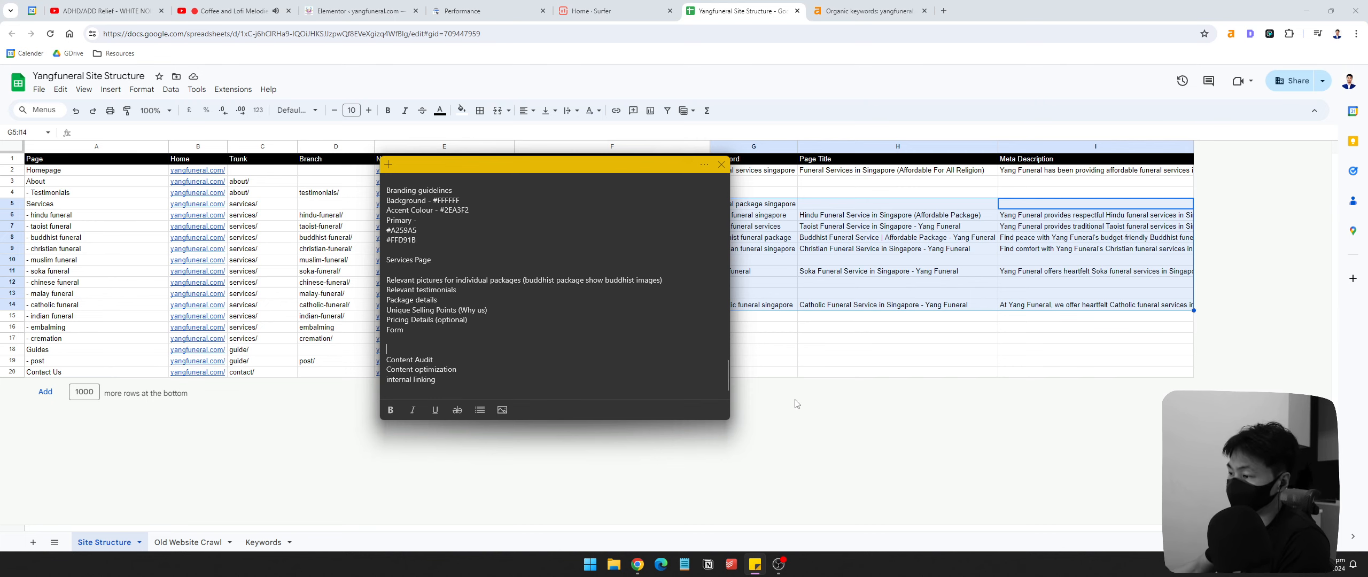
{"action": "left_click", "coordinate": [779, 564]}
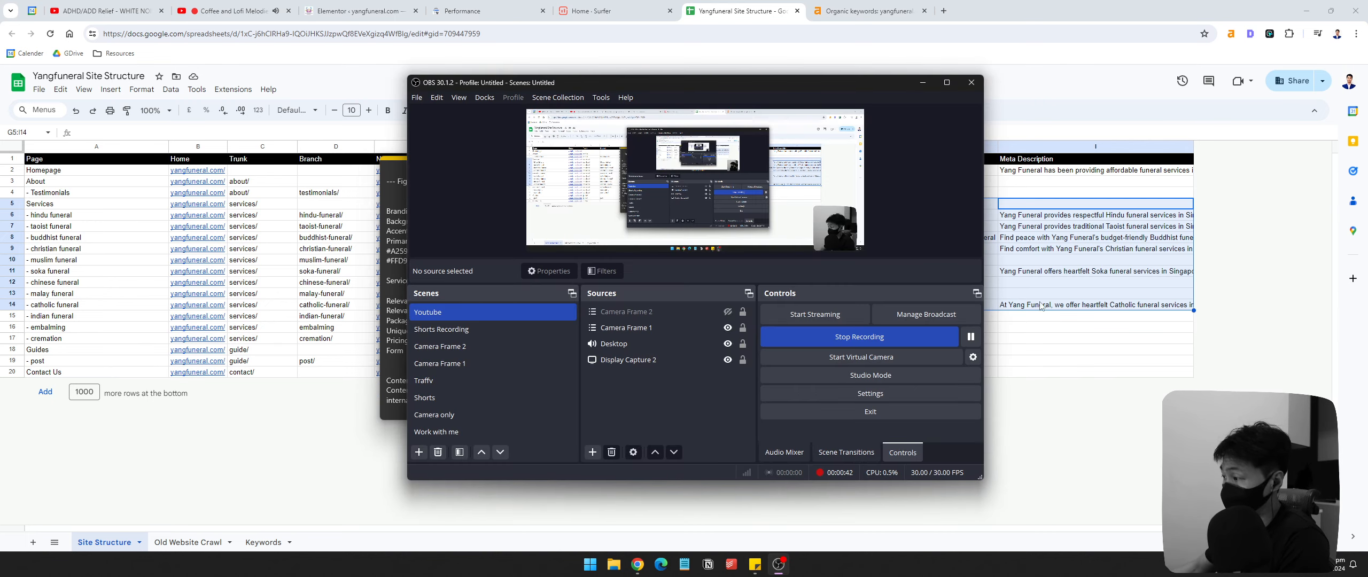
{"action": "left_click", "coordinate": [1070, 272]}
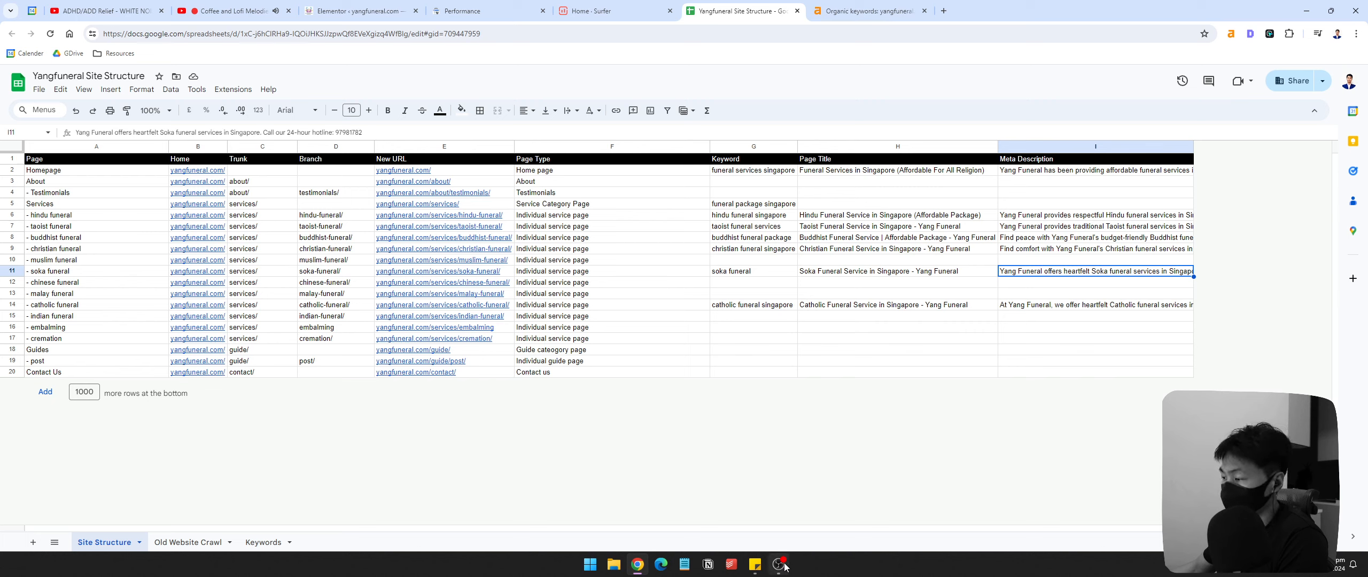
{"action": "mouse_move", "coordinate": [784, 567]}
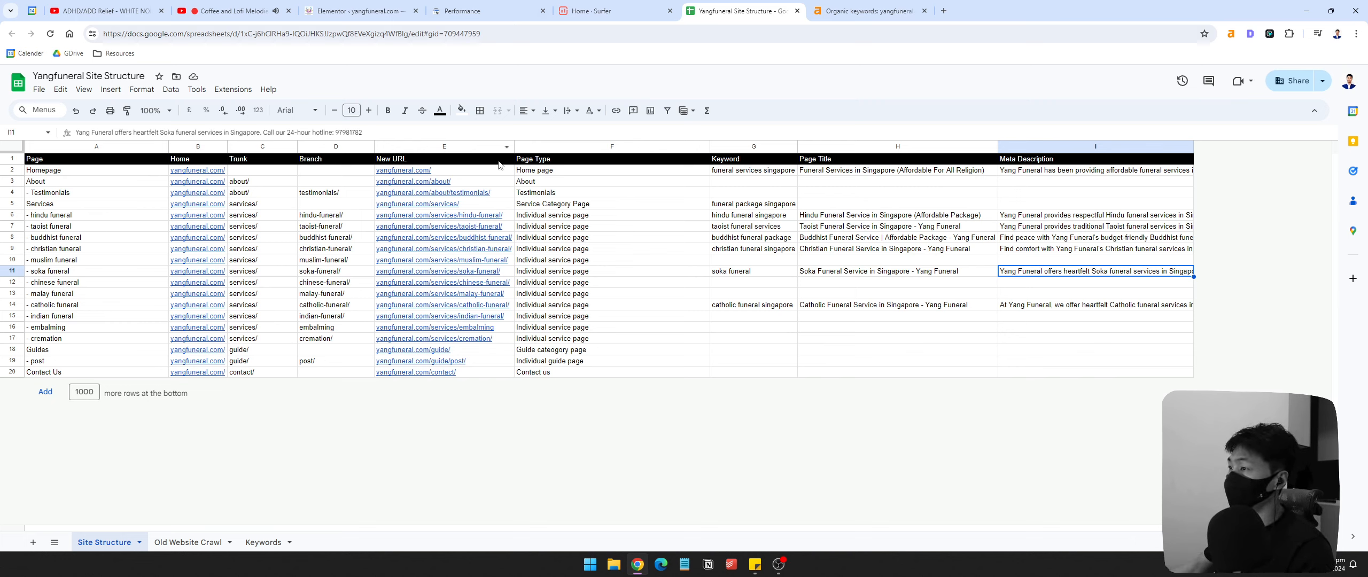
Step: Copy the address yangfuneral.com/ from the Home column of the Homepage row
{"action": "left_click", "coordinate": [276, 173]}
{"action": "left_click", "coordinate": [102, 179]}
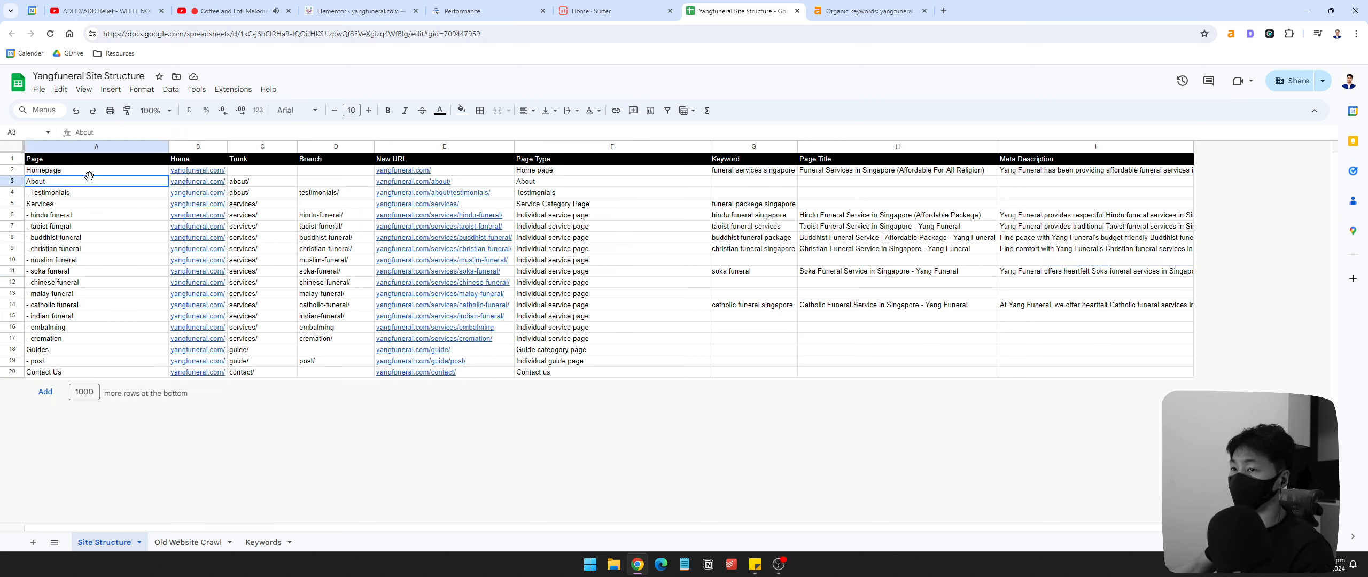
{"action": "left_click", "coordinate": [16, 170]}
{"action": "left_click", "coordinate": [99, 182]}
{"action": "left_click", "coordinate": [64, 170]}
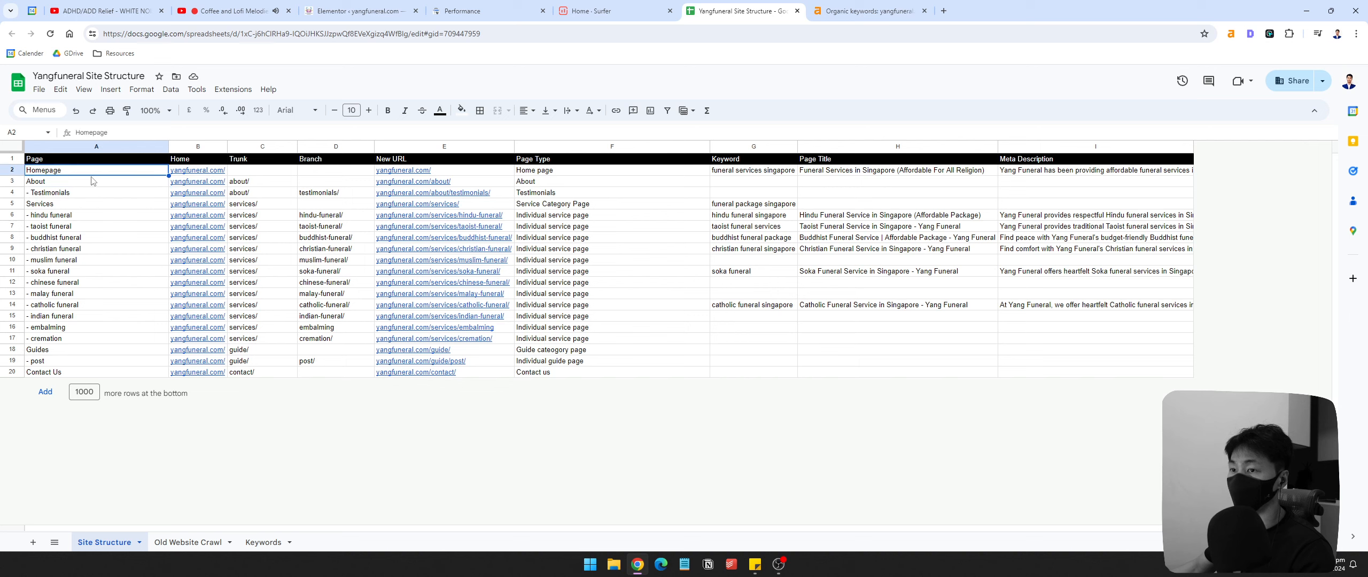
{"action": "left_click", "coordinate": [204, 172]}
{"action": "key", "text": "ctrl+c"}
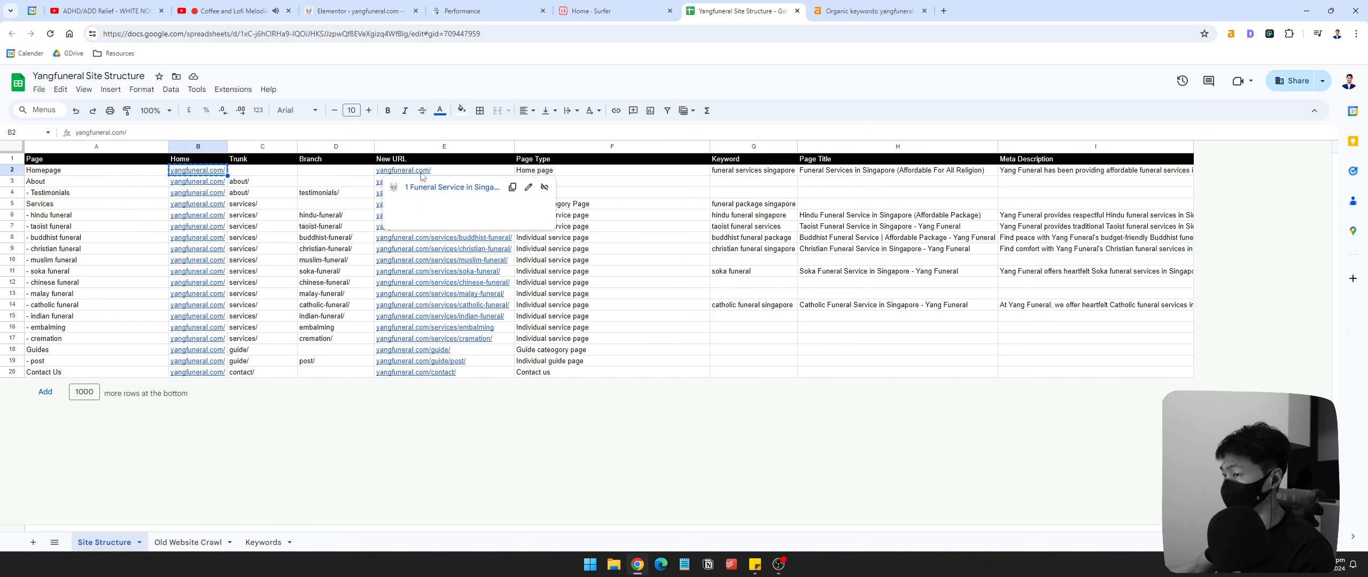
{"action": "left_click_drag", "start_coordinate": [748, 174], "coordinate": [781, 176]}
{"action": "left_click", "coordinate": [128, 171]}
{"action": "left_click", "coordinate": [198, 171]}
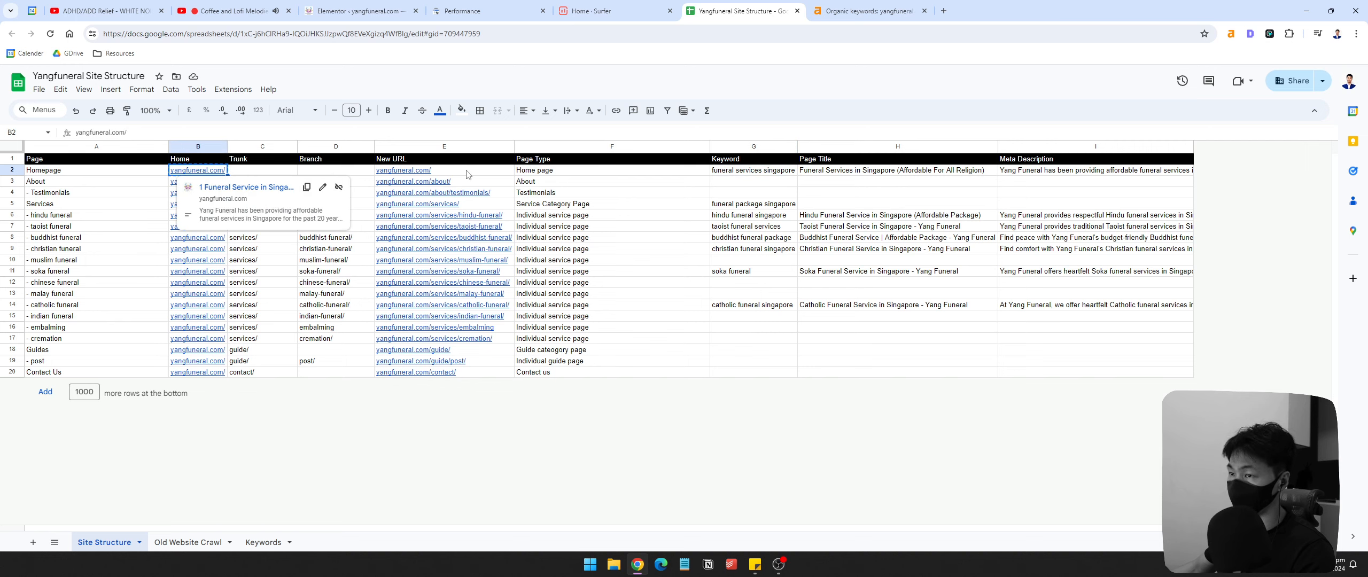
{"action": "left_click", "coordinate": [120, 172]}
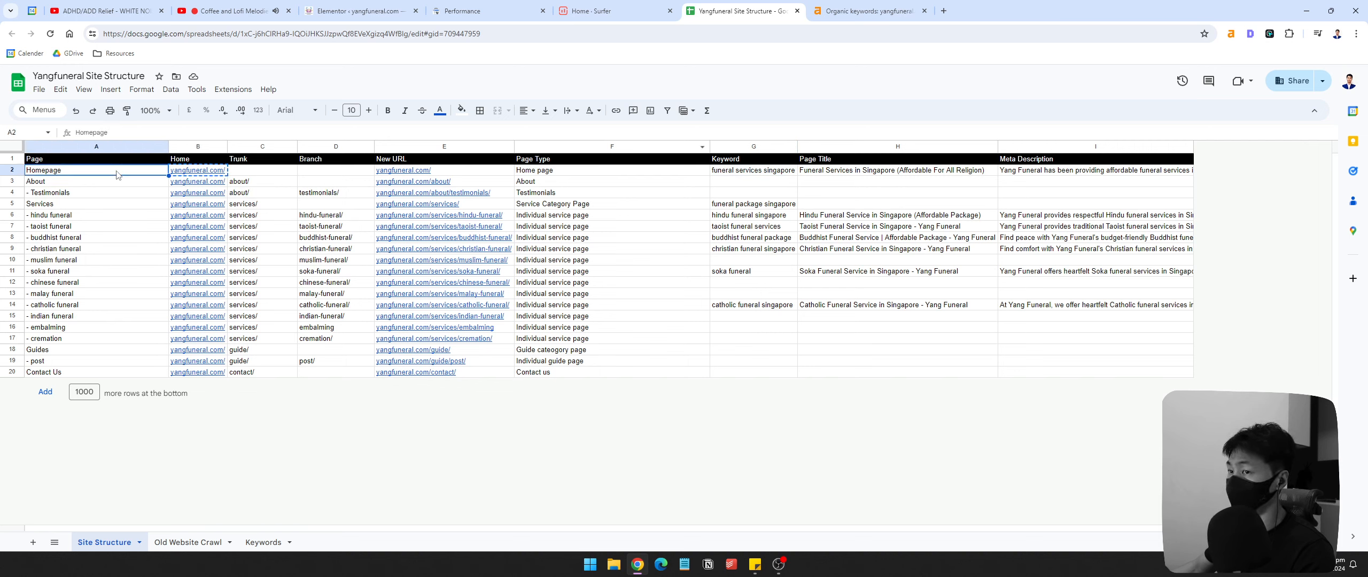
{"action": "left_click", "coordinate": [219, 171]}
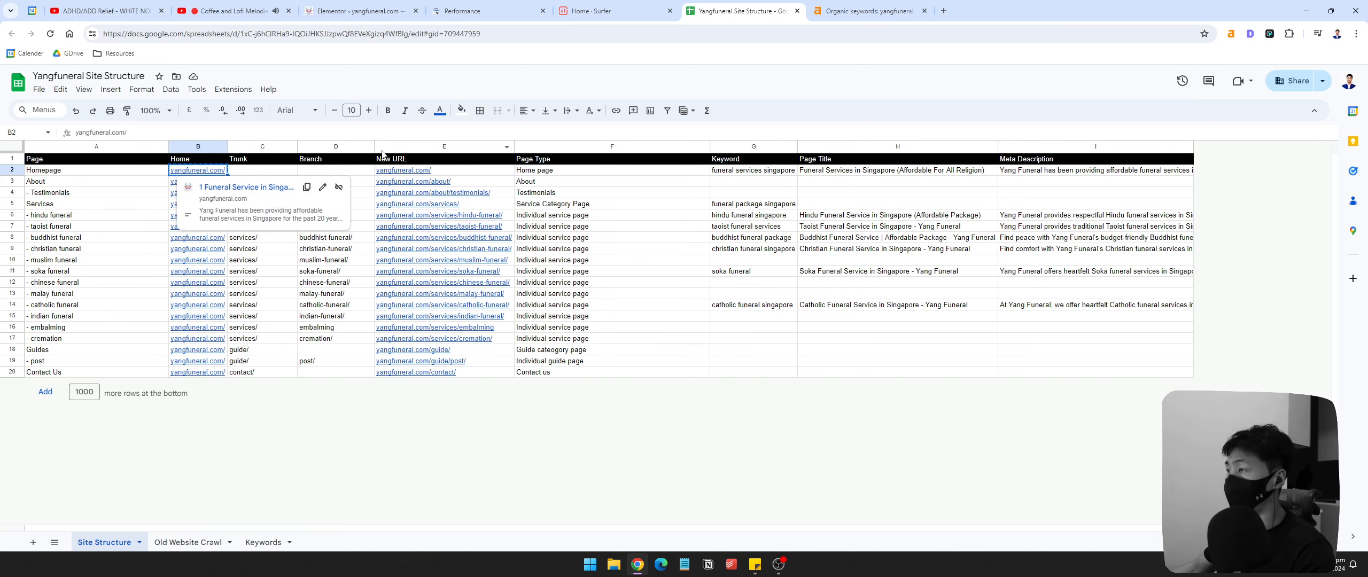
Step: Switch to Surfer, look through its Audit and Content Editor pages, and check the content tasks in the sticky note
{"action": "left_click", "coordinate": [593, 10]}
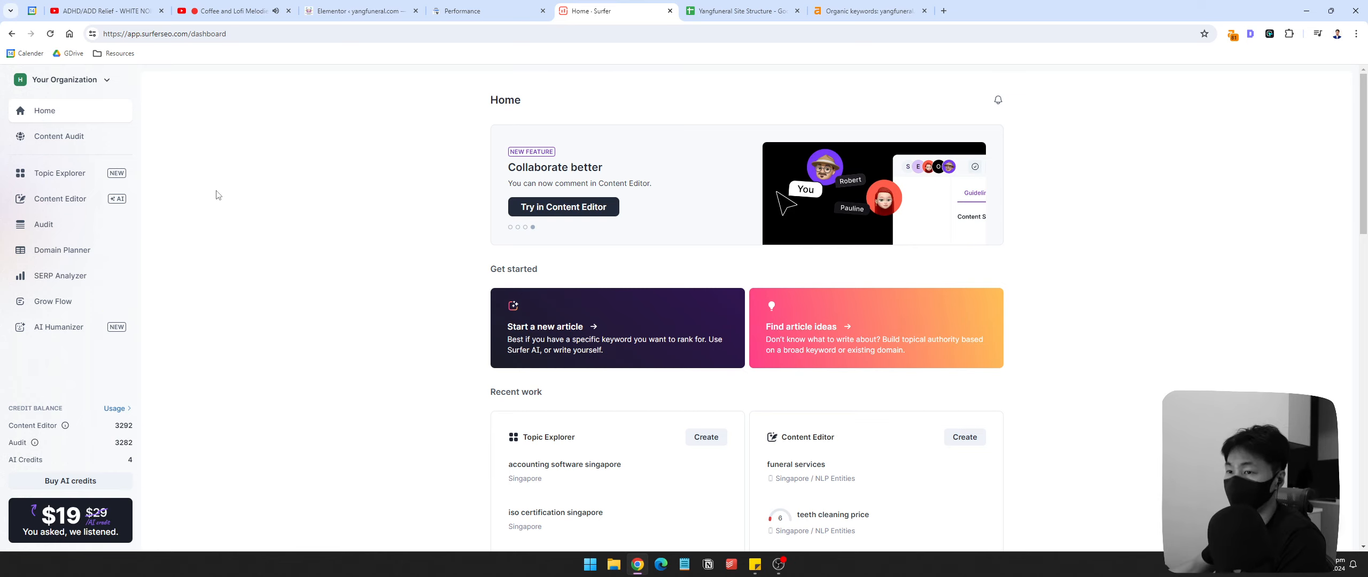
{"action": "left_click", "coordinate": [37, 225]}
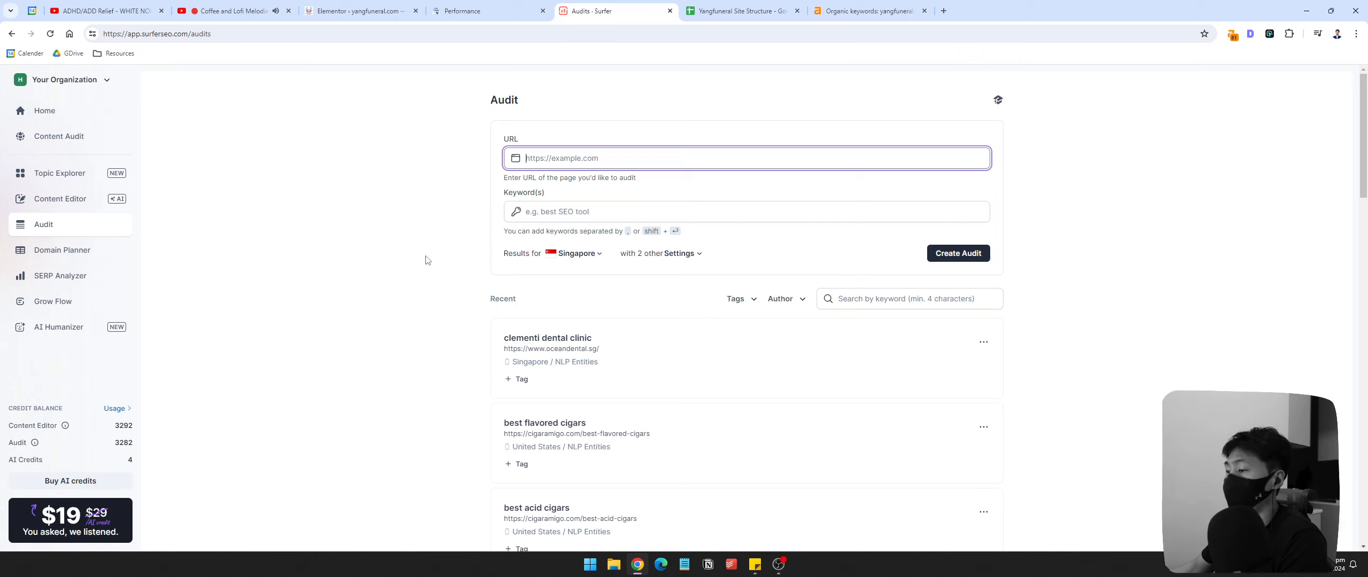
{"action": "left_click", "coordinate": [66, 202]}
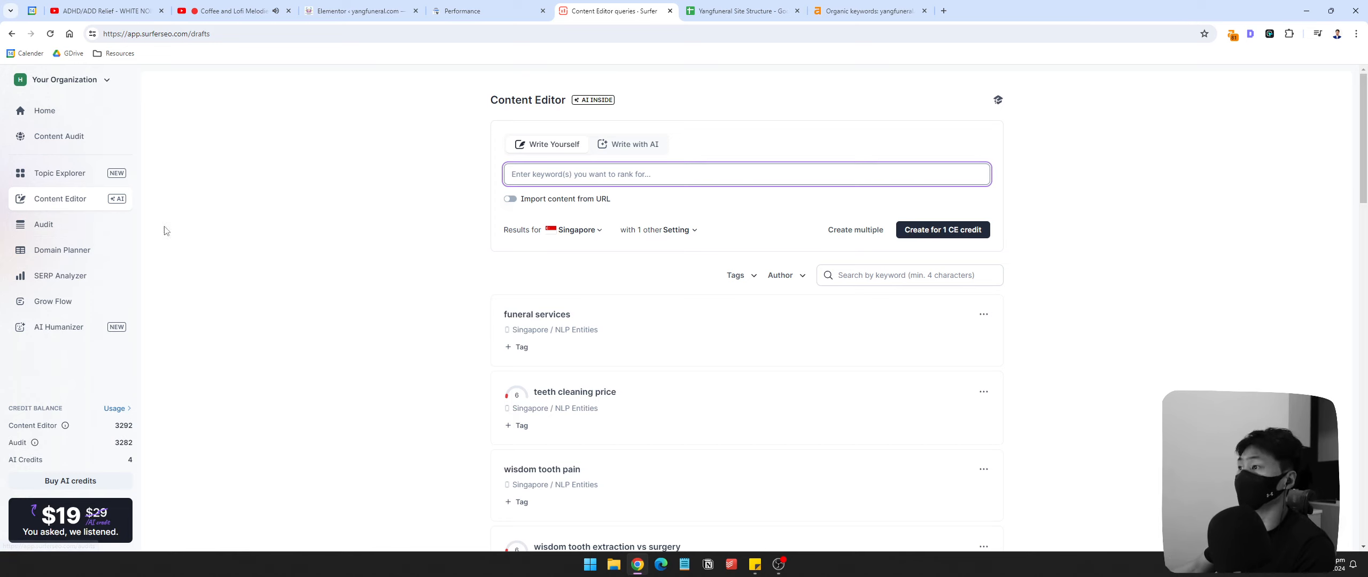
{"action": "left_click", "coordinate": [53, 227]}
{"action": "left_click", "coordinate": [73, 200]}
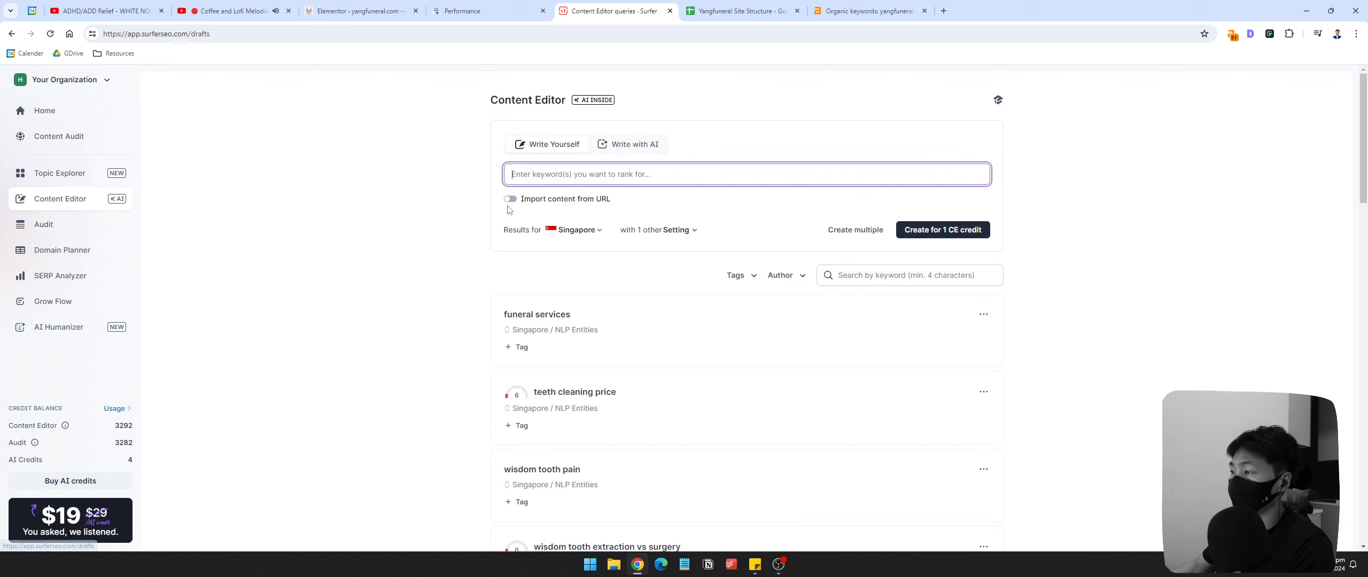
{"action": "left_click", "coordinate": [755, 563]}
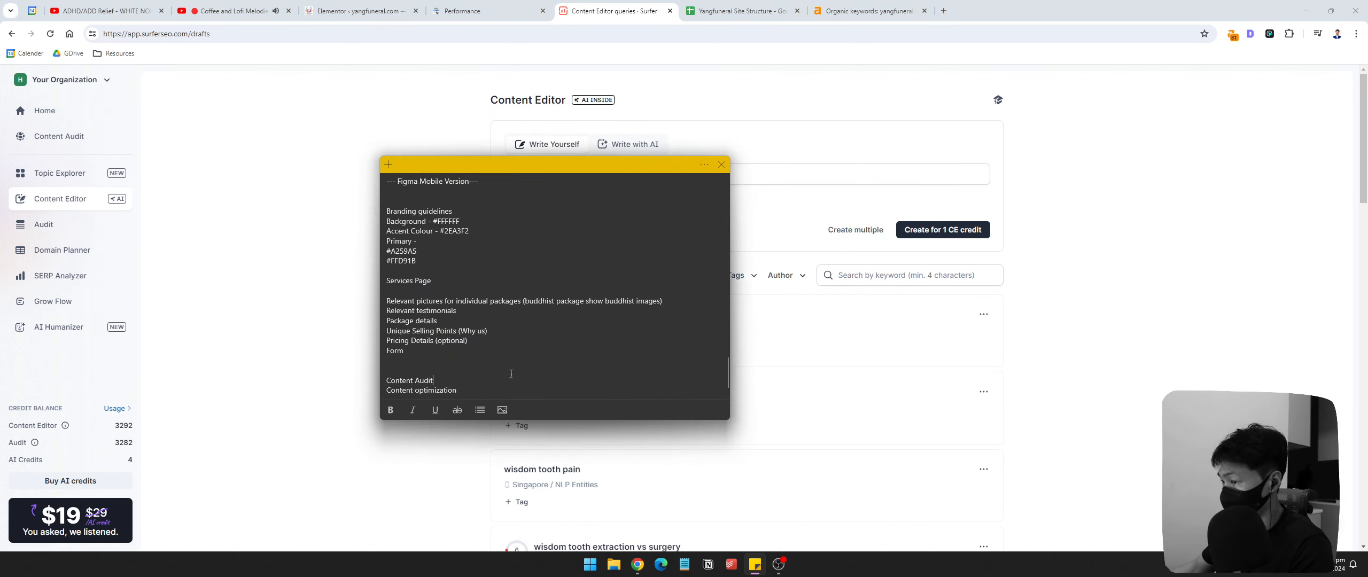
{"action": "left_click", "coordinate": [393, 302]}
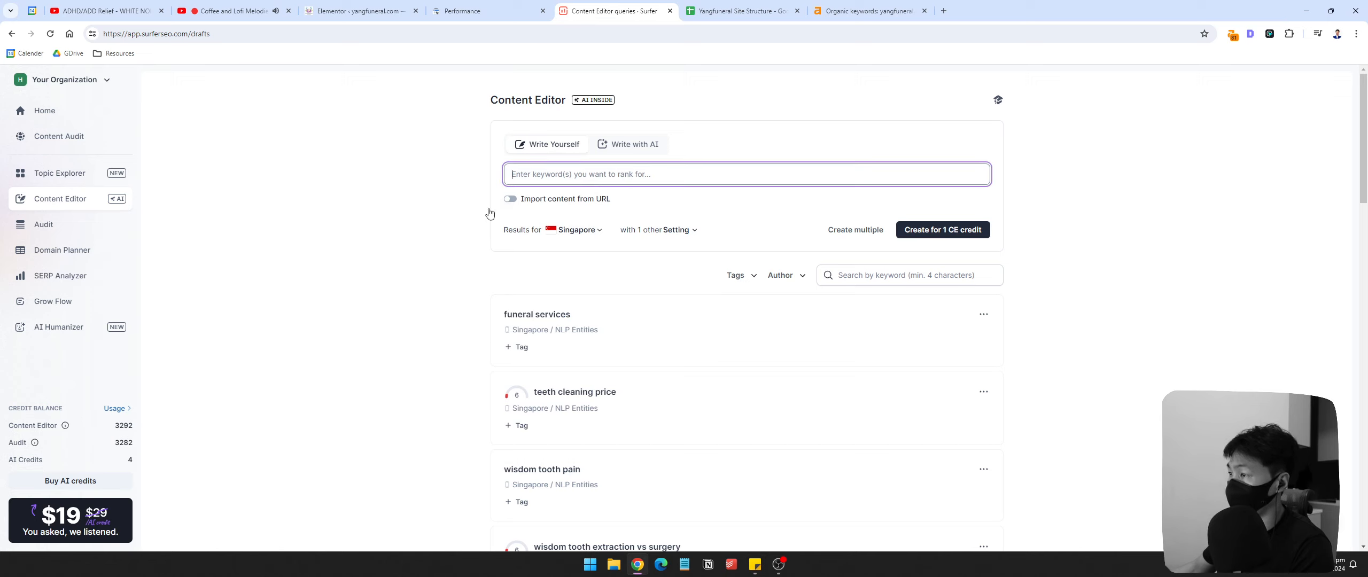
Step: Open Surfer's Audit tool and try yangfuneral.com/ as the URL of the page to audit
{"action": "left_click", "coordinate": [20, 224]}
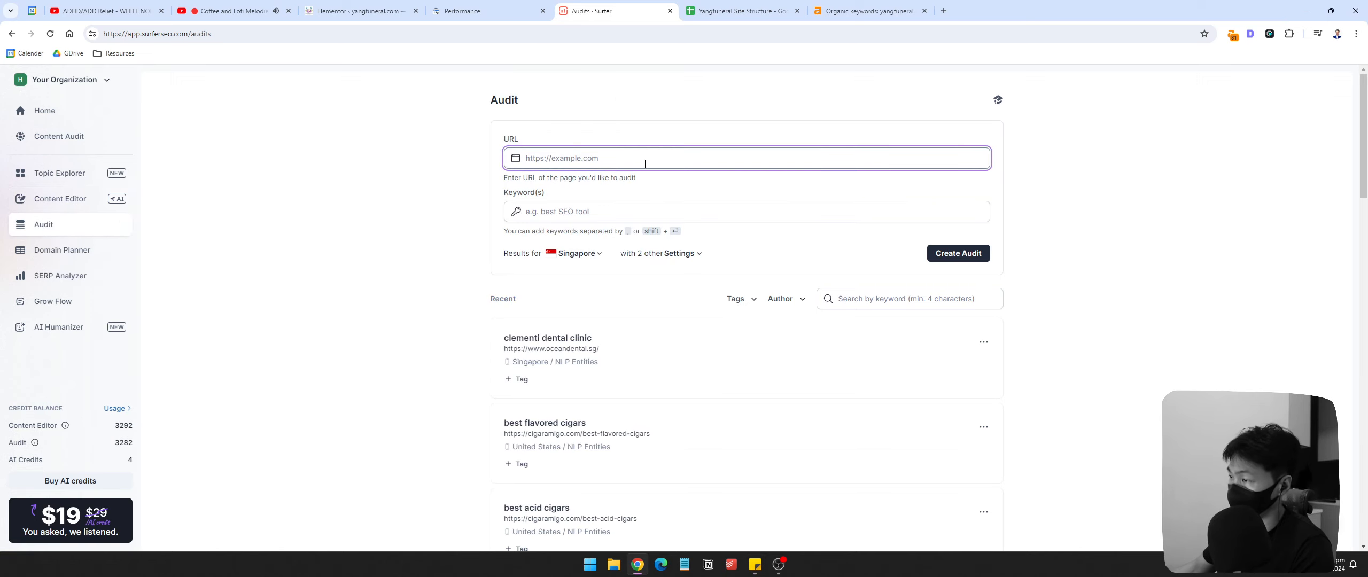
{"action": "key", "text": "ctrl+v"}
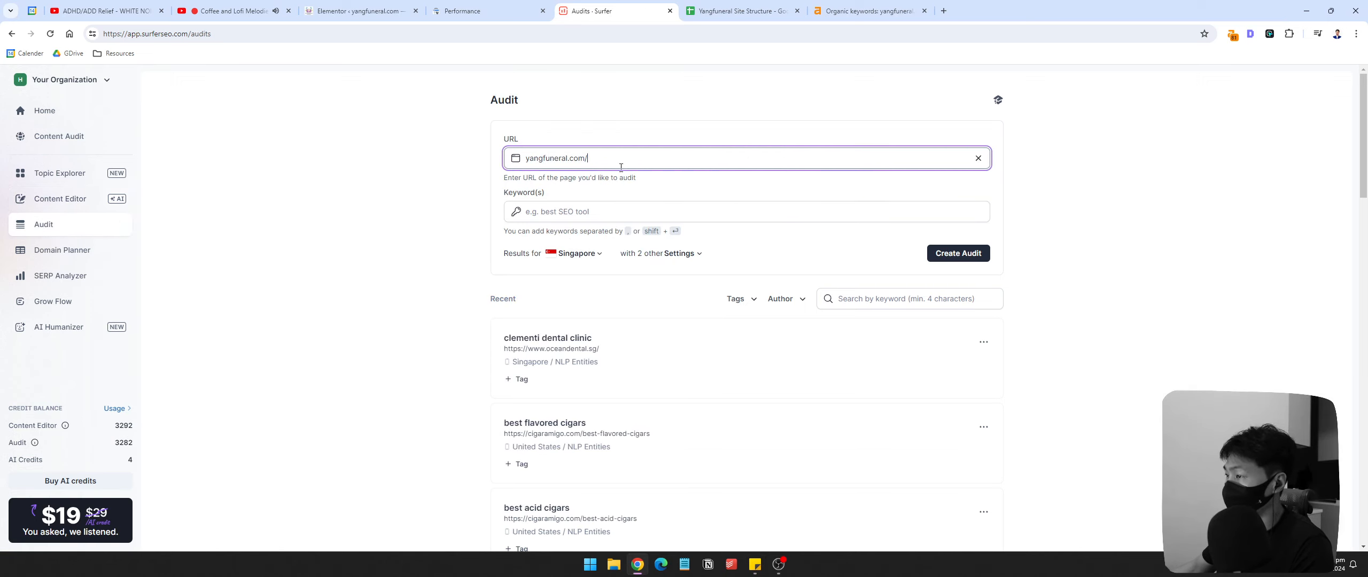
{"action": "key", "text": "Tab"}
{"action": "left_click", "coordinate": [687, 158]}
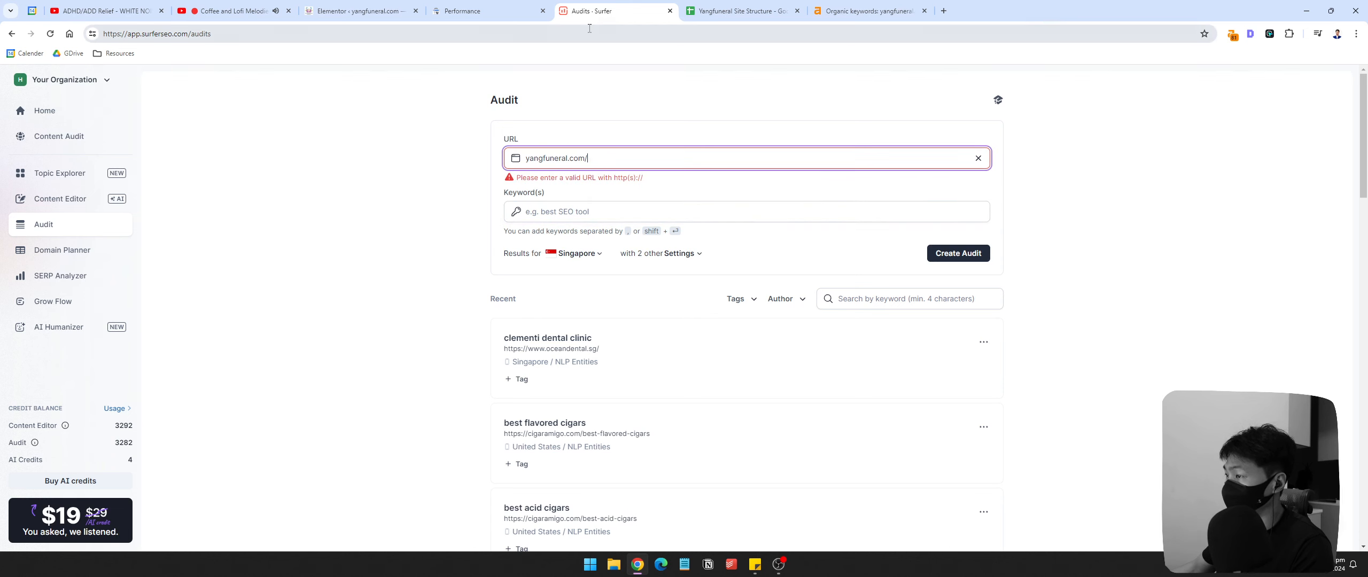
{"action": "key", "text": "ctrl+a"}
{"action": "left_click", "coordinate": [368, 12]}
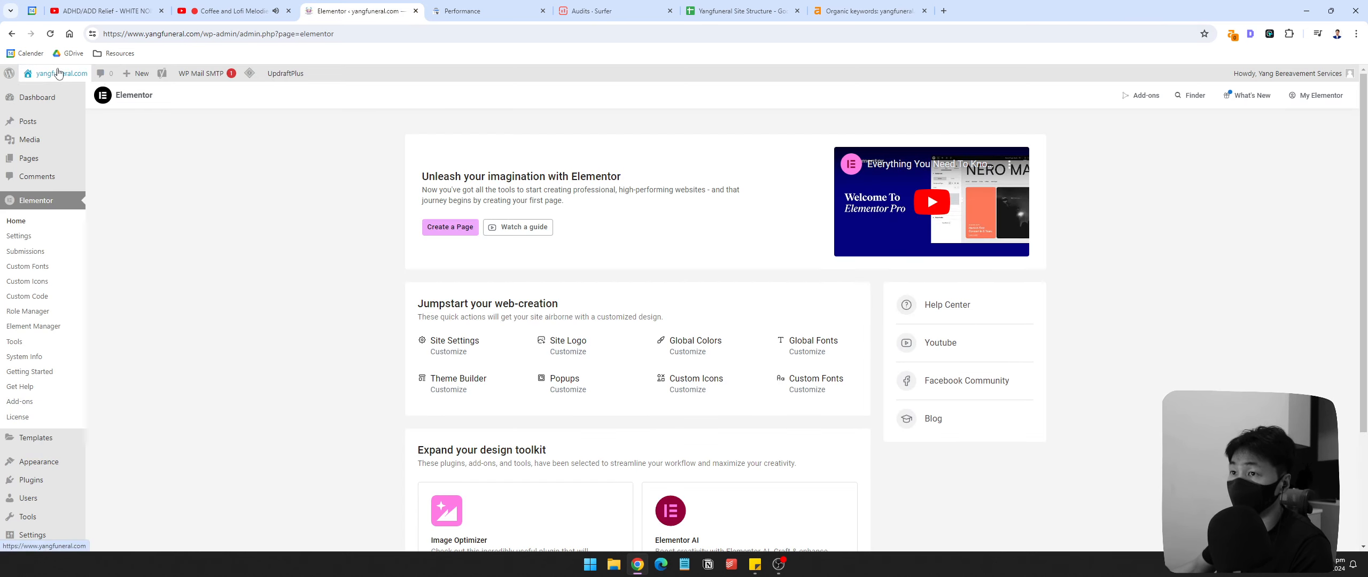
{"action": "mouse_move", "coordinate": [59, 73]}
{"action": "right_click", "coordinate": [48, 95]}
{"action": "left_click", "coordinate": [107, 176]}
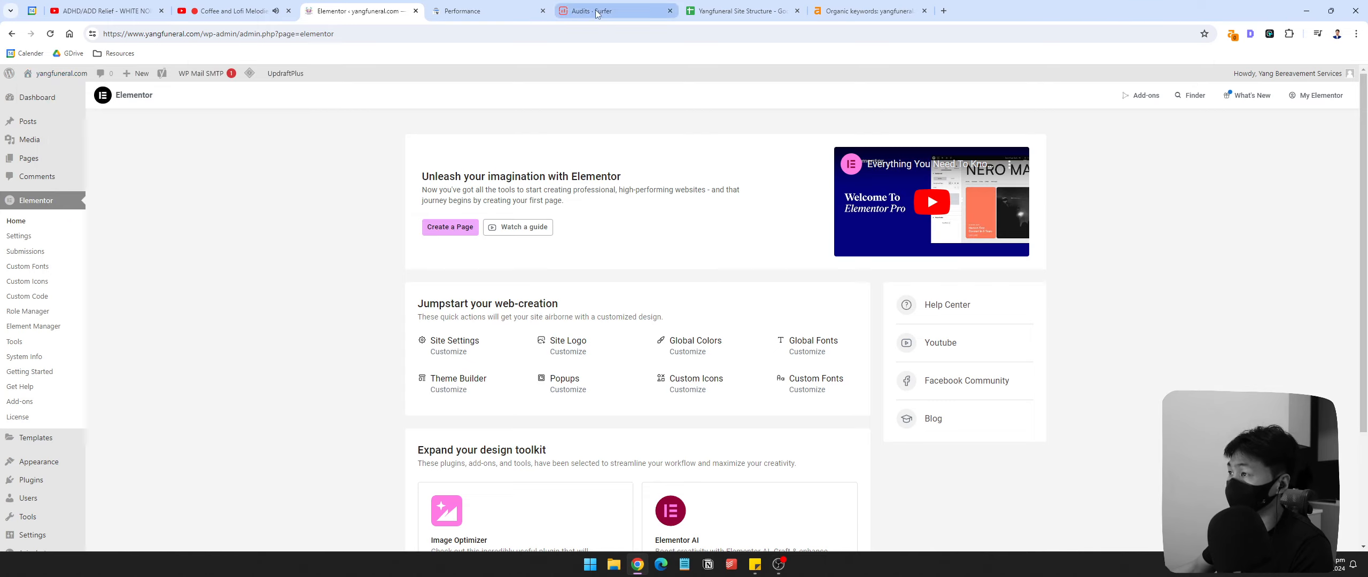
{"action": "left_click", "coordinate": [615, 11]}
{"action": "key", "text": "ctrl+v"}
{"action": "left_click", "coordinate": [413, 192]}
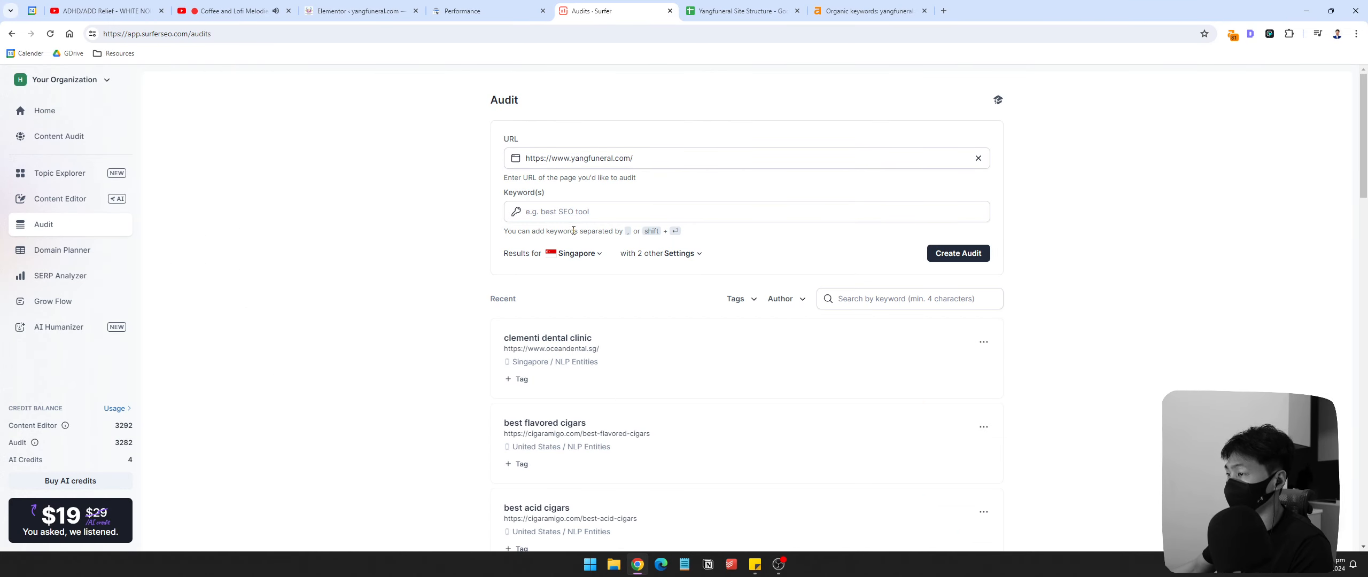
Step: Copy the homepage keyword "funeral services singapore" from the site structure spreadsheet and add it as the audit keyword in Surfer
{"action": "left_click", "coordinate": [772, 12]}
{"action": "left_click", "coordinate": [753, 170]}
{"action": "key", "text": "ctrl+c"}
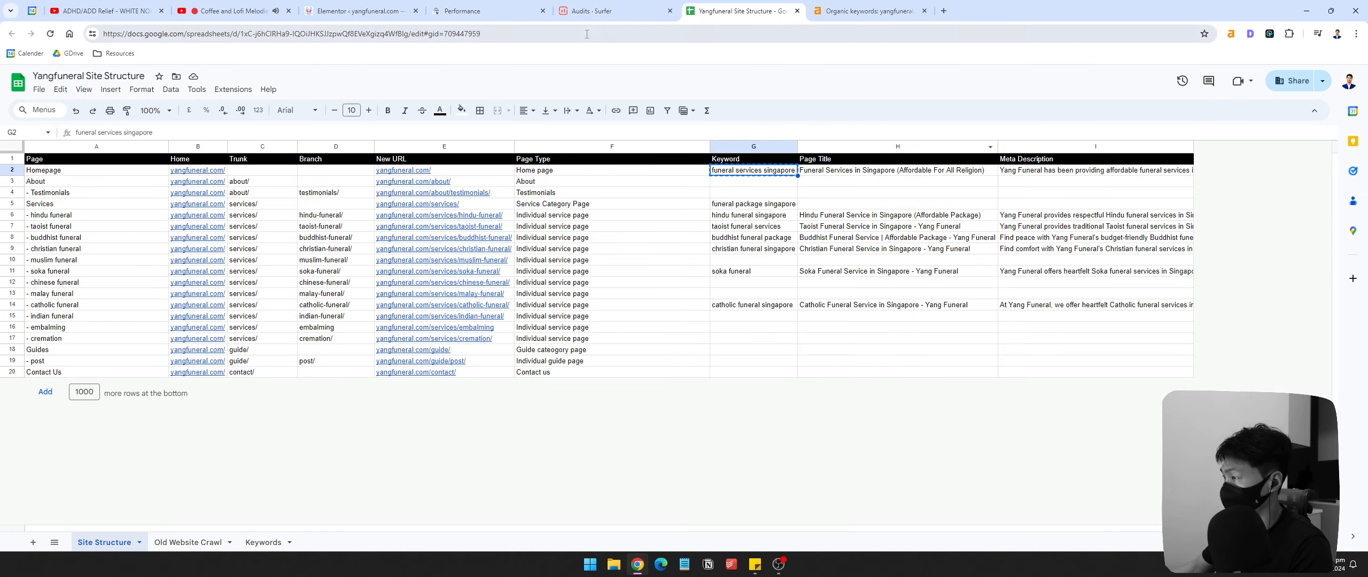
{"action": "left_click", "coordinate": [615, 11]}
{"action": "left_click", "coordinate": [642, 212]}
{"action": "key", "text": "ctrl+v"}
{"action": "key", "text": "Return"}
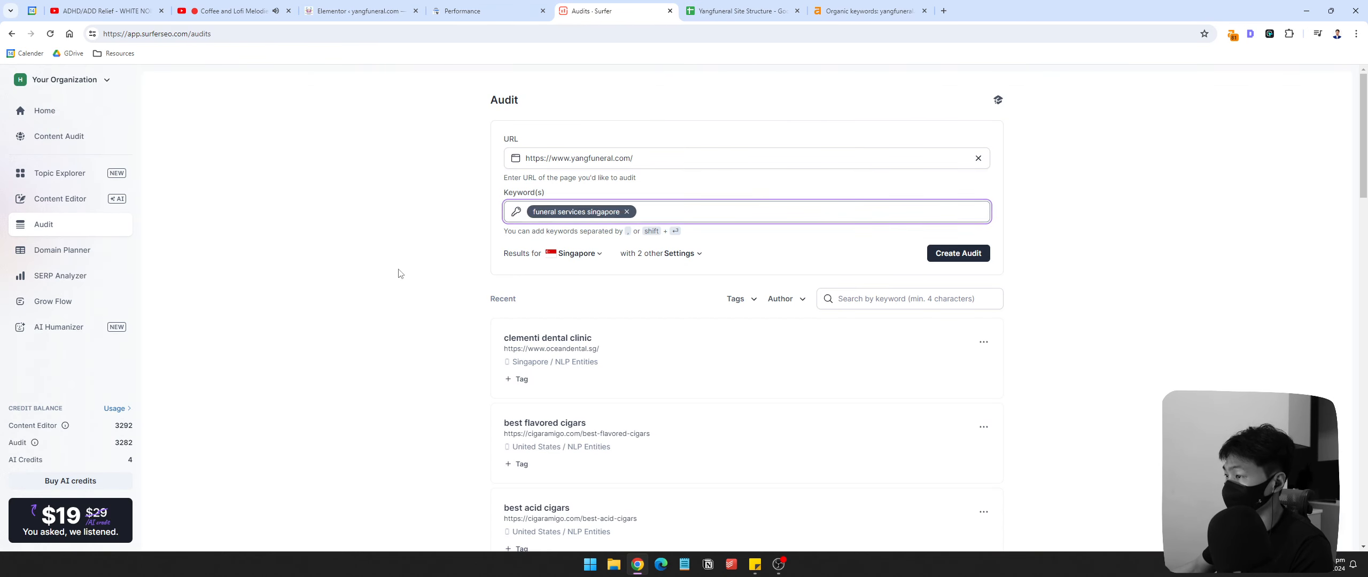
{"action": "left_click", "coordinate": [401, 274]}
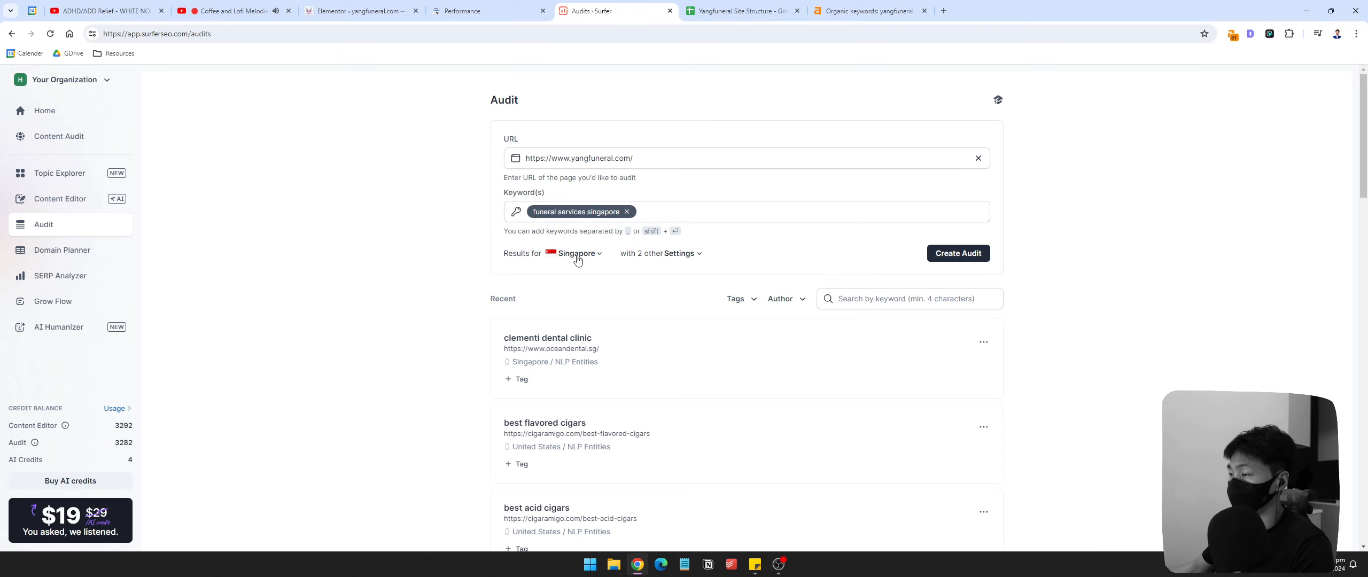
Step: Review the audit's location list and crawler type options, keeping Singapore and Mobile selected
{"action": "left_click", "coordinate": [578, 261]}
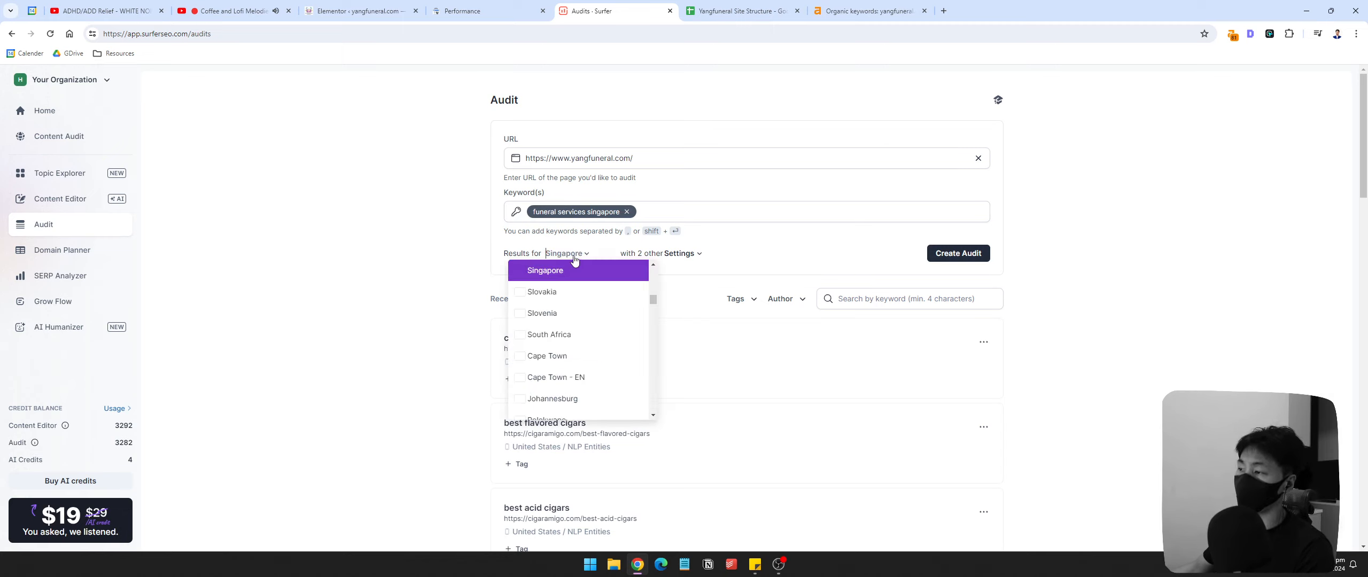
{"action": "left_click", "coordinate": [689, 255]}
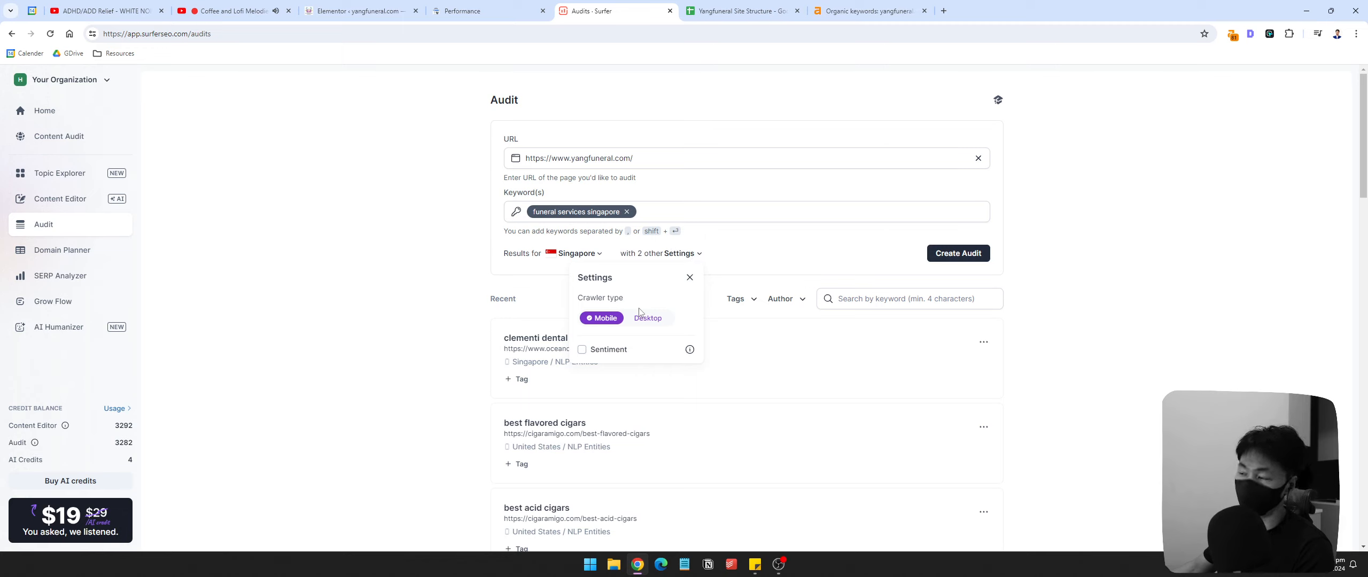
{"action": "left_click", "coordinate": [690, 277]}
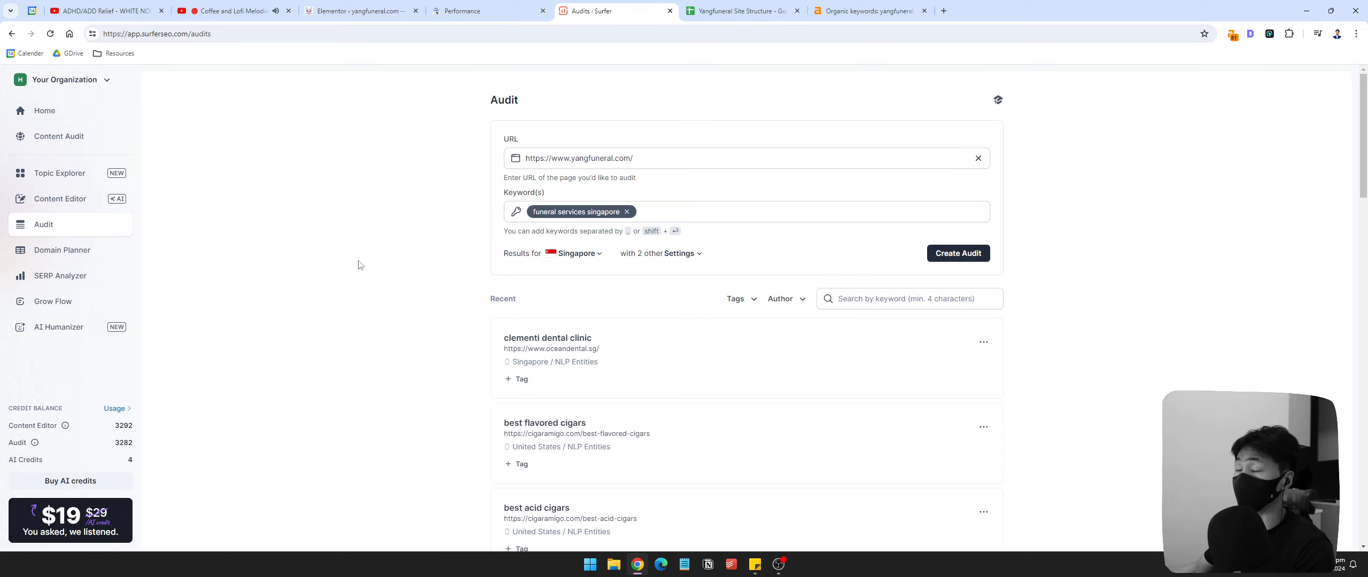
{"action": "left_click", "coordinate": [687, 254]}
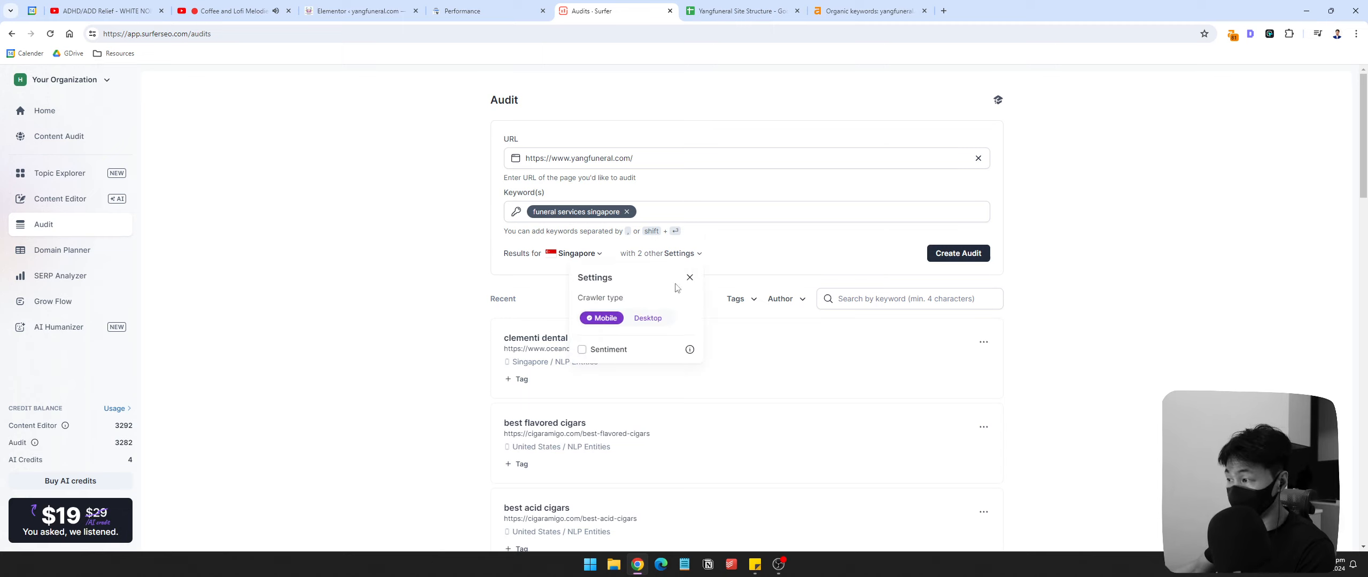
{"action": "left_click", "coordinate": [651, 322]}
{"action": "left_click", "coordinate": [598, 320]}
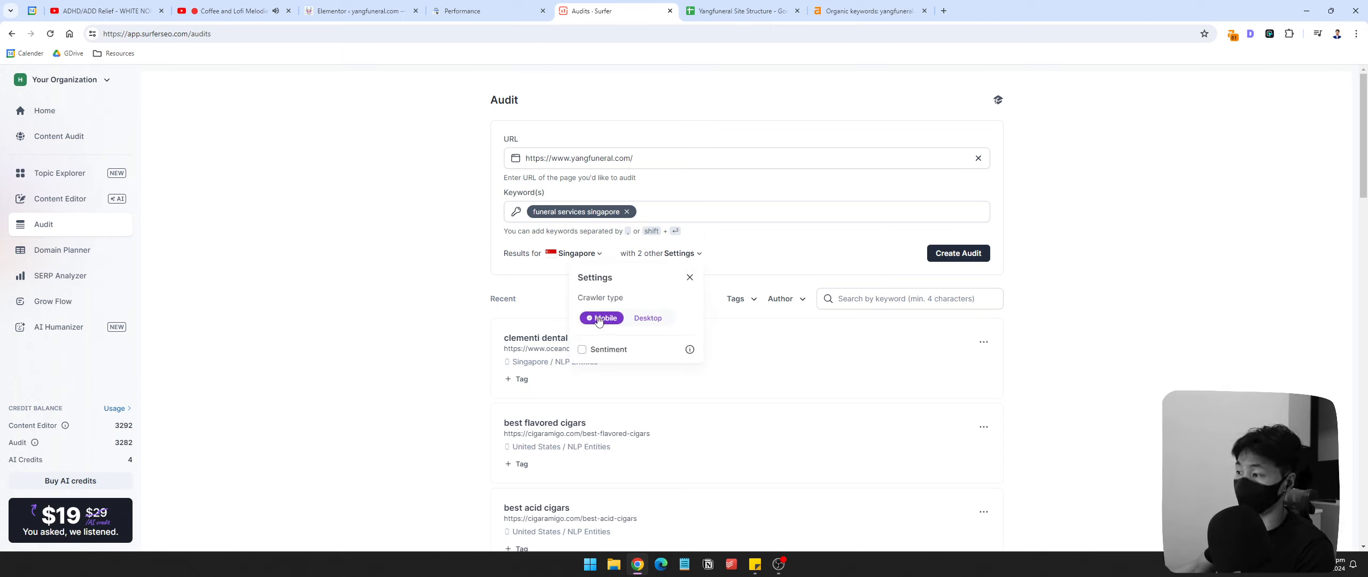
{"action": "left_click", "coordinate": [652, 319]}
{"action": "left_click", "coordinate": [600, 320]}
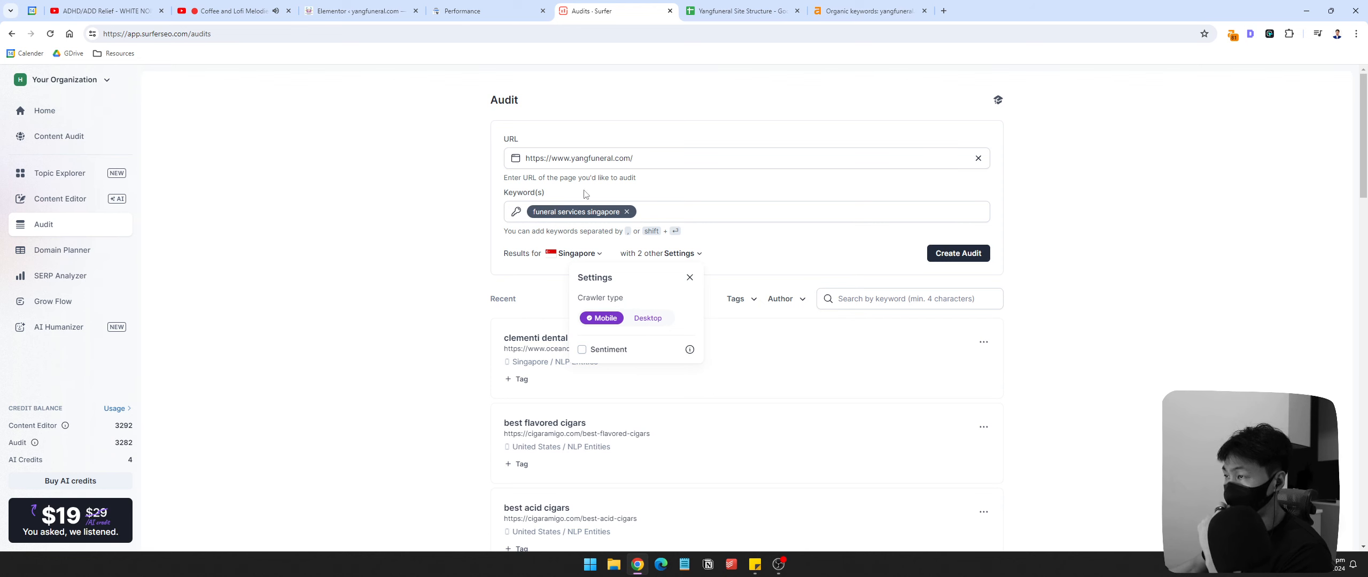
Step: Switch to Google Search Console, filter the performance report to the country Singapore, and show its breakdown by device
{"action": "left_click", "coordinate": [494, 12]}
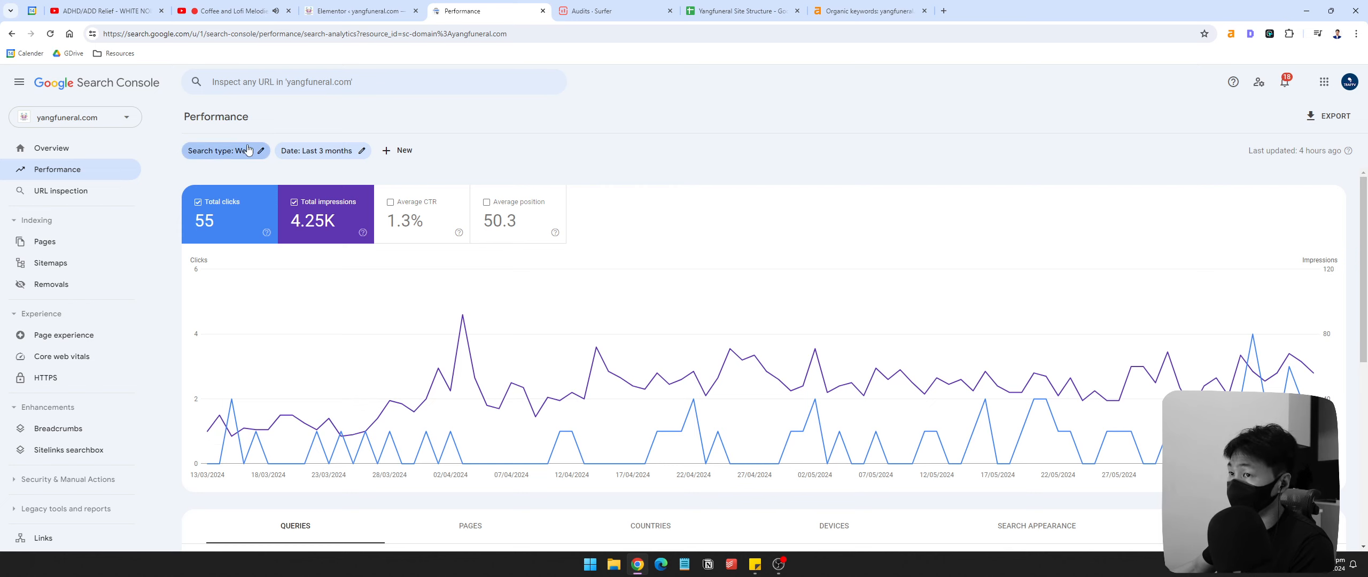
{"action": "left_click", "coordinate": [400, 151]}
{"action": "left_click", "coordinate": [460, 213]}
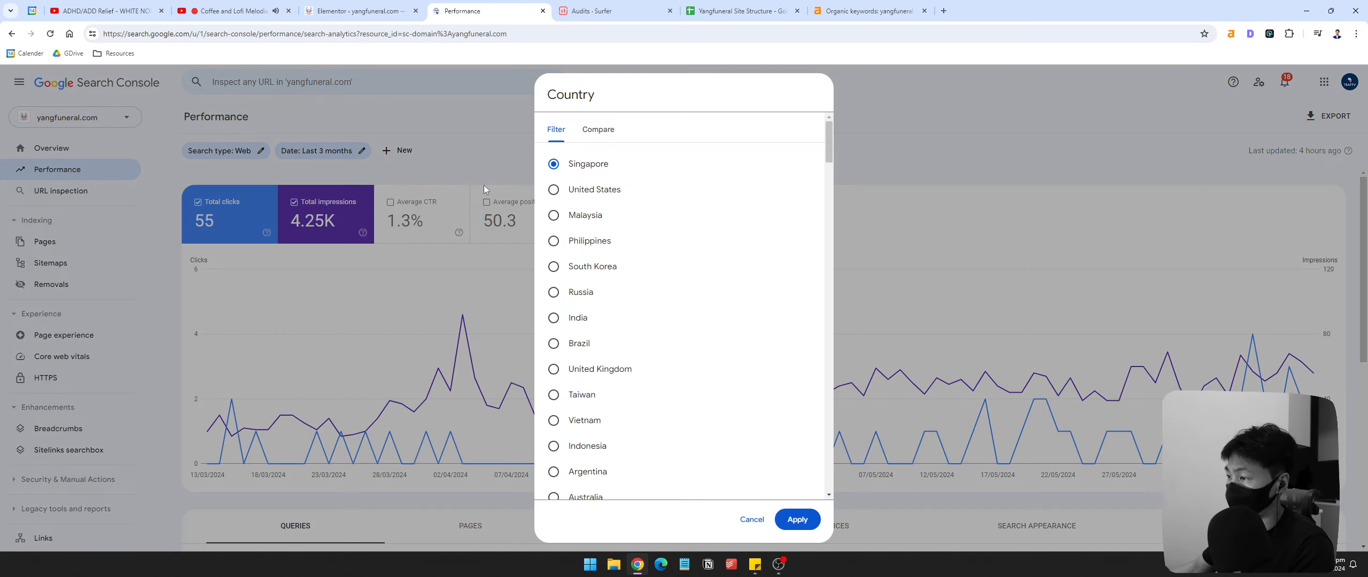
{"action": "left_click", "coordinate": [800, 518]}
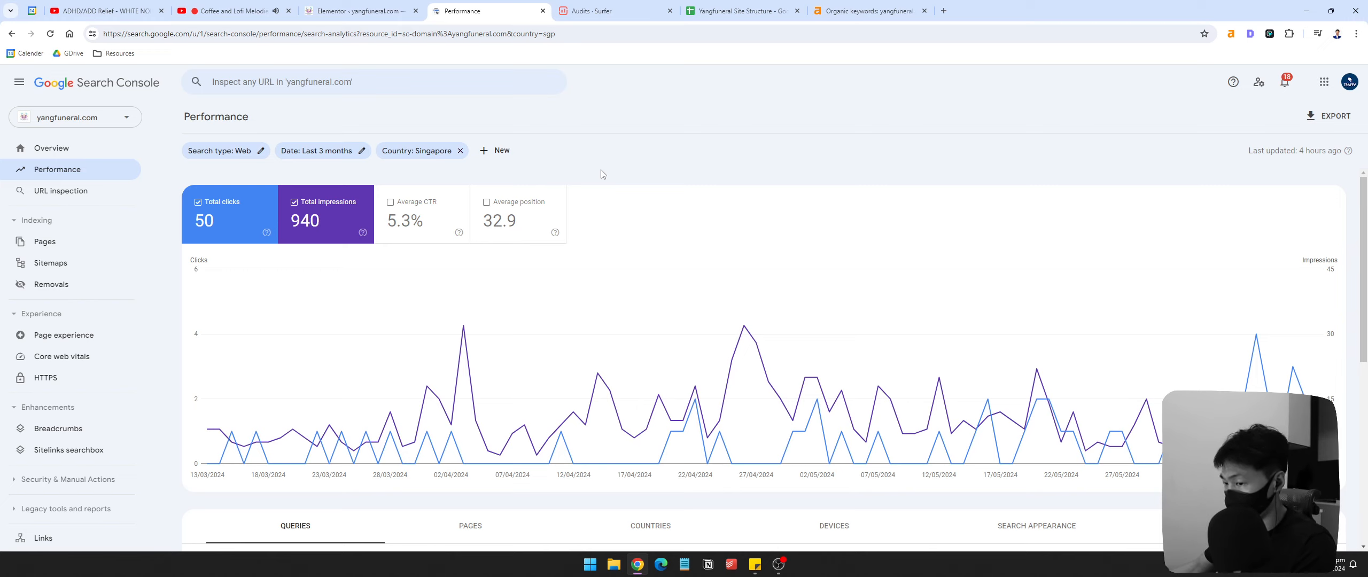
{"action": "scroll", "coordinate": [823, 310], "scroll_direction": "down", "scroll_amount": 5}
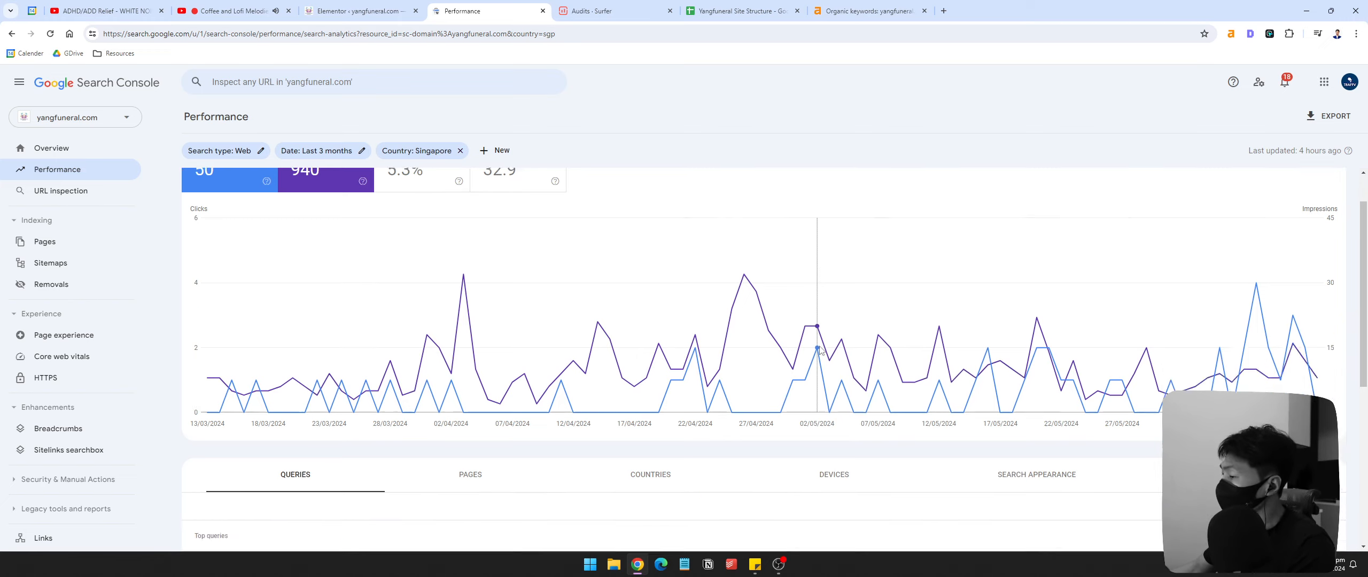
{"action": "left_click", "coordinate": [831, 263]}
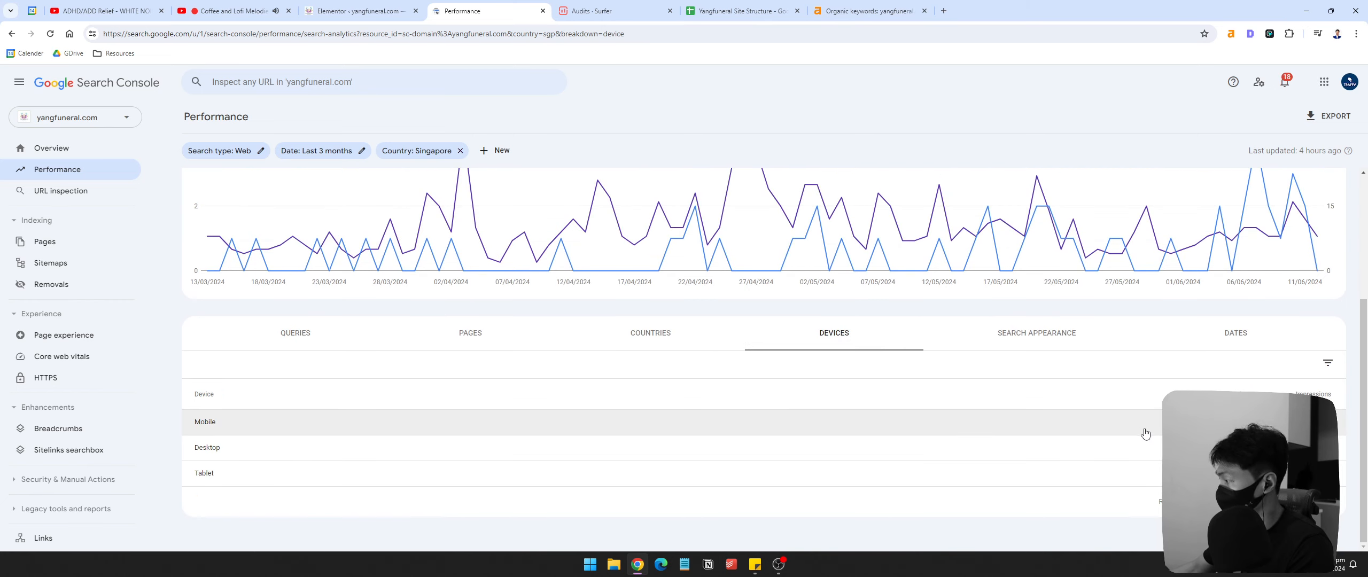
Step: Check the date range of the Singapore performance report and compare the desktop, mobile and tablet rows in the device breakdown
{"action": "scroll", "coordinate": [575, 418], "scroll_direction": "up", "scroll_amount": 4}
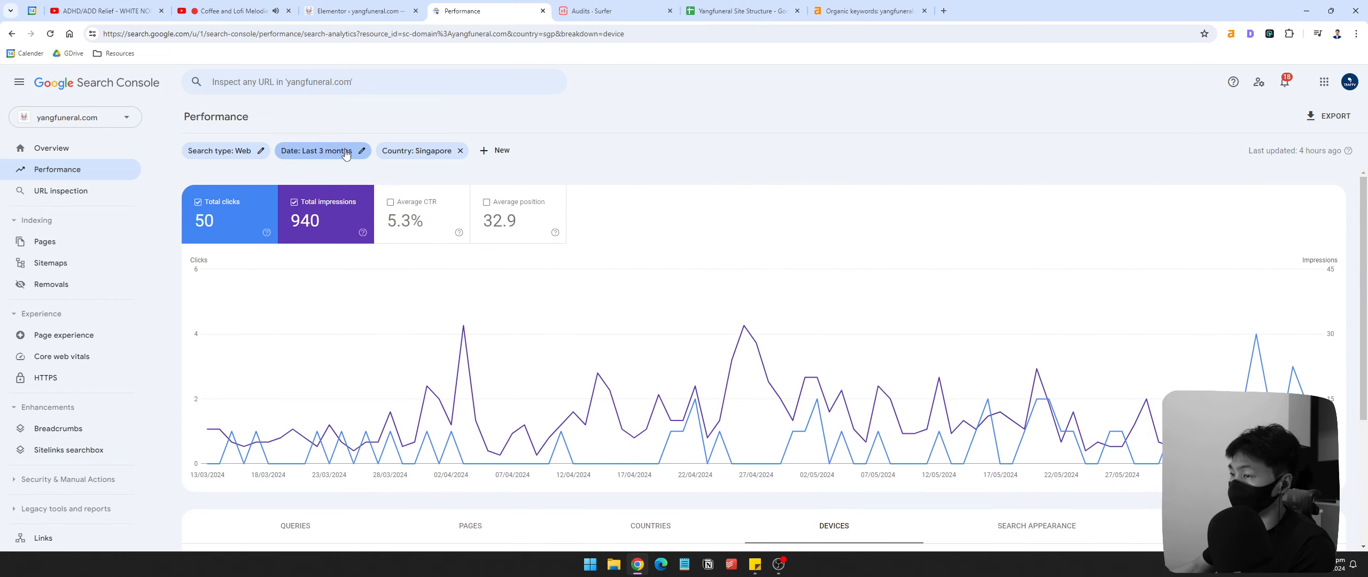
{"action": "scroll", "coordinate": [711, 309], "scroll_direction": "down", "scroll_amount": 3}
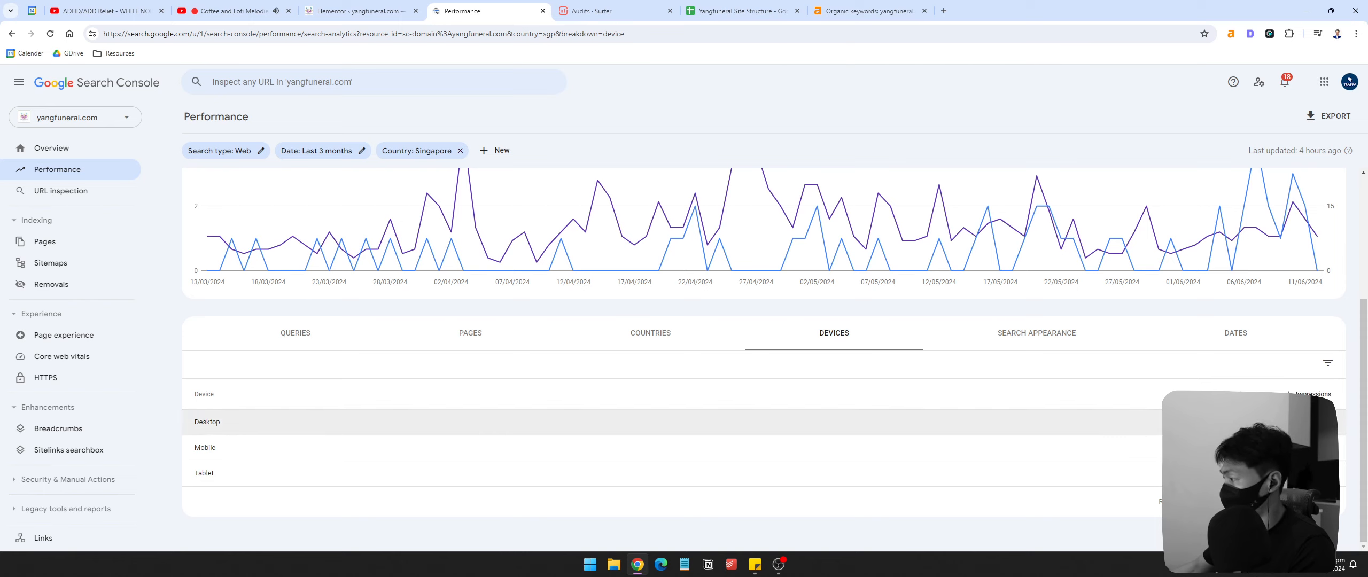
{"action": "left_click_drag", "start_coordinate": [188, 429], "coordinate": [1338, 434]}
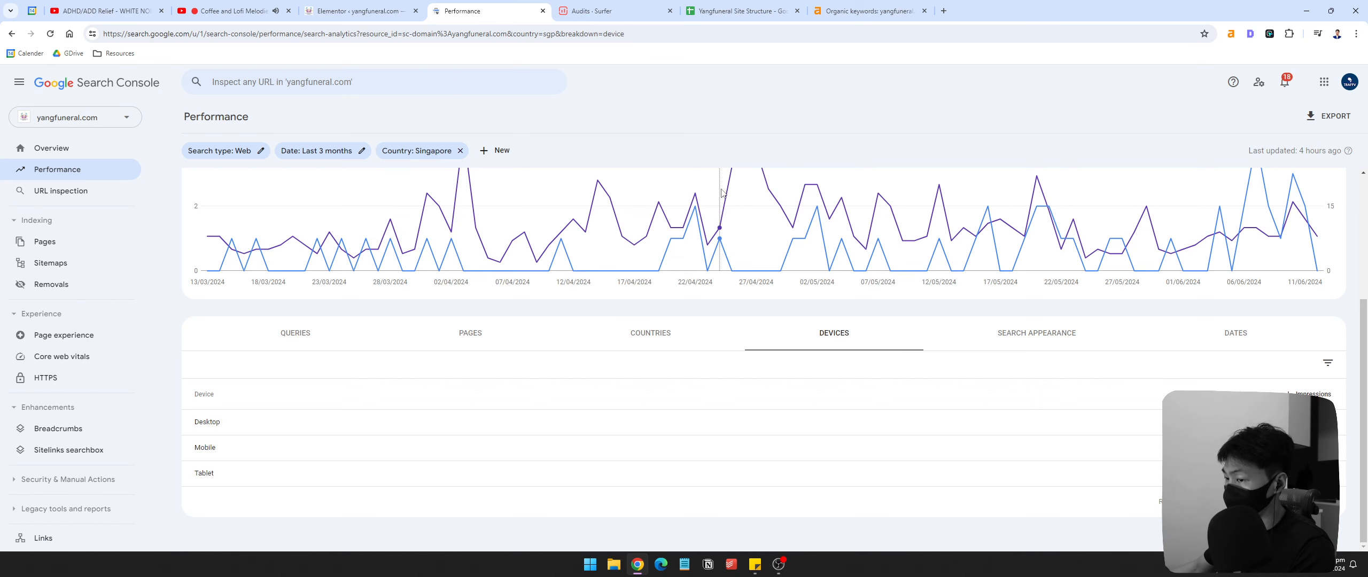
Step: Switch back to Surfer, check what the Sentiment setting does, leave it off with the Mobile crawler, and create the audit
{"action": "left_click", "coordinate": [621, 16]}
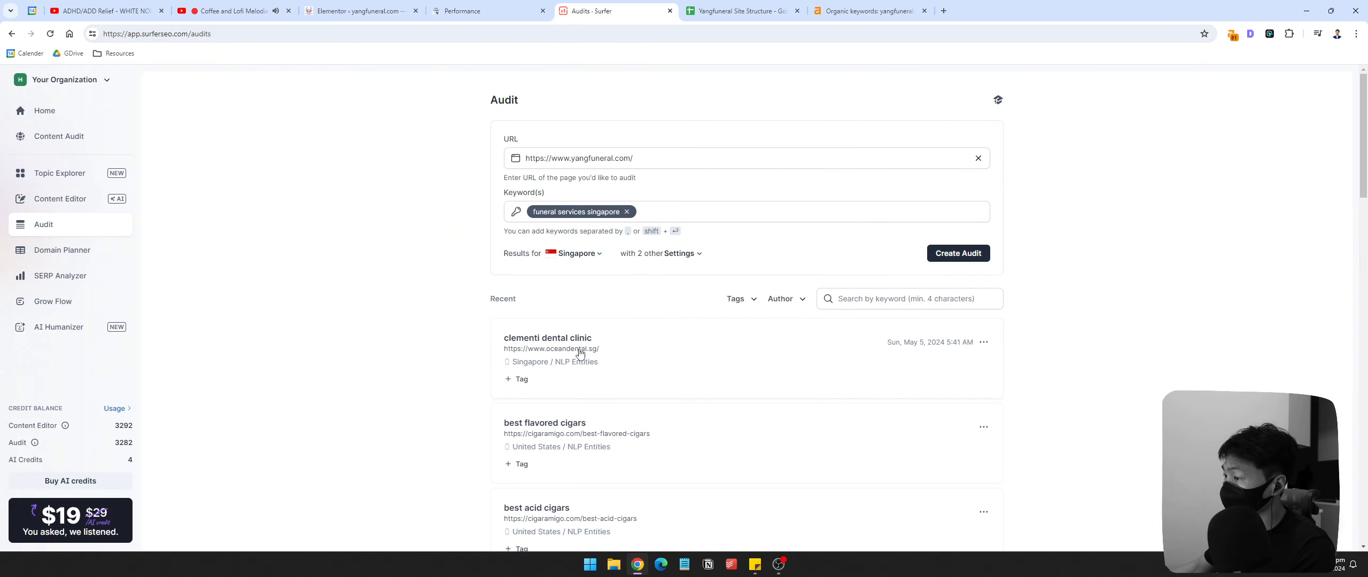
{"action": "left_click", "coordinate": [678, 254]}
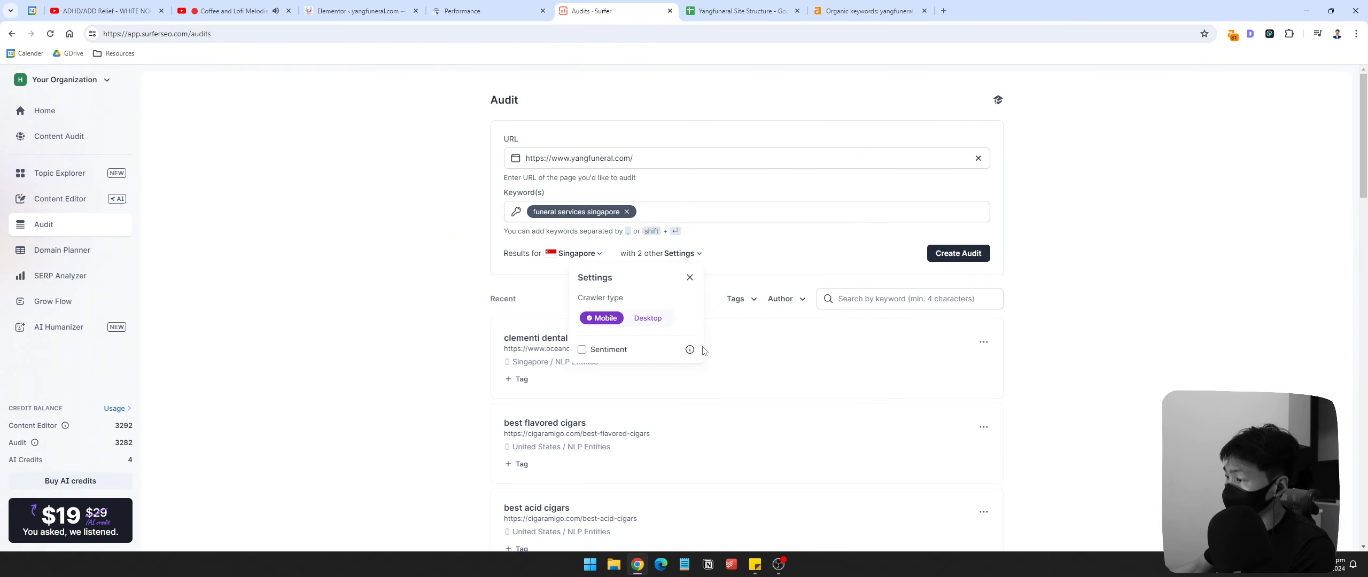
{"action": "mouse_move", "coordinate": [690, 354]}
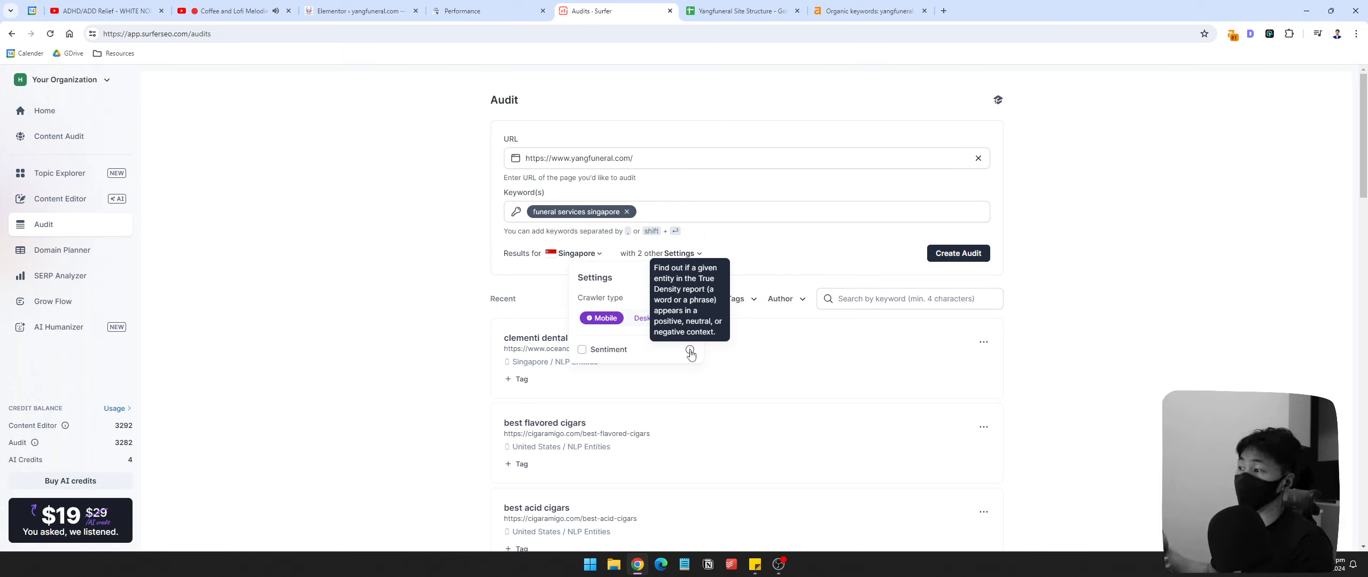
{"action": "left_click", "coordinate": [582, 350]}
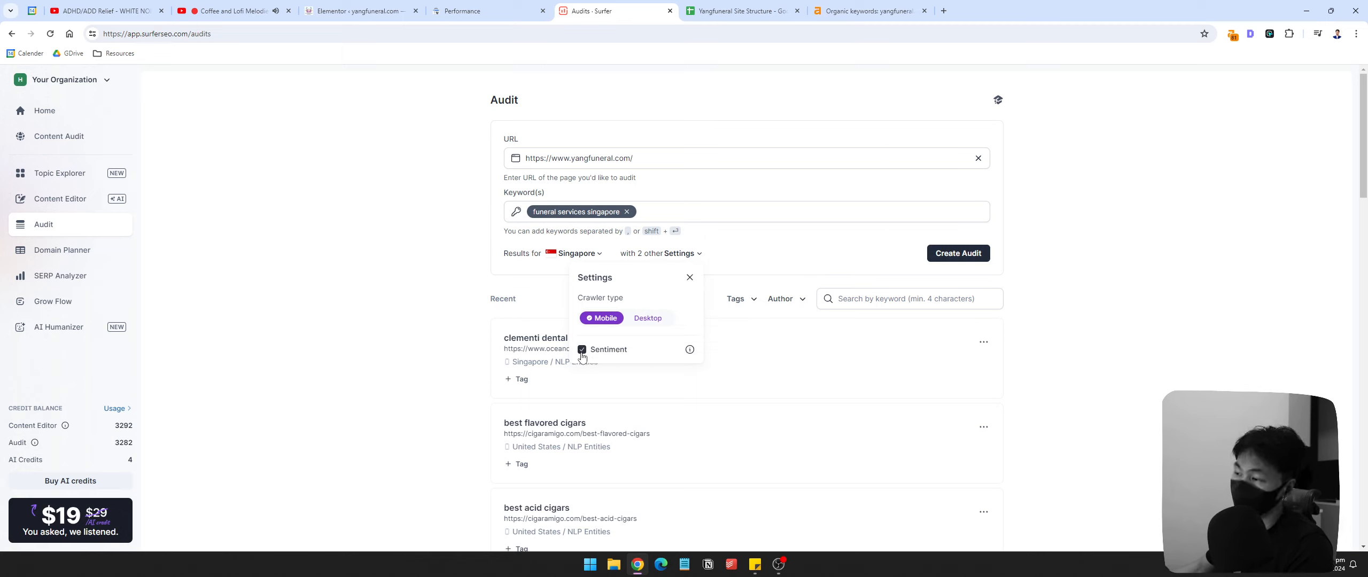
{"action": "left_click", "coordinate": [582, 350]}
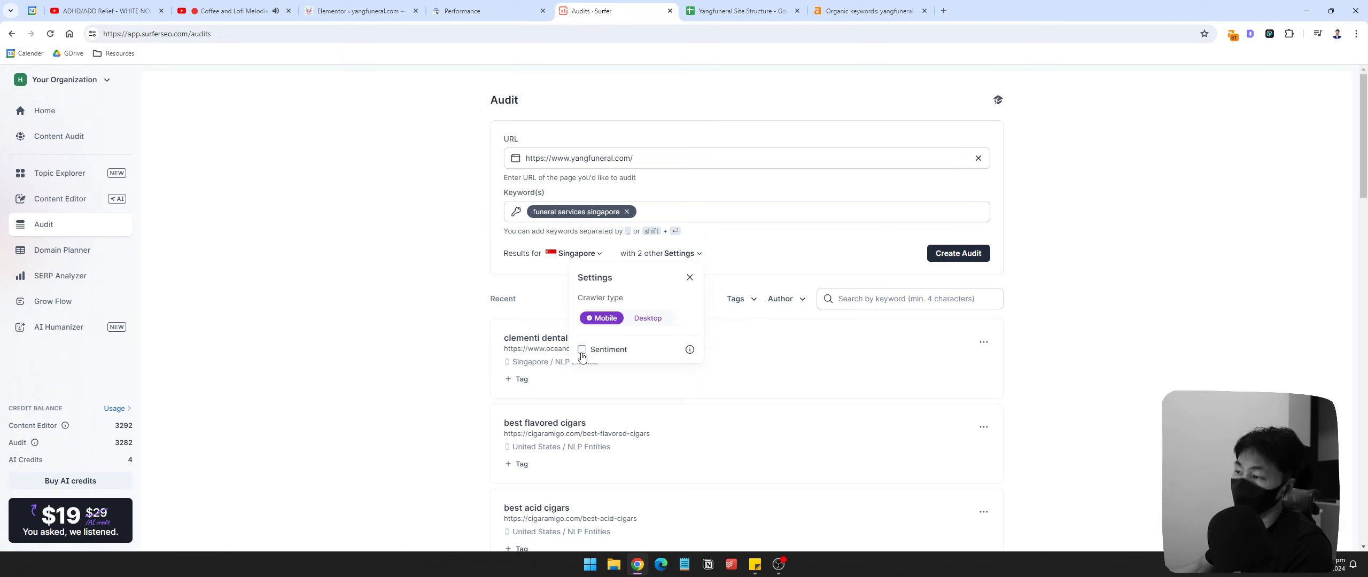
{"action": "left_click", "coordinate": [451, 273]}
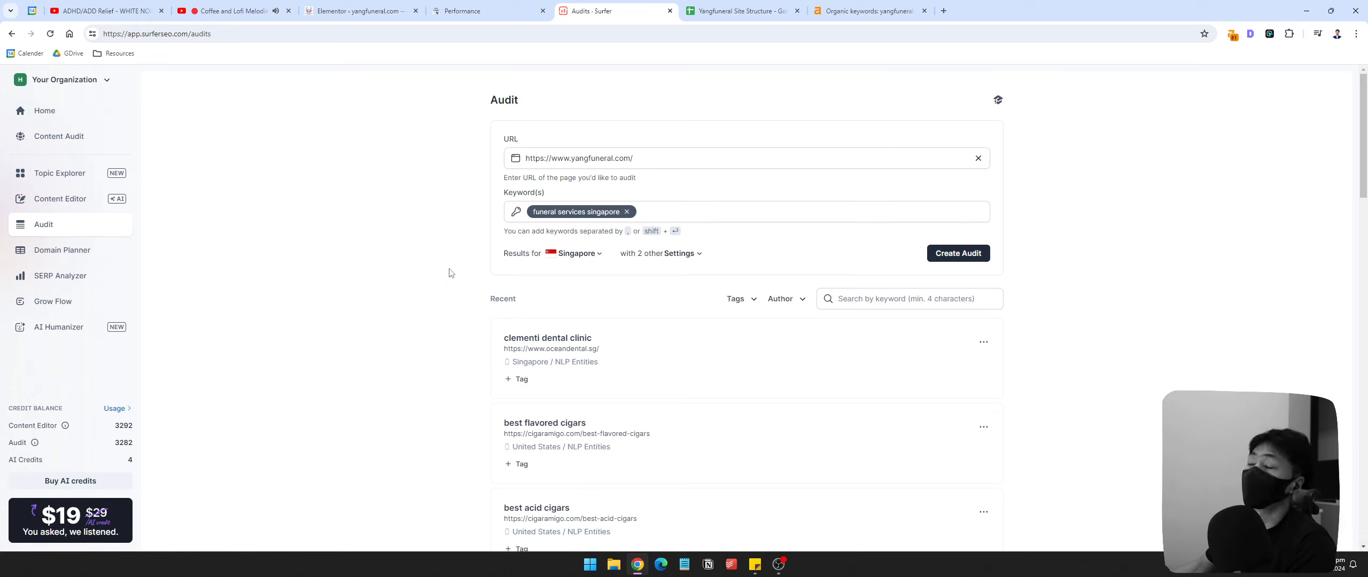
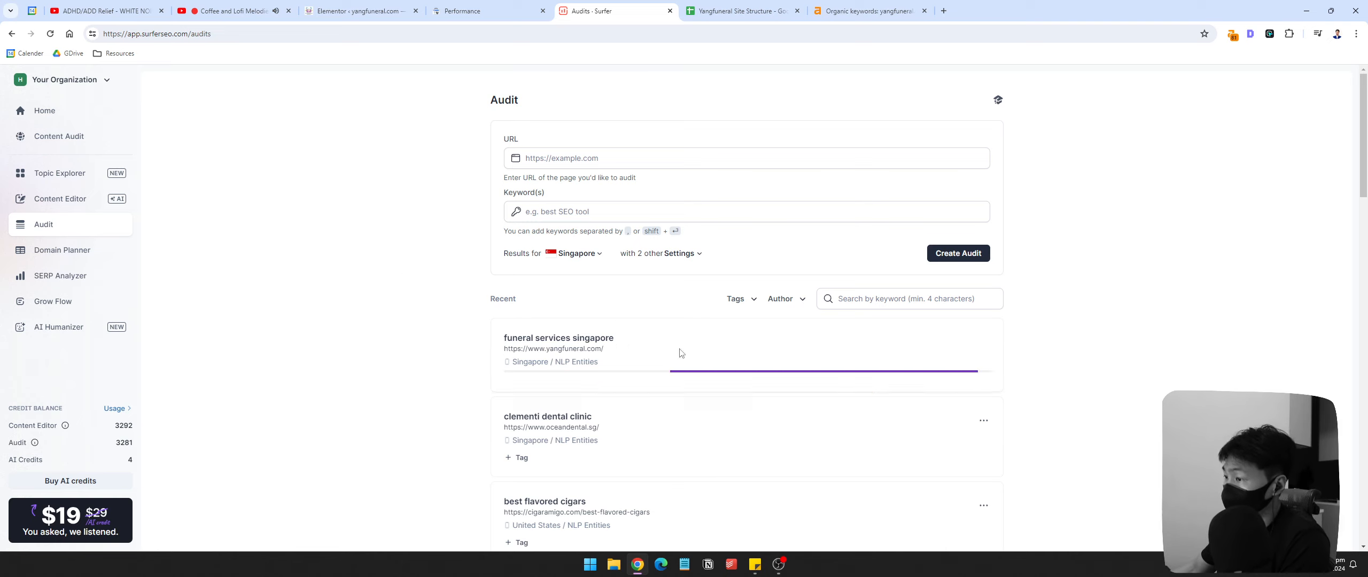
Step: Switch to the site structure spreadsheet and review the rows and keywords of the hindu, taoist, buddhist and christian funeral pages
{"action": "left_click", "coordinate": [420, 11]}
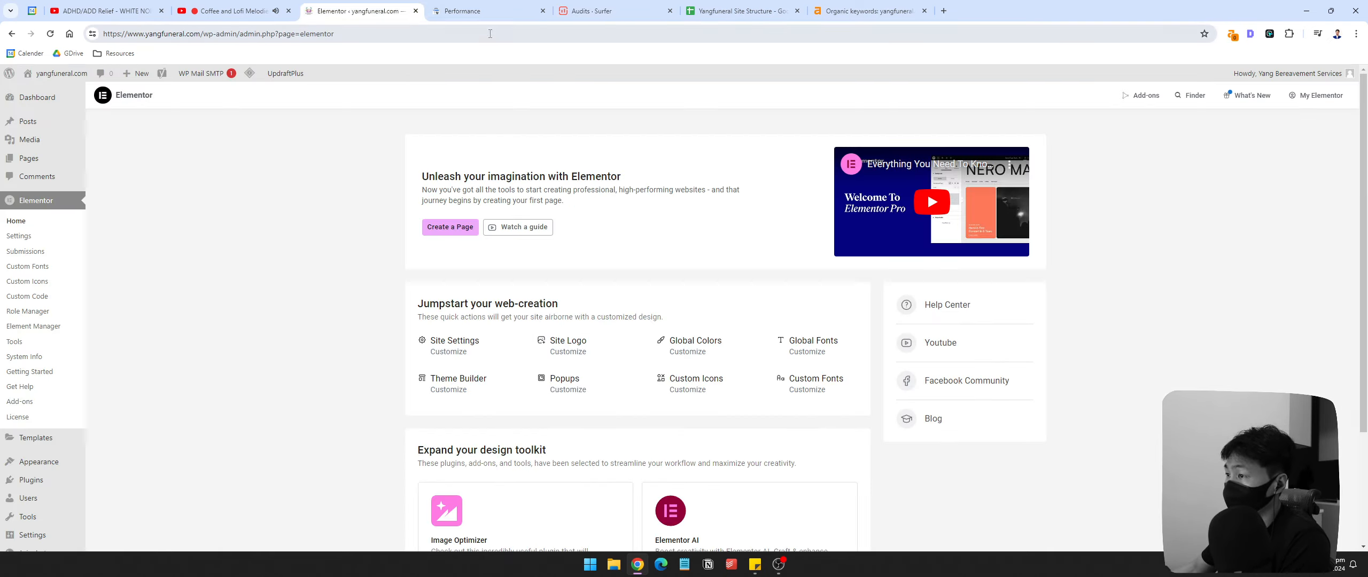
{"action": "left_click", "coordinate": [484, 10]}
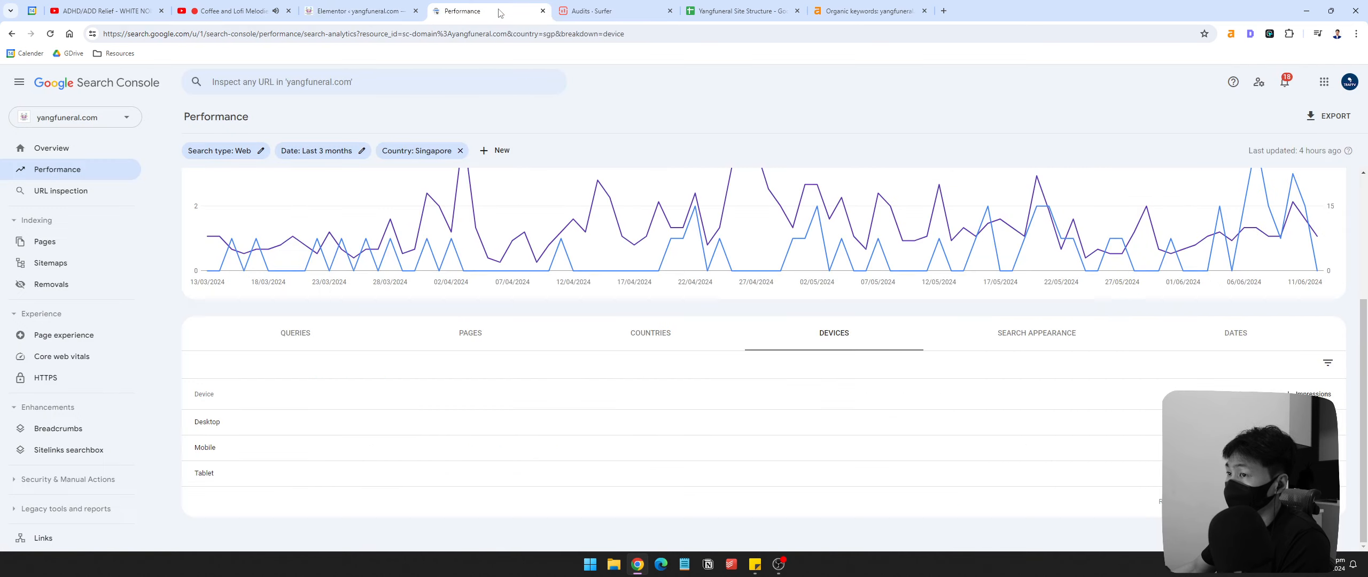
{"action": "left_click", "coordinate": [717, 12]}
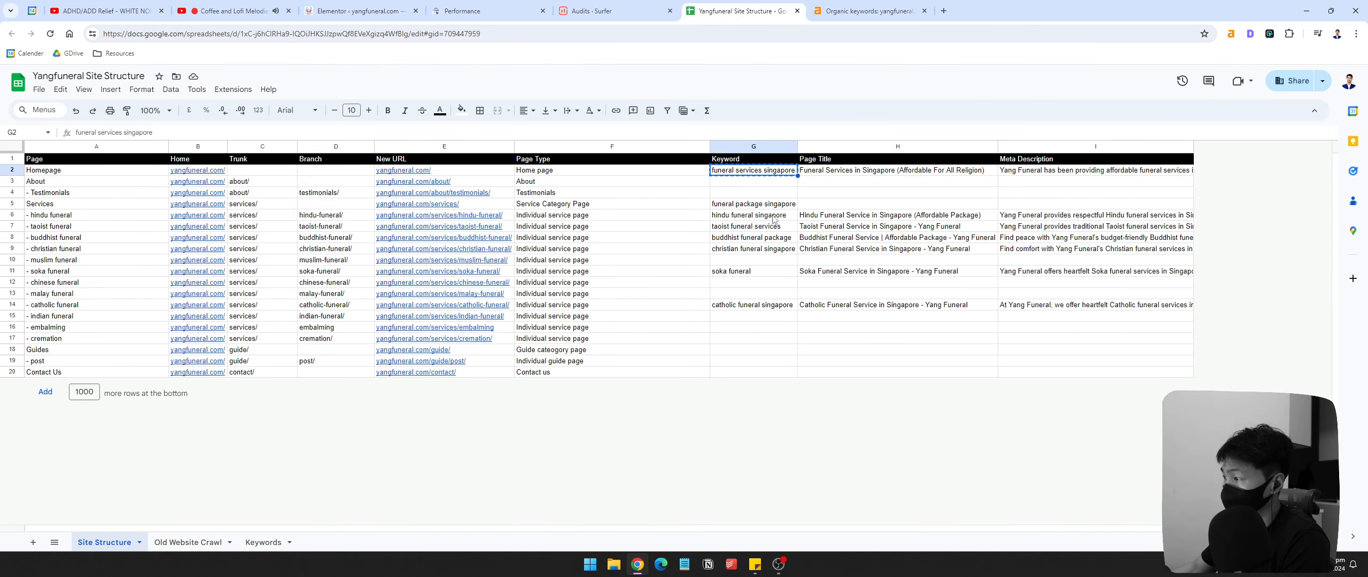
{"action": "left_click_drag", "start_coordinate": [12, 215], "coordinate": [12, 249]}
{"action": "left_click", "coordinate": [591, 11]}
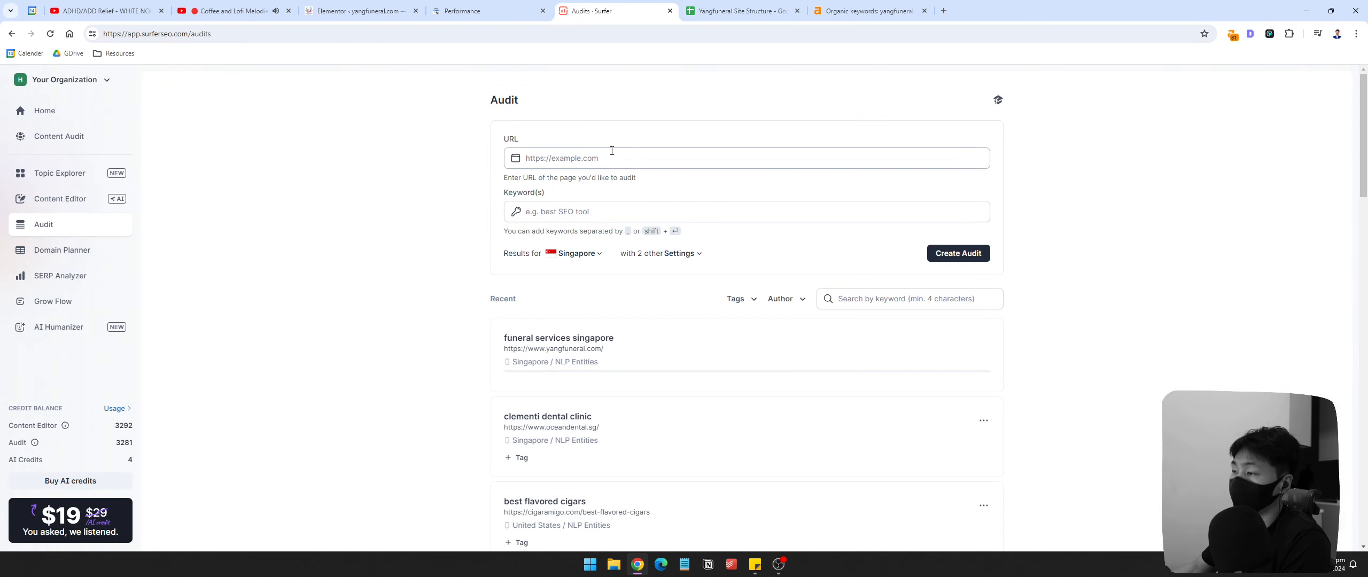
{"action": "left_click", "coordinate": [737, 11]}
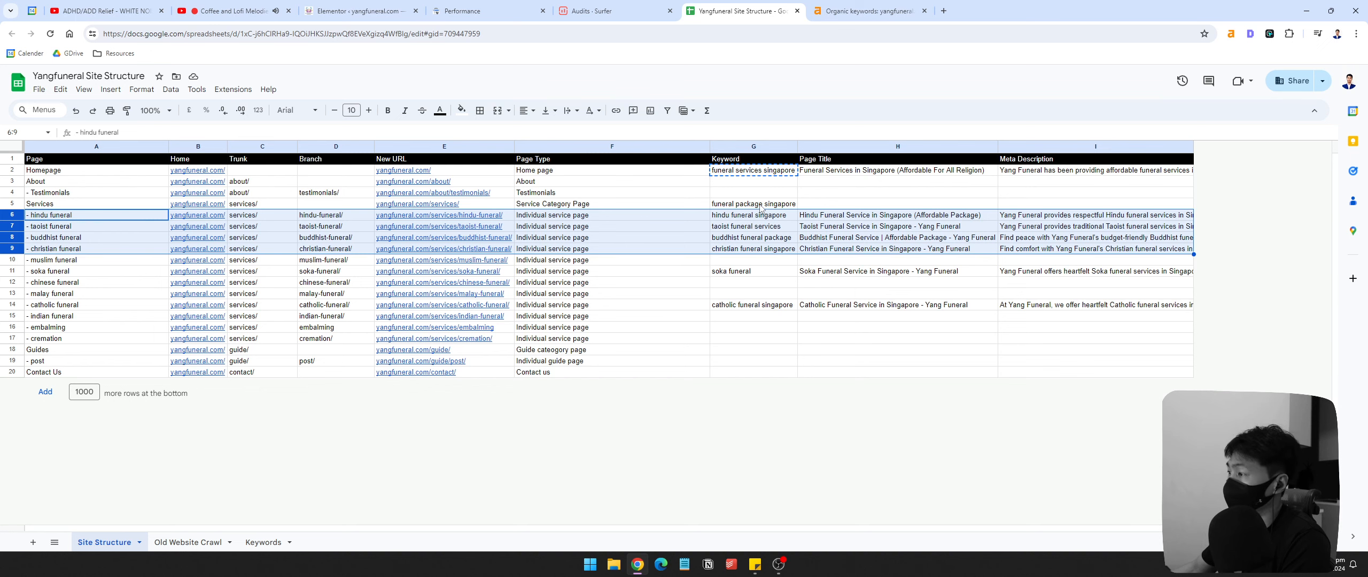
{"action": "left_click_drag", "start_coordinate": [760, 214], "coordinate": [762, 250]}
{"action": "left_click", "coordinate": [591, 11]}
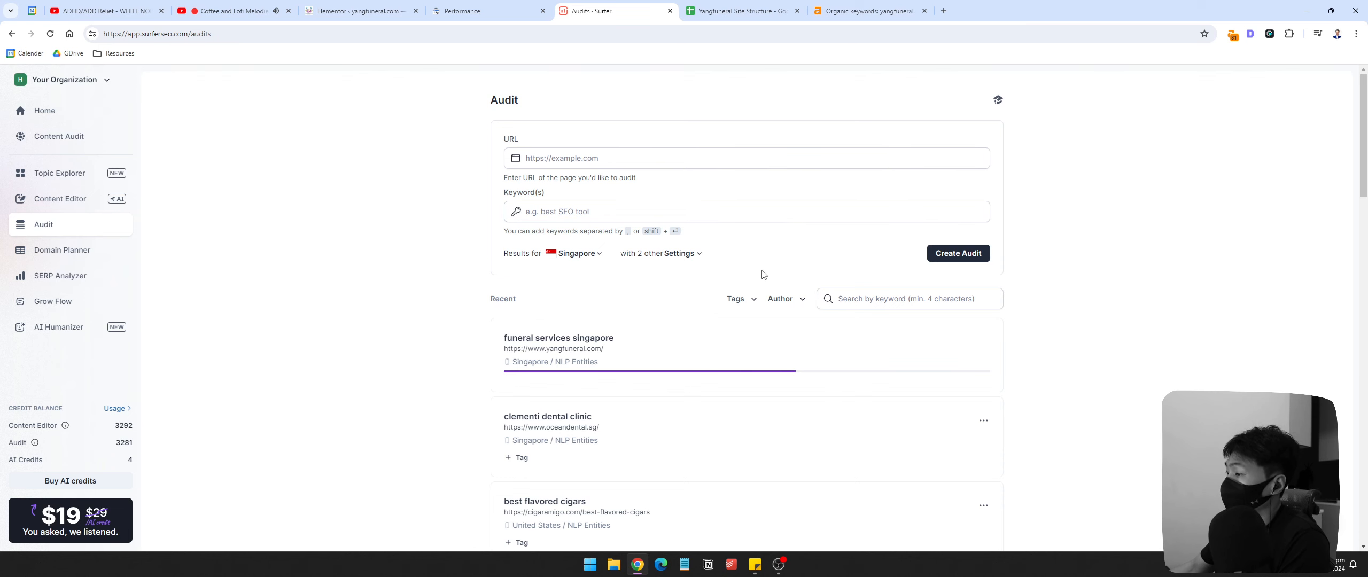
Step: Return to the site structure spreadsheet and review the Services category page's keyword and the homepage's page title
{"action": "left_click", "coordinate": [748, 11]}
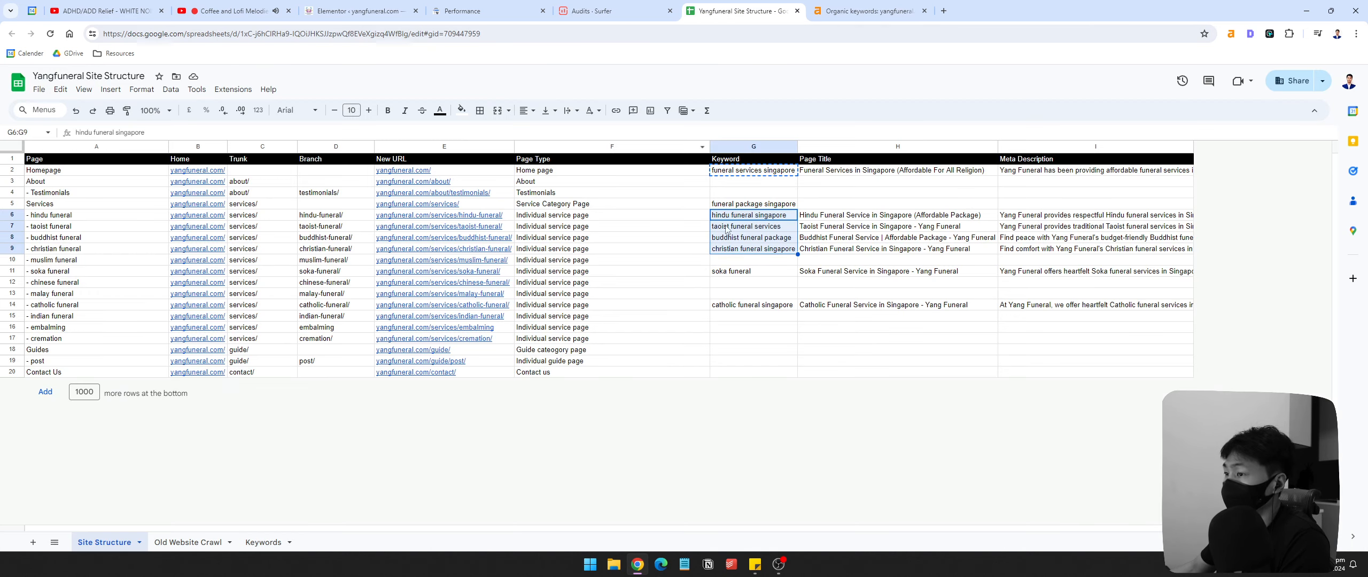
{"action": "left_click", "coordinate": [761, 220]}
{"action": "left_click_drag", "start_coordinate": [684, 206], "coordinate": [841, 205]}
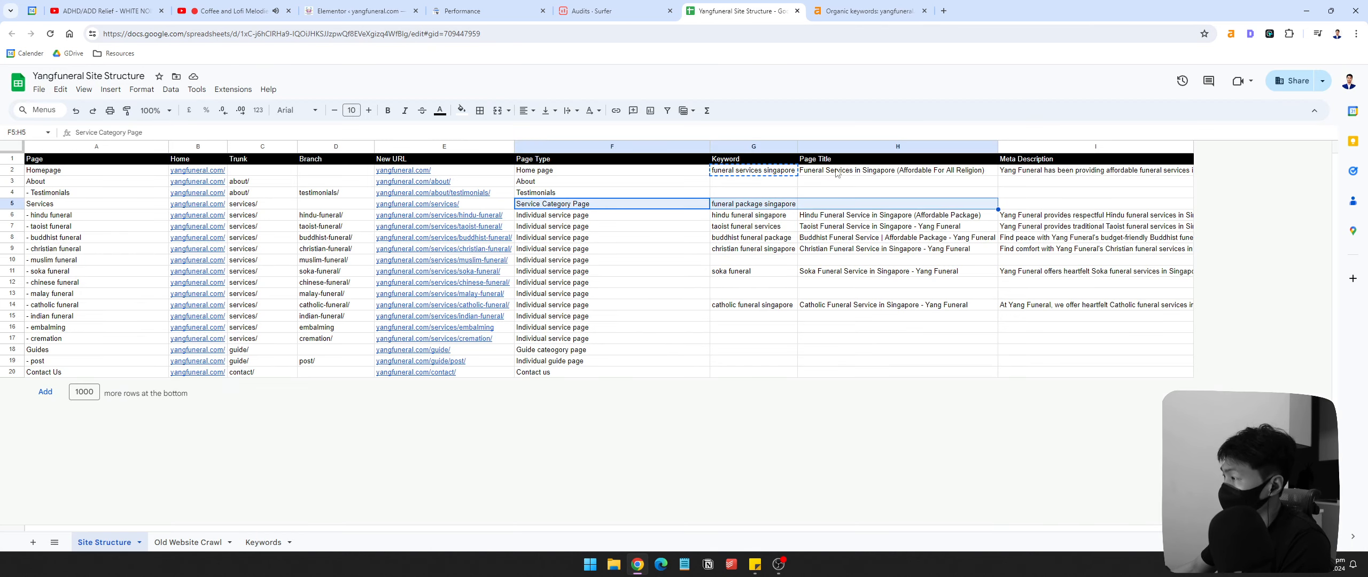
{"action": "left_click", "coordinate": [835, 169]}
Step: Switch to Surfer, open the "funeral services singapore" audit, and skim the report from start to end and back
{"action": "left_click", "coordinate": [623, 12]}
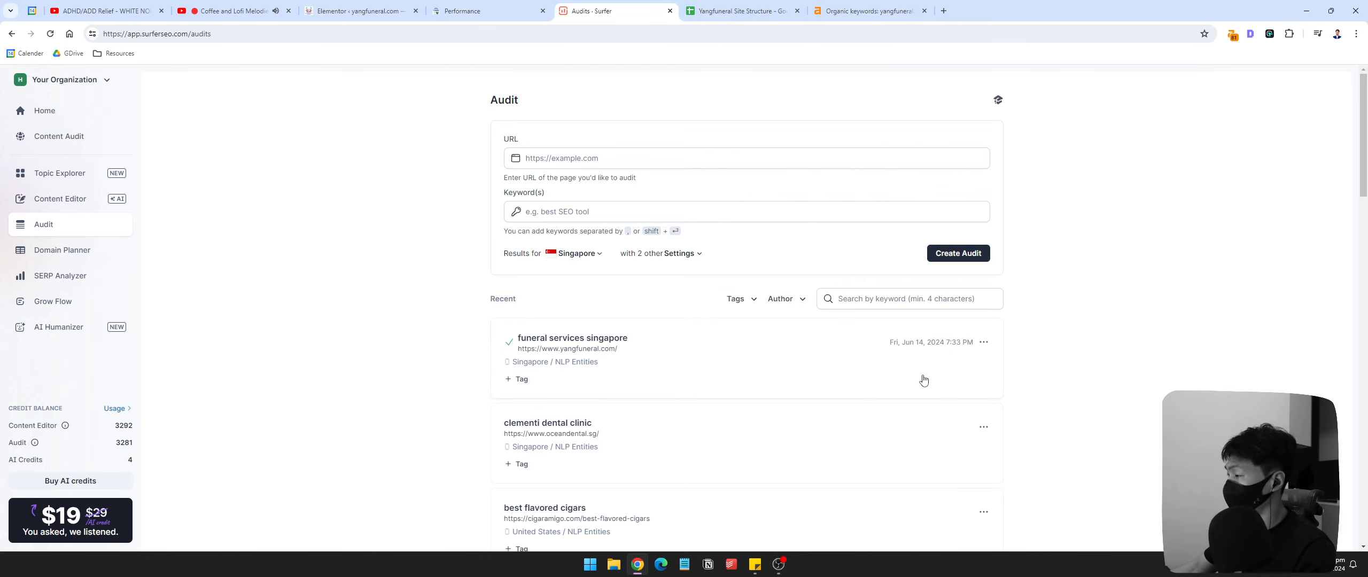
{"action": "left_click", "coordinate": [566, 342]}
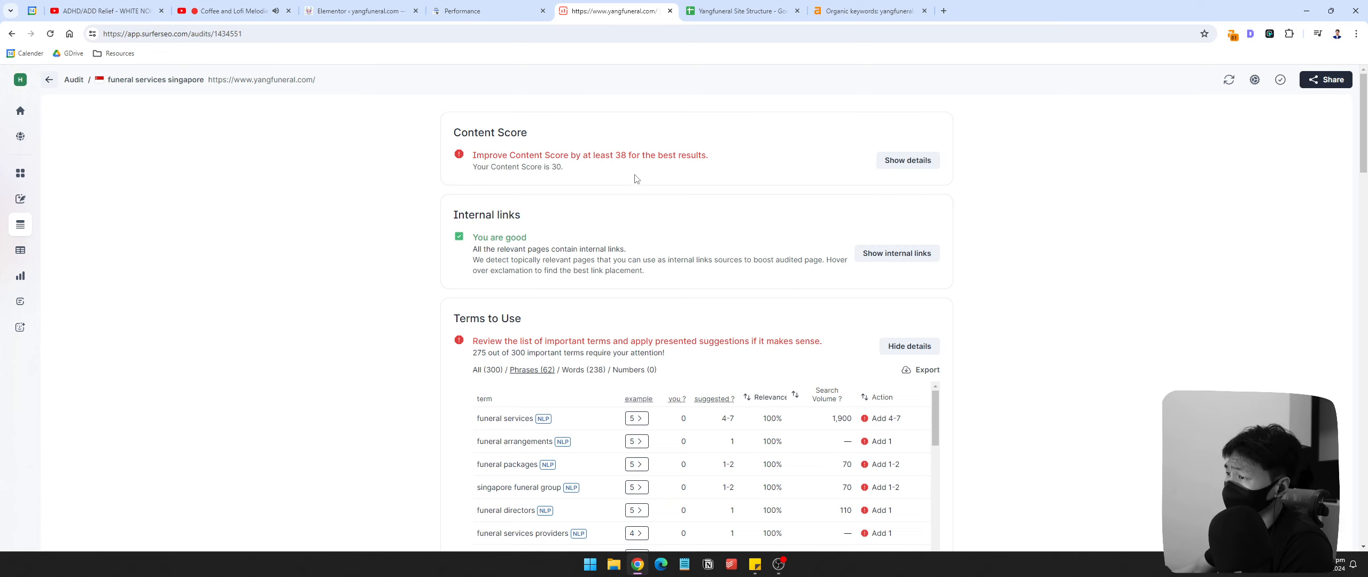
{"action": "scroll", "coordinate": [1139, 223], "scroll_direction": "down", "scroll_amount": 20}
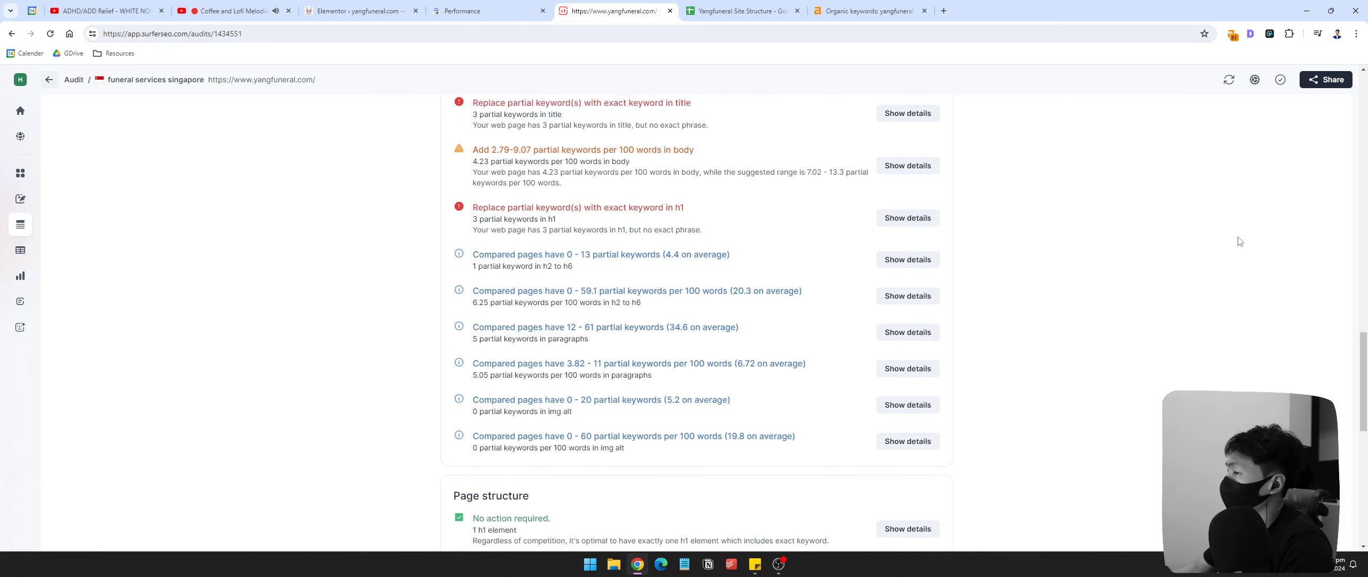
{"action": "left_click_drag", "start_coordinate": [1364, 451], "coordinate": [1364, 104]}
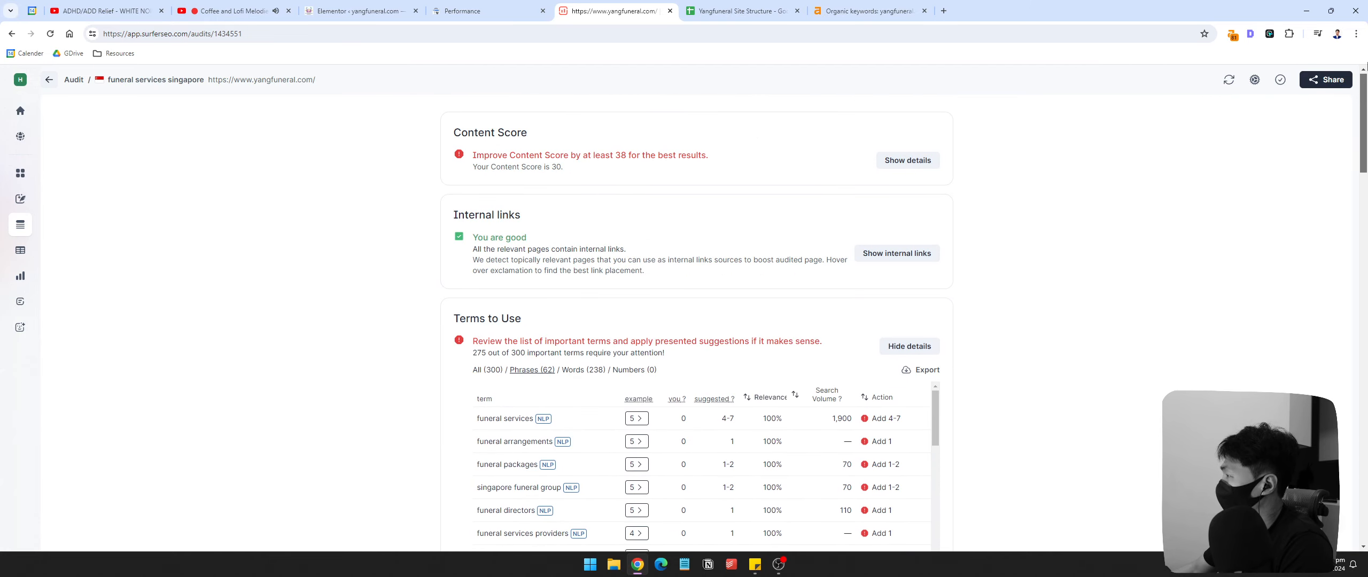
Step: Examine the audit's Content Score and Internal links recommendations
{"action": "left_click_drag", "start_coordinate": [462, 137], "coordinate": [679, 173]}
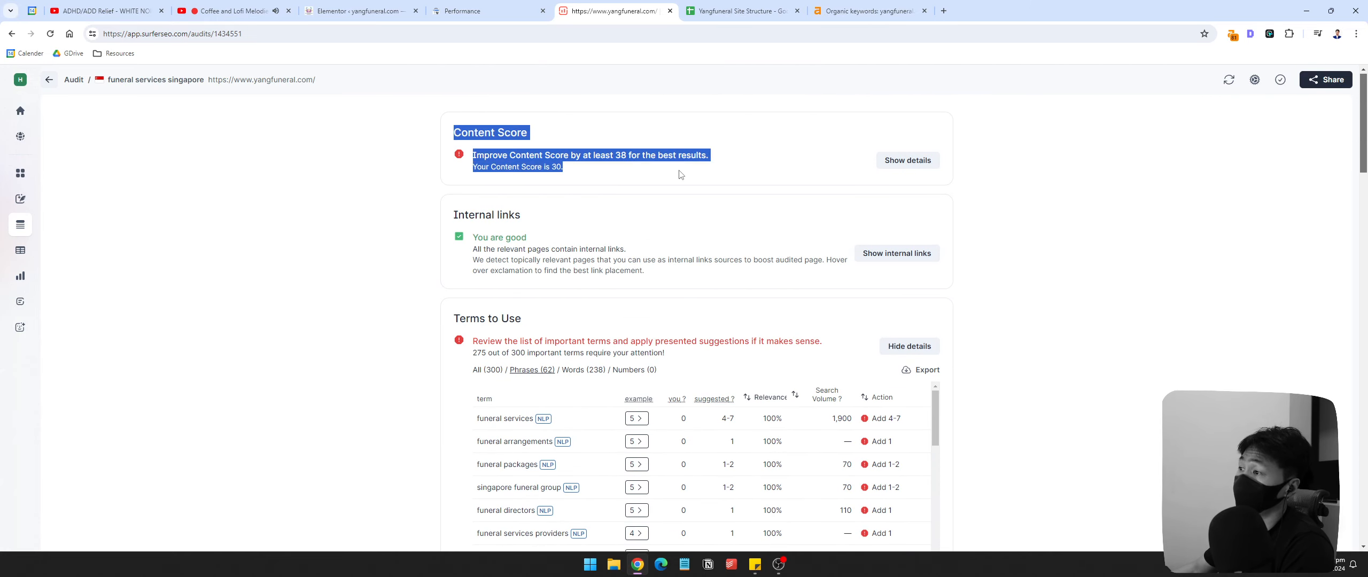
{"action": "left_click", "coordinate": [688, 179]}
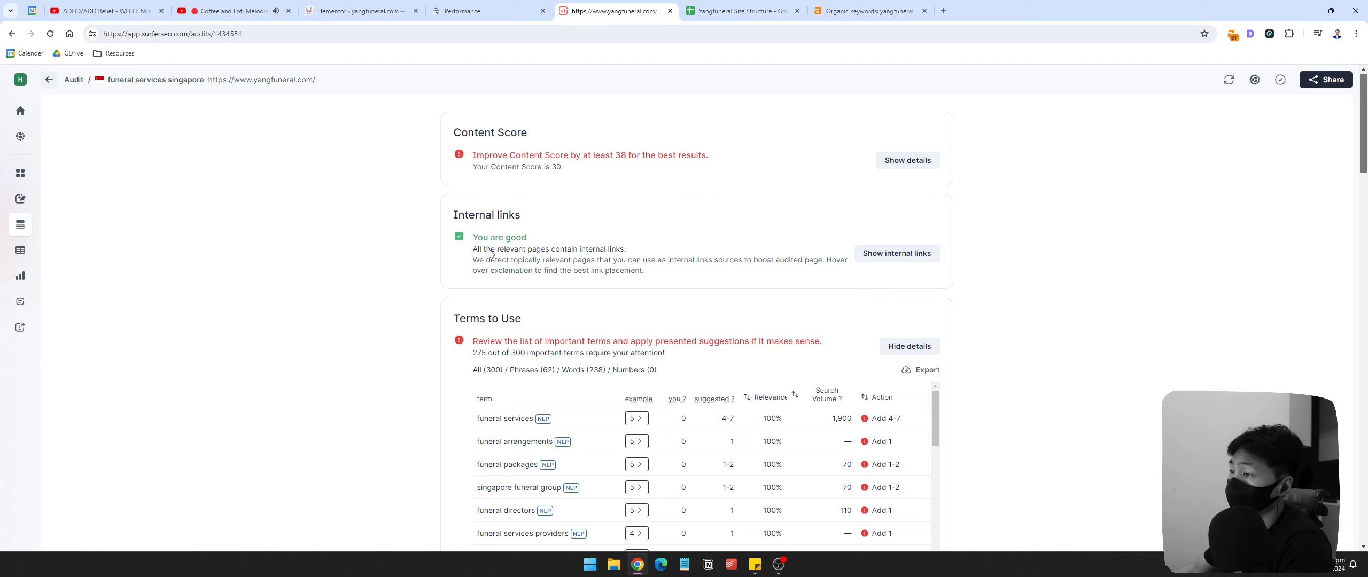
{"action": "left_click_drag", "start_coordinate": [460, 214], "coordinate": [658, 262]}
{"action": "left_click", "coordinate": [743, 270]}
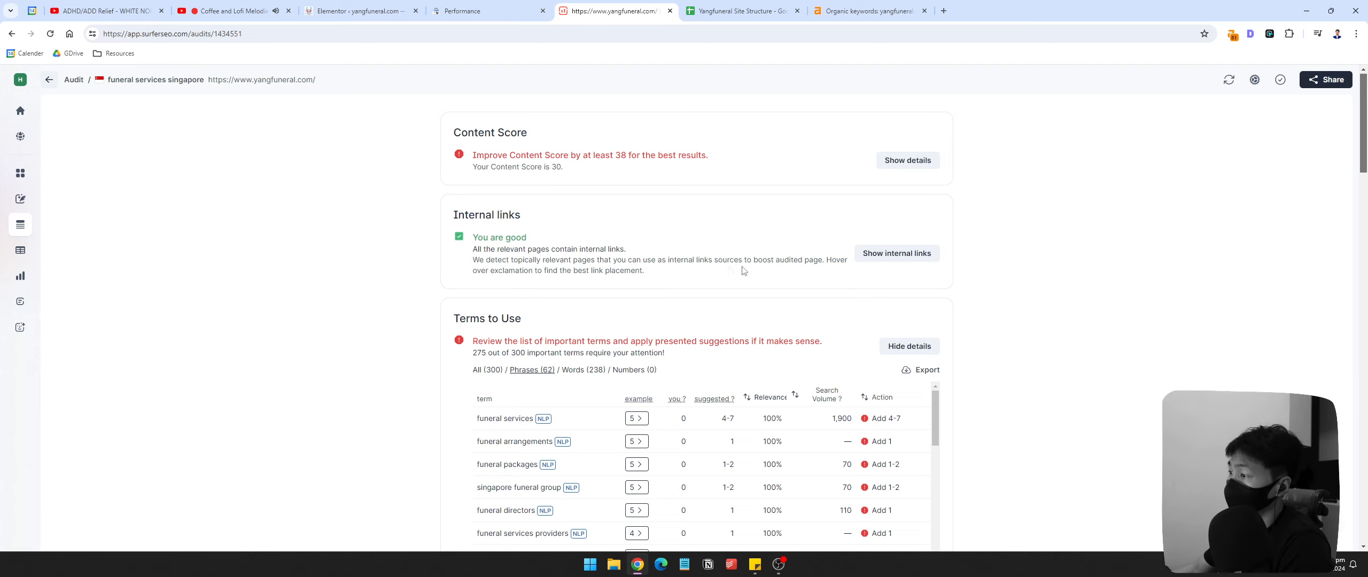
Step: Examine the Terms to Use phrase list, comparing each term's suggested usage, relevance and recommended add or remove action
{"action": "scroll", "coordinate": [605, 217], "scroll_direction": "down", "scroll_amount": 3}
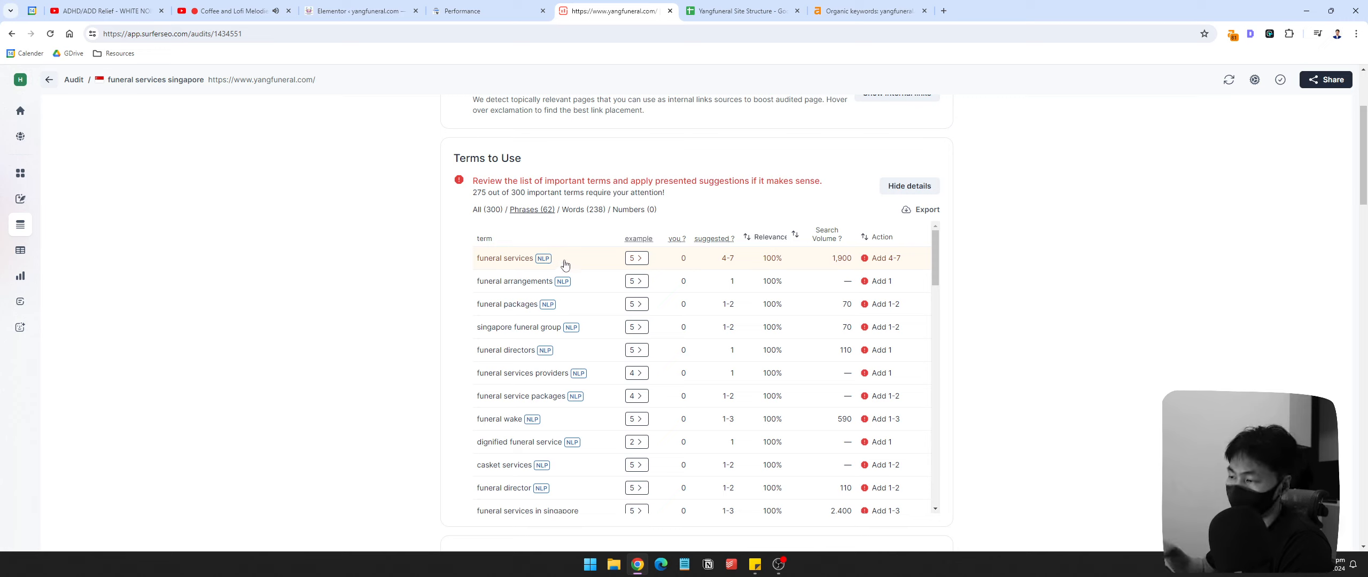
{"action": "scroll", "coordinate": [565, 264], "scroll_direction": "up", "scroll_amount": 3}
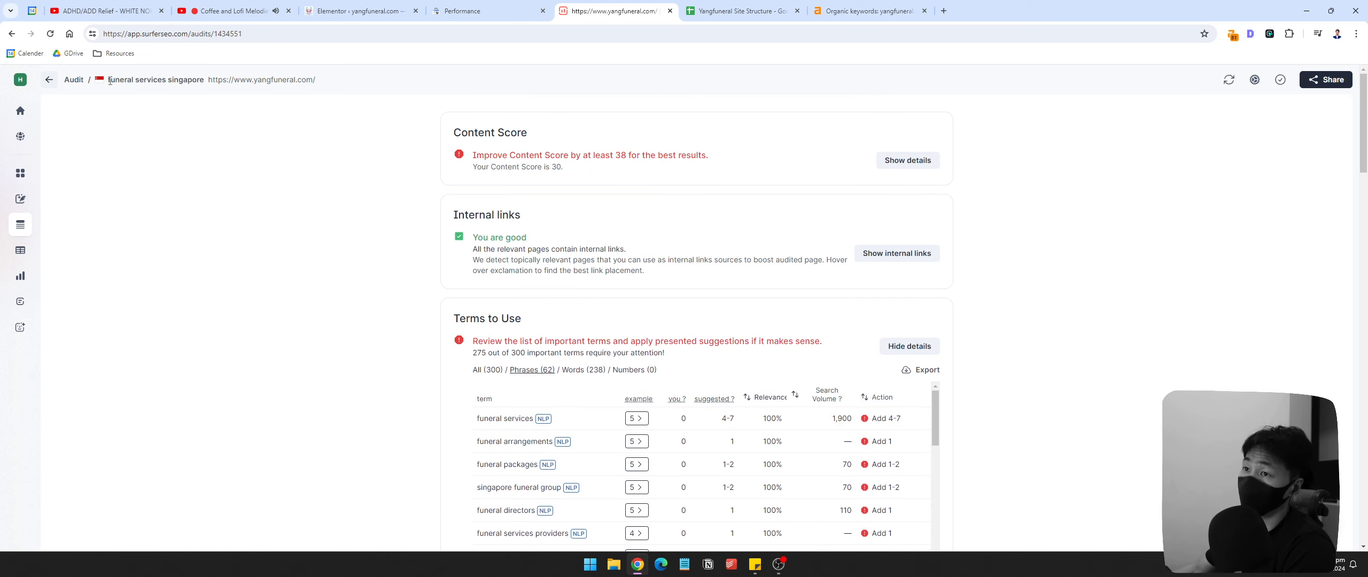
{"action": "scroll", "coordinate": [431, 237], "scroll_direction": "down", "scroll_amount": 4}
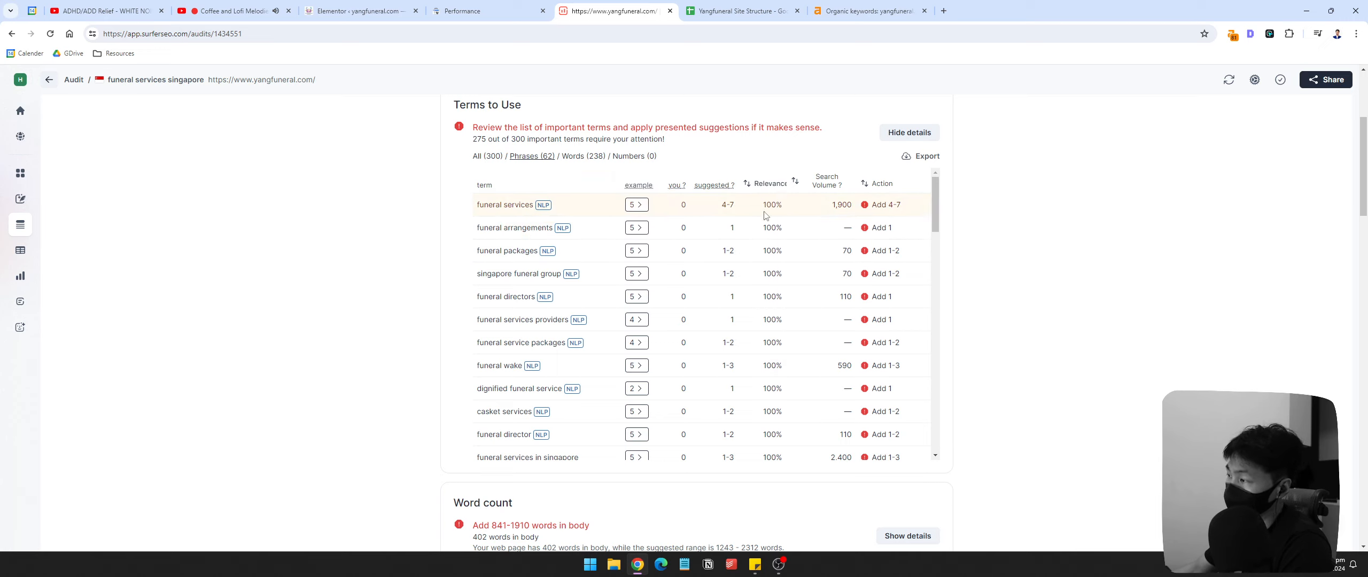
{"action": "left_click_drag", "start_coordinate": [935, 197], "coordinate": [935, 393]}
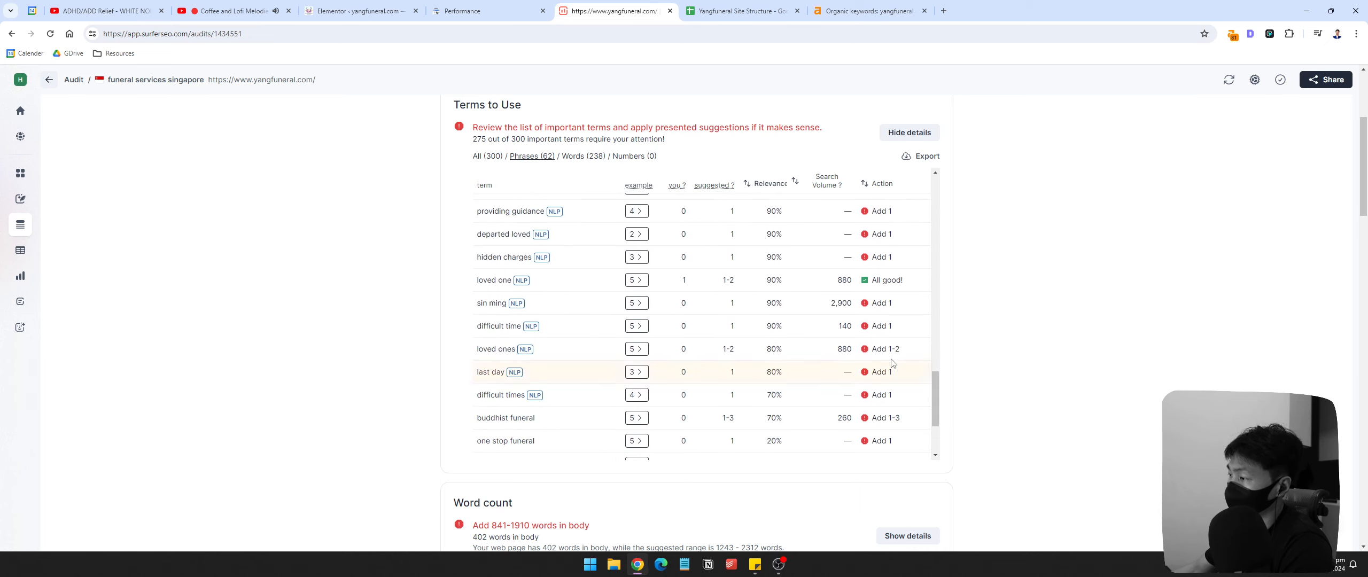
{"action": "scroll", "coordinate": [793, 299], "scroll_direction": "down", "scroll_amount": 5}
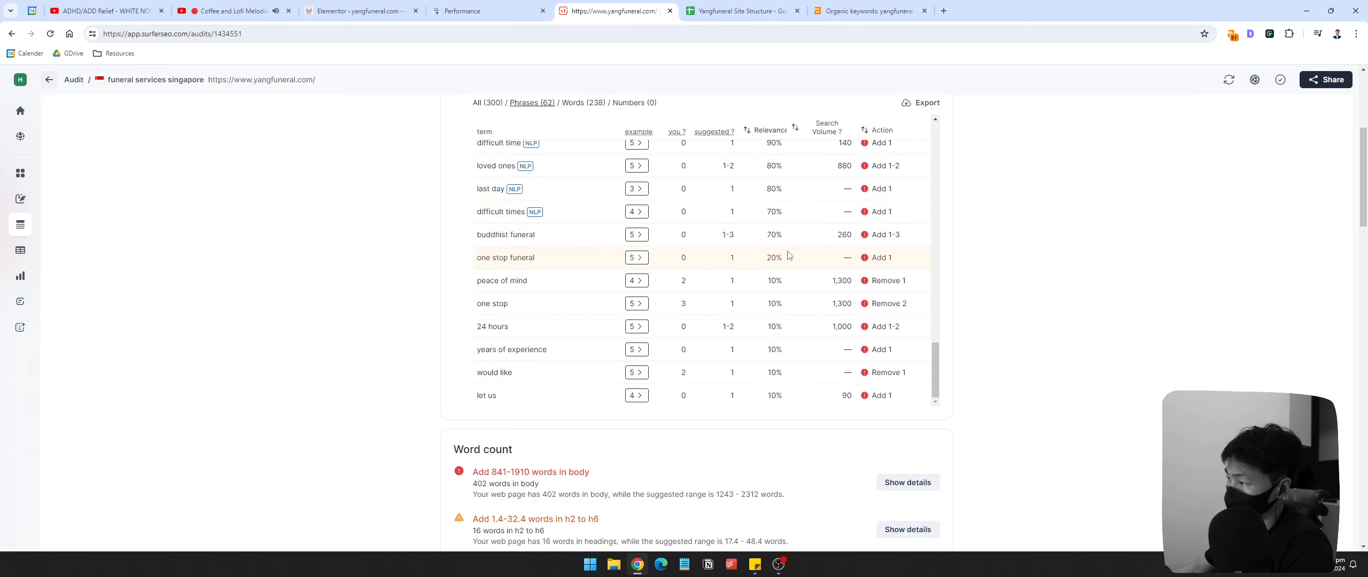
{"action": "left_click_drag", "start_coordinate": [935, 371], "coordinate": [927, 125]}
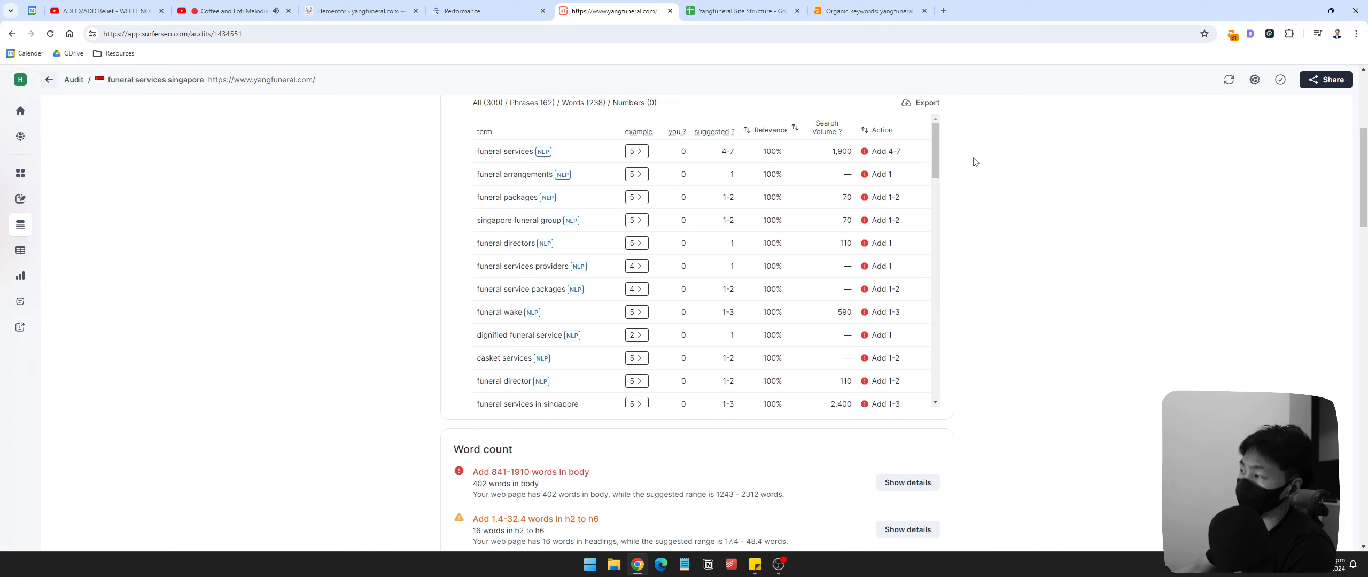
{"action": "left_click_drag", "start_coordinate": [934, 127], "coordinate": [945, 207]}
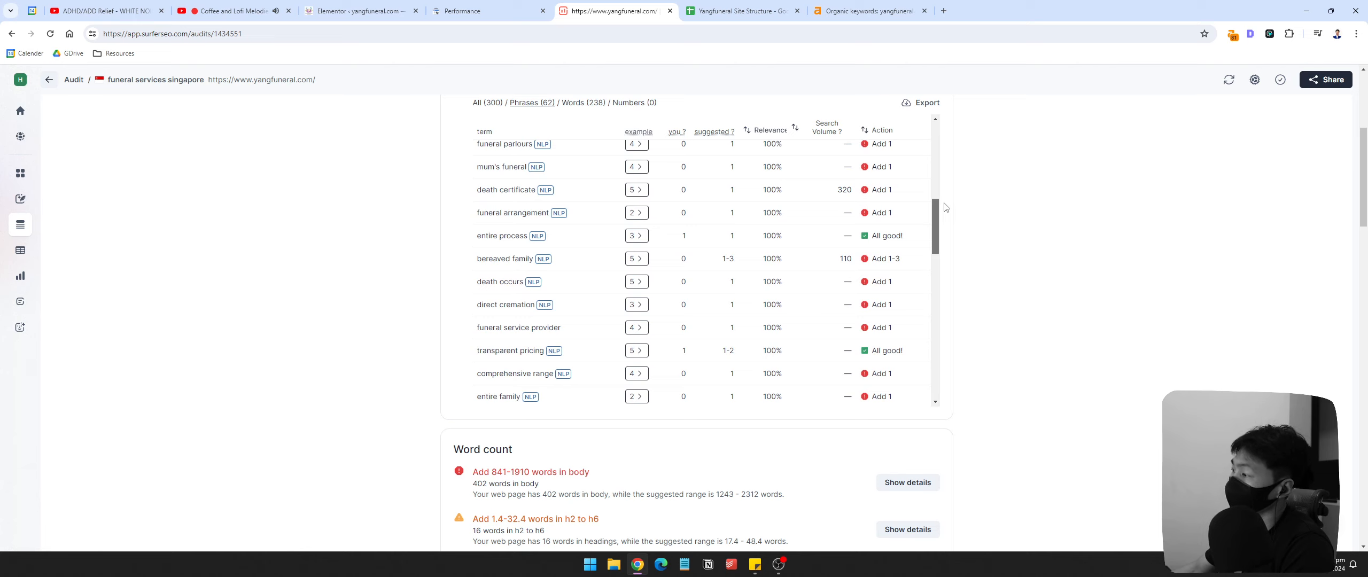
{"action": "left_click_drag", "start_coordinate": [939, 255], "coordinate": [957, 404]}
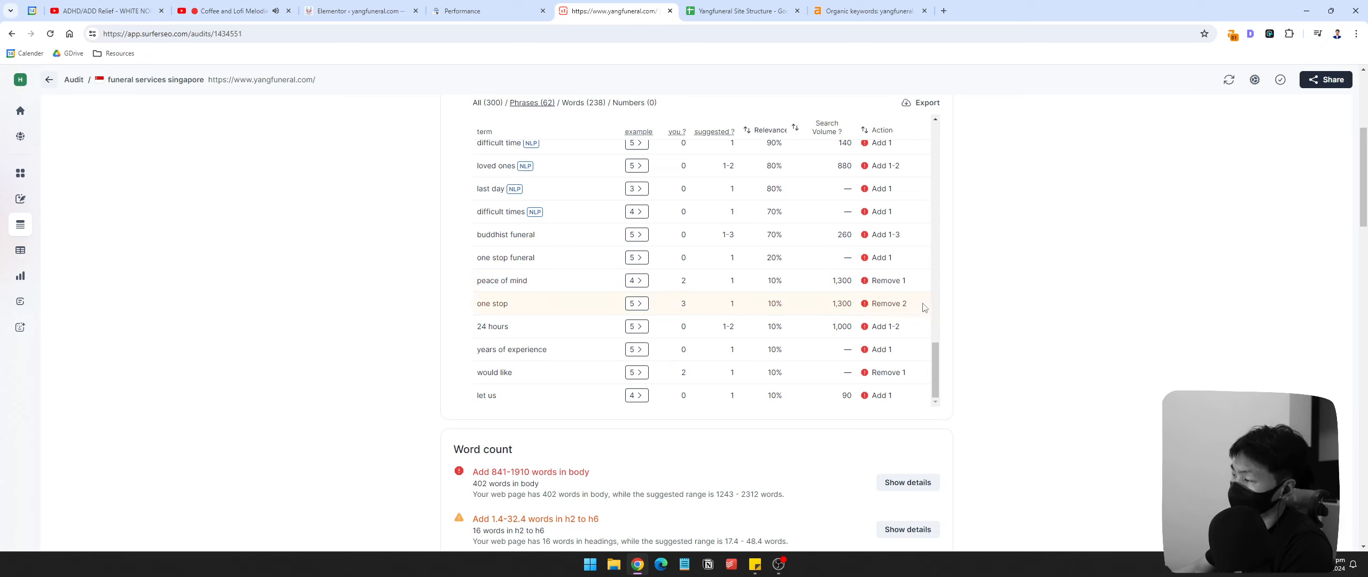
{"action": "left_click_drag", "start_coordinate": [923, 306], "coordinate": [782, 301]}
{"action": "scroll", "coordinate": [937, 369], "scroll_direction": "up", "scroll_amount": 20}
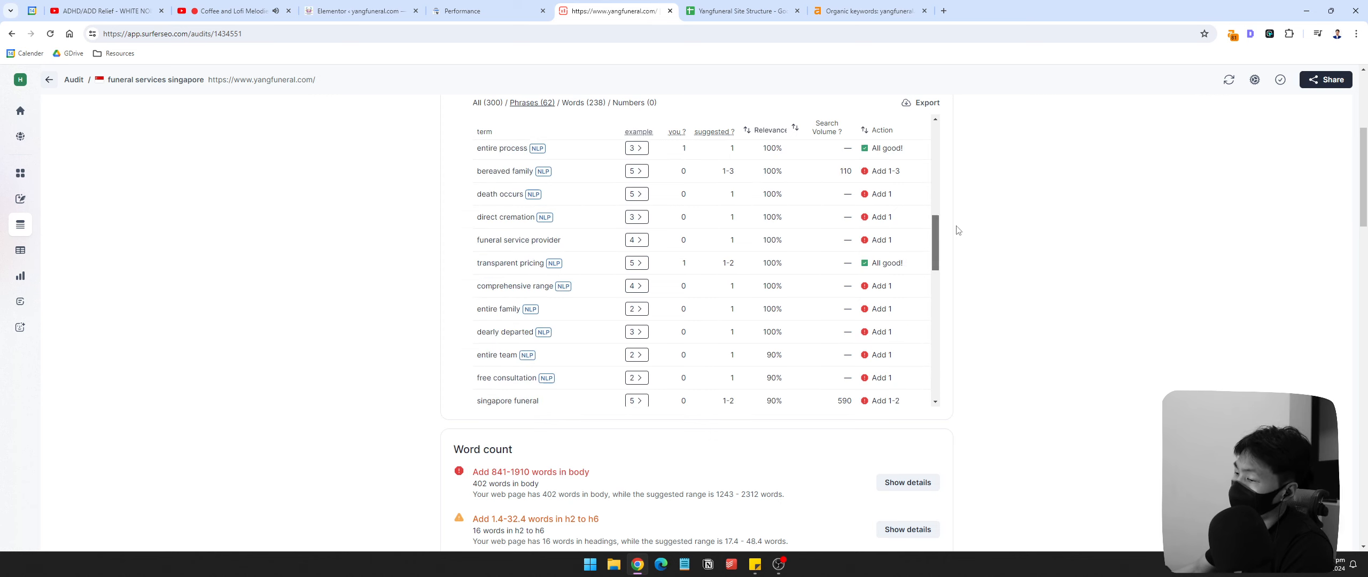
{"action": "scroll", "coordinate": [743, 301], "scroll_direction": "down", "scroll_amount": 6}
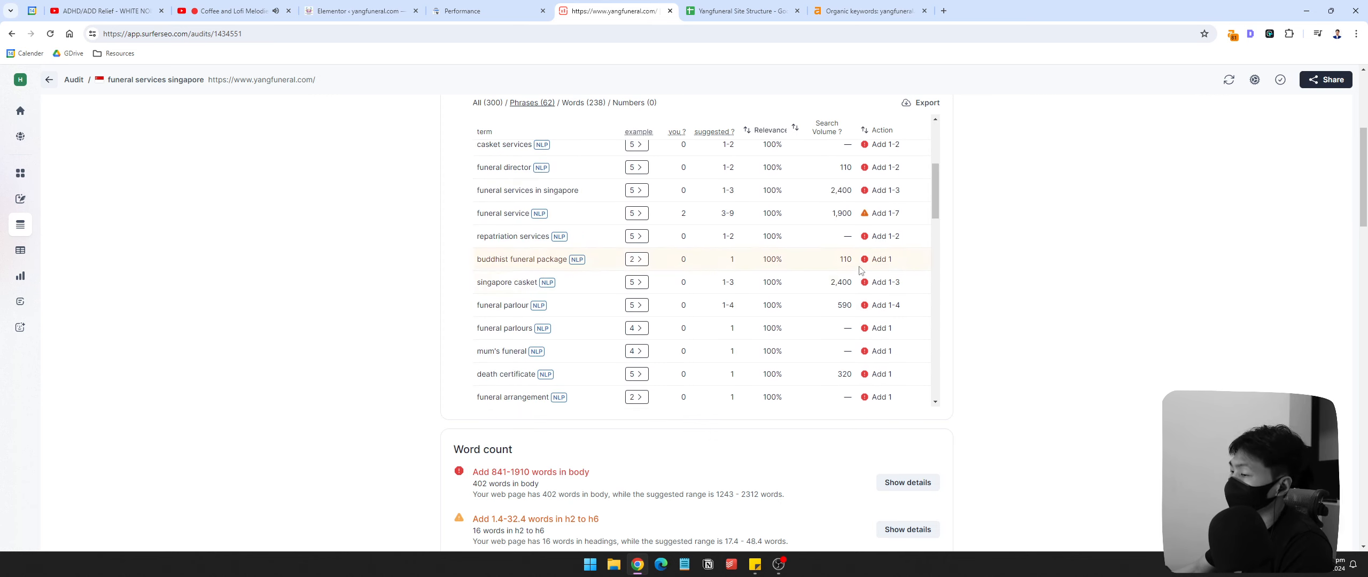
Step: Examine the Terms to Use phrase list again and skim the Word count and Exact keywords recommendations
{"action": "scroll", "coordinate": [737, 307], "scroll_direction": "up", "scroll_amount": 6}
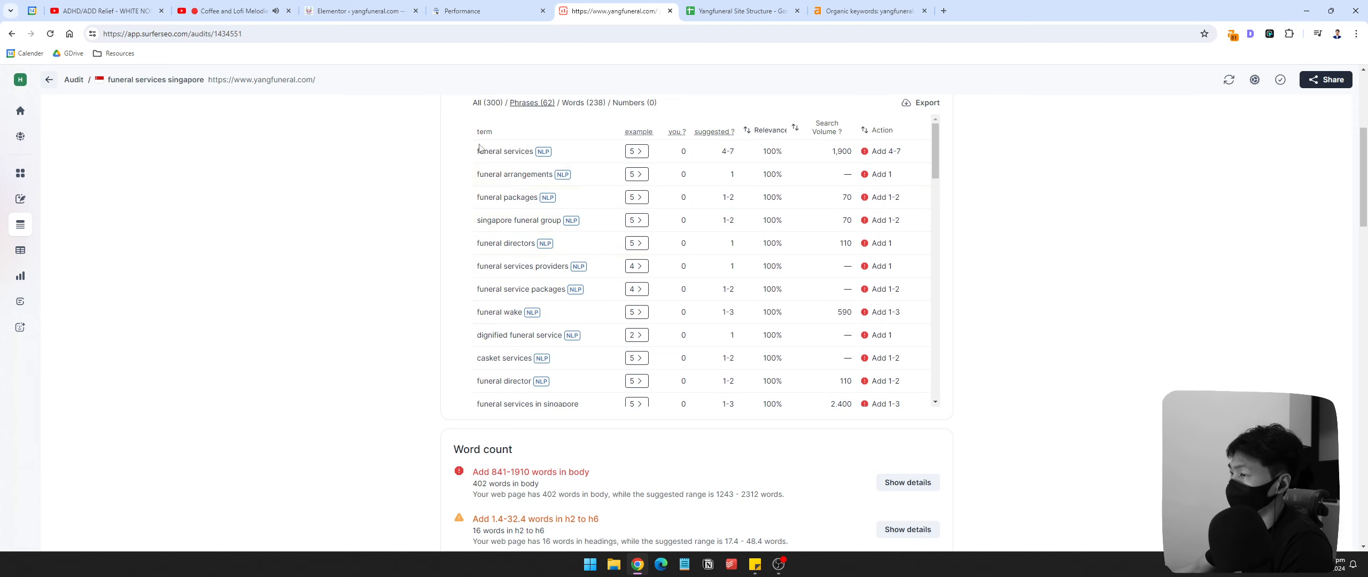
{"action": "scroll", "coordinate": [1170, 236], "scroll_direction": "down", "scroll_amount": 3}
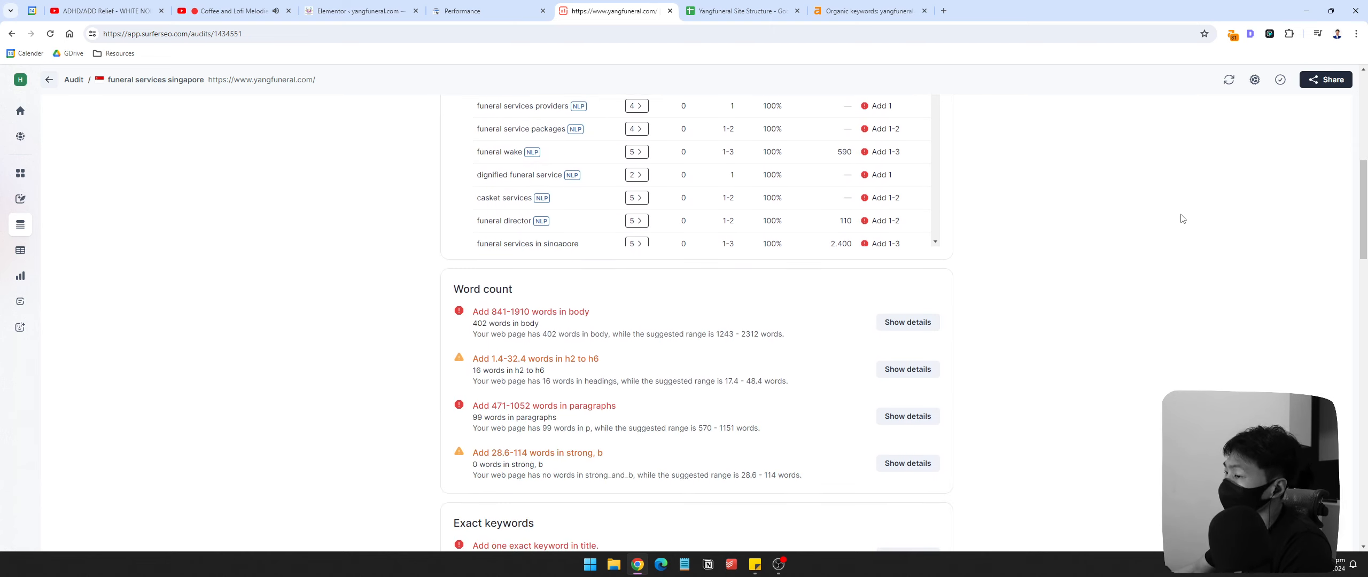
{"action": "scroll", "coordinate": [1182, 219], "scroll_direction": "down", "scroll_amount": 2}
{"action": "scroll", "coordinate": [1179, 231], "scroll_direction": "down", "scroll_amount": 5}
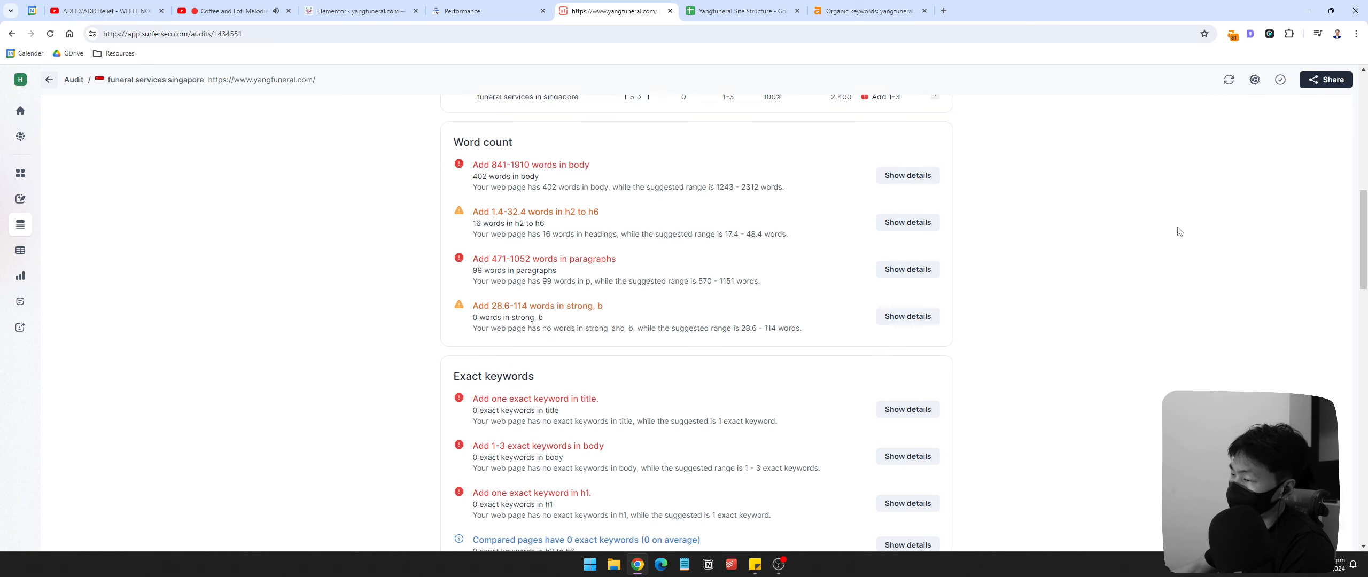
{"action": "scroll", "coordinate": [1193, 235], "scroll_direction": "up", "scroll_amount": 5}
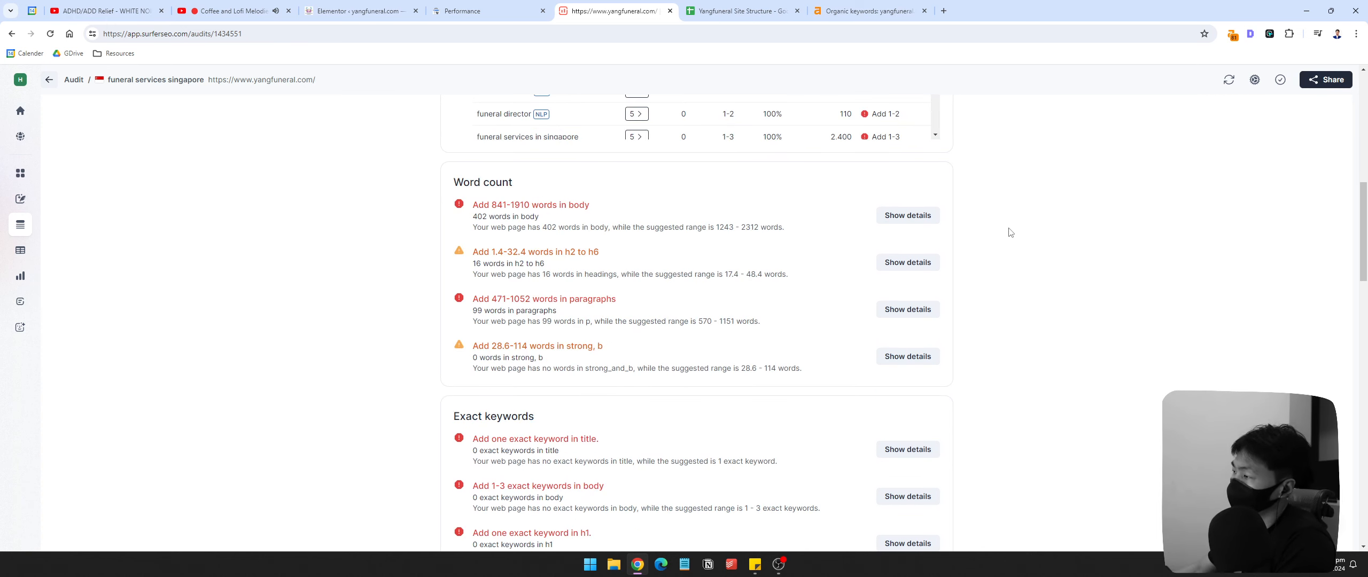
{"action": "scroll", "coordinate": [1069, 257], "scroll_direction": "down", "scroll_amount": 5}
{"action": "scroll", "coordinate": [1124, 281], "scroll_direction": "up", "scroll_amount": 12}
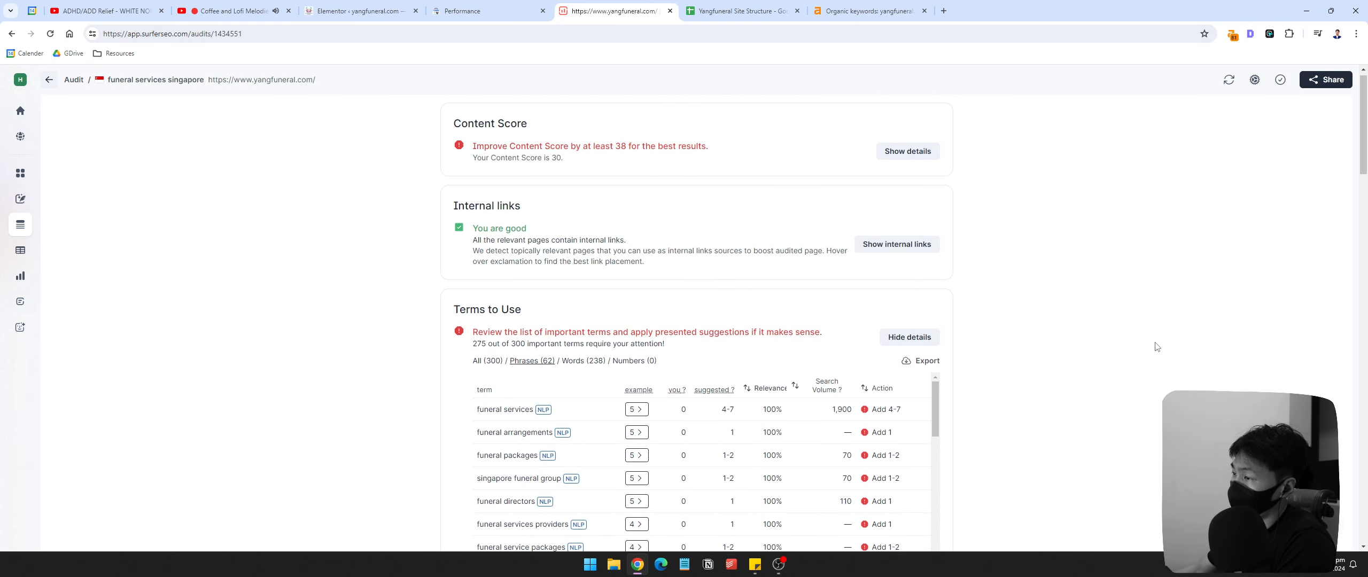
{"action": "scroll", "coordinate": [730, 131], "scroll_direction": "down", "scroll_amount": 3}
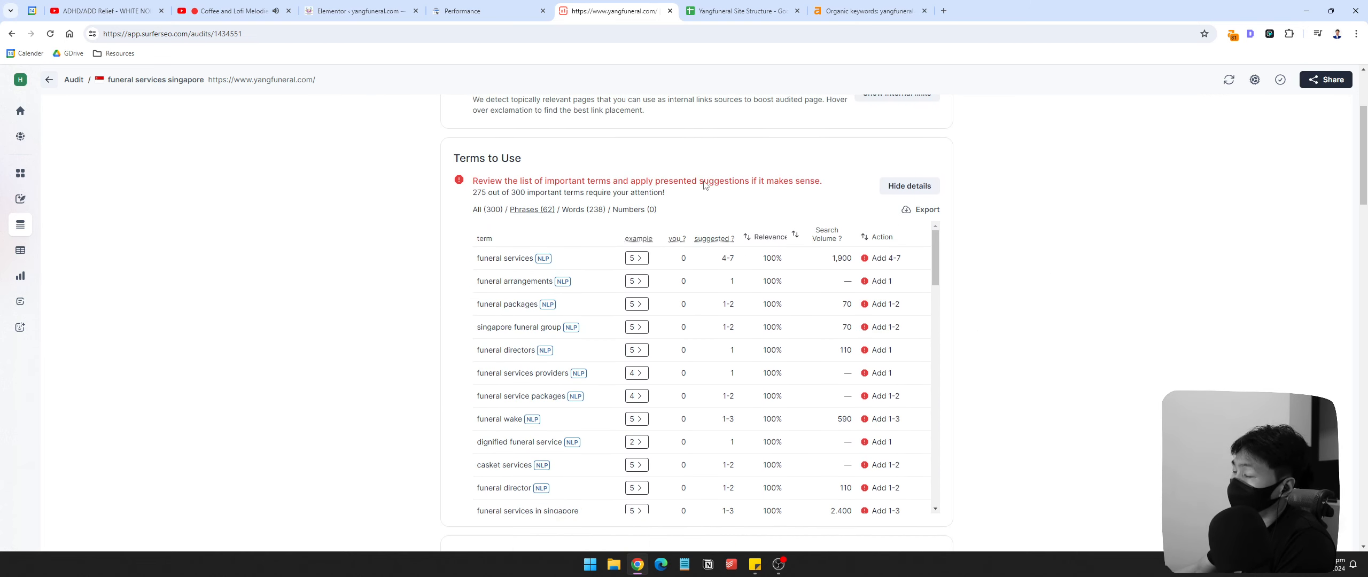
{"action": "scroll", "coordinate": [690, 320], "scroll_direction": "down", "scroll_amount": 5}
{"action": "scroll", "coordinate": [1038, 228], "scroll_direction": "down", "scroll_amount": 3}
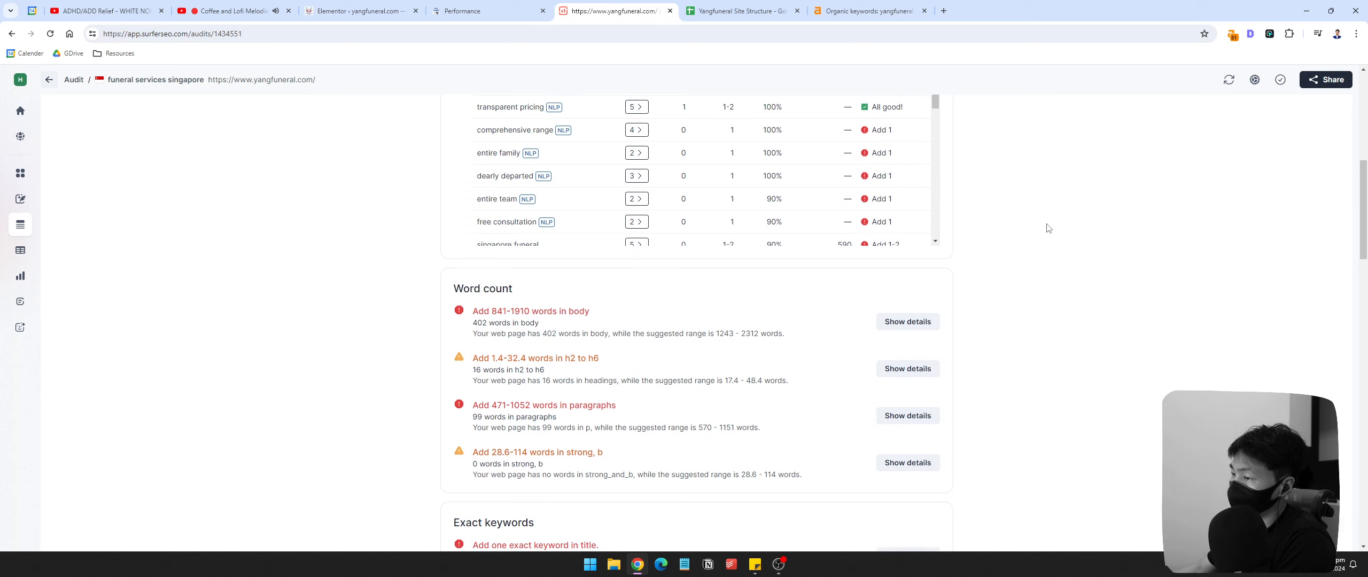
Step: Compare the page's body and h2 to h6 word counts with competitors in their details charts, hiding each chart after review
{"action": "scroll", "coordinate": [1047, 228], "scroll_direction": "down", "scroll_amount": 2}
{"action": "left_click", "coordinate": [935, 214]}
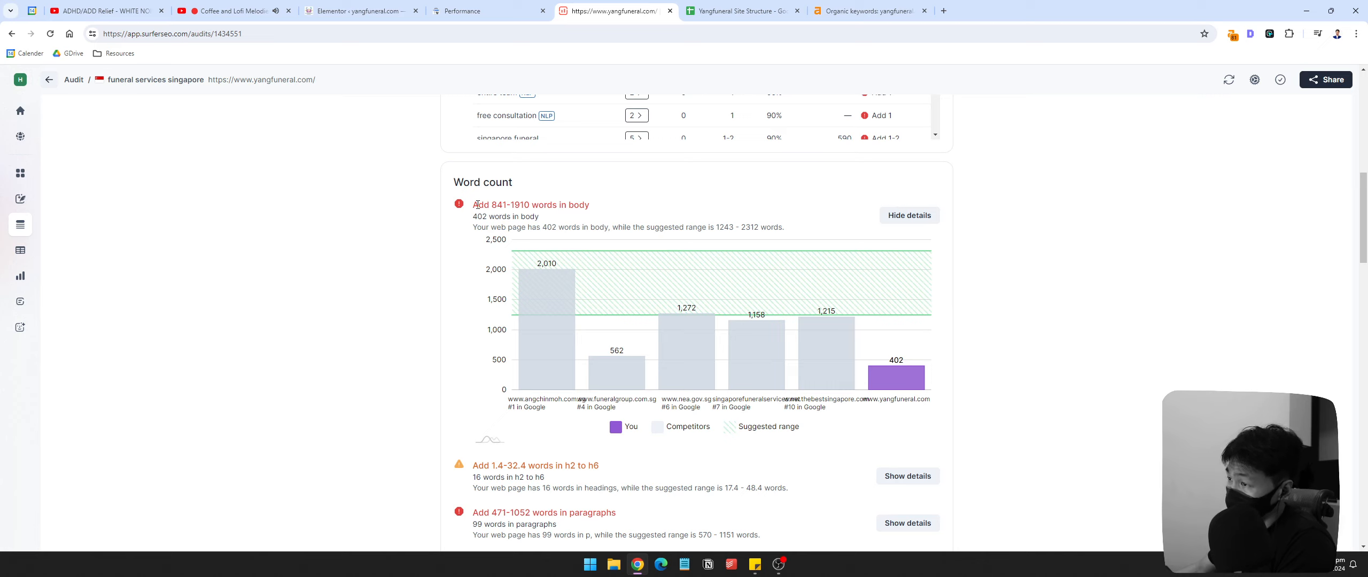
{"action": "left_click_drag", "start_coordinate": [475, 203], "coordinate": [547, 204]}
{"action": "left_click", "coordinate": [497, 204]}
{"action": "left_click", "coordinate": [495, 203]}
{"action": "left_click", "coordinate": [511, 204]}
{"action": "left_click", "coordinate": [550, 203]}
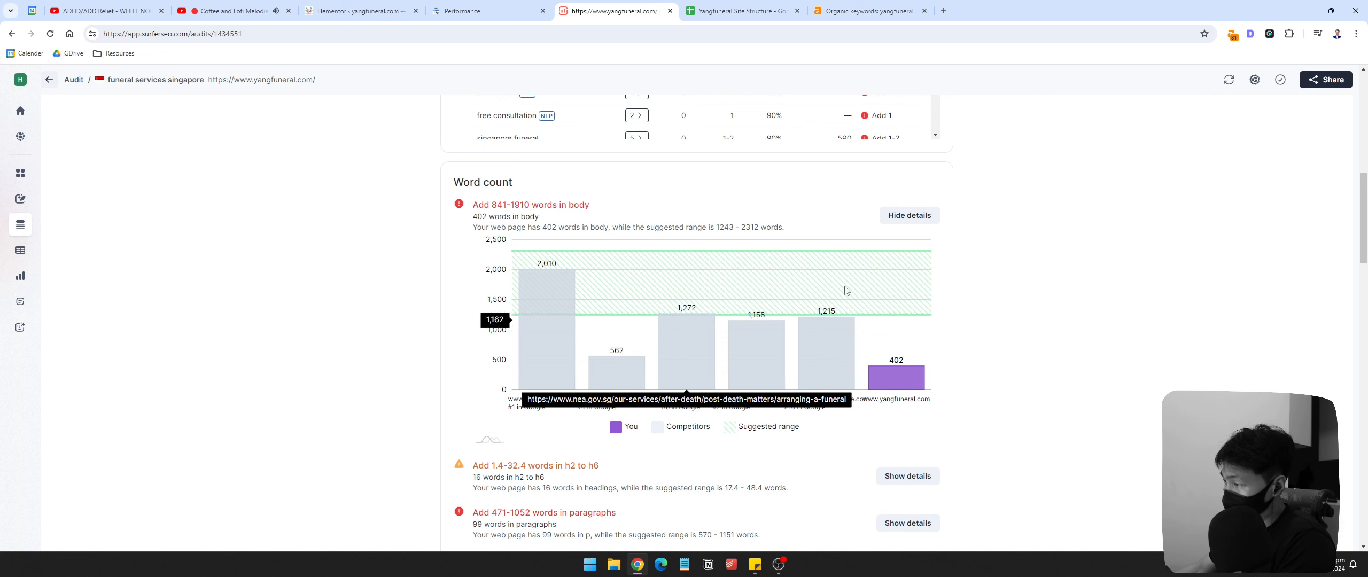
{"action": "left_click", "coordinate": [910, 216]}
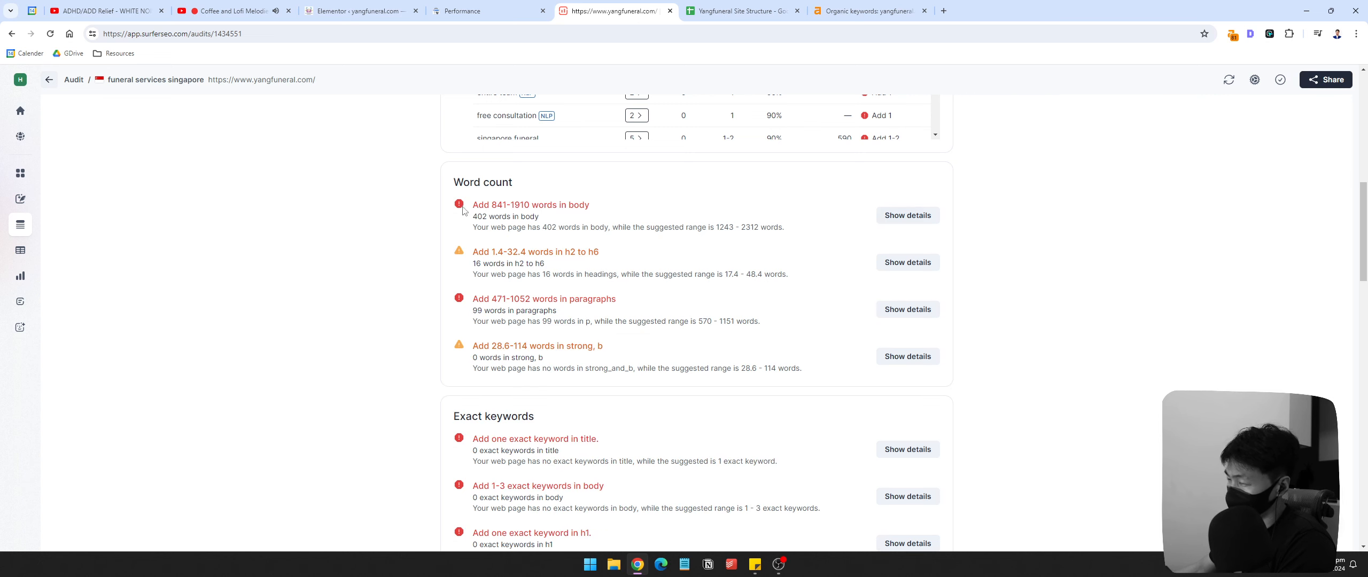
{"action": "left_click", "coordinate": [906, 269]}
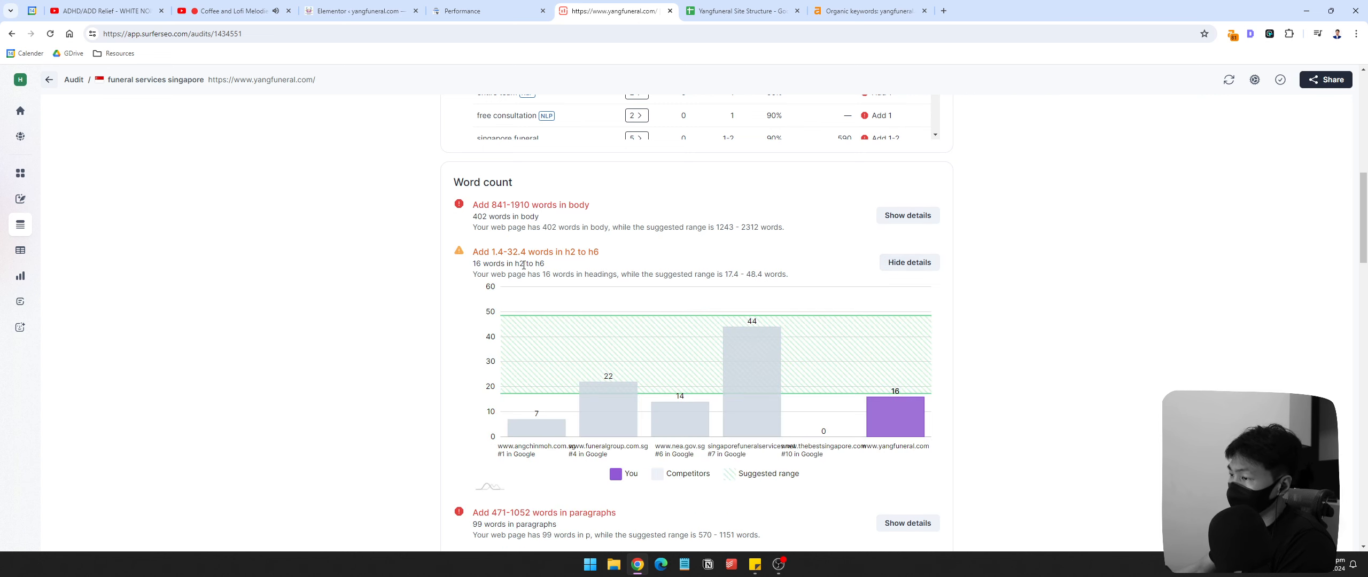
{"action": "left_click", "coordinate": [907, 263]}
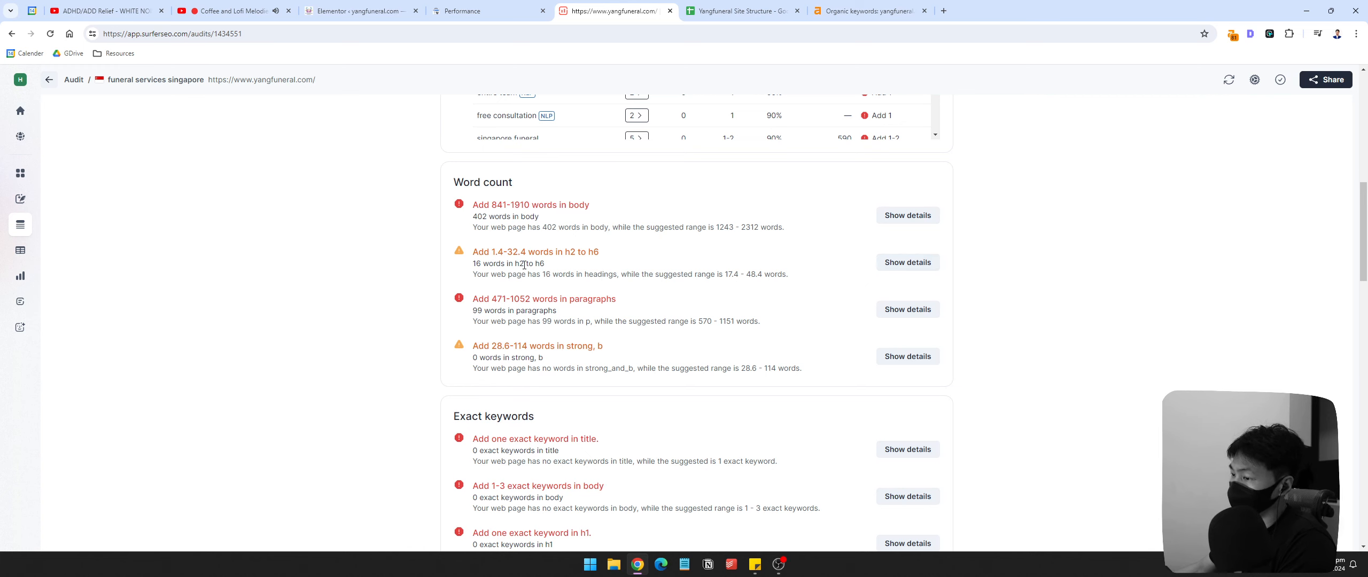
Step: Examine the audit's Exact keywords, Partial keywords and Page structure recommendations
{"action": "scroll", "coordinate": [587, 266], "scroll_direction": "down", "scroll_amount": 5}
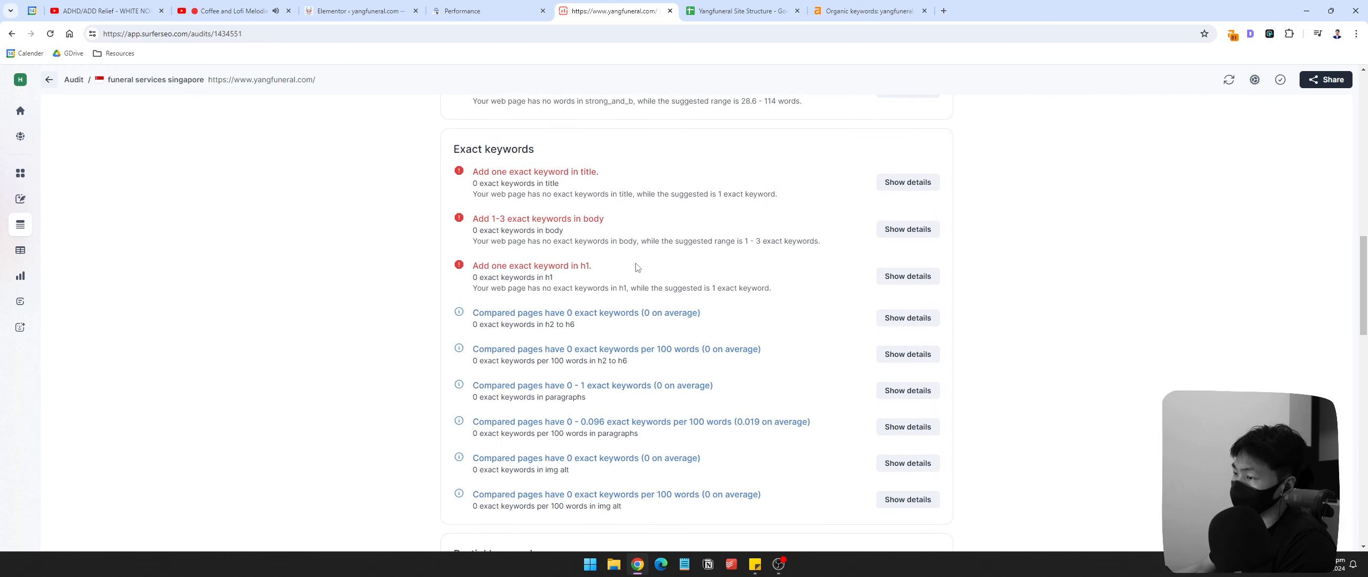
{"action": "scroll", "coordinate": [718, 258], "scroll_direction": "down", "scroll_amount": 5}
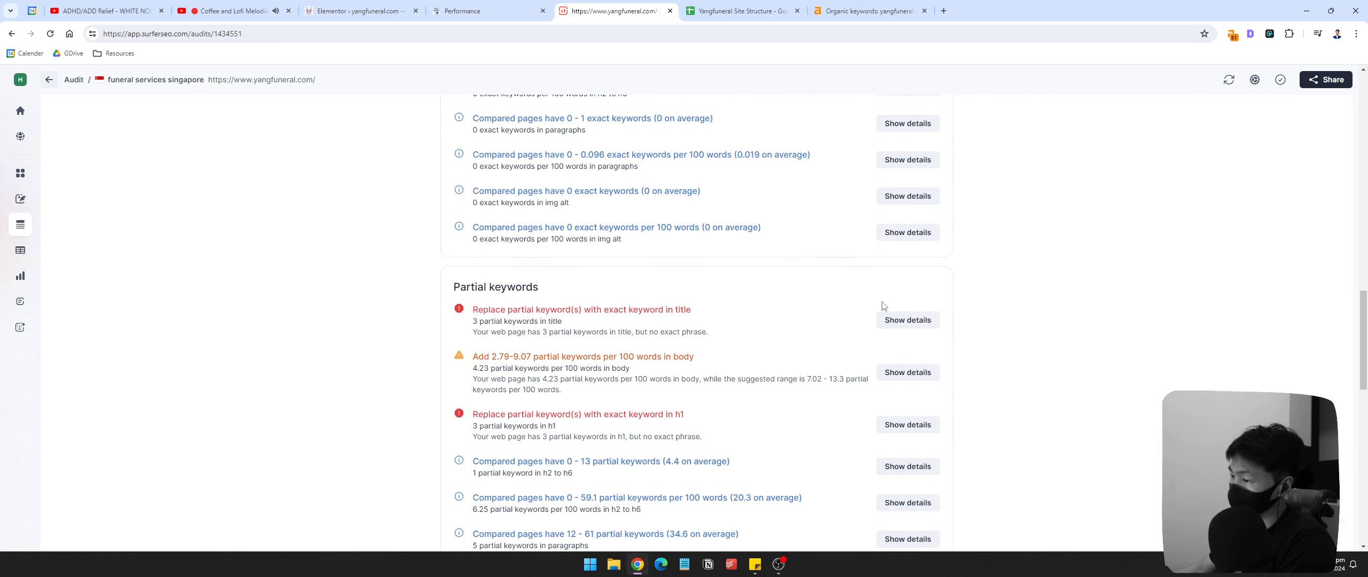
{"action": "scroll", "coordinate": [877, 299], "scroll_direction": "down", "scroll_amount": 3}
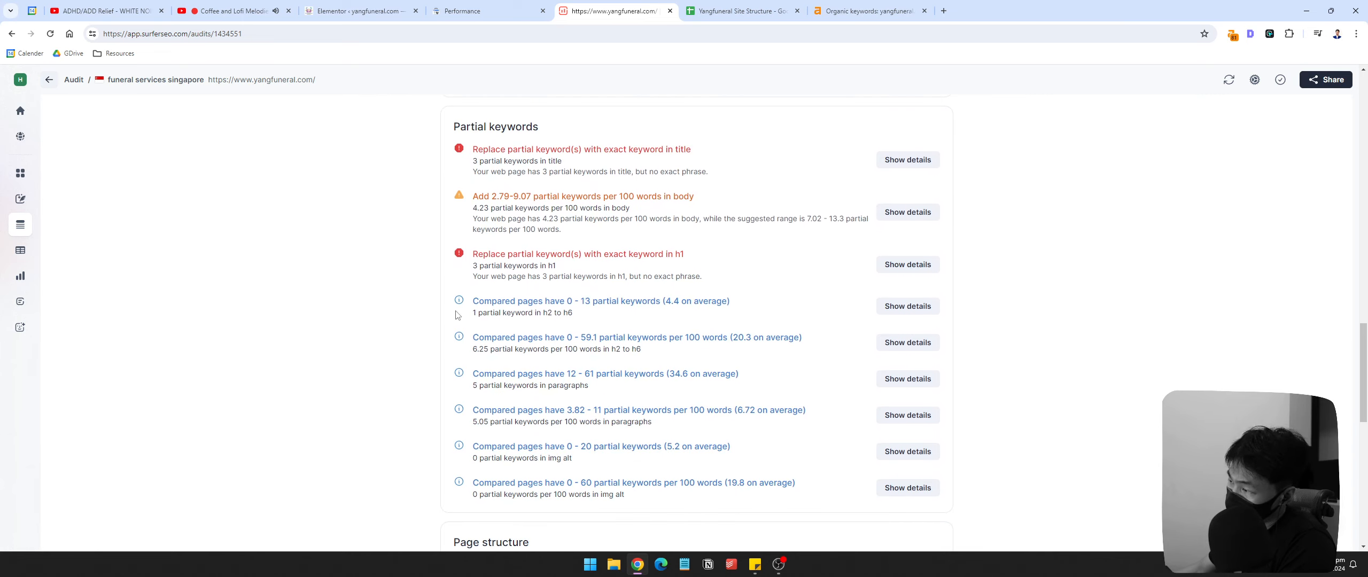
{"action": "scroll", "coordinate": [788, 203], "scroll_direction": "down", "scroll_amount": 4}
{"action": "scroll", "coordinate": [652, 241], "scroll_direction": "up", "scroll_amount": 4}
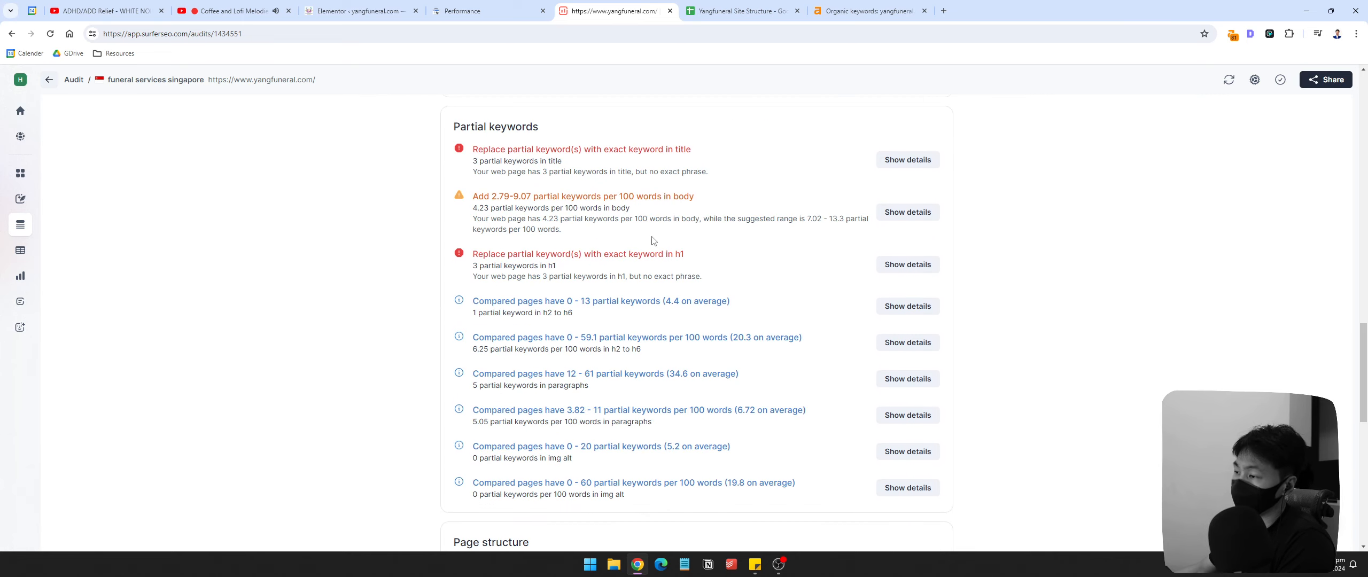
{"action": "scroll", "coordinate": [748, 243], "scroll_direction": "down", "scroll_amount": 6}
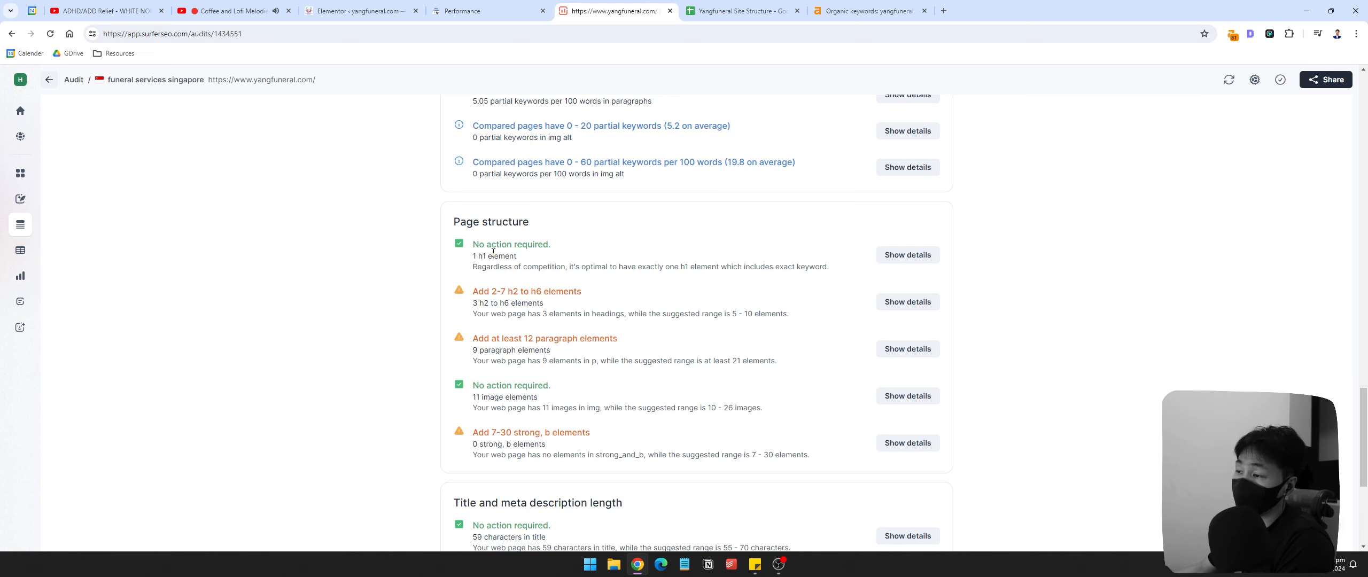
{"action": "scroll", "coordinate": [493, 252], "scroll_direction": "up", "scroll_amount": 4}
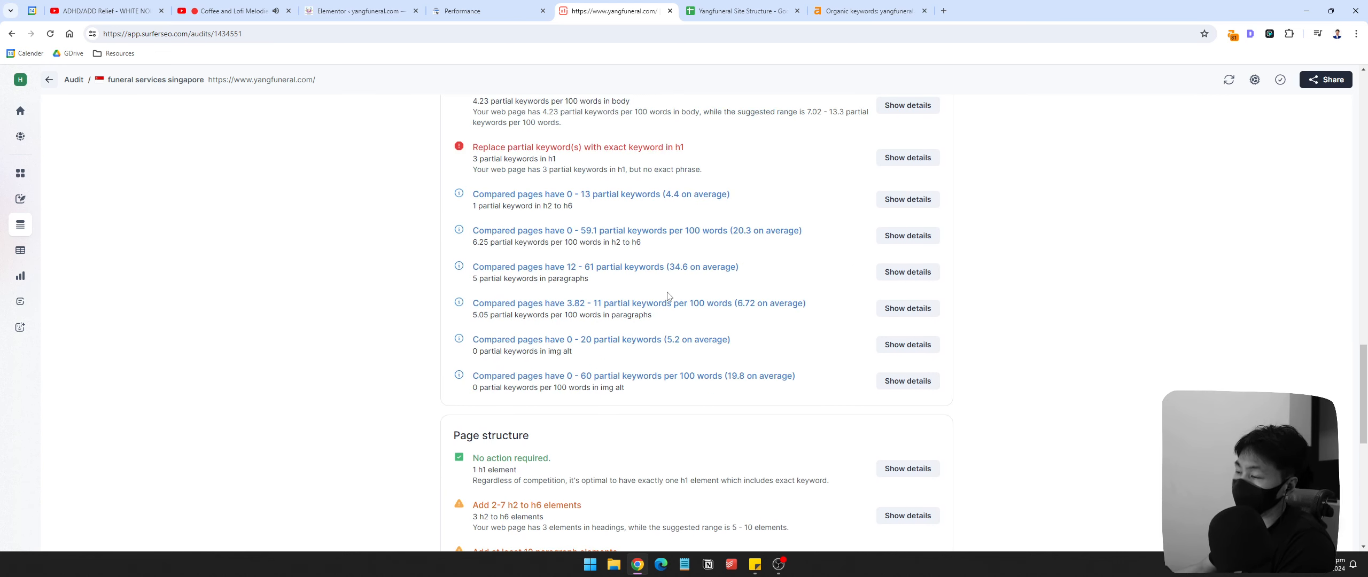
{"action": "scroll", "coordinate": [778, 225], "scroll_direction": "down", "scroll_amount": 8}
{"action": "scroll", "coordinate": [775, 230], "scroll_direction": "down", "scroll_amount": 1}
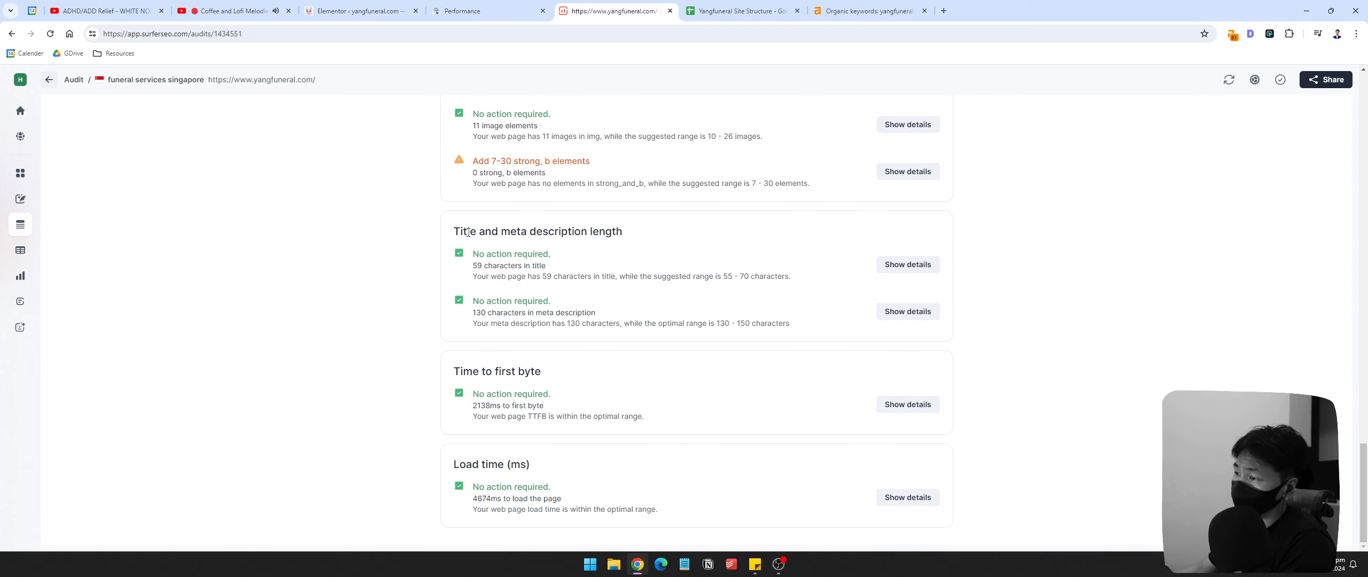
Step: Examine the audit's Title and meta description length, Time to first byte and Load time results
{"action": "triple_click", "coordinate": [468, 232]}
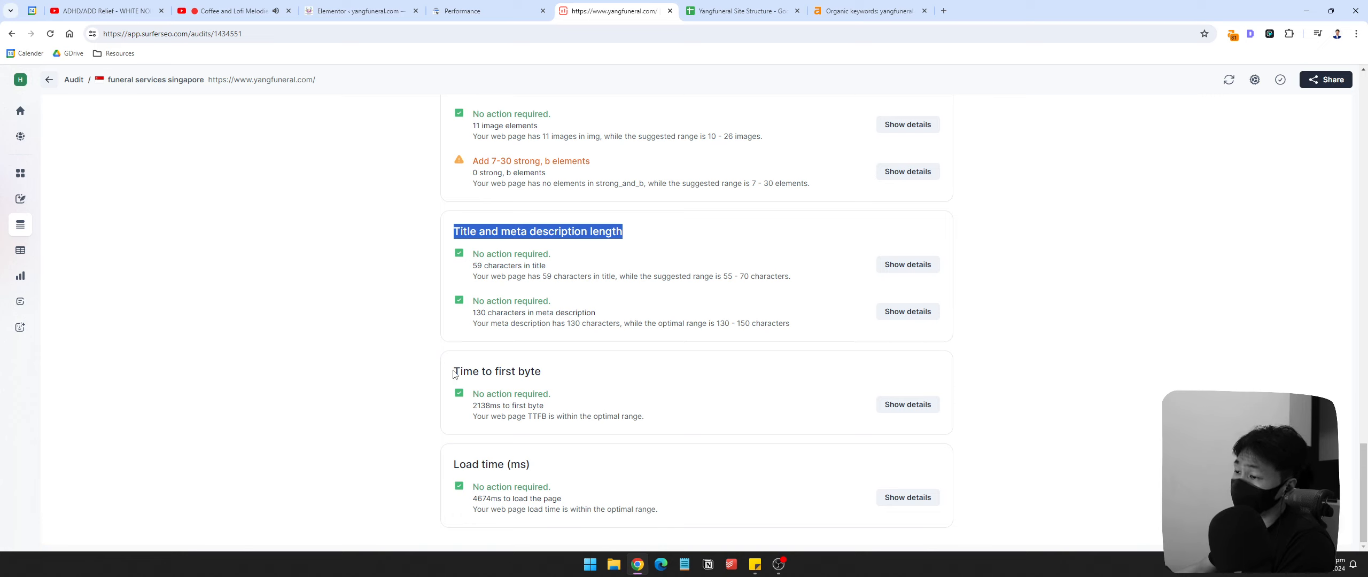
{"action": "left_click_drag", "start_coordinate": [453, 374], "coordinate": [593, 418]}
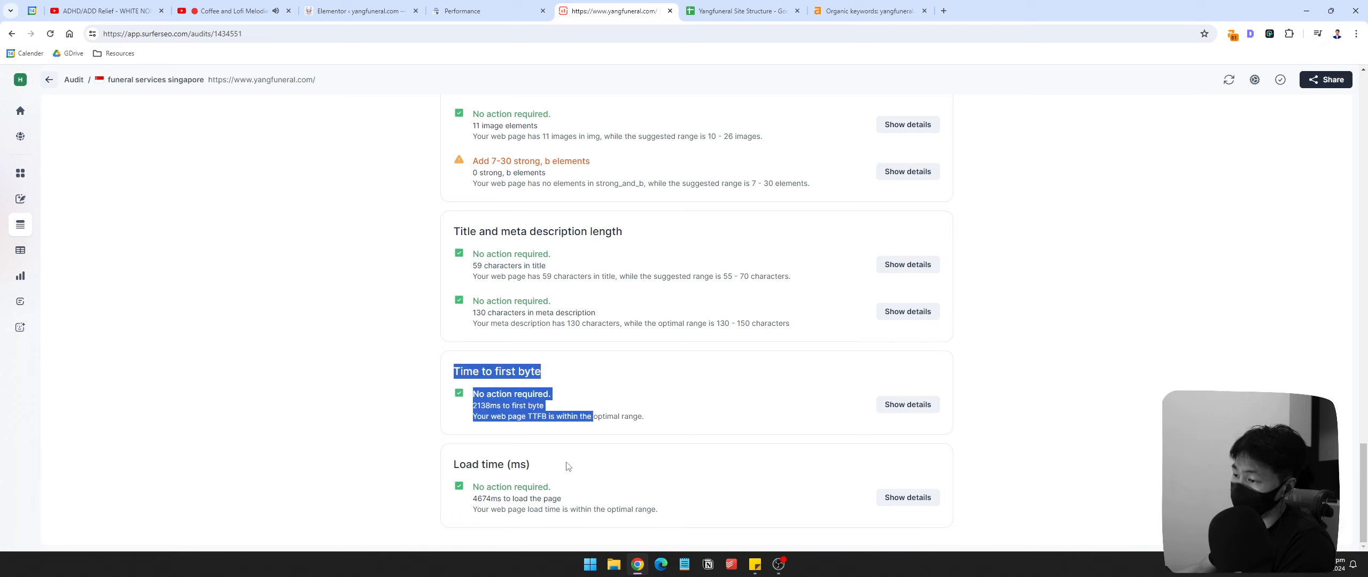
{"action": "left_click_drag", "start_coordinate": [568, 466], "coordinate": [449, 465]}
{"action": "left_click_drag", "start_coordinate": [459, 369], "coordinate": [549, 381]}
{"action": "left_click", "coordinate": [677, 436]}
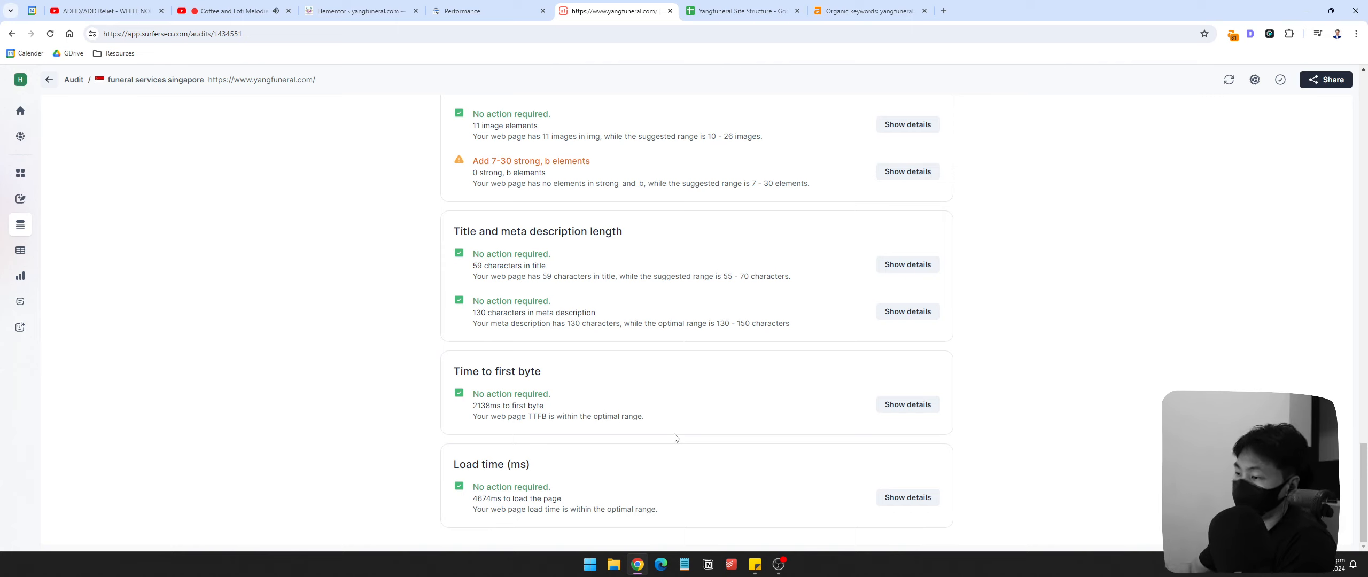
{"action": "left_click_drag", "start_coordinate": [454, 372], "coordinate": [593, 378]}
{"action": "left_click", "coordinate": [583, 368]}
{"action": "left_click", "coordinate": [457, 374]}
{"action": "left_click_drag", "start_coordinate": [571, 417], "coordinate": [603, 418]}
{"action": "left_click", "coordinate": [670, 418]}
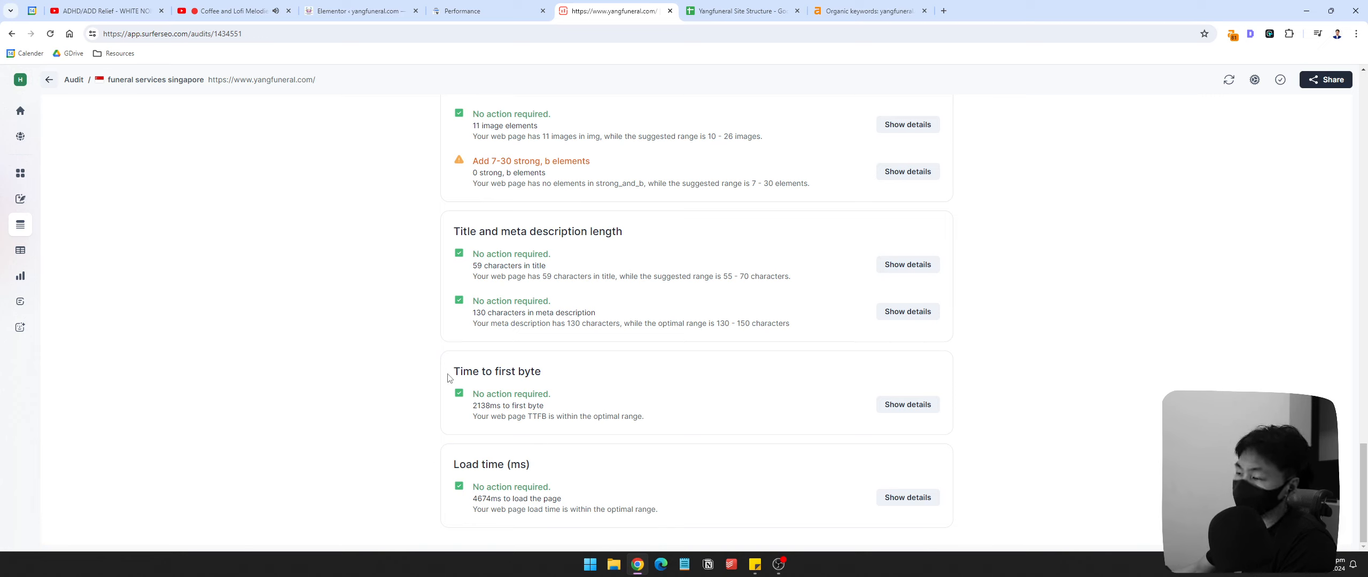
{"action": "mouse_move", "coordinate": [441, 377]}
{"action": "left_mouse_down"}
{"action": "mouse_move", "coordinate": [646, 421]}
{"action": "mouse_move", "coordinate": [450, 372]}
{"action": "left_mouse_up"}
{"action": "left_click", "coordinate": [649, 422]}
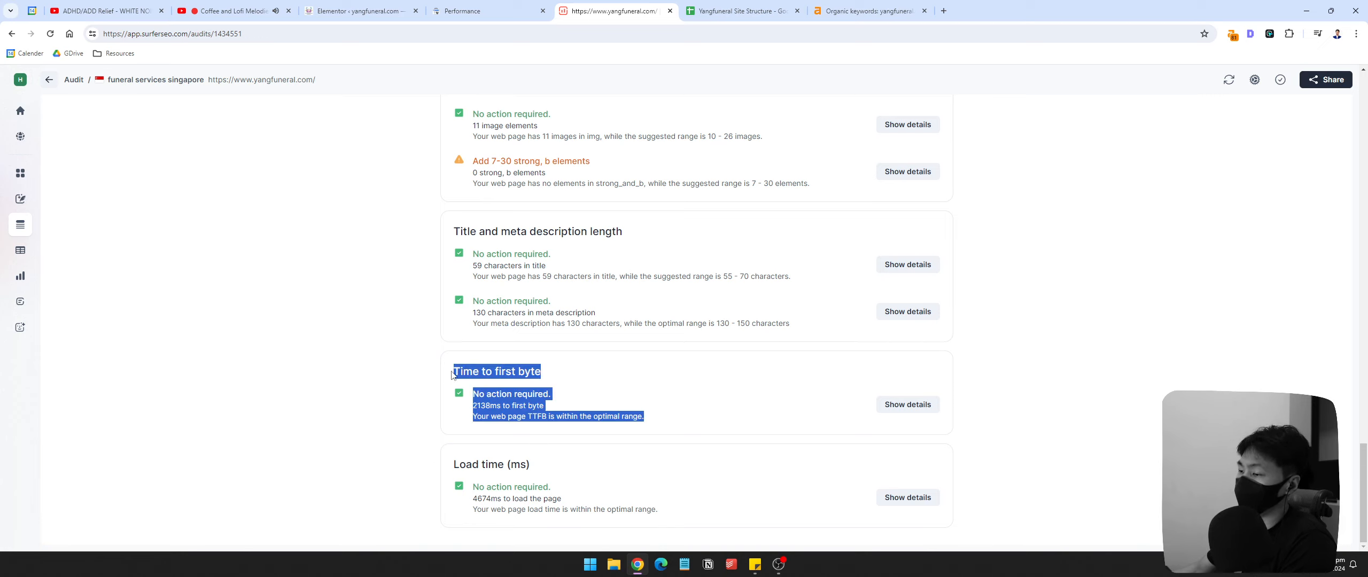
{"action": "left_click", "coordinate": [533, 389]}
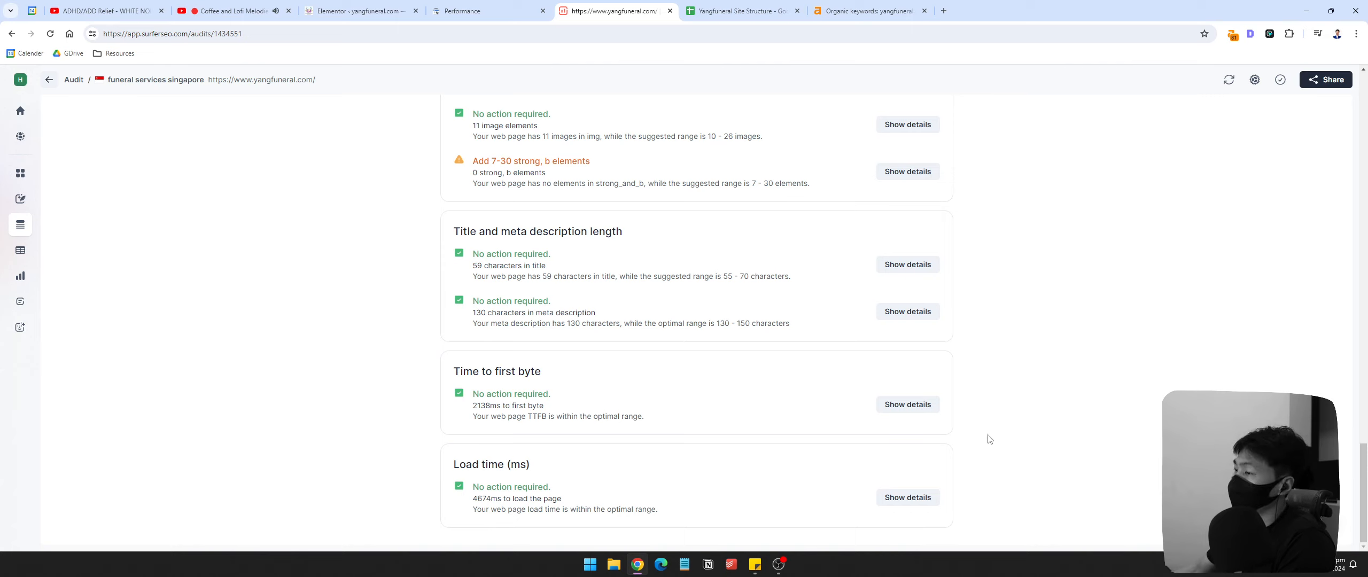
{"action": "left_click_drag", "start_coordinate": [452, 374], "coordinate": [712, 523]}
{"action": "left_click", "coordinate": [712, 523]}
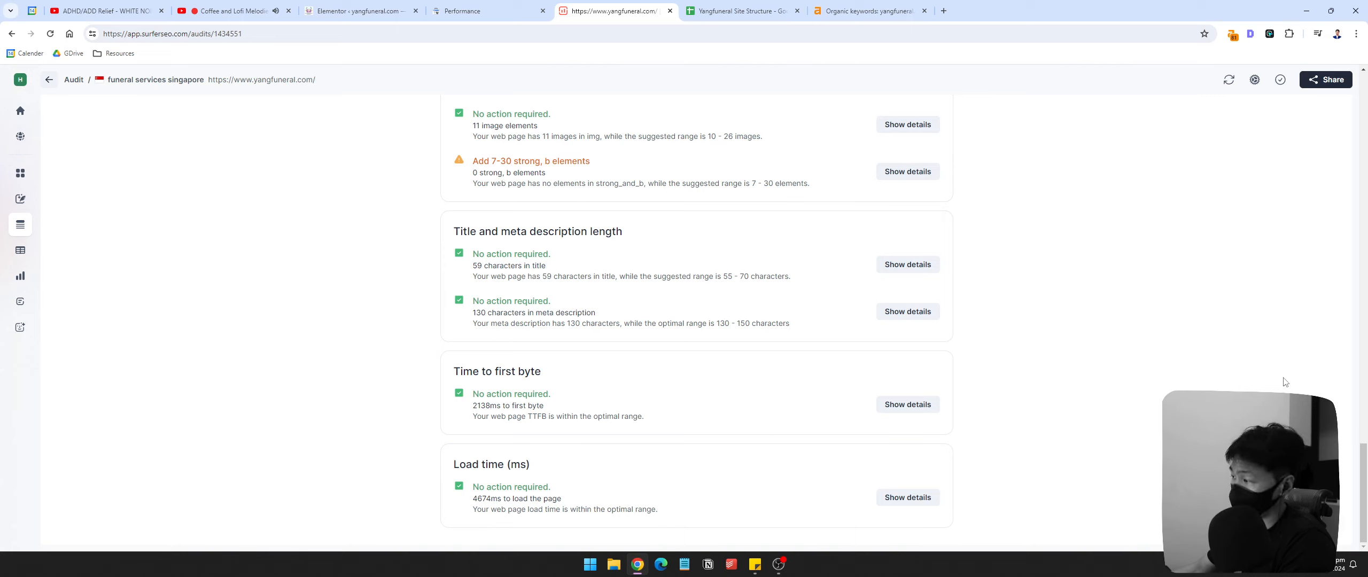
Step: Return to the start of the audit, open its Organic Competitors list, and examine the second-ranked competitor's entry
{"action": "left_click_drag", "start_coordinate": [1366, 472], "coordinate": [1346, 112]}
{"action": "scroll", "coordinate": [930, 409], "scroll_direction": "up", "scroll_amount": 5}
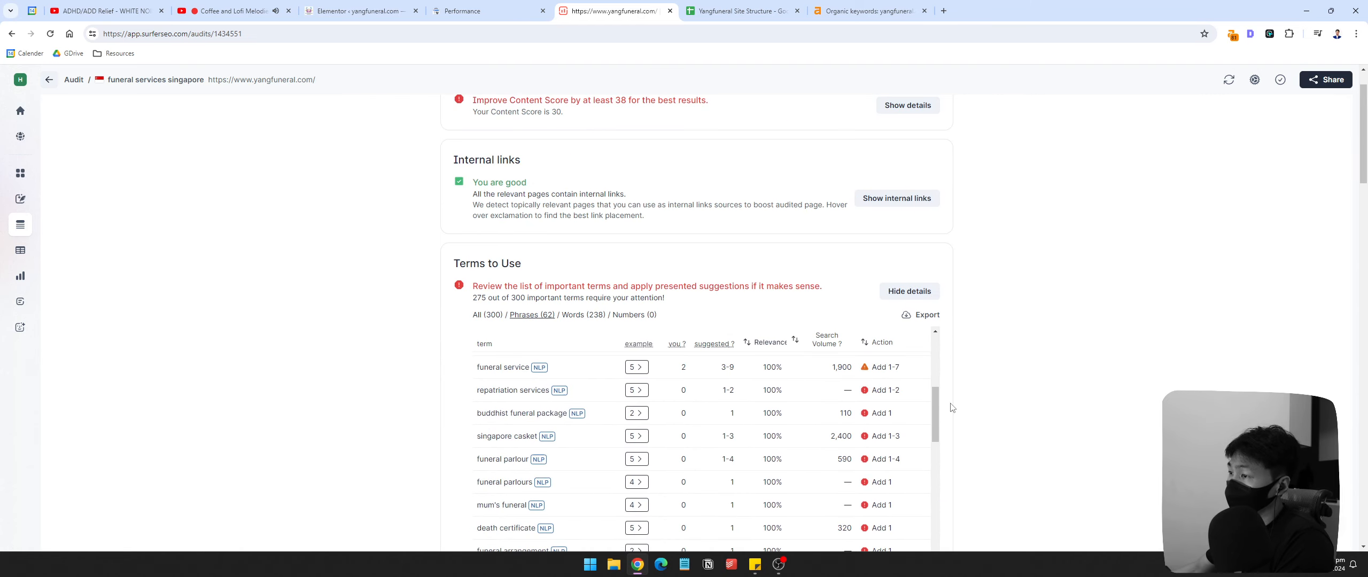
{"action": "scroll", "coordinate": [686, 276], "scroll_direction": "up", "scroll_amount": 1}
{"action": "scroll", "coordinate": [686, 277], "scroll_direction": "up", "scroll_amount": 1}
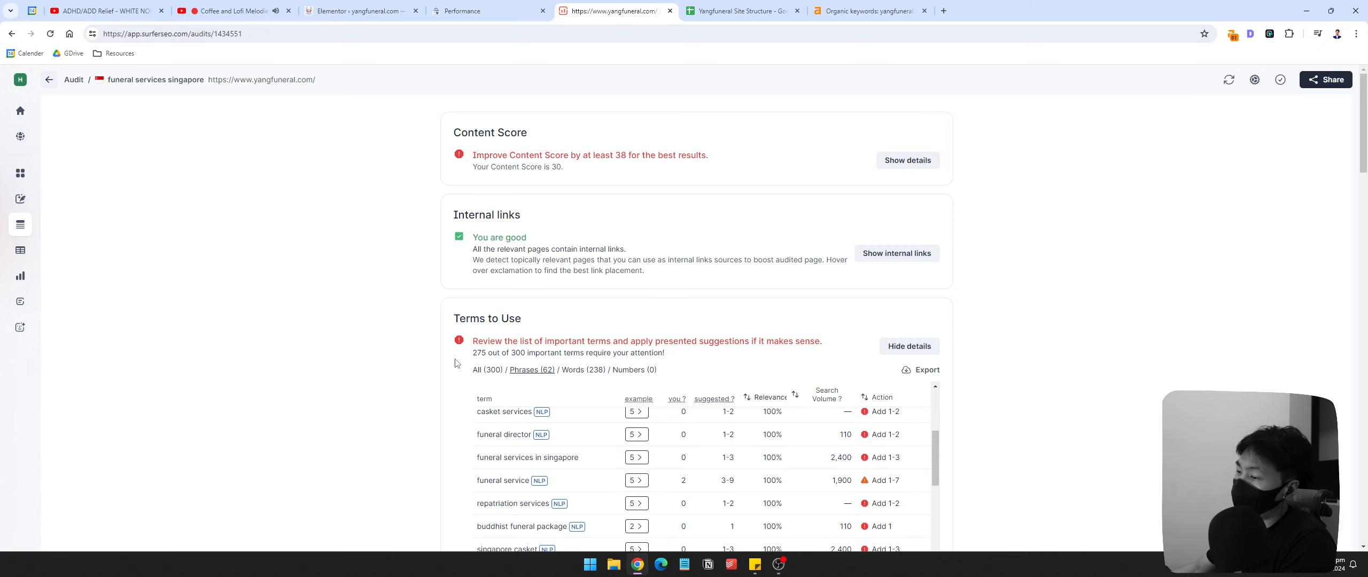
{"action": "left_click_drag", "start_coordinate": [1365, 142], "coordinate": [1323, 67]}
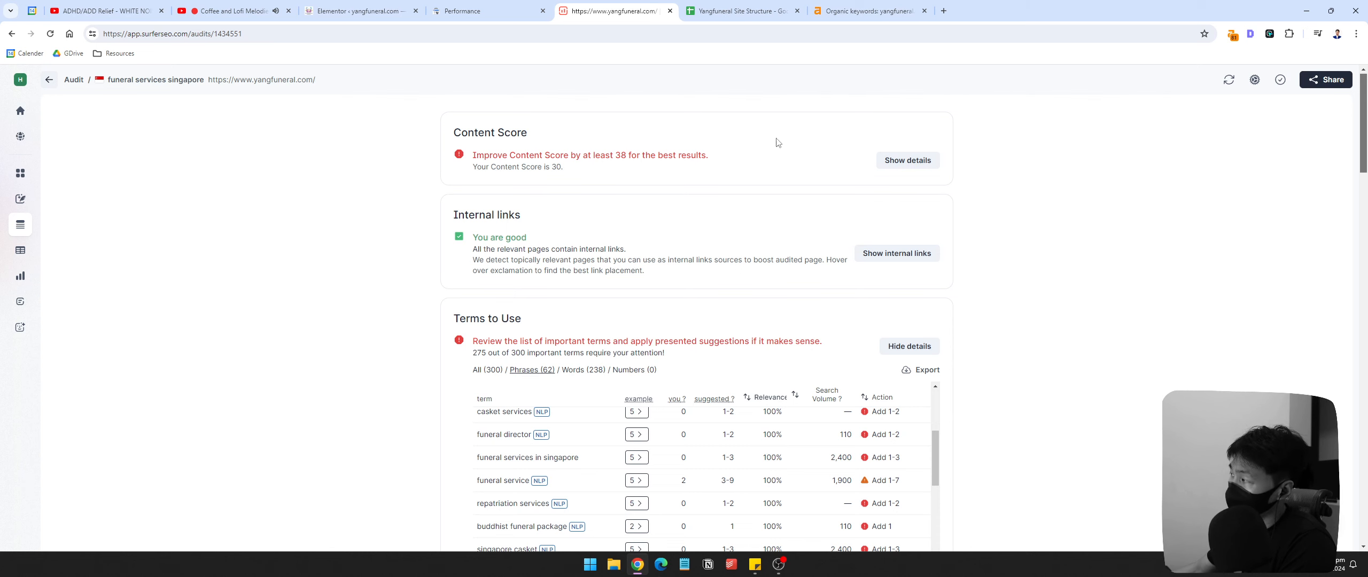
{"action": "left_click", "coordinate": [1254, 80]}
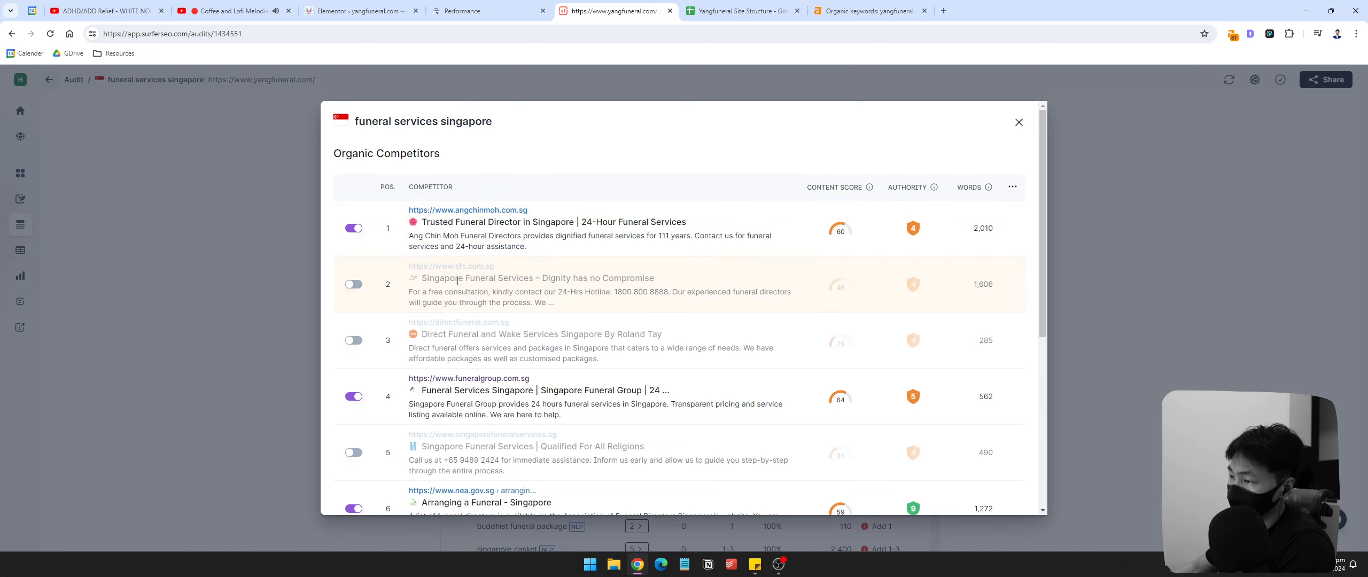
{"action": "left_click_drag", "start_coordinate": [423, 278], "coordinate": [598, 305]}
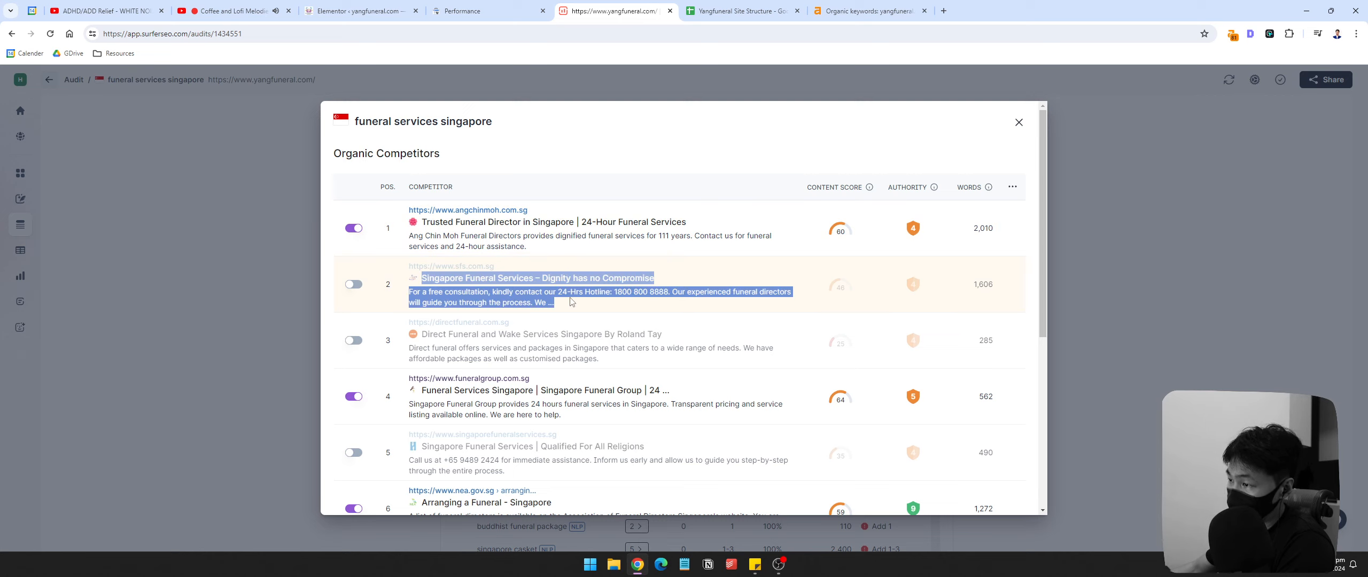
{"action": "left_click", "coordinate": [383, 290]}
Step: Include the second-, third- and fifth-ranked organic competitors in the audit's comparison
{"action": "left_click", "coordinate": [355, 285]}
{"action": "left_click", "coordinate": [354, 285]}
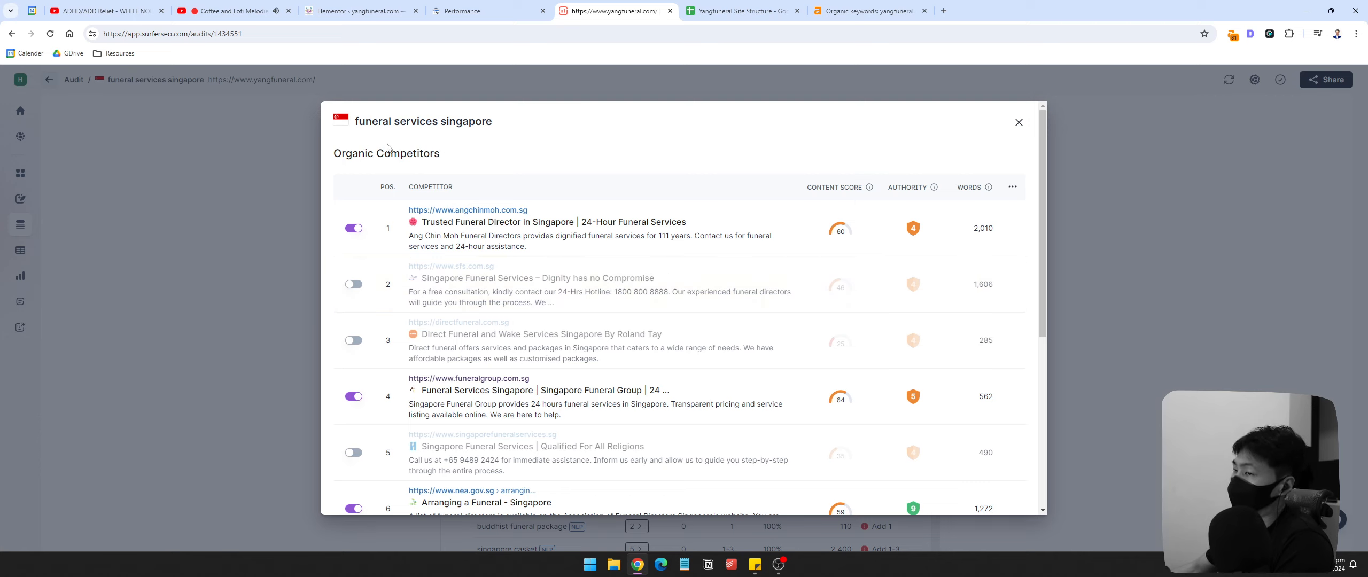
{"action": "left_click", "coordinate": [354, 284]}
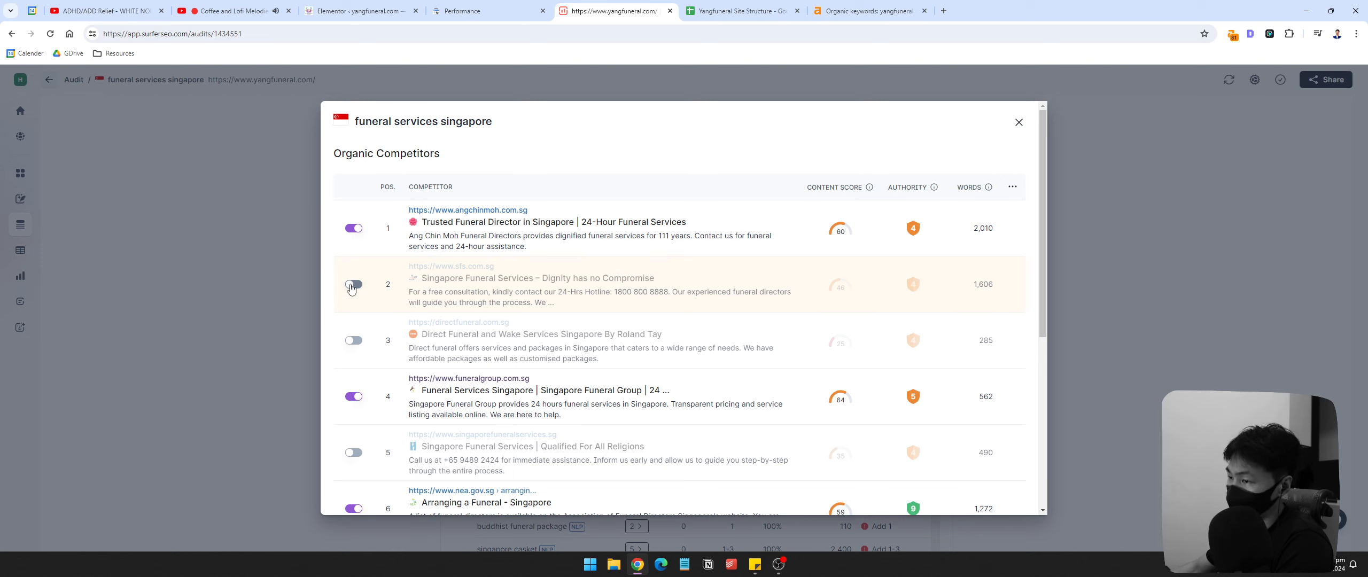
{"action": "left_click", "coordinate": [354, 341]}
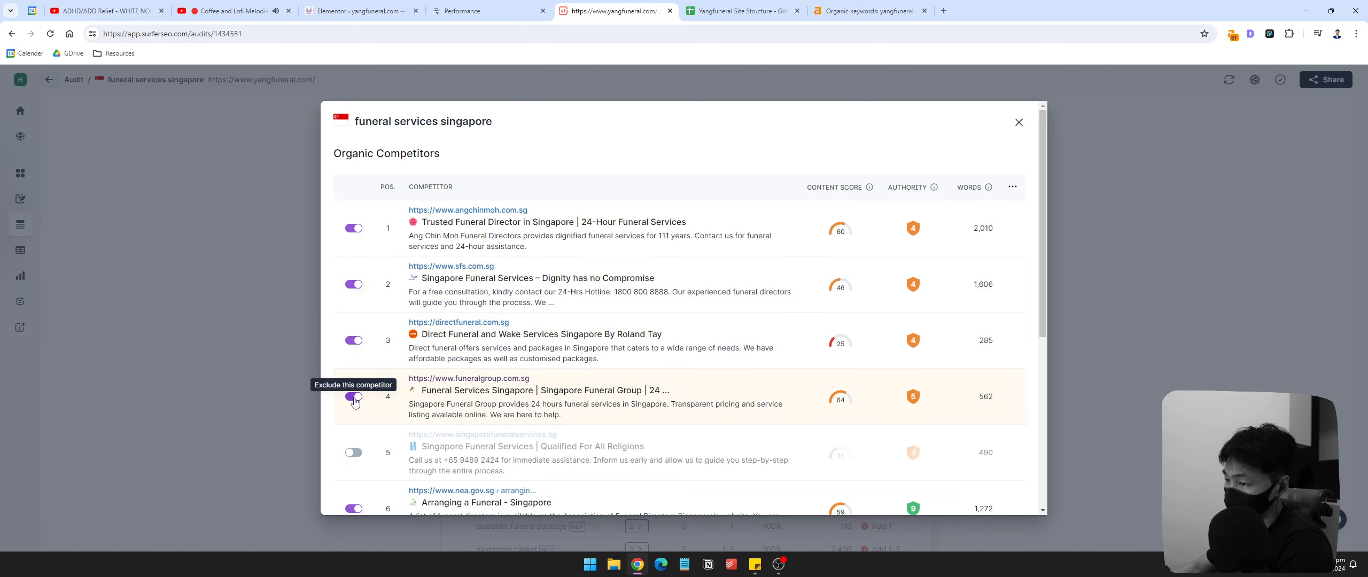
{"action": "scroll", "coordinate": [646, 389], "scroll_direction": "down", "scroll_amount": 2}
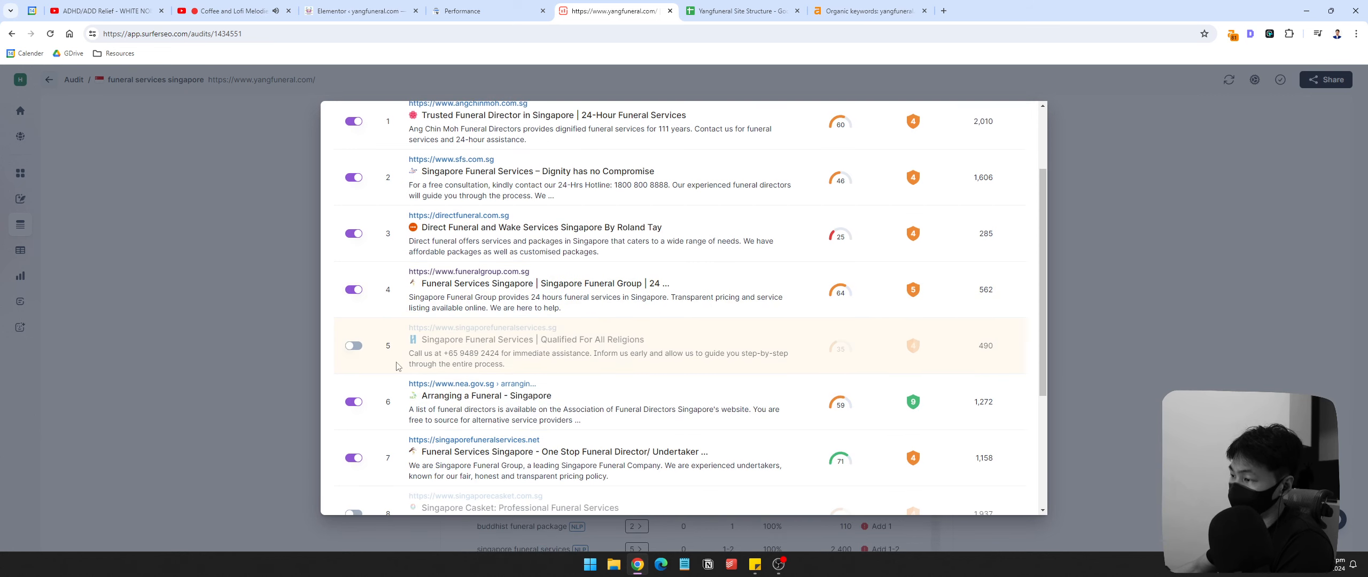
{"action": "left_click", "coordinate": [354, 345]}
{"action": "scroll", "coordinate": [540, 335], "scroll_direction": "down", "scroll_amount": 3}
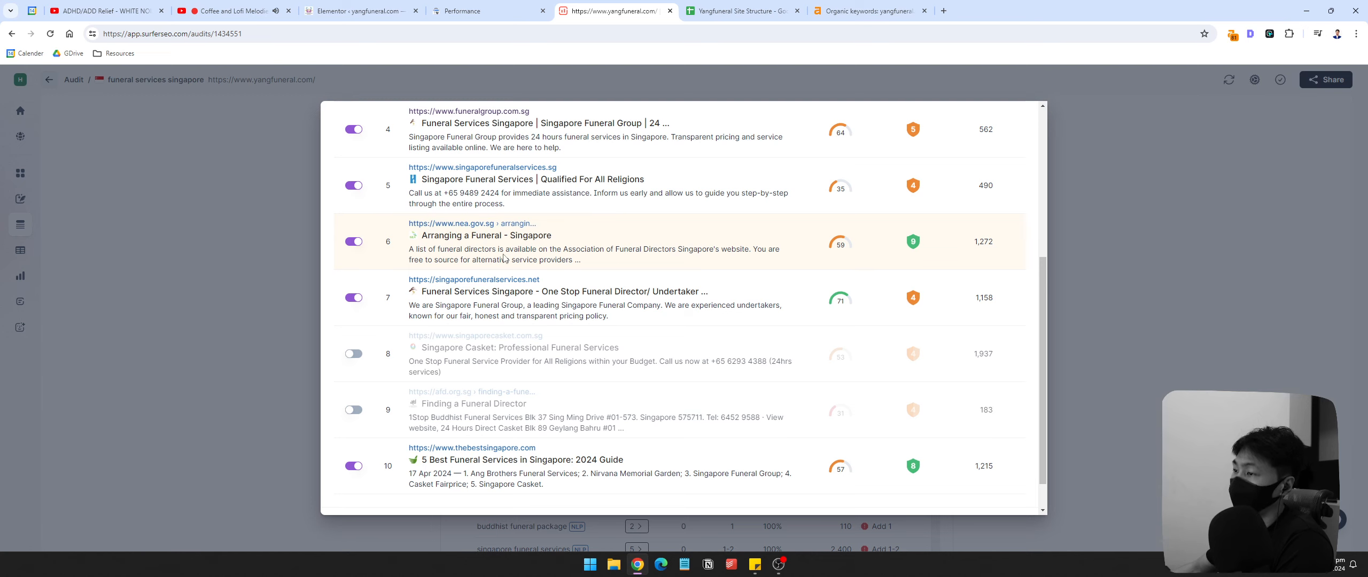
Step: Open the sixth-ranked competitor's "Arranging a Funeral" page in a new tab, examine its content, and close it
{"action": "scroll", "coordinate": [477, 227], "scroll_direction": "up", "scroll_amount": 1}
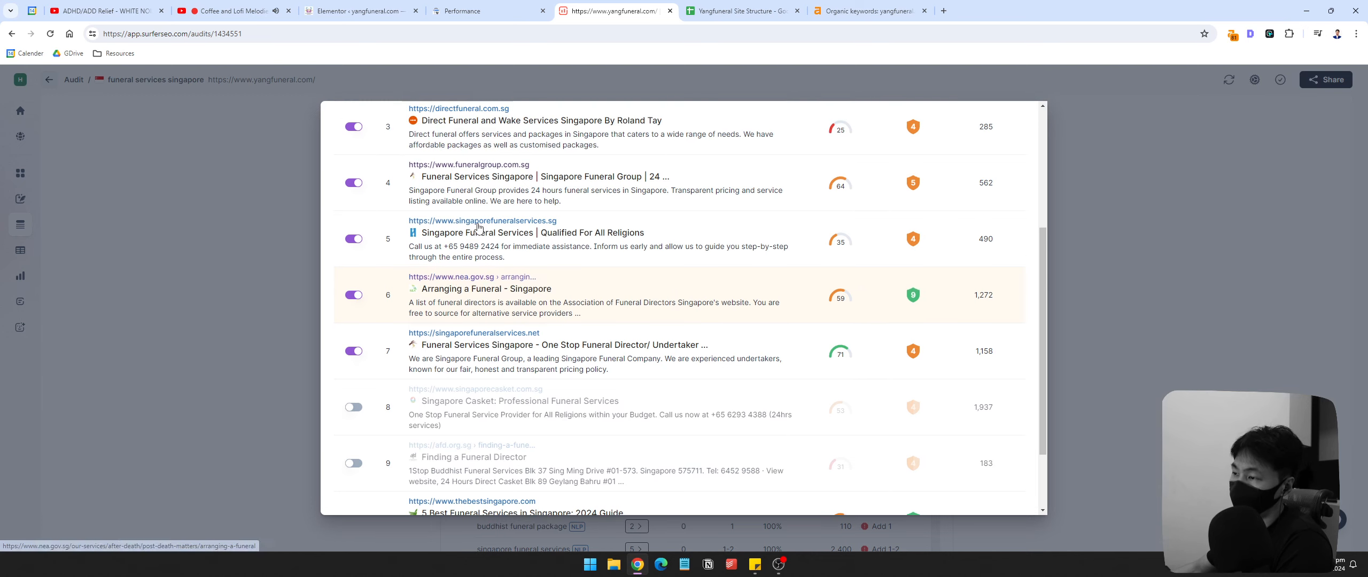
{"action": "right_click", "coordinate": [466, 281]}
{"action": "left_click", "coordinate": [492, 289]}
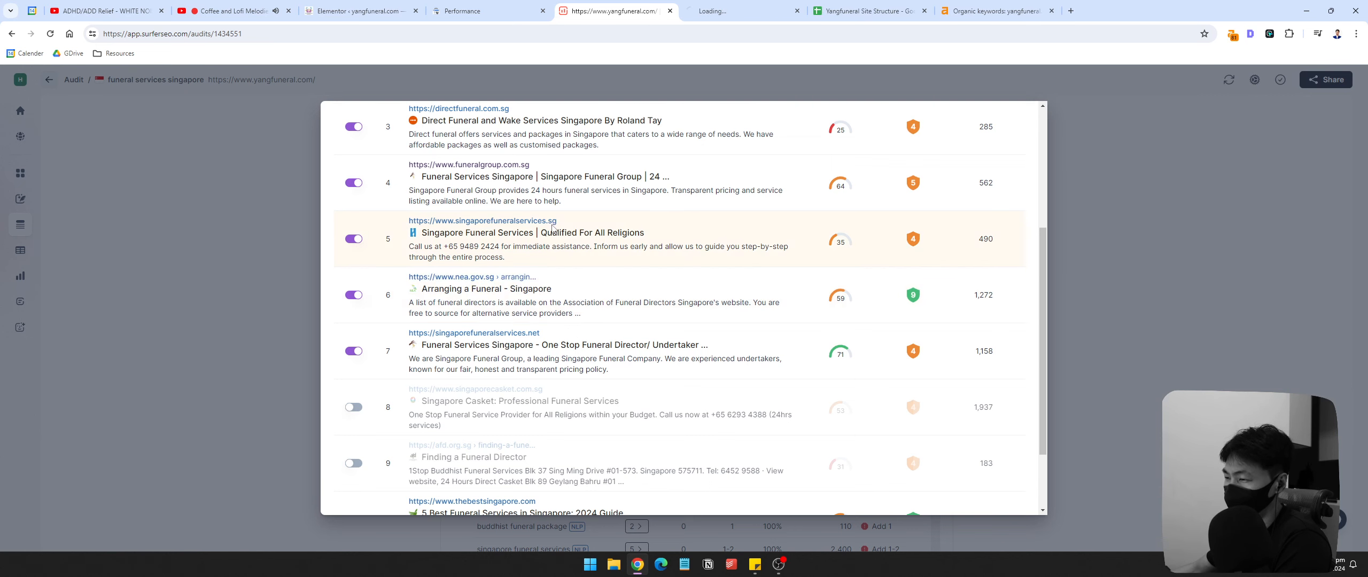
{"action": "left_click", "coordinate": [735, 13]}
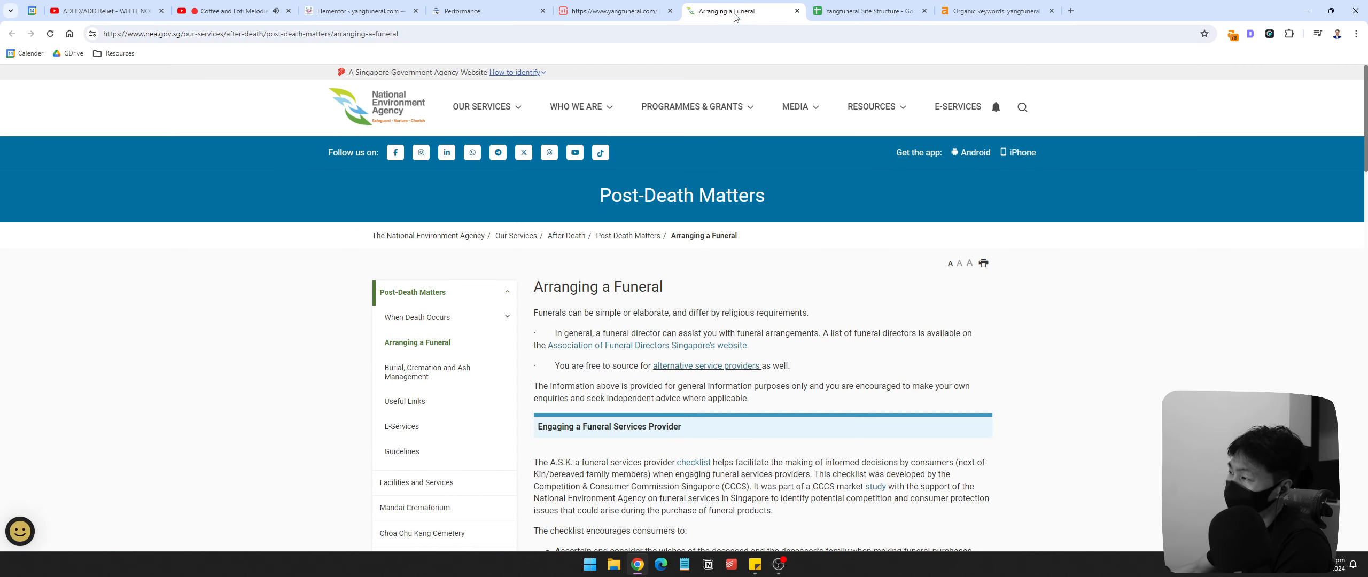
{"action": "scroll", "coordinate": [922, 340], "scroll_direction": "down", "scroll_amount": 5}
{"action": "scroll", "coordinate": [922, 340], "scroll_direction": "down", "scroll_amount": 15}
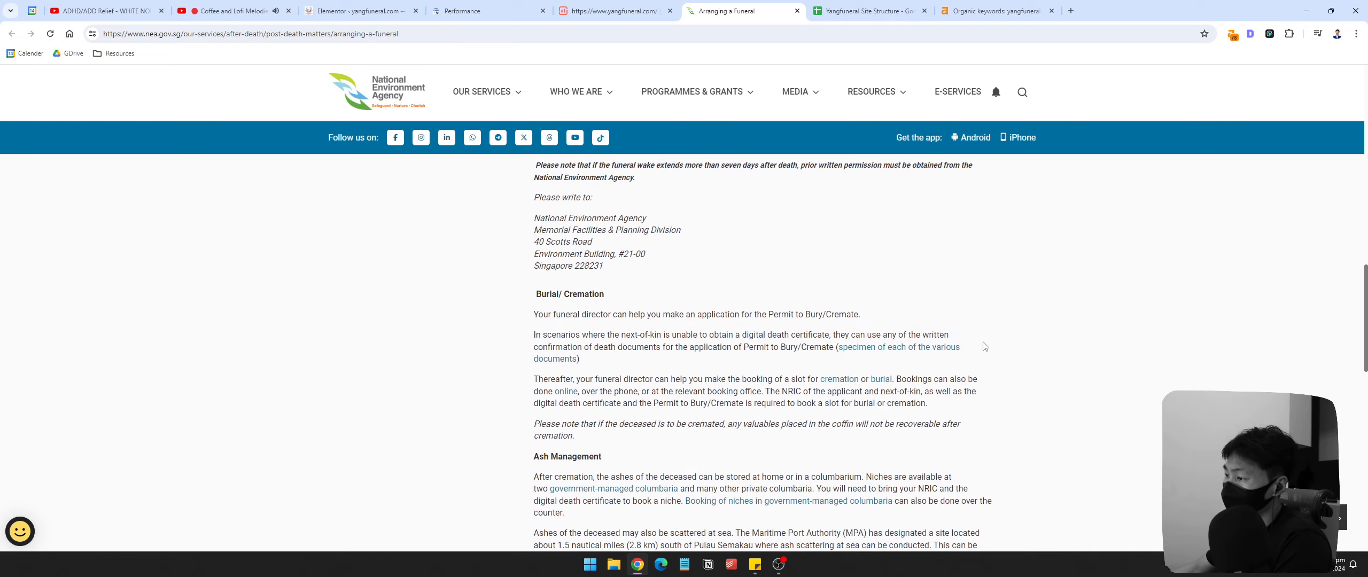
{"action": "scroll", "coordinate": [815, 328], "scroll_direction": "down", "scroll_amount": 6}
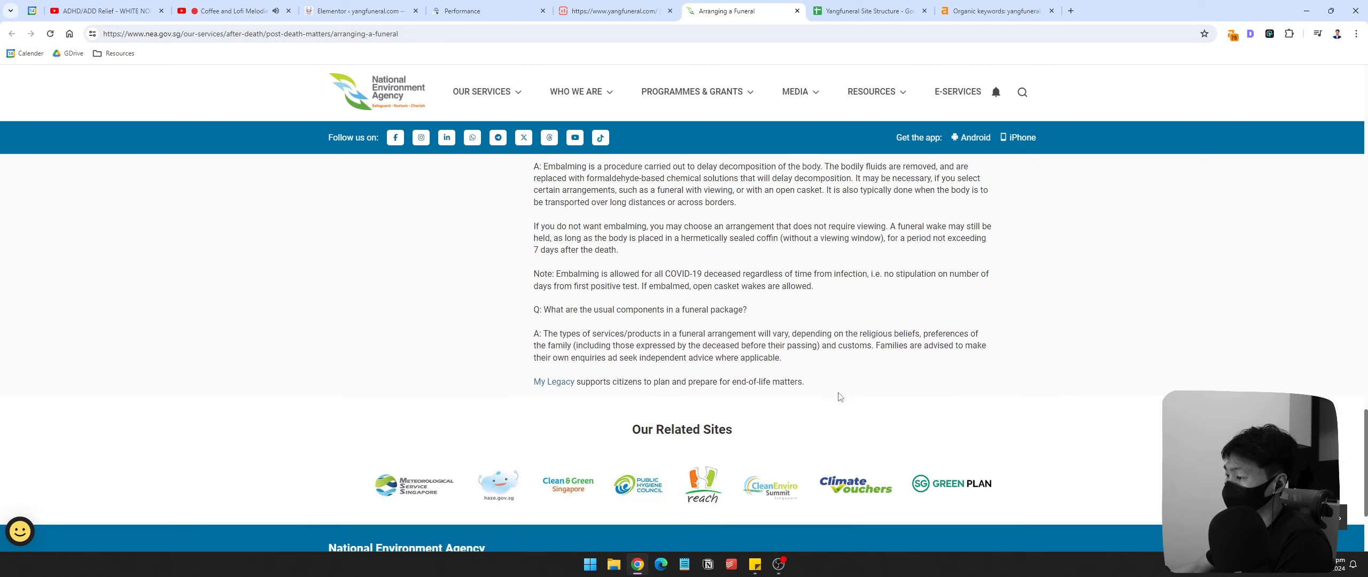
{"action": "scroll", "coordinate": [817, 363], "scroll_direction": "up", "scroll_amount": 6}
{"action": "scroll", "coordinate": [818, 397], "scroll_direction": "up", "scroll_amount": 15}
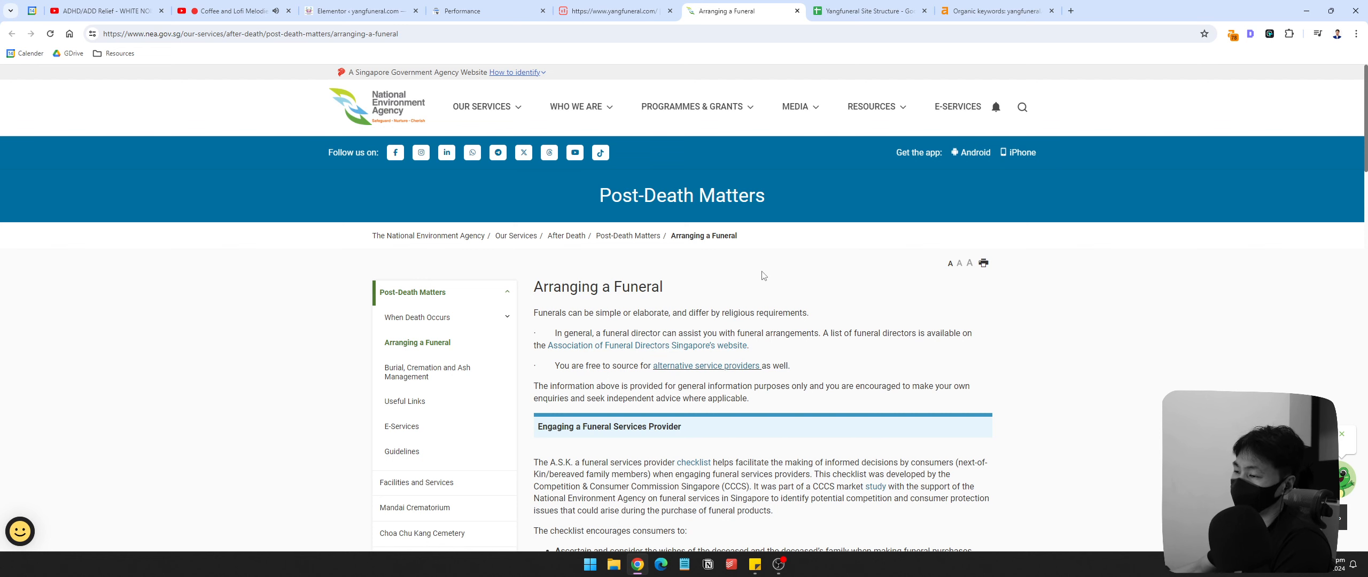
{"action": "left_click", "coordinate": [796, 11]}
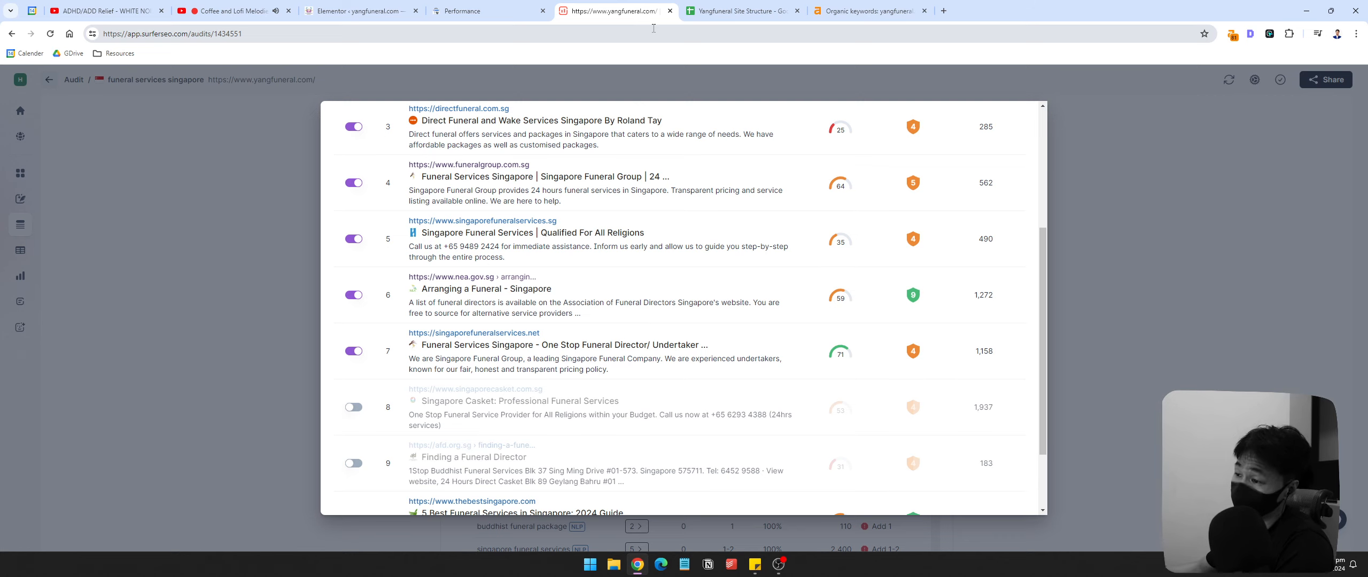
Step: Exclude the sixth- and seventh-ranked competitors from the comparison, keeping the tenth-ranked one included
{"action": "left_click", "coordinate": [354, 294]}
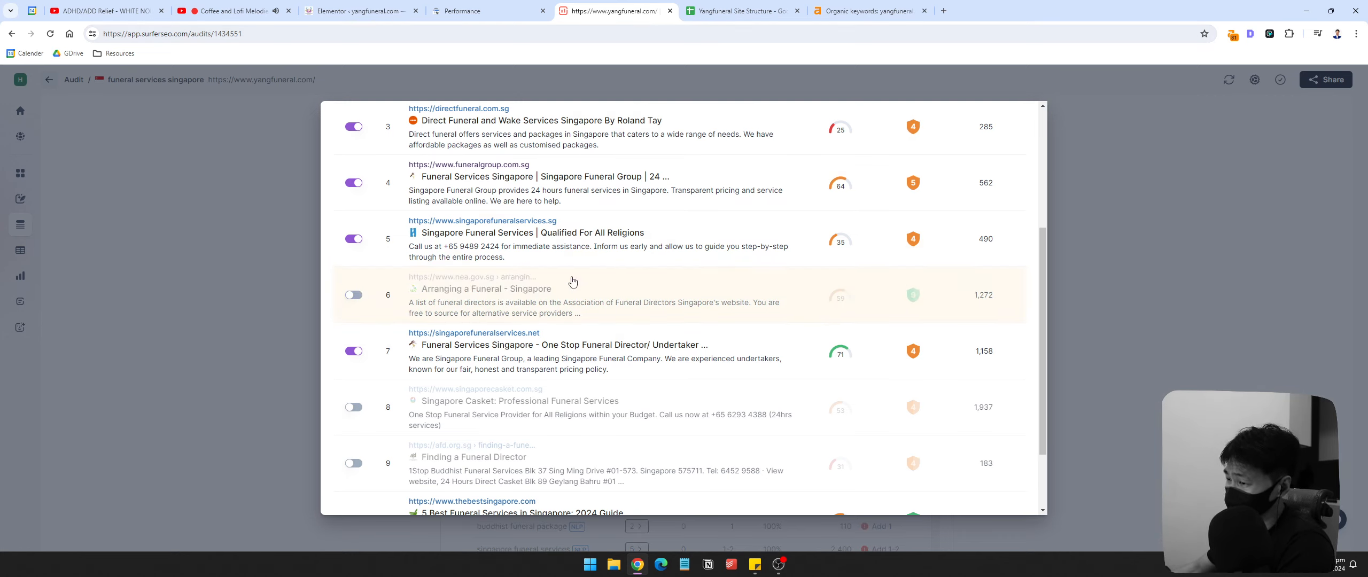
{"action": "scroll", "coordinate": [502, 324], "scroll_direction": "down", "scroll_amount": 1}
{"action": "left_click", "coordinate": [354, 258]}
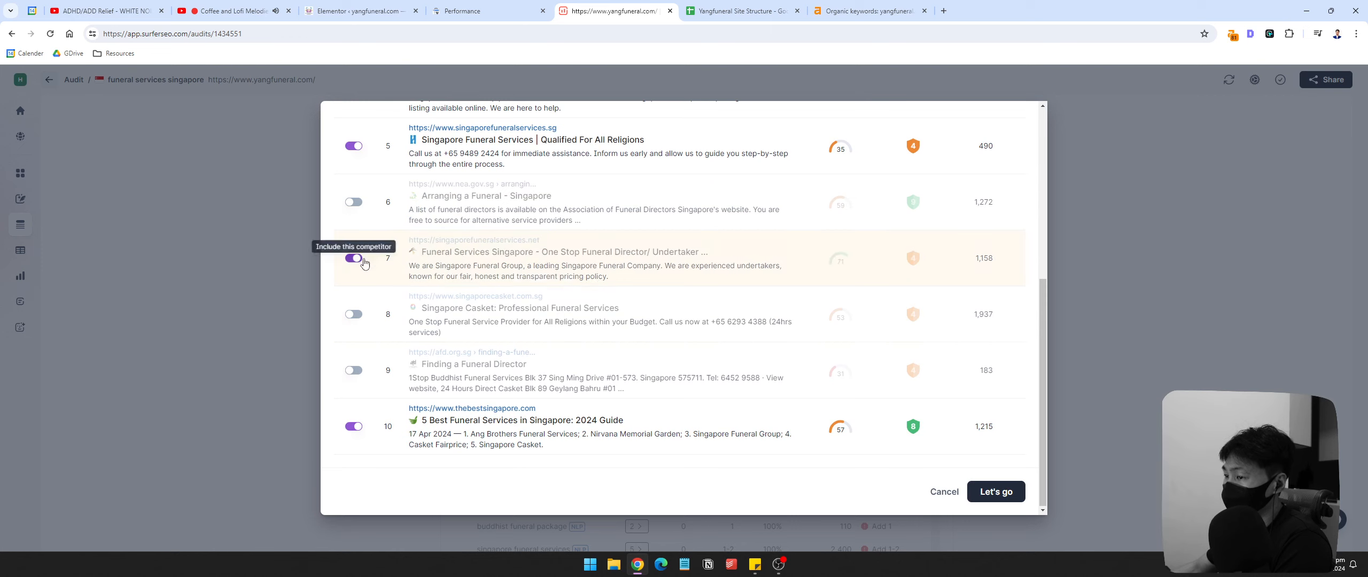
{"action": "left_click", "coordinate": [353, 426]}
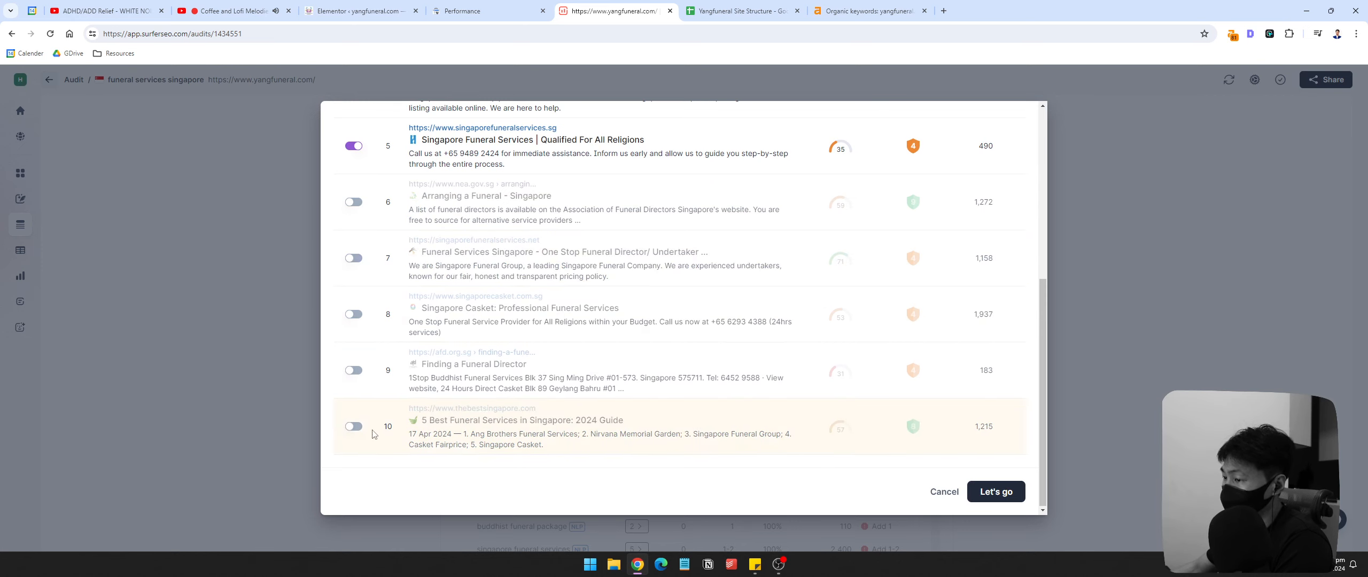
{"action": "left_click", "coordinate": [354, 426]}
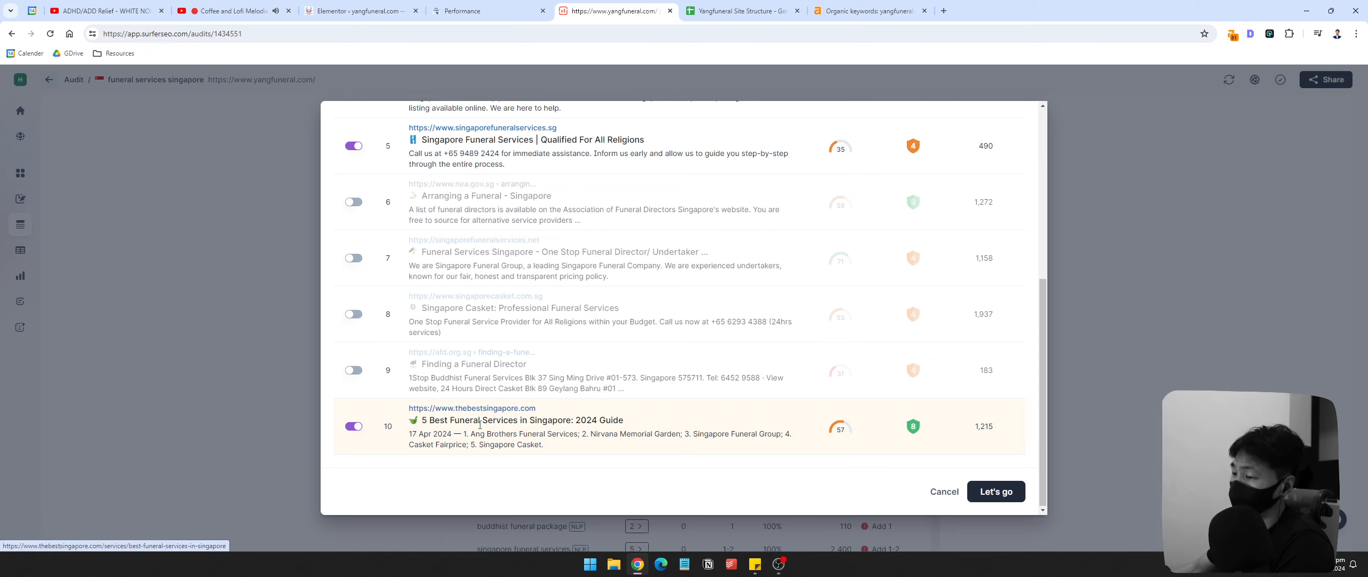
Step: Examine the tenth-ranked "5 Best Funeral Services in Singapore: 2024 Guide" page in a new tab, close it, and exclude that competitor
{"action": "right_click", "coordinate": [483, 421]}
{"action": "left_click", "coordinate": [535, 257]}
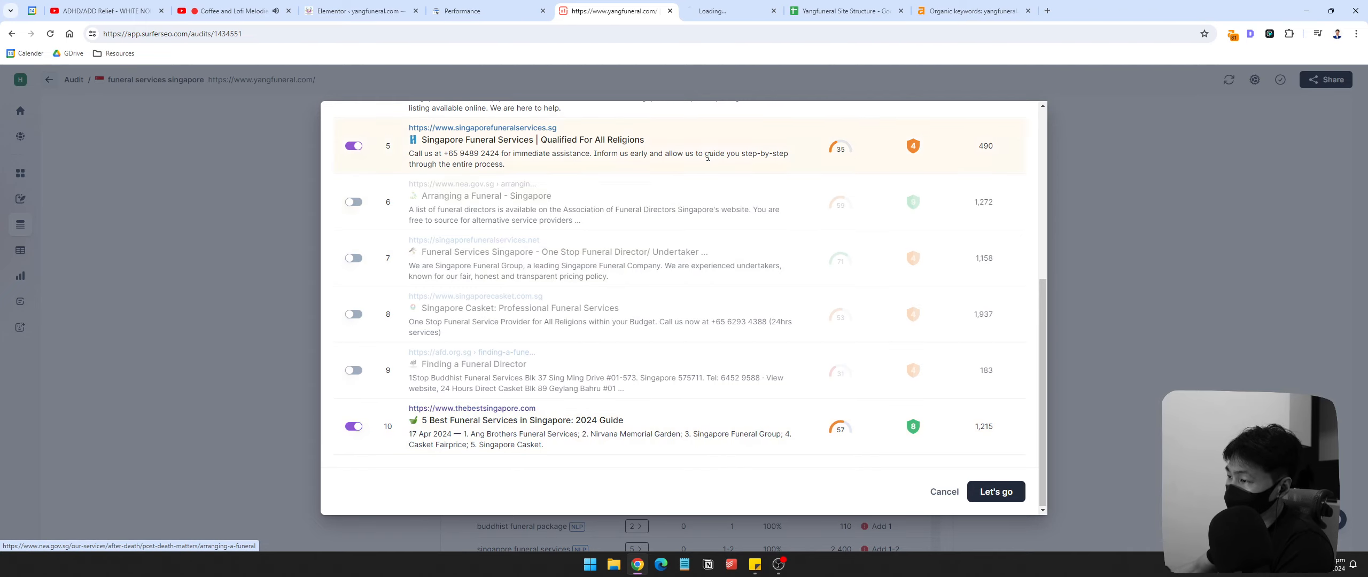
{"action": "key", "text": "ctrl+Tab"}
{"action": "scroll", "coordinate": [580, 323], "scroll_direction": "down", "scroll_amount": 15}
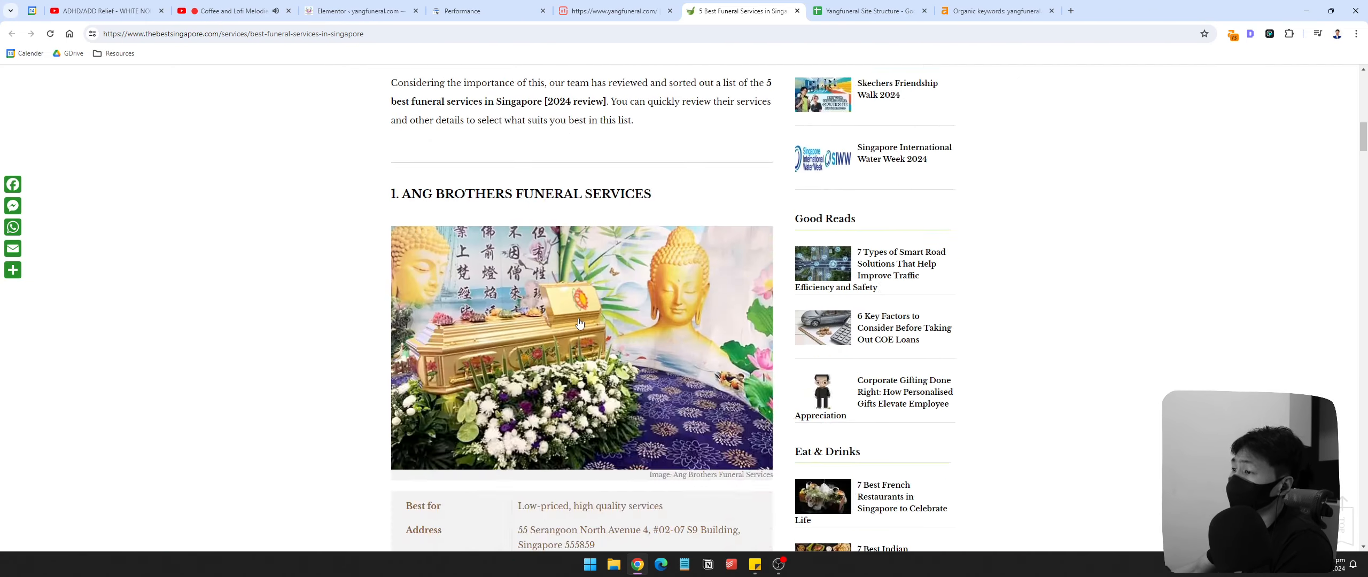
{"action": "scroll", "coordinate": [579, 323], "scroll_direction": "down", "scroll_amount": 20}
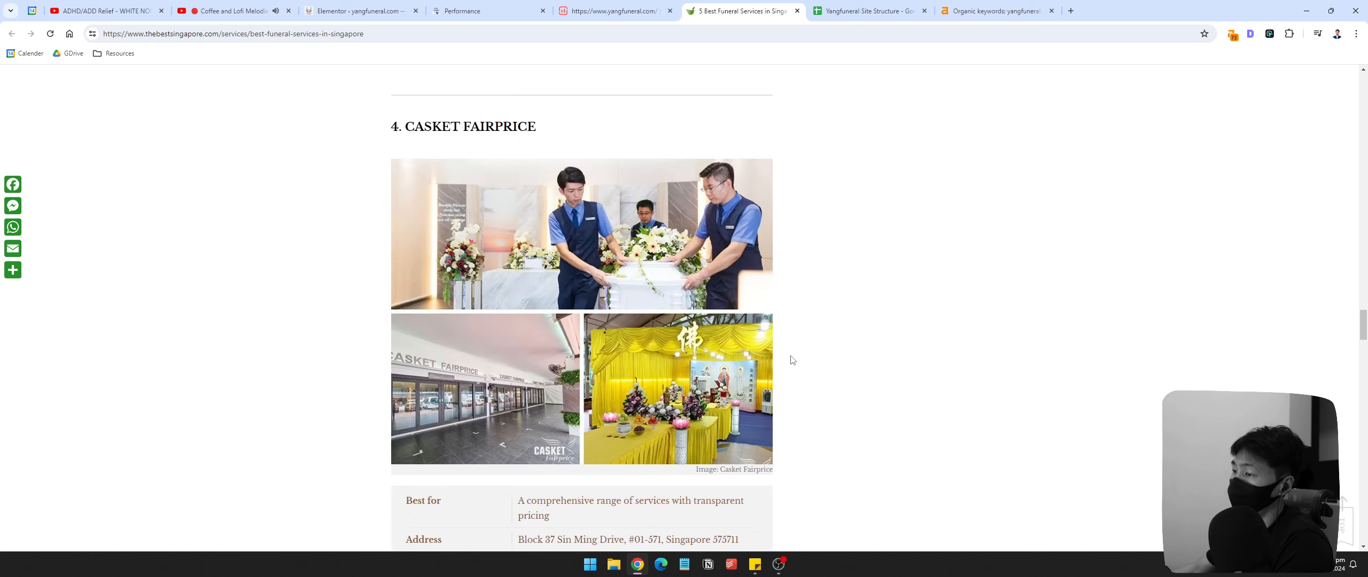
{"action": "scroll", "coordinate": [792, 360], "scroll_direction": "down", "scroll_amount": 5}
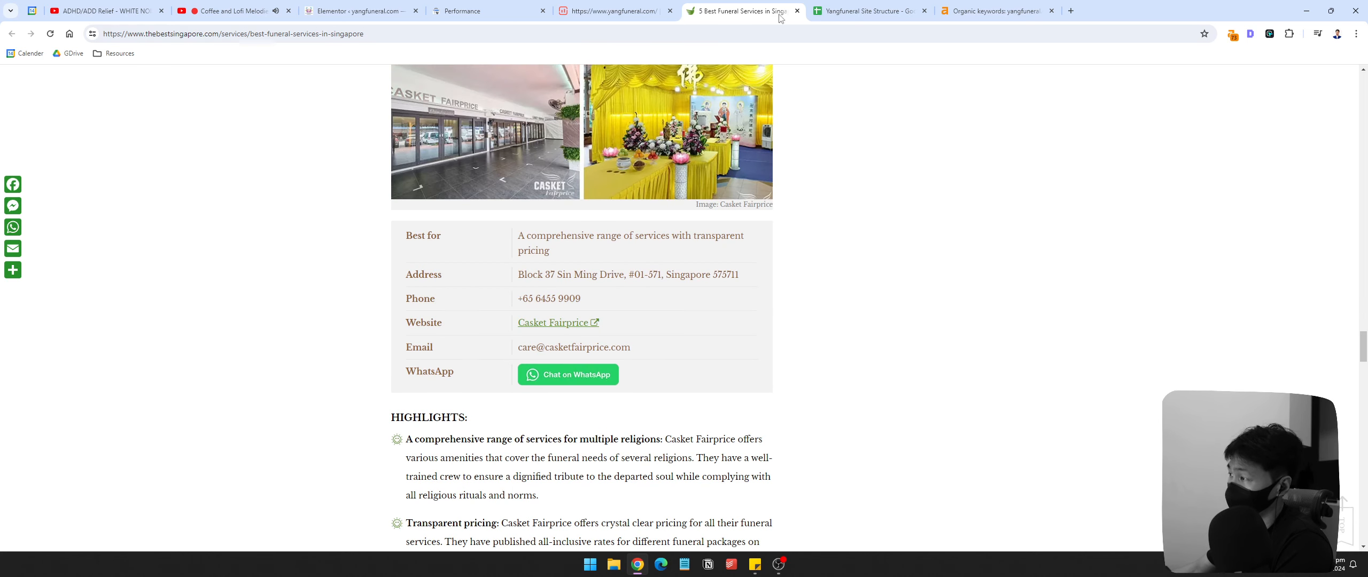
{"action": "left_click", "coordinate": [796, 11]}
{"action": "left_click", "coordinate": [385, 452]}
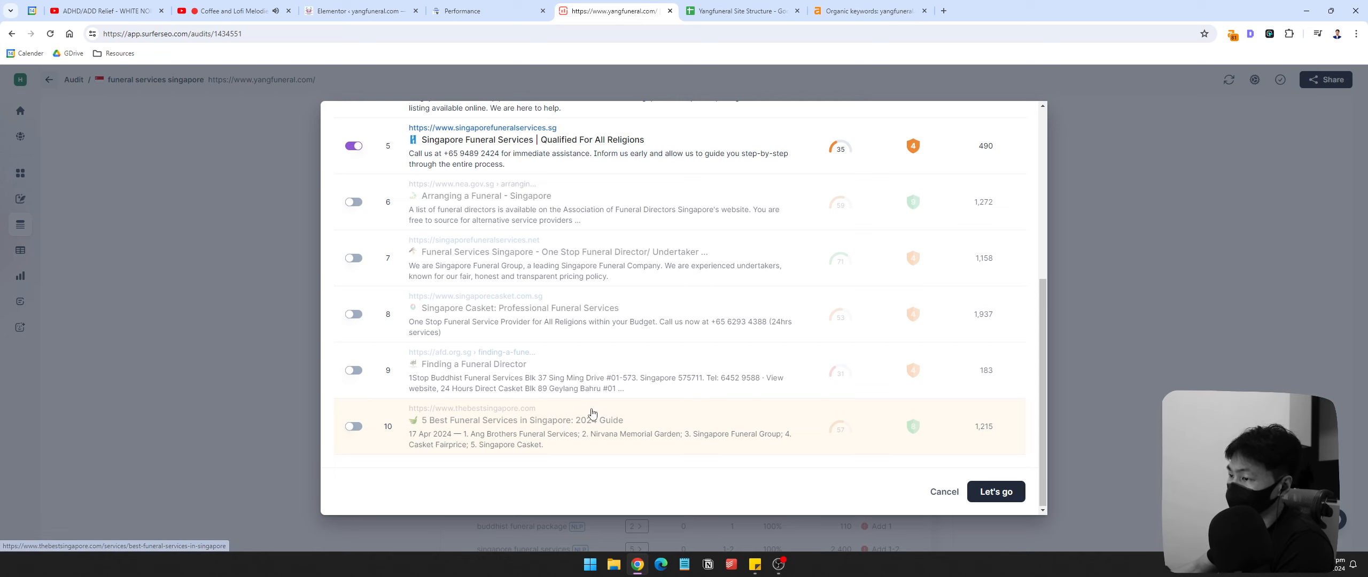
{"action": "left_click", "coordinate": [353, 371]}
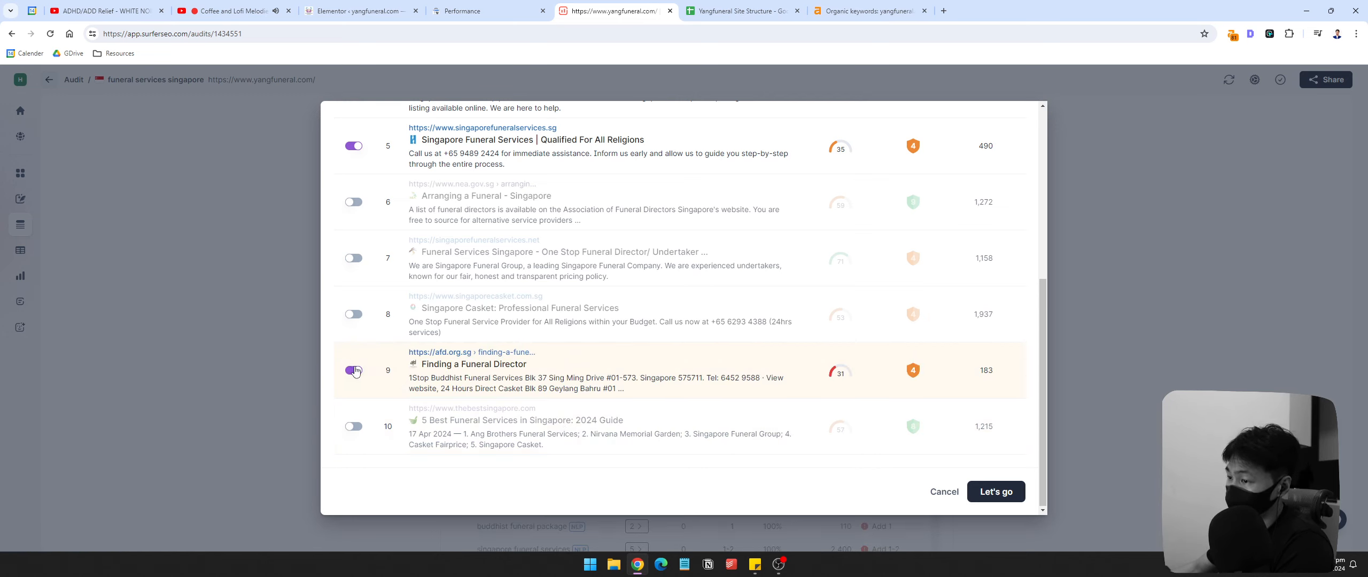
{"action": "left_click", "coordinate": [354, 370]}
{"action": "left_click", "coordinate": [353, 315]}
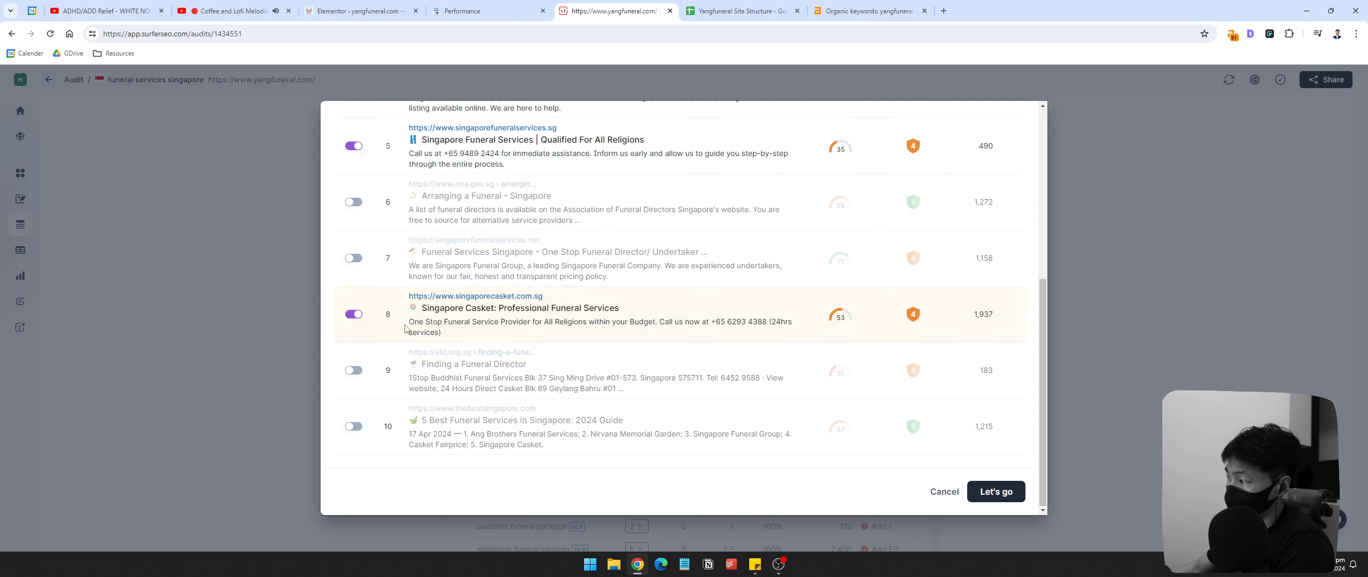
Step: Check the competitor selection with only the top five included, and apply it to the audit
{"action": "scroll", "coordinate": [698, 404], "scroll_direction": "up", "scroll_amount": 5}
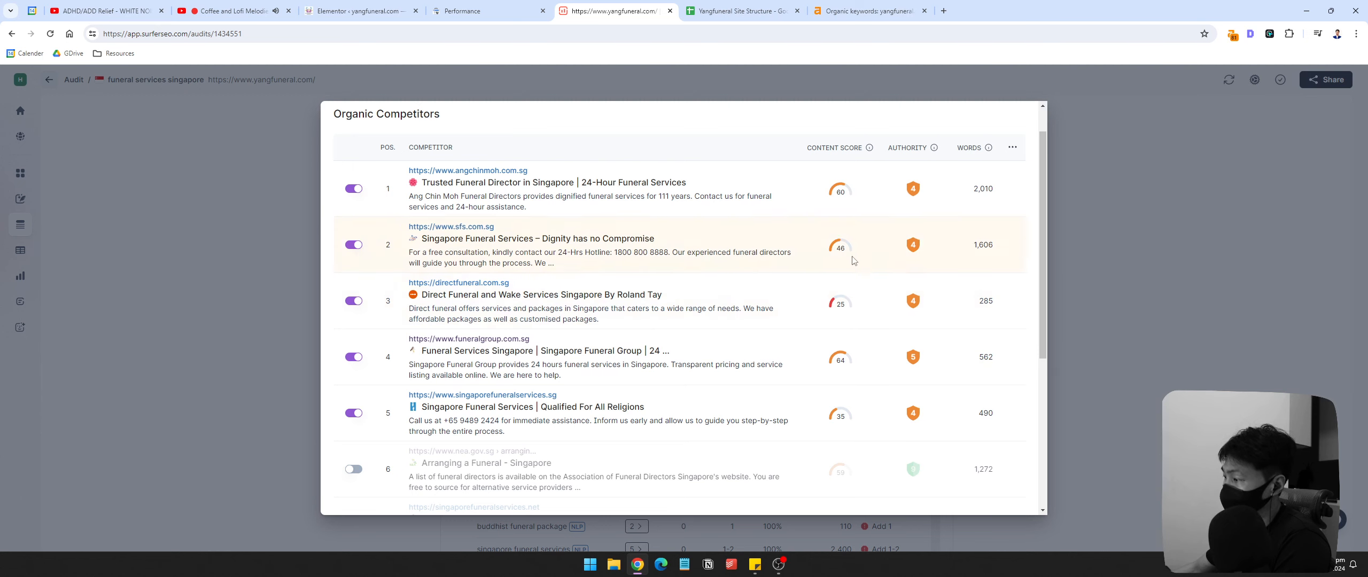
{"action": "scroll", "coordinate": [1006, 235], "scroll_direction": "down", "scroll_amount": 5}
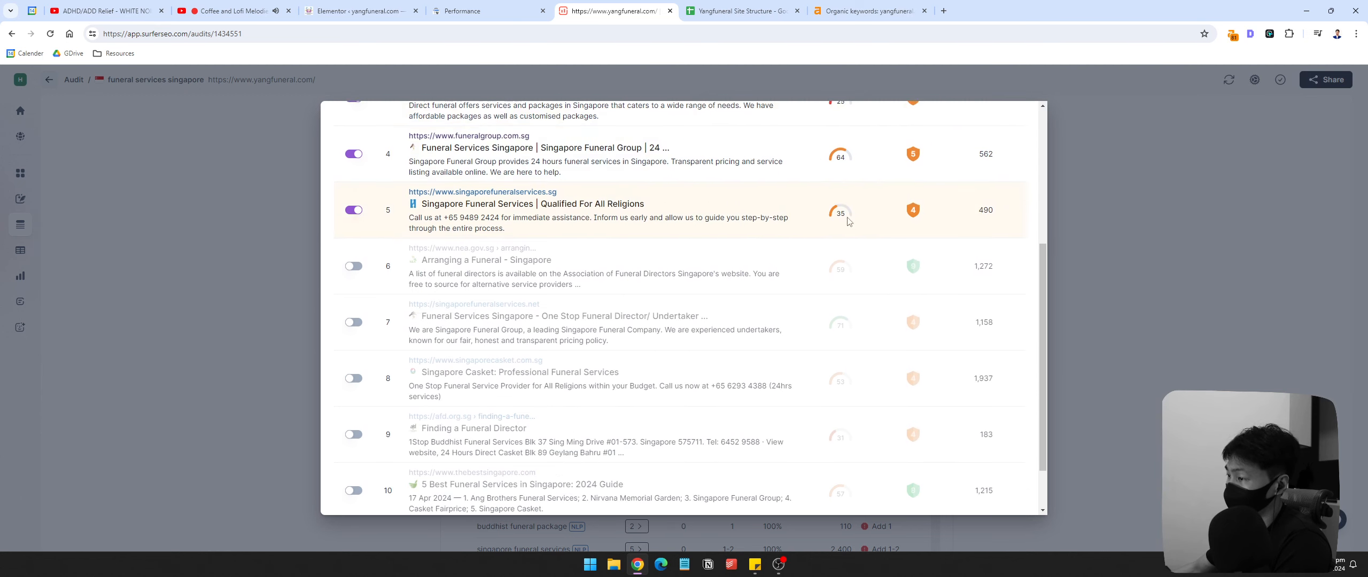
{"action": "scroll", "coordinate": [923, 336], "scroll_direction": "up", "scroll_amount": 5}
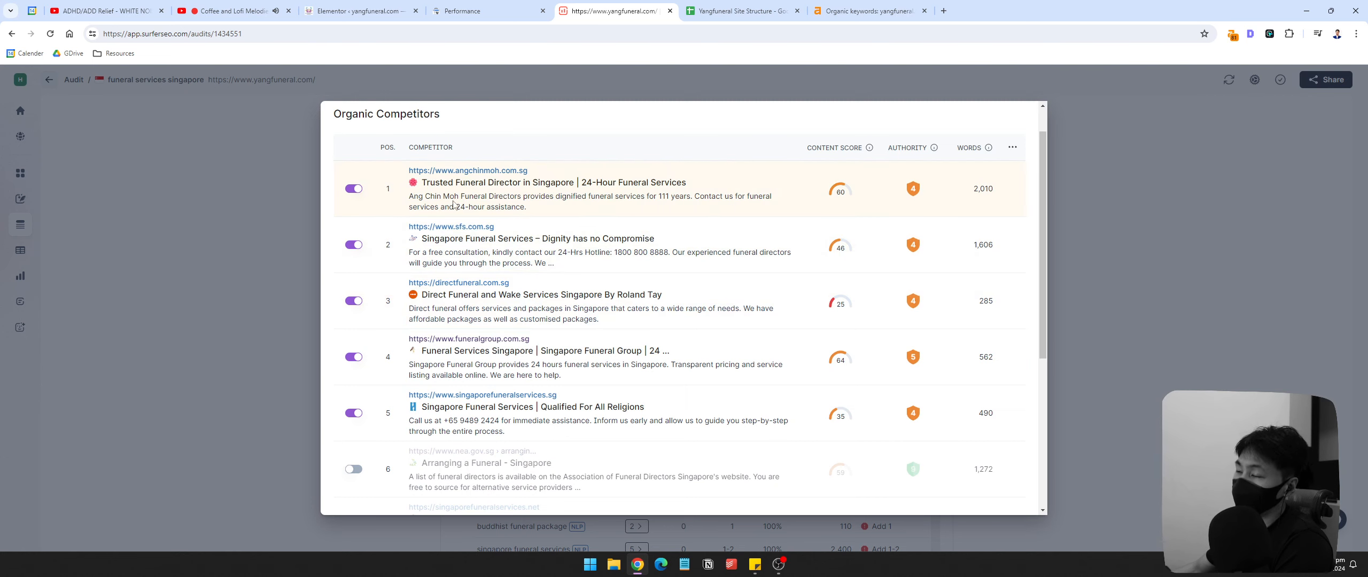
{"action": "scroll", "coordinate": [578, 185], "scroll_direction": "down", "scroll_amount": 5}
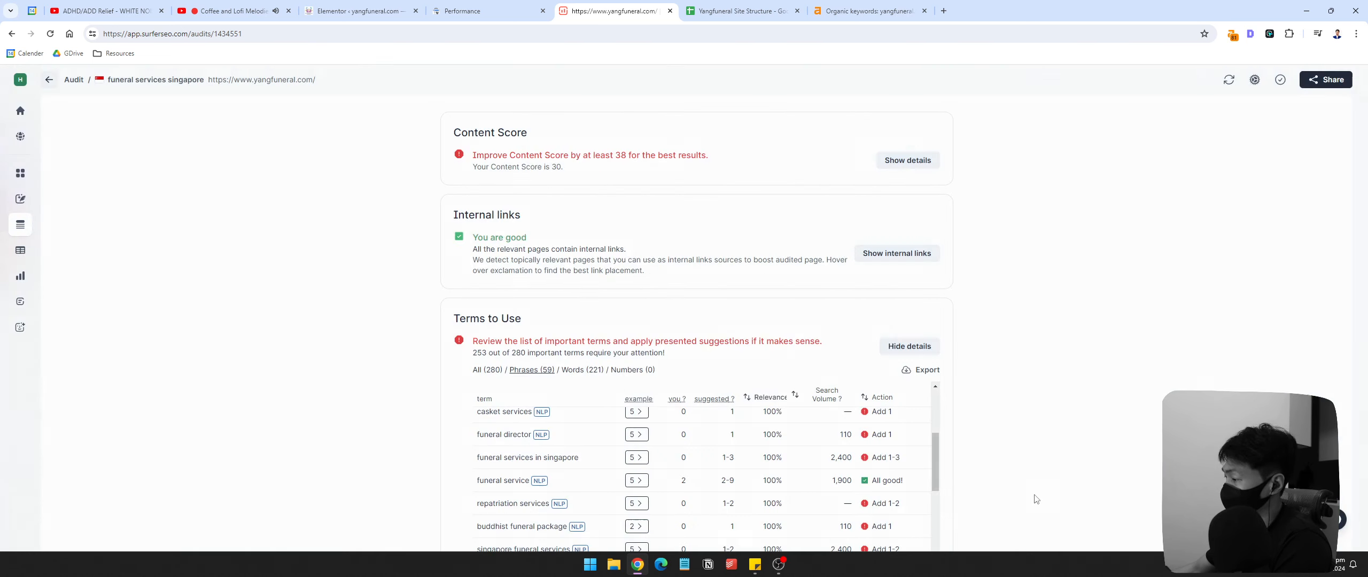
{"action": "left_click", "coordinate": [996, 497]}
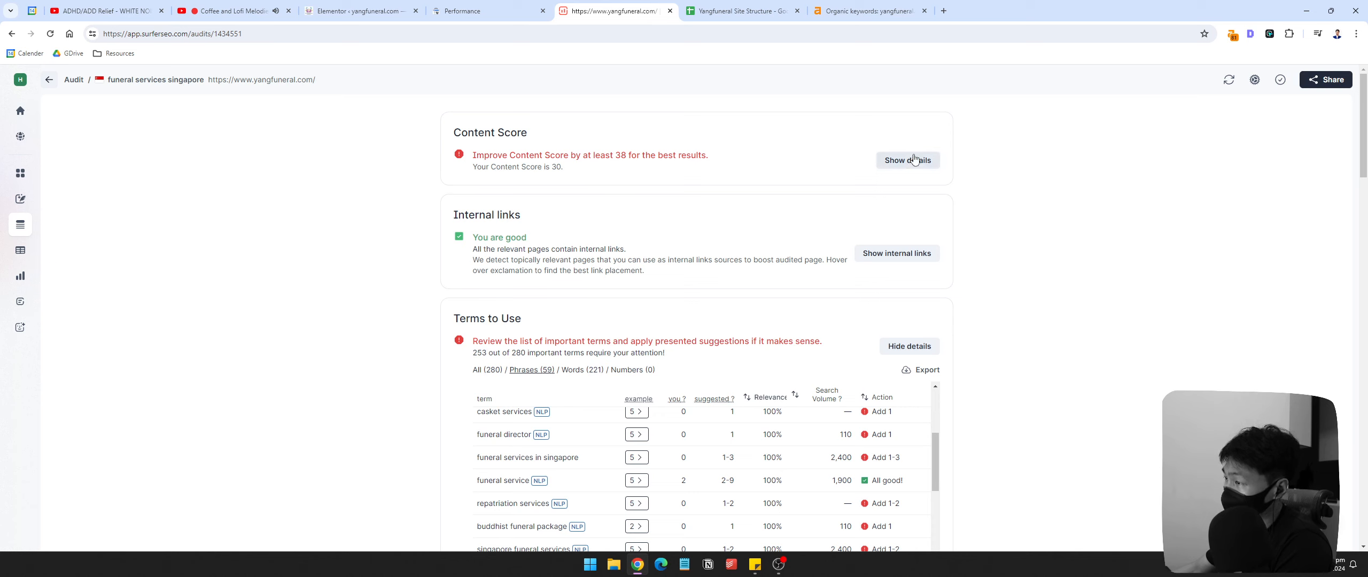
Step: Show the Content Score details and compare the page's score with the selected competitors' scores
{"action": "left_click", "coordinate": [930, 163]}
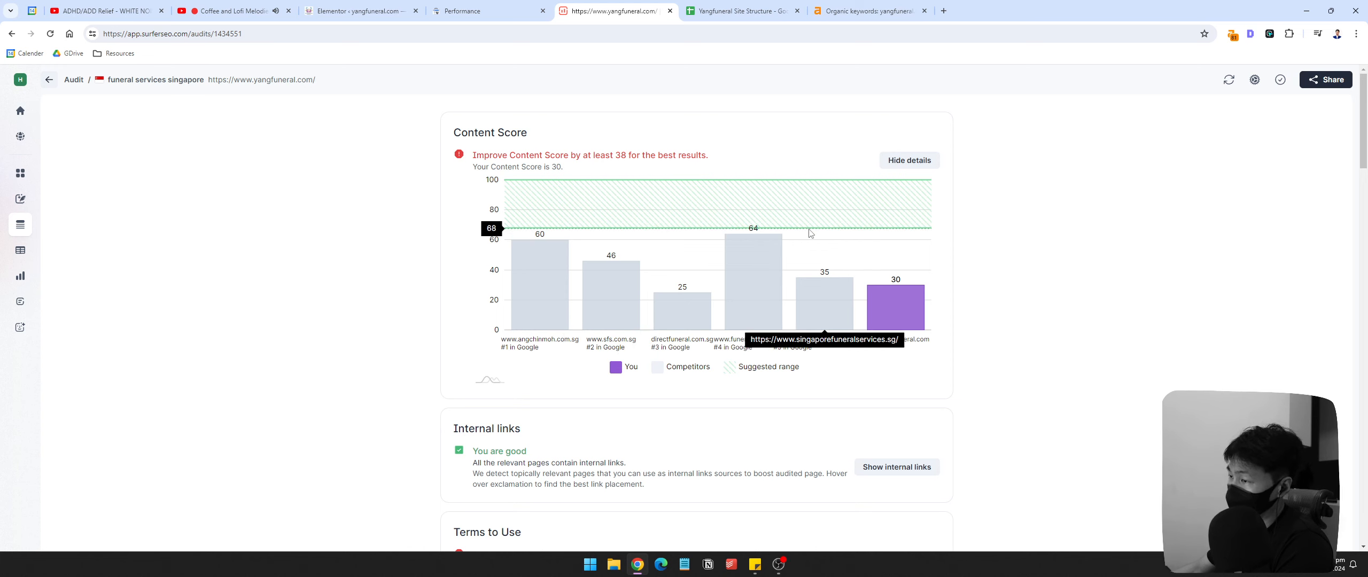
{"action": "scroll", "coordinate": [980, 375], "scroll_direction": "down", "scroll_amount": 5}
{"action": "scroll", "coordinate": [980, 375], "scroll_direction": "up", "scroll_amount": 5}
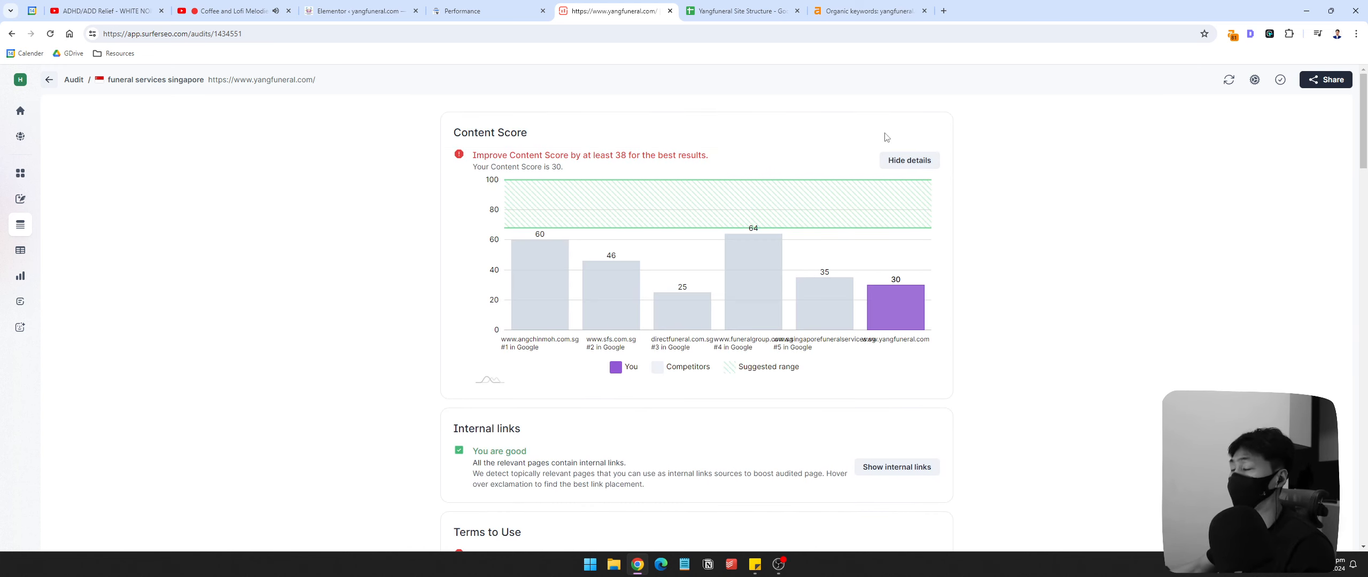
Step: Examine the audit's updated Terms to Use, Word count, Exact keywords and Partial keywords recommendations, and return to the Content Score chart
{"action": "scroll", "coordinate": [1036, 251], "scroll_direction": "down", "scroll_amount": 15}
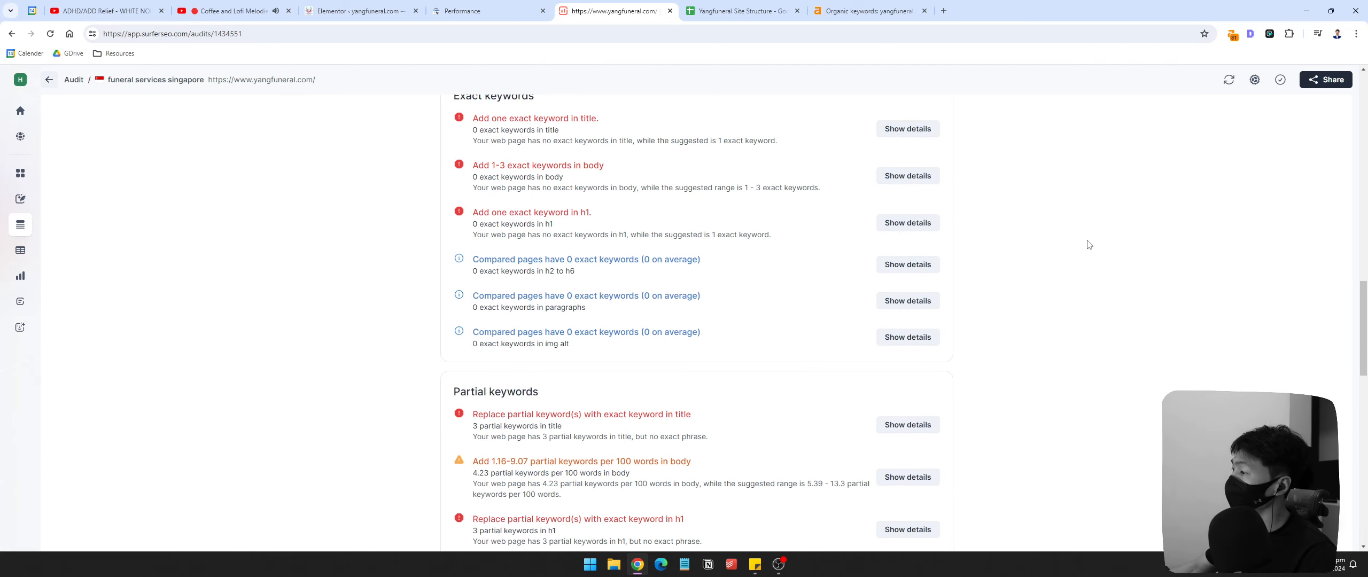
{"action": "scroll", "coordinate": [1085, 244], "scroll_direction": "up", "scroll_amount": 10}
{"action": "scroll", "coordinate": [1003, 270], "scroll_direction": "up", "scroll_amount": 5}
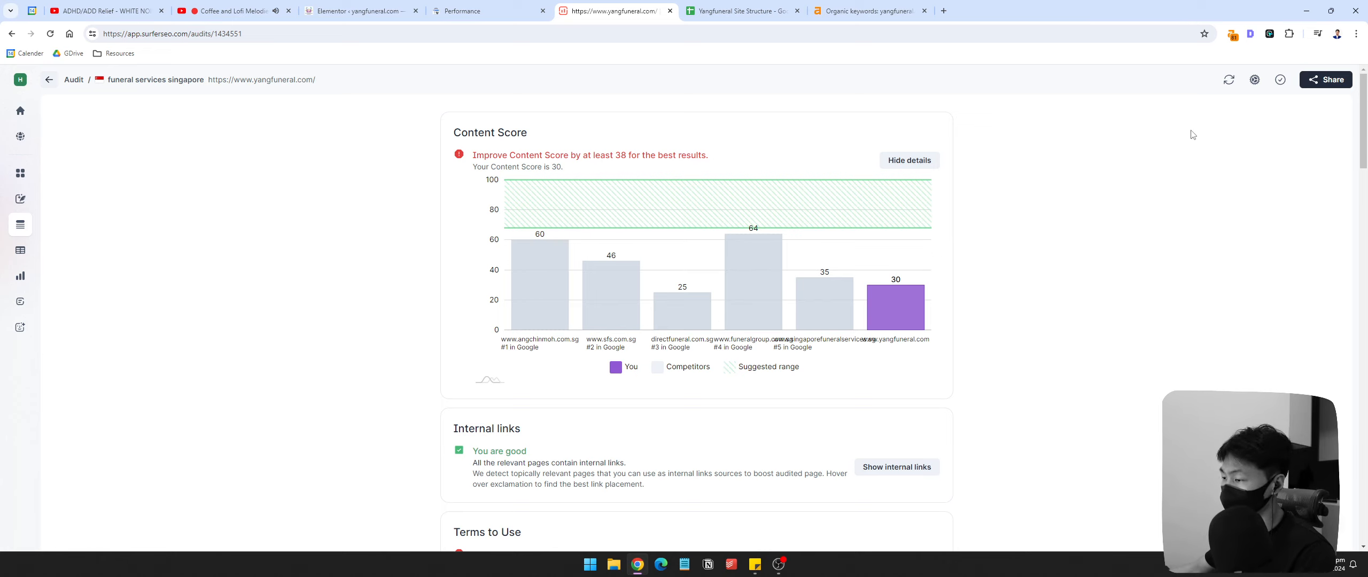
{"action": "scroll", "coordinate": [961, 360], "scroll_direction": "down", "scroll_amount": 3}
{"action": "scroll", "coordinate": [961, 360], "scroll_direction": "up", "scroll_amount": 3}
{"action": "scroll", "coordinate": [1178, 366], "scroll_direction": "down", "scroll_amount": 10}
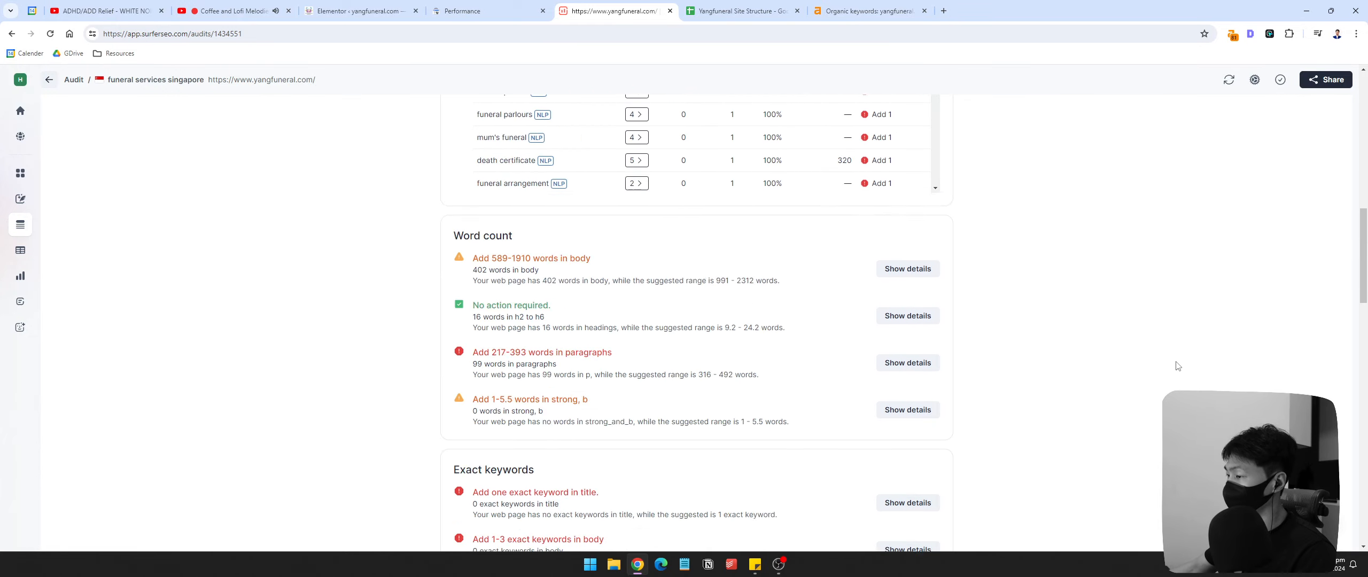
{"action": "scroll", "coordinate": [1149, 369], "scroll_direction": "down", "scroll_amount": 5}
{"action": "scroll", "coordinate": [974, 381], "scroll_direction": "up", "scroll_amount": 15}
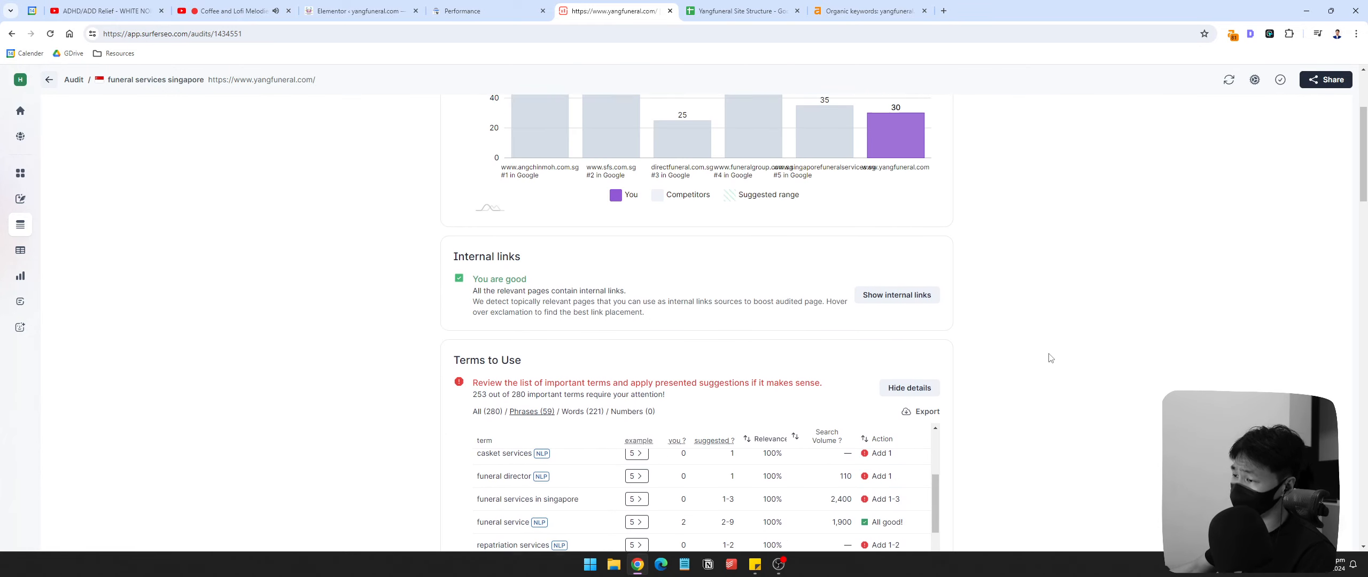
{"action": "scroll", "coordinate": [1050, 358], "scroll_direction": "up", "scroll_amount": 3}
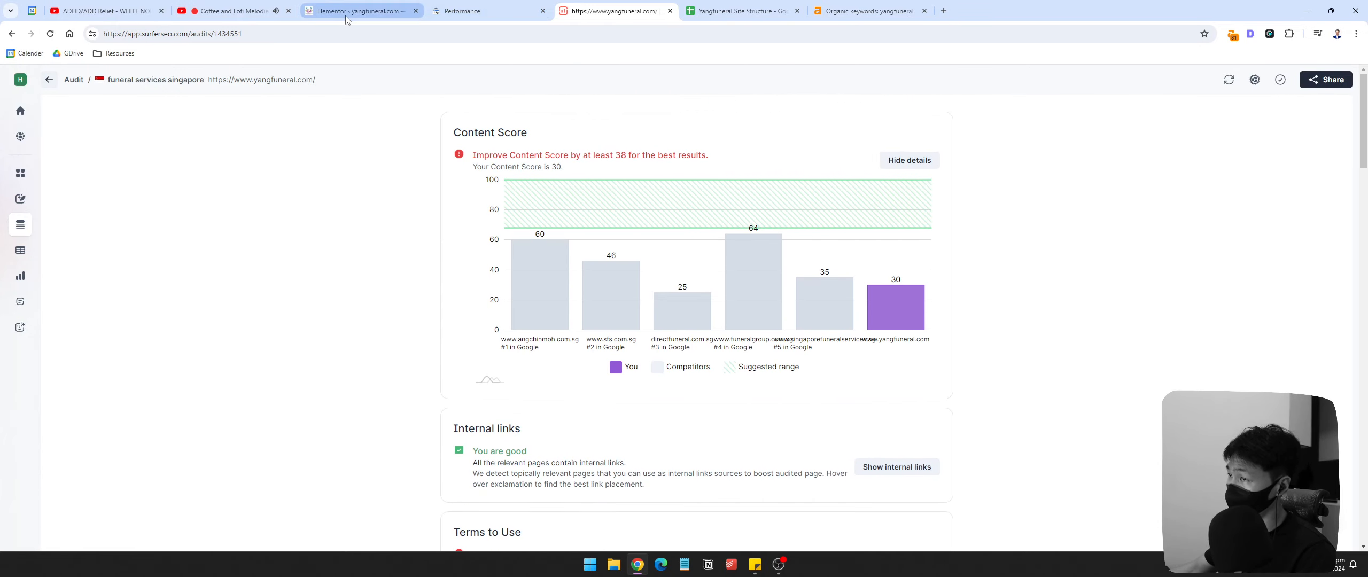
Step: Switch to the Yang Funeral WordPress admin and view its posts list and its pages list
{"action": "left_click", "coordinate": [360, 10]}
{"action": "mouse_move", "coordinate": [14, 146]}
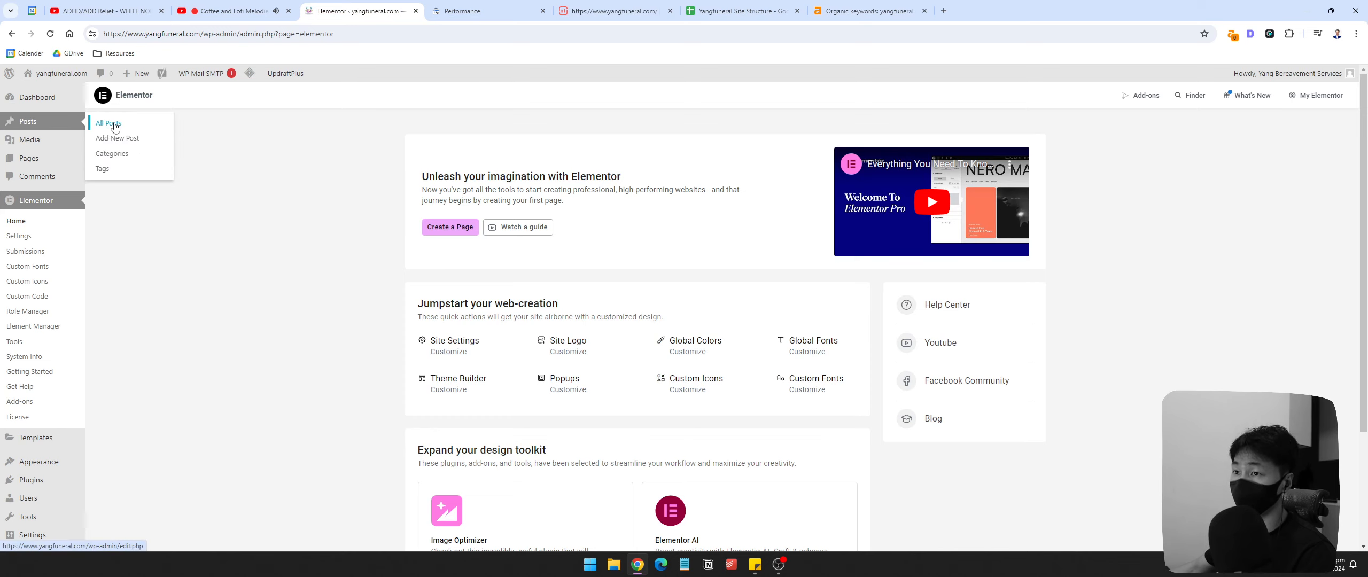
{"action": "left_click", "coordinate": [110, 126]}
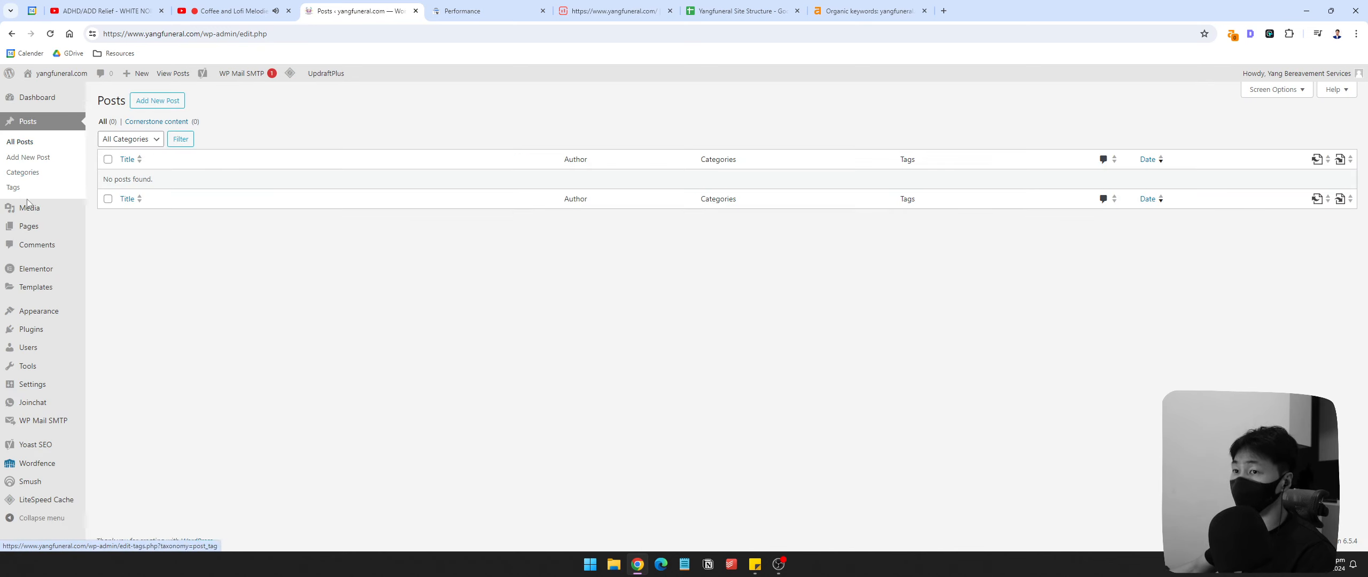
{"action": "mouse_move", "coordinate": [32, 226]}
{"action": "left_click", "coordinate": [132, 229]}
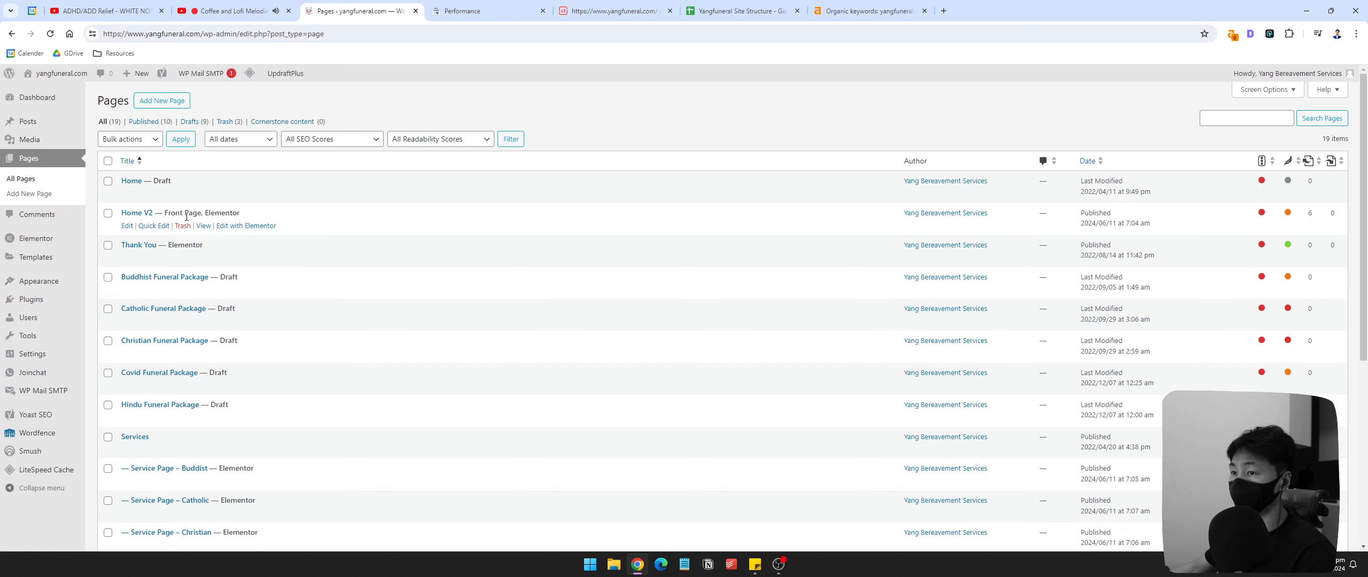
Step: Examine the suggested phrases and their recommended additions under Terms to Use in the Surfer audit
{"action": "left_click", "coordinate": [635, 11]}
{"action": "scroll", "coordinate": [1047, 305], "scroll_direction": "down", "scroll_amount": 9}
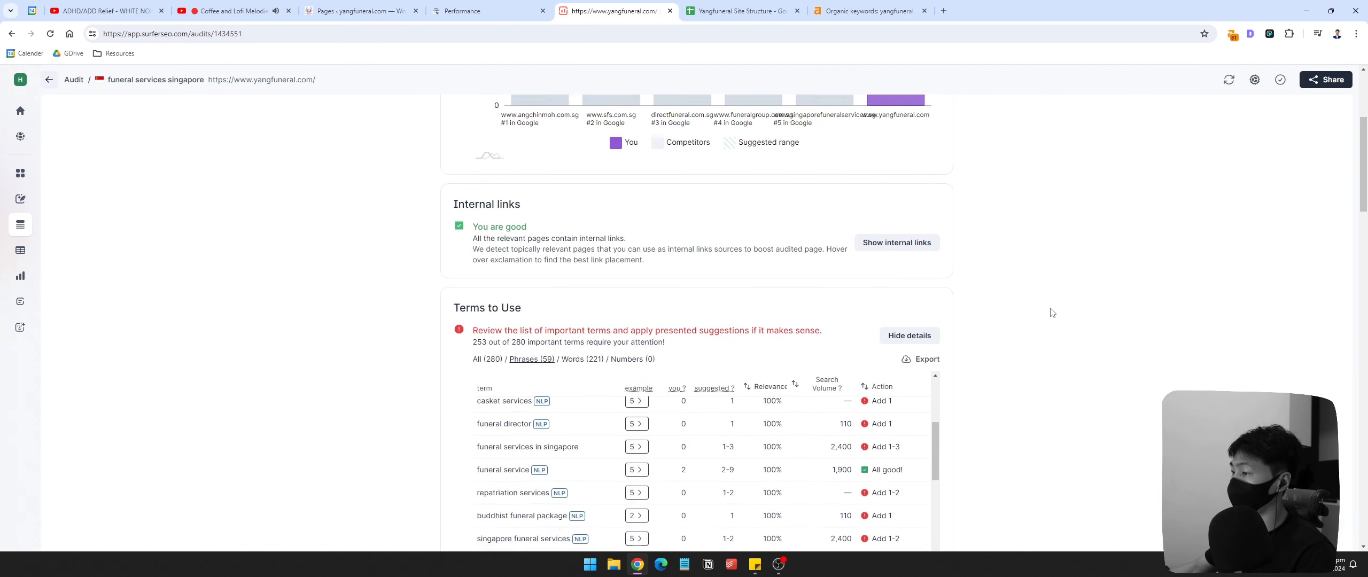
{"action": "scroll", "coordinate": [932, 271], "scroll_direction": "up", "scroll_amount": 1}
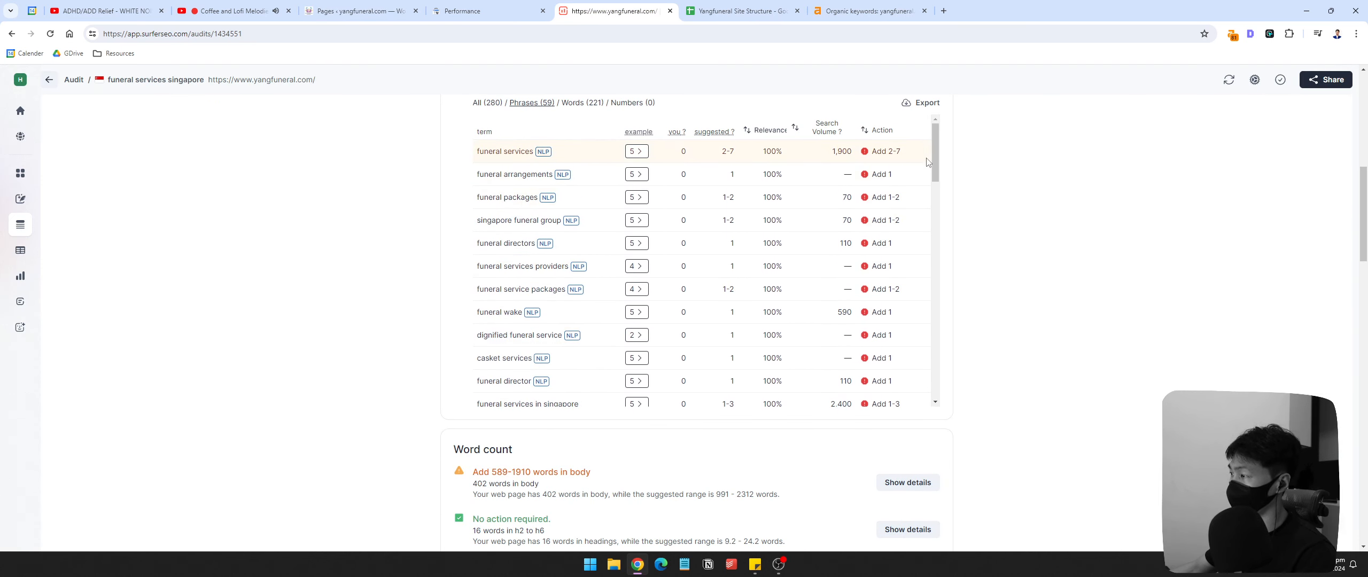
{"action": "left_click_drag", "start_coordinate": [926, 159], "coordinate": [867, 204]}
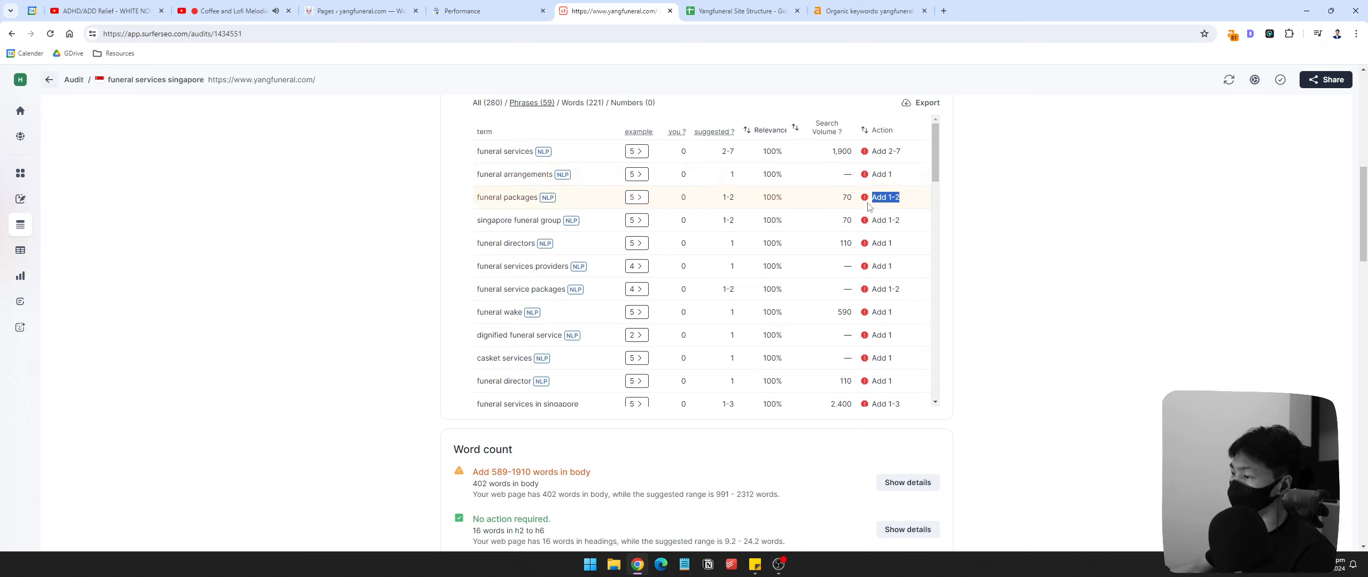
{"action": "left_click", "coordinate": [900, 212]}
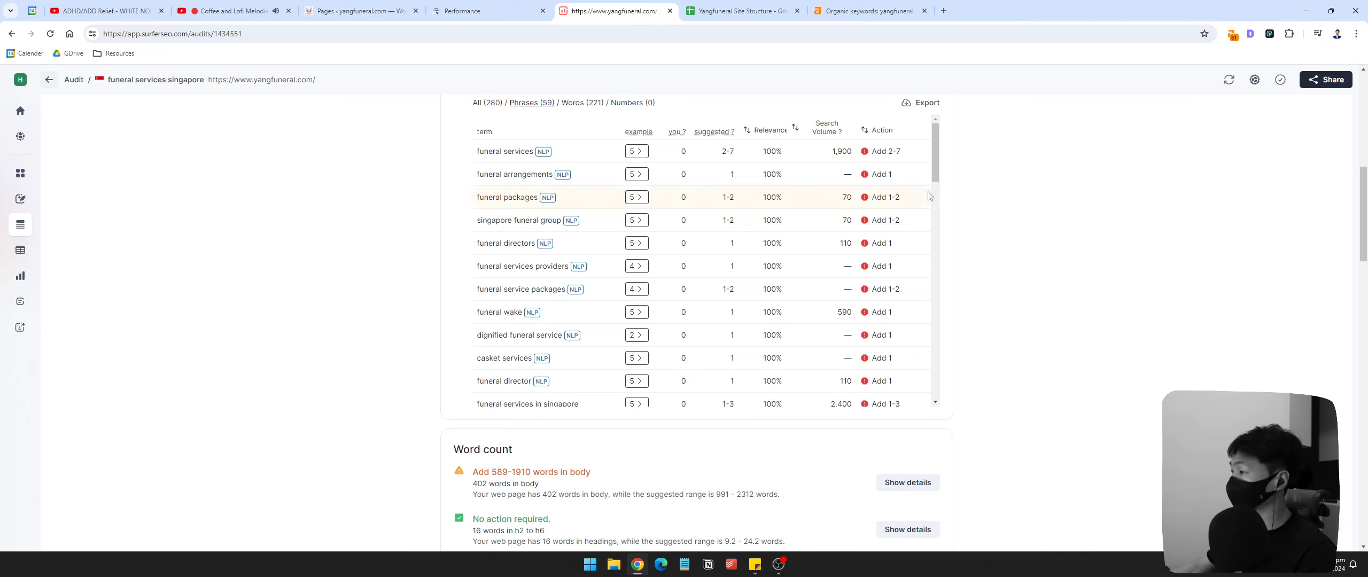
{"action": "left_click", "coordinate": [743, 10]}
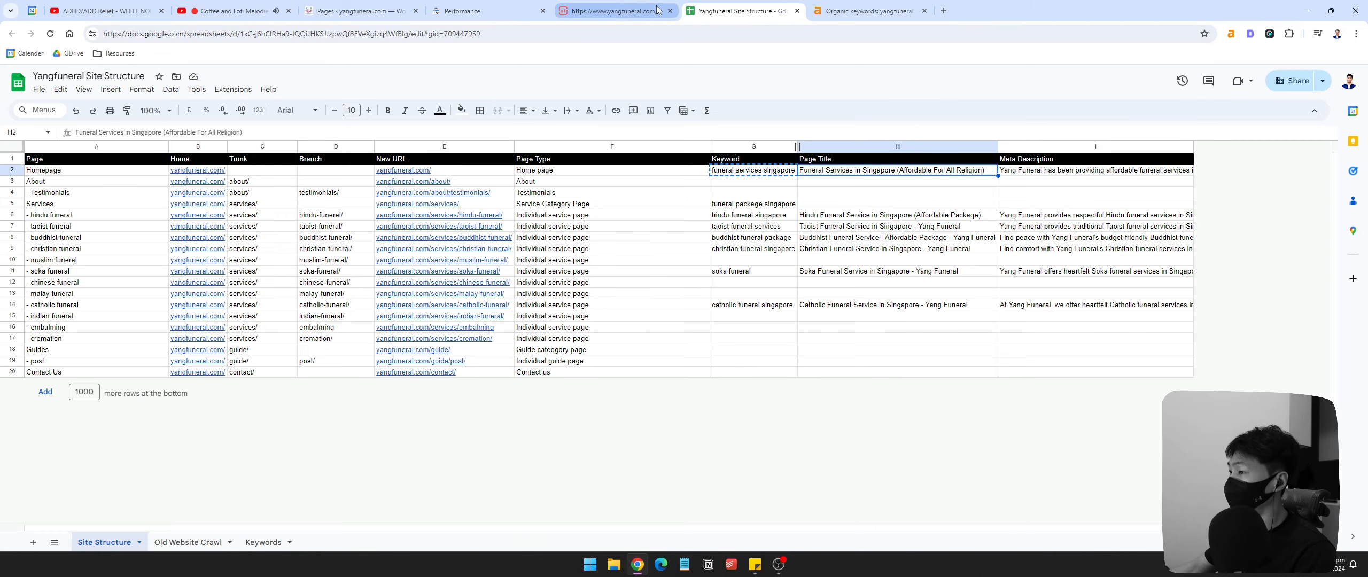
{"action": "left_click", "coordinate": [615, 11]}
{"action": "left_click", "coordinate": [457, 12]}
{"action": "left_click", "coordinate": [614, 10]}
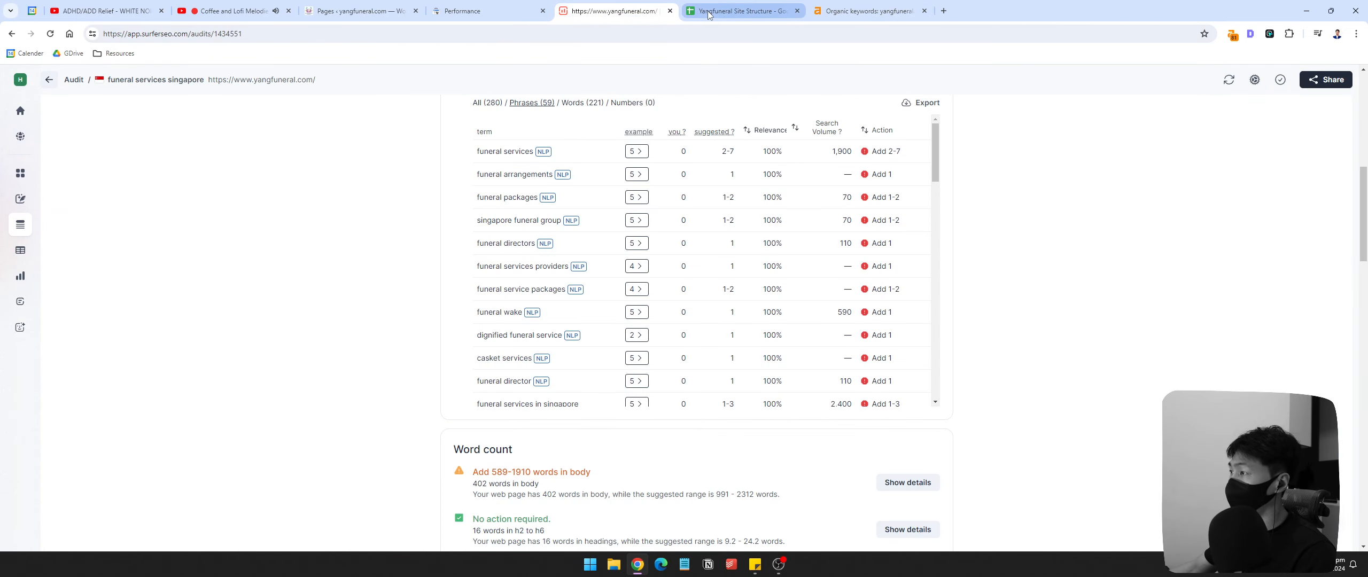
Step: Copy the audit's shareable link and switch to the Yangfuneral Site Structure spreadsheet
{"action": "scroll", "coordinate": [1119, 362], "scroll_direction": "up", "scroll_amount": 10}
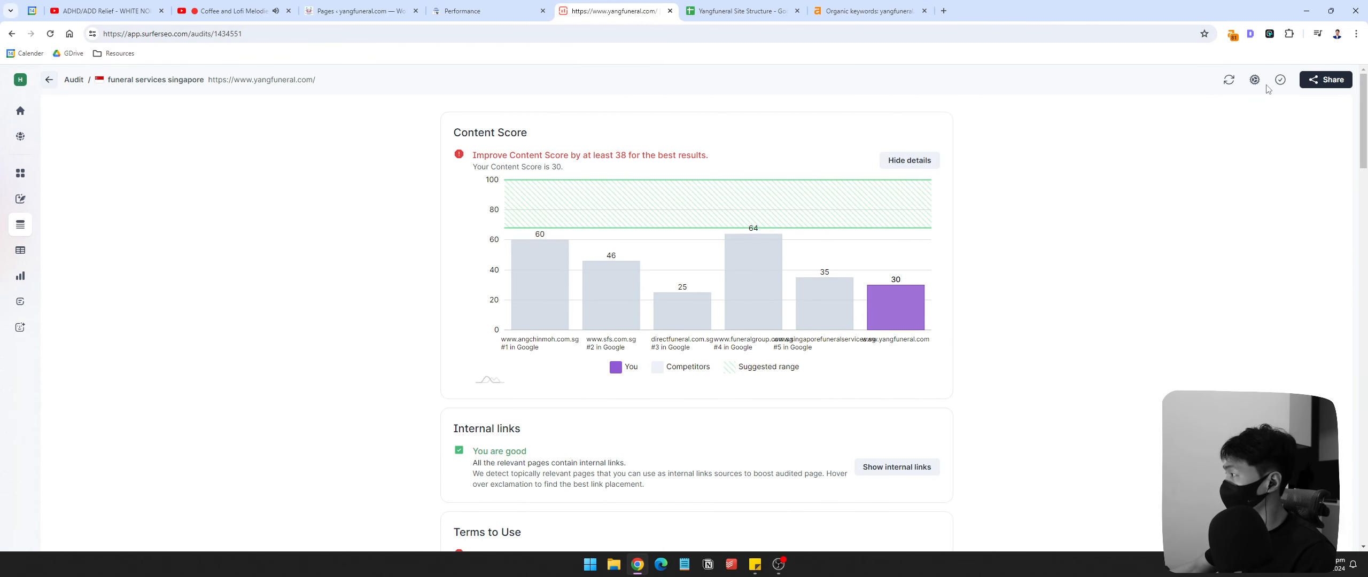
{"action": "left_click", "coordinate": [1327, 80]}
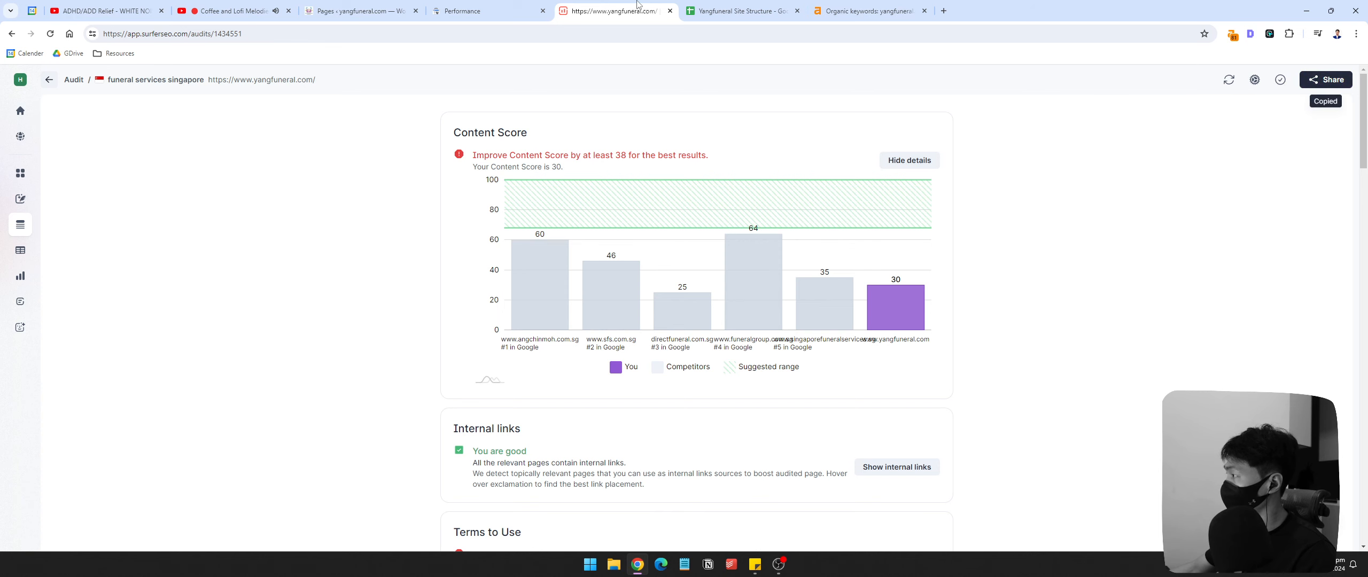
{"action": "left_click", "coordinate": [743, 10]}
Step: Insert a column after Meta Description and give it the header "Content Audit"
{"action": "left_click", "coordinate": [1099, 172]}
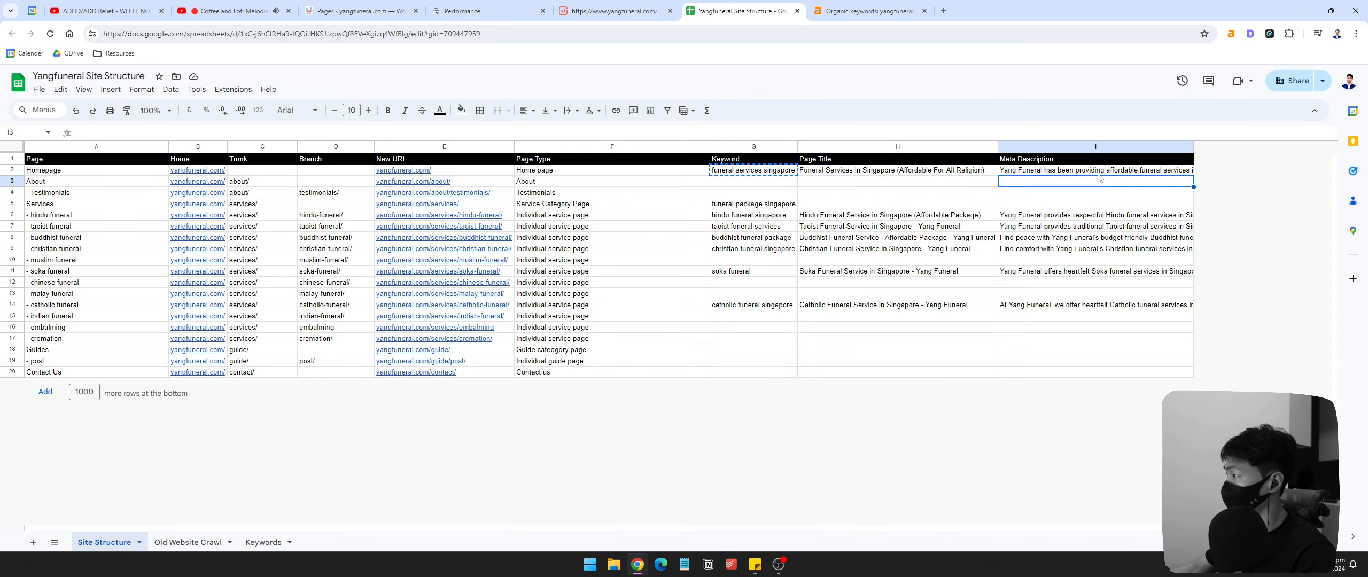
{"action": "right_click", "coordinate": [1088, 146]}
{"action": "left_click", "coordinate": [1161, 252]}
{"action": "left_click", "coordinate": [1054, 161]}
{"action": "left_click", "coordinate": [1216, 158]}
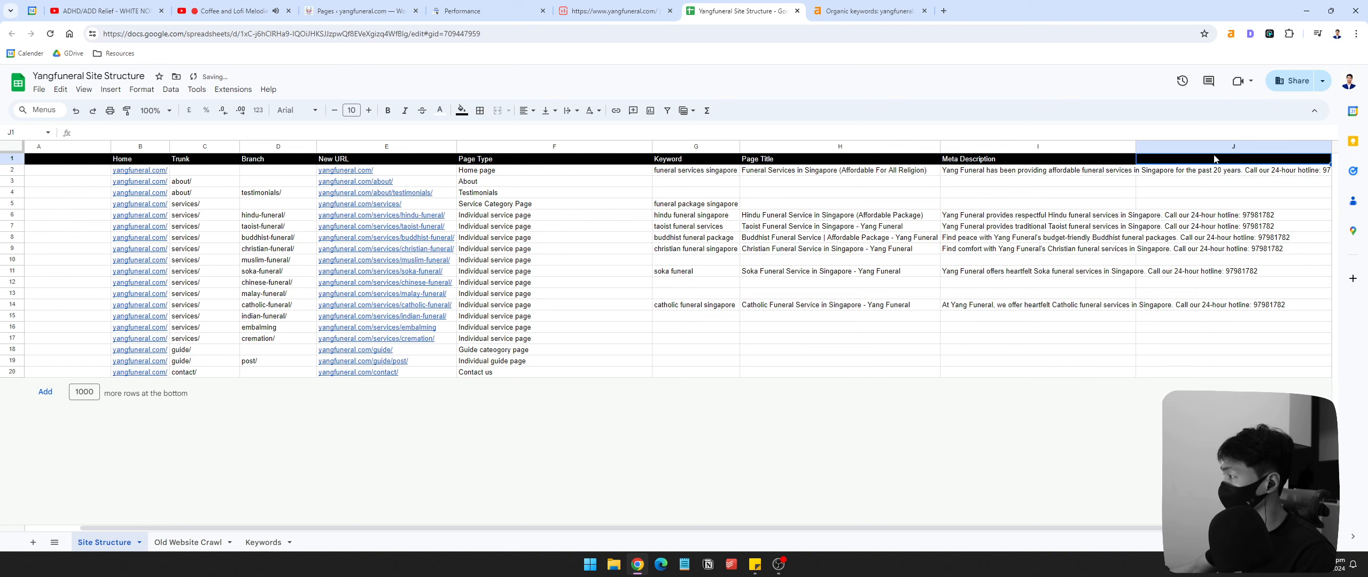
{"action": "type", "text": "Content Audit"}
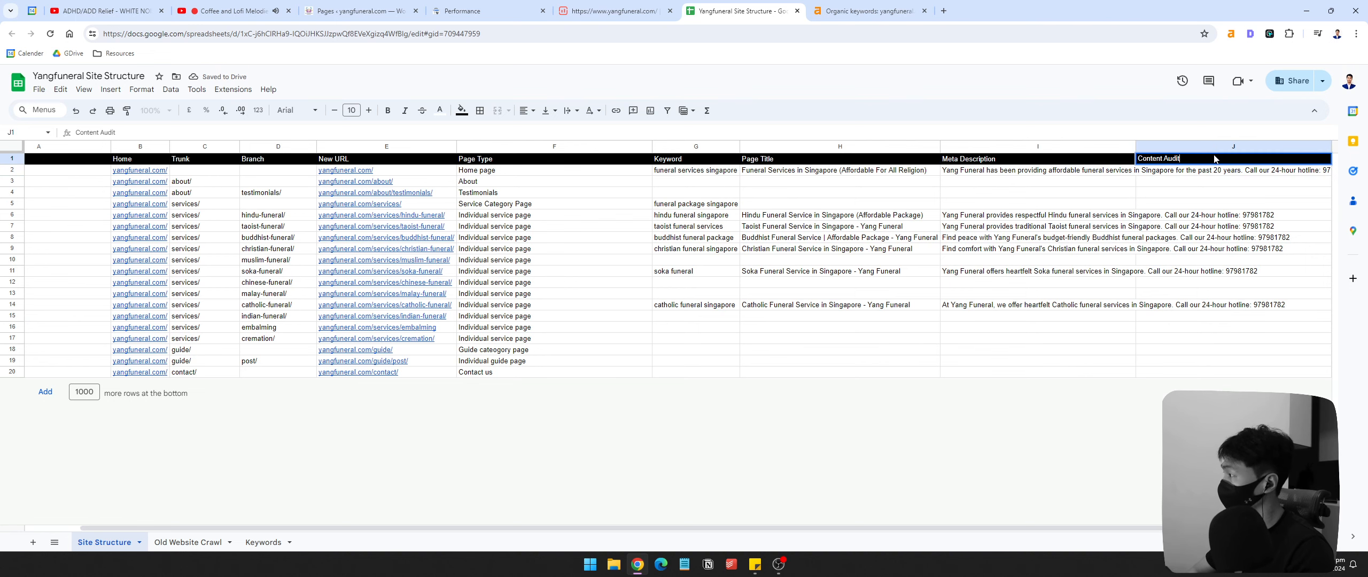
{"action": "key", "text": "Return"}
Step: Paste the Surfer audit link into the Homepage row of the Content Audit column
{"action": "key", "text": "ctrl+v"}
{"action": "key", "text": "Left"}
{"action": "left_click", "coordinate": [1160, 172]}
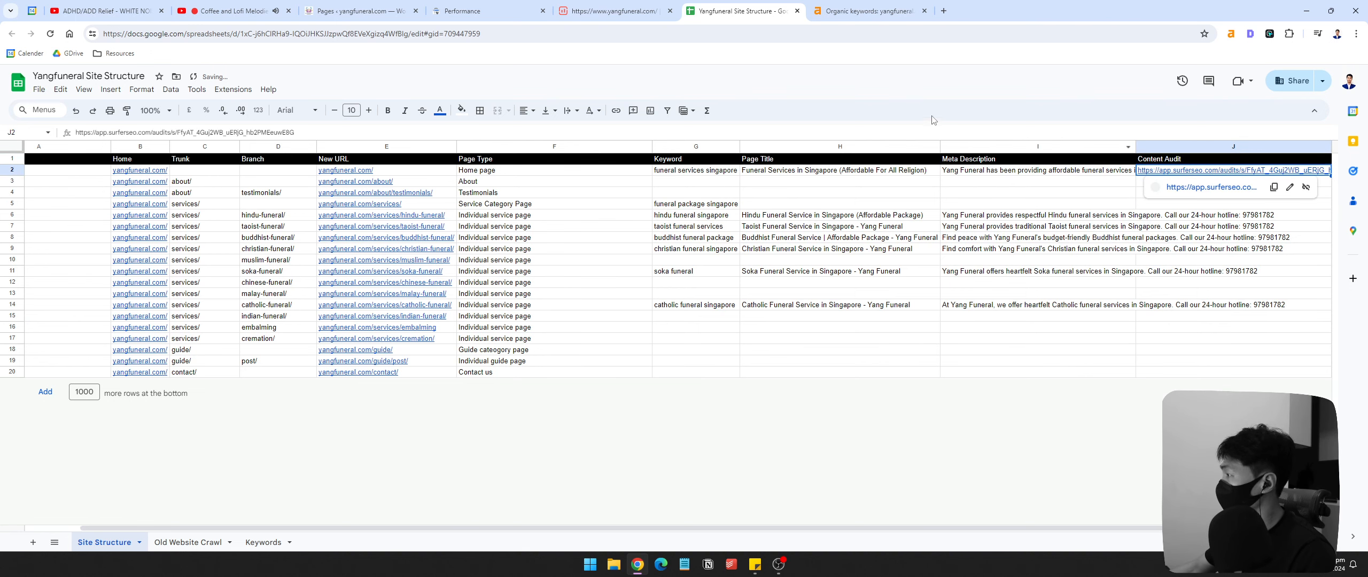
{"action": "left_click", "coordinate": [862, 12]}
{"action": "left_click", "coordinate": [740, 12]}
Step: Examine the Surfer audit's Content Score chart, Internal links and Terms to Use recommendations again
{"action": "left_click", "coordinate": [615, 11]}
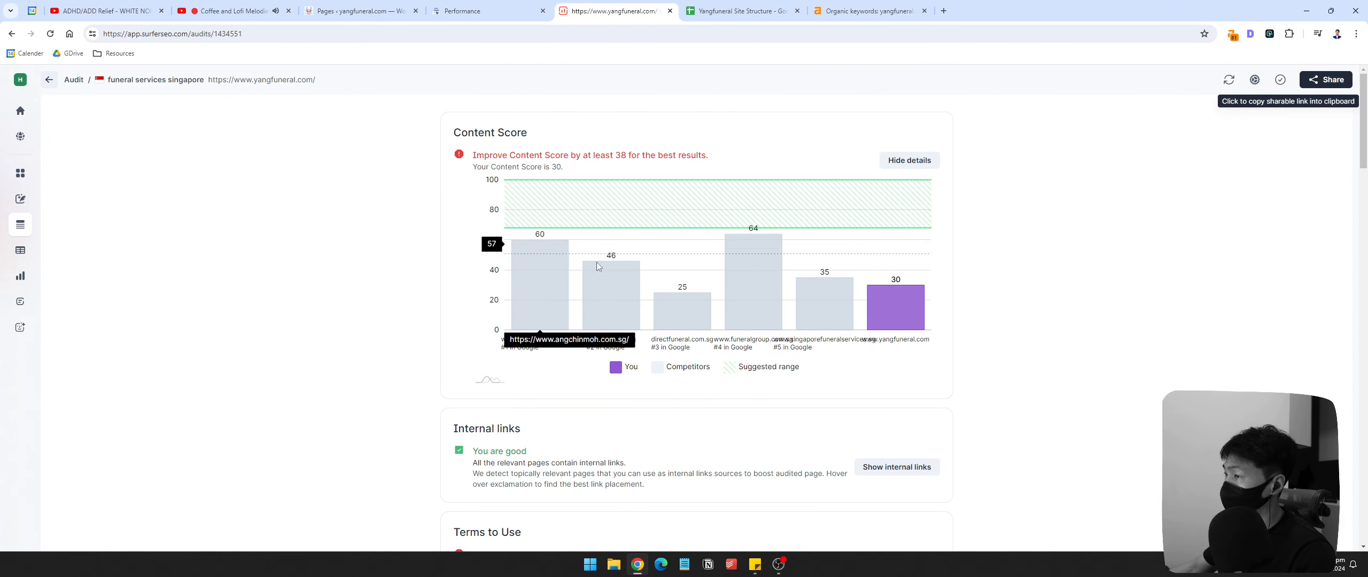
{"action": "scroll", "coordinate": [702, 340], "scroll_direction": "down", "scroll_amount": 3}
{"action": "scroll", "coordinate": [702, 341], "scroll_direction": "down", "scroll_amount": 5}
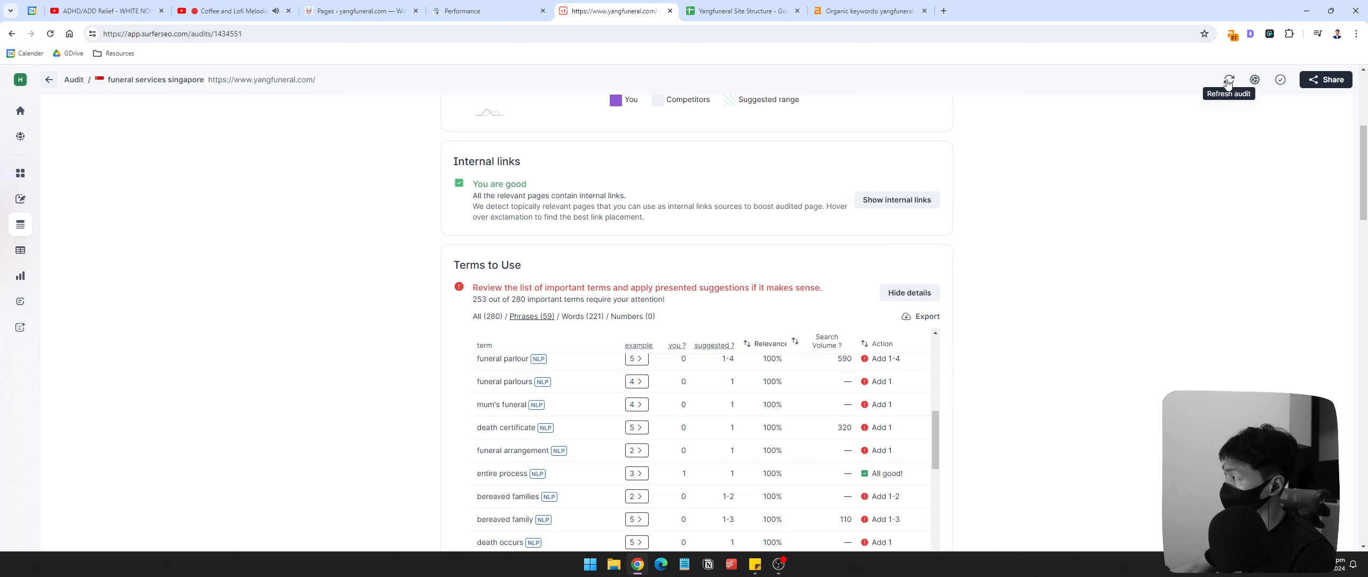
{"action": "scroll", "coordinate": [855, 411], "scroll_direction": "up", "scroll_amount": 3}
{"action": "scroll", "coordinate": [855, 411], "scroll_direction": "up", "scroll_amount": 6}
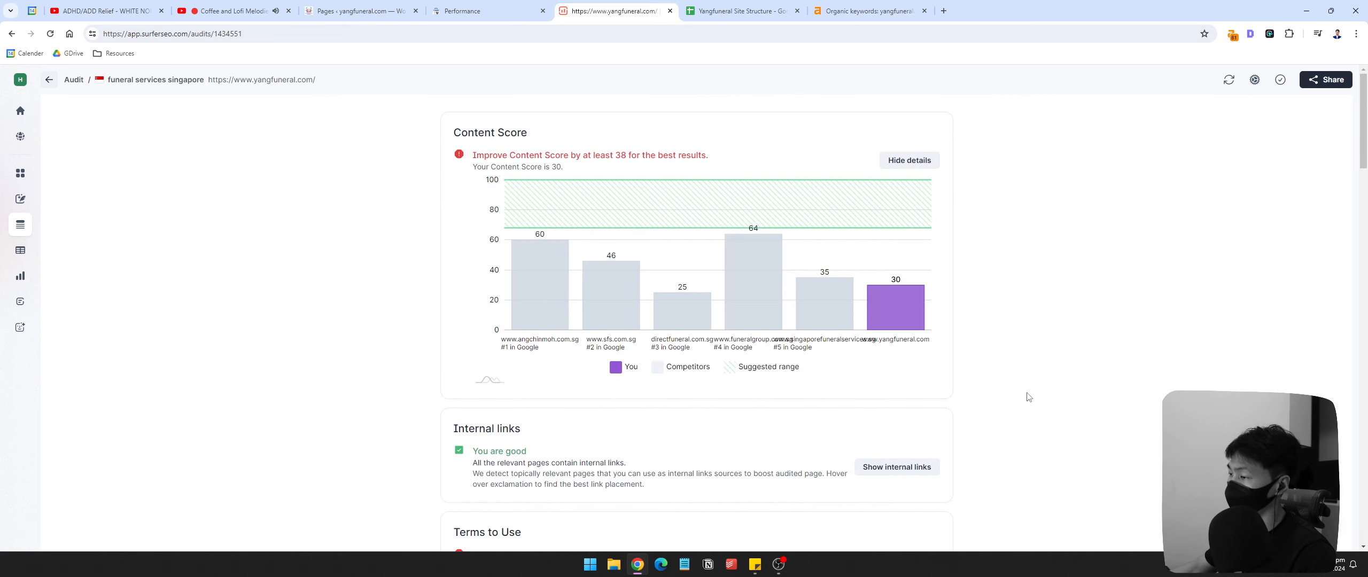
{"action": "scroll", "coordinate": [1026, 391], "scroll_direction": "down", "scroll_amount": 6}
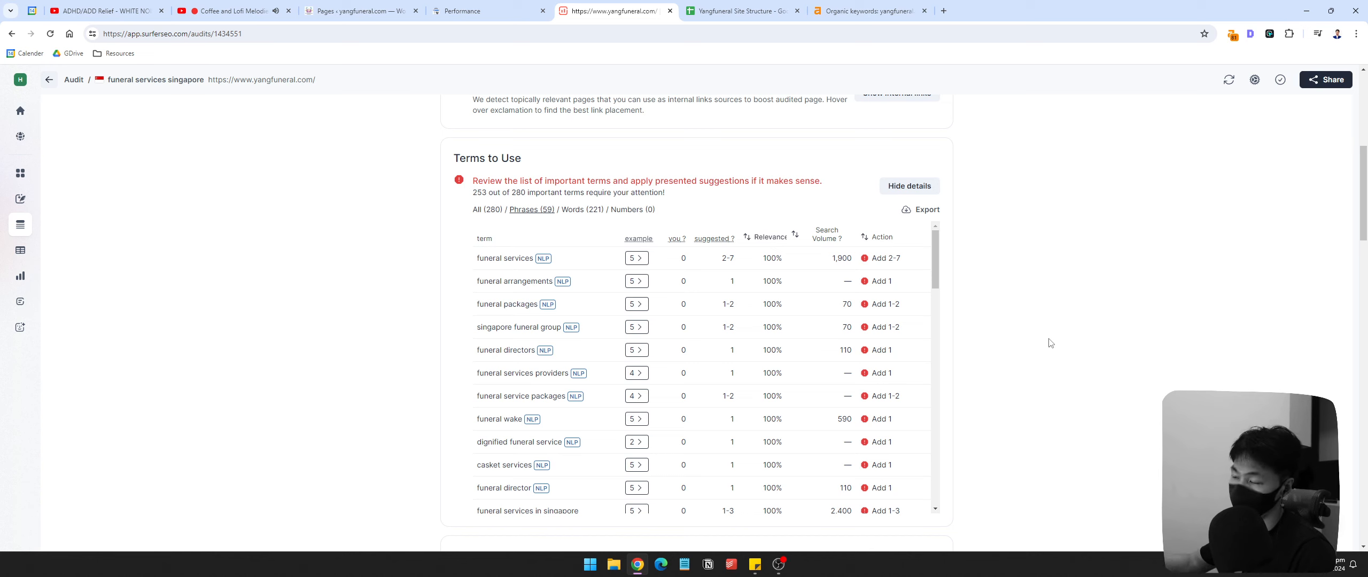
{"action": "scroll", "coordinate": [855, 352], "scroll_direction": "up", "scroll_amount": 5}
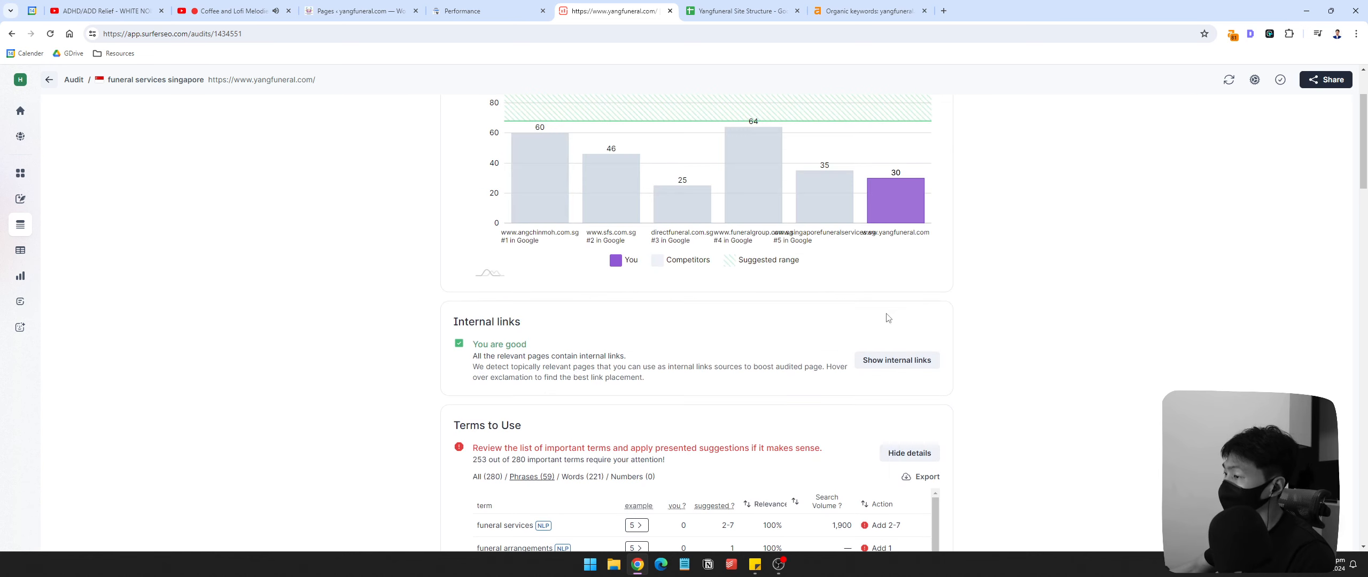
{"action": "scroll", "coordinate": [748, 267], "scroll_direction": "down", "scroll_amount": 5}
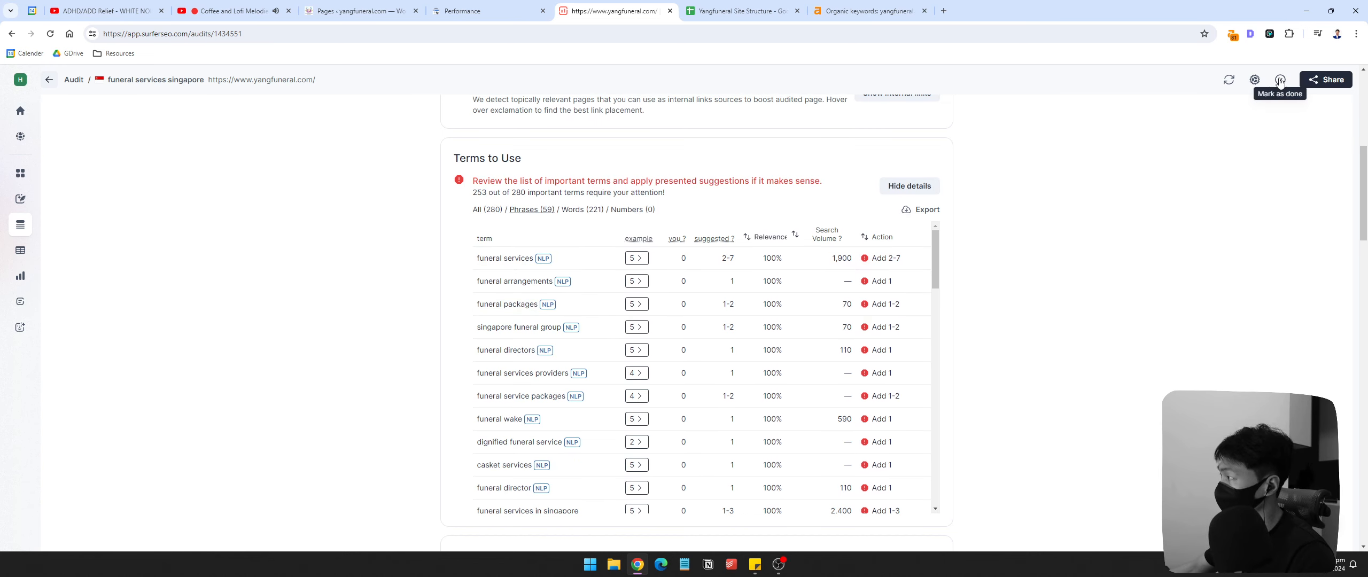
Step: Leave the audit and open the Content Editor, ready to enter a keyword
{"action": "left_click", "coordinate": [49, 79]}
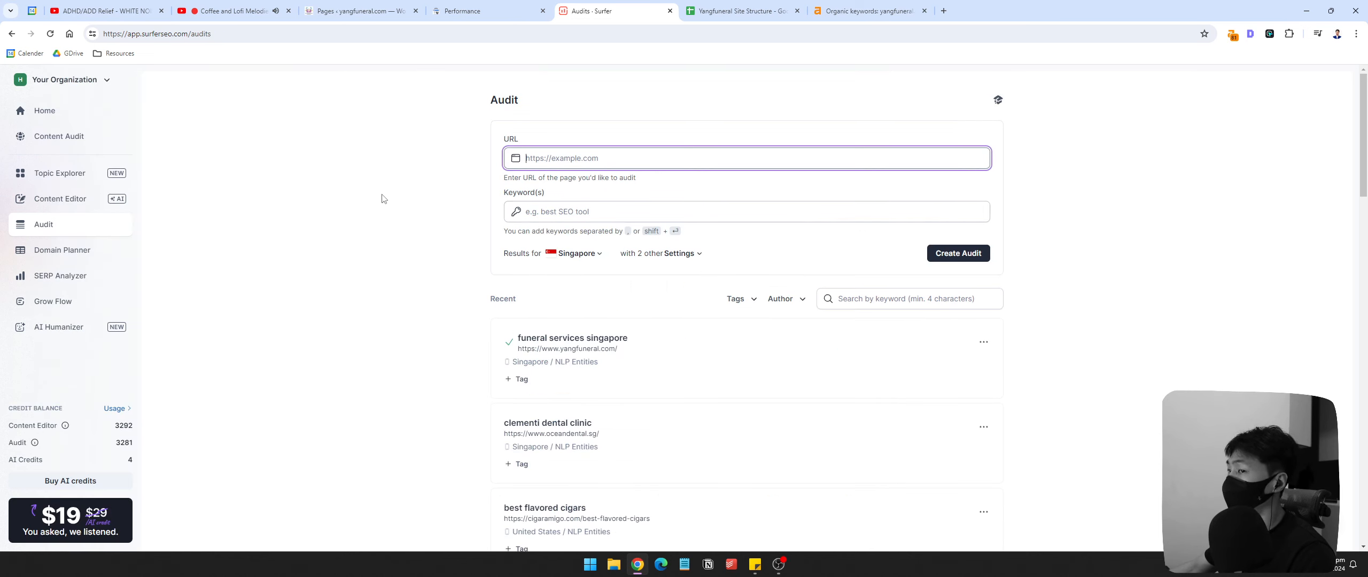
{"action": "left_click", "coordinate": [78, 205]}
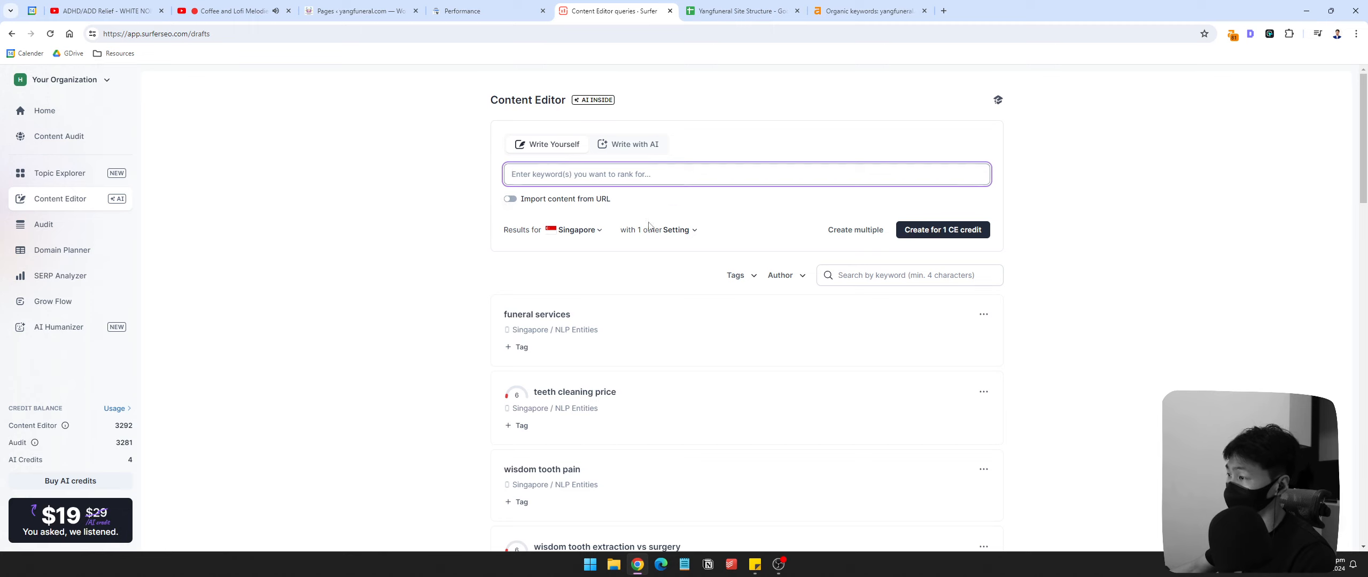
{"action": "left_click", "coordinate": [567, 174]}
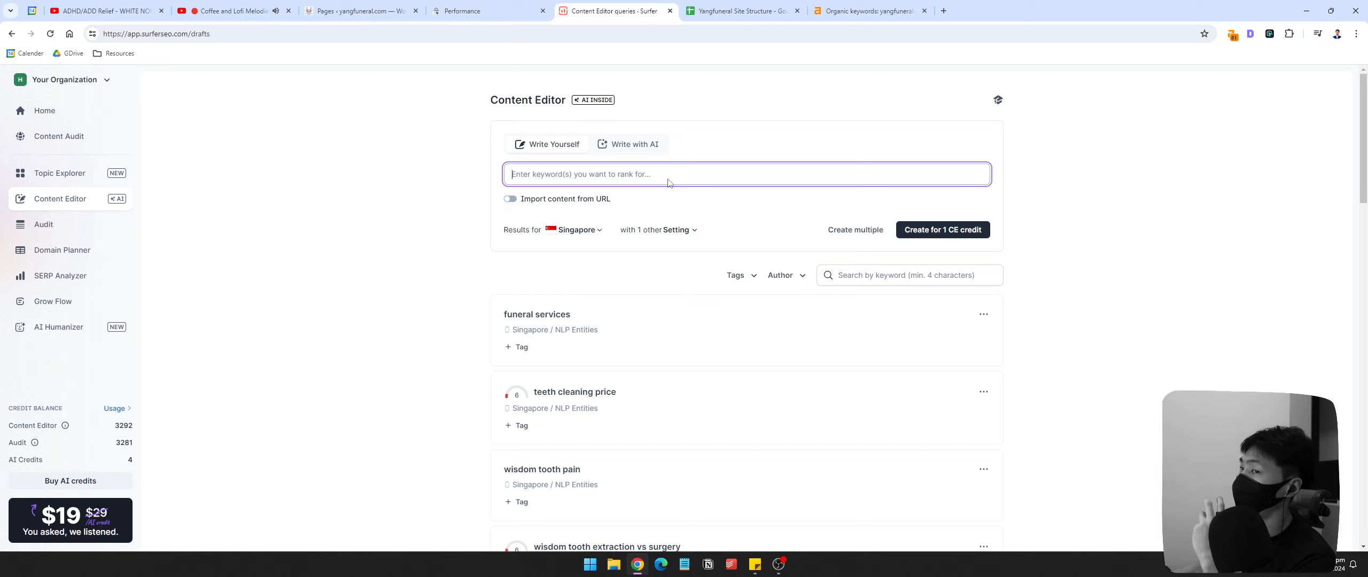
{"action": "left_click", "coordinate": [510, 199]}
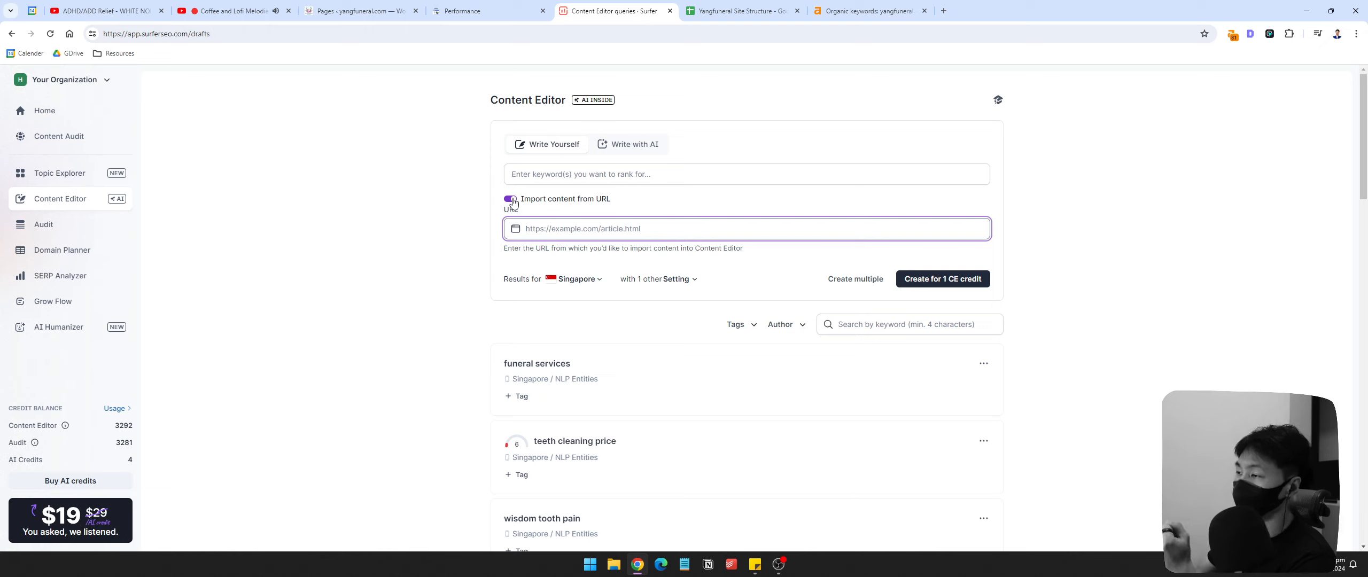
{"action": "left_click", "coordinate": [508, 214]}
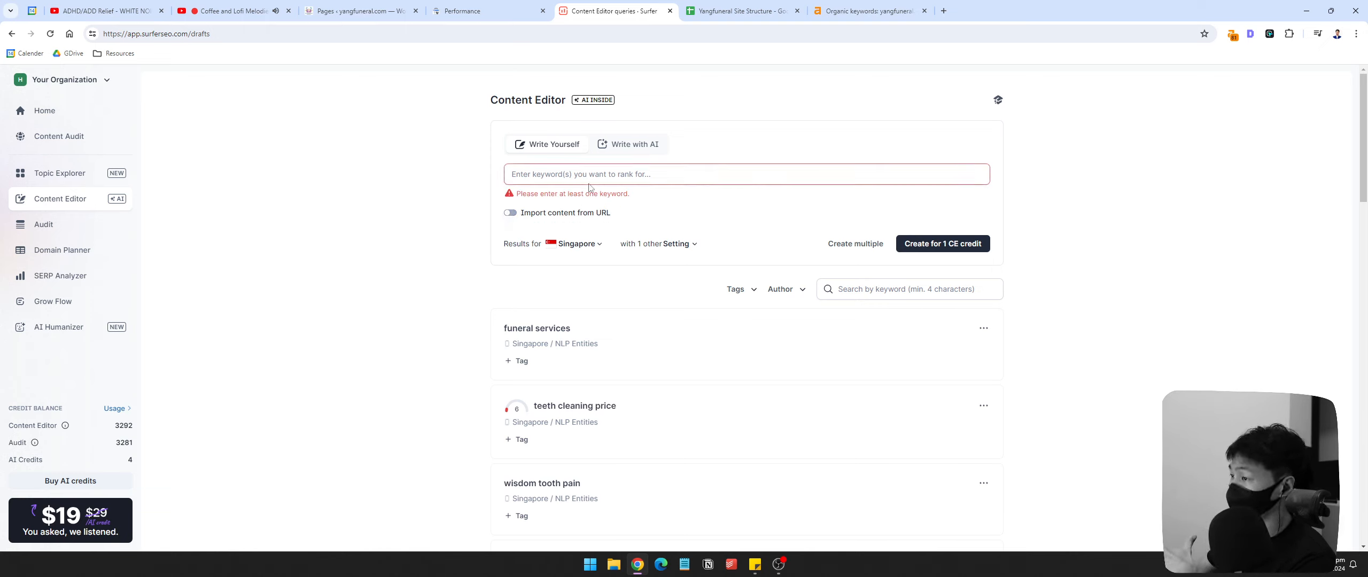
{"action": "left_click", "coordinate": [619, 181]}
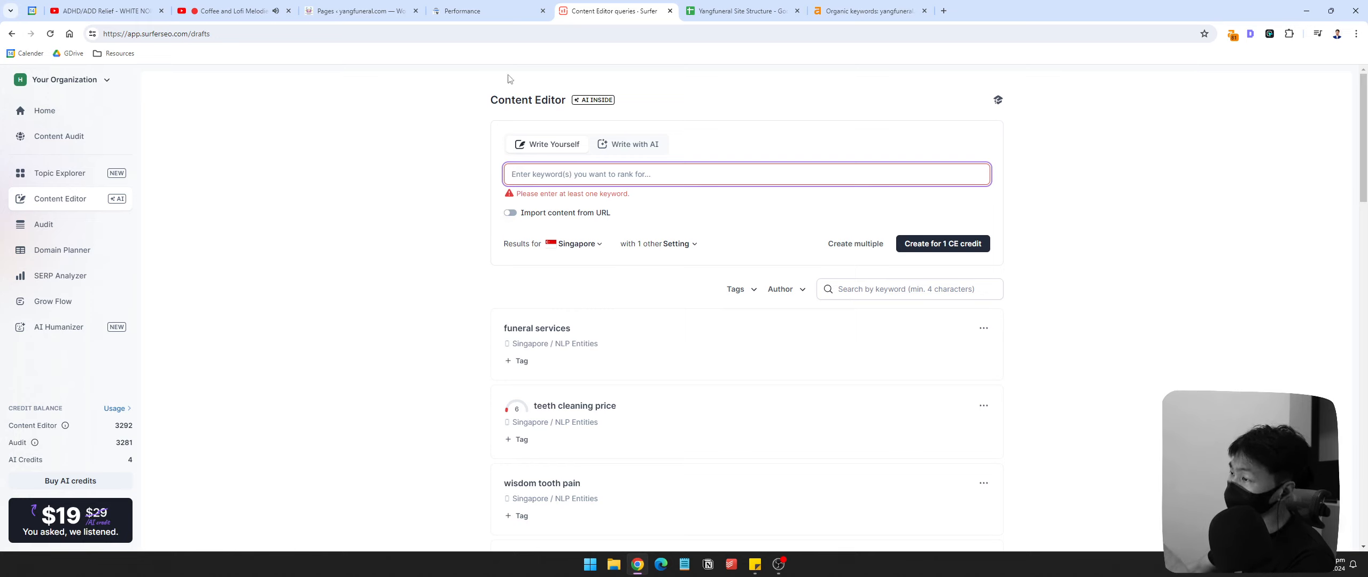
Step: Copy the homepage keyword from the site structure spreadsheet and add "funeral services singapore" as the Content Editor keyword
{"action": "left_click", "coordinate": [738, 11]}
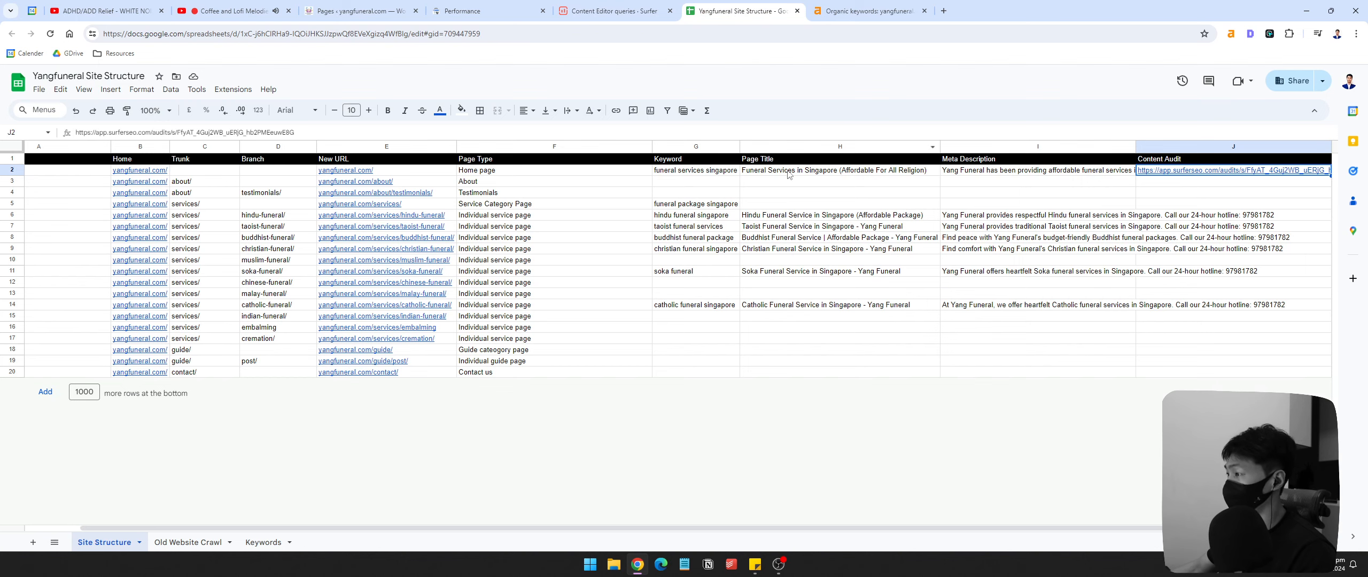
{"action": "left_click", "coordinate": [711, 171]}
{"action": "key", "text": "ctrl+c"}
{"action": "left_click", "coordinate": [642, 11]}
{"action": "left_click", "coordinate": [619, 178]}
{"action": "key", "text": "ctrl+v"}
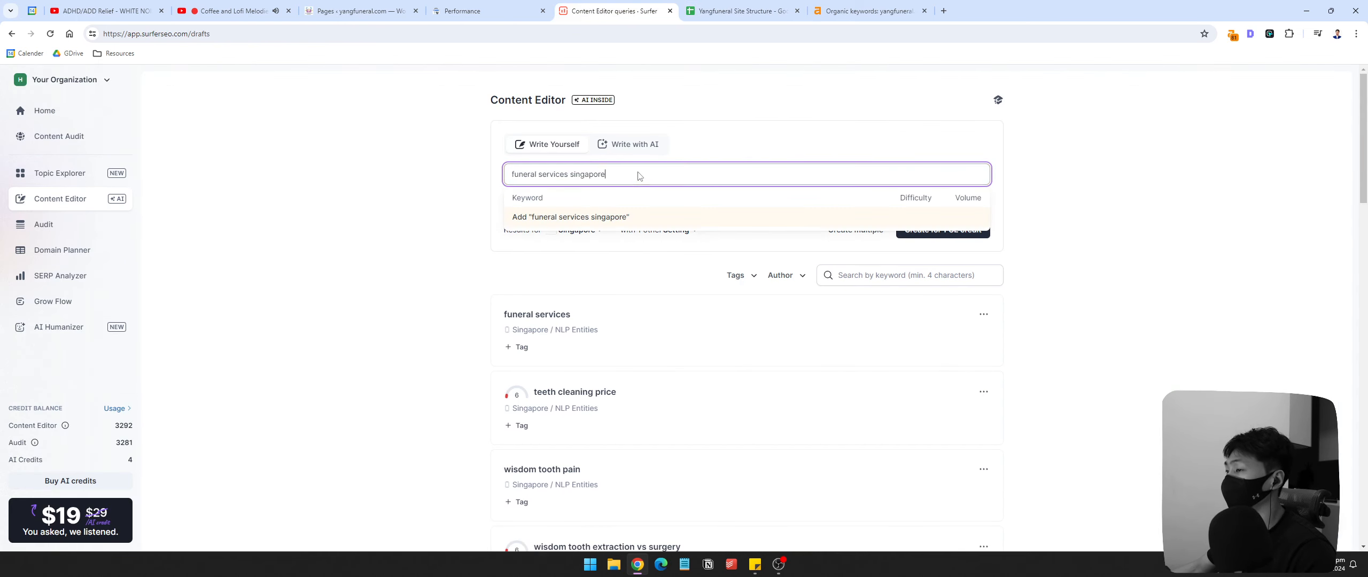
{"action": "key", "text": "Return"}
{"action": "left_click", "coordinate": [690, 169]}
{"action": "left_click", "coordinate": [455, 186]}
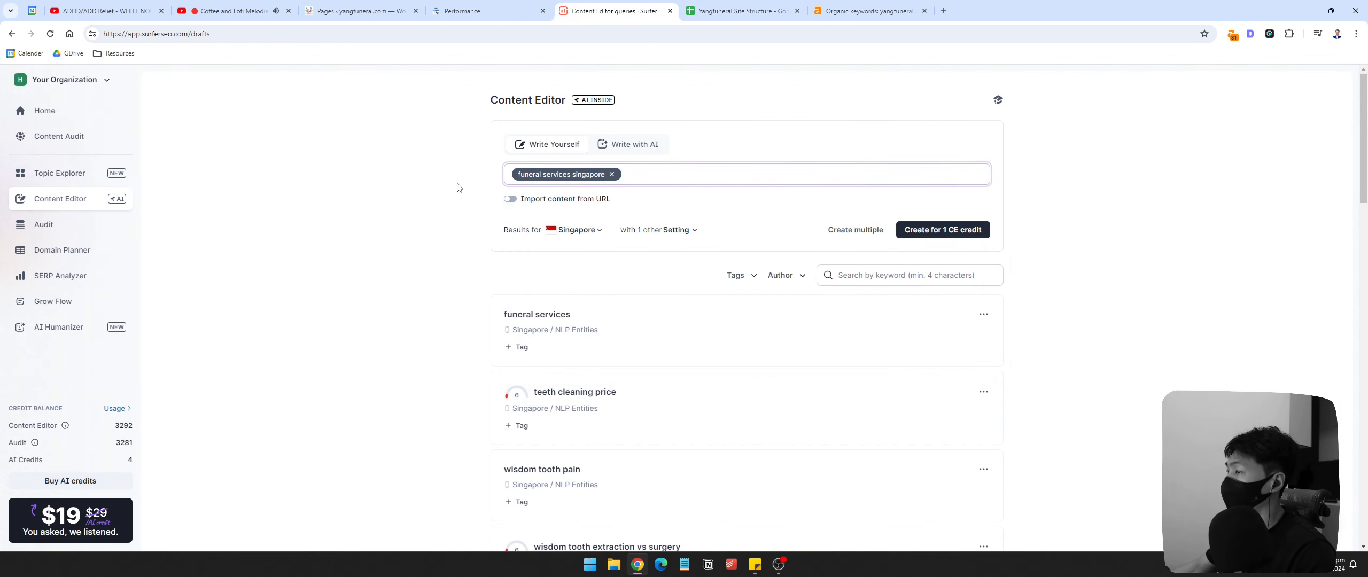
{"action": "left_click", "coordinate": [527, 201]}
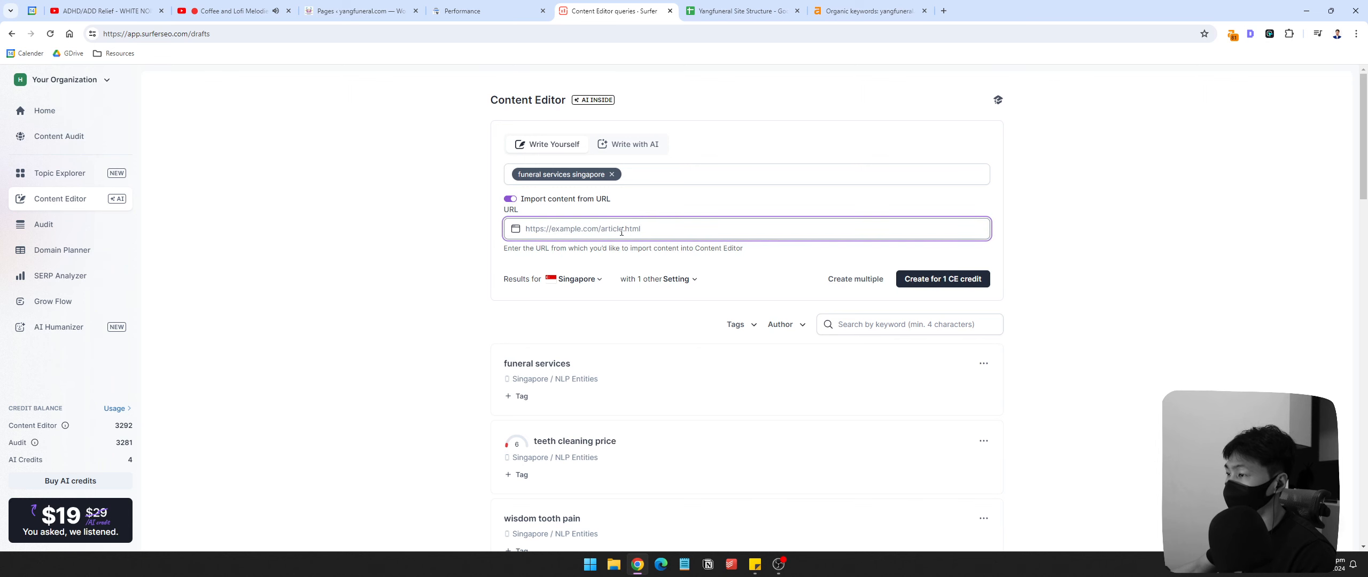
{"action": "left_click", "coordinate": [345, 8]}
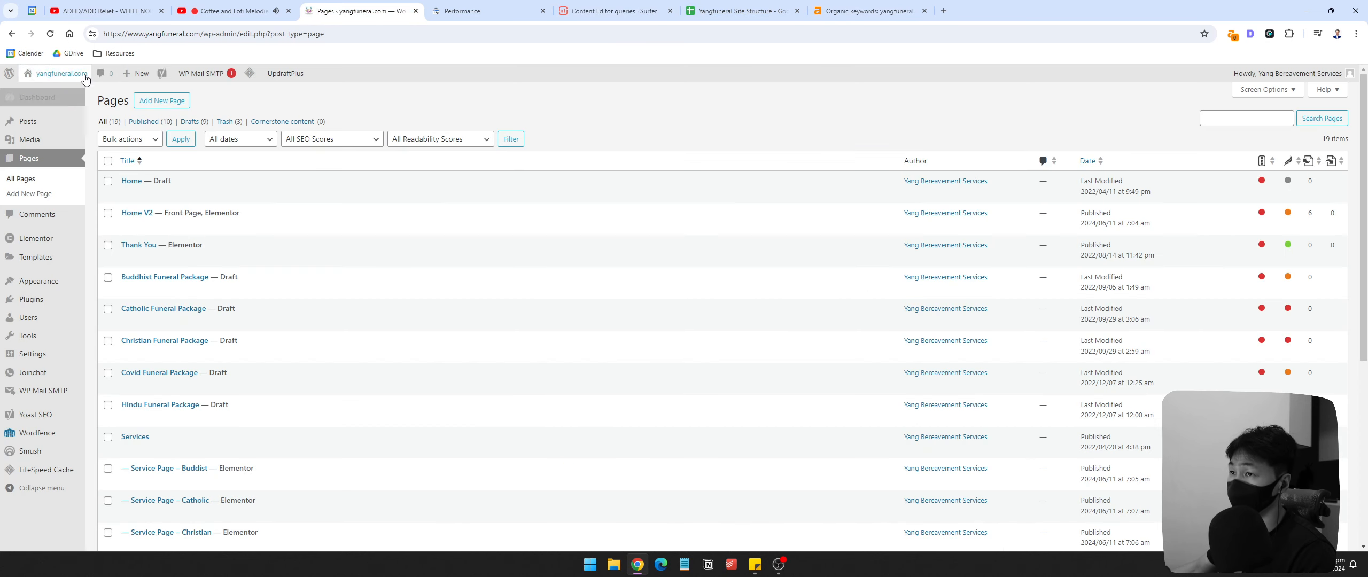
{"action": "mouse_move", "coordinate": [53, 74]}
{"action": "right_click", "coordinate": [44, 95]}
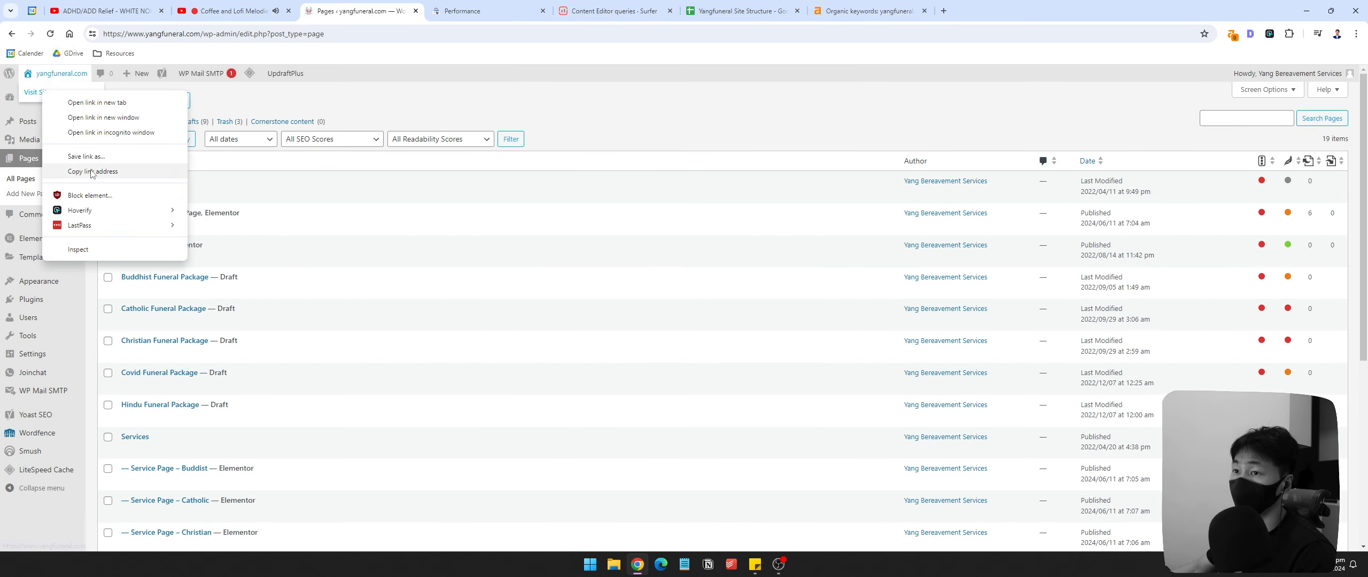
{"action": "left_click", "coordinate": [92, 172]}
{"action": "left_click", "coordinate": [609, 12]}
{"action": "key", "text": "ctrl+v"}
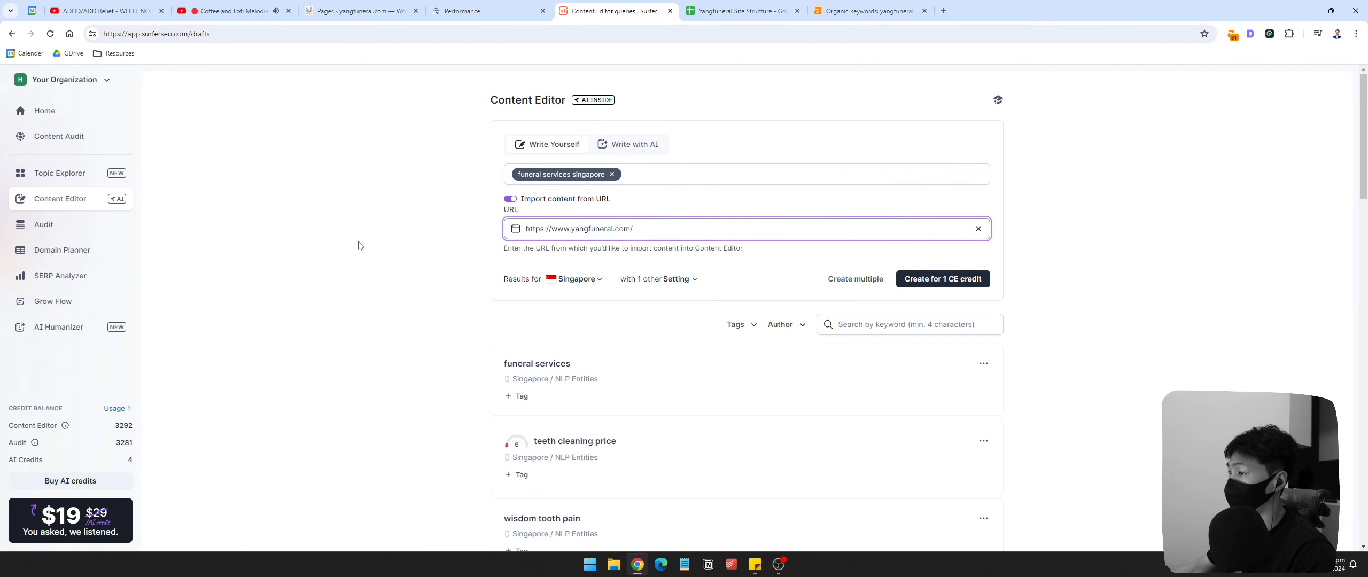
{"action": "left_click", "coordinate": [674, 279]}
{"action": "left_click", "coordinate": [353, 311]}
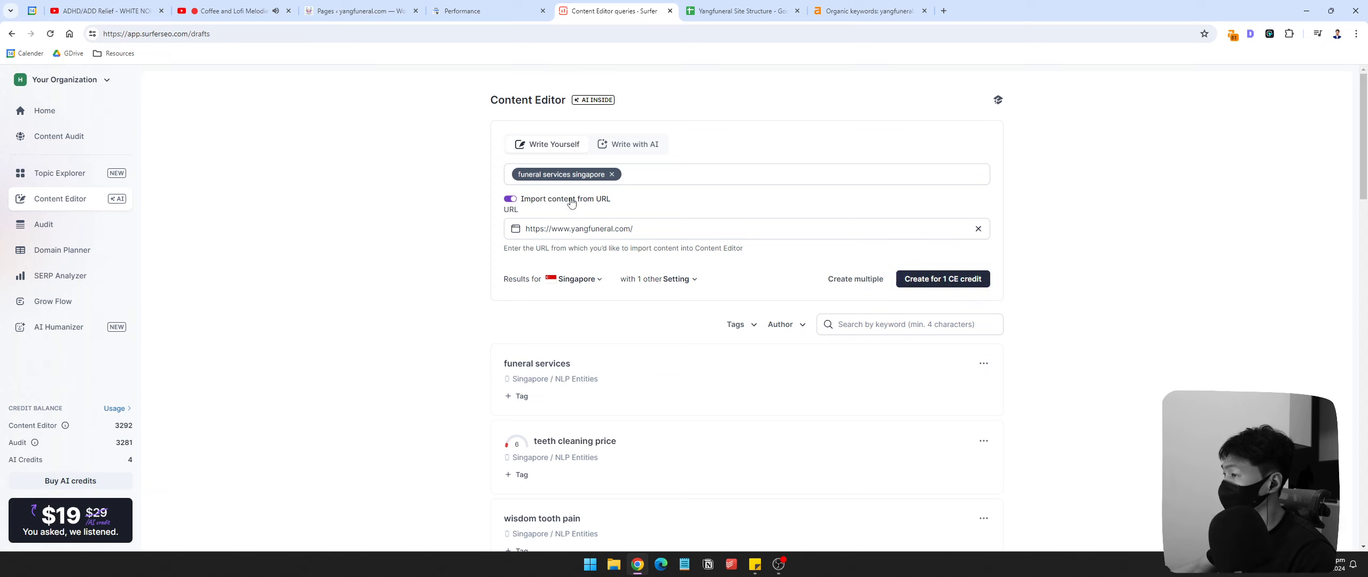
Step: Create the "funeral services singapore" Content Editor for 1 CE credit
{"action": "left_click", "coordinate": [957, 286]}
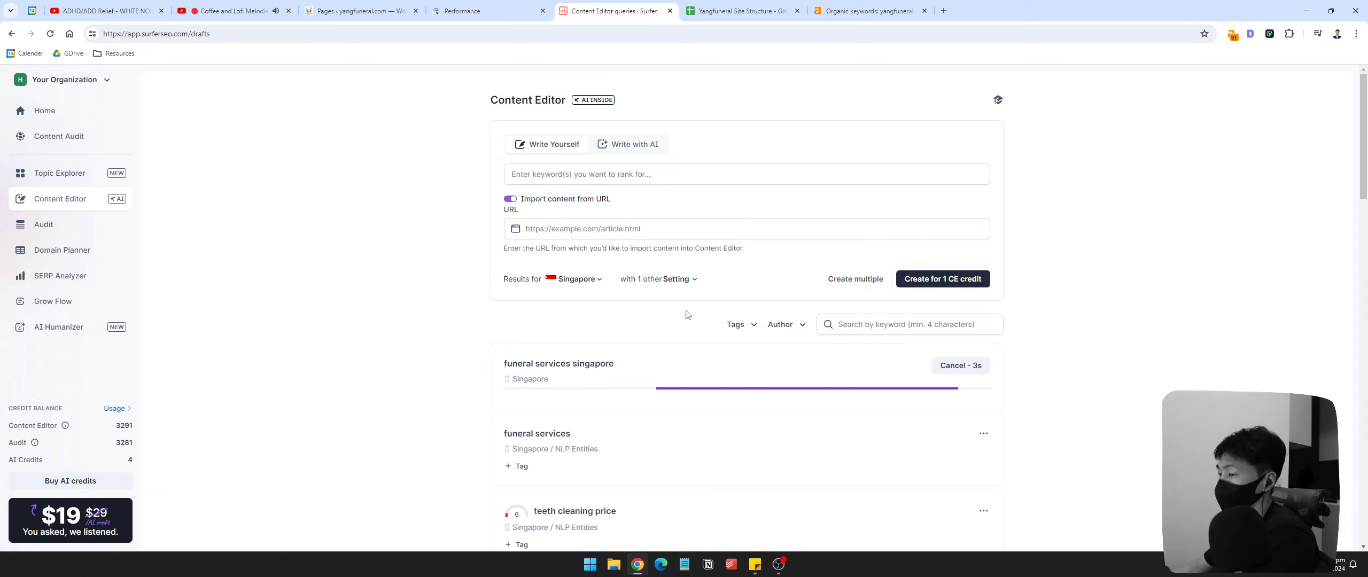
{"action": "left_click", "coordinate": [358, 7]}
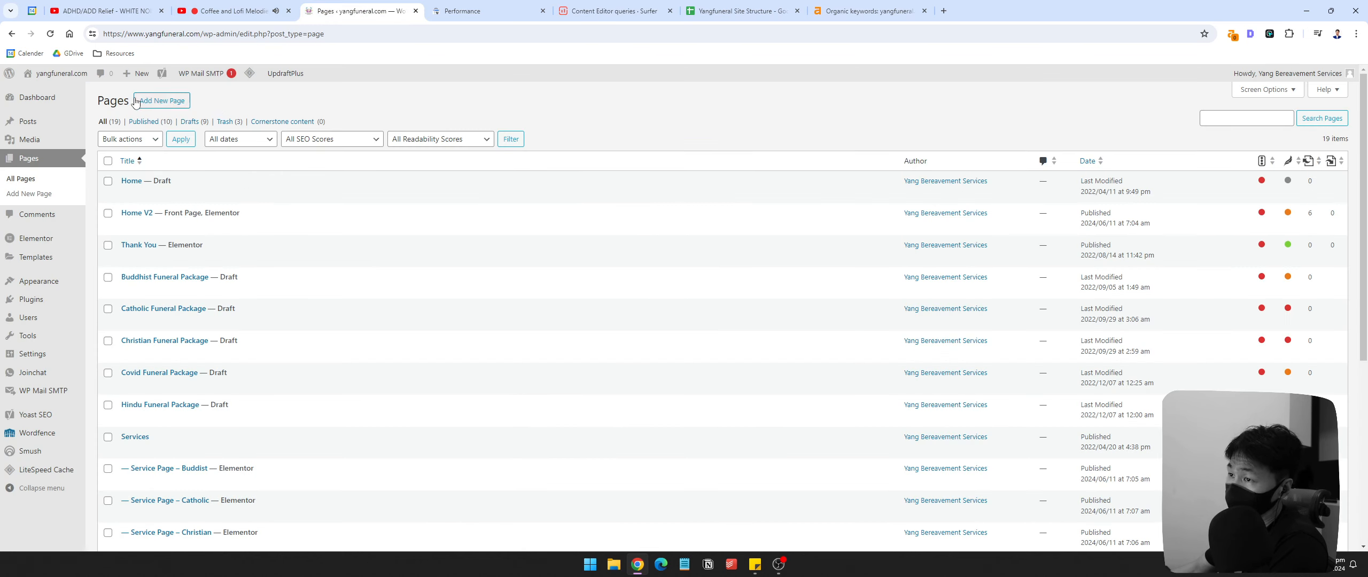
{"action": "left_click", "coordinate": [580, 15]}
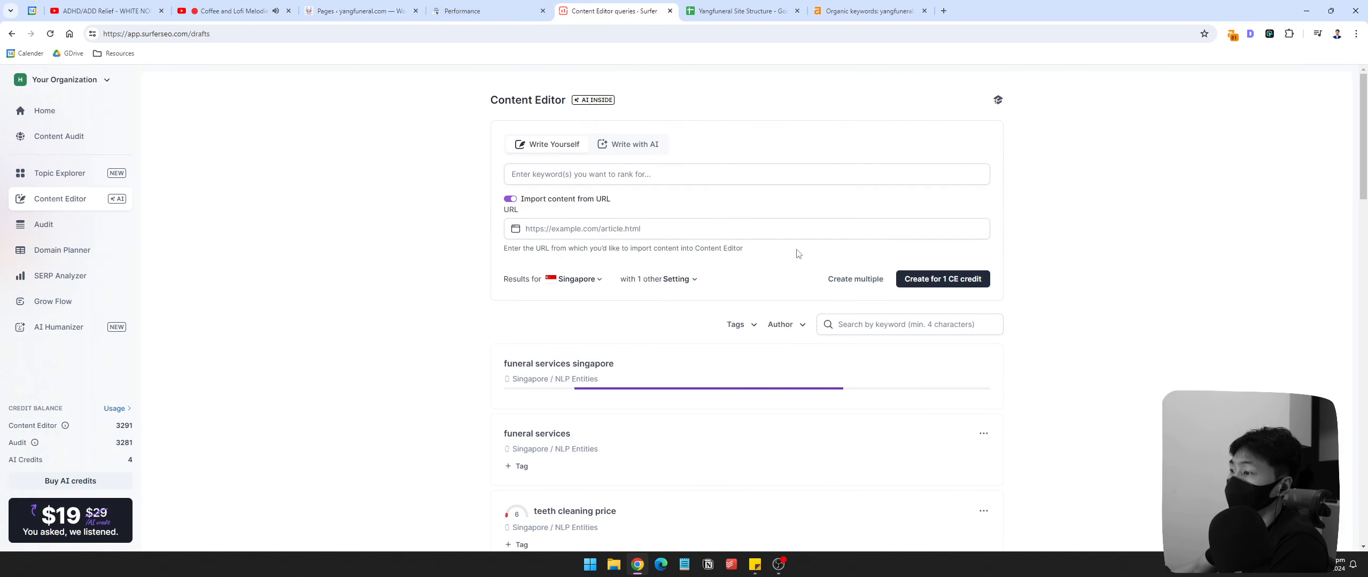
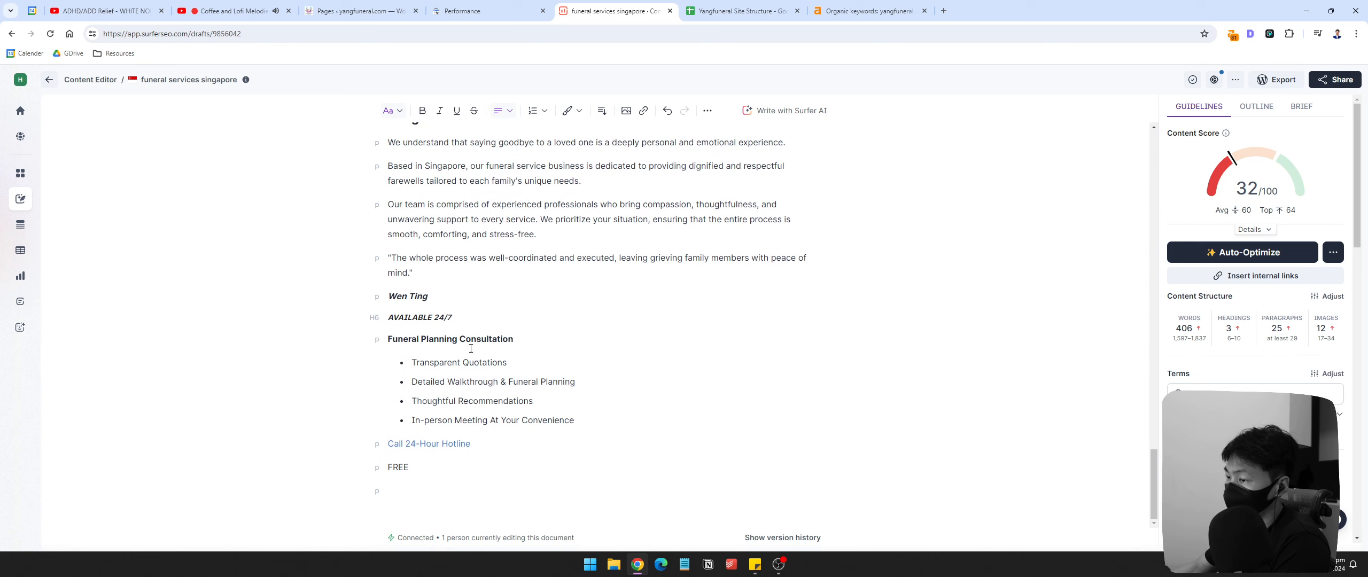
Step: Remove the logo image at the start of the imported content and turn the empty bullet beneath it into plain text
{"action": "scroll", "coordinate": [427, 451], "scroll_direction": "up", "scroll_amount": 4}
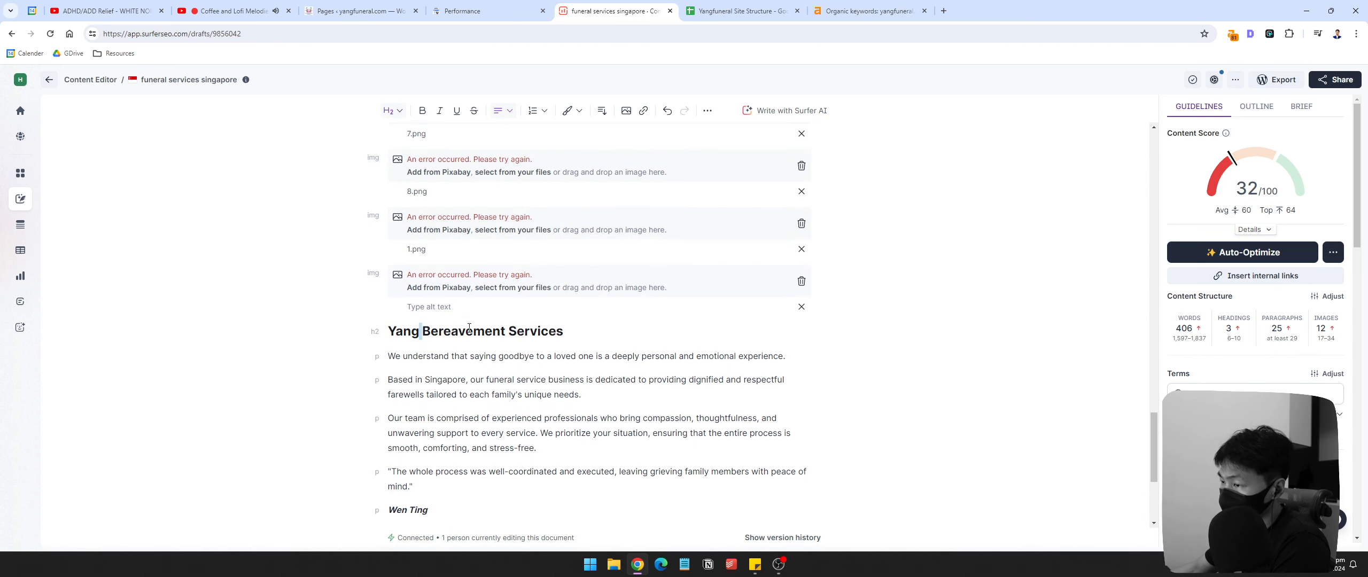
{"action": "key", "text": "shift+End"}
{"action": "key", "text": "ctrl+k"}
{"action": "left_click", "coordinate": [915, 367]}
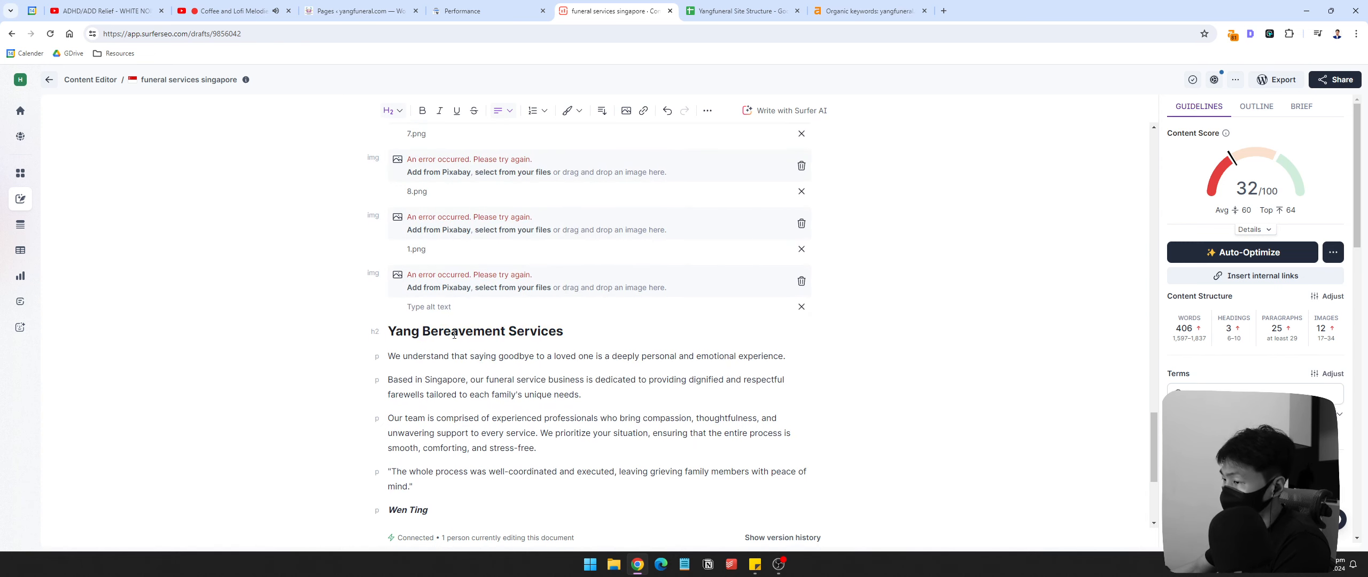
{"action": "scroll", "coordinate": [455, 334], "scroll_direction": "up", "scroll_amount": 15}
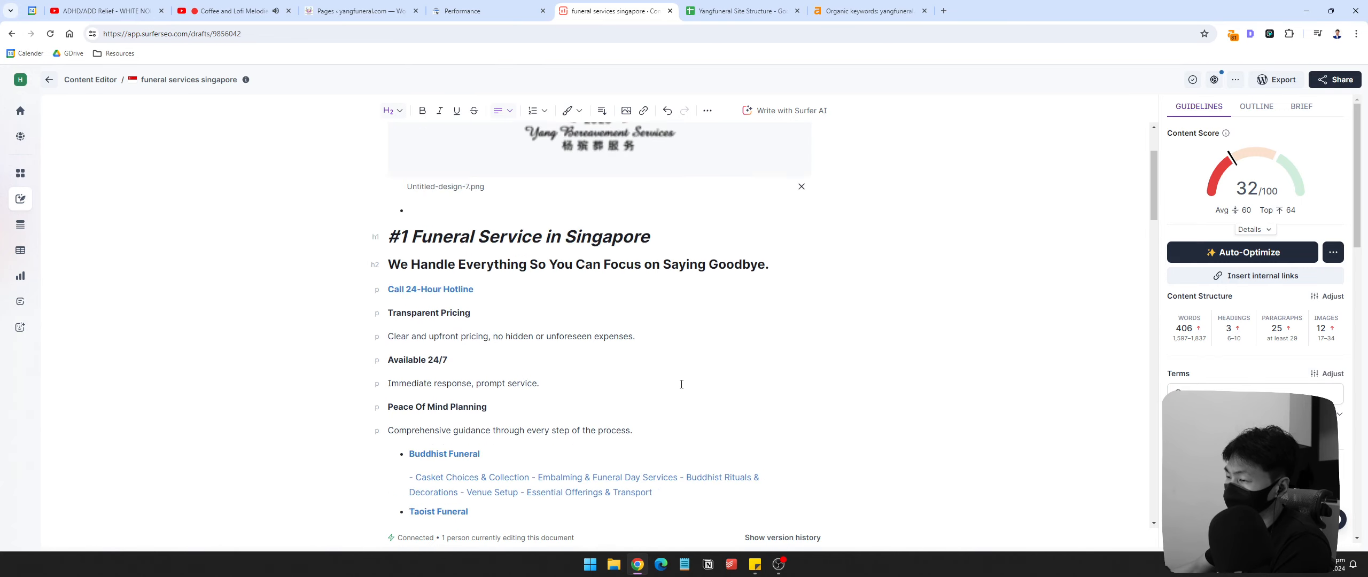
{"action": "scroll", "coordinate": [682, 389], "scroll_direction": "up", "scroll_amount": 3}
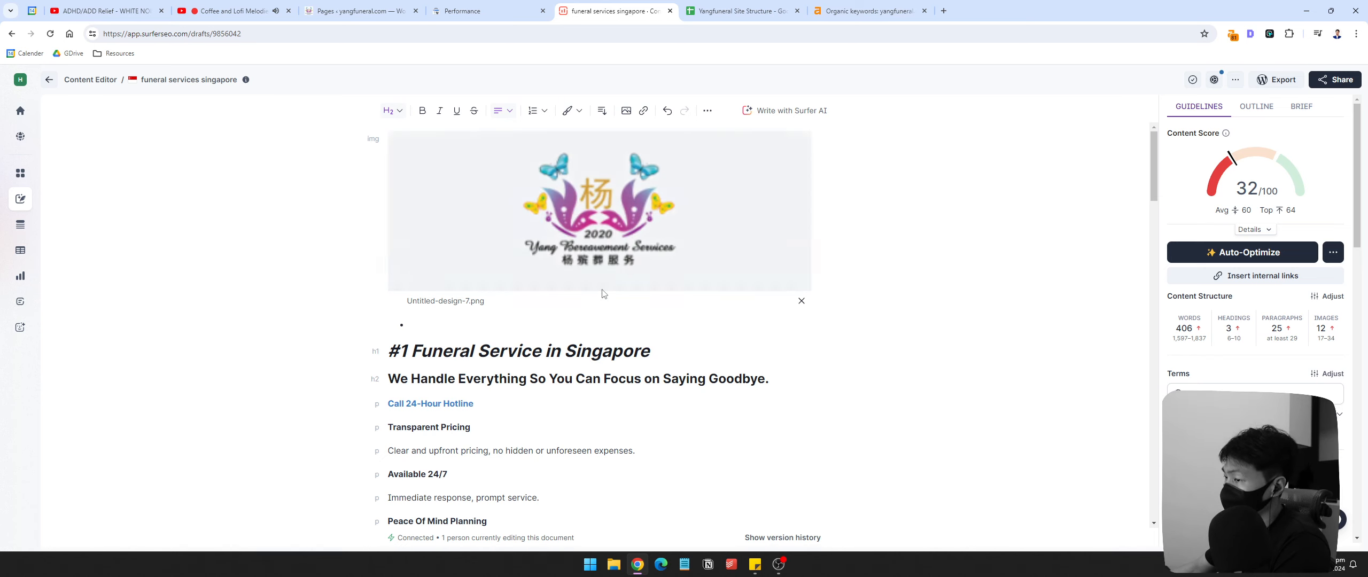
{"action": "left_click", "coordinate": [801, 300]}
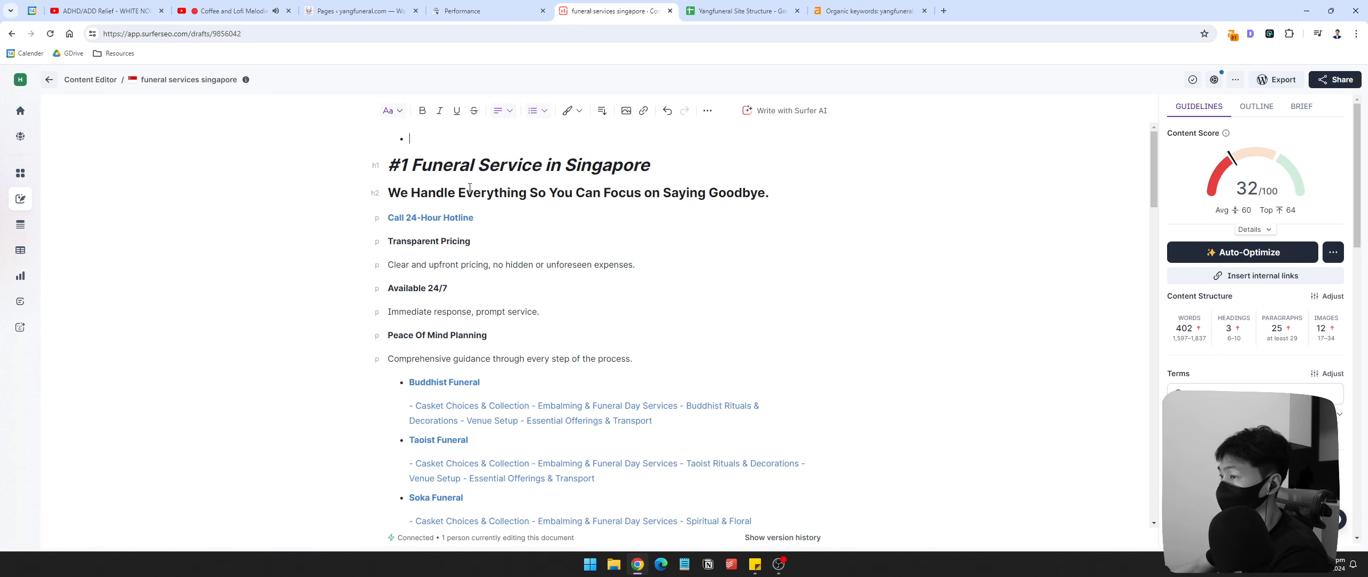
{"action": "key", "text": "BackSpace"}
{"action": "left_click", "coordinate": [699, 201]}
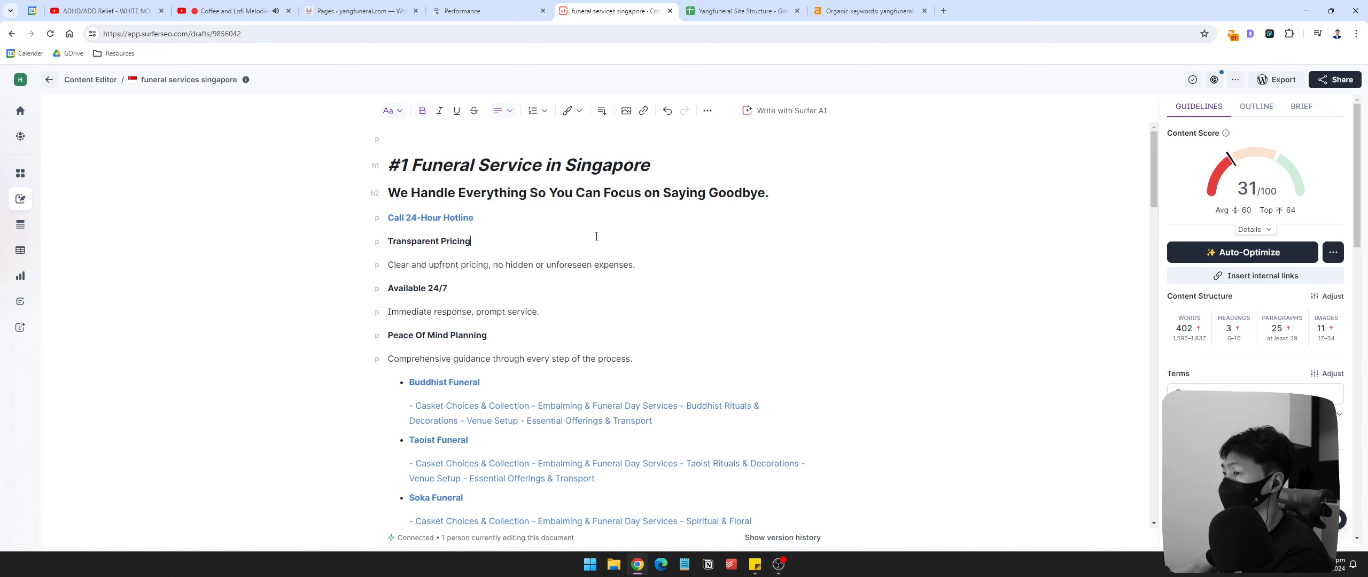
Step: Review the imported headline, benefit lines and funeral package list in the draft
{"action": "triple_click", "coordinate": [578, 264]}
{"action": "left_click", "coordinate": [586, 290]}
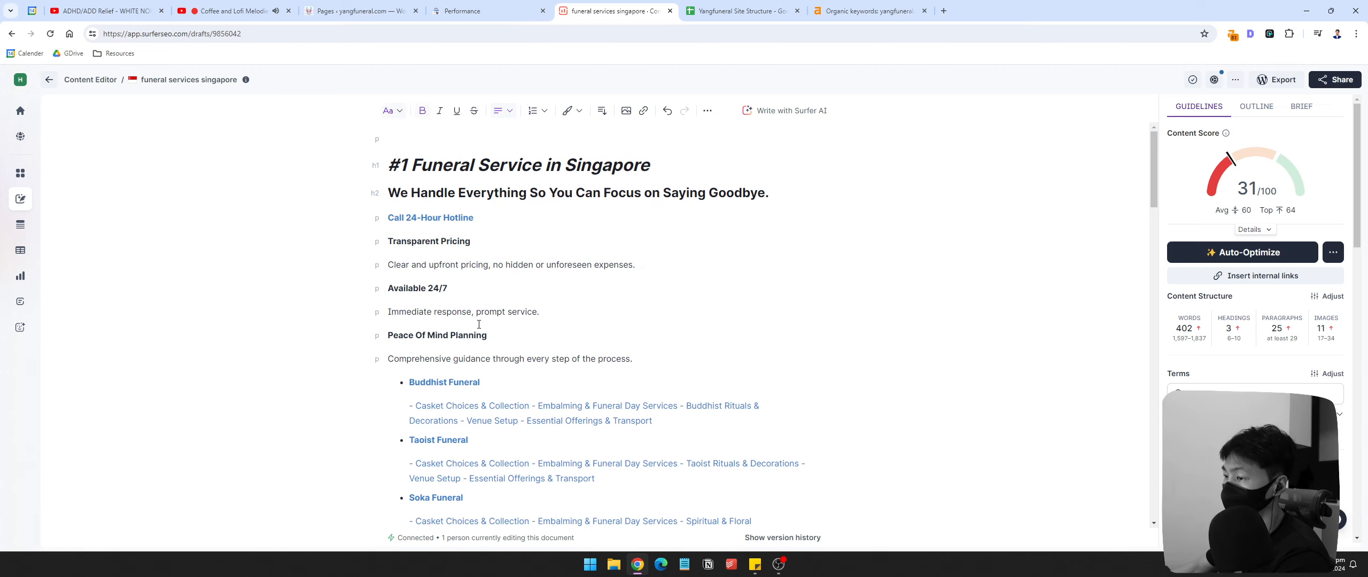
{"action": "scroll", "coordinate": [479, 324], "scroll_direction": "down", "scroll_amount": 1}
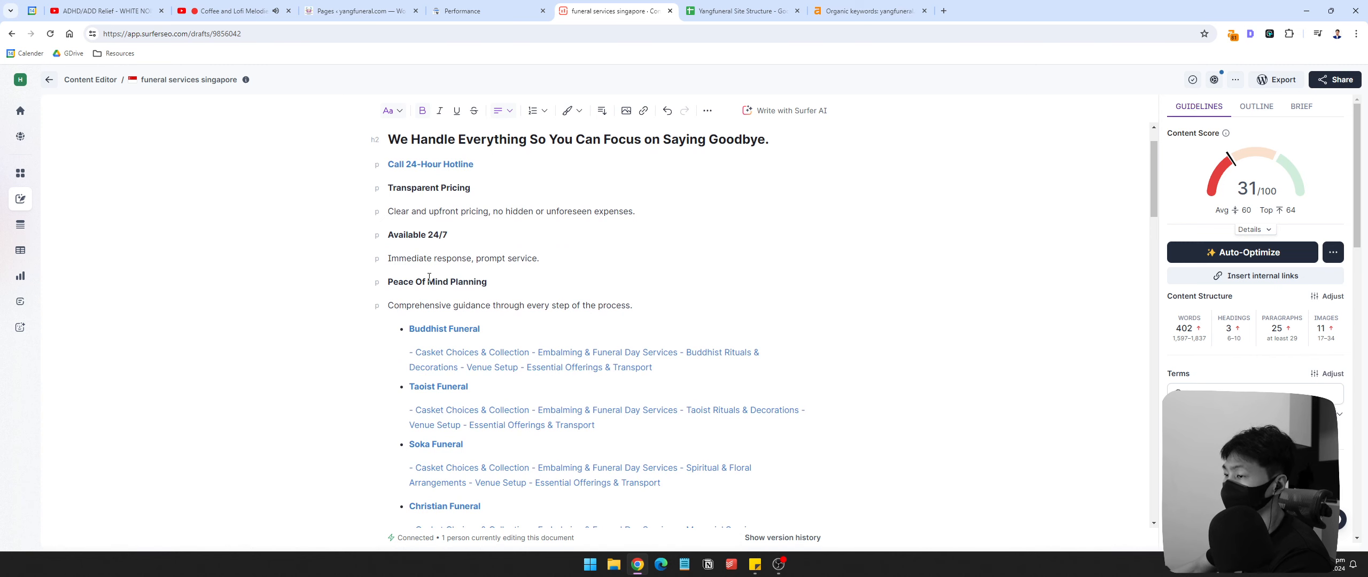
{"action": "scroll", "coordinate": [429, 277], "scroll_direction": "down", "scroll_amount": 4}
{"action": "scroll", "coordinate": [562, 307], "scroll_direction": "up", "scroll_amount": 5}
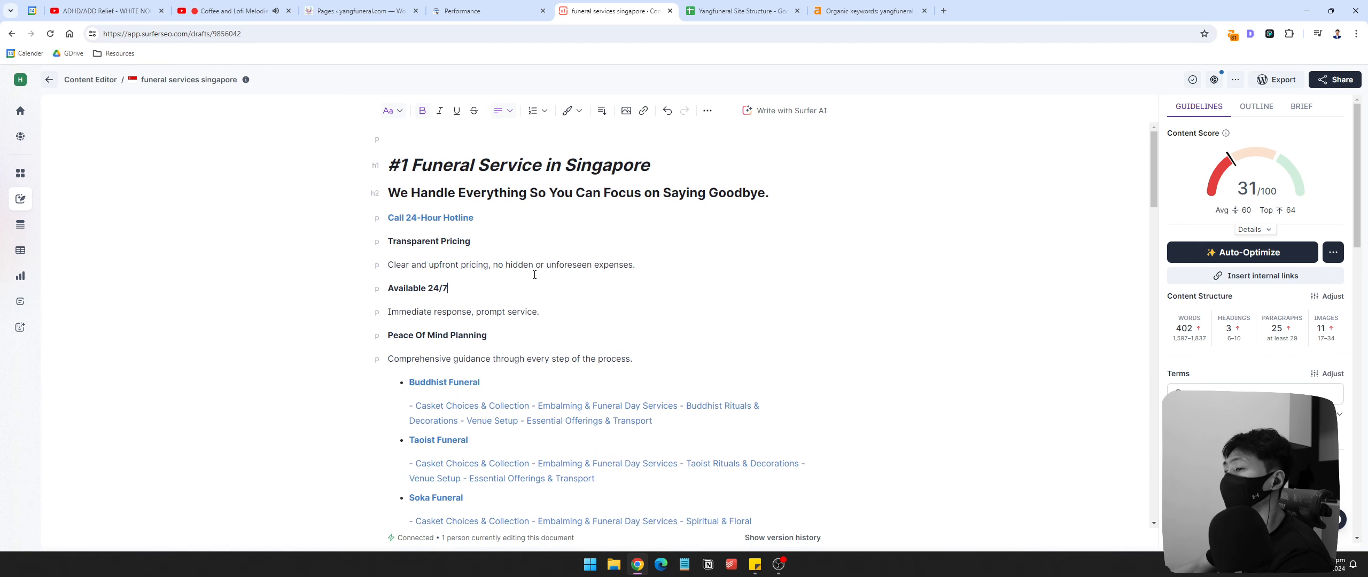
{"action": "left_click_drag", "start_coordinate": [391, 165], "coordinate": [663, 353]}
{"action": "left_click", "coordinate": [663, 355]}
Step: Open the live Yang Funeral homepage from WordPress and move the Content Editor's browser tab next to it
{"action": "left_click", "coordinate": [375, 16]}
{"action": "mouse_move", "coordinate": [60, 74]}
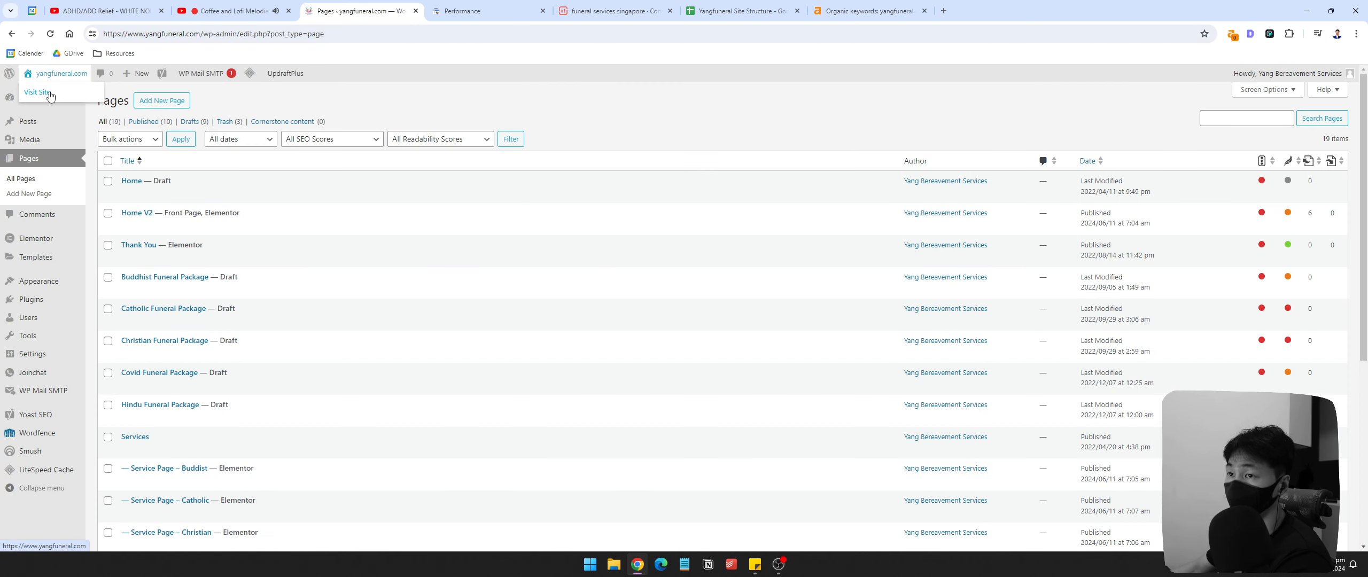
{"action": "left_click", "coordinate": [48, 92]}
{"action": "left_click_drag", "start_coordinate": [614, 17], "coordinate": [536, 15]}
{"action": "left_click", "coordinate": [365, 16]}
Step: Examine the live homepage's "#1 Funeral Service in Singapore" line, main headline and benefit cards for comparison with the draft
{"action": "left_click_drag", "start_coordinate": [415, 276], "coordinate": [957, 345]}
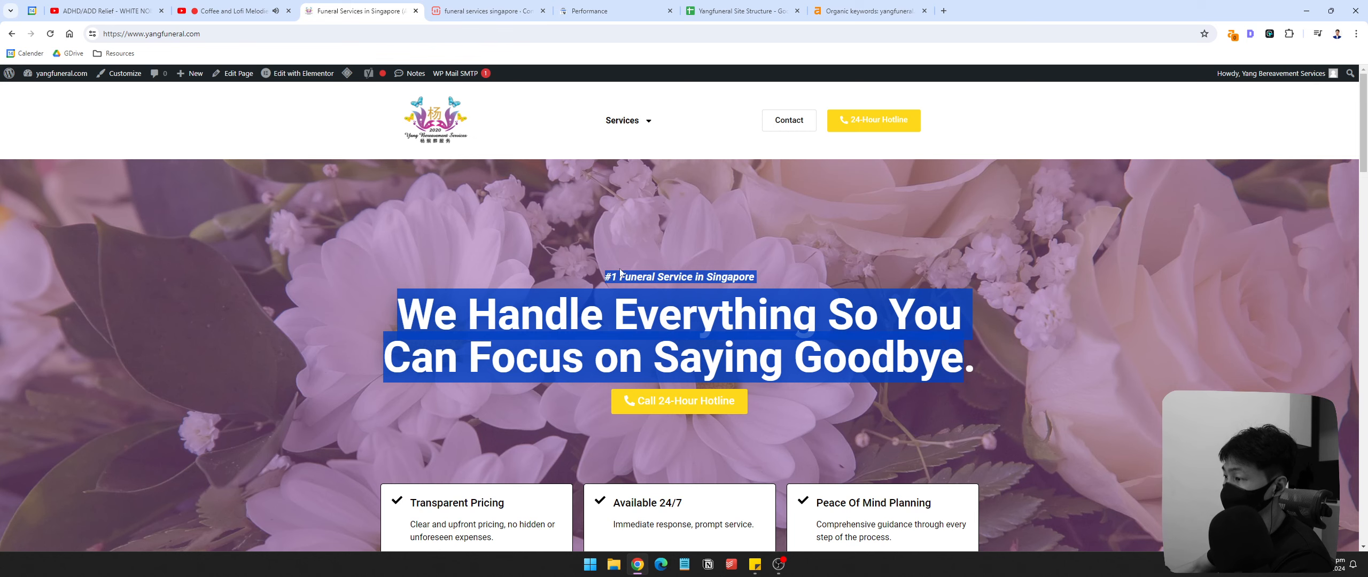
{"action": "left_click", "coordinate": [619, 273]}
{"action": "left_click_drag", "start_coordinate": [857, 288], "coordinate": [947, 356]}
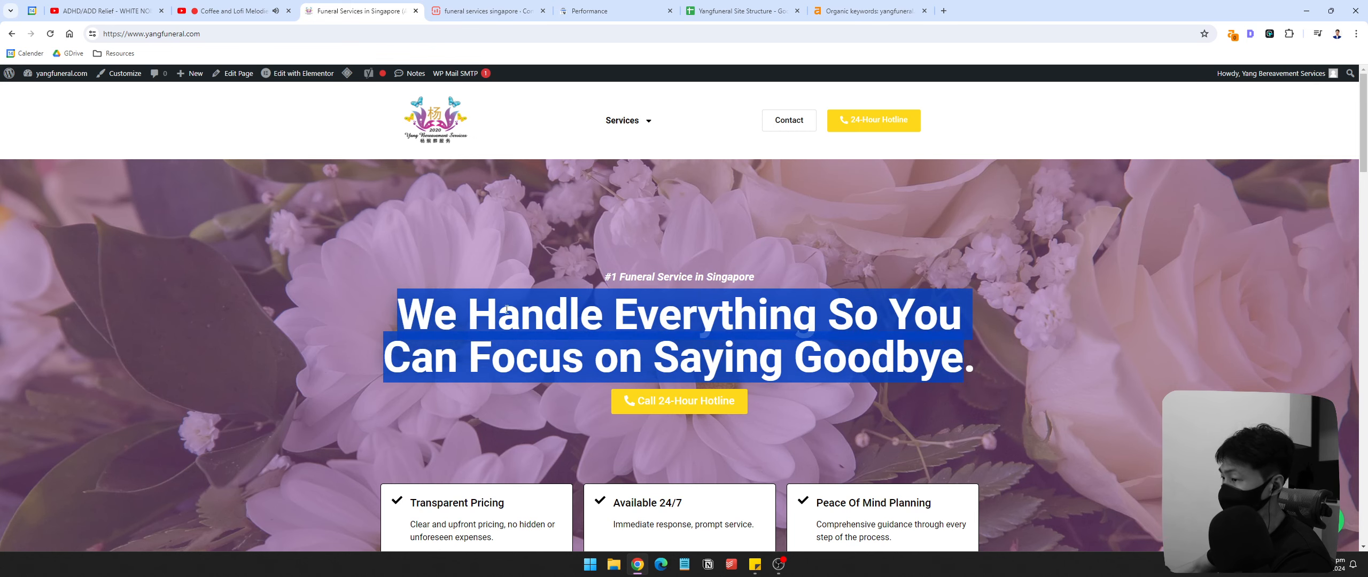
{"action": "left_click_drag", "start_coordinate": [394, 306], "coordinate": [797, 356]}
{"action": "left_click_drag", "start_coordinate": [770, 277], "coordinate": [599, 277]}
{"action": "scroll", "coordinate": [481, 342], "scroll_direction": "down", "scroll_amount": 2}
{"action": "left_click_drag", "start_coordinate": [371, 394], "coordinate": [954, 431]}
{"action": "left_click", "coordinate": [941, 432]}
Step: Return to the Content Editor draft and review its benefit lines, funeral packages, customer testimonials and broken images
{"action": "left_click", "coordinate": [489, 11]}
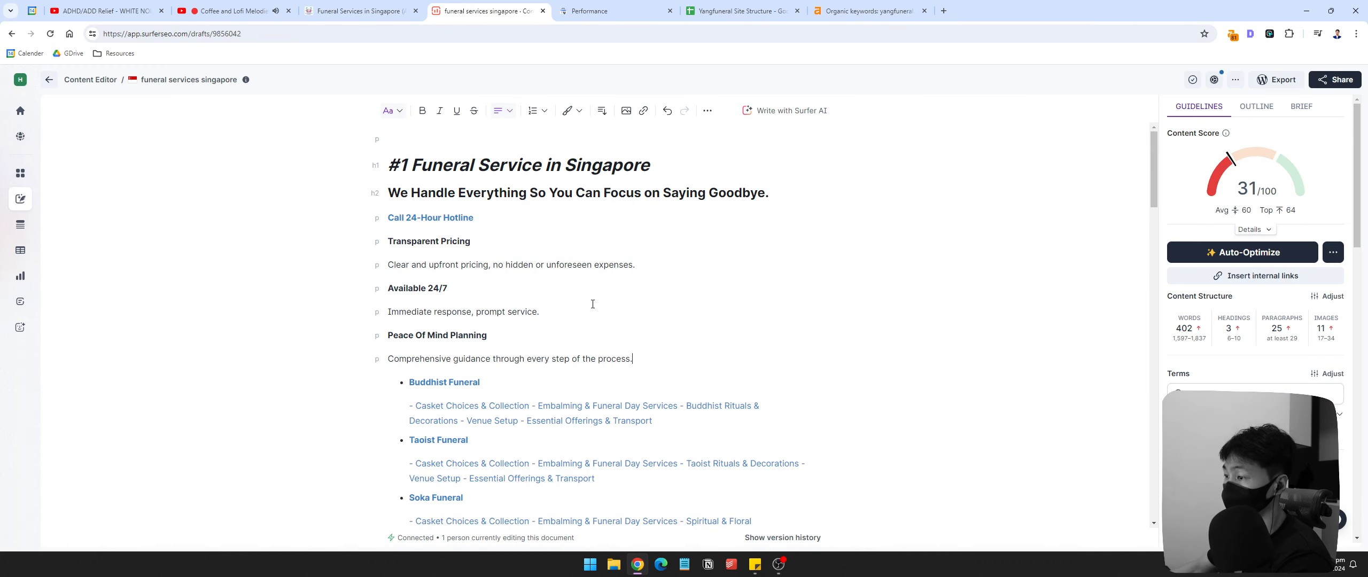
{"action": "left_click_drag", "start_coordinate": [402, 252], "coordinate": [636, 359]}
{"action": "scroll", "coordinate": [458, 283], "scroll_direction": "down", "scroll_amount": 3}
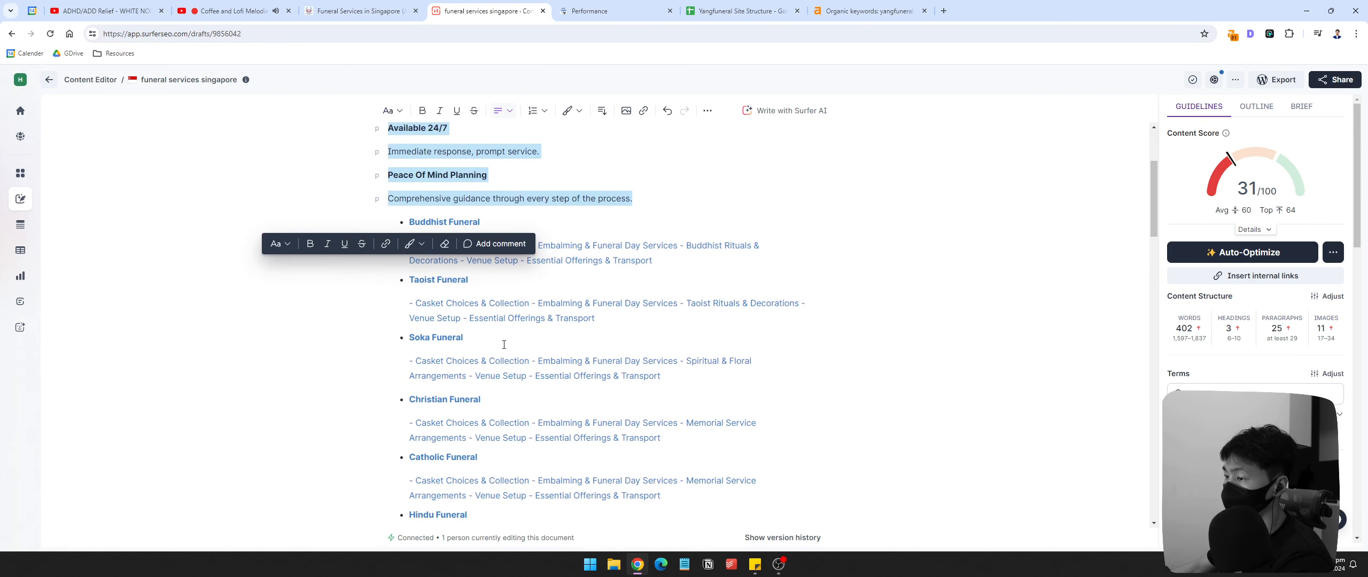
{"action": "scroll", "coordinate": [547, 264], "scroll_direction": "down", "scroll_amount": 6}
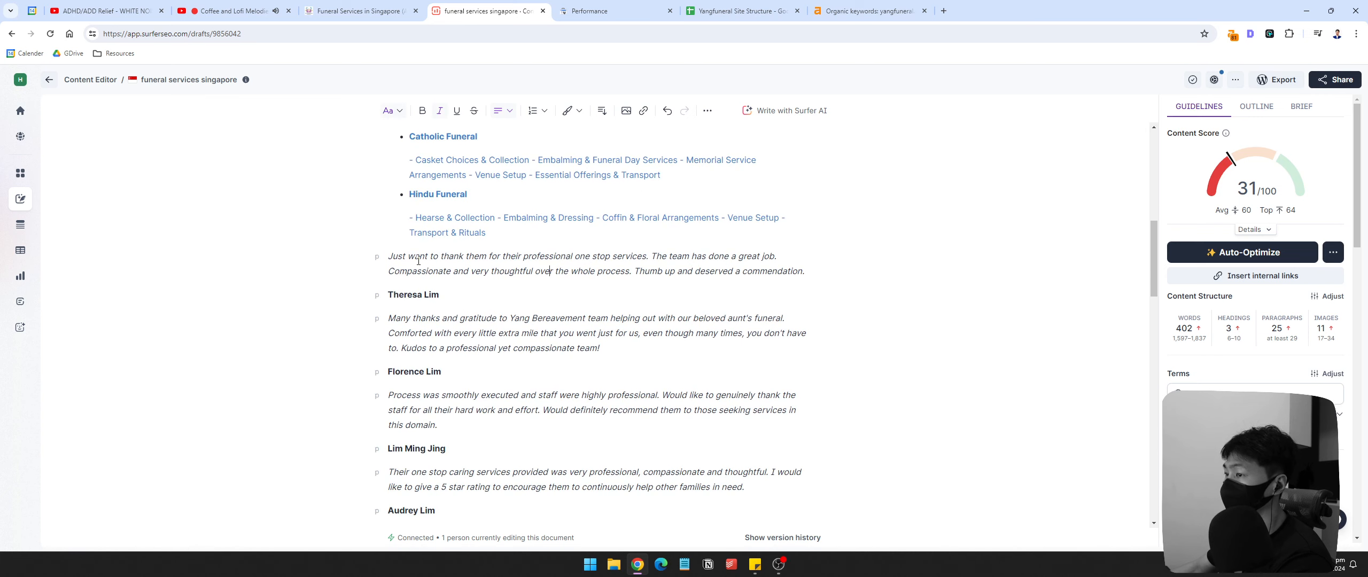
{"action": "left_click_drag", "start_coordinate": [401, 253], "coordinate": [796, 398]}
{"action": "scroll", "coordinate": [796, 398], "scroll_direction": "down", "scroll_amount": 5}
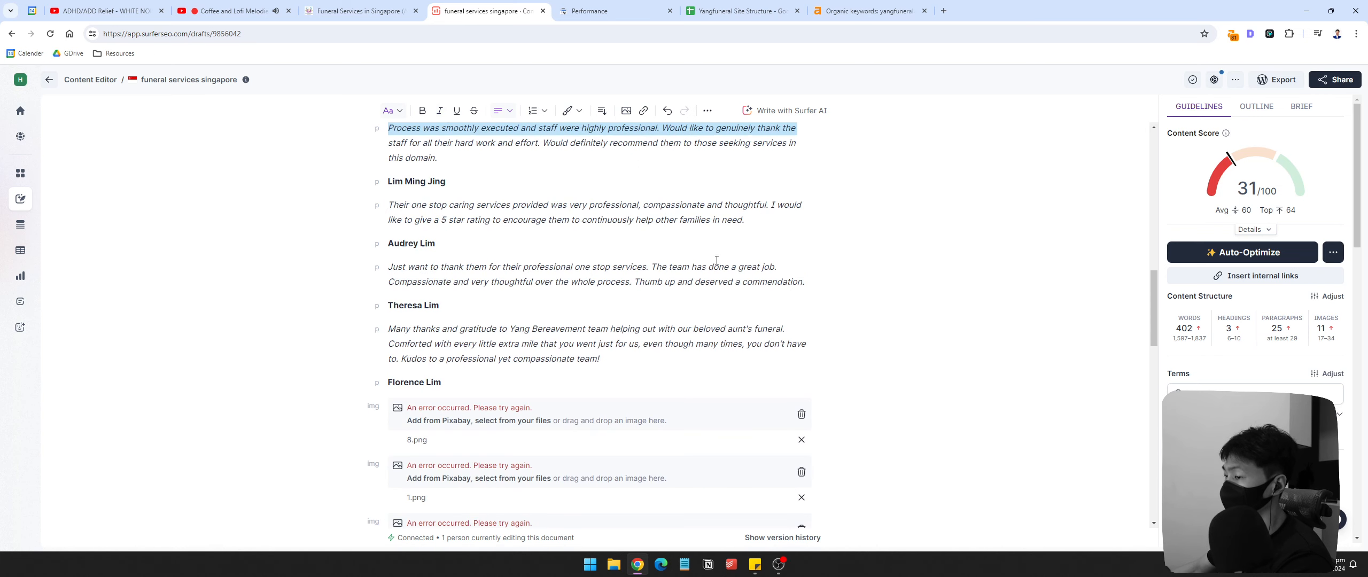
{"action": "left_click", "coordinate": [508, 249]}
{"action": "left_click_drag", "start_coordinate": [509, 249], "coordinate": [481, 382]}
{"action": "scroll", "coordinate": [481, 382], "scroll_direction": "down", "scroll_amount": 3}
{"action": "left_click", "coordinate": [486, 168]}
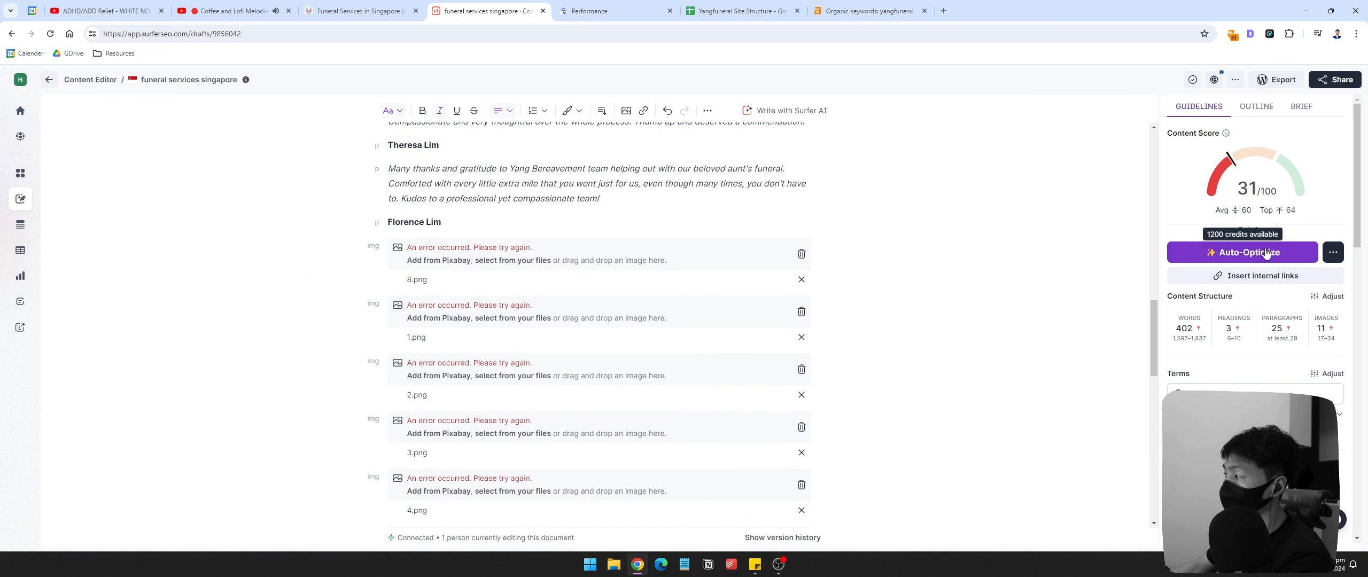
{"action": "scroll", "coordinate": [479, 234], "scroll_direction": "up", "scroll_amount": 5}
{"action": "left_click_drag", "start_coordinate": [420, 234], "coordinate": [621, 373]}
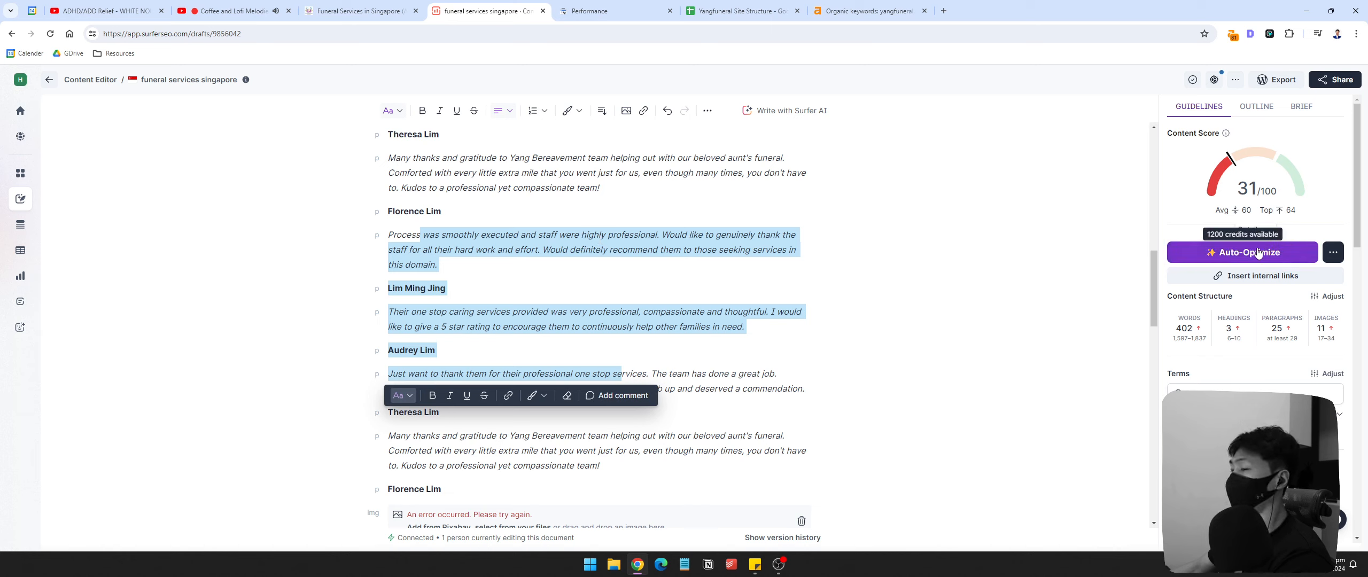
{"action": "left_click", "coordinate": [506, 292]}
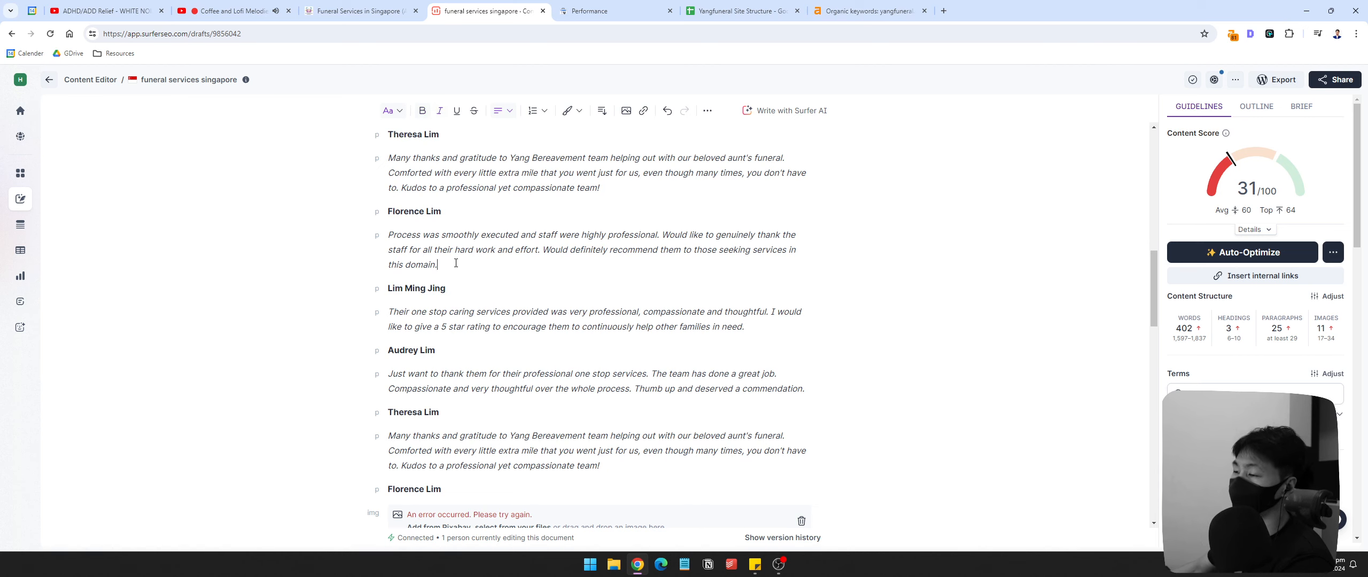
Step: Compare the draft's "Yang Bereavement Services" section with the same section on the live homepage
{"action": "scroll", "coordinate": [357, 321], "scroll_direction": "up", "scroll_amount": 3}
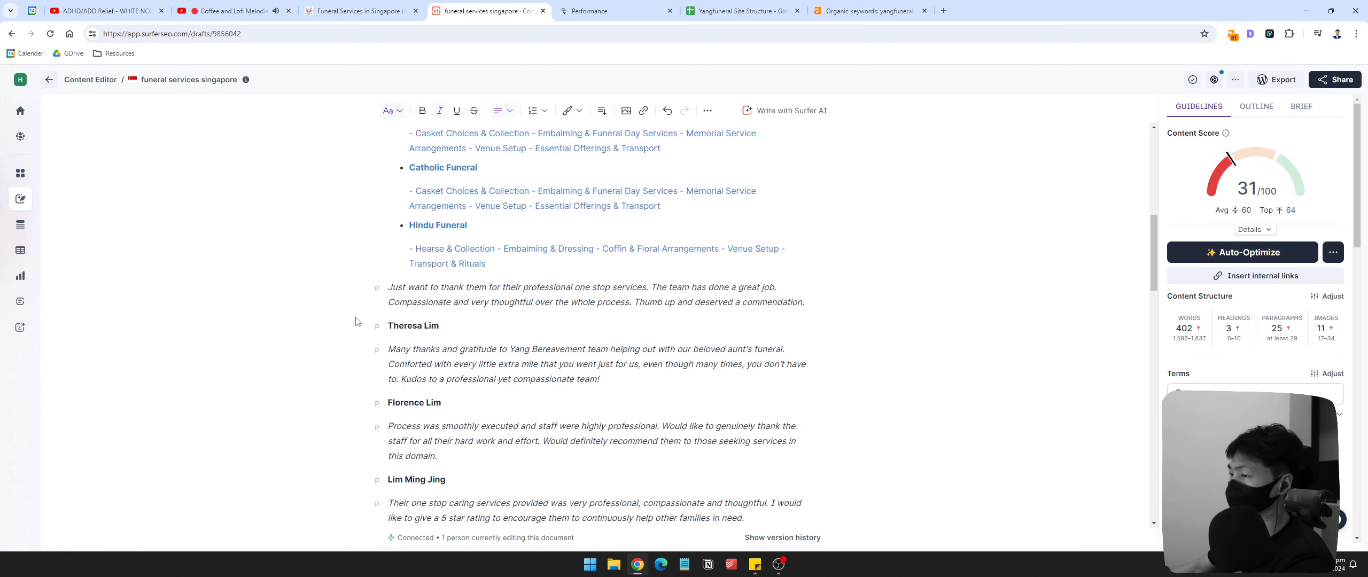
{"action": "scroll", "coordinate": [357, 321], "scroll_direction": "up", "scroll_amount": 1}
{"action": "scroll", "coordinate": [733, 267], "scroll_direction": "down", "scroll_amount": 8}
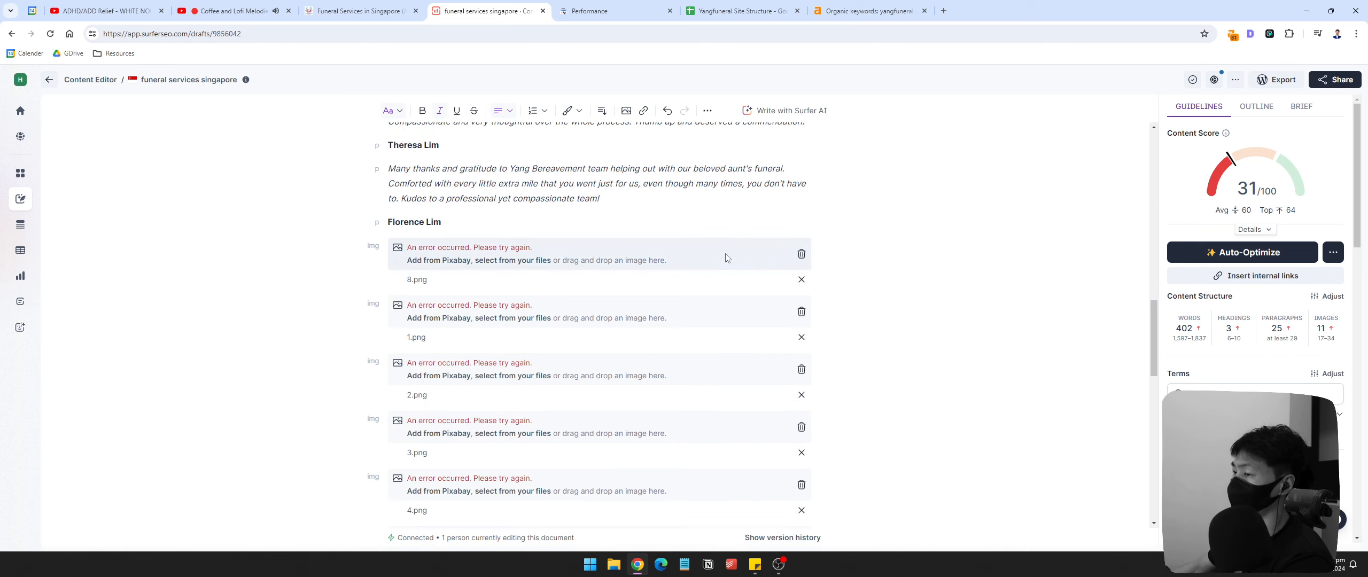
{"action": "scroll", "coordinate": [811, 255], "scroll_direction": "down", "scroll_amount": 10}
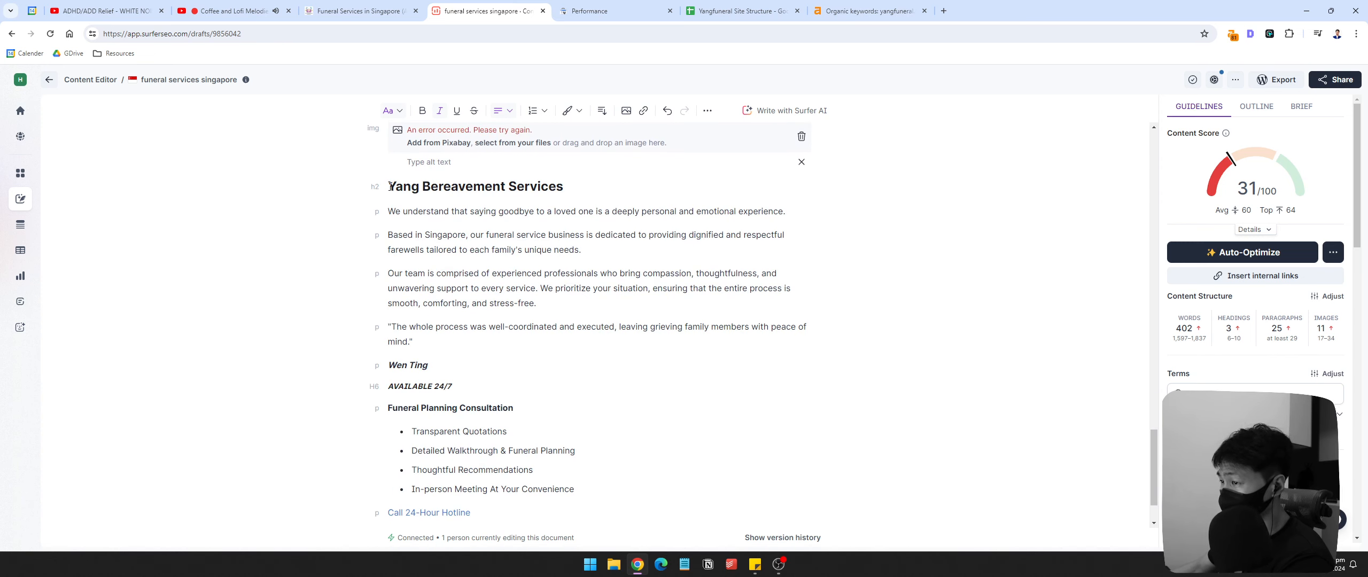
{"action": "left_click_drag", "start_coordinate": [390, 187], "coordinate": [599, 328]}
{"action": "left_click", "coordinate": [560, 351]}
{"action": "left_click_drag", "start_coordinate": [390, 186], "coordinate": [875, 315]}
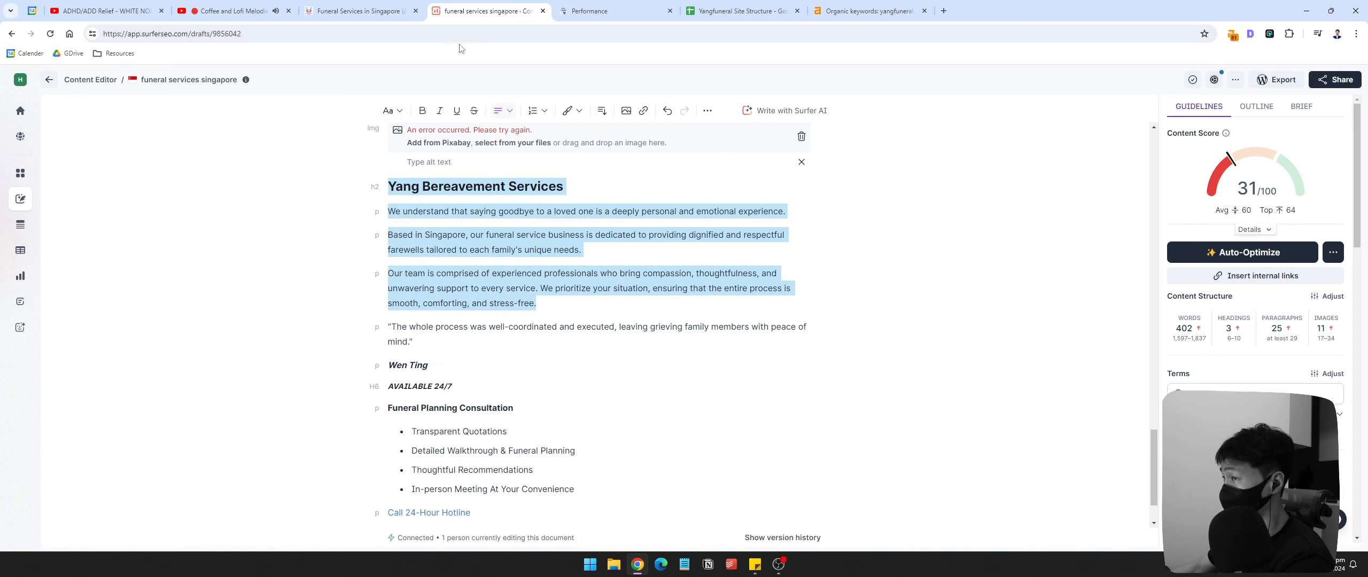
{"action": "left_click", "coordinate": [365, 14]}
{"action": "scroll", "coordinate": [1042, 374], "scroll_direction": "down", "scroll_amount": 20}
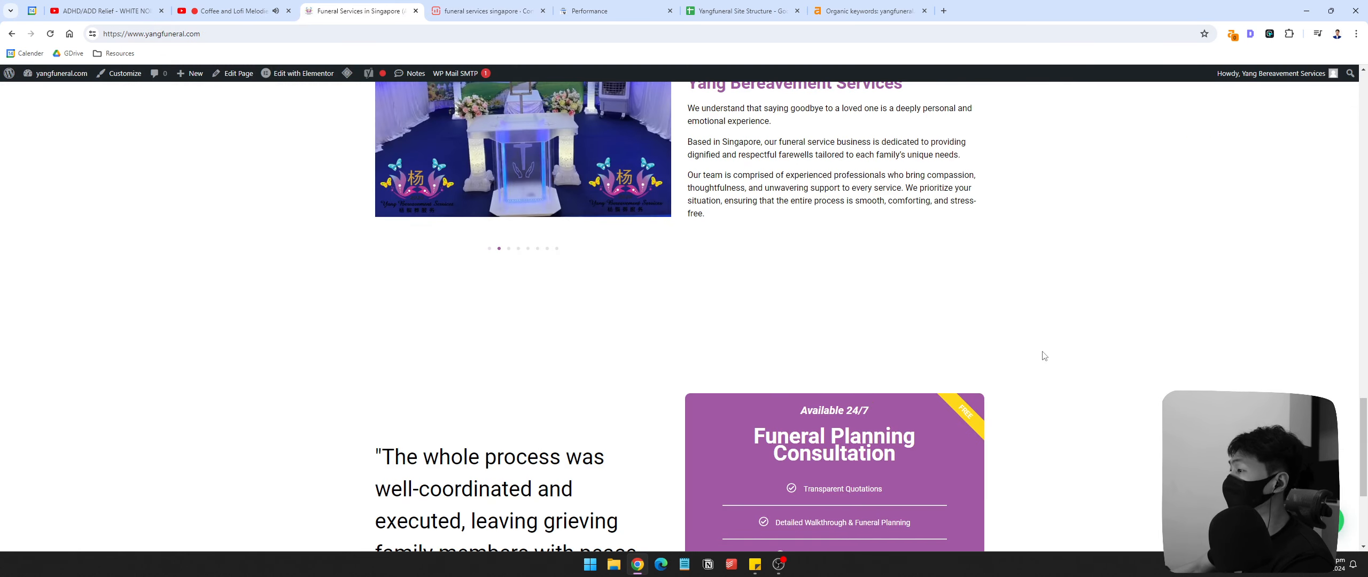
{"action": "scroll", "coordinate": [1045, 356], "scroll_direction": "up", "scroll_amount": 3}
Step: In the draft, delete the closing testimonial with its author, the "Available 24/7" heading, and the "Call 24-Hour Hotline" and "FREE" lines
{"action": "key", "text": "ctrl+Tab"}
{"action": "scroll", "coordinate": [678, 307], "scroll_direction": "down", "scroll_amount": 1}
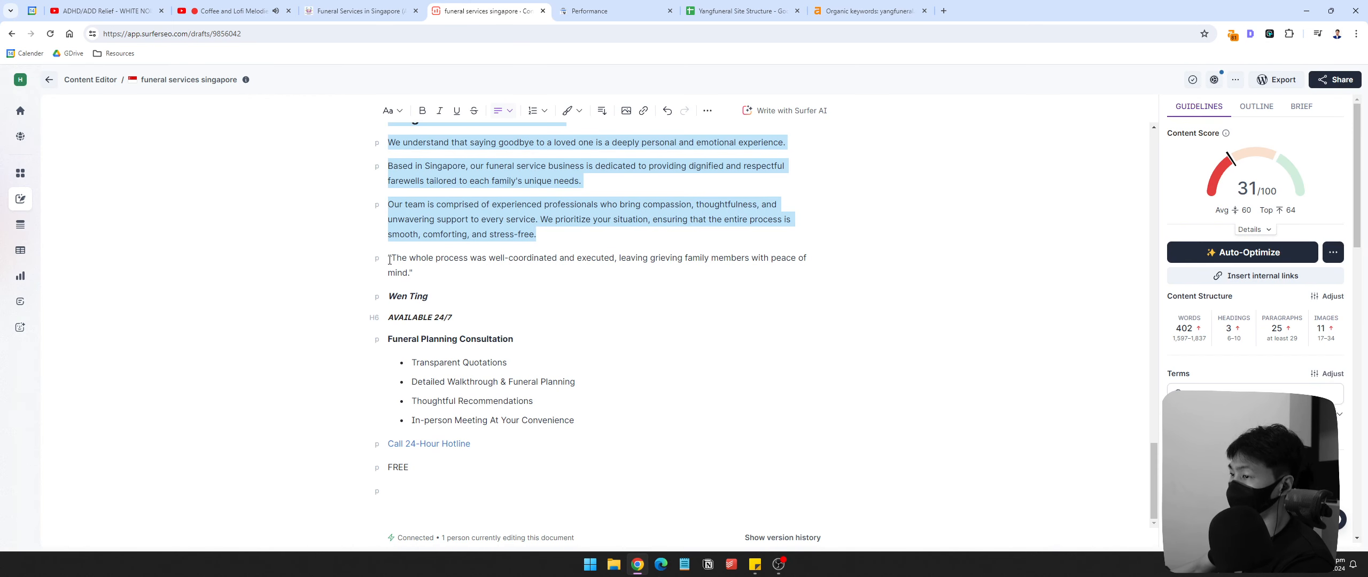
{"action": "mouse_move", "coordinate": [390, 260]}
{"action": "left_mouse_down"}
{"action": "mouse_move", "coordinate": [469, 297]}
{"action": "mouse_move", "coordinate": [388, 258]}
{"action": "left_mouse_up"}
{"action": "left_click", "coordinate": [469, 298]}
{"action": "key", "text": "BackSpace"}
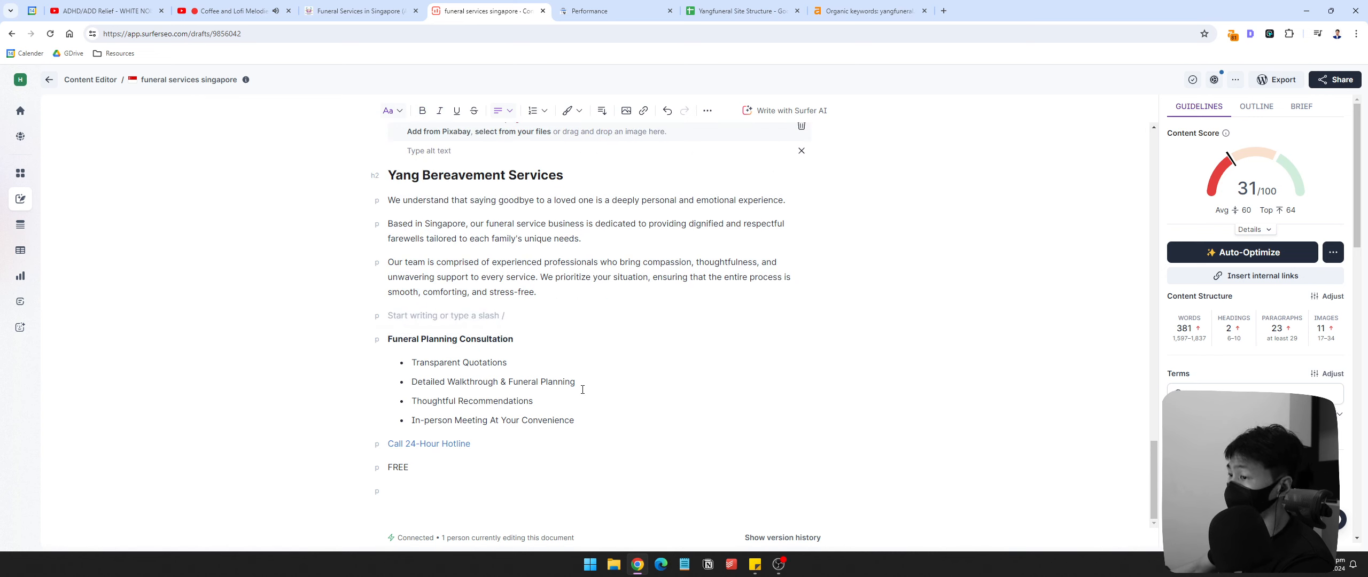
{"action": "left_click_drag", "start_coordinate": [456, 470], "coordinate": [385, 443]}
{"action": "key", "text": "BackSpace"}
{"action": "left_click", "coordinate": [609, 446]}
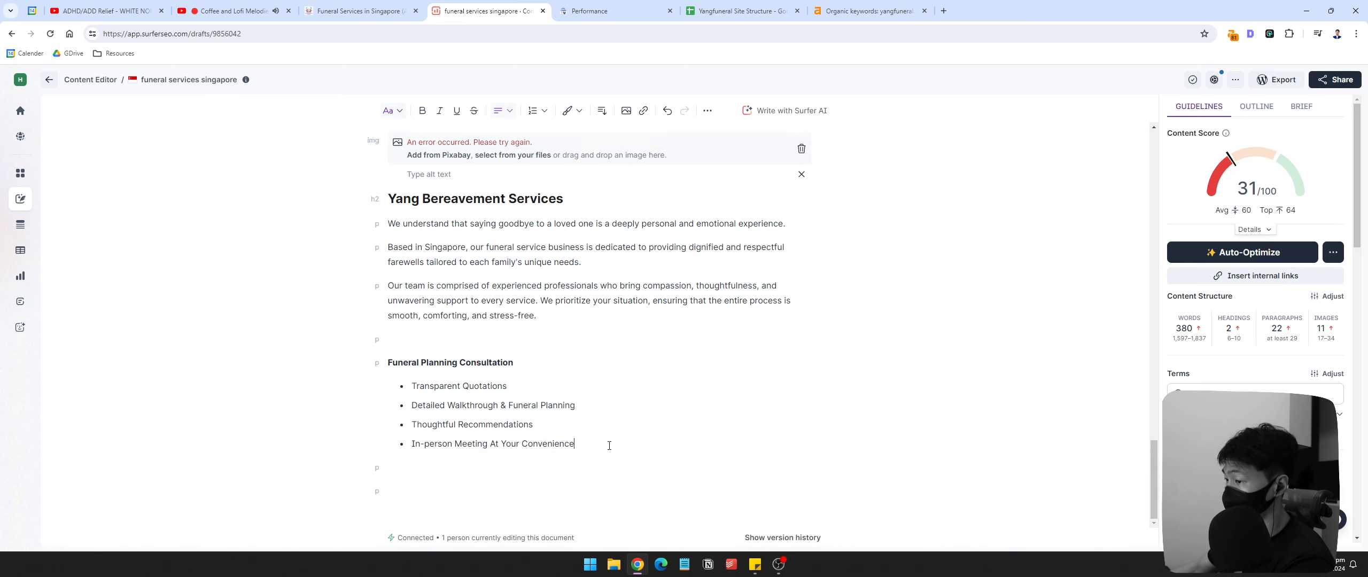
Step: Delete all the broken image blocks between the last testimonial and the "Yang Bereavement Services" heading
{"action": "scroll", "coordinate": [673, 430], "scroll_direction": "up", "scroll_amount": 3}
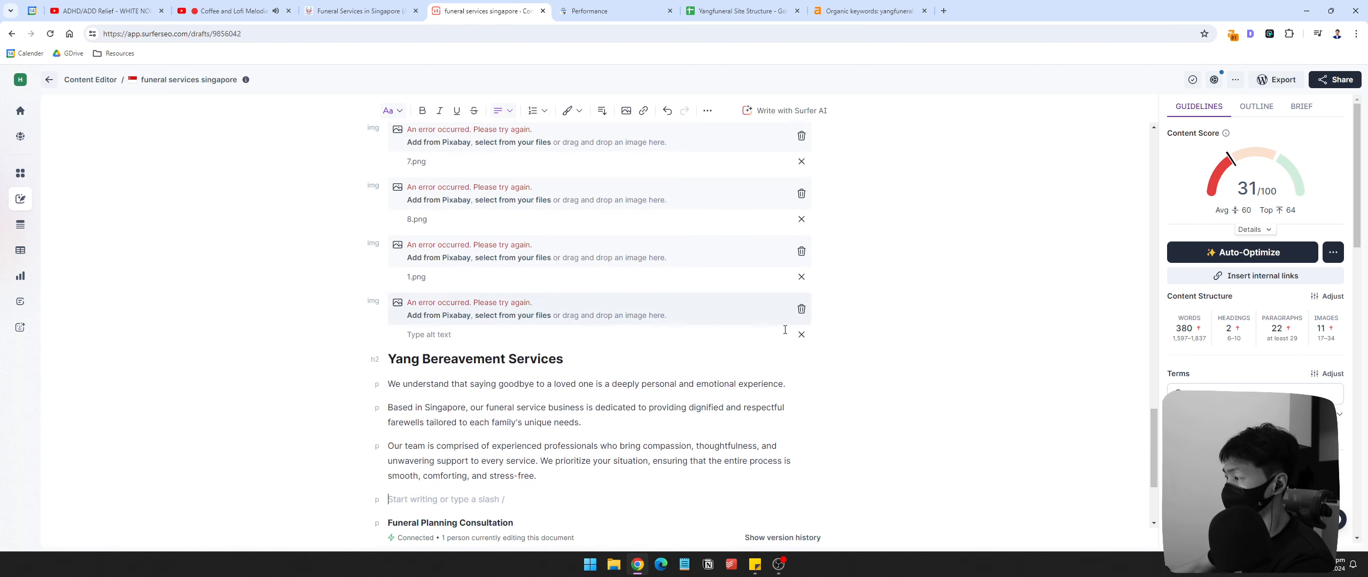
{"action": "left_click", "coordinate": [801, 309]}
{"action": "left_click", "coordinate": [802, 251]}
{"action": "left_click", "coordinate": [802, 194]}
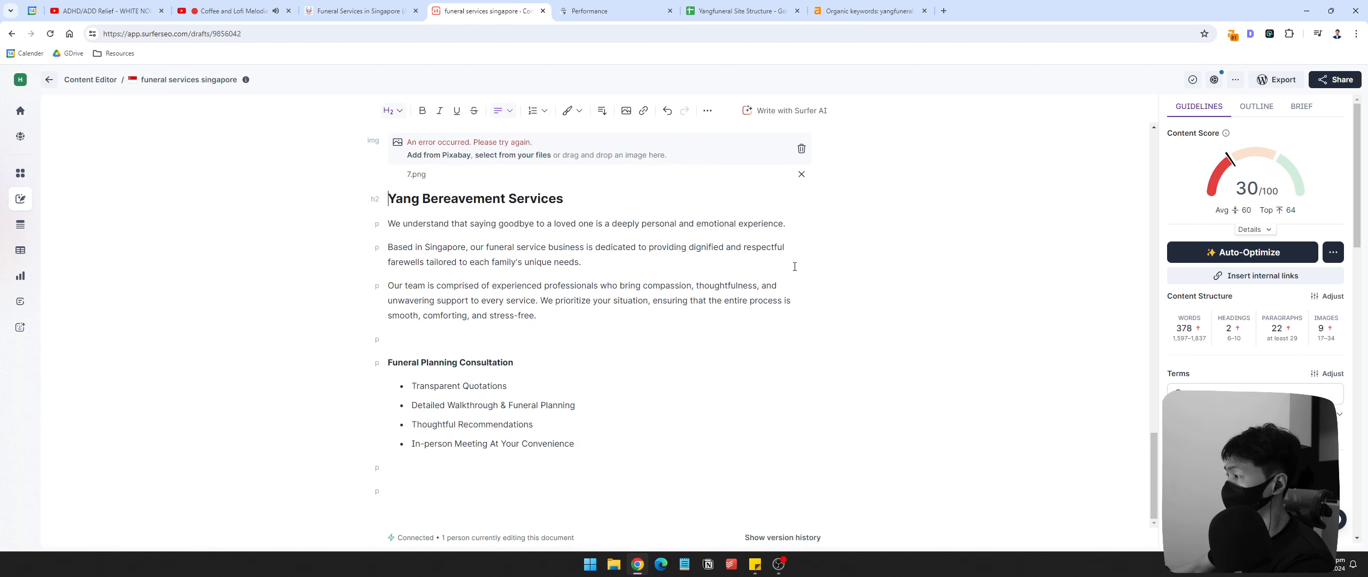
{"action": "scroll", "coordinate": [805, 240], "scroll_direction": "up", "scroll_amount": 3}
{"action": "left_click", "coordinate": [802, 308]}
{"action": "left_click", "coordinate": [802, 252]}
{"action": "left_click", "coordinate": [801, 194]}
{"action": "scroll", "coordinate": [821, 217], "scroll_direction": "up", "scroll_amount": 2}
{"action": "left_click", "coordinate": [801, 251]}
{"action": "left_click", "coordinate": [801, 194]}
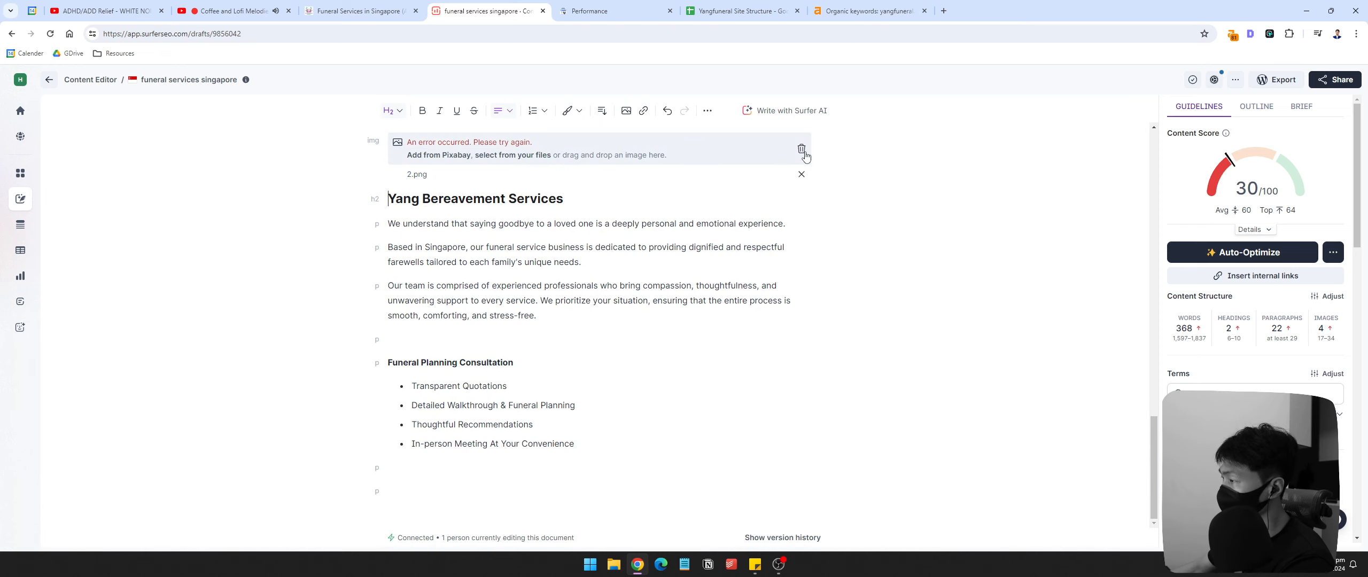
{"action": "left_click", "coordinate": [805, 155]}
{"action": "scroll", "coordinate": [858, 292], "scroll_direction": "up", "scroll_amount": 5}
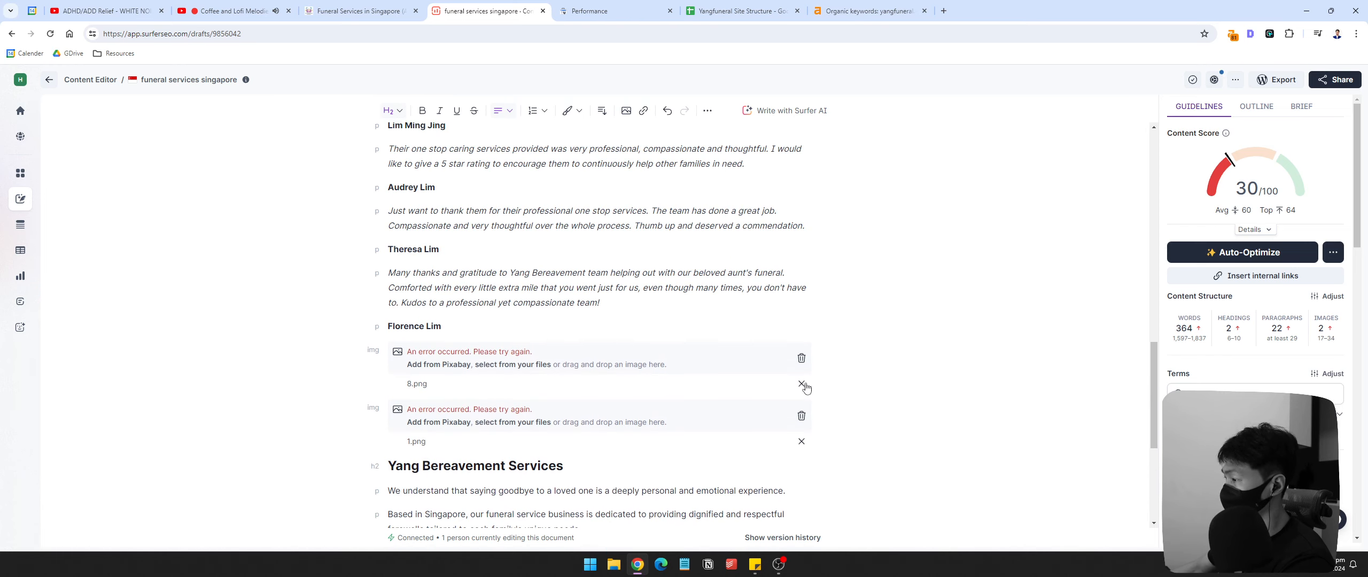
{"action": "left_click", "coordinate": [801, 384]}
{"action": "left_click", "coordinate": [801, 384]}
Step: Delete all customer testimonials and their author names between the Hindu Funeral package and the "Yang Bereavement Services" heading
{"action": "scroll", "coordinate": [604, 404], "scroll_direction": "up", "scroll_amount": 2}
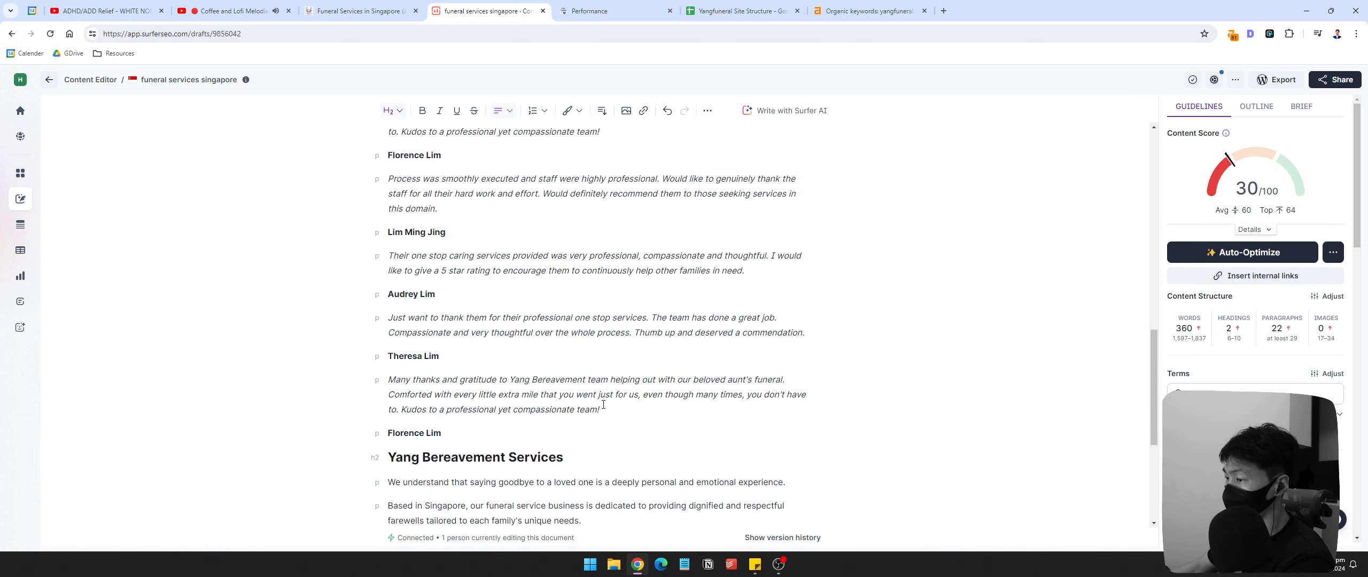
{"action": "left_click_drag", "start_coordinate": [603, 404], "coordinate": [388, 250]}
{"action": "scroll", "coordinate": [546, 238], "scroll_direction": "up", "scroll_amount": 2}
{"action": "scroll", "coordinate": [547, 238], "scroll_direction": "up", "scroll_amount": 2}
{"action": "key", "text": "BackSpace"}
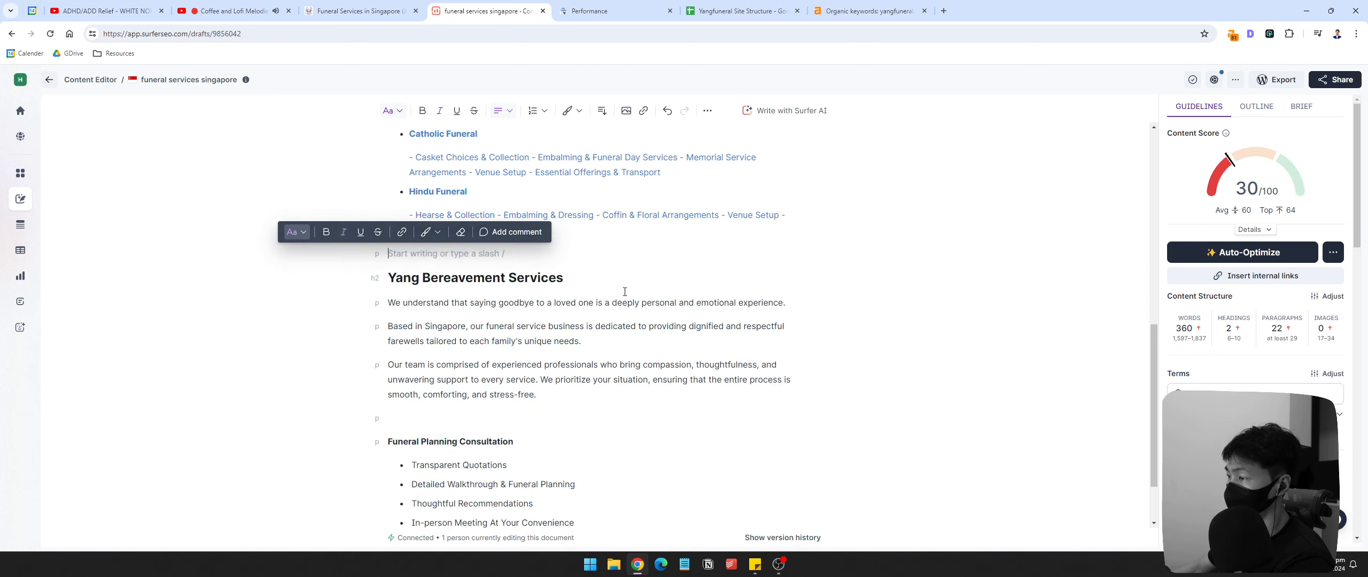
Step: Enter the phrase "funeral services singapore" in the empty last paragraph below the Funeral Planning Consultation list
{"action": "scroll", "coordinate": [625, 291], "scroll_direction": "up", "scroll_amount": 8}
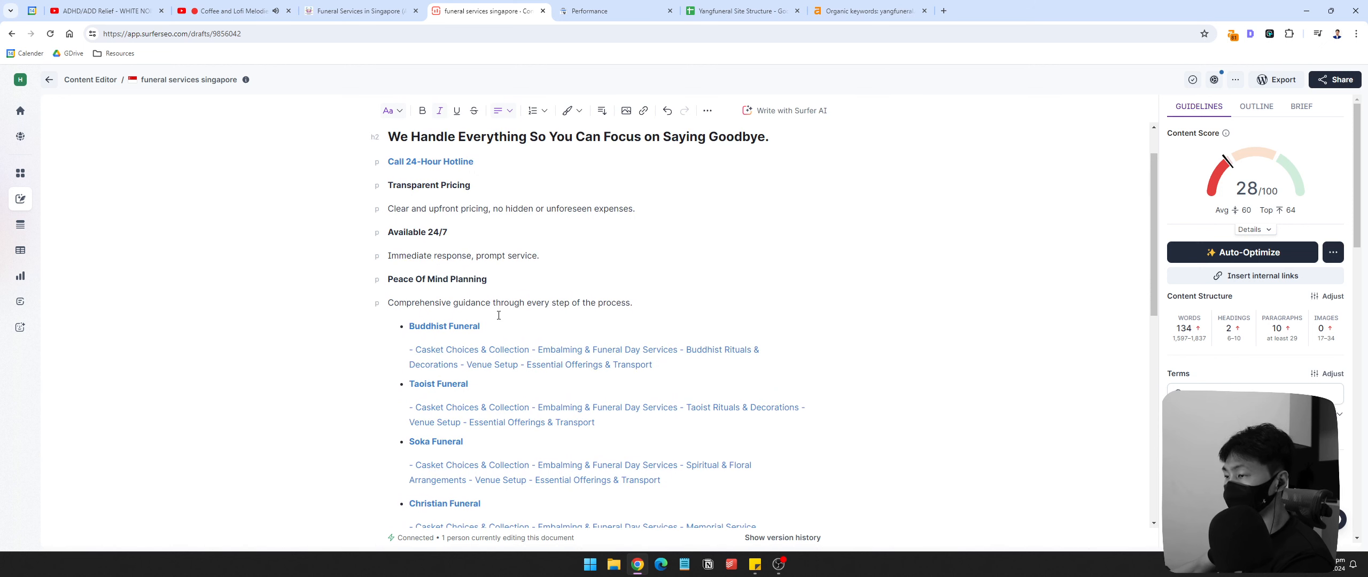
{"action": "scroll", "coordinate": [557, 319], "scroll_direction": "up", "scroll_amount": 1}
{"action": "scroll", "coordinate": [591, 484], "scroll_direction": "down", "scroll_amount": 5}
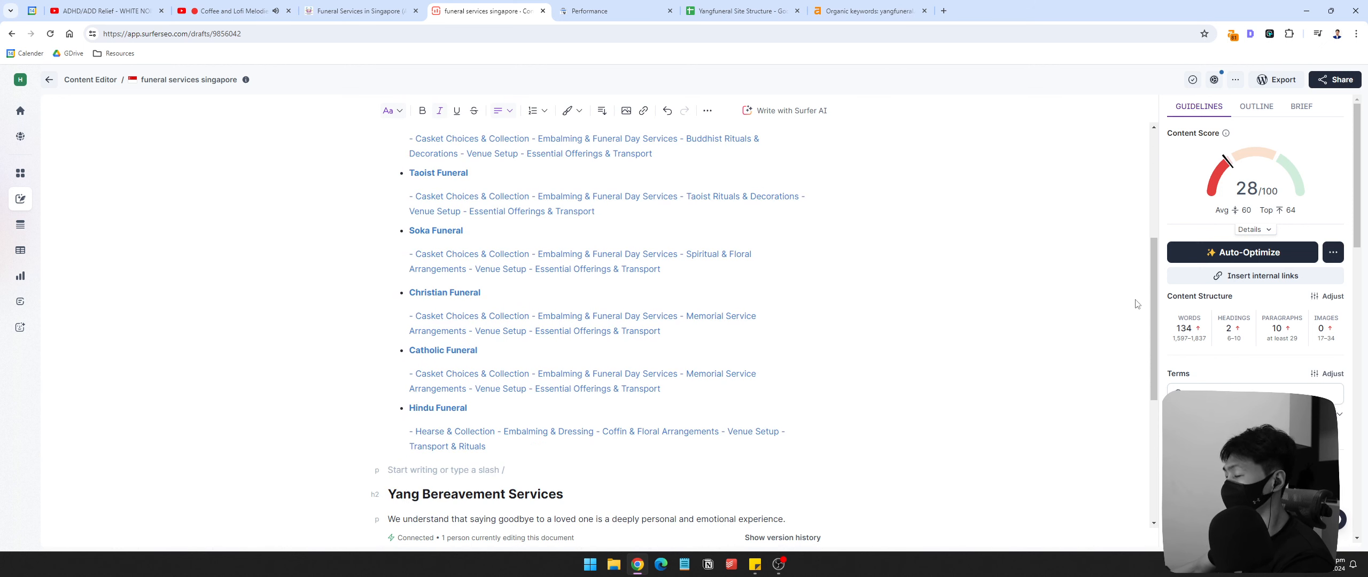
{"action": "scroll", "coordinate": [1140, 319], "scroll_direction": "down", "scroll_amount": 5}
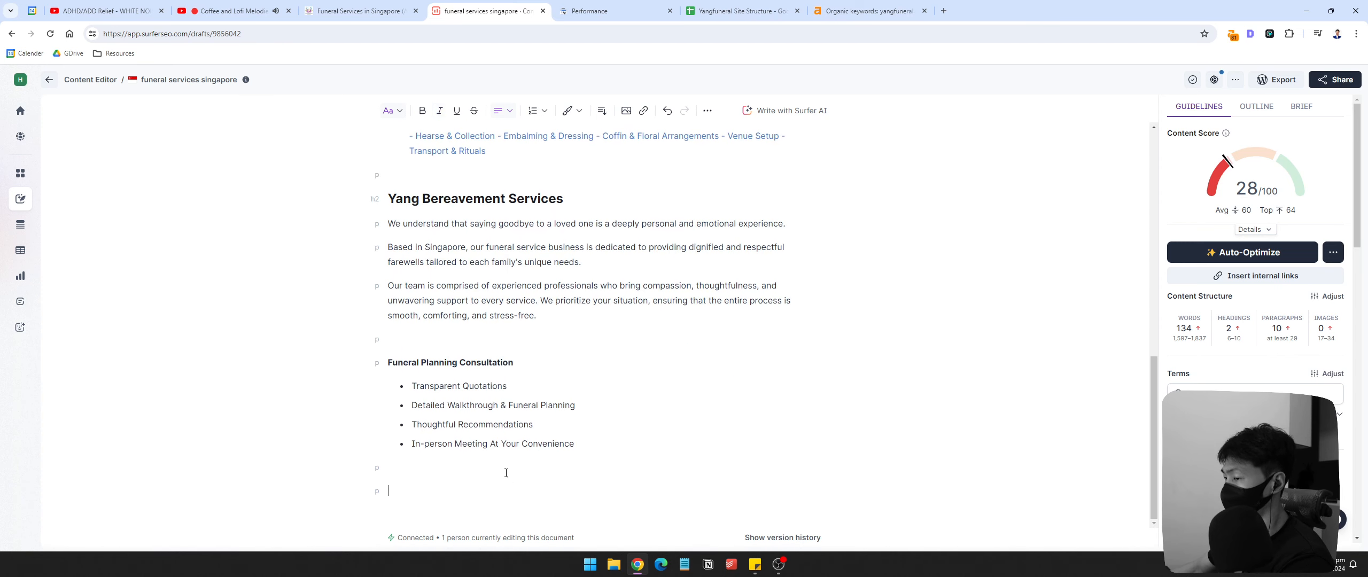
{"action": "left_click", "coordinate": [426, 474]}
{"action": "key", "text": "Return"}
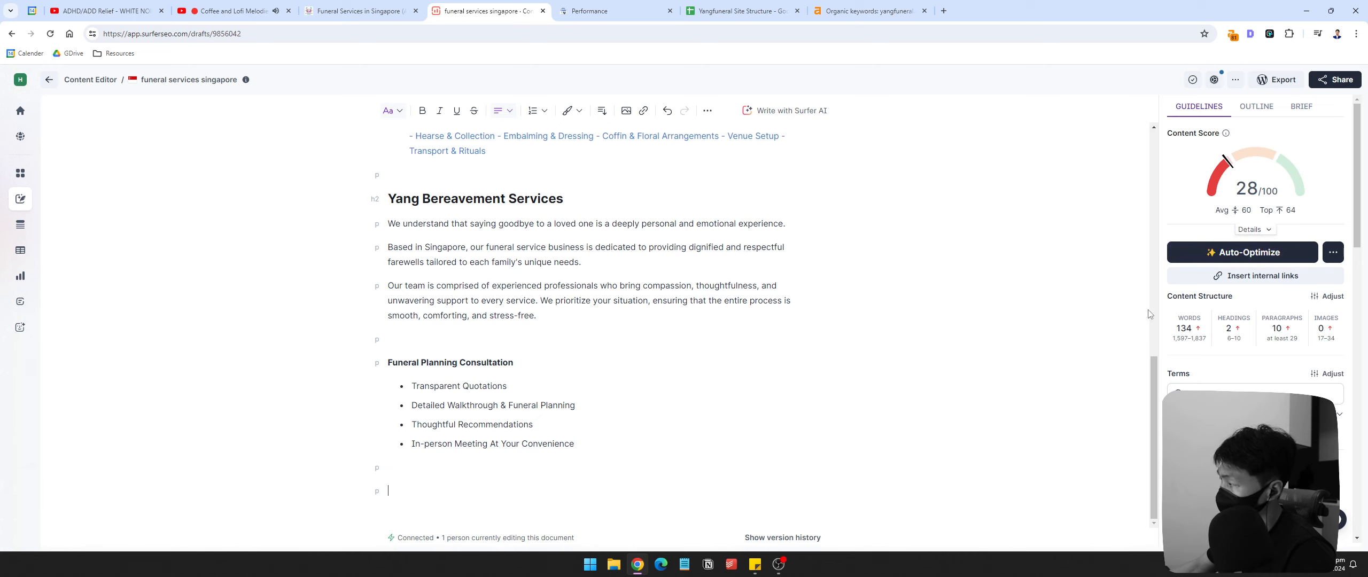
{"action": "left_click", "coordinate": [451, 455]}
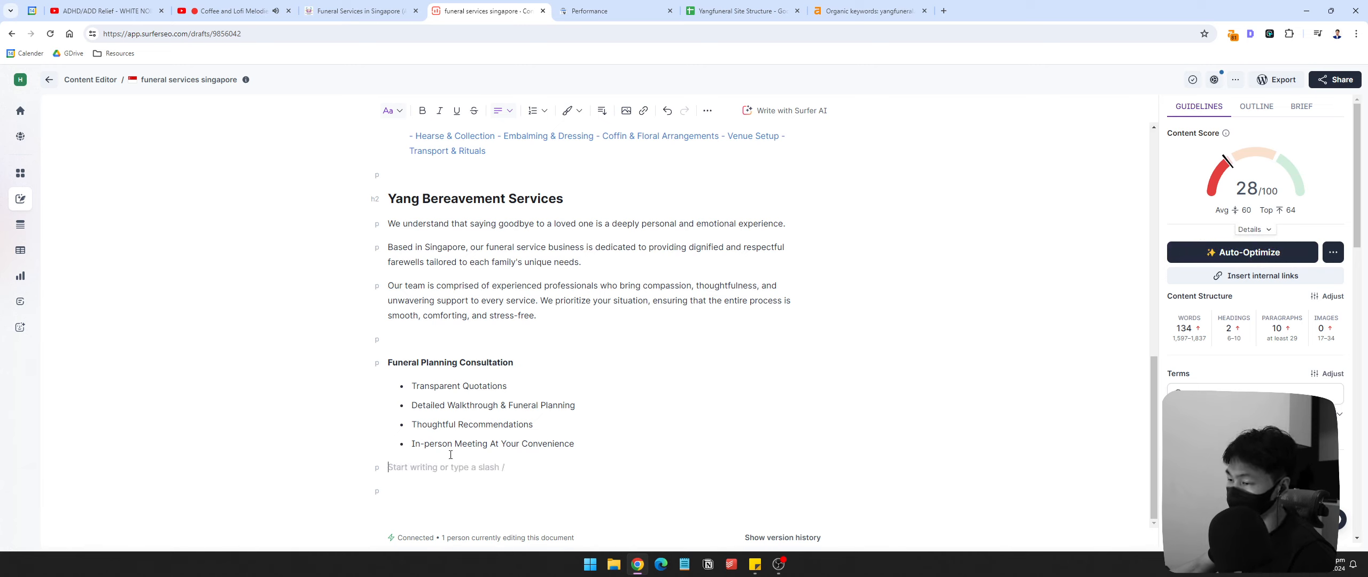
{"action": "left_click", "coordinate": [462, 484]}
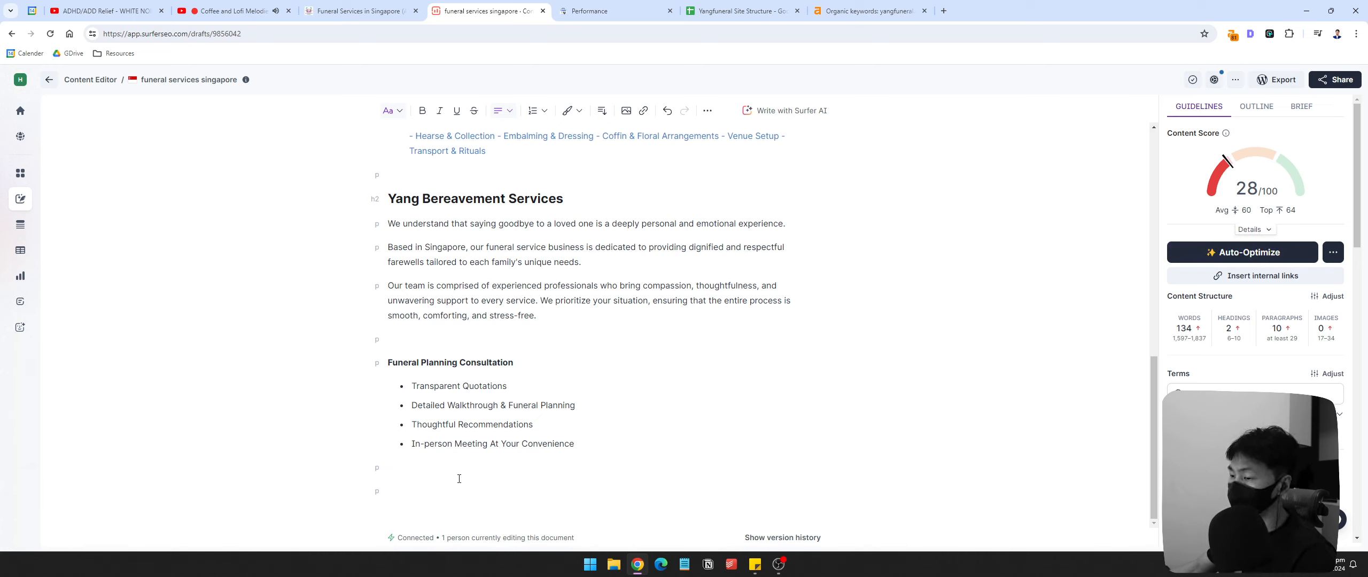
{"action": "scroll", "coordinate": [1258, 381], "scroll_direction": "down", "scroll_amount": 2}
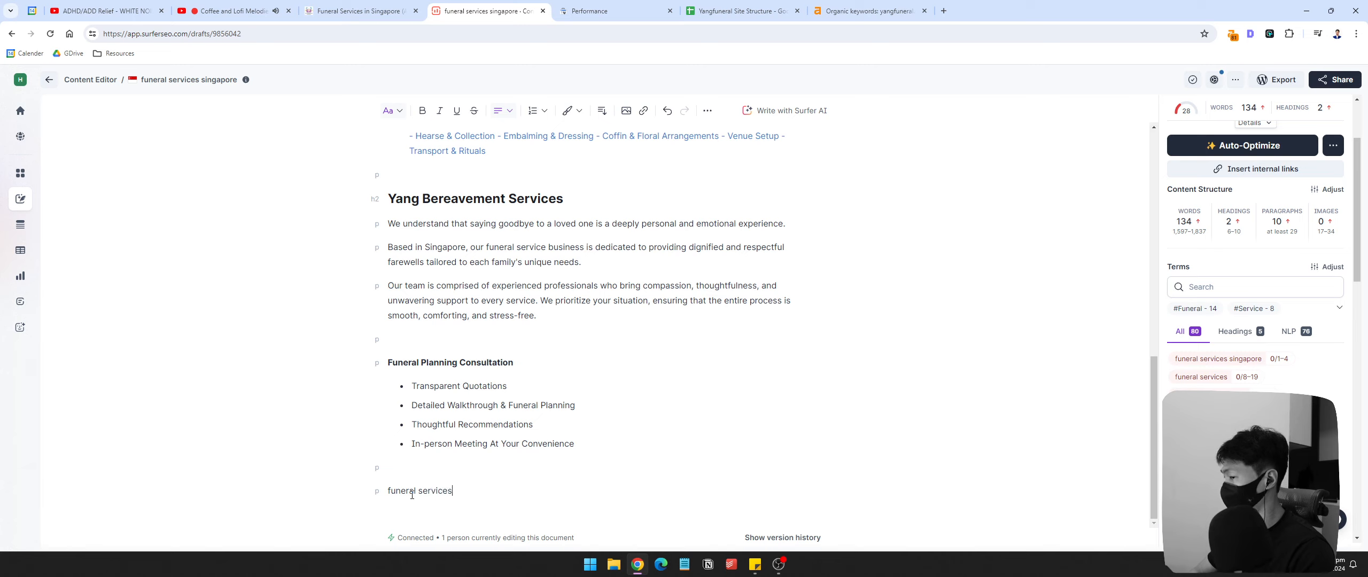
{"action": "type", "text": "e"}
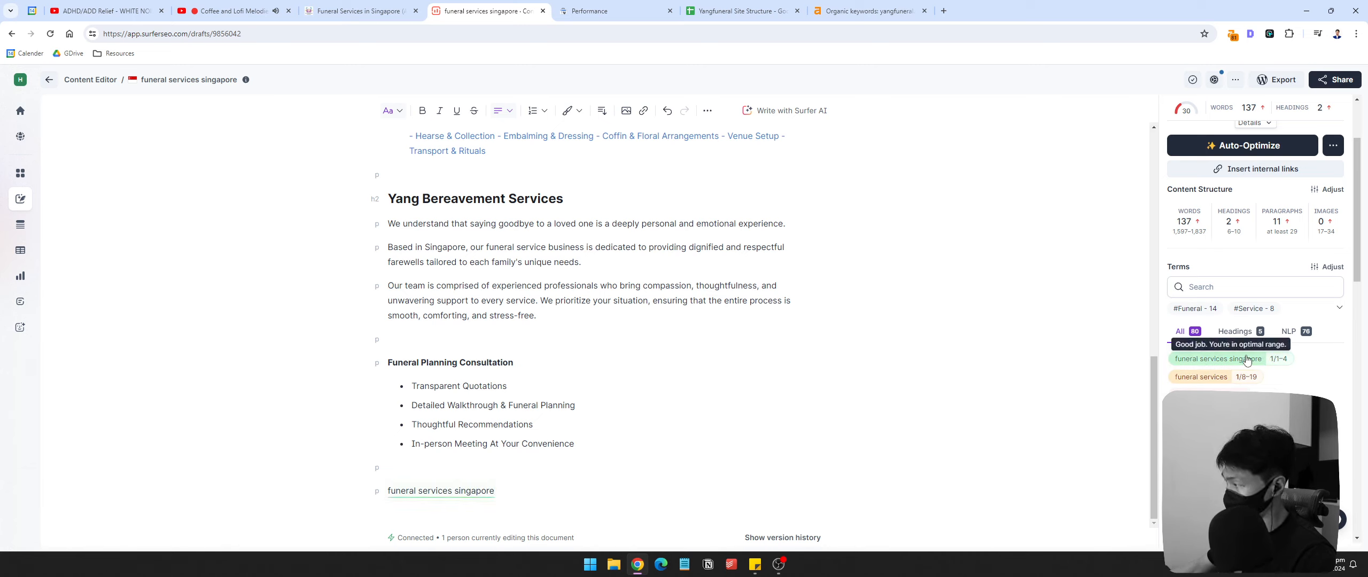
Step: Copy the "funeral services singapore" line and paste it four more times, each on its own new line below
{"action": "left_click_drag", "start_coordinate": [499, 498], "coordinate": [387, 491]}
{"action": "key", "text": "ctrl+c"}
{"action": "left_click", "coordinate": [532, 487]}
{"action": "key", "text": "Return"}
{"action": "key", "text": "ctrl+v"}
{"action": "key", "text": "Return"}
{"action": "key", "text": "ctrl+v"}
{"action": "key", "text": "Return"}
{"action": "key", "text": "ctrl+v"}
{"action": "key", "text": "Return"}
{"action": "key", "text": "ctrl+v"}
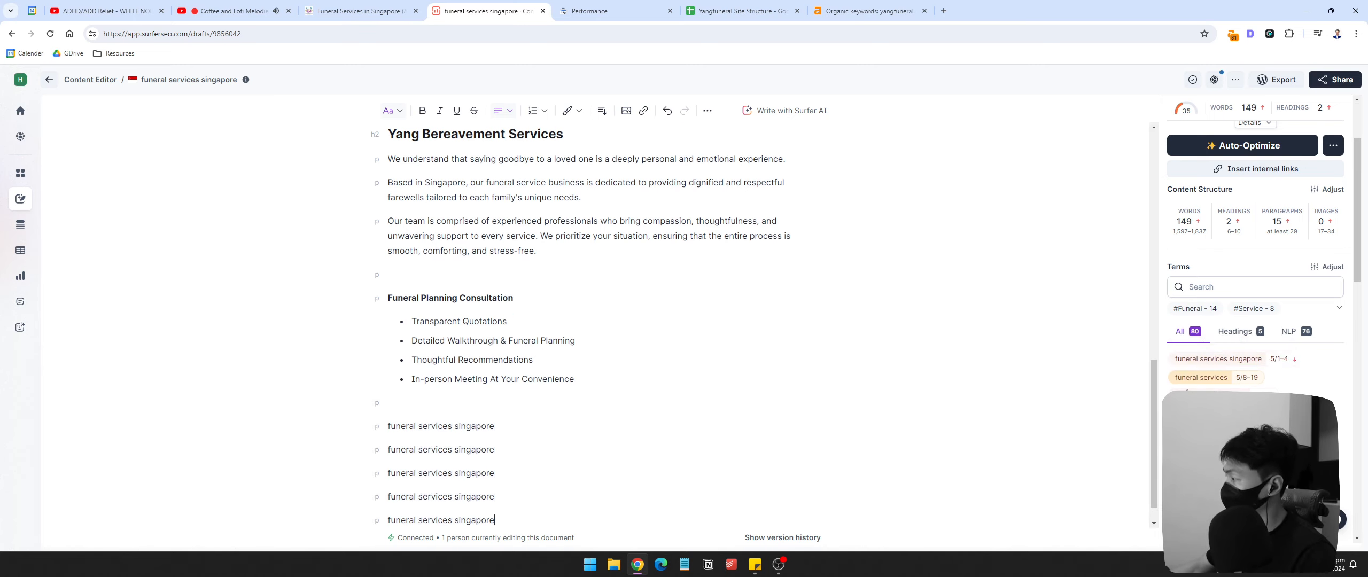
Step: Check the term's usage range and delete the last of the five "funeral services singapore" lines
{"action": "mouse_move", "coordinate": [1287, 362]}
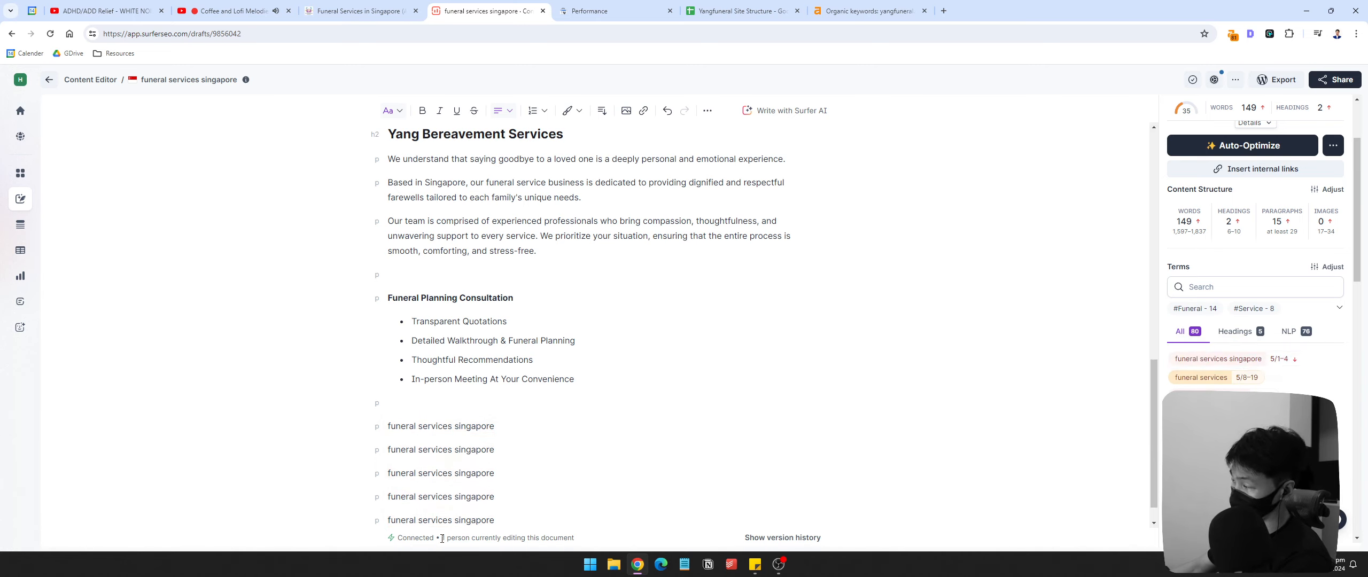
{"action": "scroll", "coordinate": [489, 522], "scroll_direction": "down", "scroll_amount": 1}
{"action": "left_click_drag", "start_coordinate": [496, 490], "coordinate": [376, 488]}
{"action": "key", "text": "BackSpace"}
{"action": "key", "text": "BackSpace"}
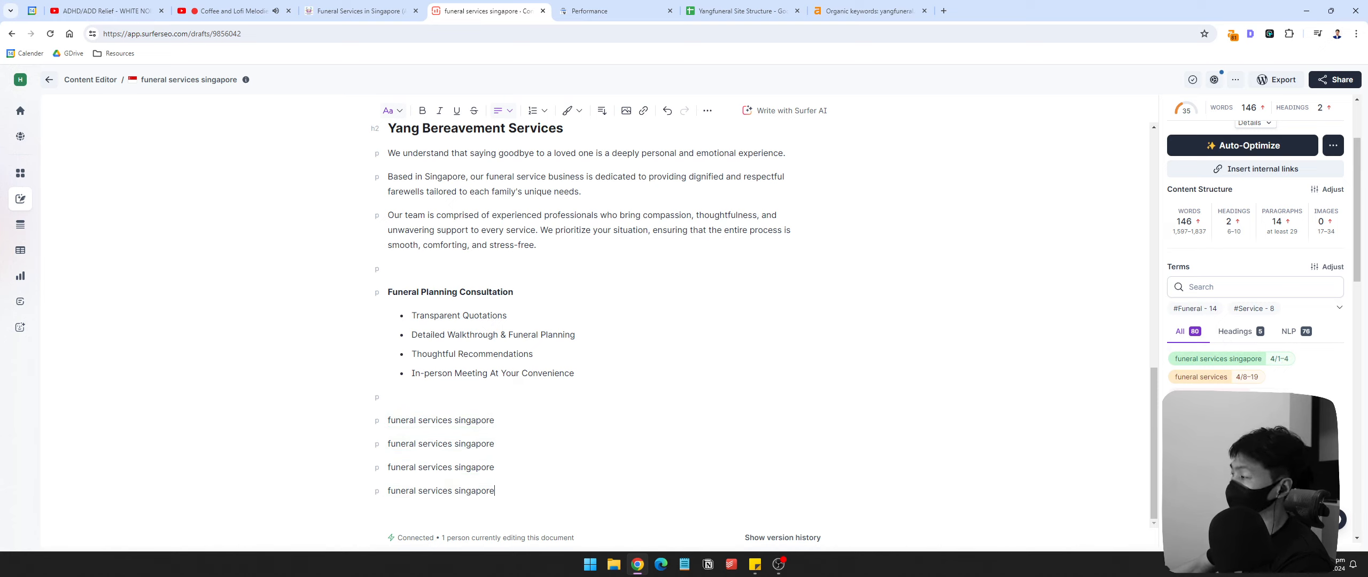
Step: Delete the four remaining "funeral services singapore" lines, paste the phrase once more and remove it again
{"action": "scroll", "coordinate": [1233, 341], "scroll_direction": "down", "scroll_amount": 3}
{"action": "scroll", "coordinate": [1233, 341], "scroll_direction": "up", "scroll_amount": 5}
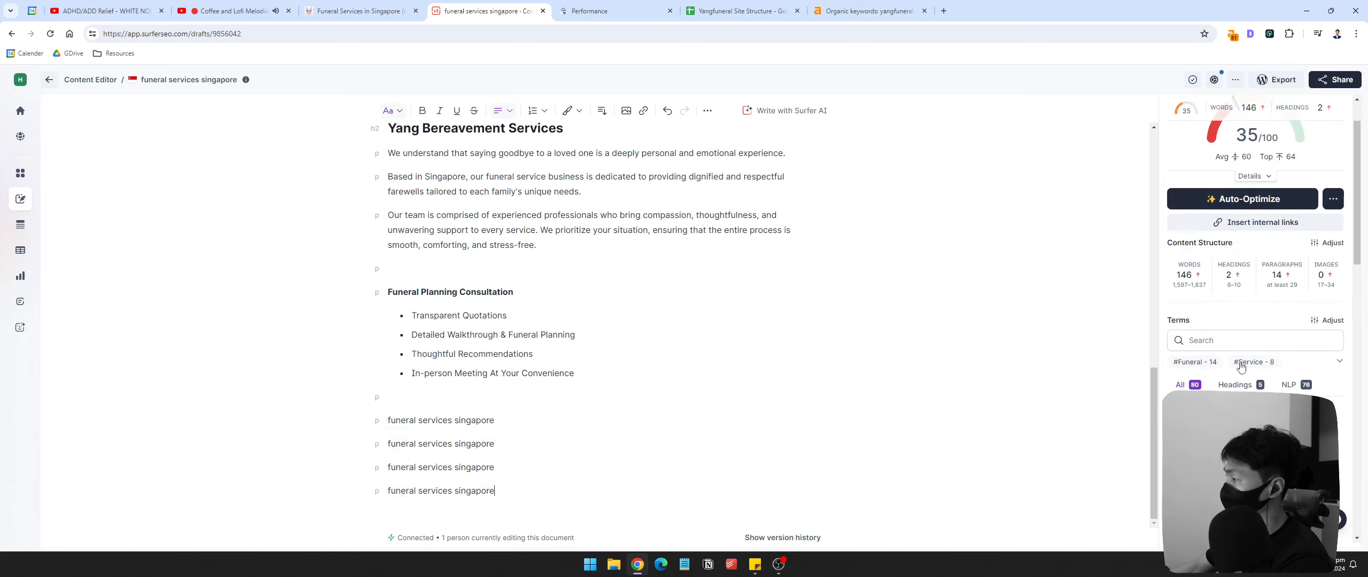
{"action": "scroll", "coordinate": [1229, 337], "scroll_direction": "down", "scroll_amount": 3}
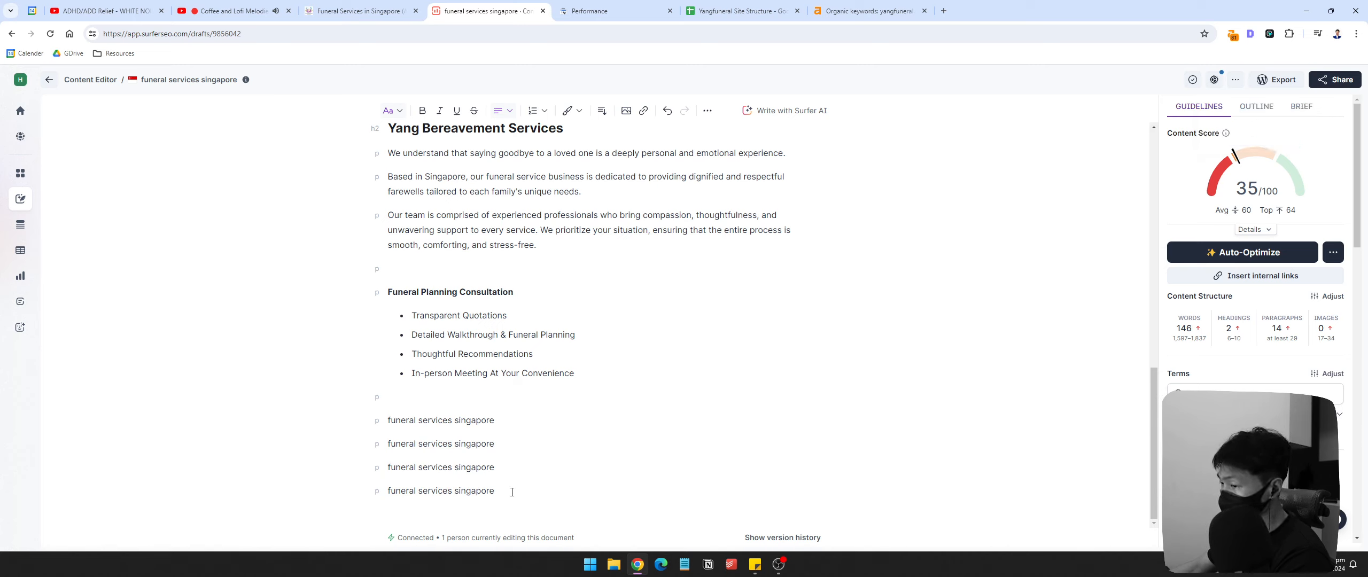
{"action": "left_click_drag", "start_coordinate": [512, 492], "coordinate": [387, 420]}
{"action": "key", "text": "BackSpace"}
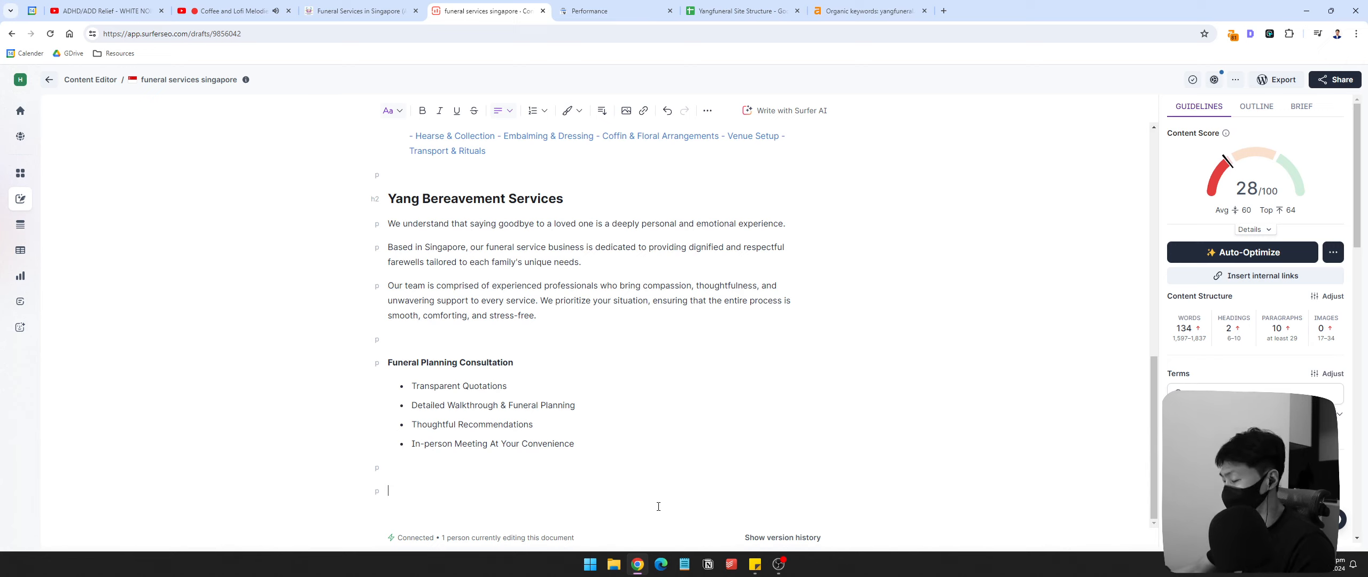
{"action": "key", "text": "ctrl+v"}
{"action": "left_click_drag", "start_coordinate": [497, 490], "coordinate": [388, 491]}
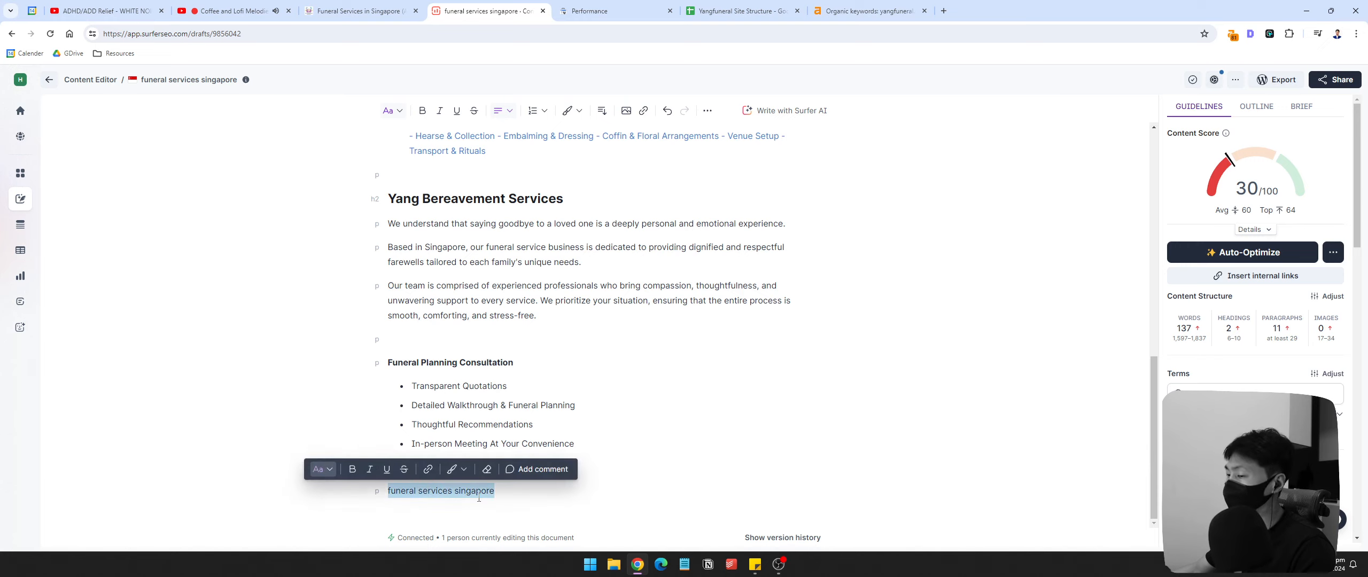
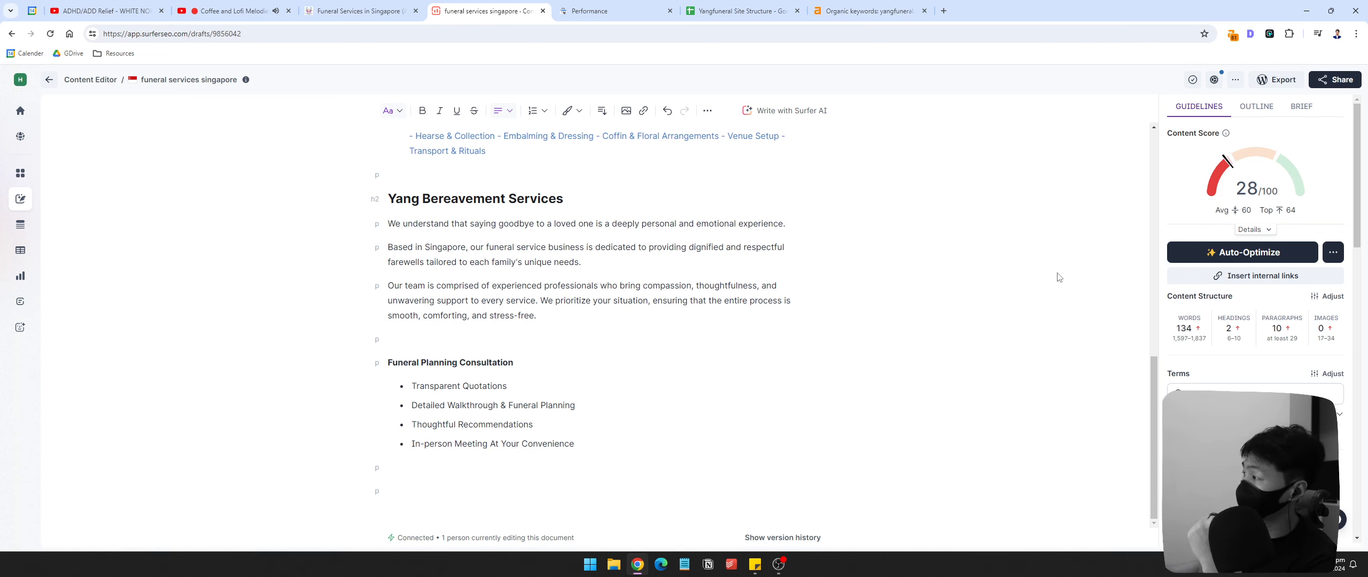
Step: Open the organic competitor settings and include directfuneral.com.sg and singaporefuneralservices.sg at positions 3 and 5
{"action": "left_click", "coordinate": [1215, 80]}
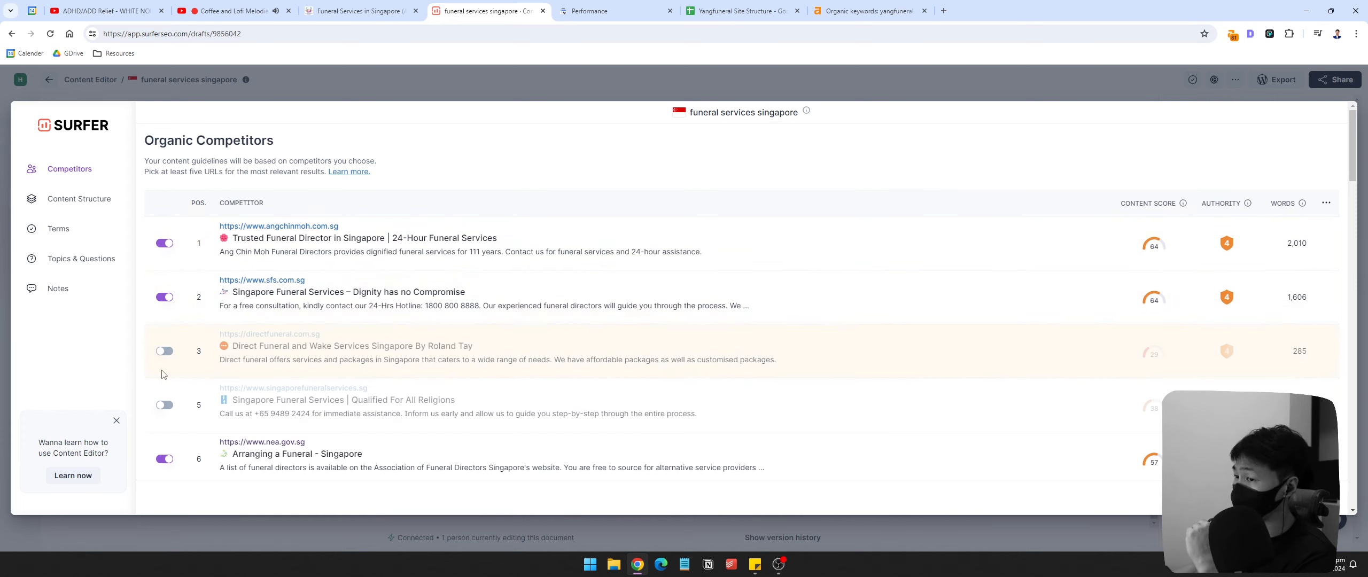
{"action": "left_click", "coordinate": [165, 351]}
{"action": "left_click", "coordinate": [164, 405]}
Step: Exclude nea.gov.sg, singaporefuneralservices.net and singaporecasket.com.sg at positions 6, 7 and 8 from the organic competitors
{"action": "scroll", "coordinate": [165, 396], "scroll_direction": "down", "scroll_amount": 2}
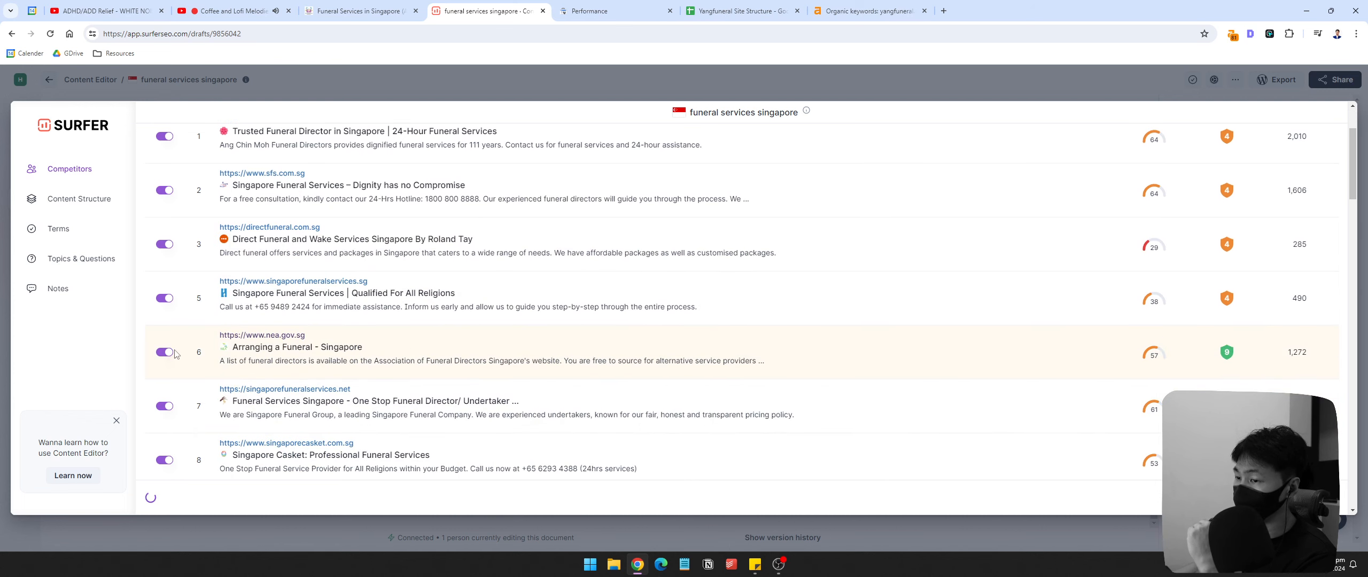
{"action": "left_click", "coordinate": [165, 352]}
{"action": "left_click", "coordinate": [165, 405]}
{"action": "left_click", "coordinate": [165, 460]}
{"action": "scroll", "coordinate": [262, 389], "scroll_direction": "down", "scroll_amount": 2}
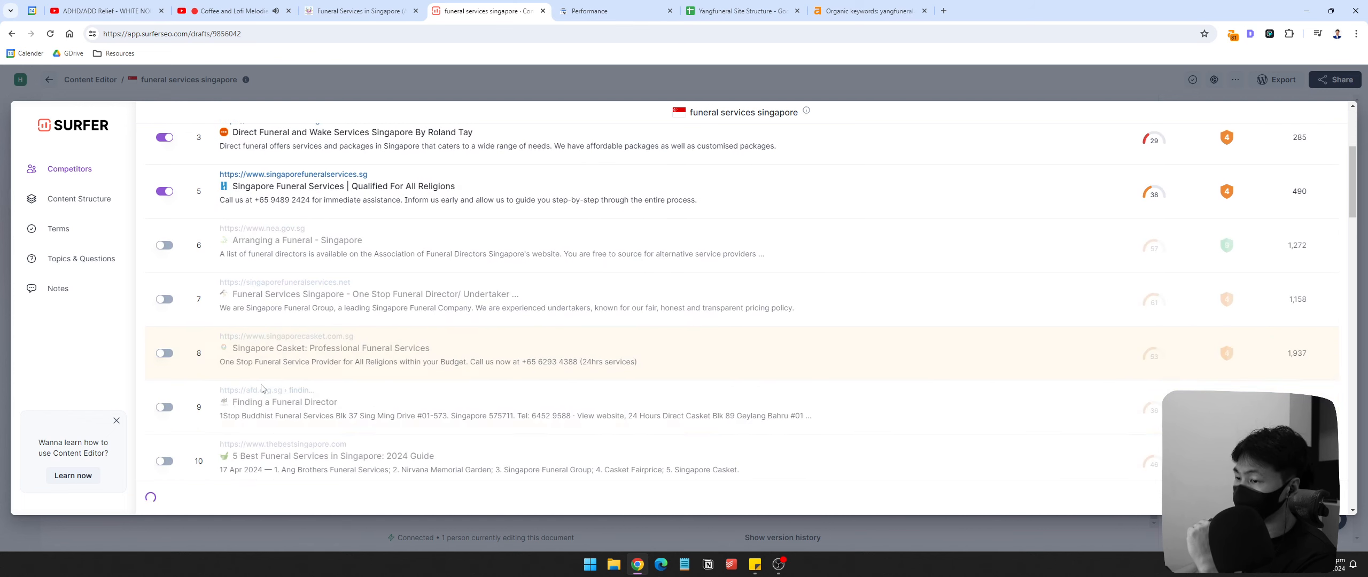
Step: Include singaporefuneralservices.net at position 7 again, check the competitors' content scores, and apply the selection to the draft's guidelines
{"action": "scroll", "coordinate": [393, 382], "scroll_direction": "up", "scroll_amount": 5}
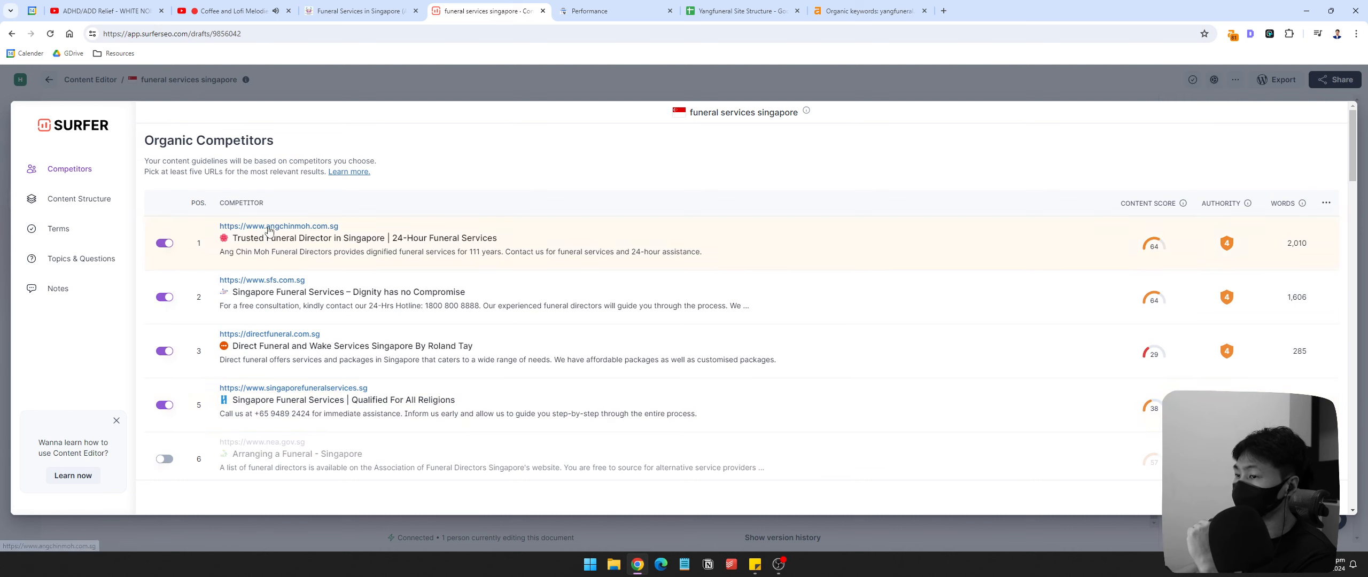
{"action": "scroll", "coordinate": [202, 369], "scroll_direction": "down", "scroll_amount": 3}
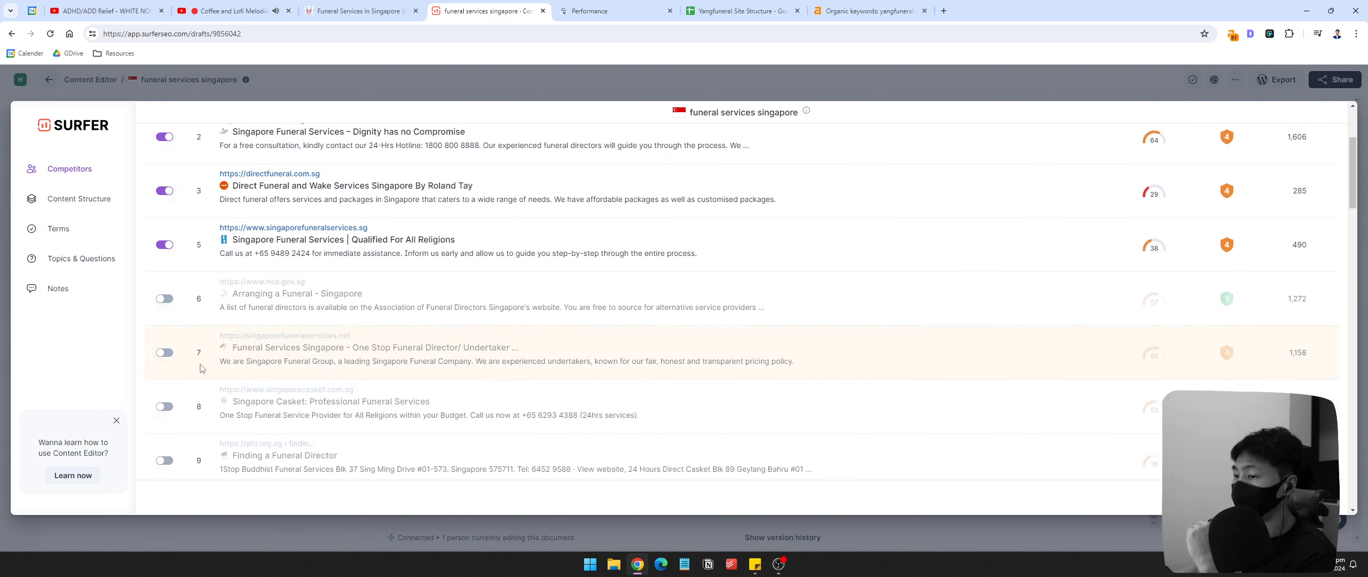
{"action": "left_click", "coordinate": [165, 352]}
{"action": "scroll", "coordinate": [1049, 366], "scroll_direction": "up", "scroll_amount": 2}
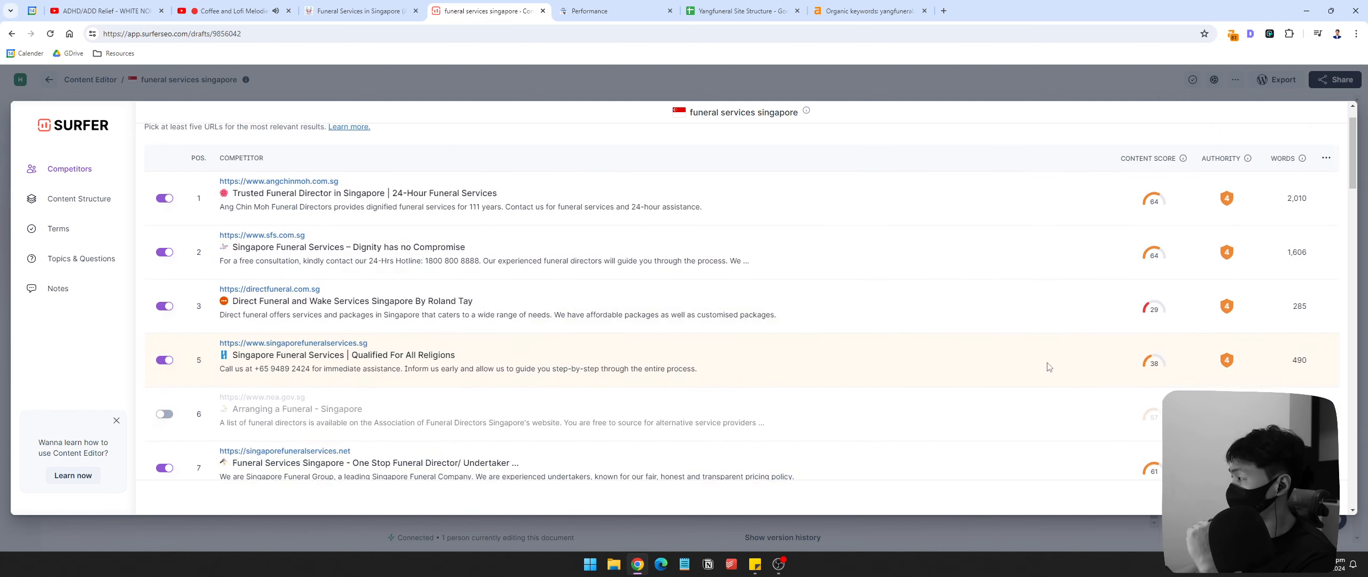
{"action": "scroll", "coordinate": [1048, 366], "scroll_direction": "up", "scroll_amount": 1}
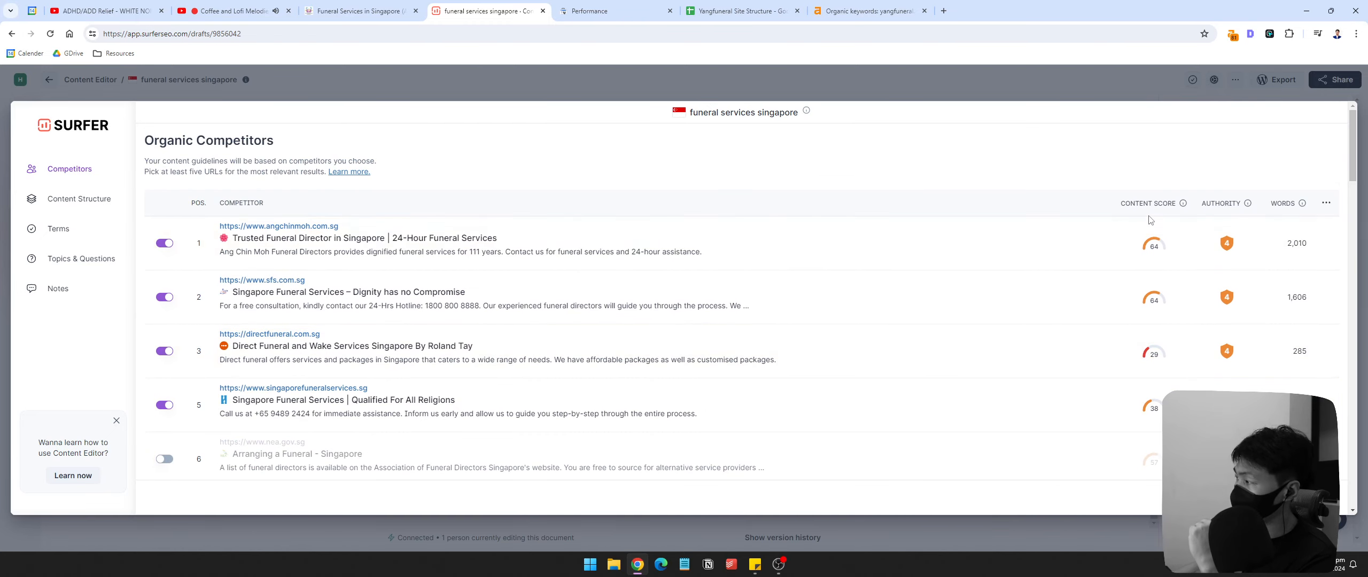
{"action": "scroll", "coordinate": [1164, 306], "scroll_direction": "down", "scroll_amount": 3}
{"action": "scroll", "coordinate": [1157, 278], "scroll_direction": "down", "scroll_amount": 5}
{"action": "scroll", "coordinate": [1169, 363], "scroll_direction": "up", "scroll_amount": 4}
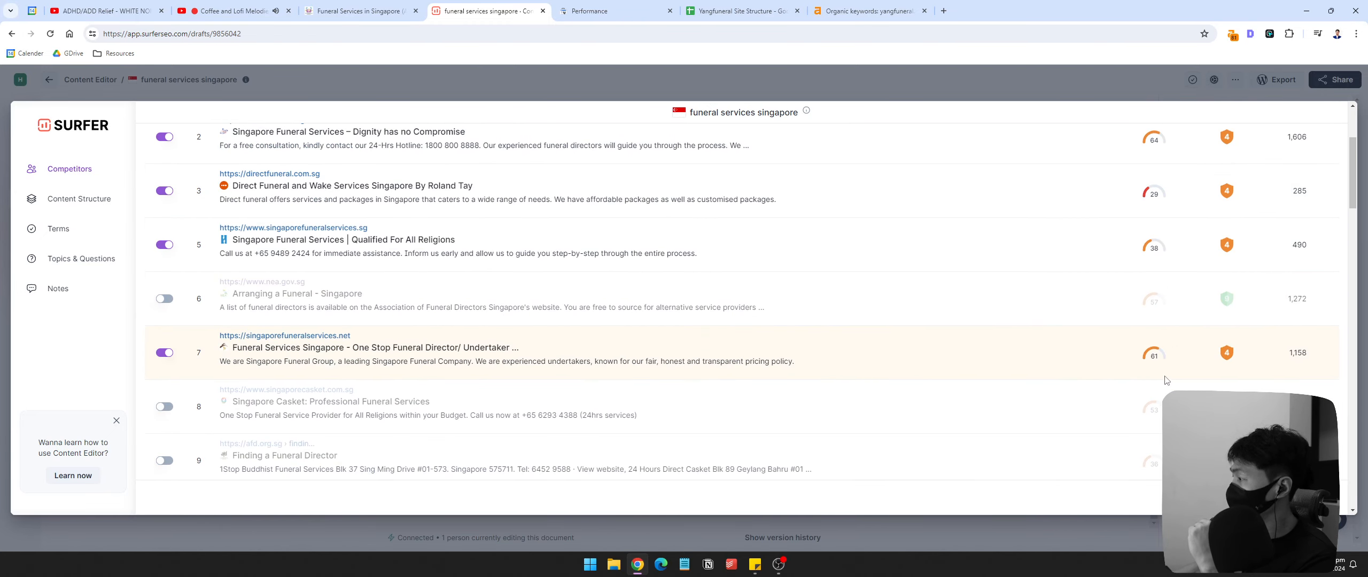
{"action": "scroll", "coordinate": [1161, 374], "scroll_direction": "up", "scroll_amount": 3}
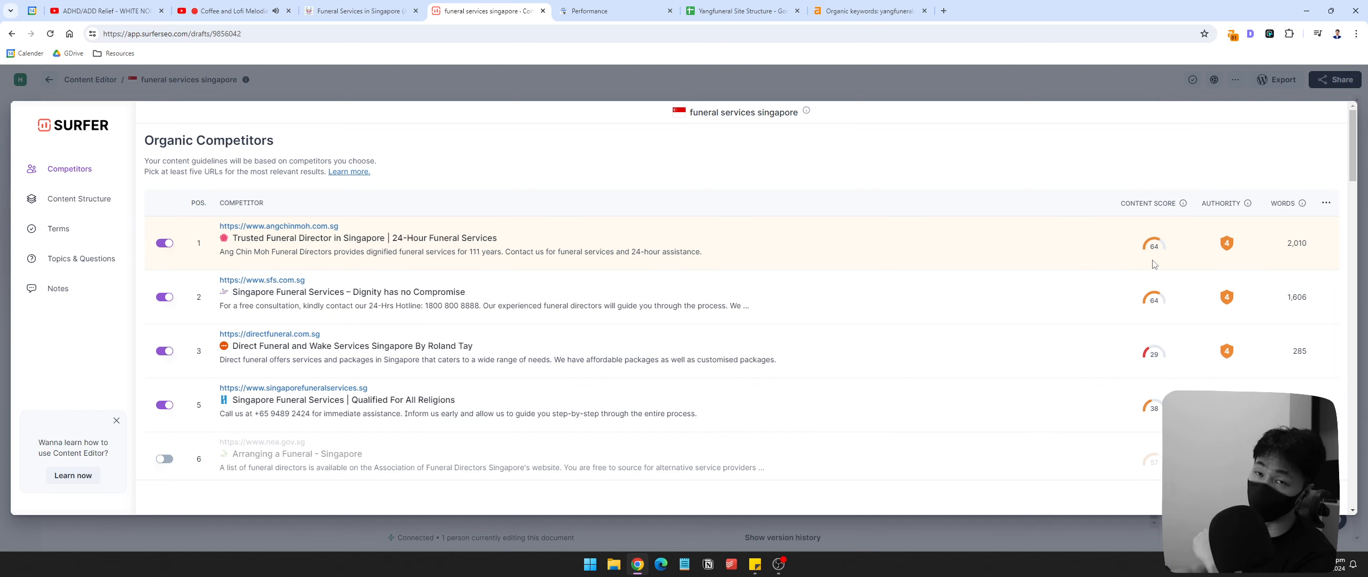
{"action": "left_click", "coordinate": [1310, 498]}
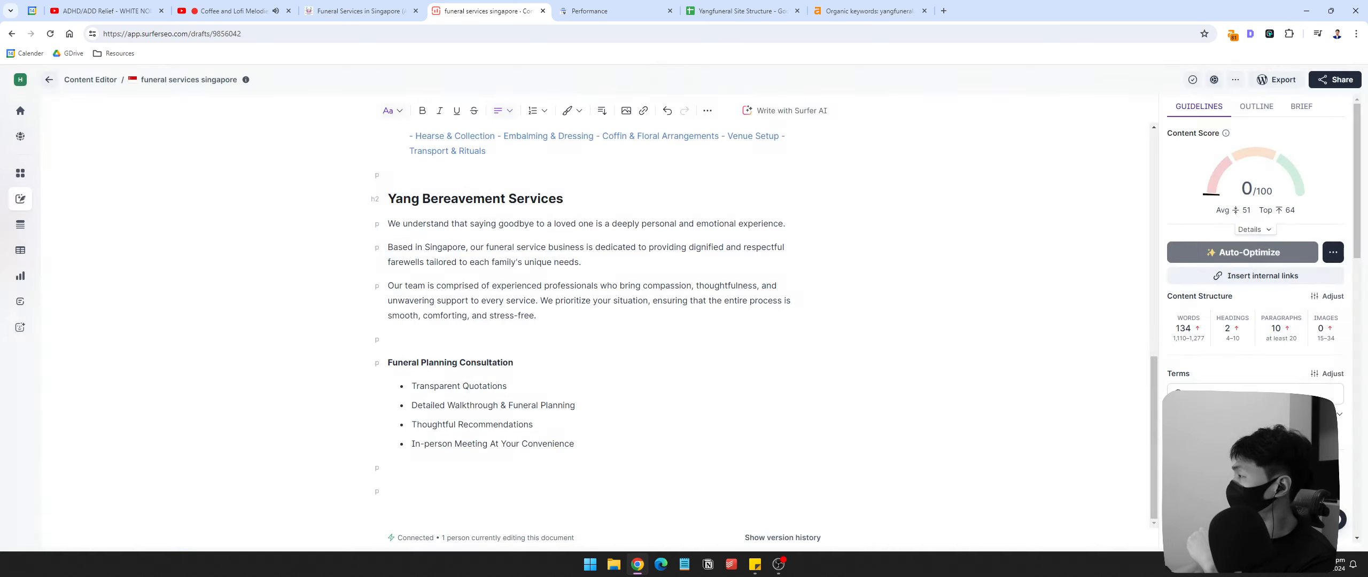
{"action": "scroll", "coordinate": [645, 376], "scroll_direction": "up", "scroll_amount": 5}
{"action": "scroll", "coordinate": [645, 376], "scroll_direction": "up", "scroll_amount": 5}
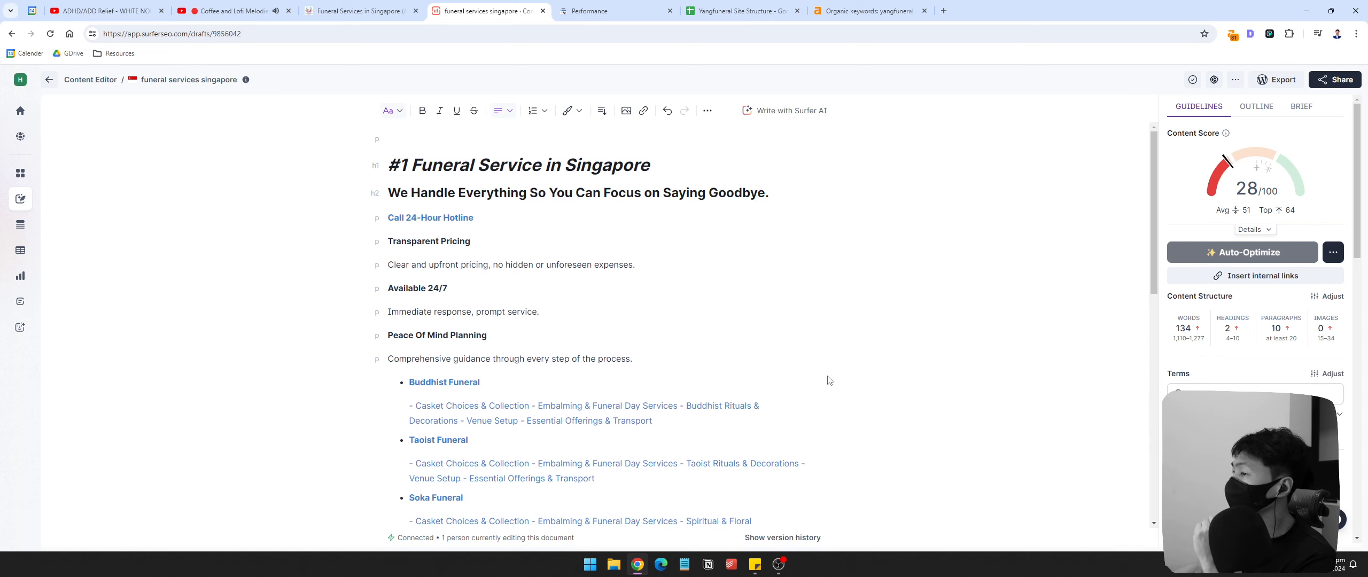
{"action": "scroll", "coordinate": [864, 379], "scroll_direction": "down", "scroll_amount": 5}
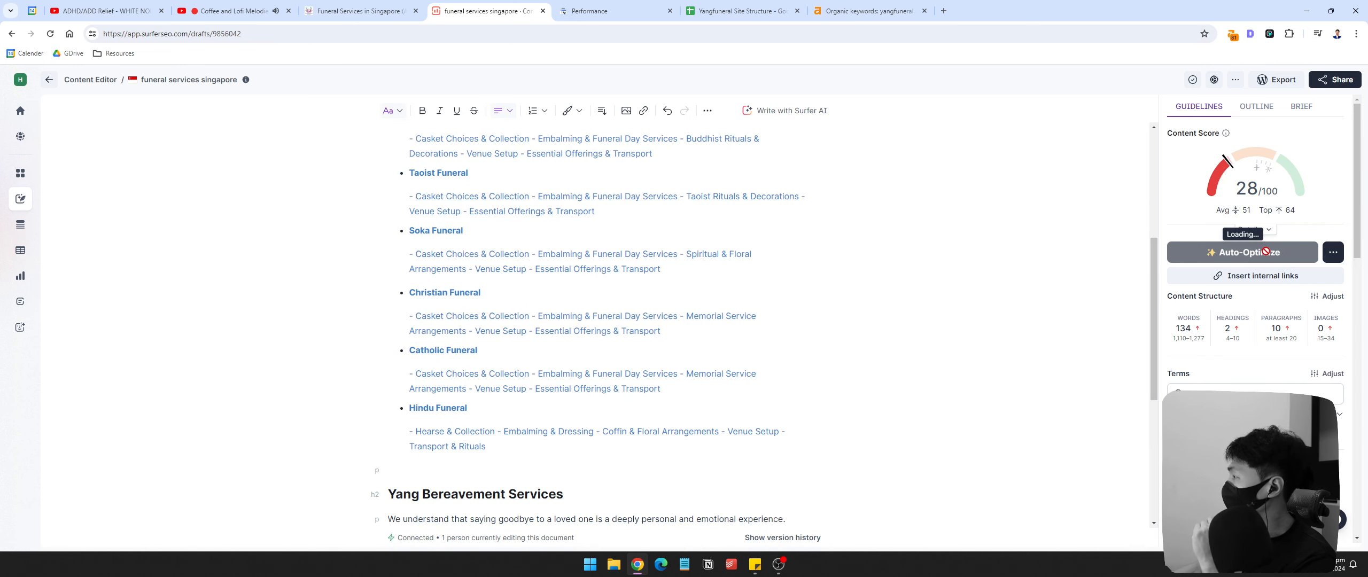
{"action": "scroll", "coordinate": [647, 184], "scroll_direction": "up", "scroll_amount": 5}
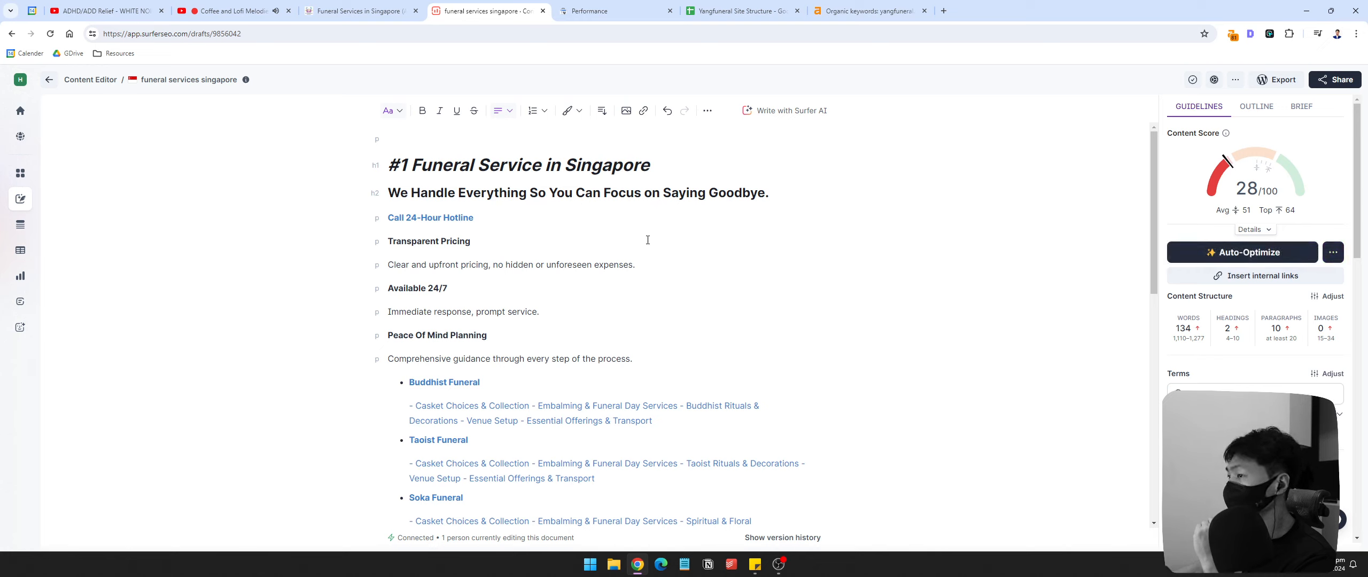
Step: Run Auto-Optimize on the whole funeral services draft and skim the sections it rewrites
{"action": "scroll", "coordinate": [596, 233], "scroll_direction": "down", "scroll_amount": 10}
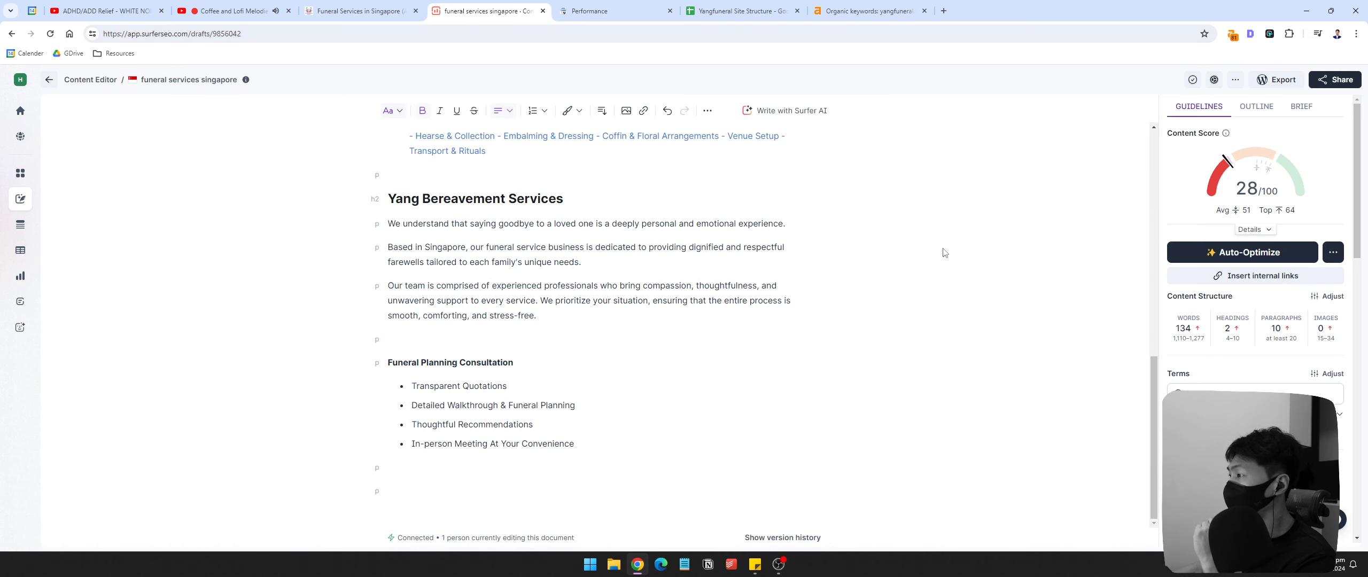
{"action": "left_click", "coordinate": [1240, 253]}
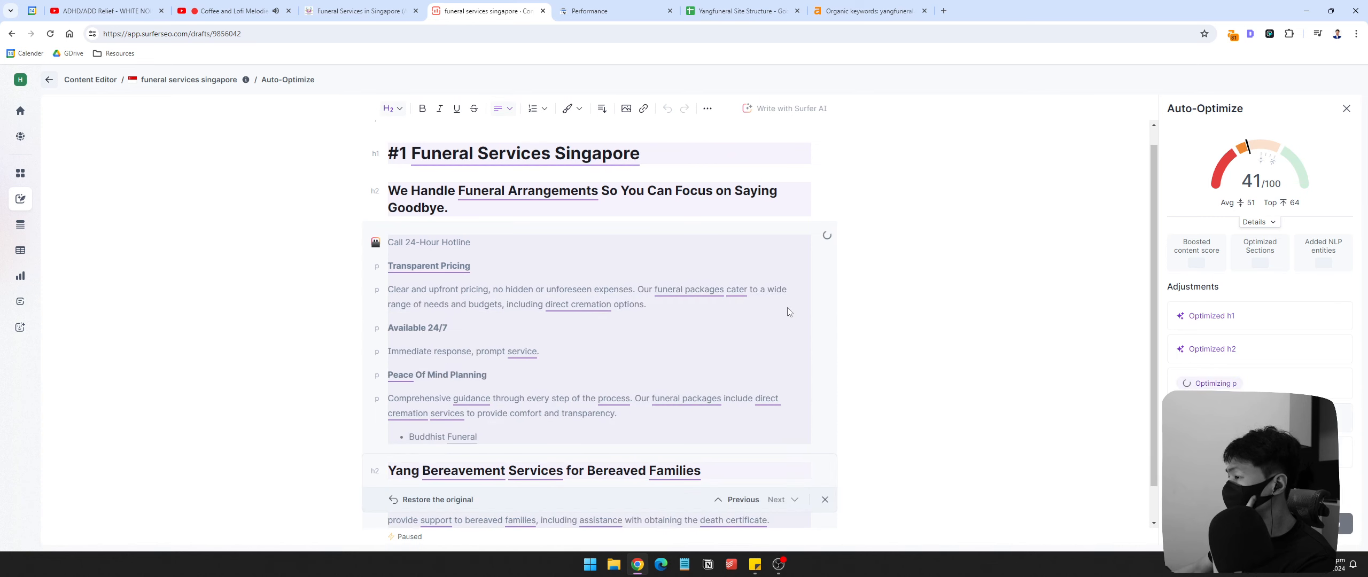
{"action": "scroll", "coordinate": [819, 364], "scroll_direction": "down", "scroll_amount": 5}
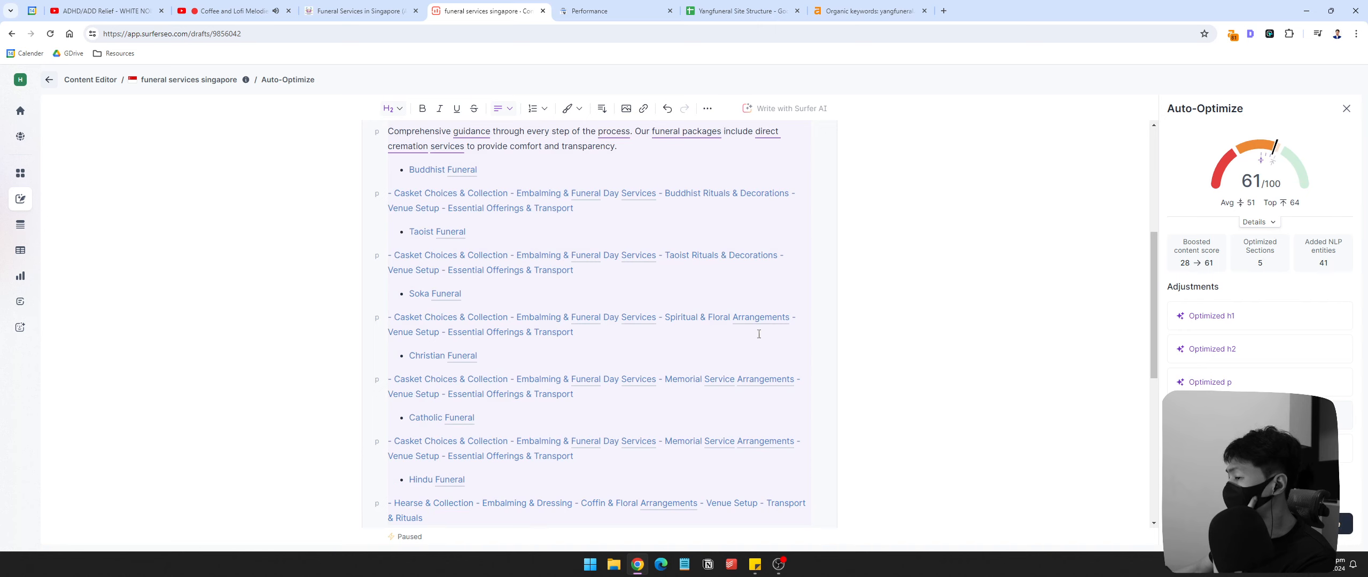
{"action": "scroll", "coordinate": [731, 337], "scroll_direction": "up", "scroll_amount": 5}
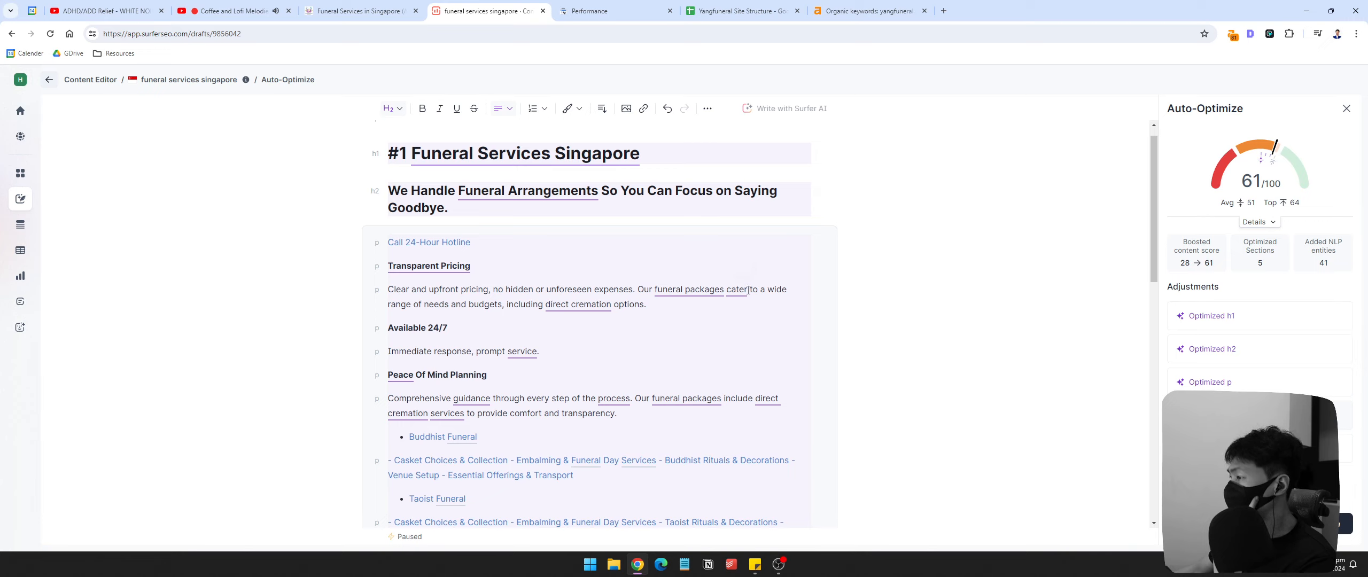
Step: Review the auto-optimized draft from the main heading through the religious funeral list to Funeral Planning Consultation, checking the inserted terms
{"action": "scroll", "coordinate": [689, 300], "scroll_direction": "down", "scroll_amount": 7}
{"action": "scroll", "coordinate": [684, 308], "scroll_direction": "down", "scroll_amount": 4}
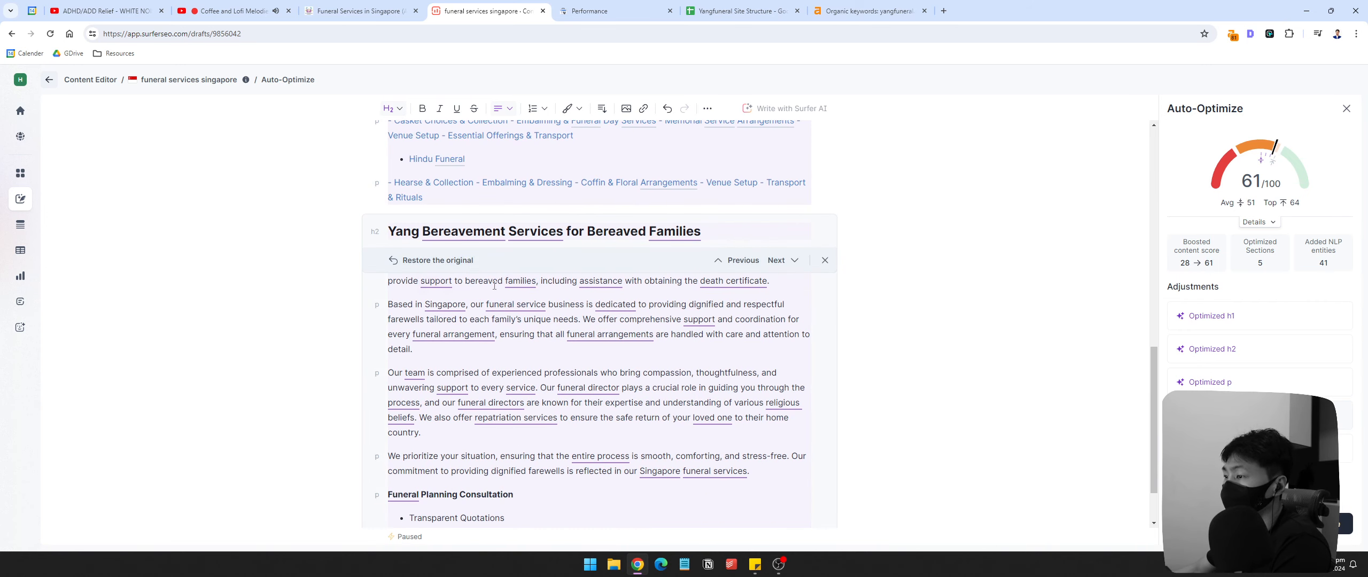
{"action": "scroll", "coordinate": [748, 305], "scroll_direction": "up", "scroll_amount": 1}
{"action": "scroll", "coordinate": [963, 355], "scroll_direction": "down", "scroll_amount": 2}
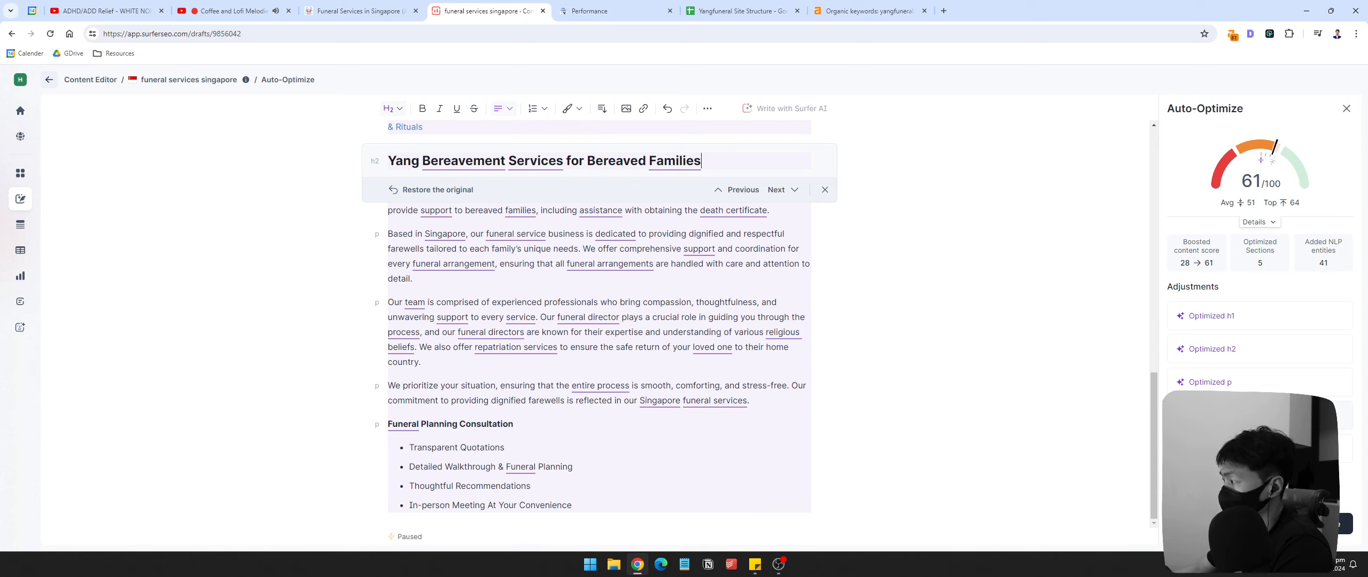
{"action": "mouse_move", "coordinate": [1307, 193]}
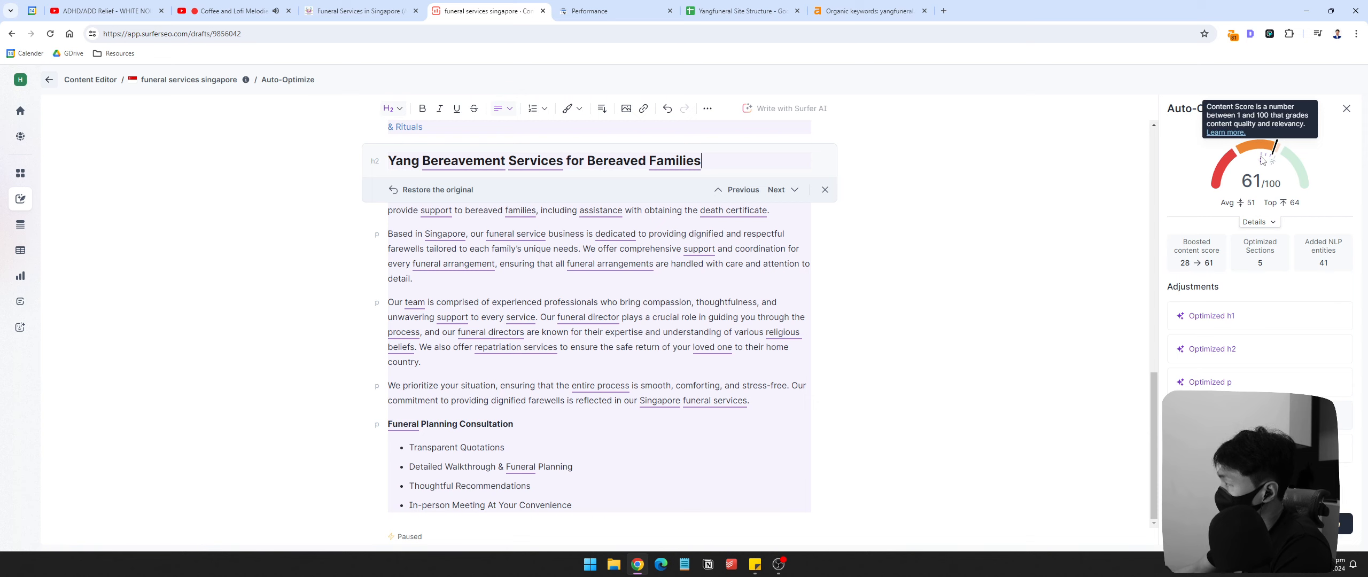
{"action": "scroll", "coordinate": [794, 320], "scroll_direction": "up", "scroll_amount": 5}
{"action": "scroll", "coordinate": [794, 321], "scroll_direction": "up", "scroll_amount": 10}
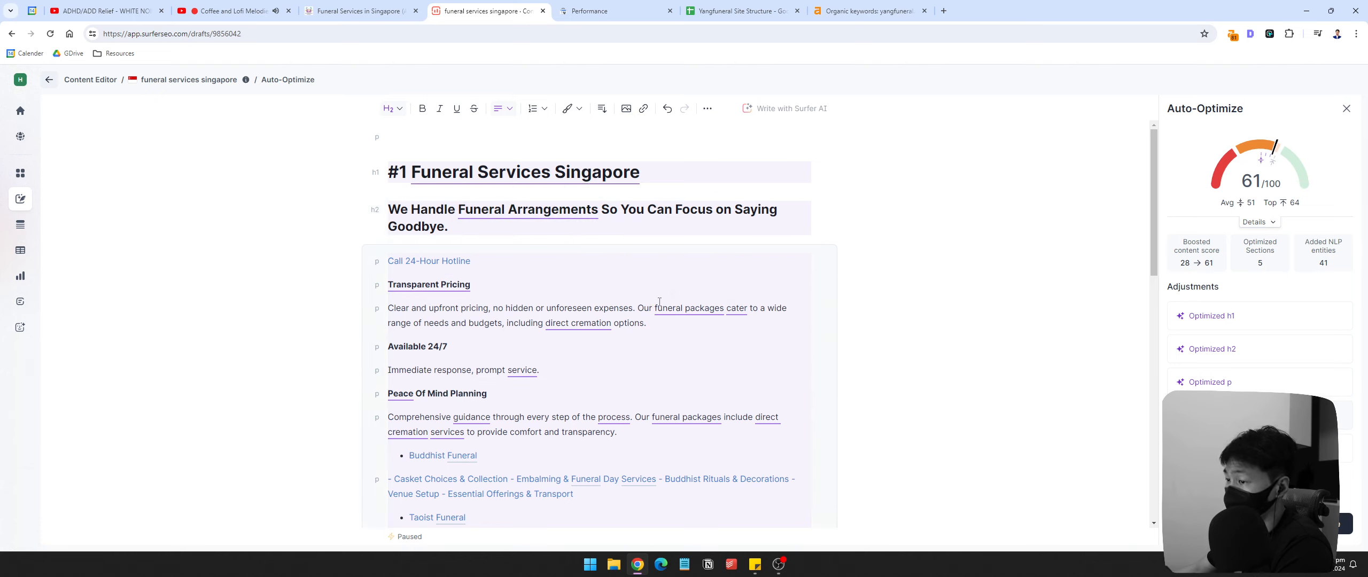
{"action": "scroll", "coordinate": [659, 303], "scroll_direction": "down", "scroll_amount": 4}
{"action": "scroll", "coordinate": [615, 302], "scroll_direction": "up", "scroll_amount": 2}
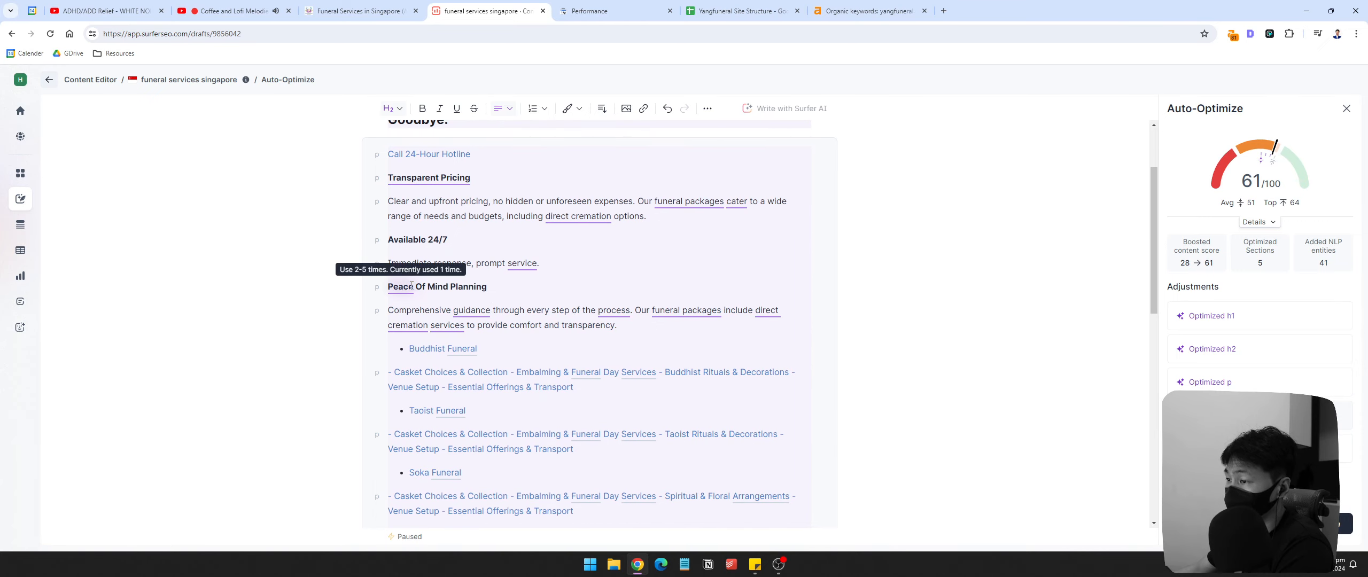
{"action": "scroll", "coordinate": [865, 303], "scroll_direction": "down", "scroll_amount": 4}
{"action": "scroll", "coordinate": [555, 287], "scroll_direction": "down", "scroll_amount": 4}
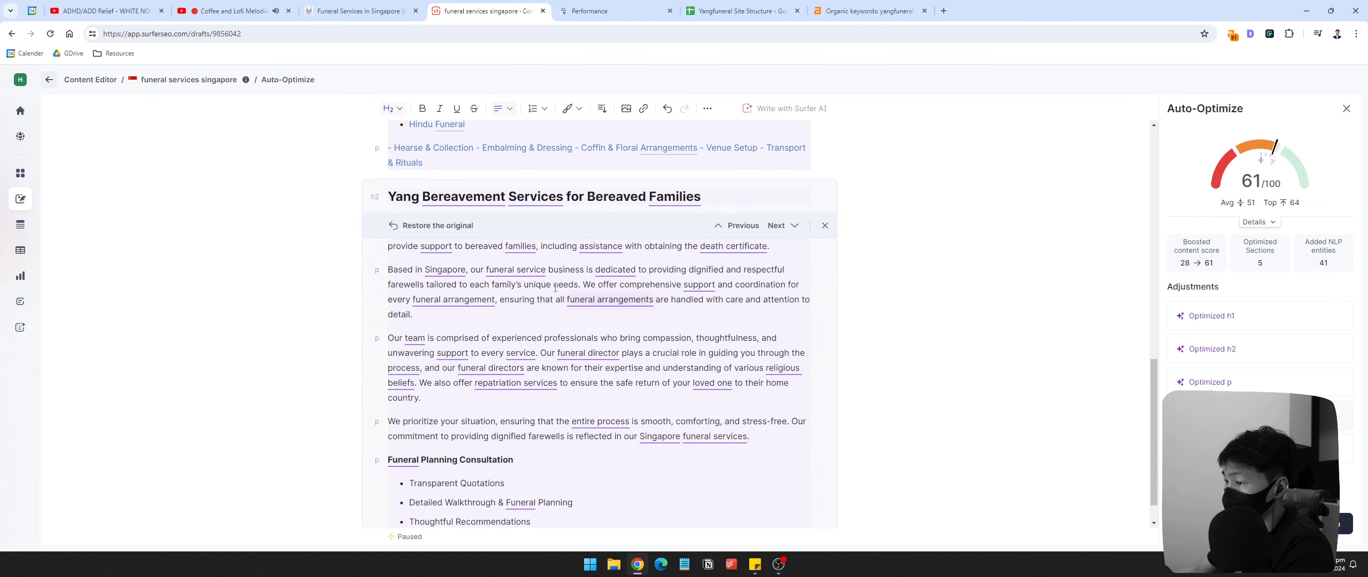
{"action": "scroll", "coordinate": [400, 199], "scroll_direction": "down", "scroll_amount": 1}
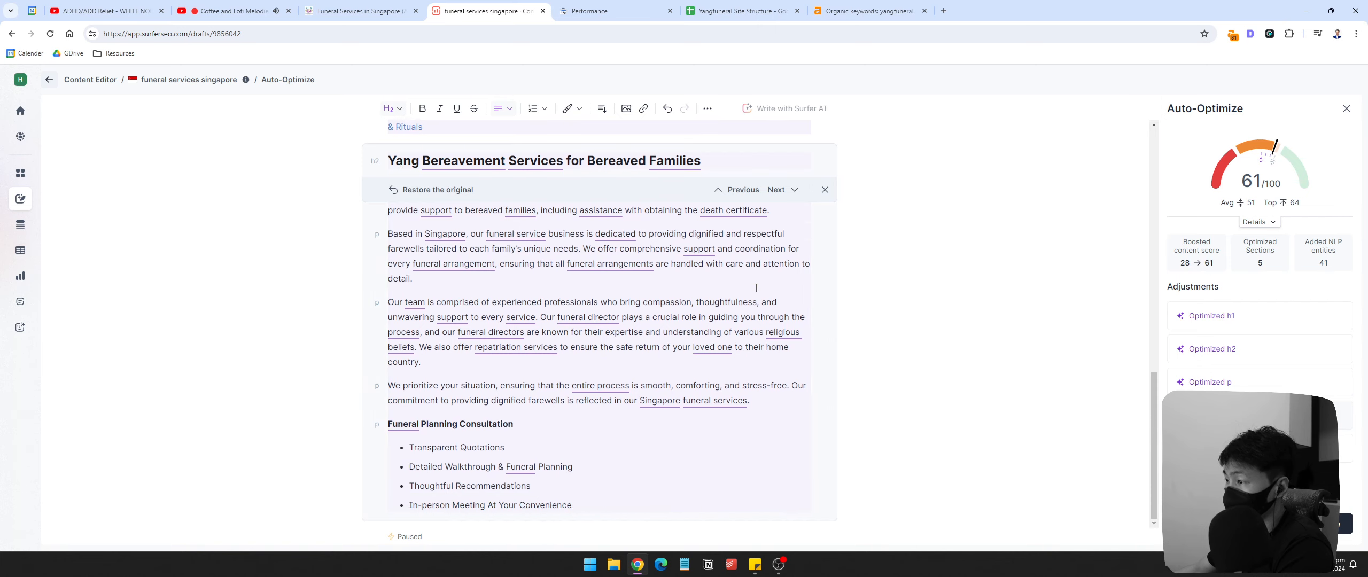
Step: Place the live yangfuneral.com homepage in its own window beside the draft and bring both to their opening headings
{"action": "left_click_drag", "start_coordinate": [364, 11], "coordinate": [1, 316]}
{"action": "left_click", "coordinate": [1012, 161]}
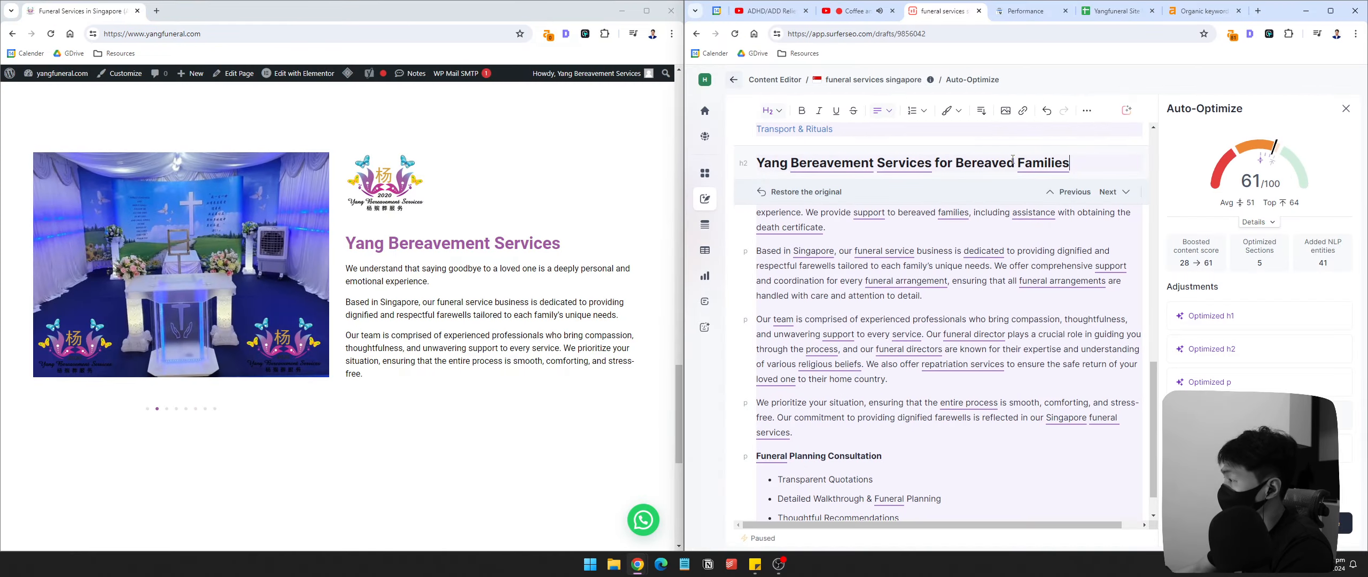
{"action": "scroll", "coordinate": [460, 327], "scroll_direction": "up", "scroll_amount": 20}
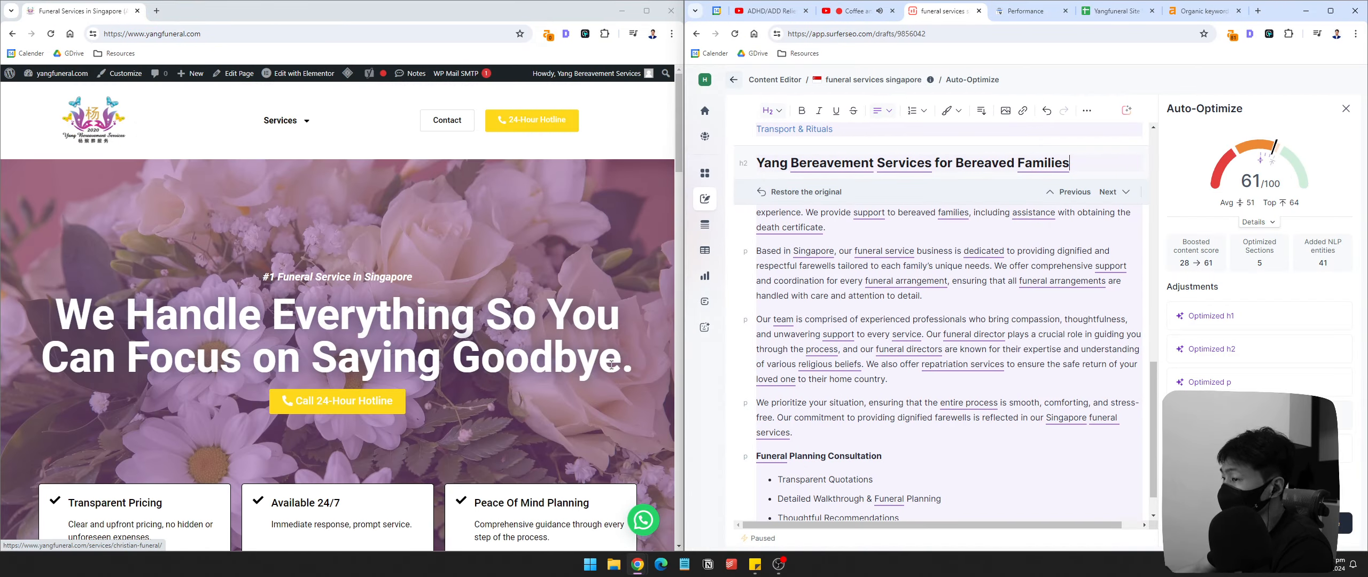
{"action": "left_click_drag", "start_coordinate": [52, 306], "coordinate": [598, 369]}
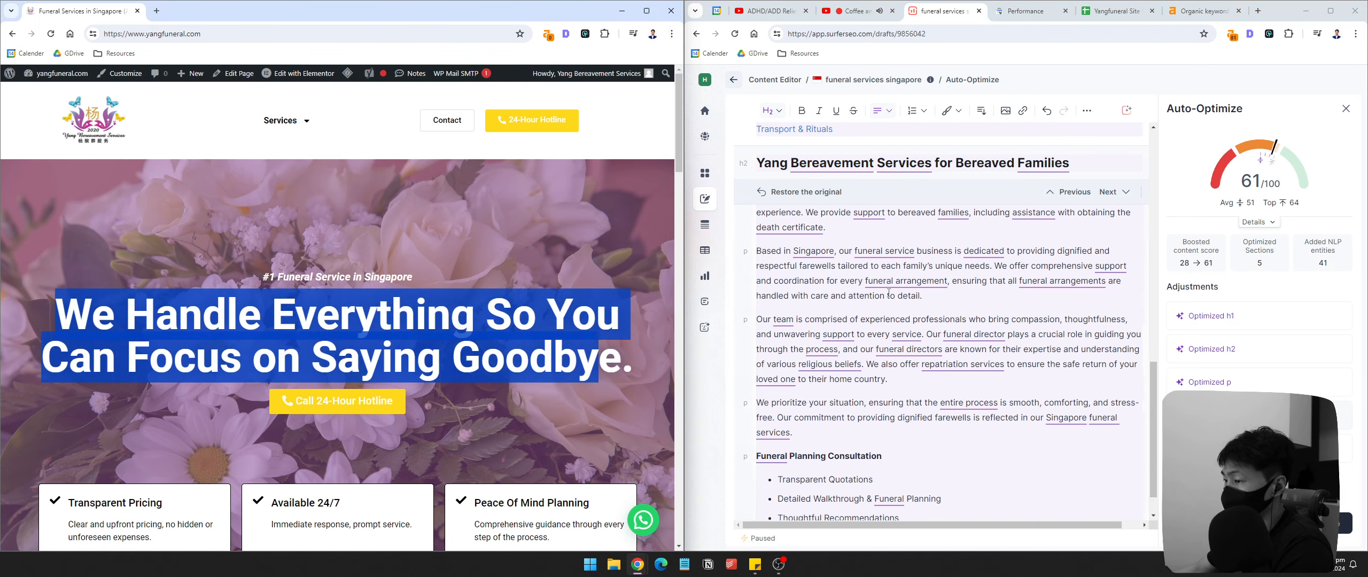
{"action": "scroll", "coordinate": [1135, 345], "scroll_direction": "up", "scroll_amount": 6}
{"action": "scroll", "coordinate": [1136, 345], "scroll_direction": "up", "scroll_amount": 6}
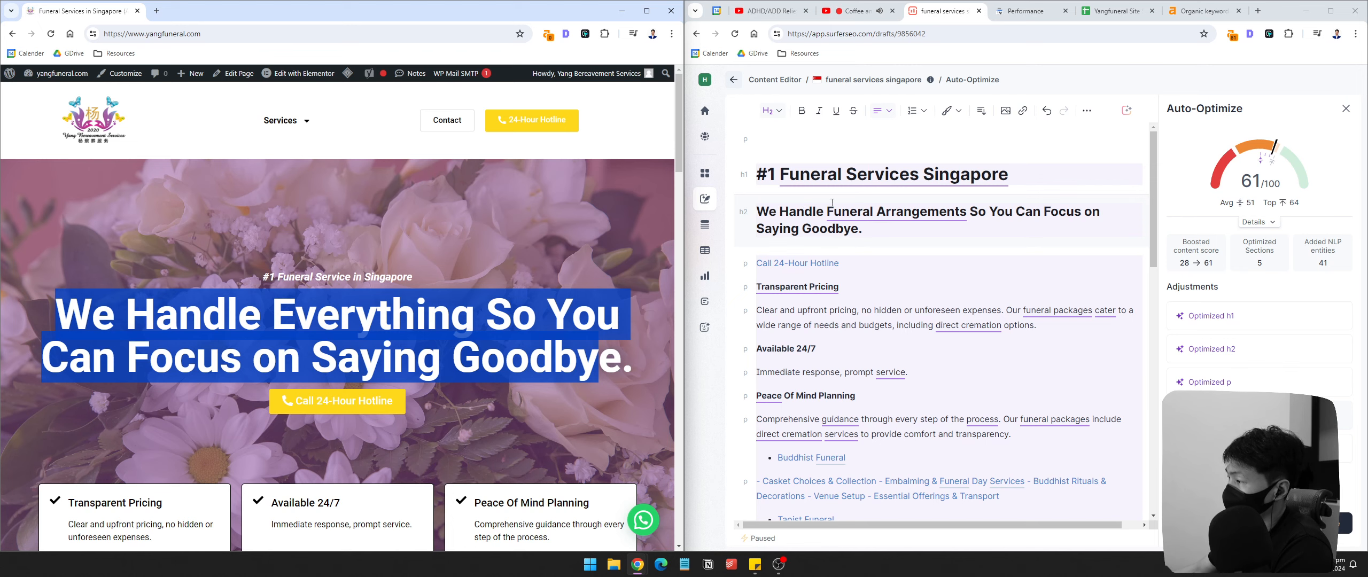
Step: Compare the optimized pricing, availability, planning and religious funeral sections with the corresponding homepage blocks
{"action": "scroll", "coordinate": [414, 327], "scroll_direction": "down", "scroll_amount": 4}
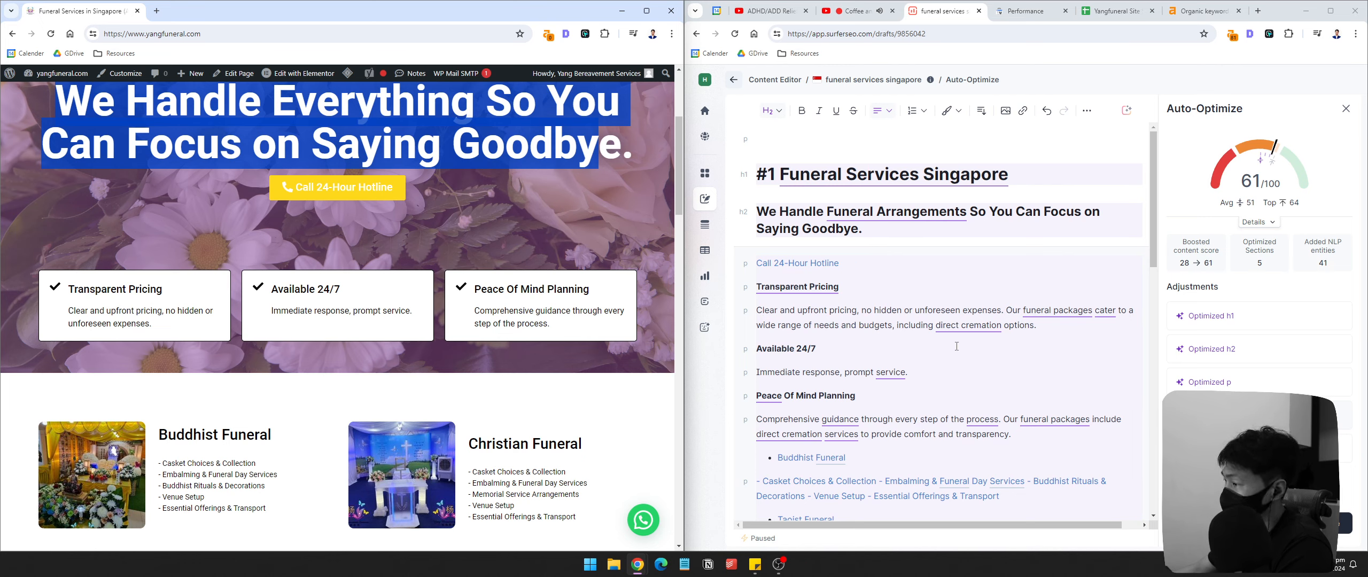
{"action": "scroll", "coordinate": [803, 225], "scroll_direction": "down", "scroll_amount": 3}
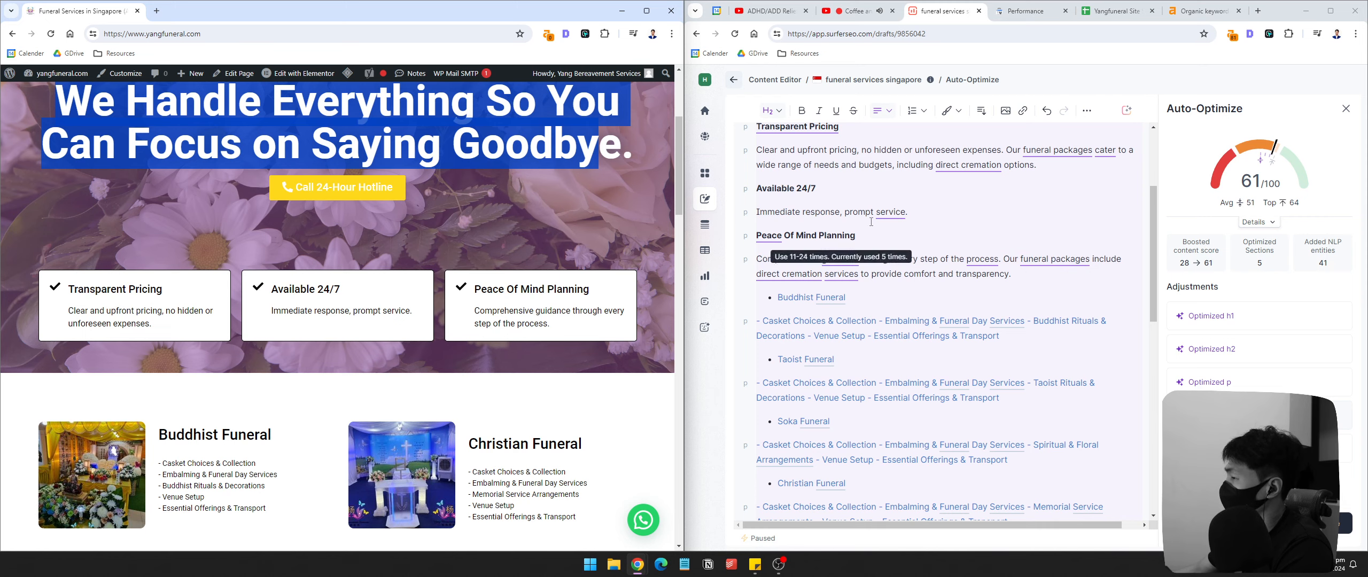
{"action": "scroll", "coordinate": [836, 238], "scroll_direction": "down", "scroll_amount": 3}
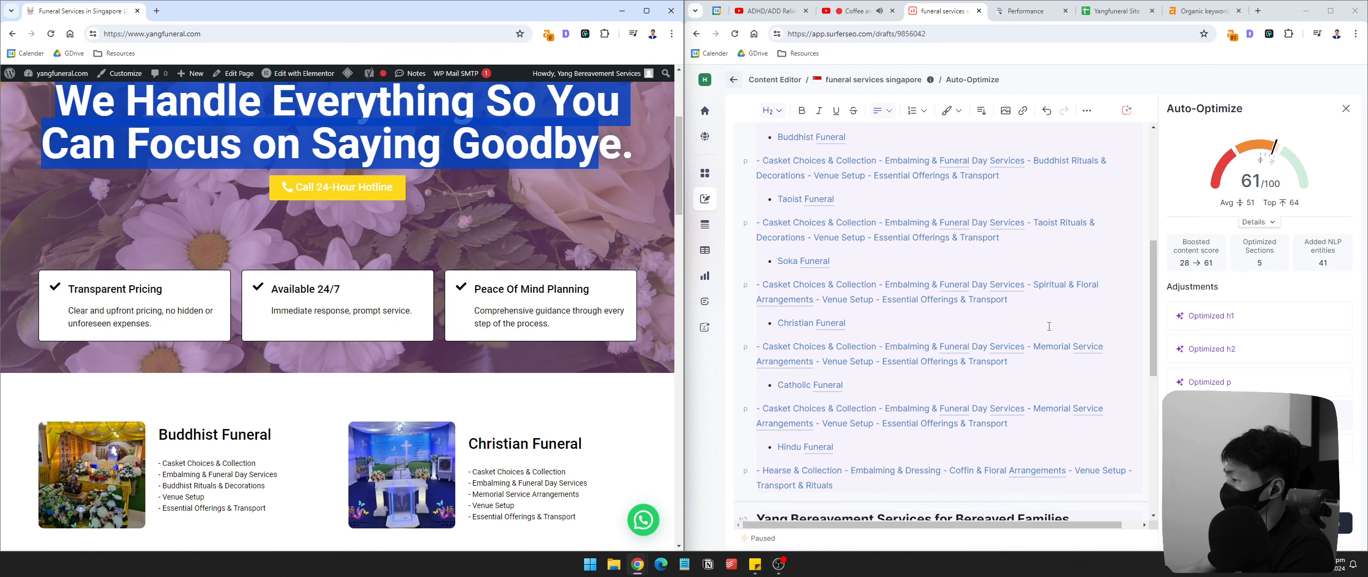
{"action": "scroll", "coordinate": [1041, 327], "scroll_direction": "down", "scroll_amount": 3}
{"action": "scroll", "coordinate": [866, 322], "scroll_direction": "up", "scroll_amount": 3}
{"action": "scroll", "coordinate": [909, 299], "scroll_direction": "down", "scroll_amount": 6}
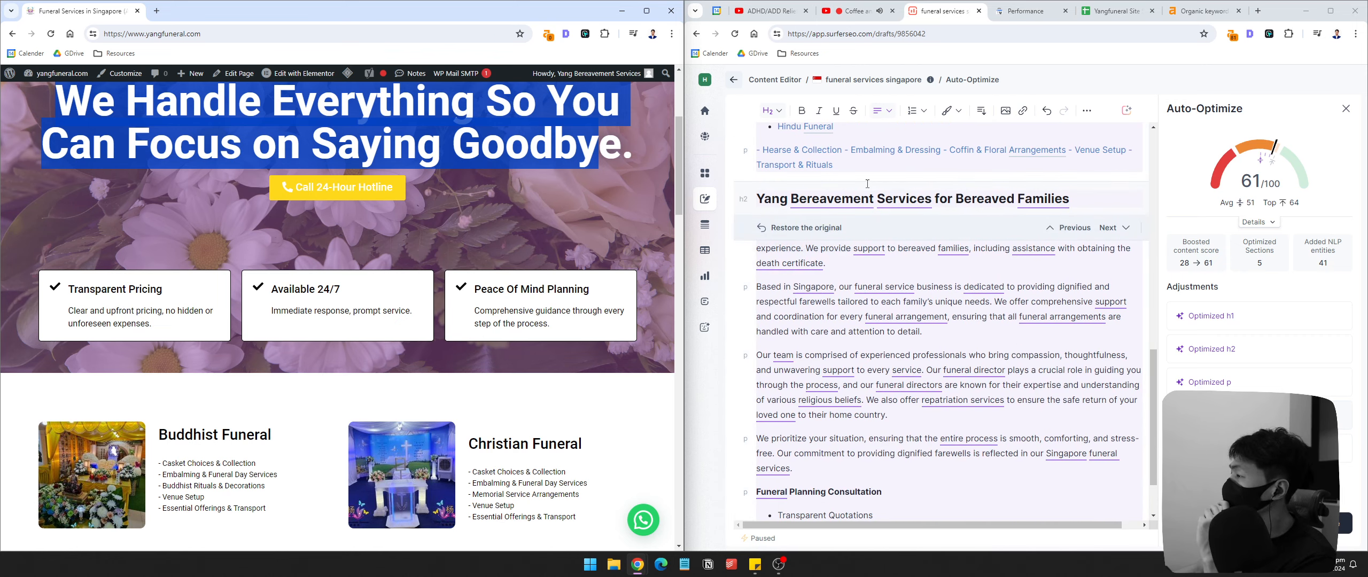
Step: Show the Yang Bereavement Services section on the homepage alongside its optimized version in the draft
{"action": "left_click_drag", "start_coordinate": [1153, 366], "coordinate": [1153, 361]}
{"action": "scroll", "coordinate": [879, 355], "scroll_direction": "up", "scroll_amount": 2}
{"action": "scroll", "coordinate": [878, 355], "scroll_direction": "down", "scroll_amount": 2}
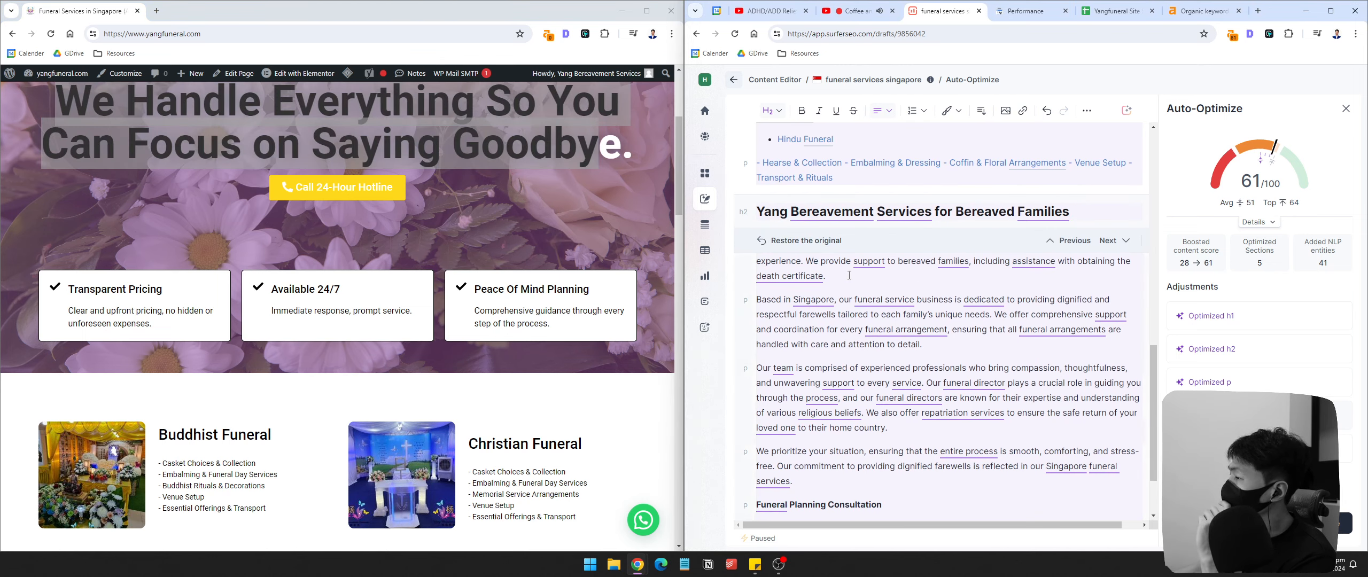
{"action": "scroll", "coordinate": [447, 398], "scroll_direction": "down", "scroll_amount": 7}
{"action": "scroll", "coordinate": [447, 398], "scroll_direction": "down", "scroll_amount": 15}
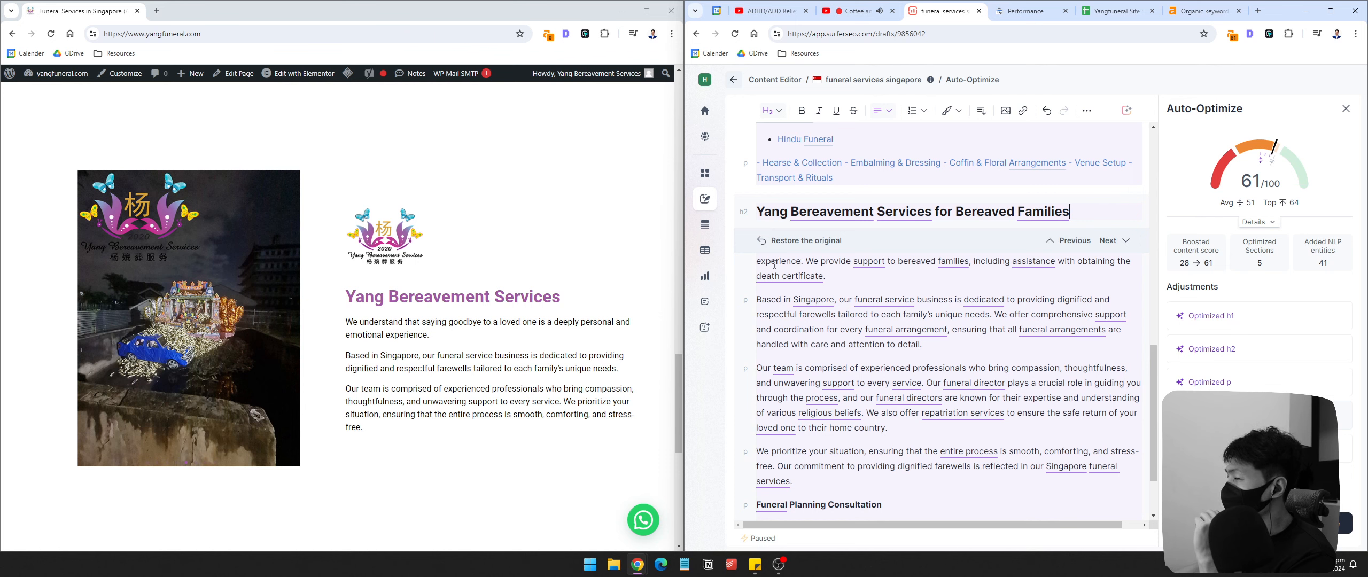
Step: Go through the Auto-Optimize adjustments from the Yang Bereavement Services heading to the final optimized section
{"action": "left_click", "coordinate": [1079, 241]}
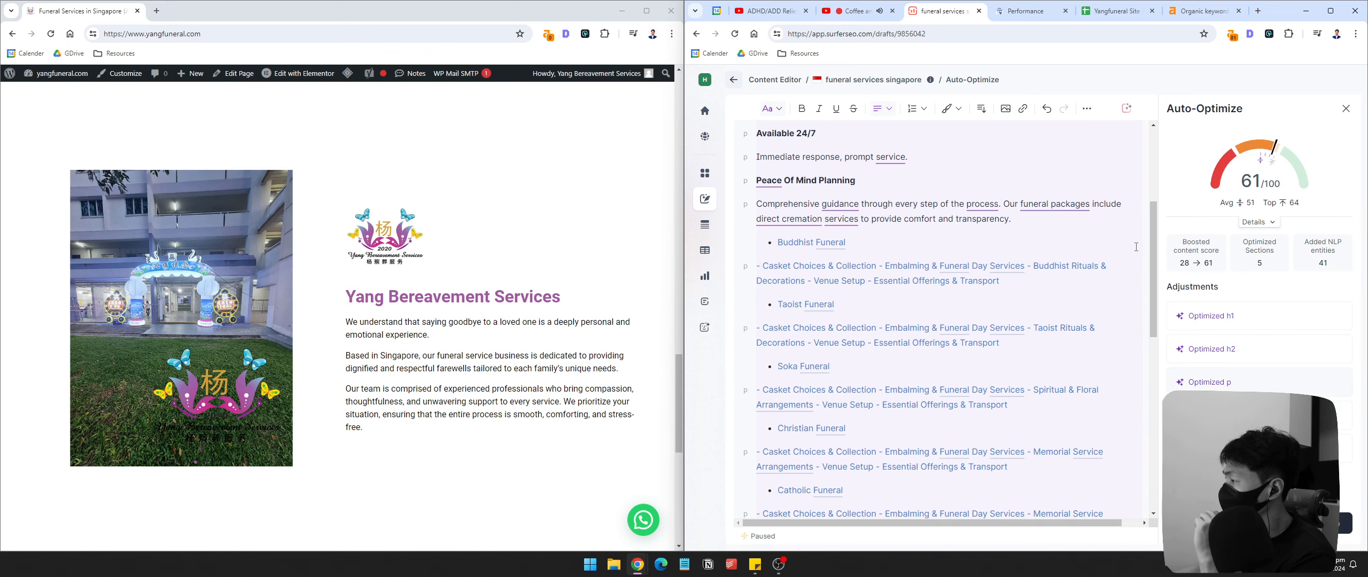
{"action": "scroll", "coordinate": [1142, 249], "scroll_direction": "down", "scroll_amount": 7}
{"action": "left_click", "coordinate": [1117, 246]}
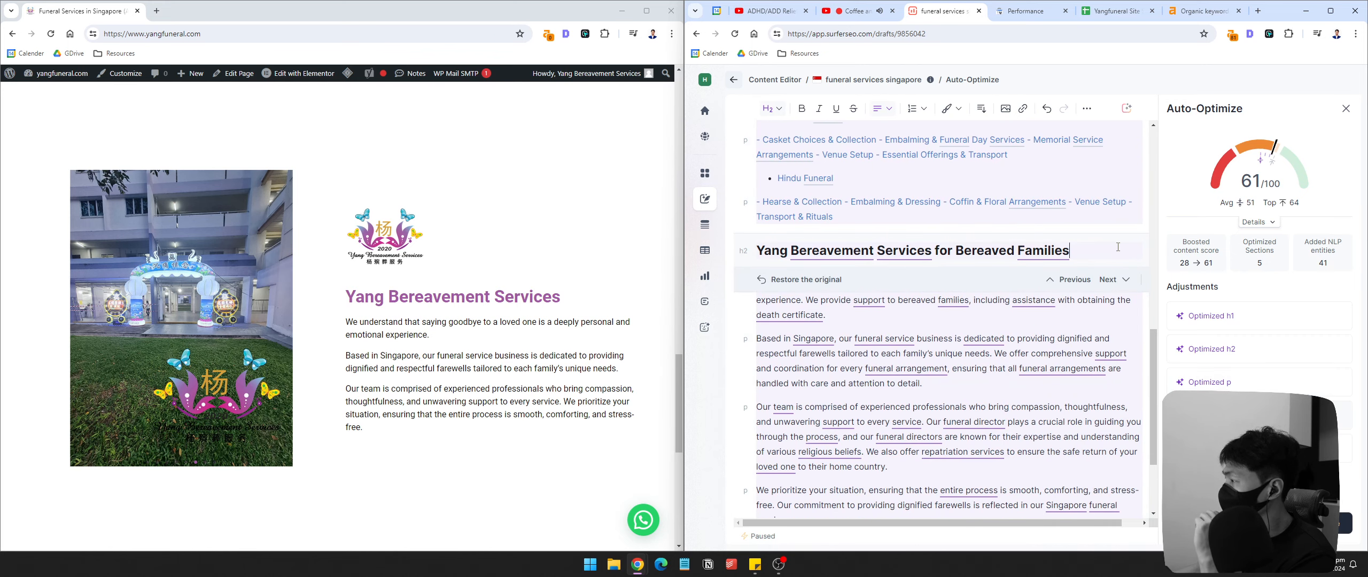
{"action": "left_click", "coordinate": [1073, 279]}
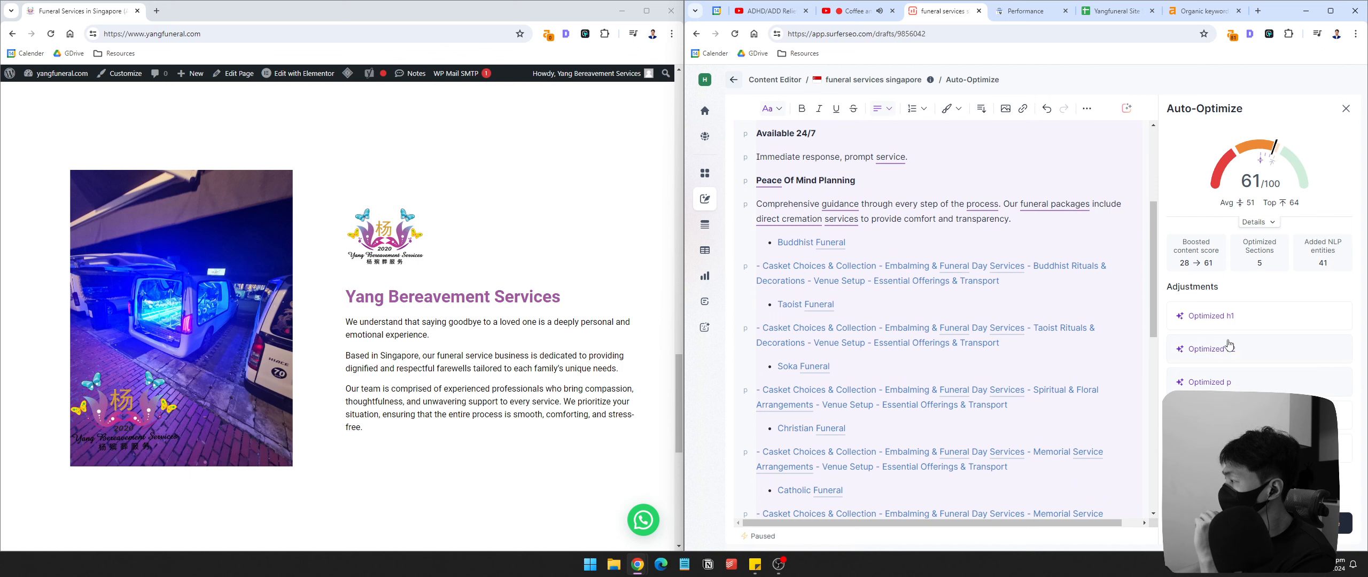
{"action": "left_click", "coordinate": [1210, 415]}
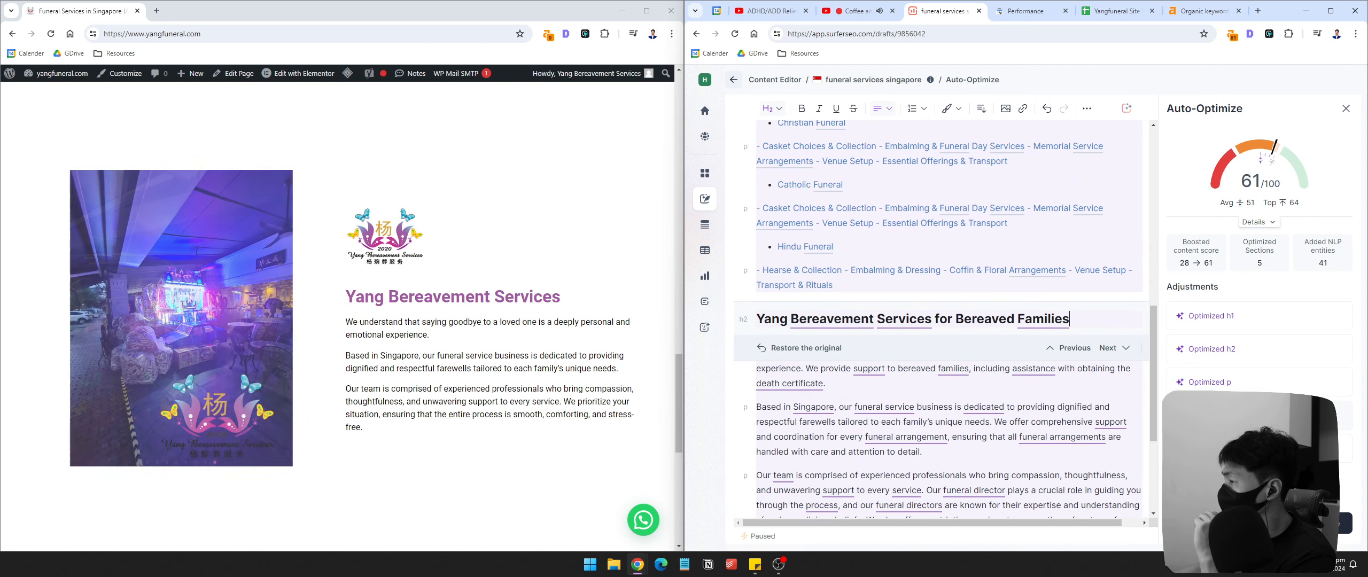
{"action": "left_click", "coordinate": [1210, 448]}
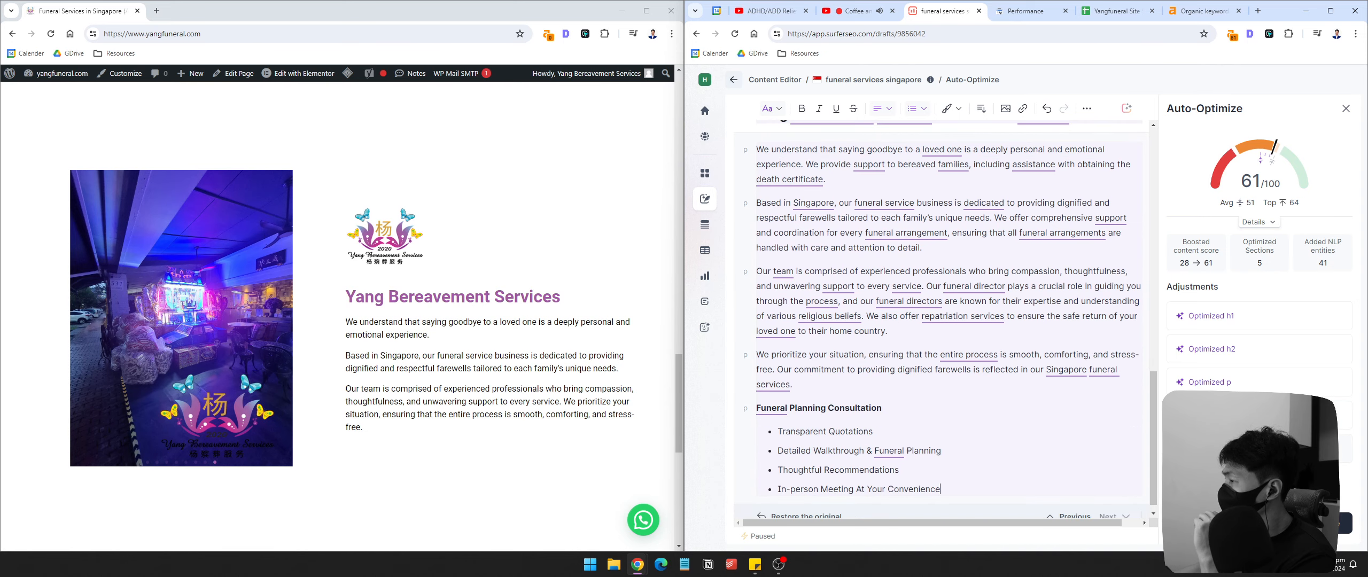
Step: Examine the optimized Yang Bereavement Services paragraphs, especially the repatriation services sentence and the "We prioritize your situation" paragraph
{"action": "scroll", "coordinate": [939, 206], "scroll_direction": "up", "scroll_amount": 2}
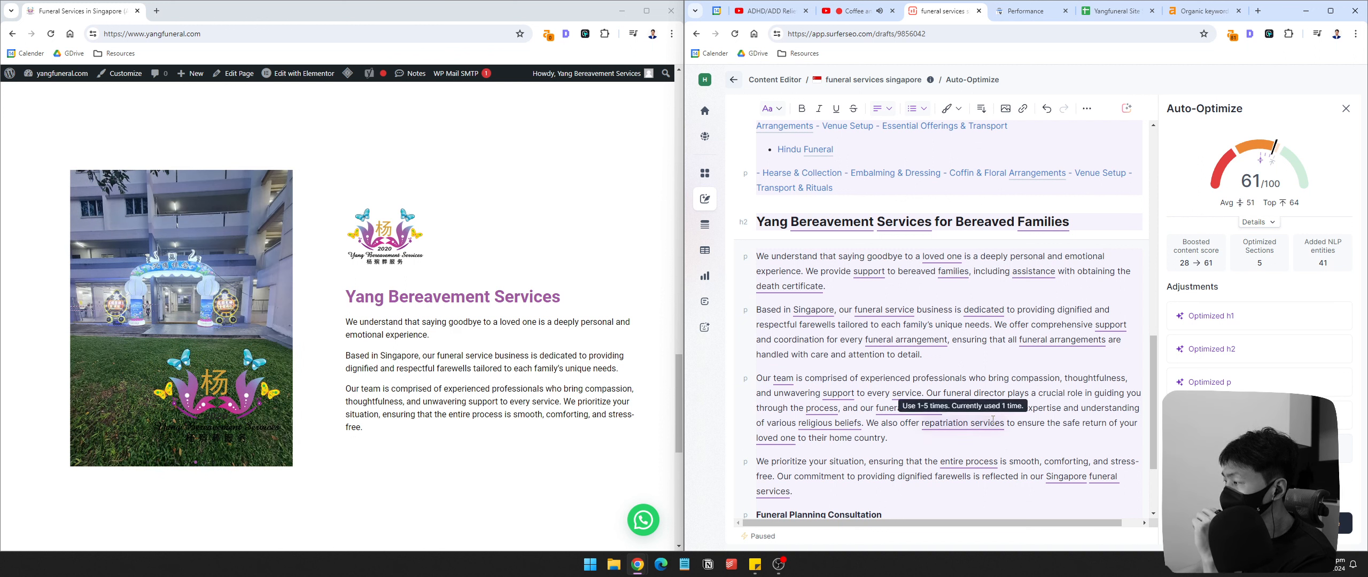
{"action": "scroll", "coordinate": [1085, 414], "scroll_direction": "down", "scroll_amount": 2}
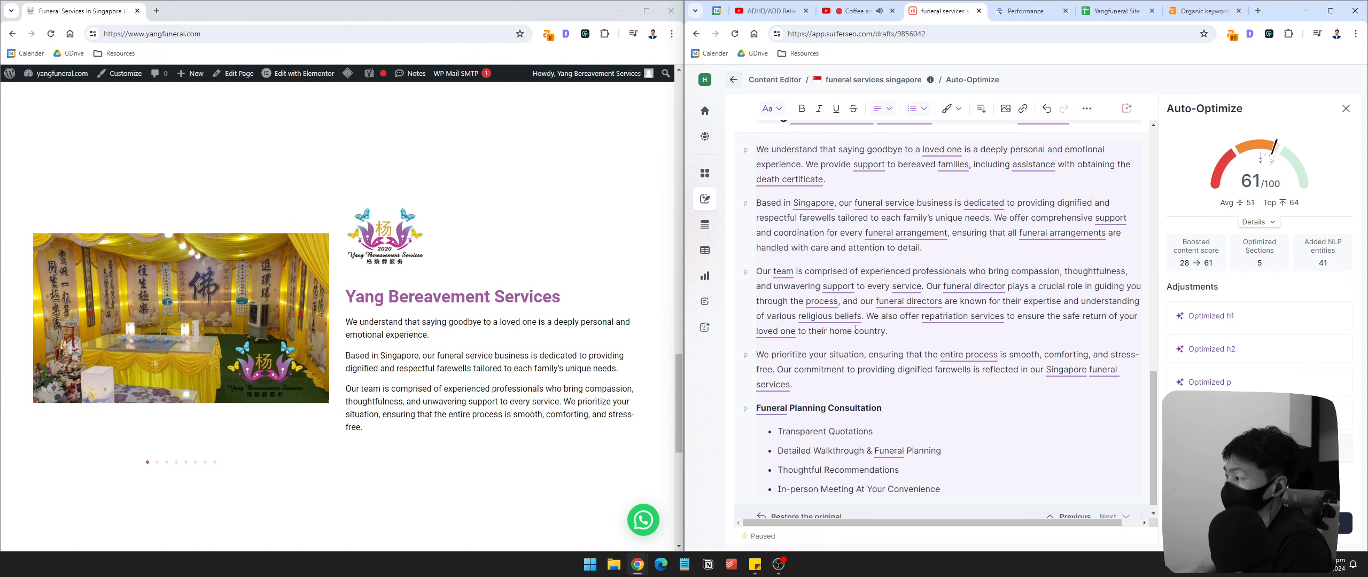
{"action": "left_click_drag", "start_coordinate": [866, 317], "coordinate": [889, 332]}
{"action": "left_click", "coordinate": [873, 317]}
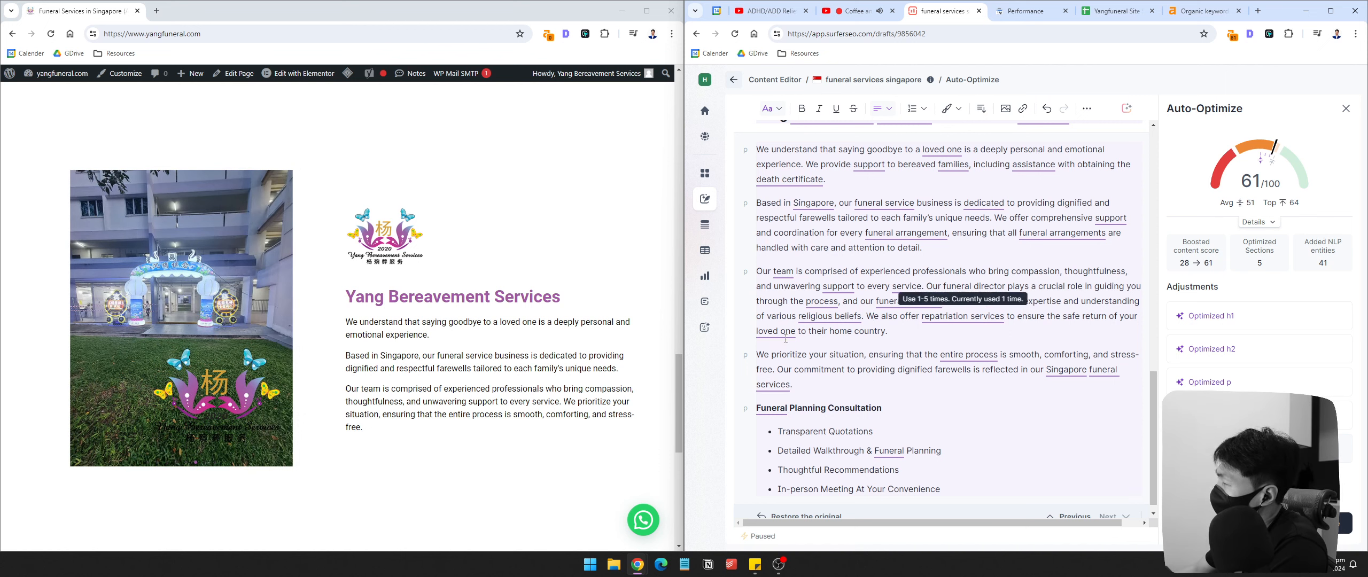
{"action": "left_click_drag", "start_coordinate": [766, 355], "coordinate": [814, 355]}
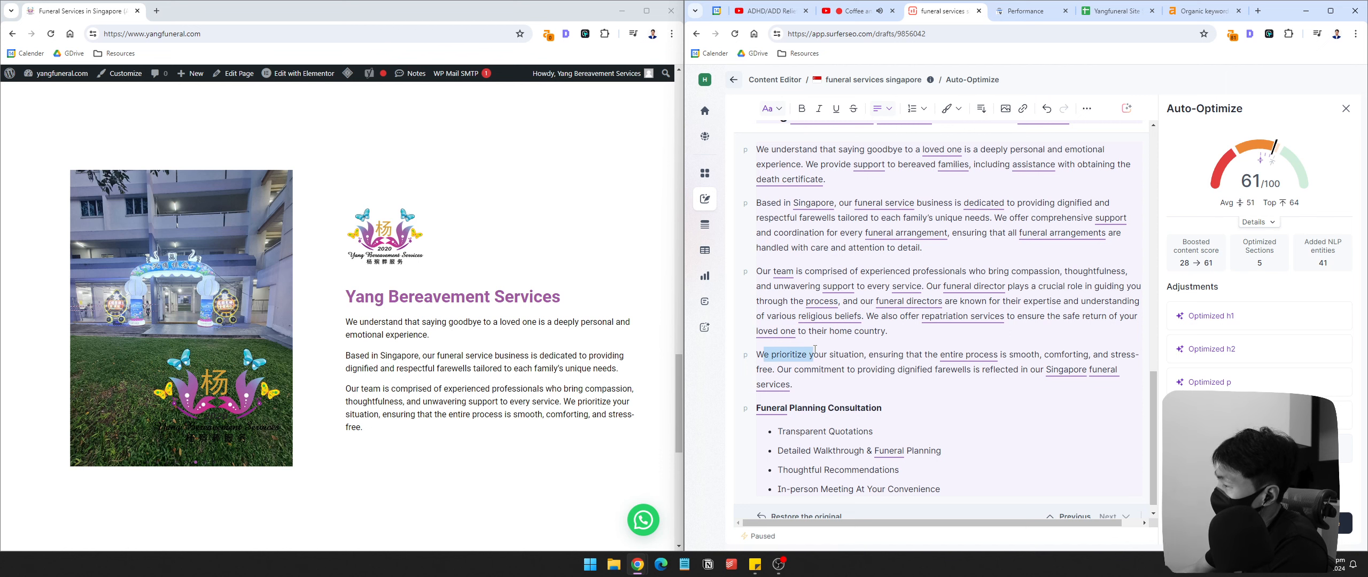
{"action": "left_click", "coordinate": [869, 355]}
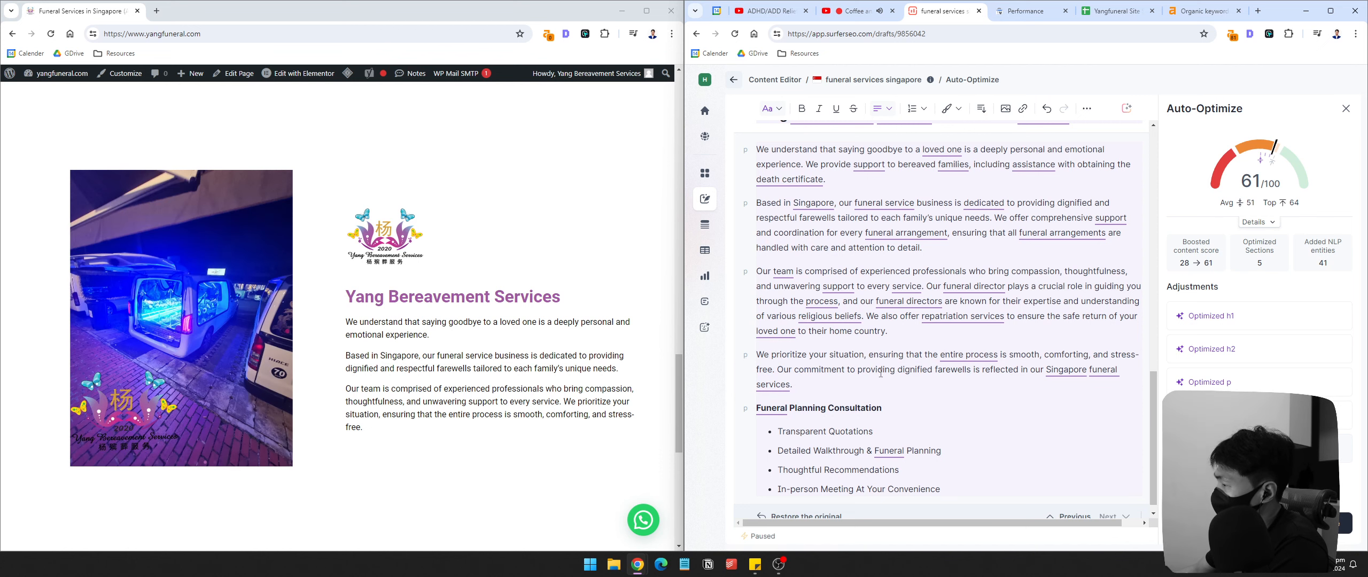
Step: Compare the Funeral Planning Consultation block with the homepage, and look back over the optimized draft up to its main heading
{"action": "scroll", "coordinate": [862, 360], "scroll_direction": "down", "scroll_amount": 1}
{"action": "scroll", "coordinate": [468, 404], "scroll_direction": "down", "scroll_amount": 5}
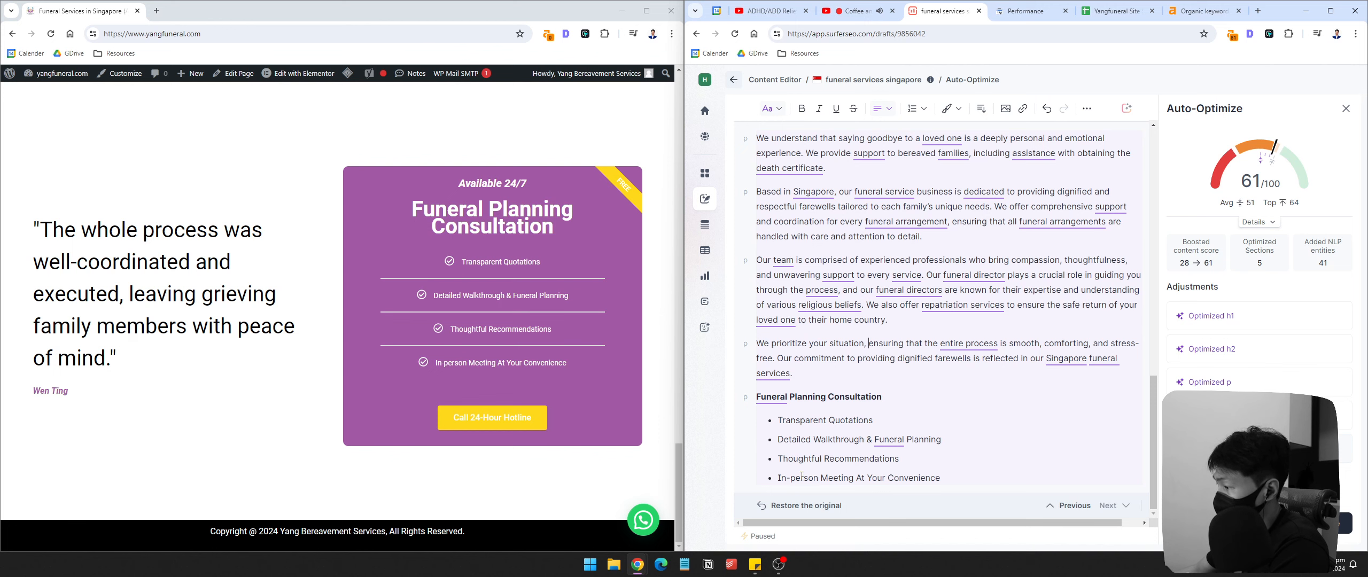
{"action": "scroll", "coordinate": [813, 358], "scroll_direction": "up", "scroll_amount": 4}
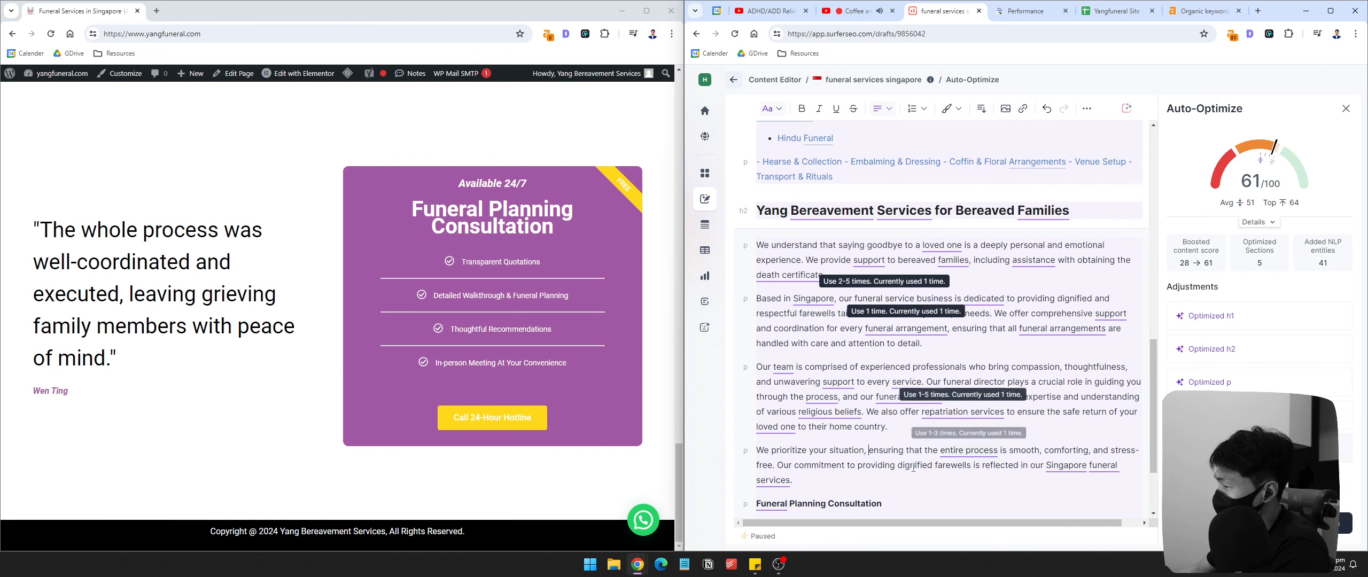
{"action": "scroll", "coordinate": [1072, 355], "scroll_direction": "up", "scroll_amount": 1}
{"action": "scroll", "coordinate": [1072, 355], "scroll_direction": "up", "scroll_amount": 9}
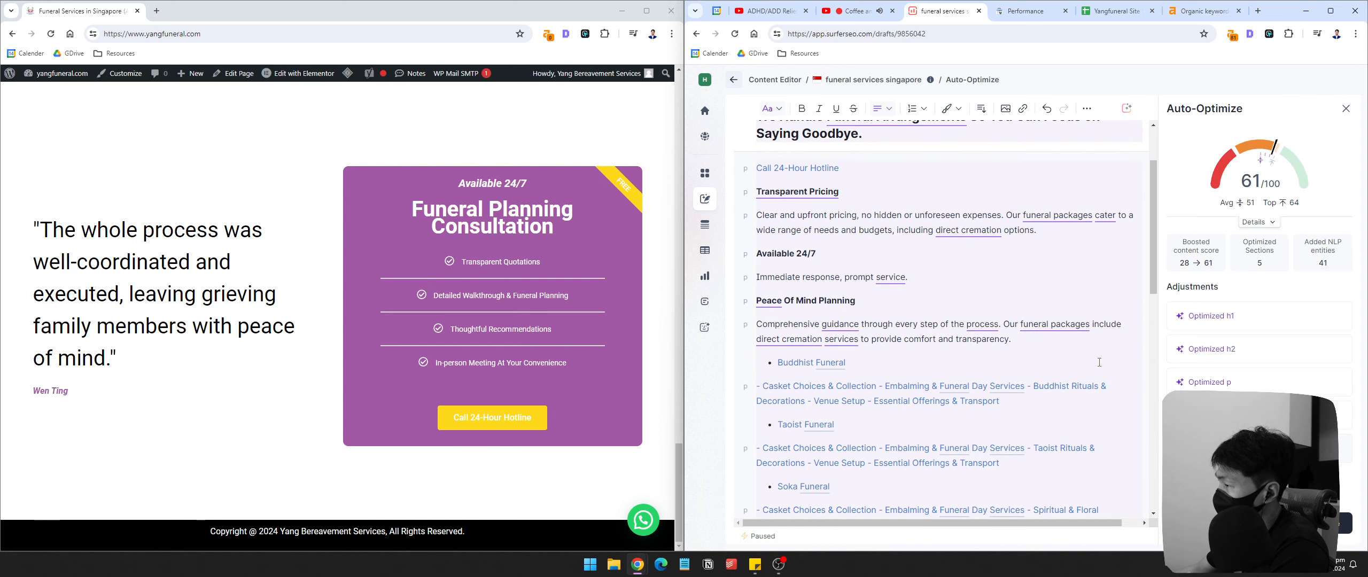
{"action": "scroll", "coordinate": [790, 176], "scroll_direction": "up", "scroll_amount": 2}
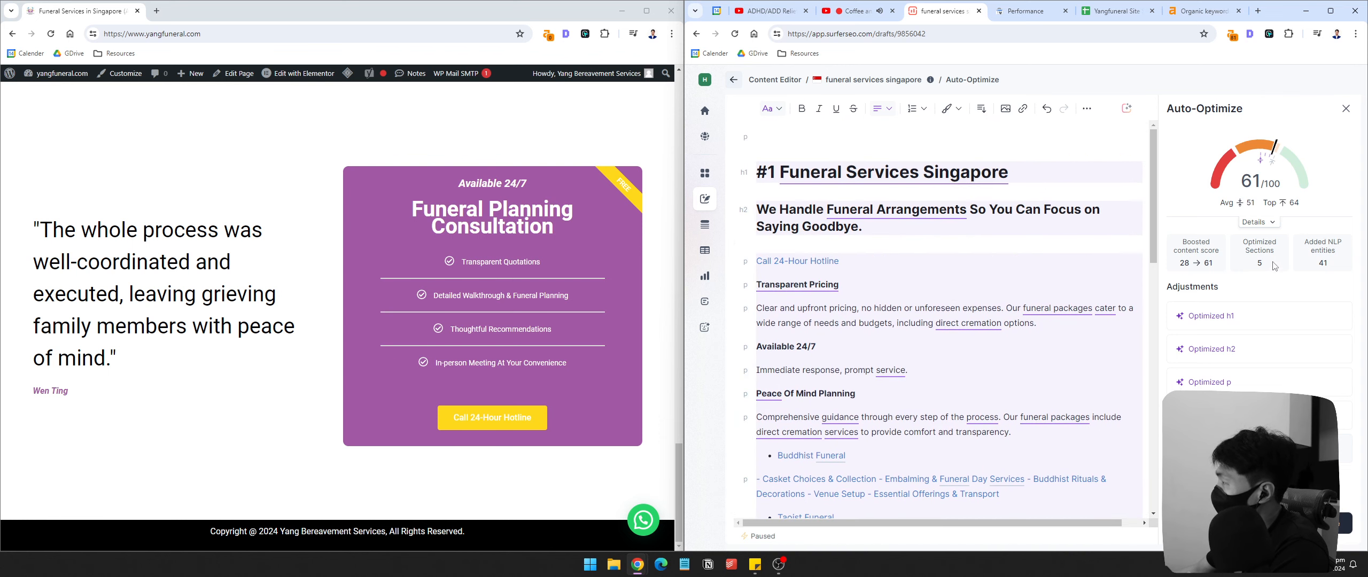
Step: Compare the homepage's Buddhist, Taoist, Soka, Christian, Catholic and Hindu funeral listings with the optimized draft
{"action": "scroll", "coordinate": [1053, 391], "scroll_direction": "down", "scroll_amount": 10}
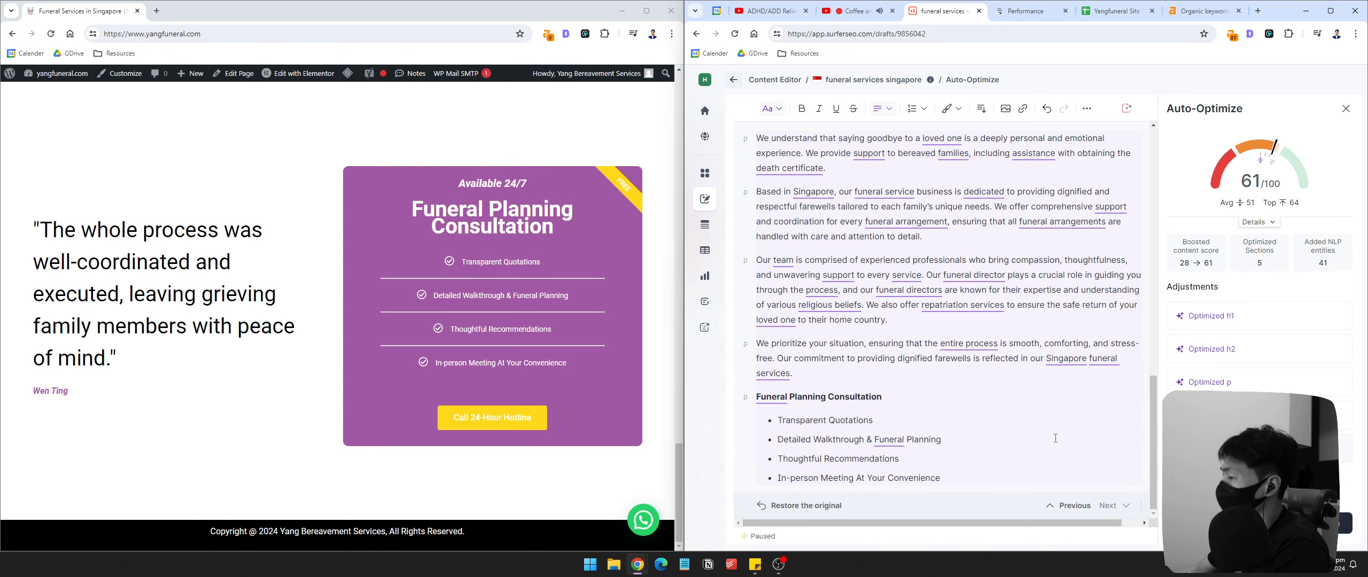
{"action": "scroll", "coordinate": [571, 384], "scroll_direction": "up", "scroll_amount": 10}
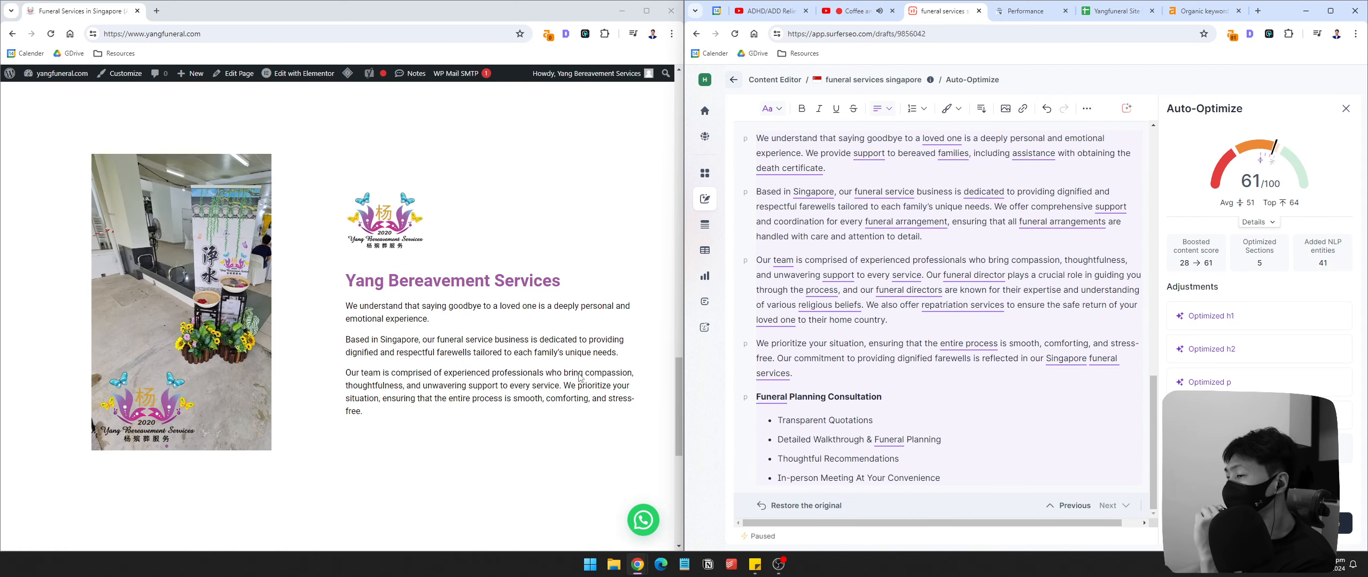
{"action": "scroll", "coordinate": [577, 403], "scroll_direction": "up", "scroll_amount": 7}
{"action": "left_click_drag", "start_coordinate": [677, 287], "coordinate": [684, 263]}
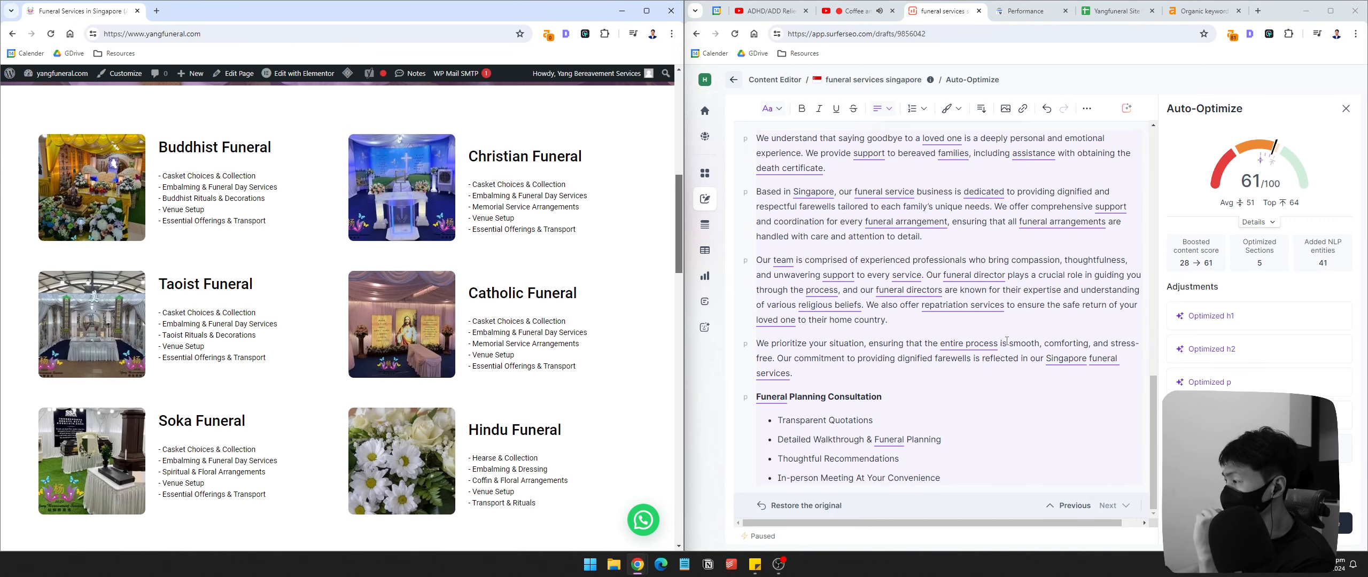
{"action": "scroll", "coordinate": [1005, 323], "scroll_direction": "down", "scroll_amount": 10}
{"action": "scroll", "coordinate": [871, 347], "scroll_direction": "up", "scroll_amount": 4}
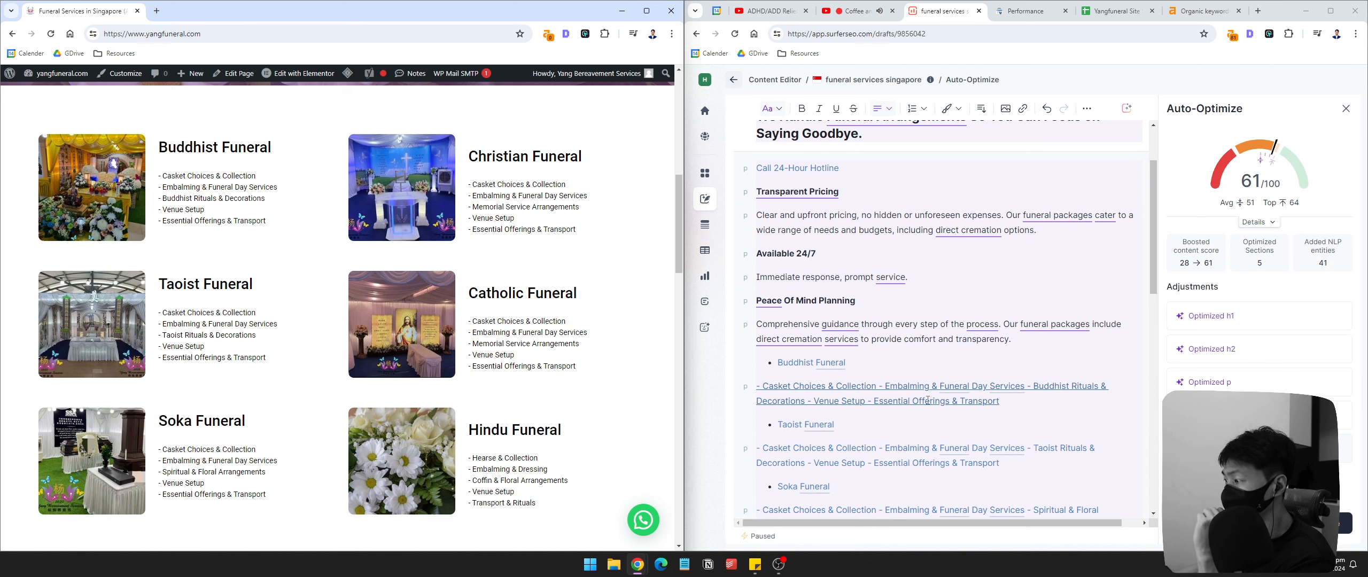
{"action": "scroll", "coordinate": [927, 400], "scroll_direction": "down", "scroll_amount": 3}
{"action": "scroll", "coordinate": [796, 264], "scroll_direction": "down", "scroll_amount": 3}
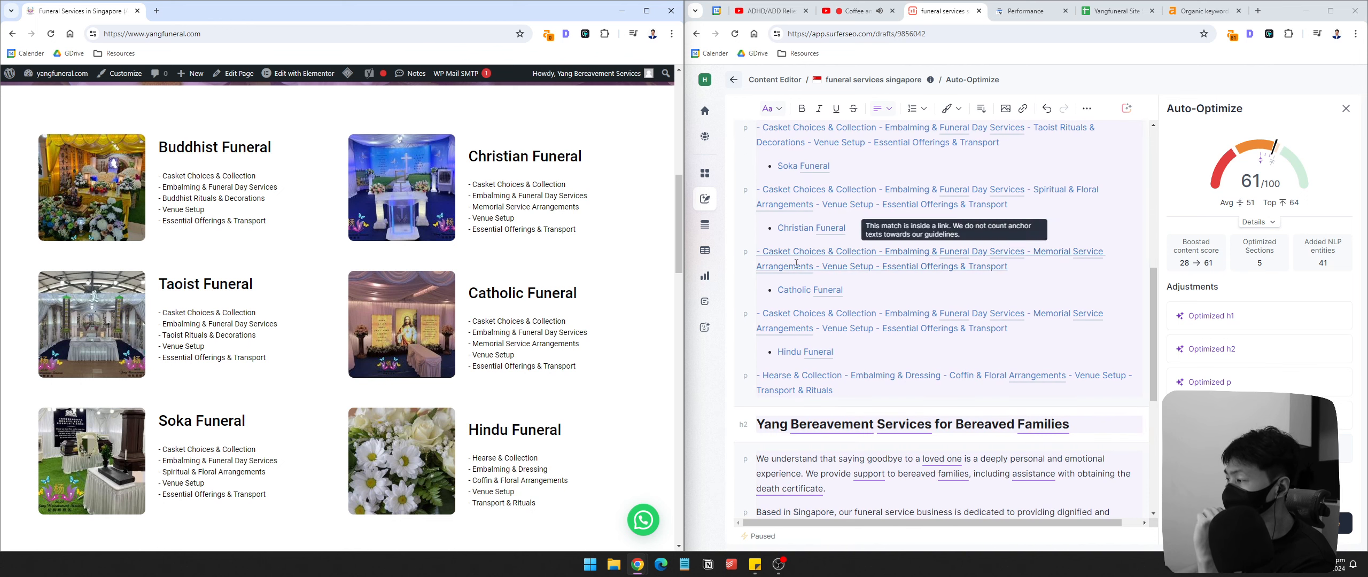
{"action": "scroll", "coordinate": [1000, 458], "scroll_direction": "up", "scroll_amount": 8}
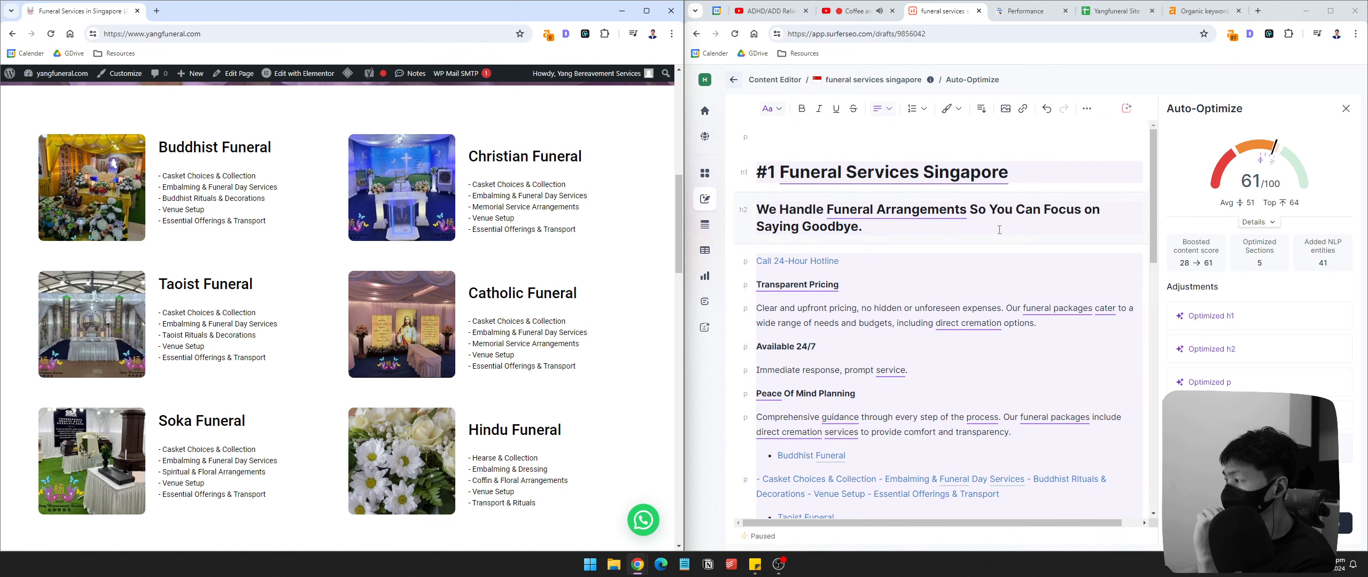
{"action": "scroll", "coordinate": [342, 315], "scroll_direction": "up", "scroll_amount": 10}
Step: Open the homepage in Elementor, merge it as a tab into the browser window with the Surfer draft, and maximize that window
{"action": "left_click", "coordinate": [305, 76]}
{"action": "mouse_move", "coordinate": [1278, 179]}
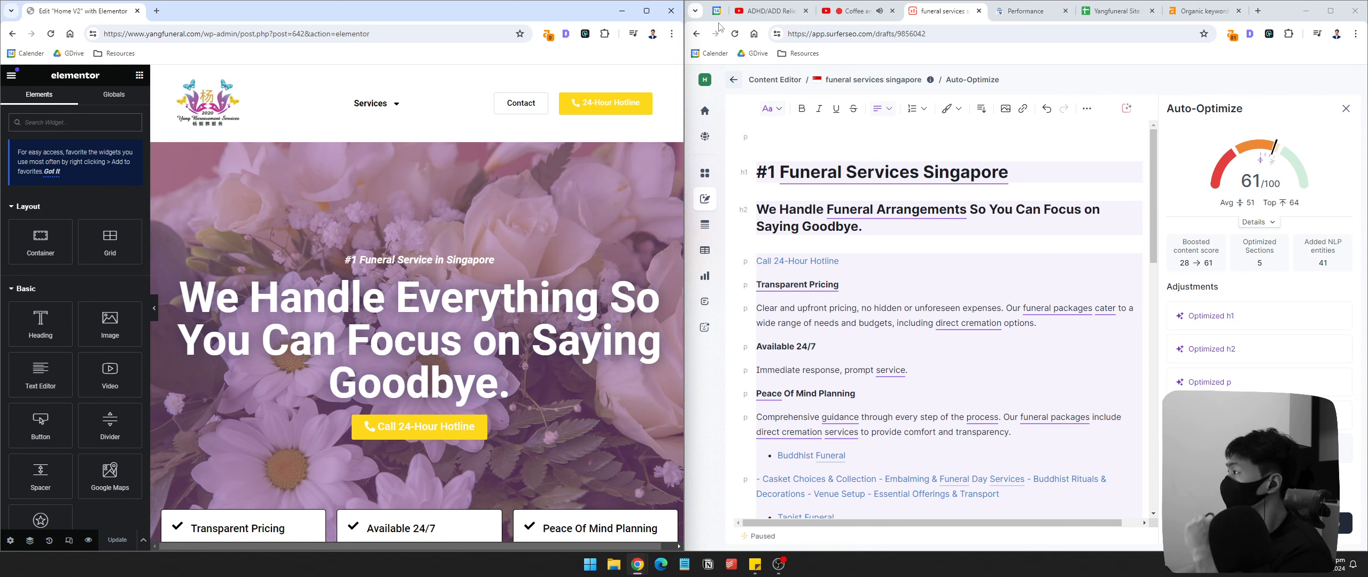
{"action": "left_click_drag", "start_coordinate": [86, 10], "coordinate": [987, 7]}
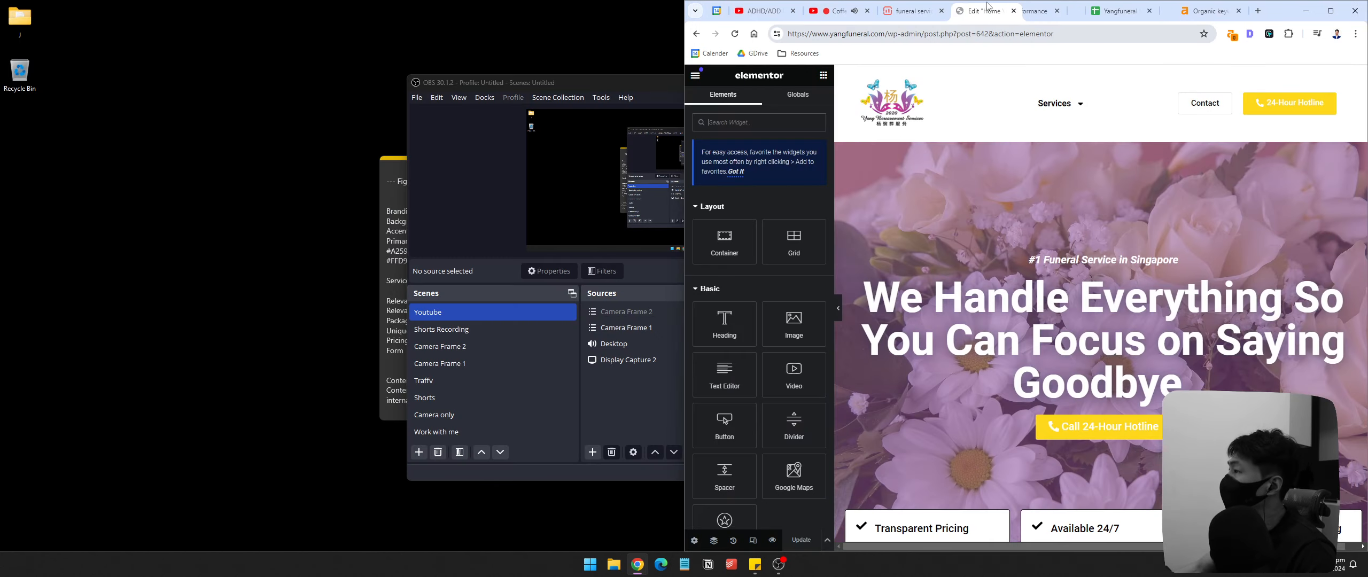
{"action": "left_click", "coordinate": [1330, 11]}
{"action": "left_click", "coordinate": [357, 7]}
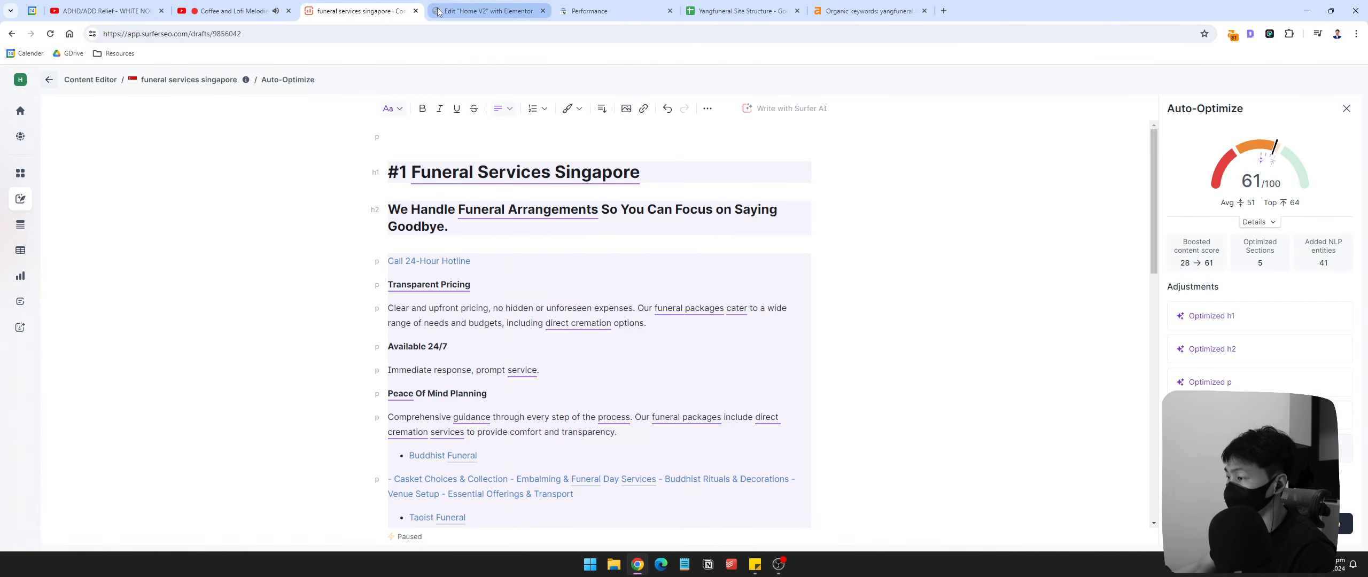
{"action": "left_click", "coordinate": [484, 8]}
Step: Try replacing "Everything" in the homepage's hero heading with "Funeral Arrangements" copied from the optimized draft heading
{"action": "left_click", "coordinate": [359, 10]}
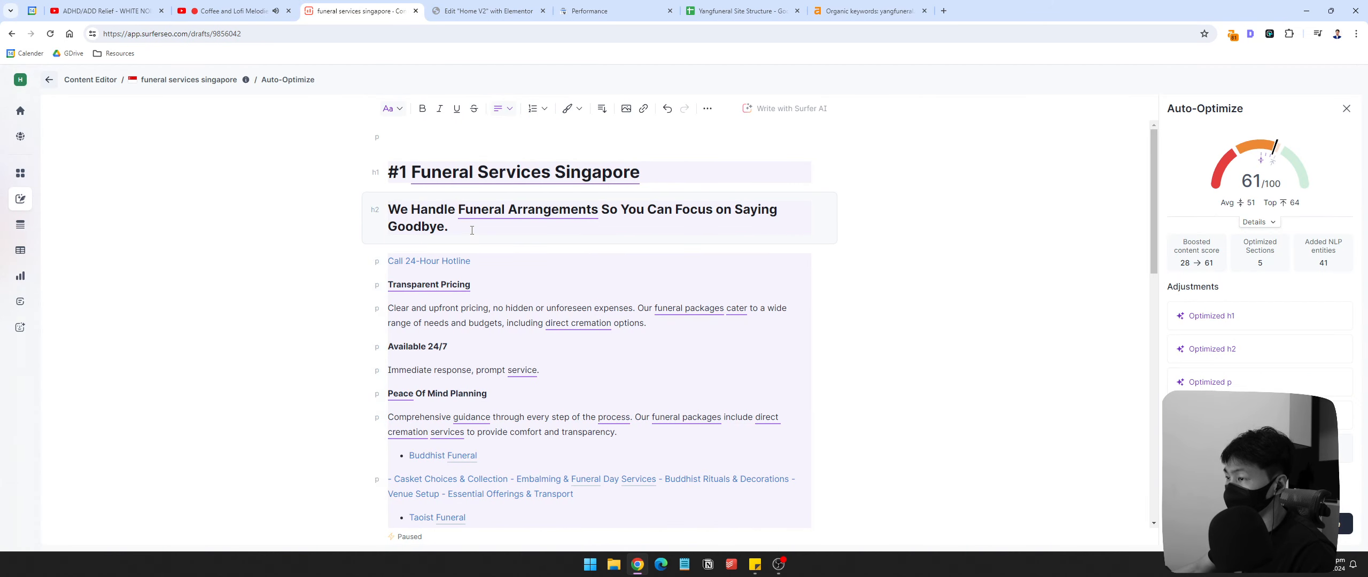
{"action": "left_click_drag", "start_coordinate": [458, 210], "coordinate": [599, 213]}
{"action": "key", "text": "ctrl+c"}
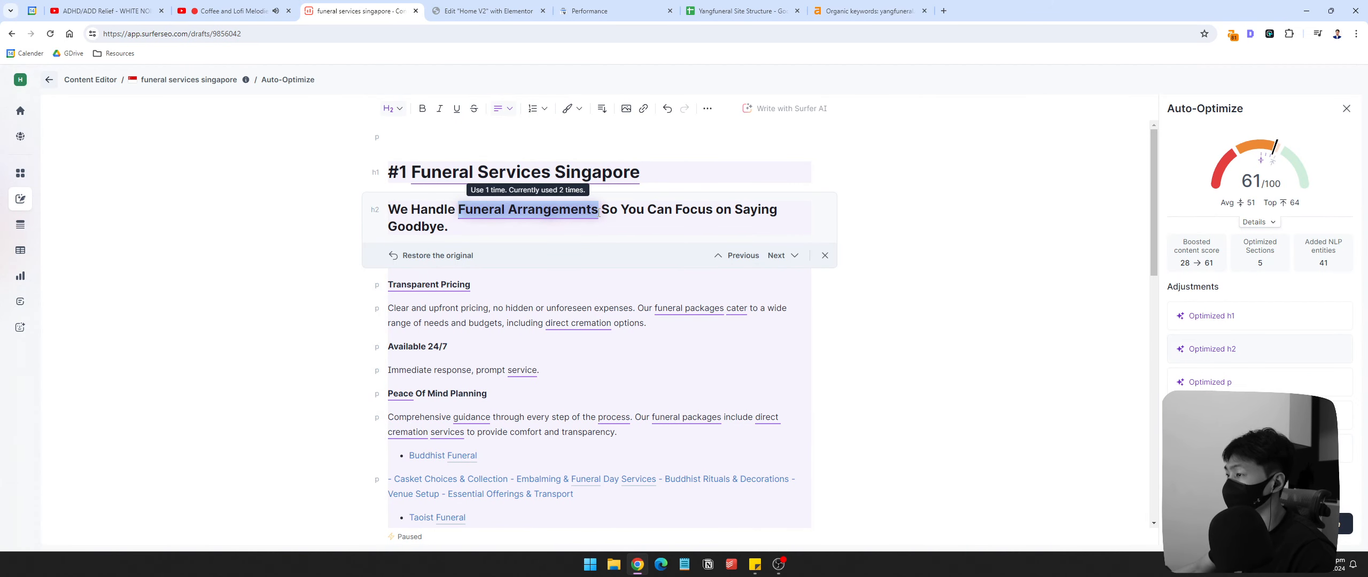
{"action": "left_click", "coordinate": [492, 11]}
{"action": "left_click", "coordinate": [709, 284]}
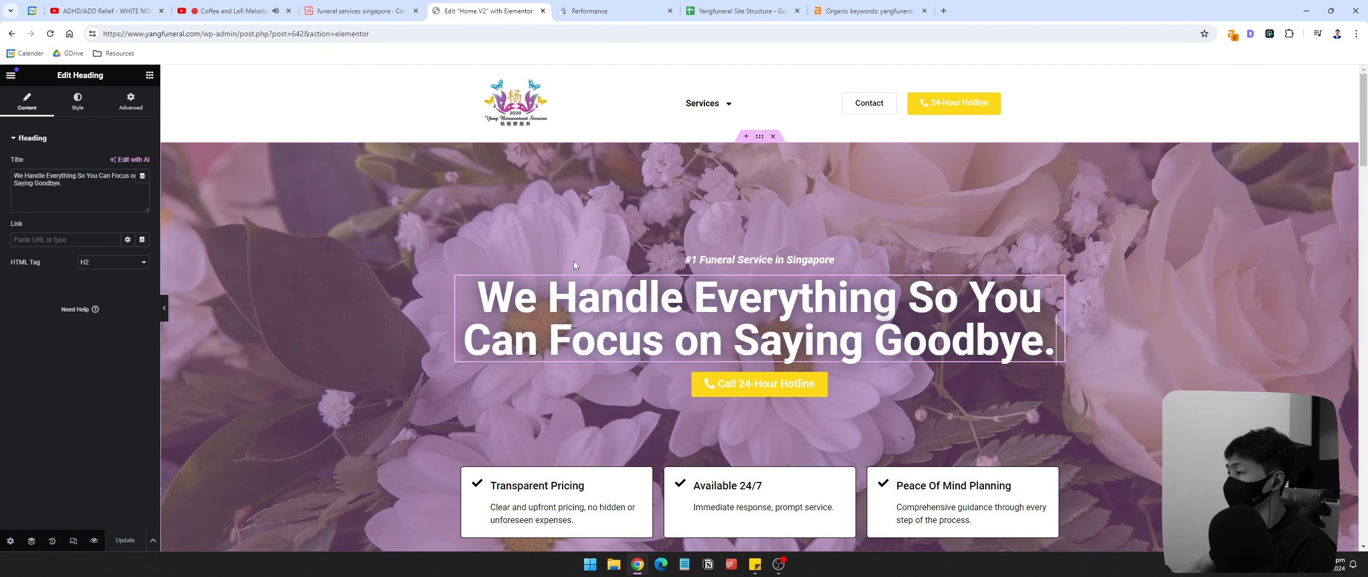
{"action": "double_click", "coordinate": [60, 176]}
{"action": "key", "text": "ctrl+v"}
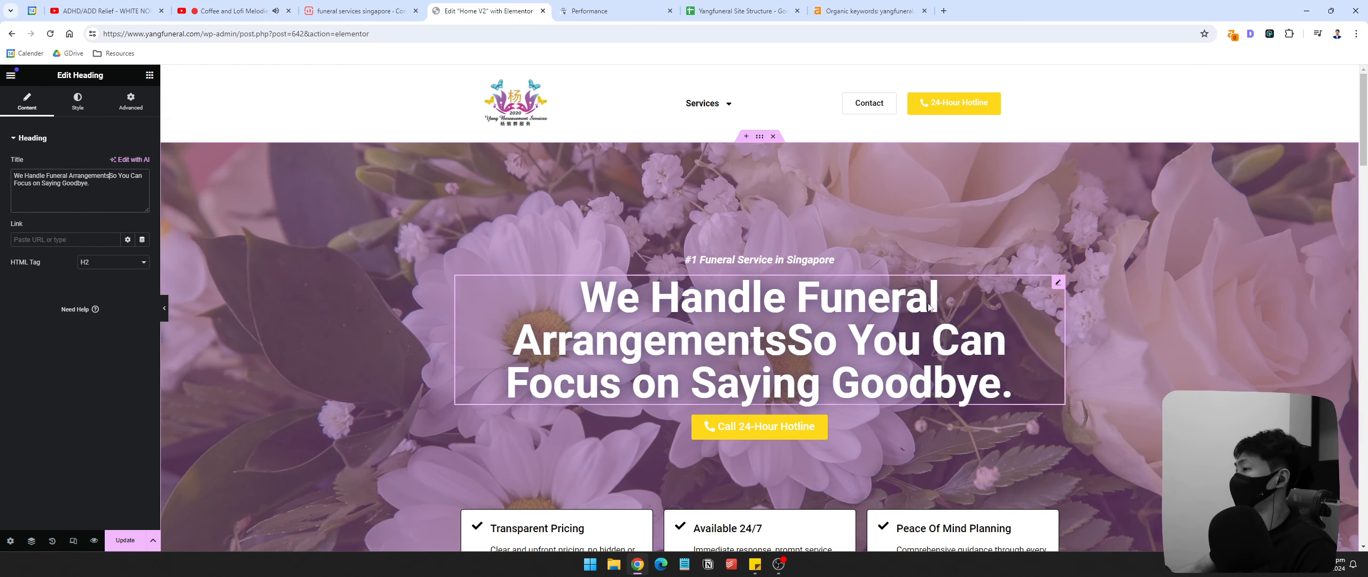
Step: Undo the wording change in the hero heading
{"action": "left_click", "coordinate": [111, 177]}
{"action": "key", "text": "ctrl+z"}
{"action": "key", "text": "ctrl+z"}
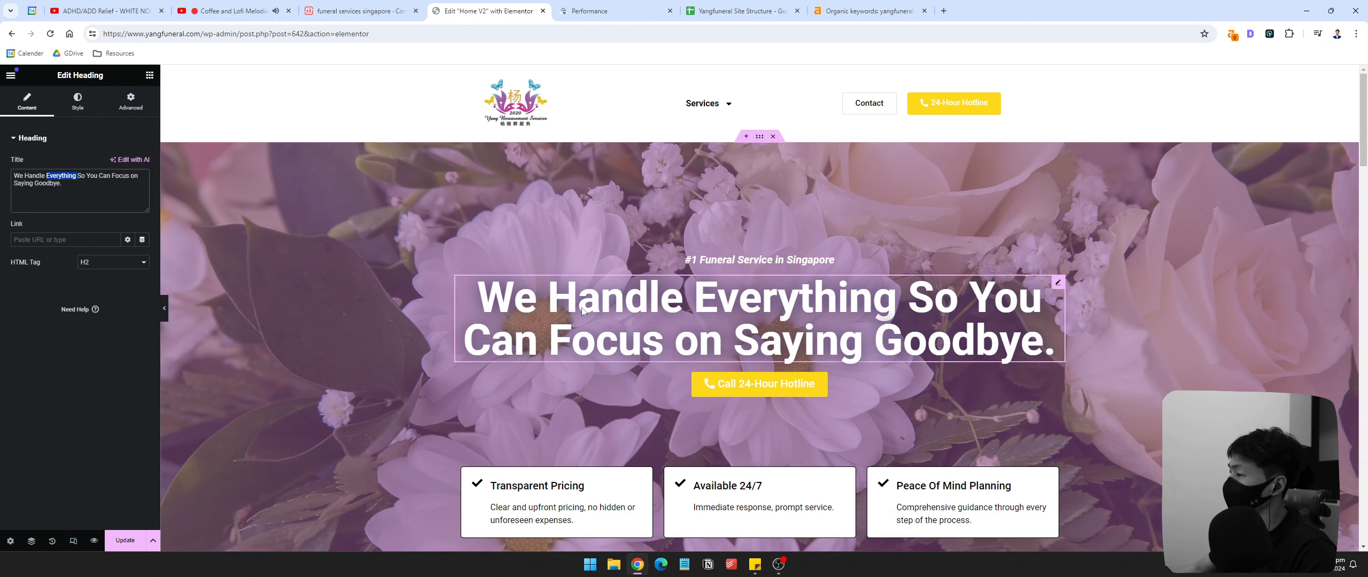
Step: Try adding the draft's optimized Transparent Pricing paragraph to the matching icon box description, and remove the pasted text again
{"action": "scroll", "coordinate": [839, 311], "scroll_direction": "down", "scroll_amount": 3}
{"action": "left_click", "coordinate": [361, 10]}
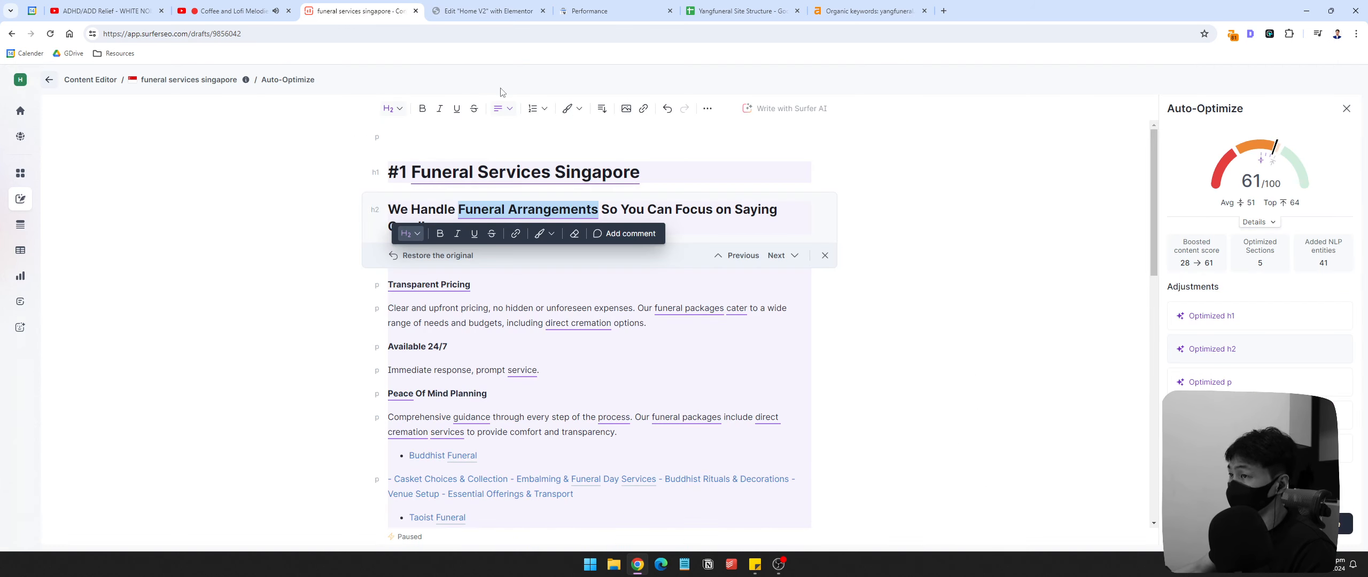
{"action": "scroll", "coordinate": [404, 233], "scroll_direction": "down", "scroll_amount": 1}
{"action": "left_click_drag", "start_coordinate": [389, 255], "coordinate": [650, 270]}
{"action": "key", "text": "ctrl+c"}
{"action": "left_click", "coordinate": [484, 10]}
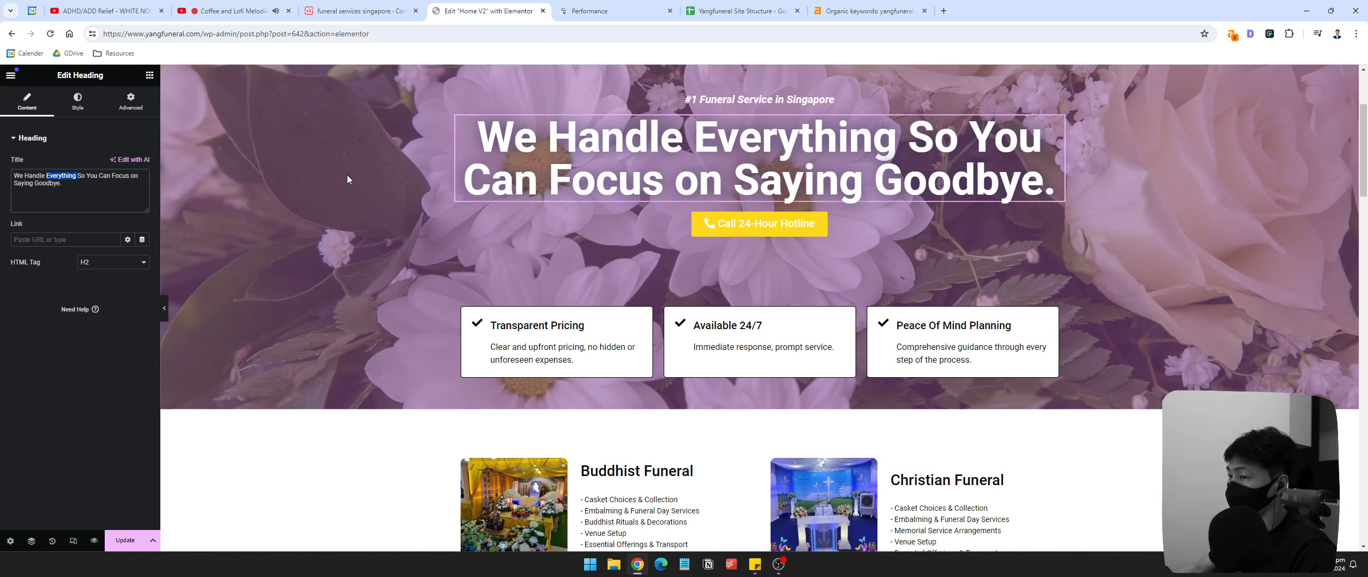
{"action": "left_click", "coordinate": [646, 312]}
{"action": "left_click", "coordinate": [98, 321]}
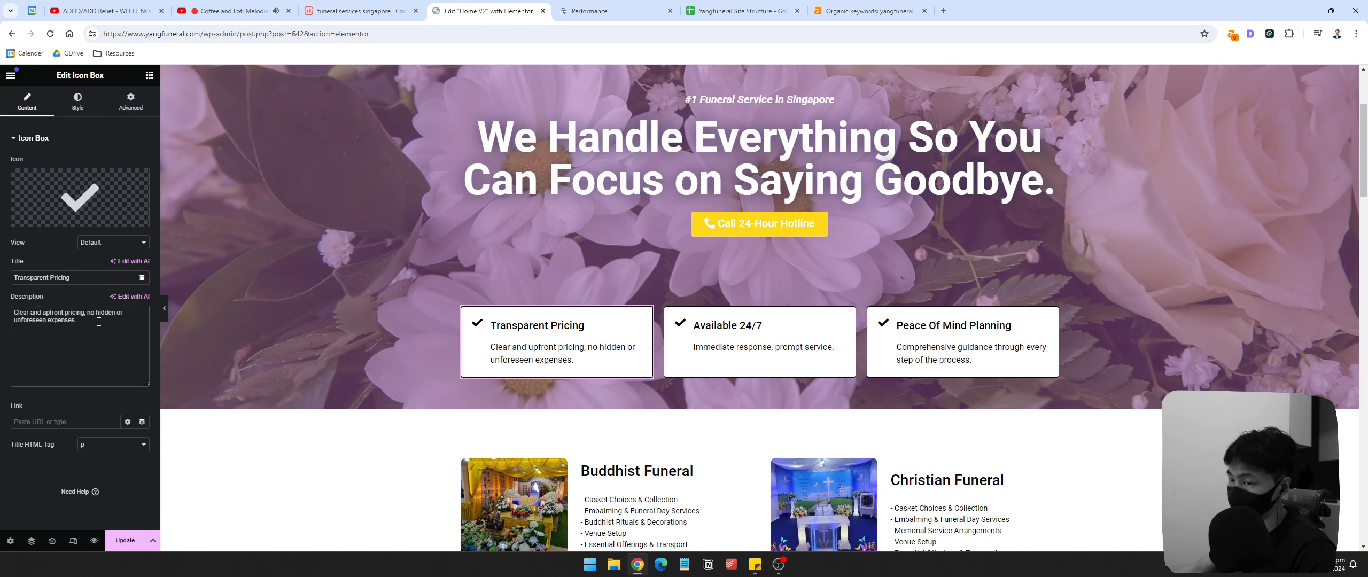
{"action": "key", "text": "ctrl+v"}
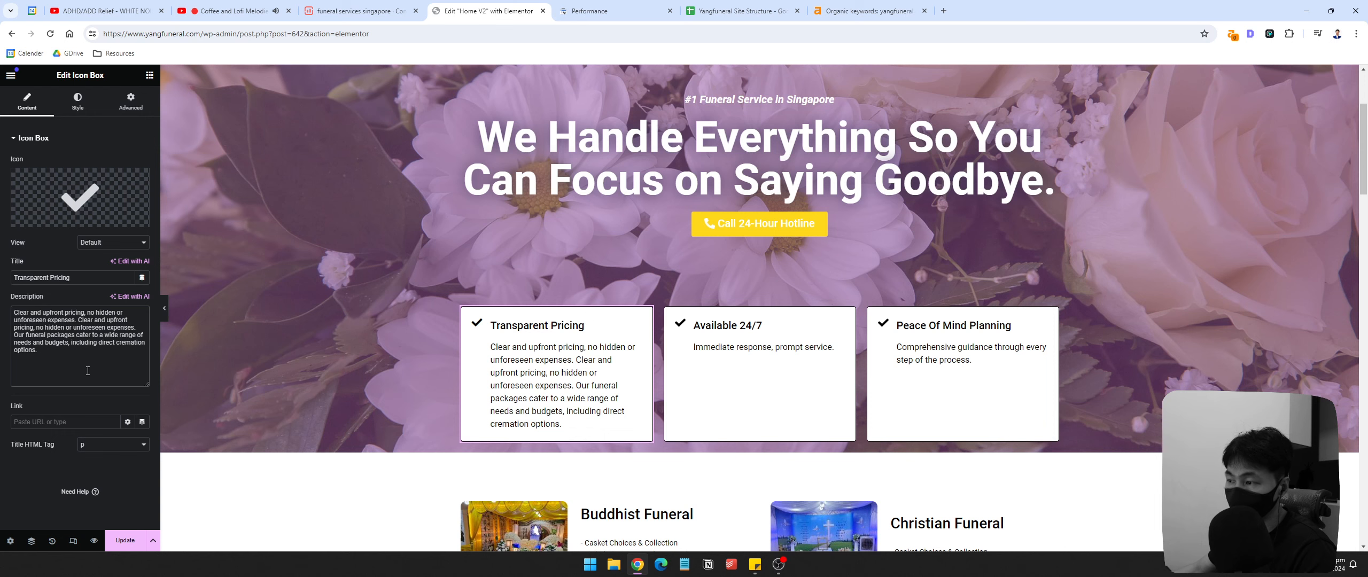
{"action": "left_click_drag", "start_coordinate": [87, 370], "coordinate": [78, 319]}
{"action": "key", "text": "BackSpace"}
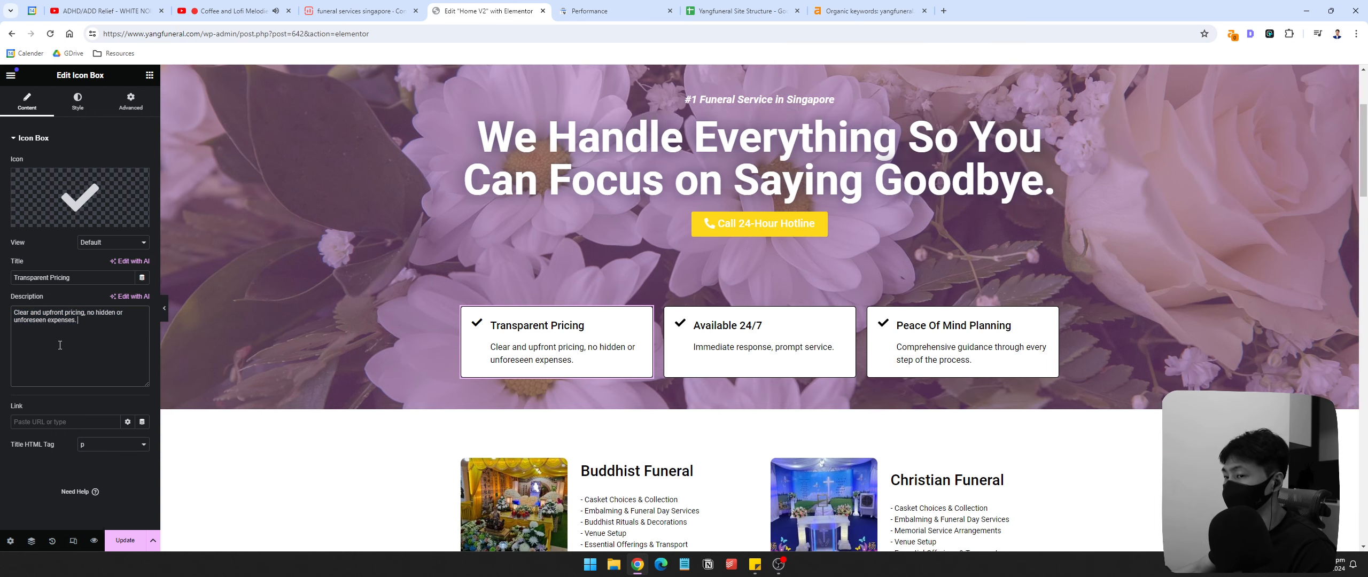
Step: Copy the four optimized paragraphs under "Yang Bereavement Services for Bereaved Families" from the Surfer draft
{"action": "key", "text": "ctrl+shift+Tab"}
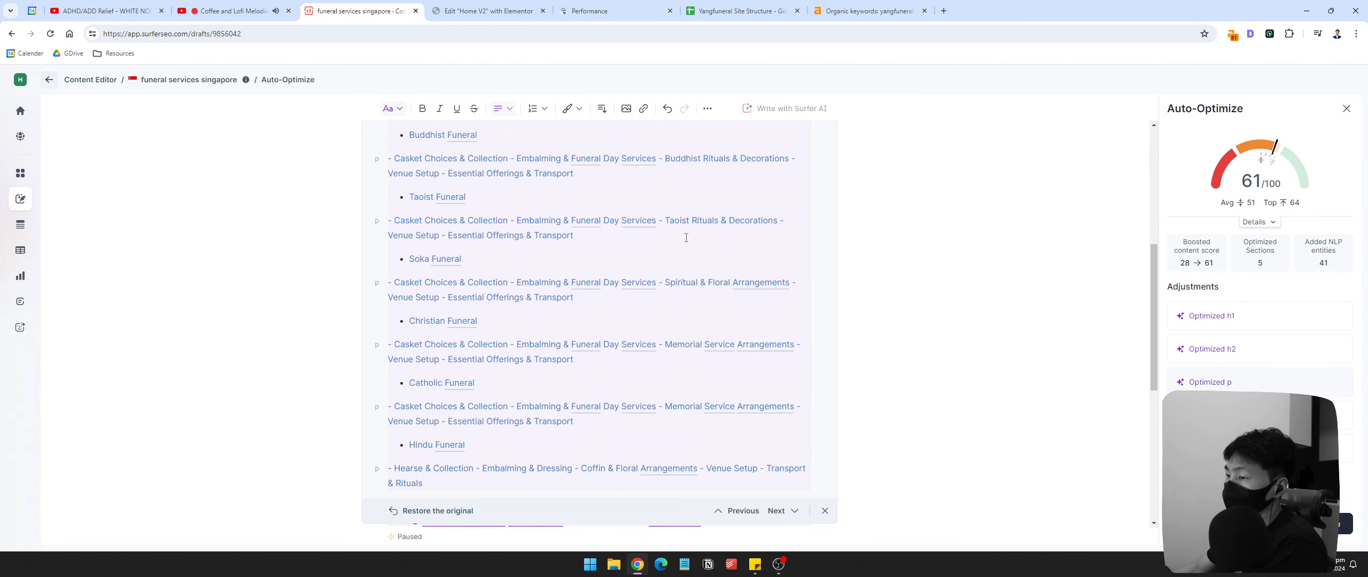
{"action": "scroll", "coordinate": [686, 237], "scroll_direction": "down", "scroll_amount": 4}
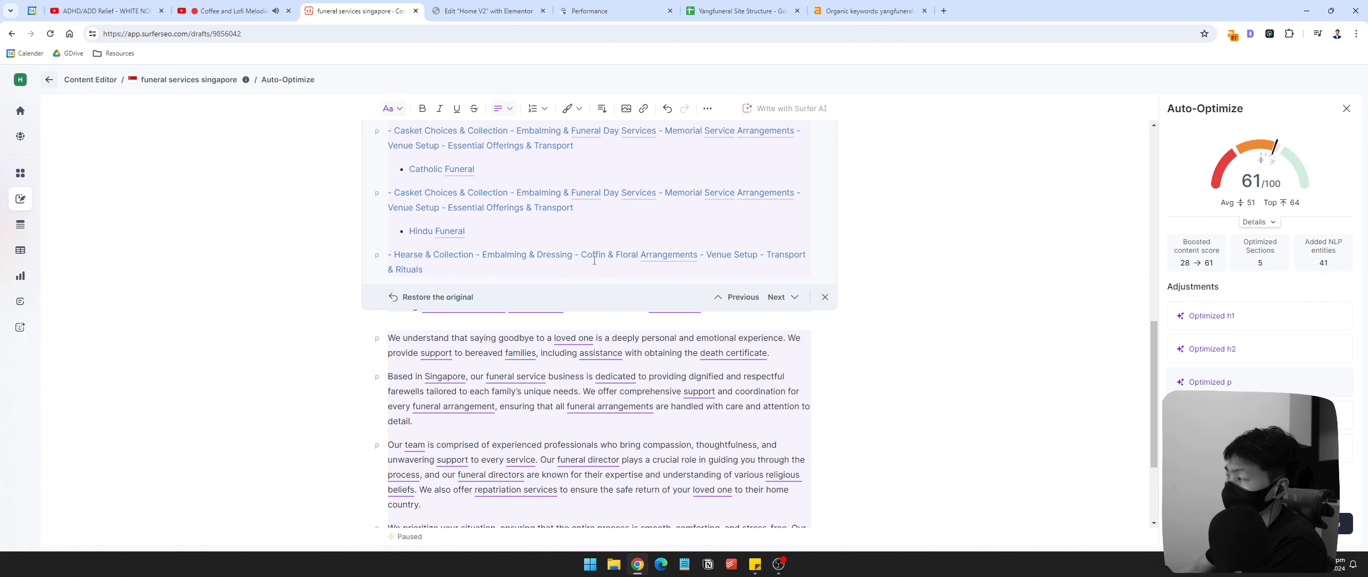
{"action": "scroll", "coordinate": [595, 260], "scroll_direction": "up", "scroll_amount": 8}
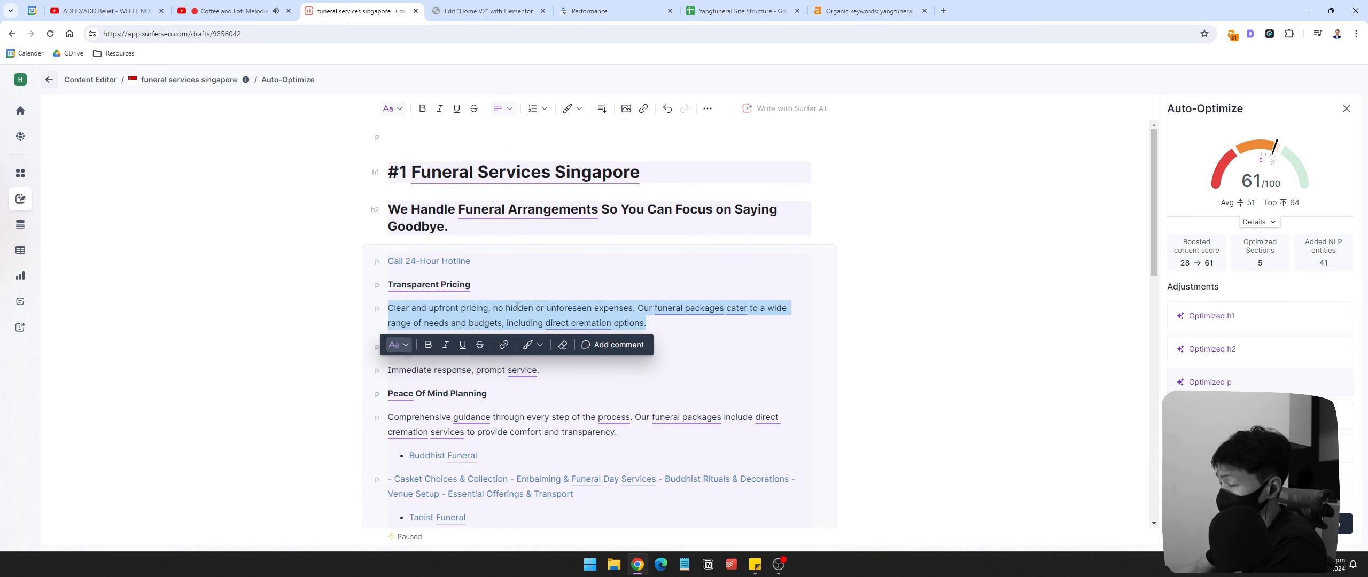
{"action": "scroll", "coordinate": [689, 288], "scroll_direction": "down", "scroll_amount": 15}
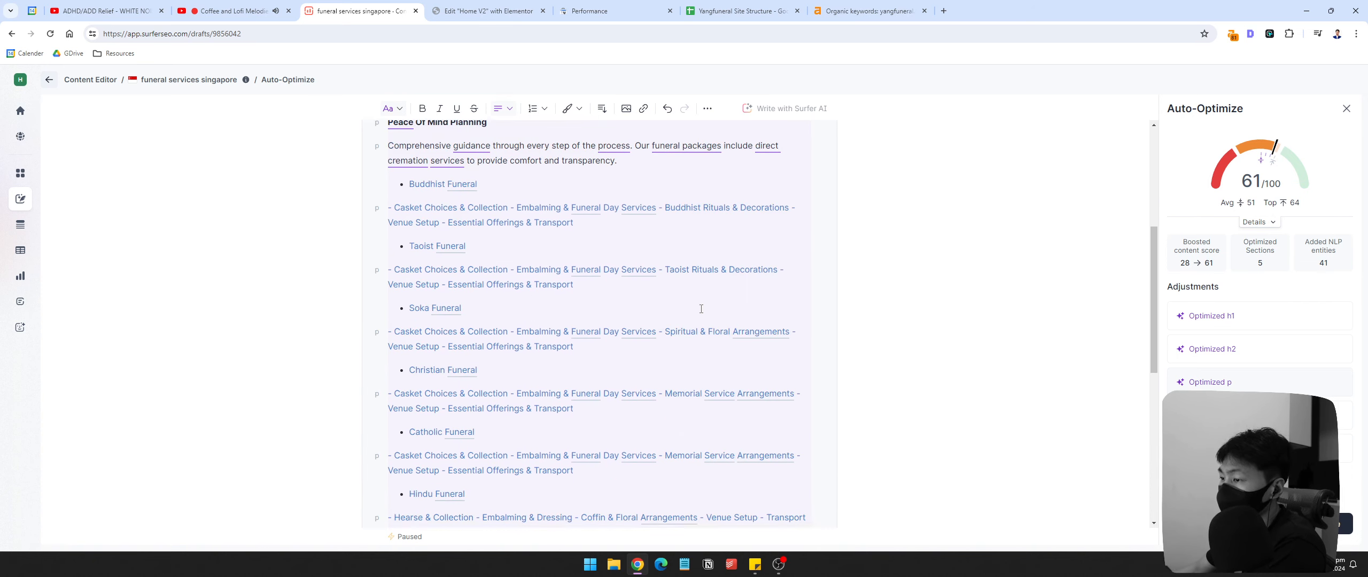
{"action": "left_click_drag", "start_coordinate": [388, 195], "coordinate": [750, 401]}
{"action": "key", "text": "ctrl+c"}
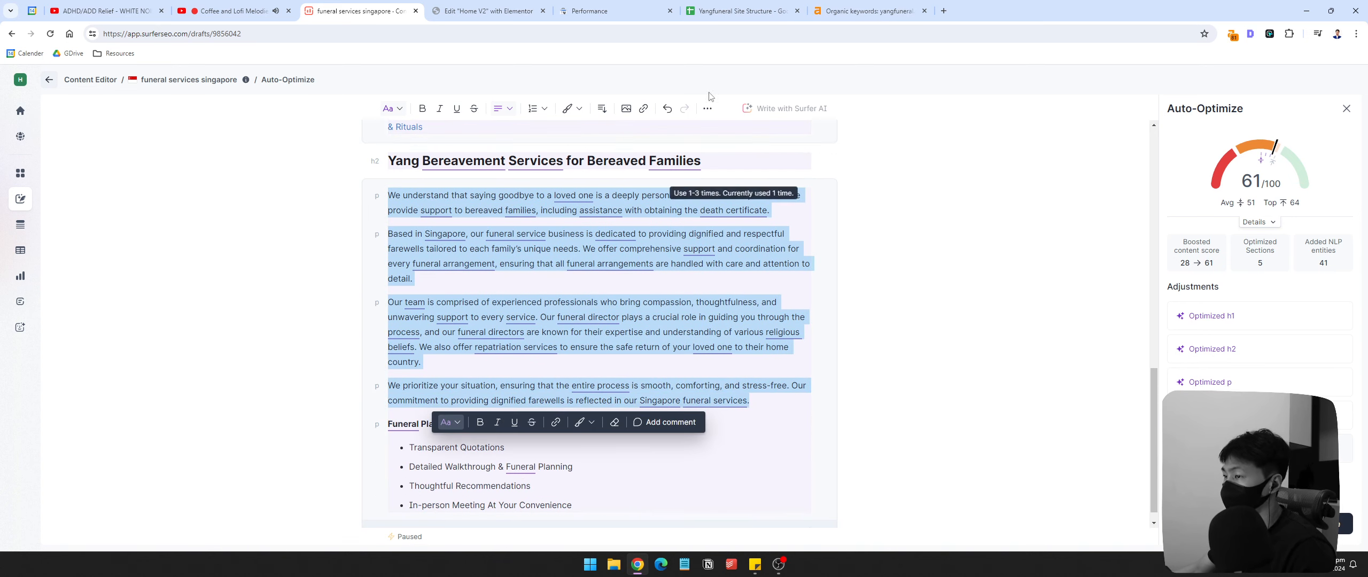
Step: Replace the text below the homepage's Yang Bereavement Services heading in Elementor with the copied optimized paragraphs
{"action": "left_click", "coordinate": [488, 10]}
{"action": "scroll", "coordinate": [871, 358], "scroll_direction": "down", "scroll_amount": 10}
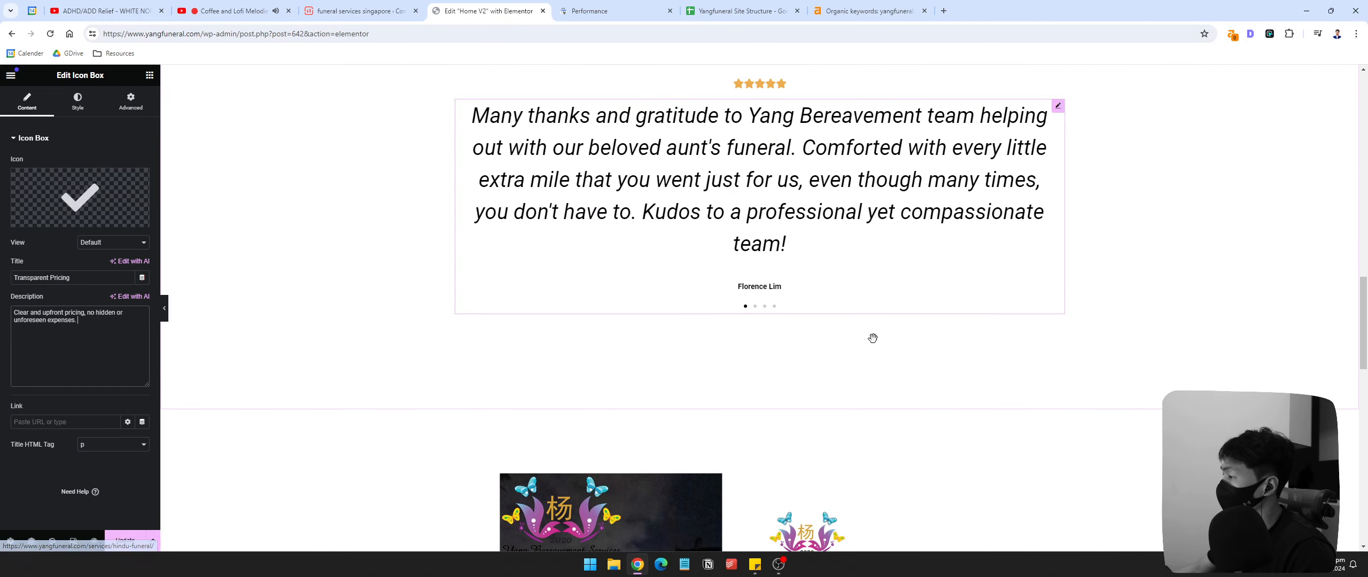
{"action": "left_click", "coordinate": [1055, 259]}
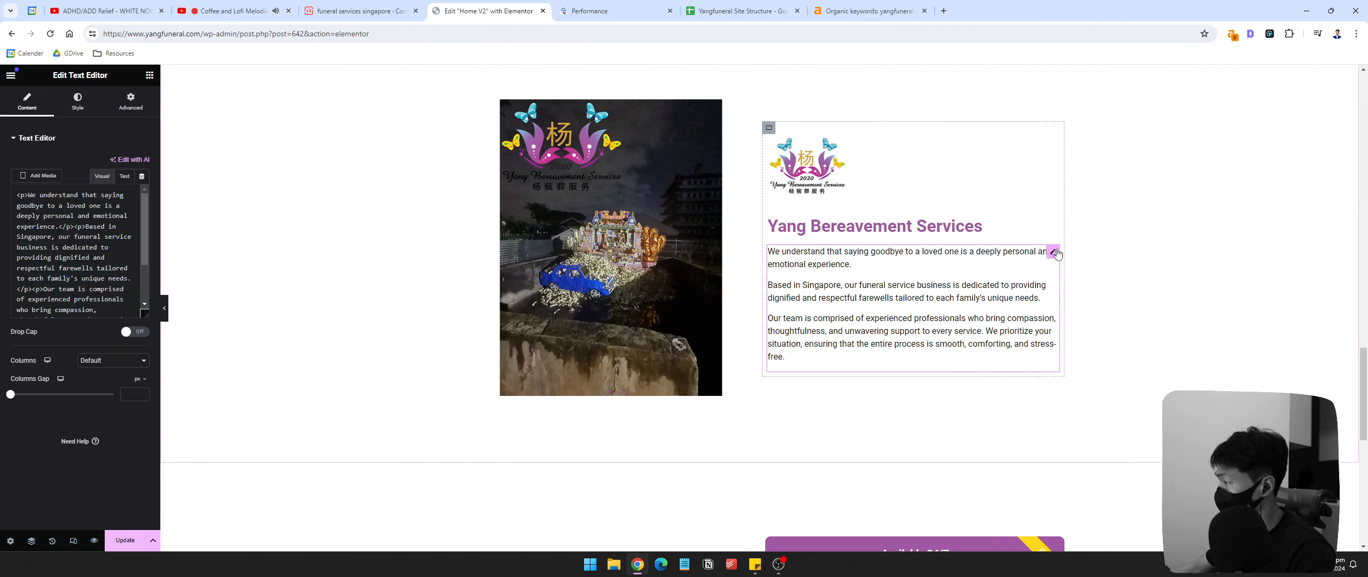
{"action": "left_click", "coordinate": [107, 261]}
{"action": "key", "text": "ctrl+a"}
{"action": "key", "text": "ctrl+v"}
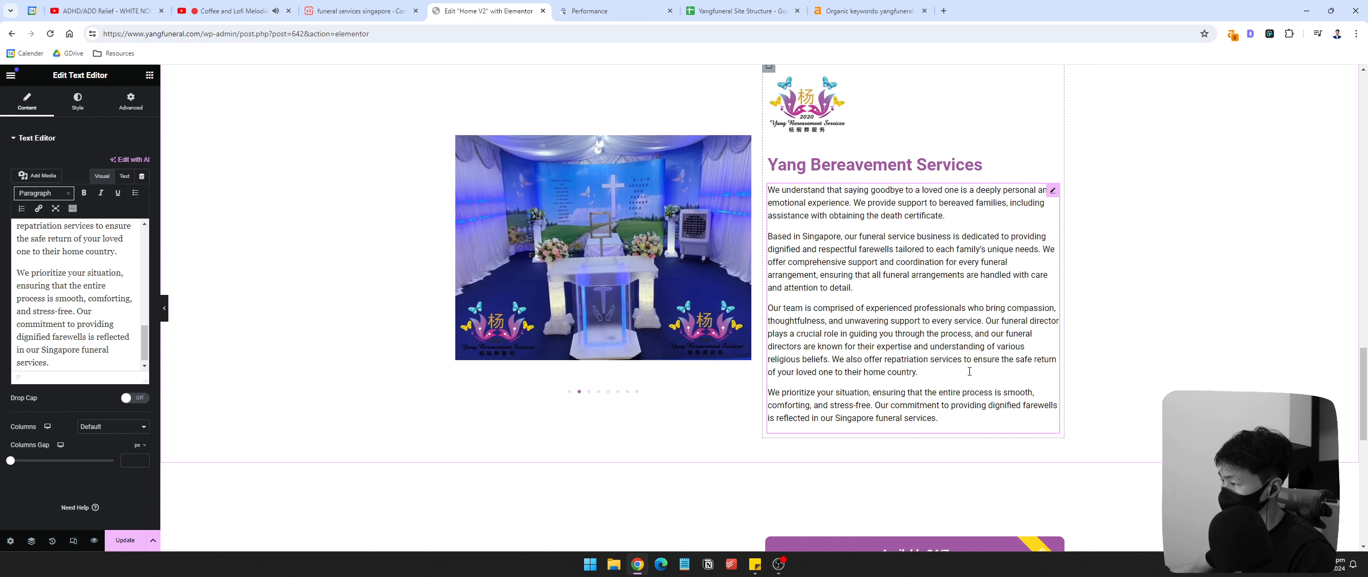
Step: Delete the repatriation services sentence from the third paragraph and reread the closing "We prioritize your situation" paragraph
{"action": "left_click_drag", "start_coordinate": [832, 359], "coordinate": [918, 372]}
{"action": "key", "text": "BackSpace"}
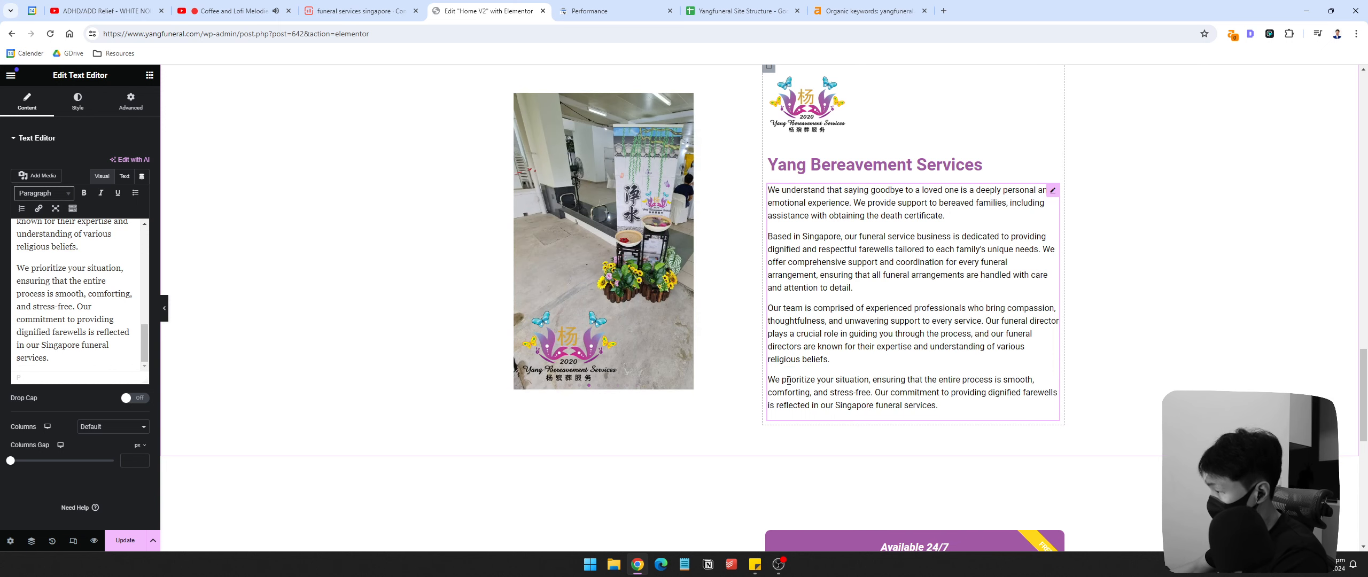
{"action": "left_click_drag", "start_coordinate": [786, 380], "coordinate": [981, 382]}
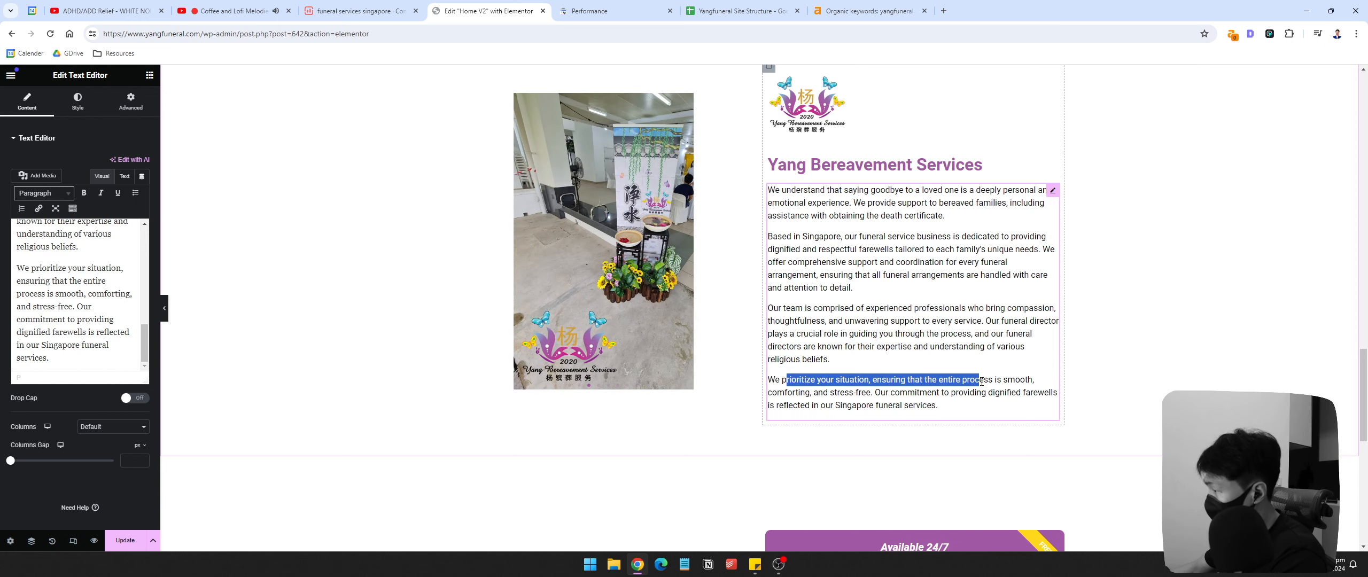
{"action": "left_click", "coordinate": [889, 392]}
{"action": "left_click_drag", "start_coordinate": [875, 392], "coordinate": [981, 392]}
{"action": "left_click", "coordinate": [998, 391]}
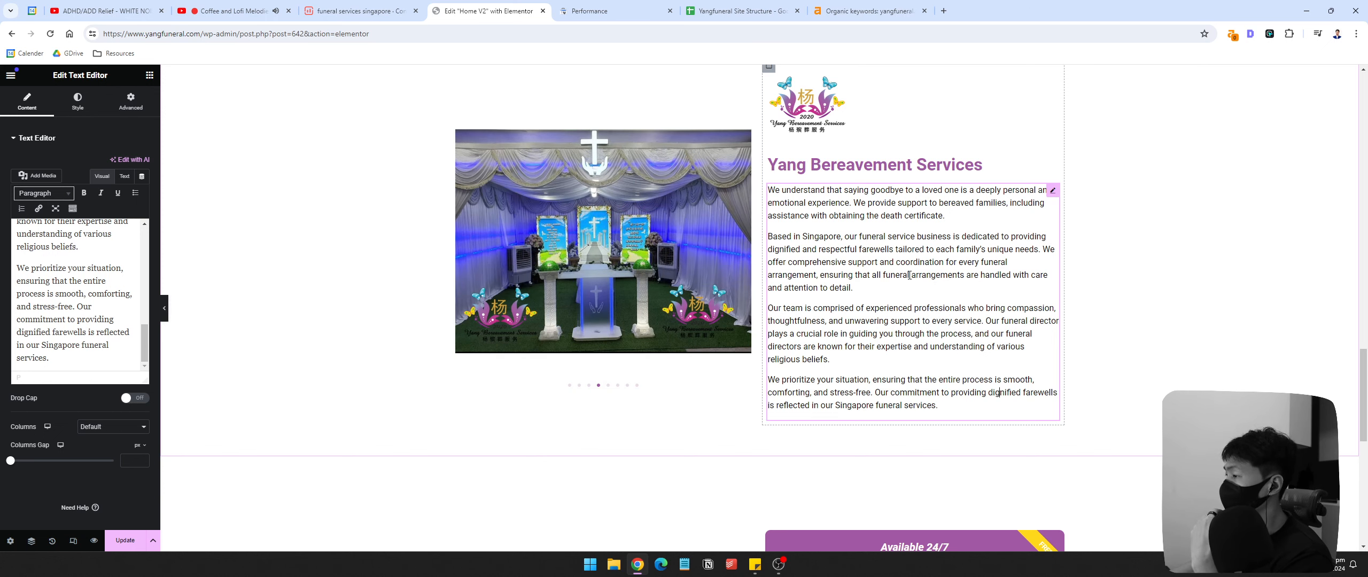
{"action": "scroll", "coordinate": [910, 275], "scroll_direction": "down", "scroll_amount": 5}
{"action": "left_click", "coordinate": [627, 5]}
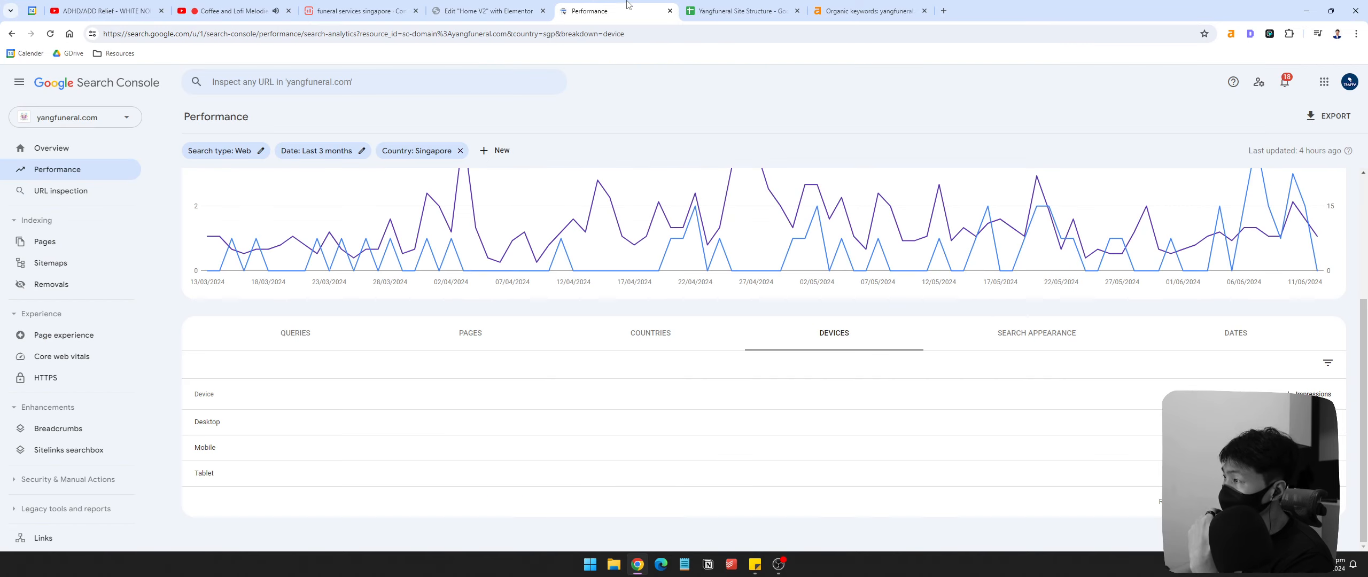
{"action": "left_click", "coordinate": [734, 11]}
{"action": "left_click", "coordinate": [869, 11]}
{"action": "left_click", "coordinate": [745, 11]}
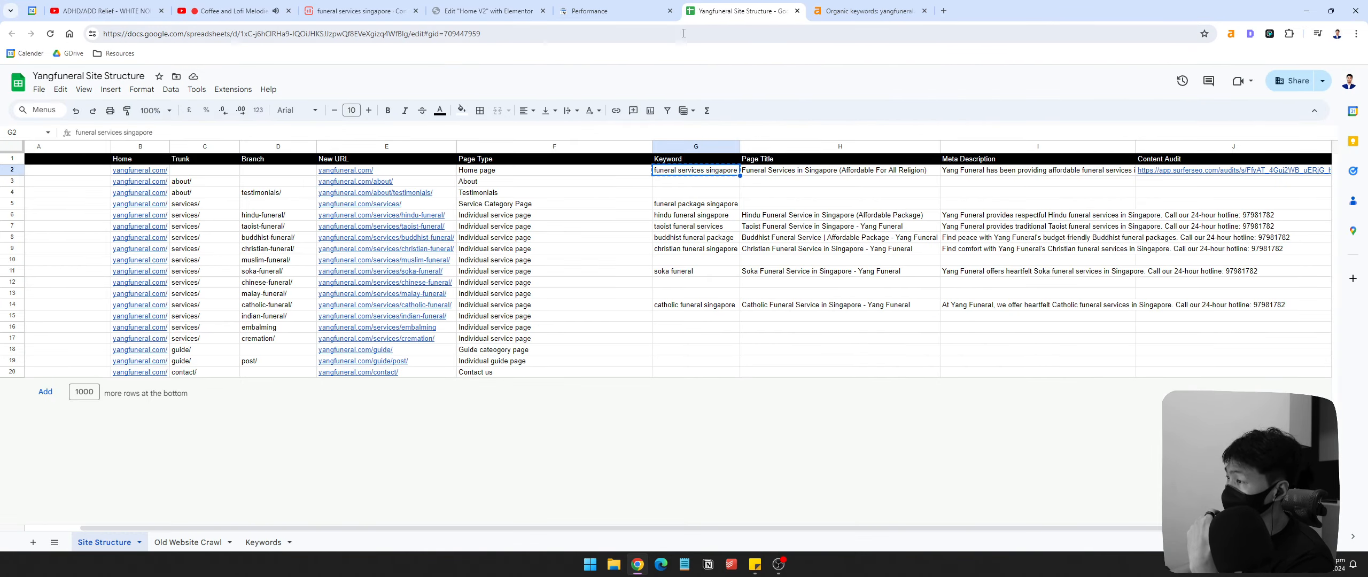
{"action": "left_click", "coordinate": [615, 11]}
Step: Return to the homepage in Elementor, look back up to its hero section, and publish the updated page
{"action": "left_click", "coordinate": [487, 10]}
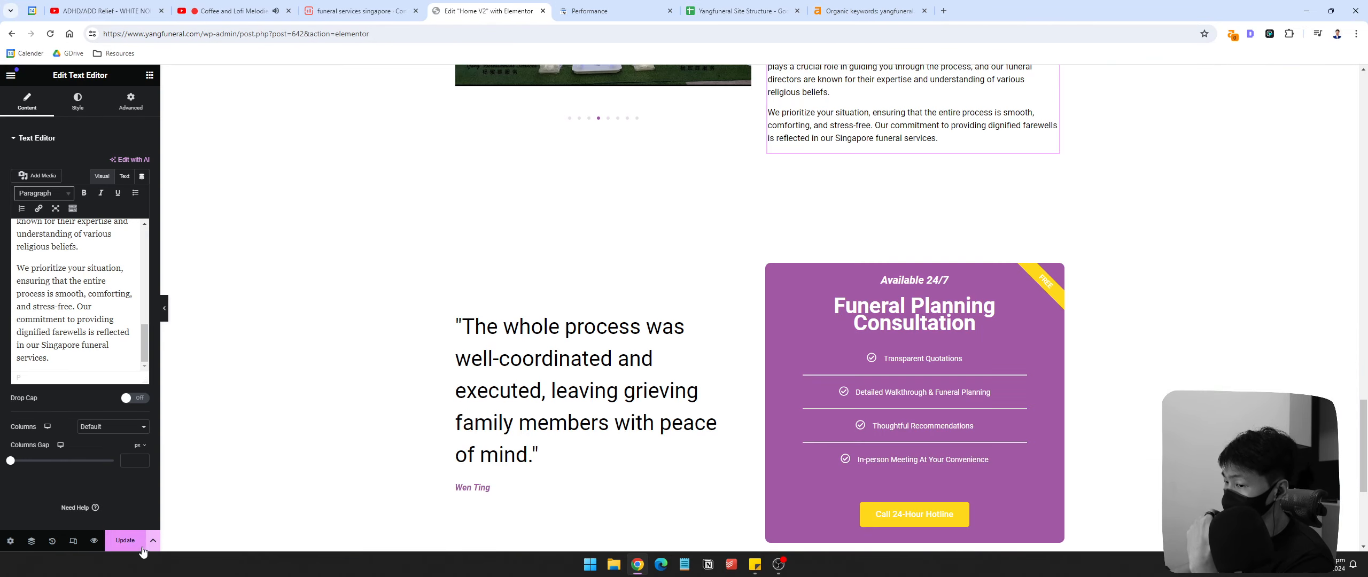
{"action": "scroll", "coordinate": [1005, 446], "scroll_direction": "up", "scroll_amount": 10}
{"action": "scroll", "coordinate": [1004, 447], "scroll_direction": "up", "scroll_amount": 15}
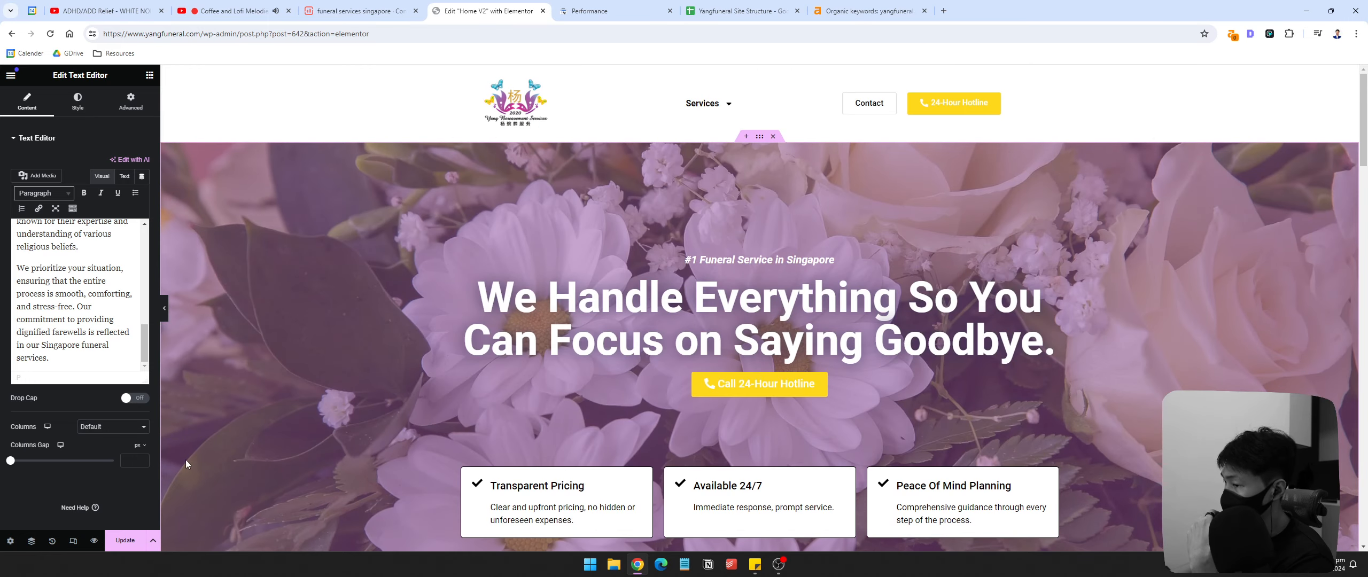
{"action": "left_click", "coordinate": [125, 540]}
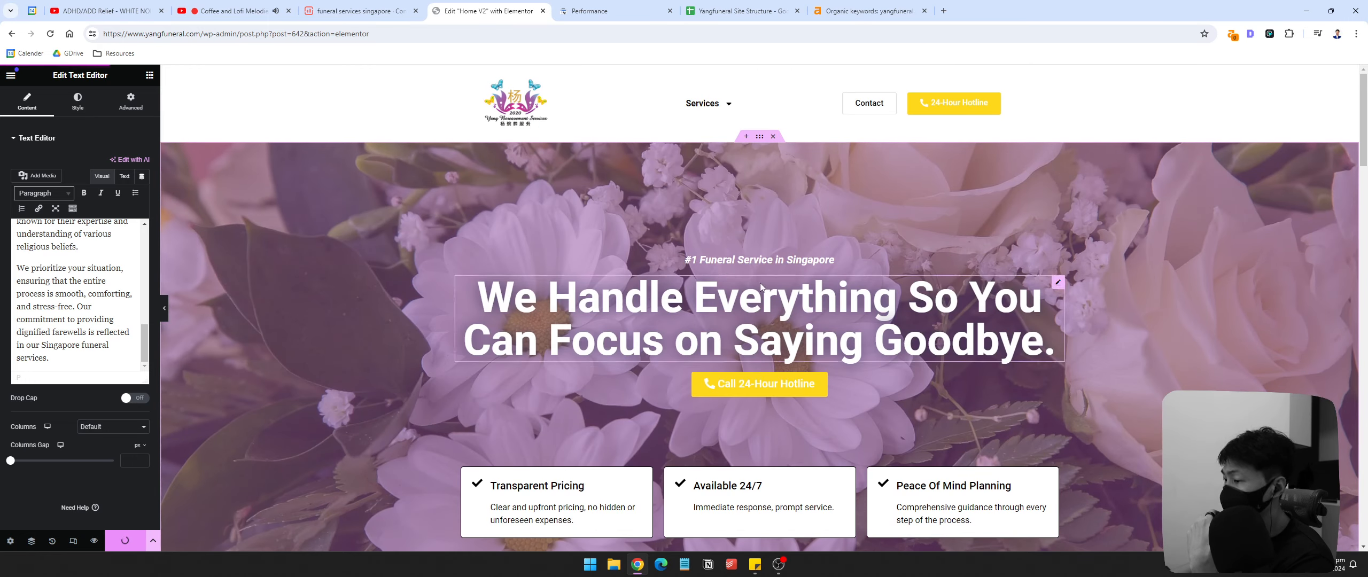
Step: Open the home page's content audit link from the site structure sheet and place its tab beside the Elementor editor tab
{"action": "left_click", "coordinate": [397, 11]}
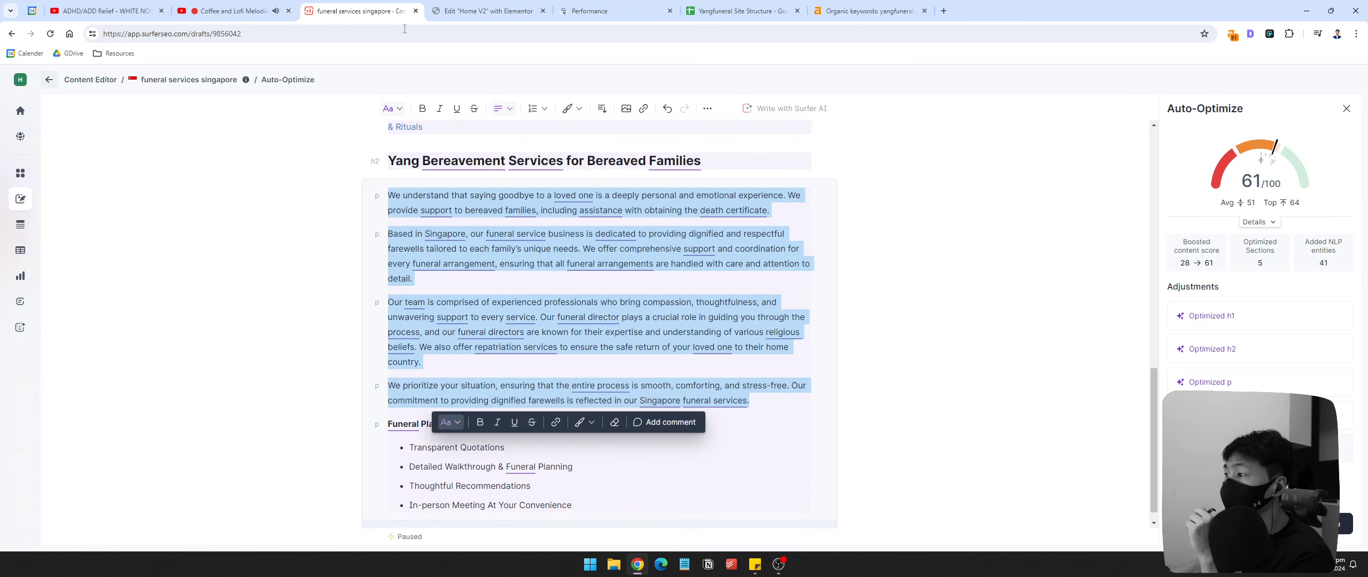
{"action": "scroll", "coordinate": [1049, 360], "scroll_direction": "up", "scroll_amount": 15}
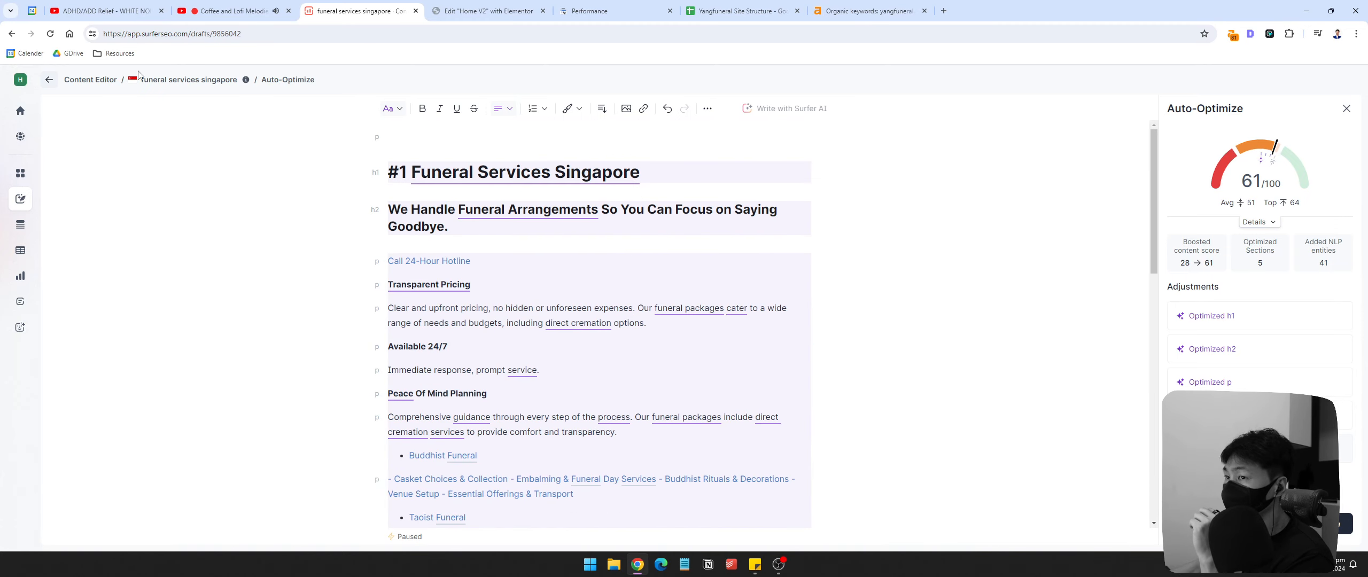
{"action": "left_click", "coordinate": [695, 11]}
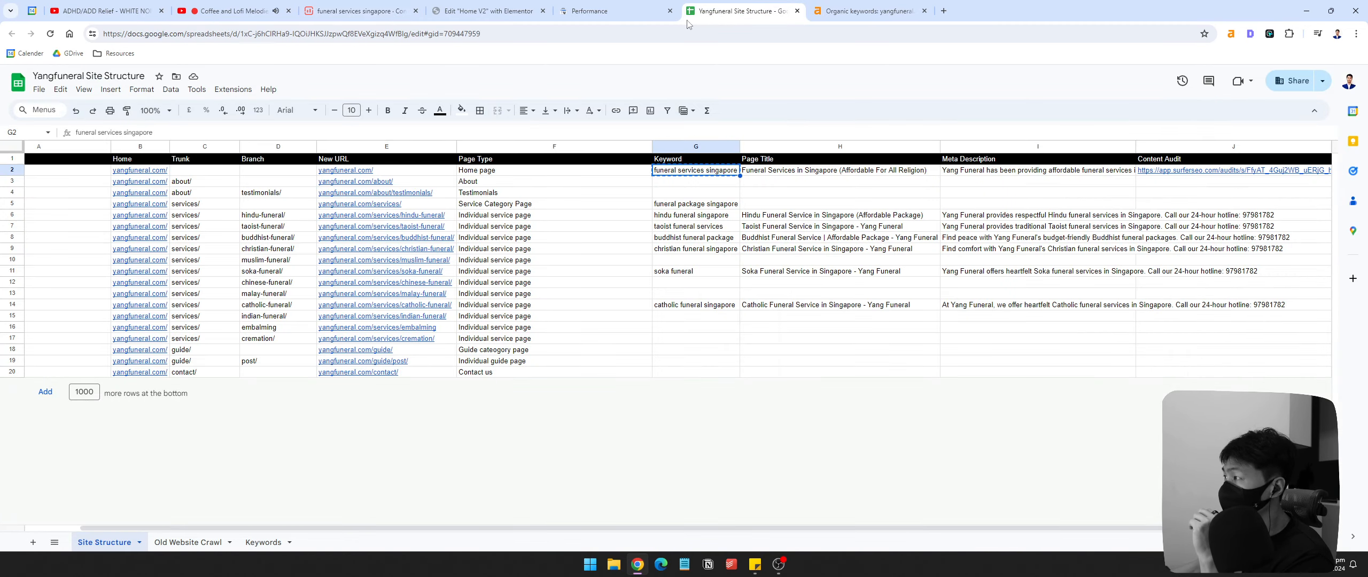
{"action": "left_click", "coordinate": [1202, 185]}
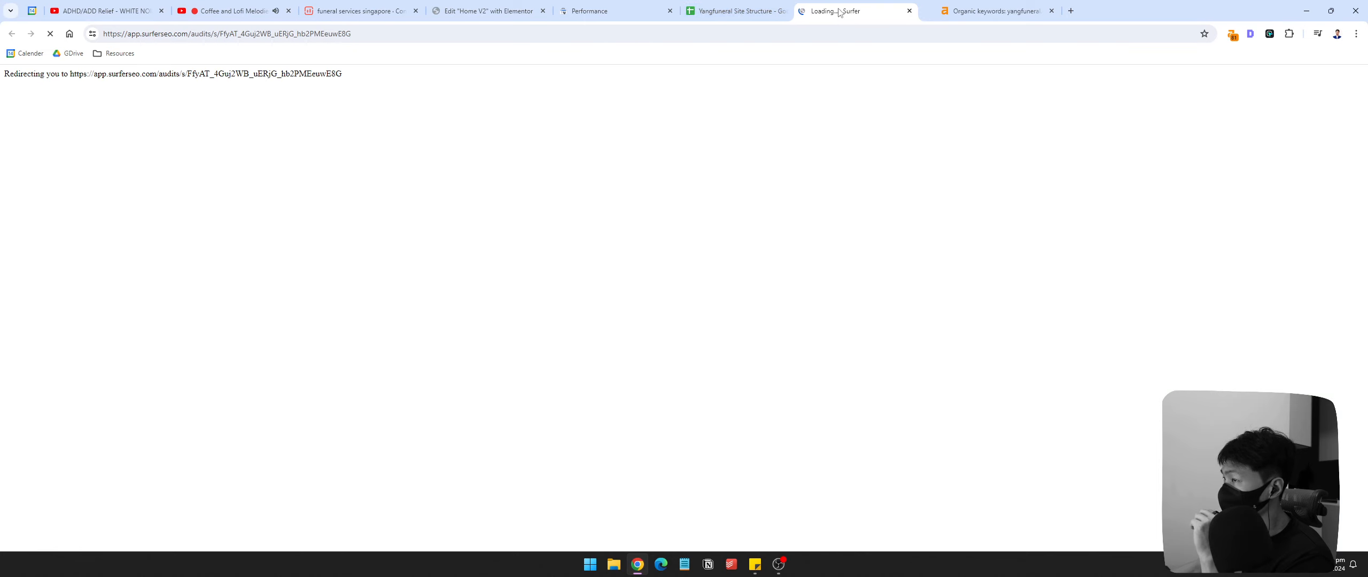
{"action": "left_click_drag", "start_coordinate": [855, 11], "coordinate": [641, 5]}
Step: Restore the original text of the section under "Yang Bereavement Services for Bereaved Families" in the Surfer draft
{"action": "left_click", "coordinate": [488, 10]}
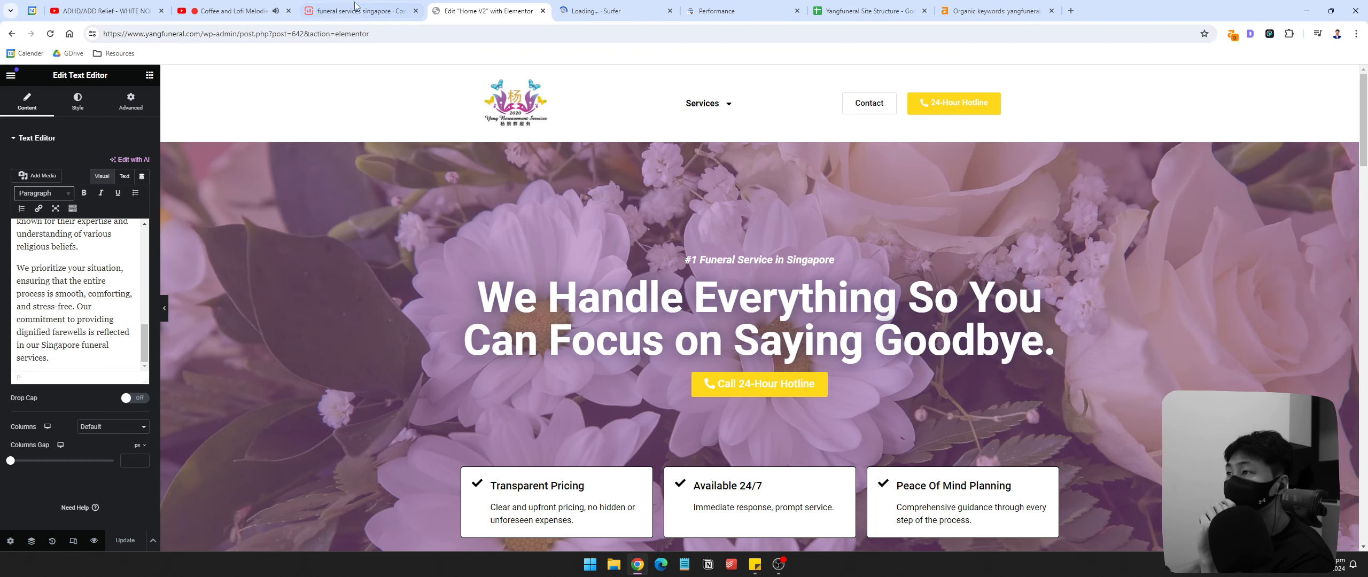
{"action": "left_click", "coordinate": [361, 11]}
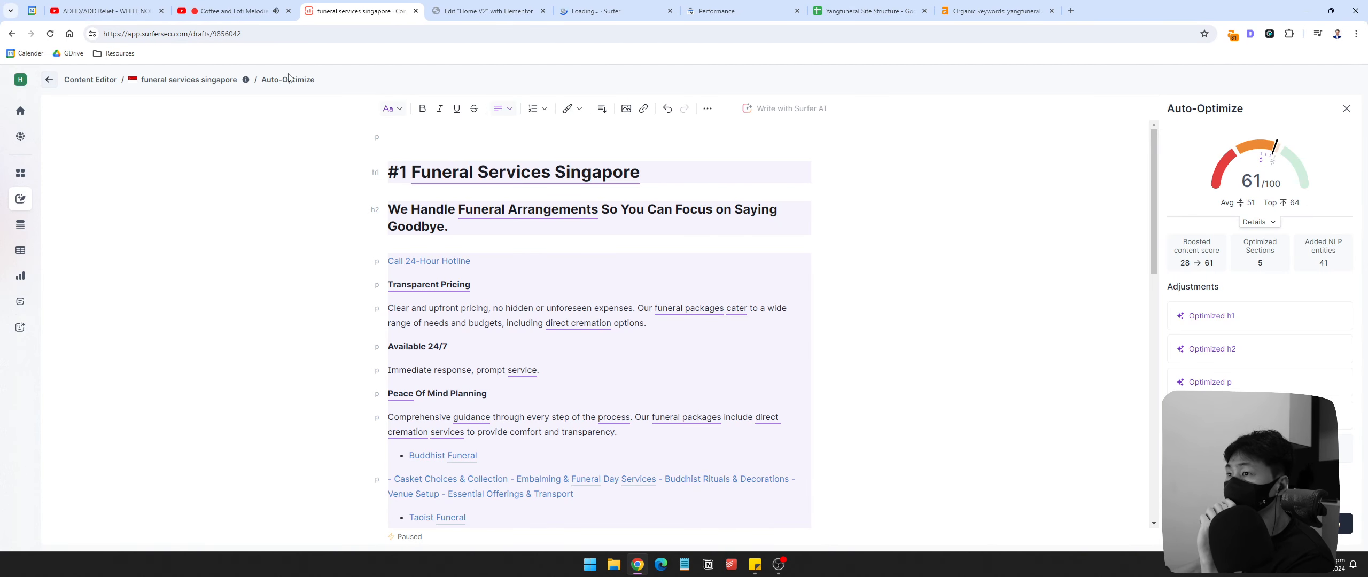
{"action": "scroll", "coordinate": [992, 321], "scroll_direction": "down", "scroll_amount": 13}
{"action": "scroll", "coordinate": [1026, 363], "scroll_direction": "up", "scroll_amount": 4}
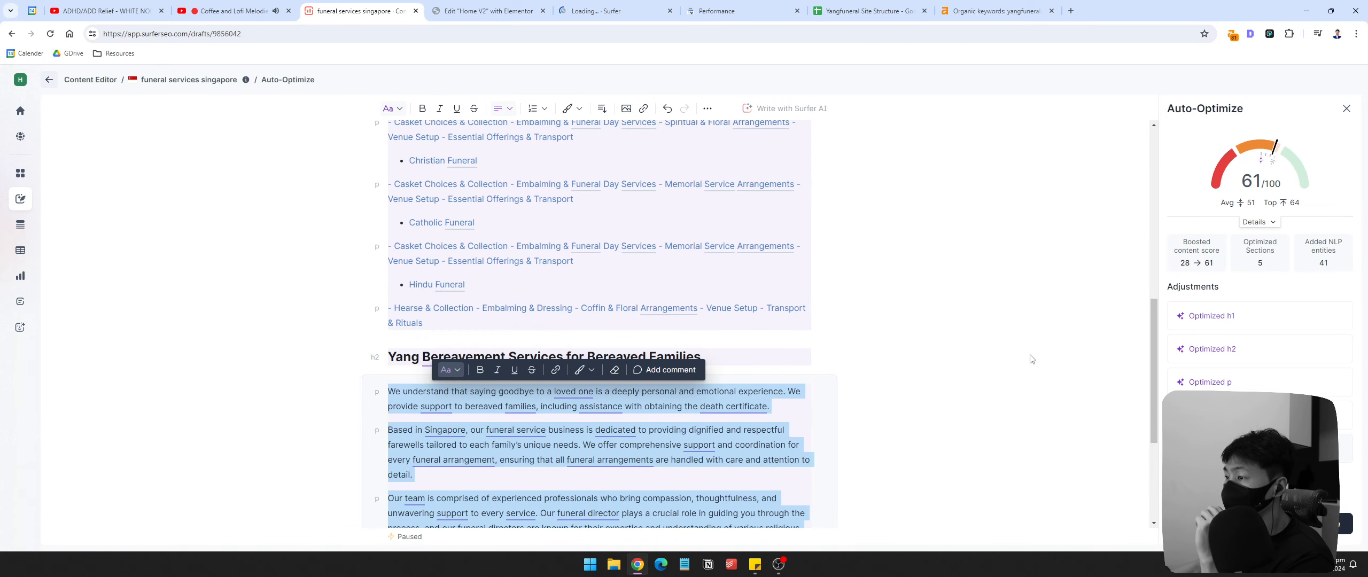
{"action": "scroll", "coordinate": [1032, 360], "scroll_direction": "down", "scroll_amount": 4}
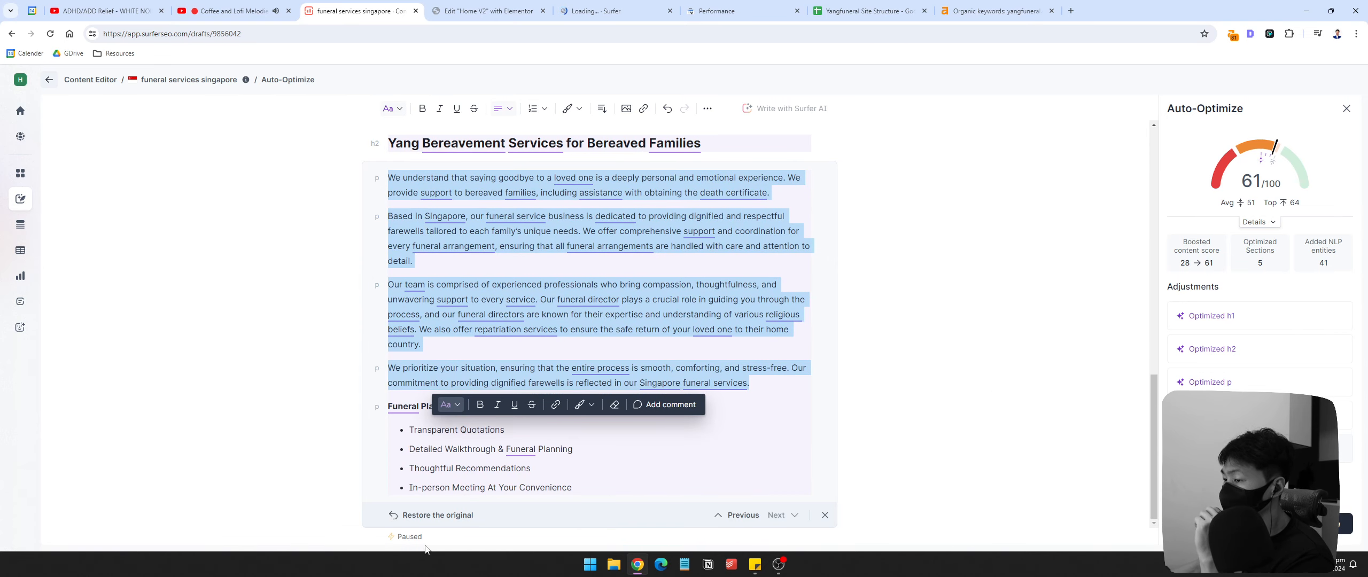
{"action": "left_click", "coordinate": [416, 516]}
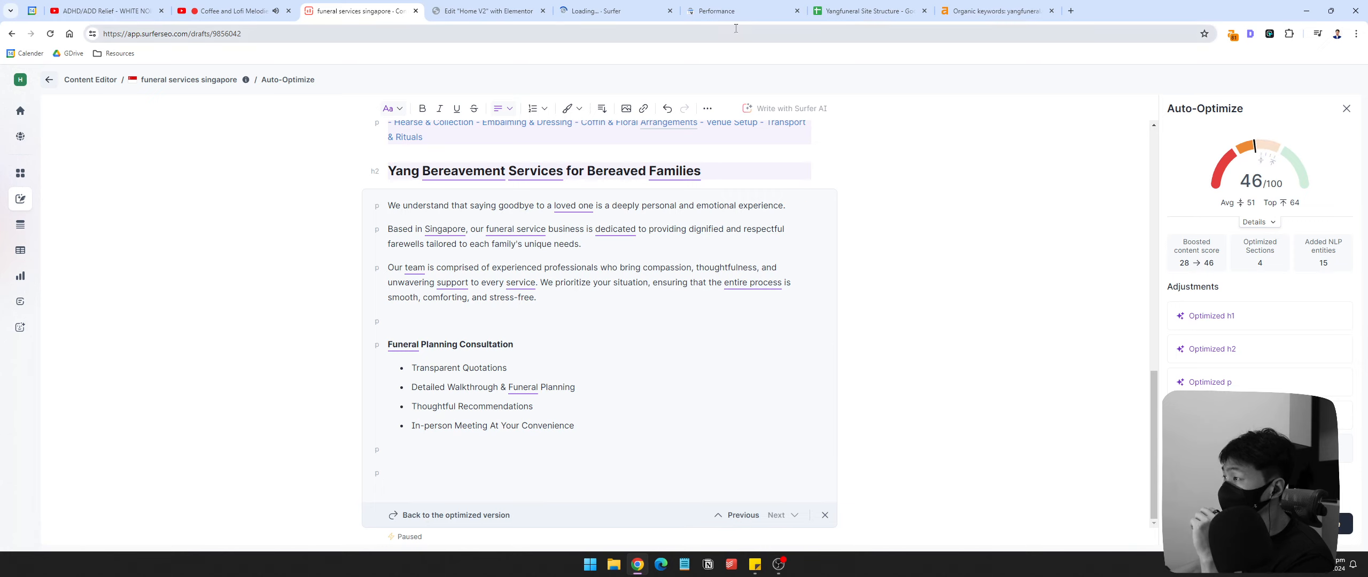
{"action": "left_click", "coordinate": [598, 10]}
{"action": "left_click", "coordinate": [470, 10]}
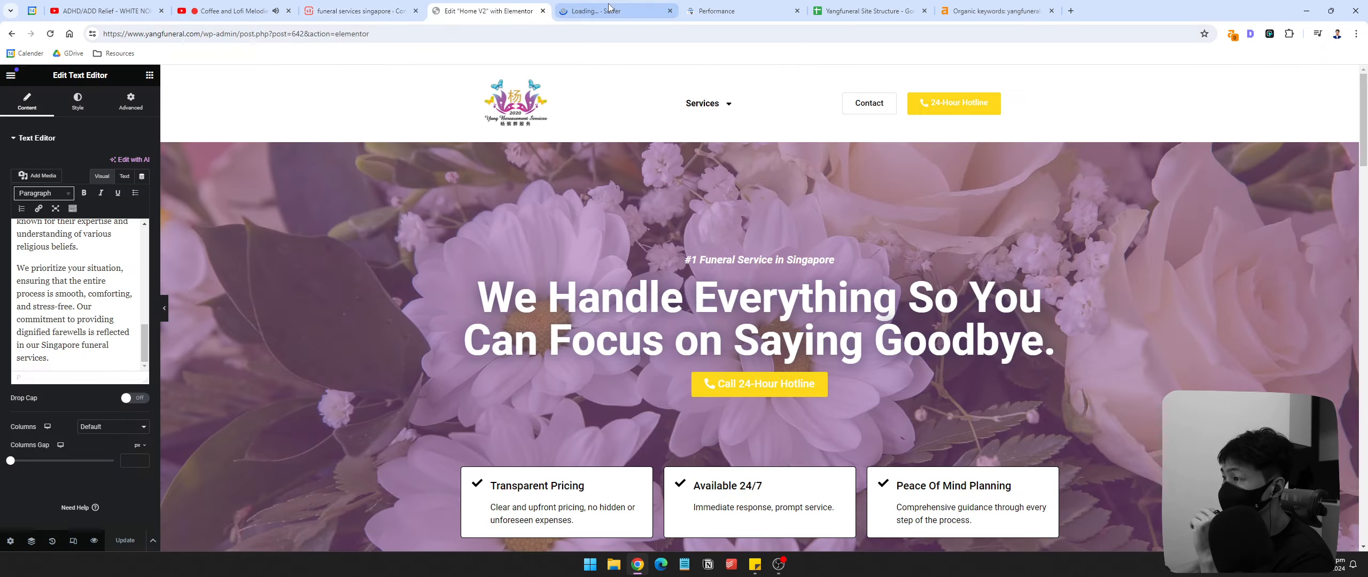
{"action": "left_click", "coordinate": [614, 11]}
{"action": "left_click", "coordinate": [860, 11]}
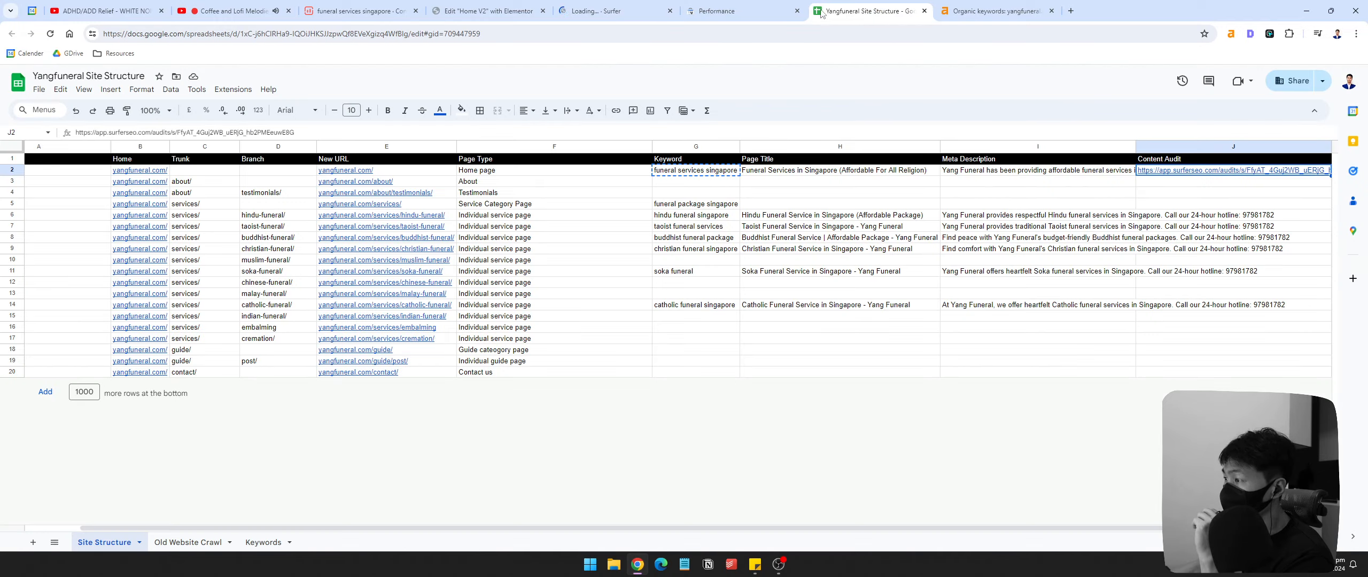
{"action": "left_click", "coordinate": [743, 11]}
{"action": "left_click", "coordinate": [647, 6]}
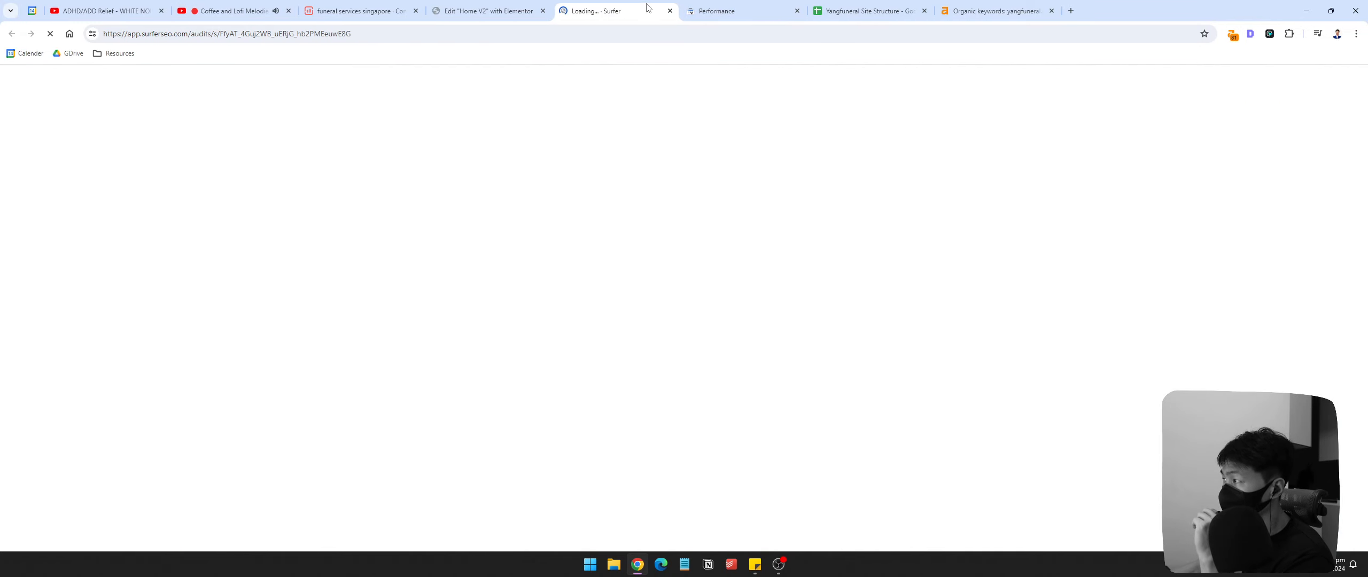
{"action": "left_click", "coordinate": [489, 7]}
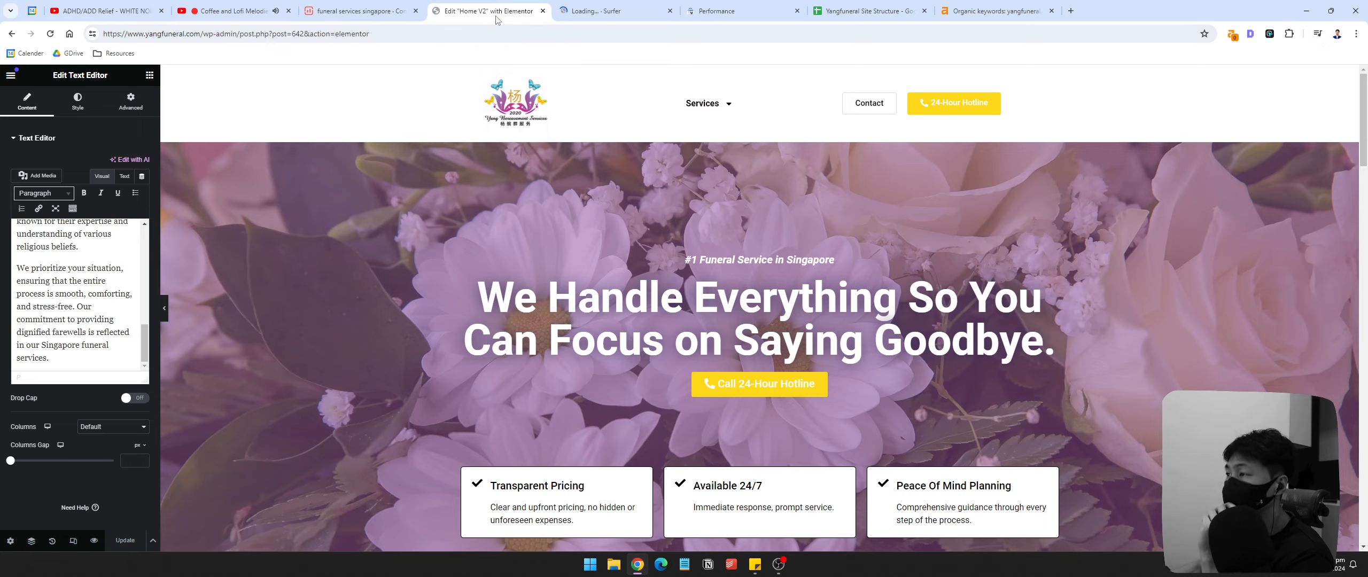
{"action": "key", "text": "ctrl+Tab"}
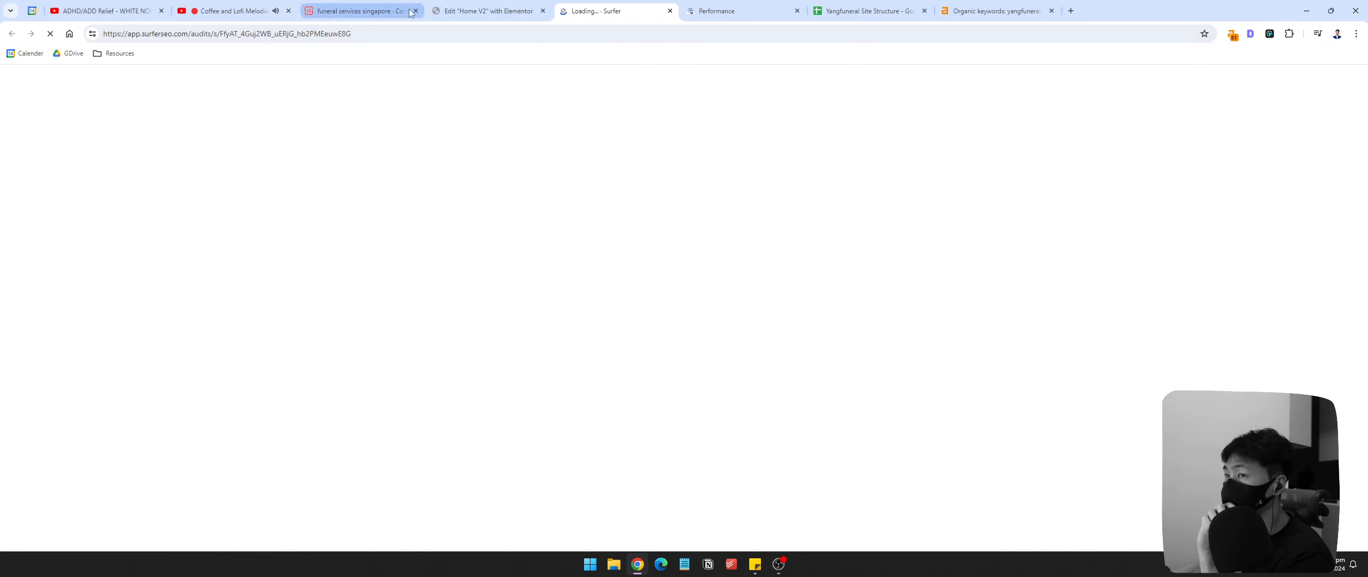
{"action": "mouse_move", "coordinate": [491, 13]}
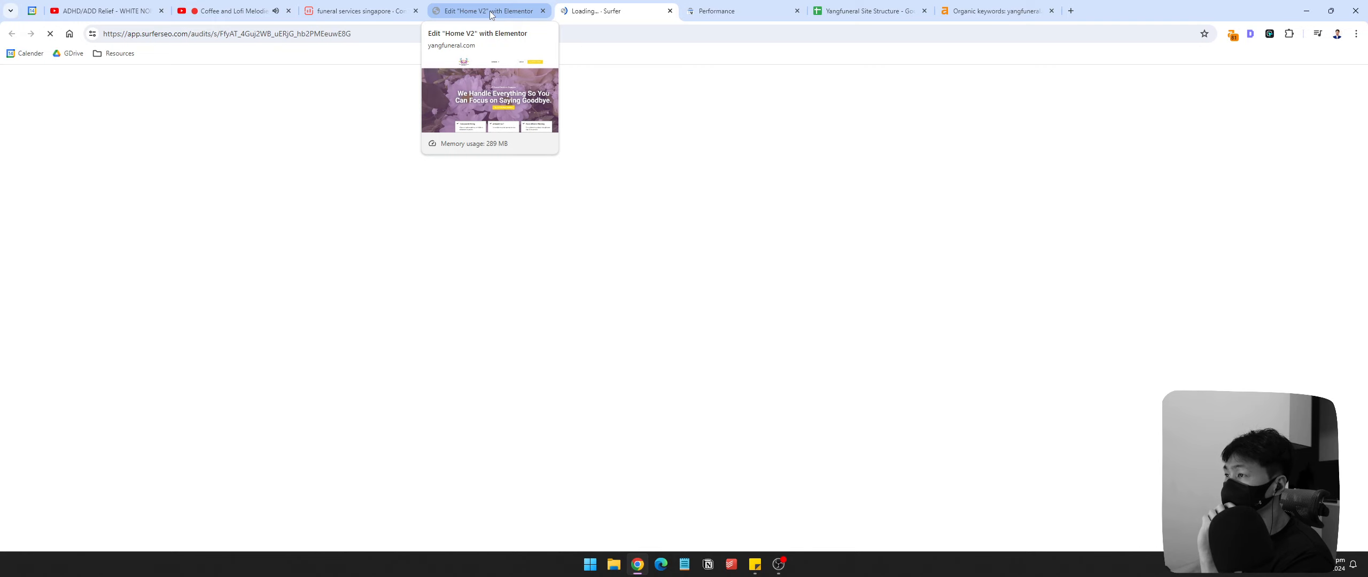
{"action": "left_click", "coordinate": [490, 13]}
{"action": "key", "text": "ctrl+Tab"}
{"action": "left_click", "coordinate": [484, 15]}
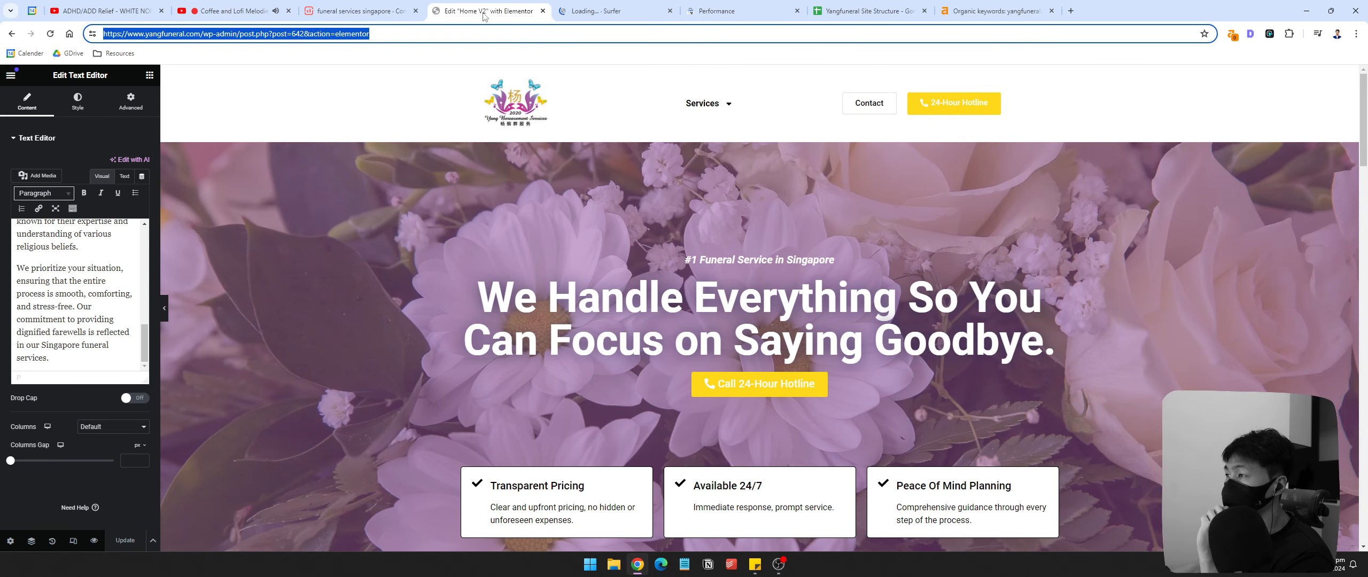
Step: Discard the Auto-Optimize changes in the Surfer draft and delete all content above the Yang Bereavement Services heading
{"action": "key", "text": "ctrl+shift+Tab"}
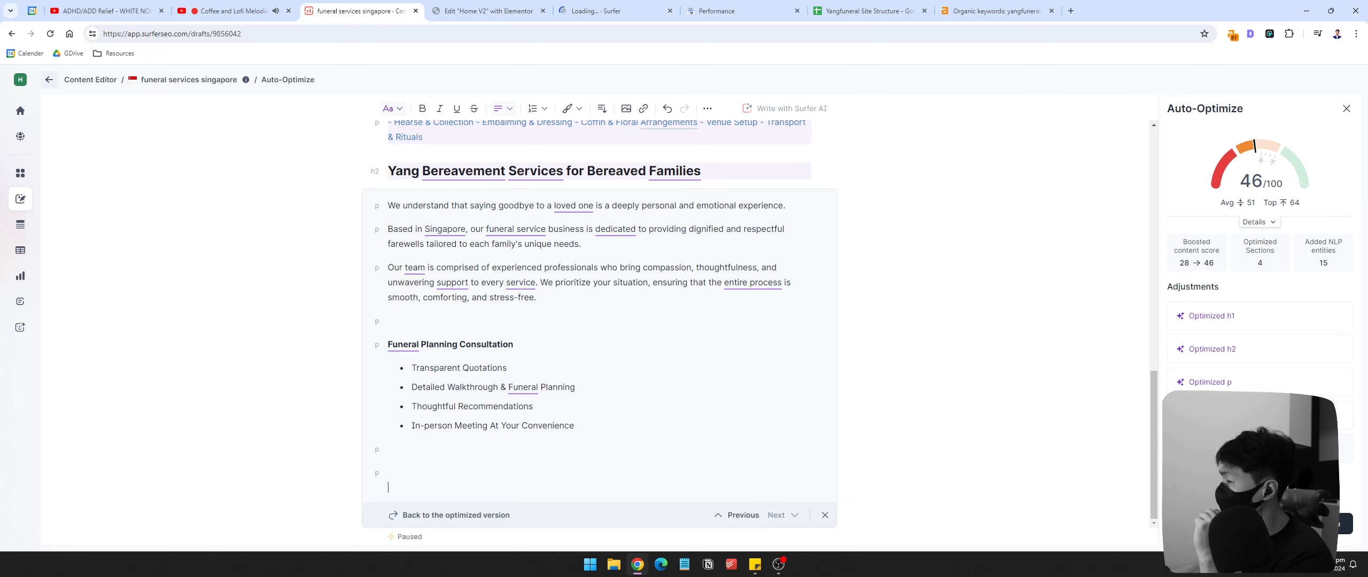
{"action": "left_click", "coordinate": [1213, 523]}
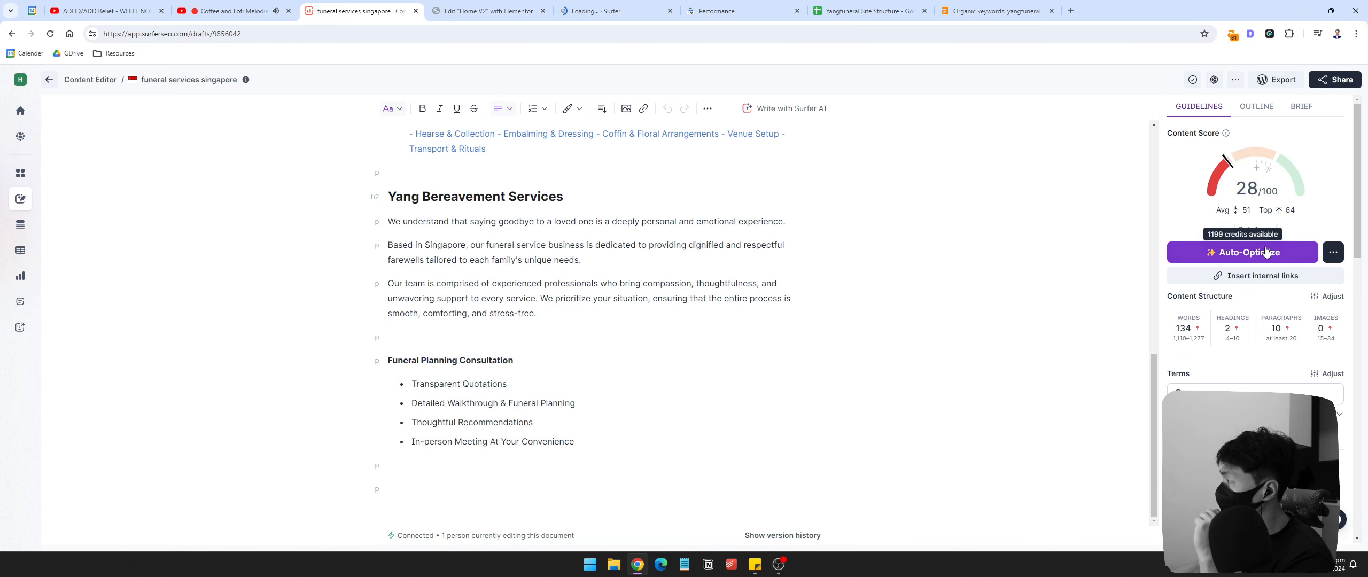
{"action": "scroll", "coordinate": [596, 313], "scroll_direction": "up", "scroll_amount": 10}
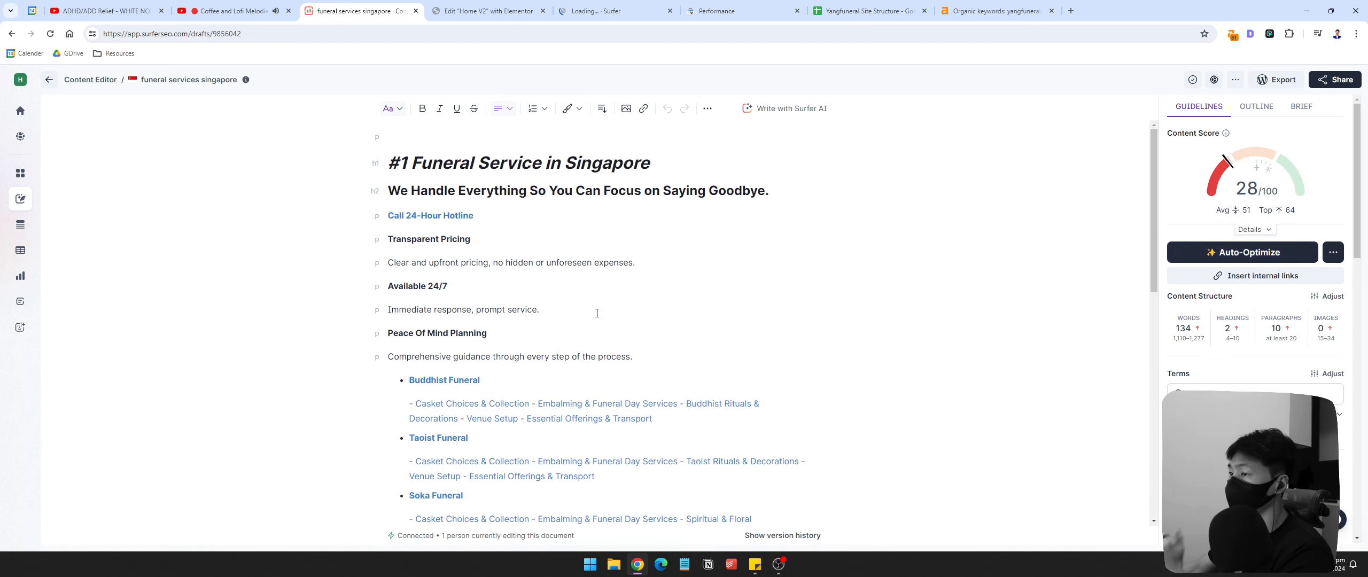
{"action": "left_click_drag", "start_coordinate": [389, 163], "coordinate": [785, 225]}
{"action": "scroll", "coordinate": [753, 461], "scroll_direction": "down", "scroll_amount": 9}
{"action": "key", "text": "BackSpace"}
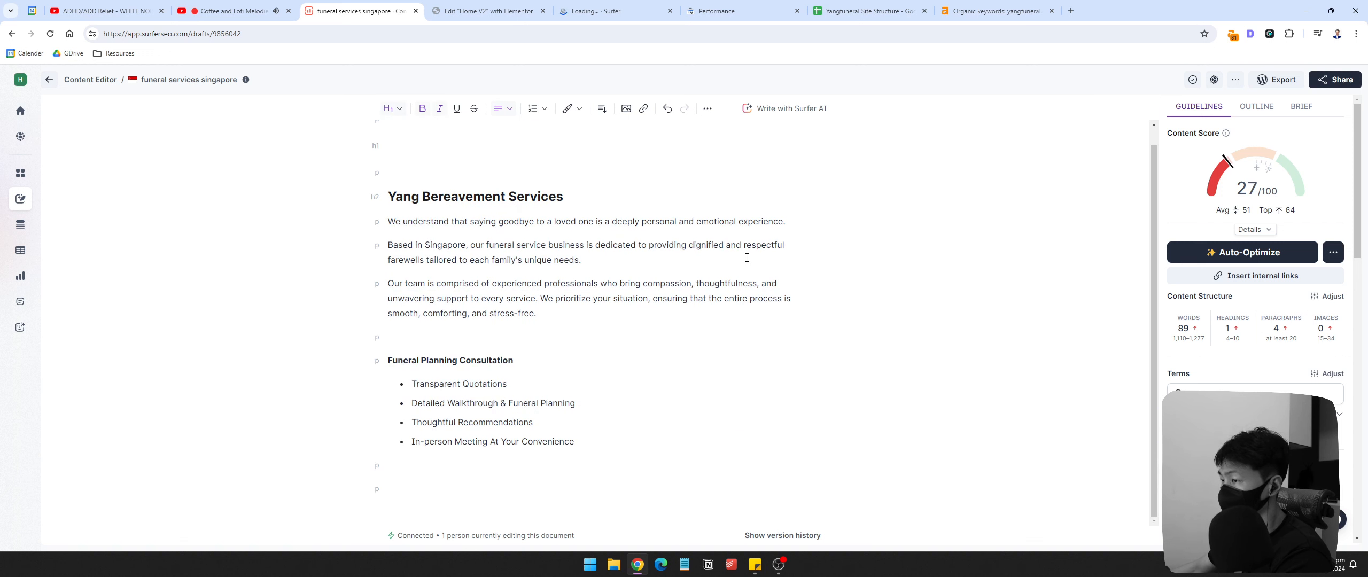
{"action": "key", "text": "Down"}
{"action": "key", "text": "Down"}
{"action": "key", "text": "BackSpace"}
{"action": "key", "text": "BackSpace"}
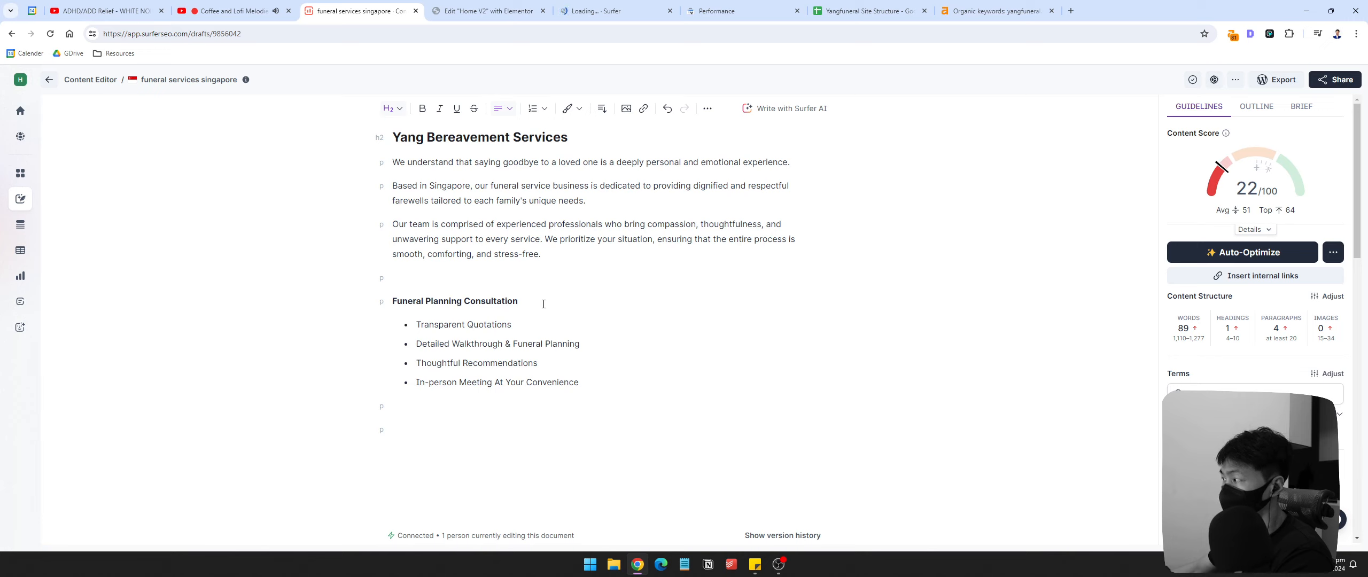
Step: Delete the Funeral Planning Consultation line and its four-item bullet list from the draft
{"action": "left_click_drag", "start_coordinate": [542, 304], "coordinate": [583, 383]}
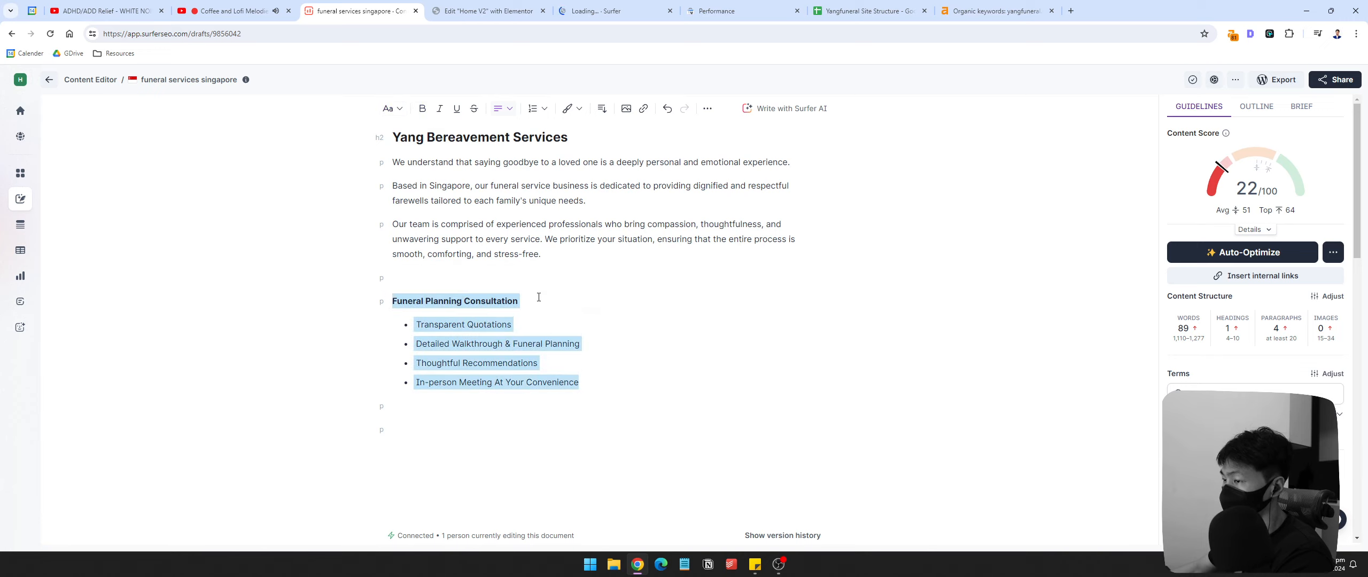
{"action": "key", "text": "BackSpace"}
{"action": "key", "text": "BackSpace"}
{"action": "key", "text": "BackSpace"}
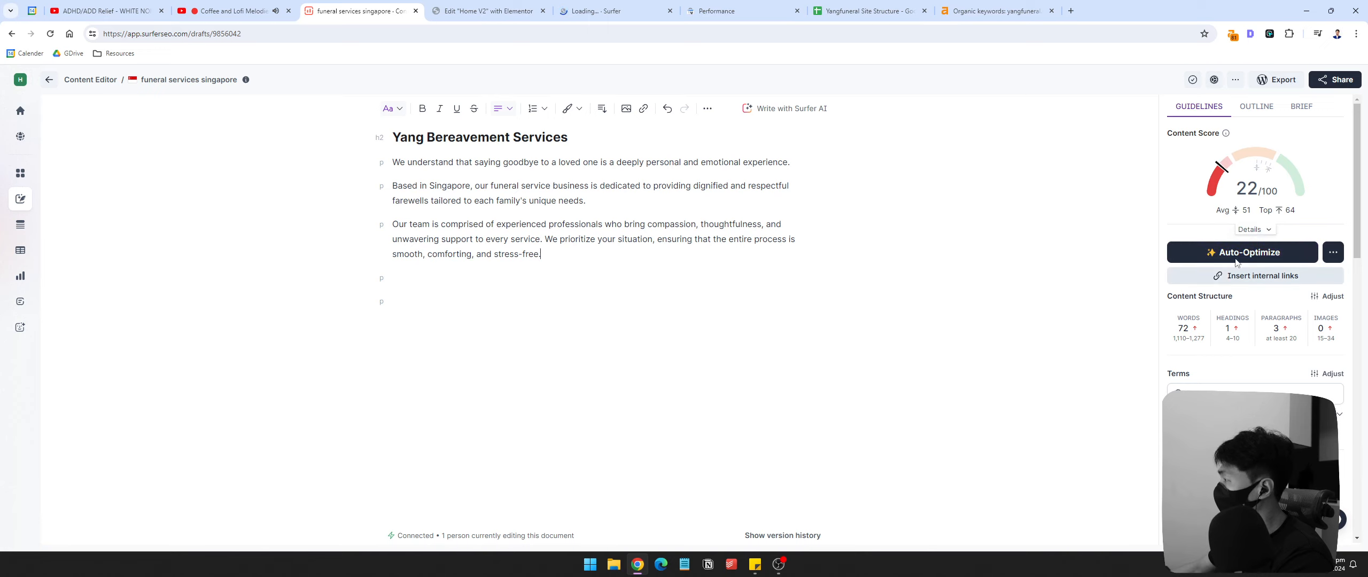
Step: Run Auto-Optimize on the trimmed draft, review the suggested heading and paragraphs, and close it without applying them
{"action": "left_click", "coordinate": [515, 310]}
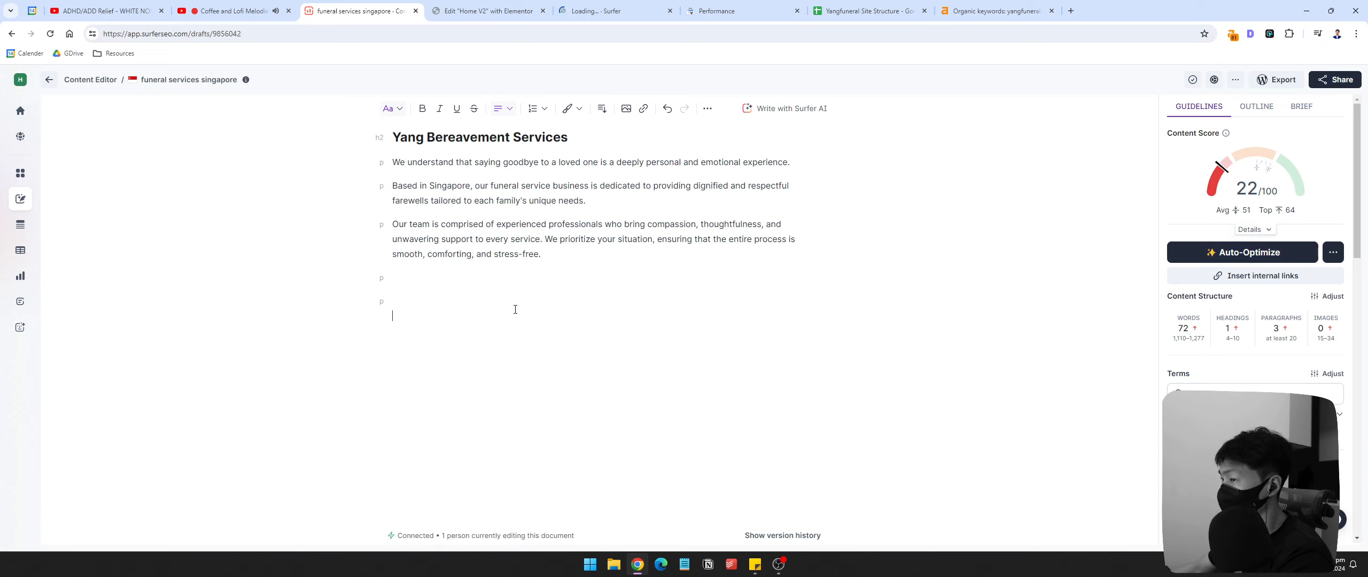
{"action": "left_click", "coordinate": [1242, 252]}
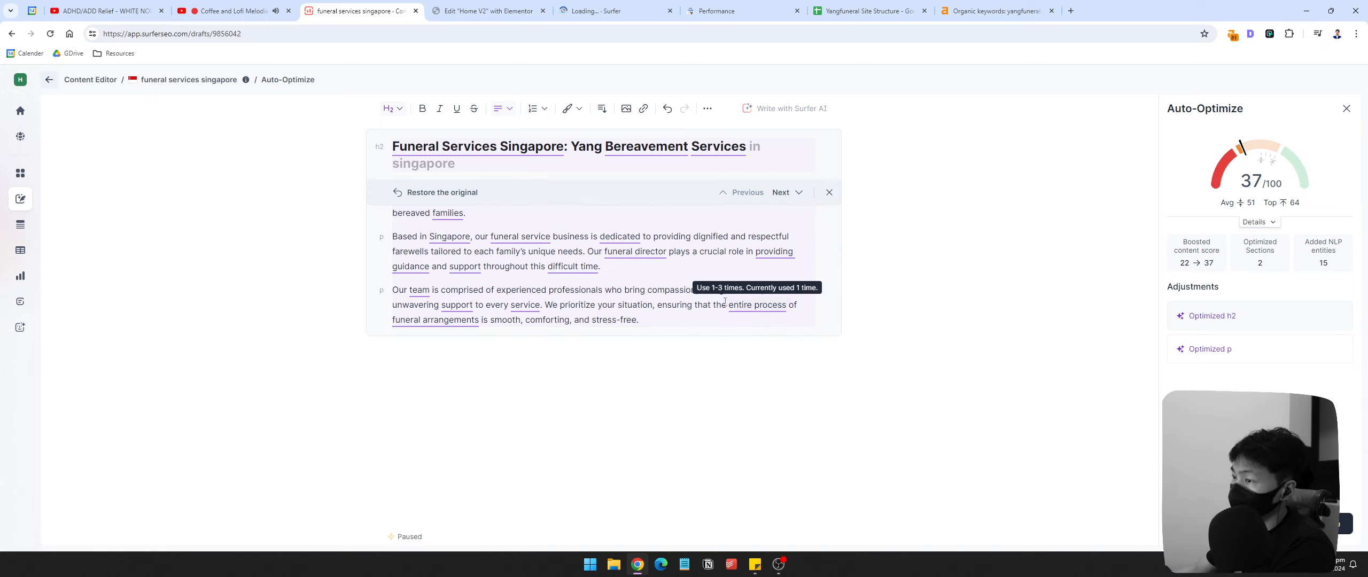
{"action": "left_click", "coordinate": [509, 210]}
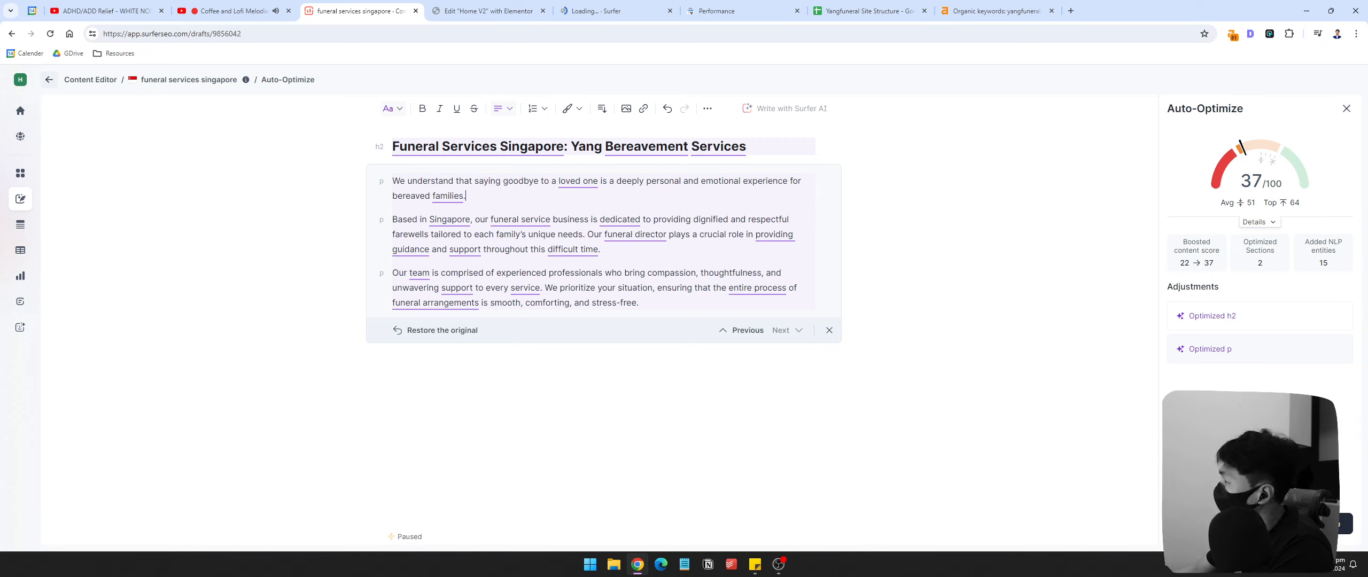
{"action": "left_click", "coordinate": [1346, 108]}
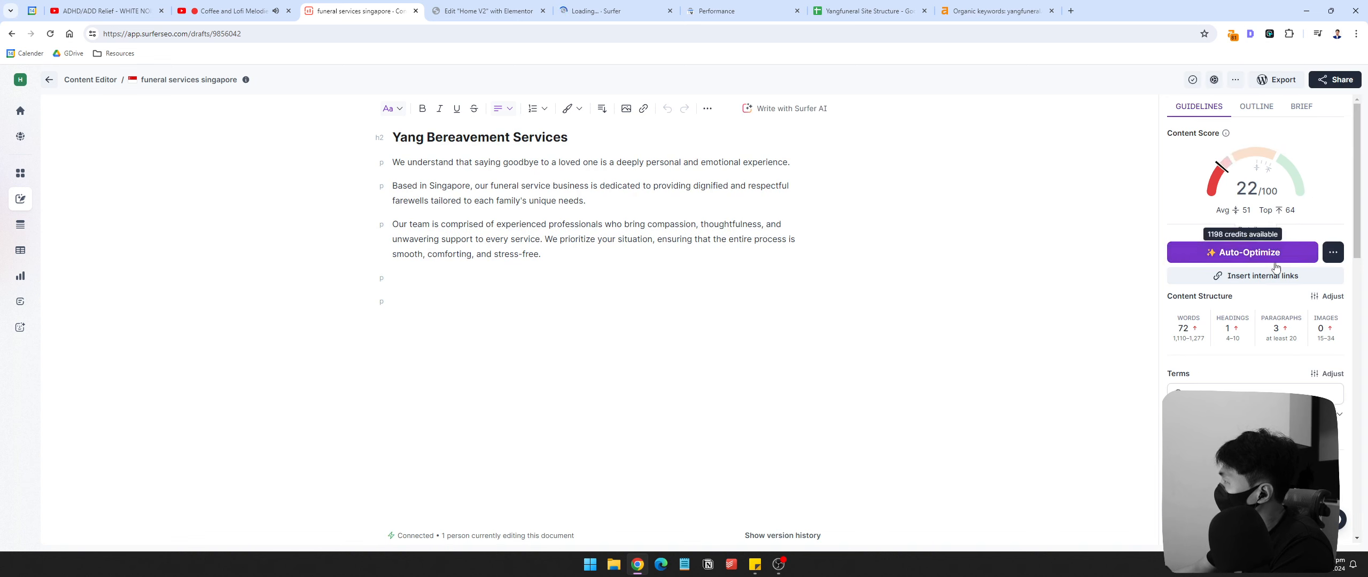
Step: Look over the suggested titles in the outline builder and return to the content guidelines
{"action": "left_click", "coordinate": [1265, 109]}
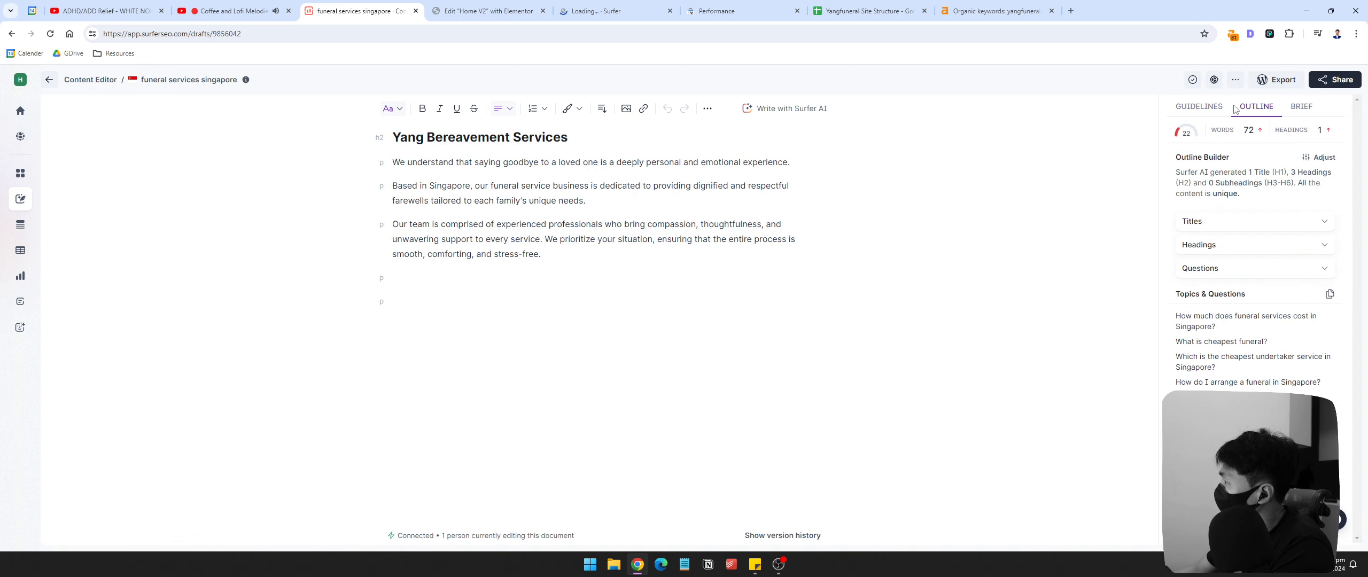
{"action": "left_click", "coordinate": [1326, 222]}
{"action": "left_click", "coordinate": [1326, 221]}
{"action": "left_click", "coordinate": [1190, 105]}
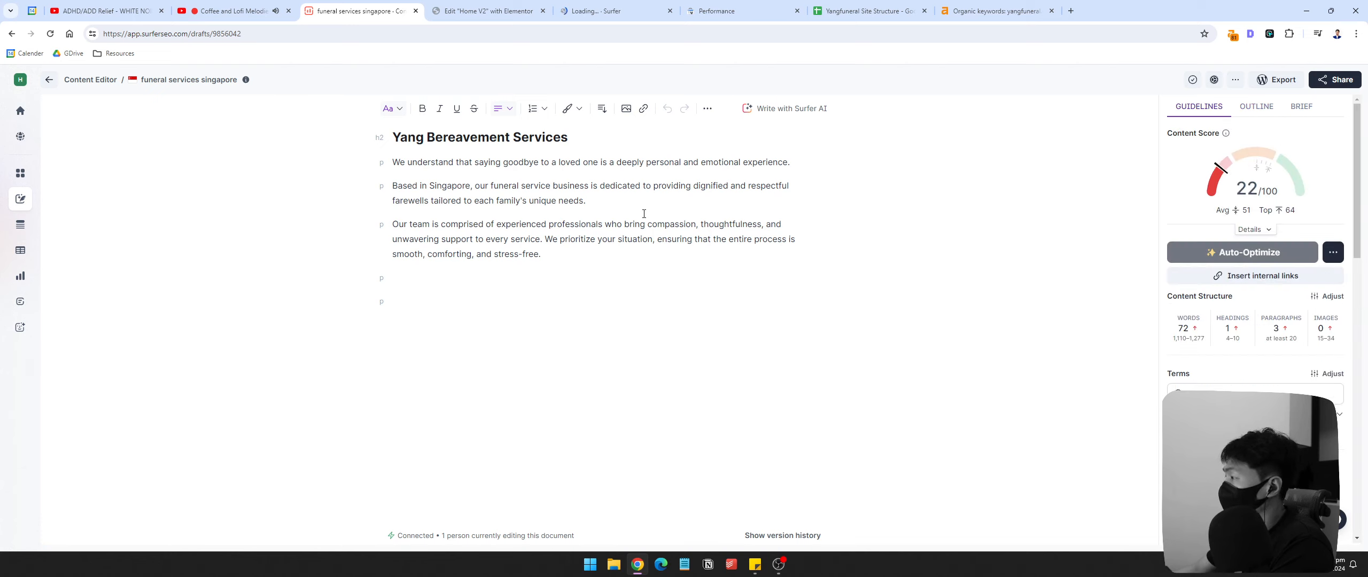
Step: Copy the Yang Bereavement Services heading and paste it as a second H2 at the end of the draft
{"action": "left_click_drag", "start_coordinate": [393, 138], "coordinate": [661, 130]}
{"action": "left_click", "coordinate": [620, 136]}
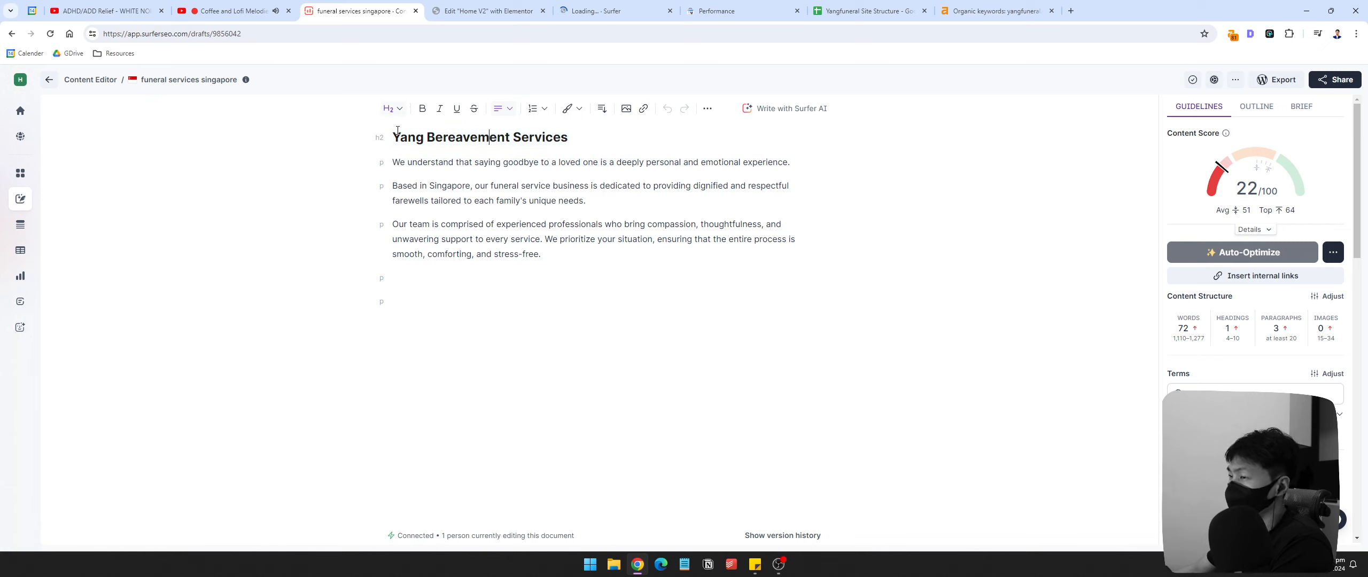
{"action": "left_click_drag", "start_coordinate": [393, 138], "coordinate": [591, 140]}
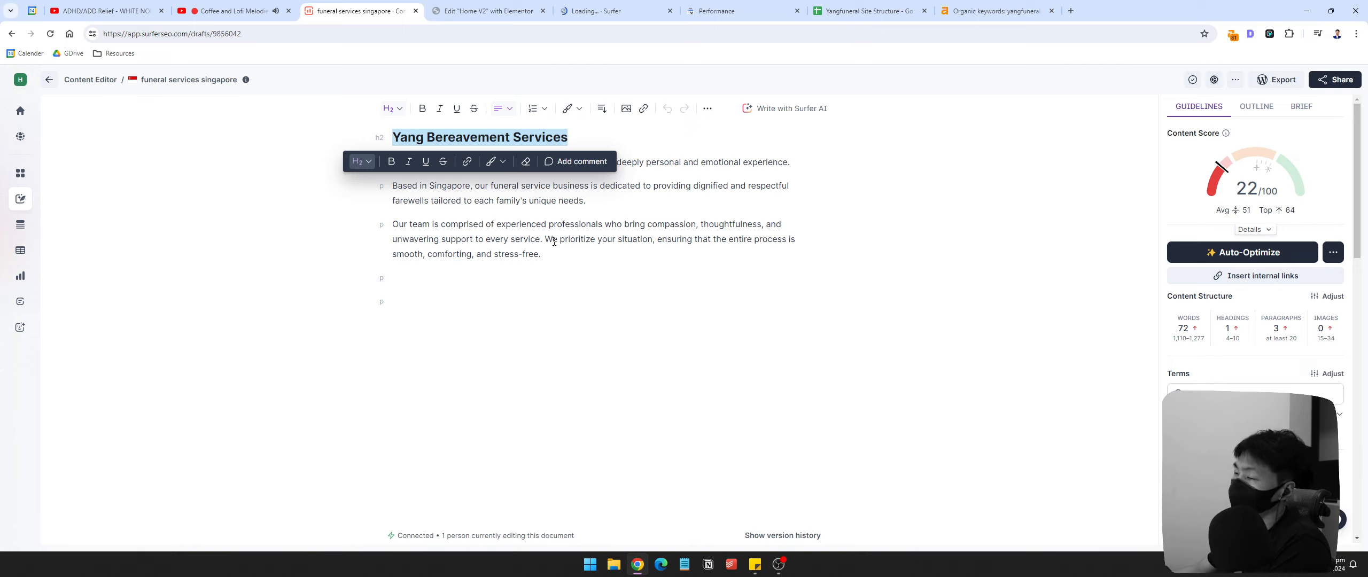
{"action": "left_click", "coordinate": [449, 140]}
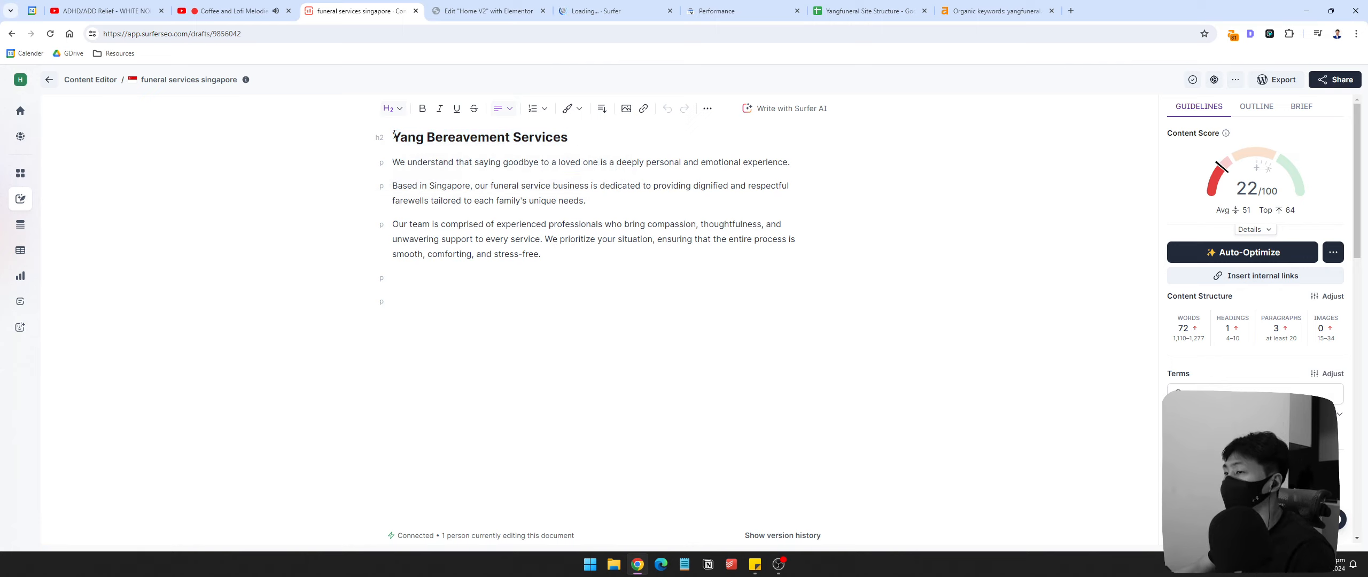
{"action": "left_click_drag", "start_coordinate": [394, 134], "coordinate": [570, 138]}
{"action": "key", "text": "ctrl+c"}
{"action": "left_click", "coordinate": [475, 293]}
{"action": "key", "text": "ctrl+v"}
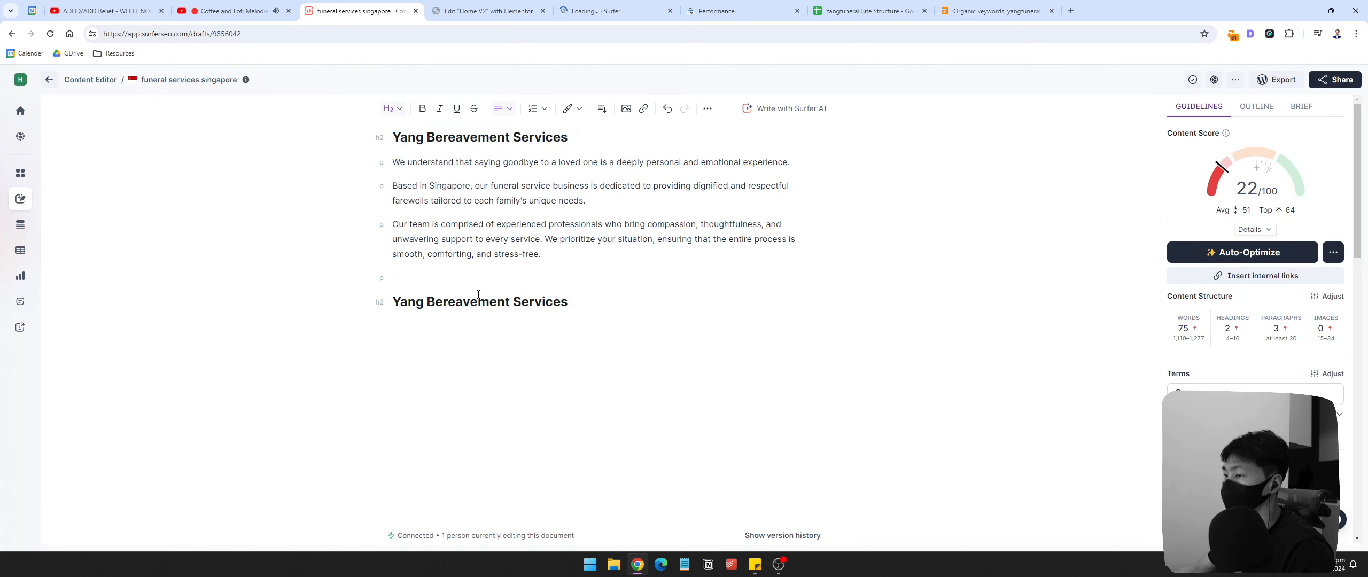
Step: Replace the pasted heading's text with "Funeral packages" and add two placeholder H2 headings reading "xxx" below it
{"action": "left_click_drag", "start_coordinate": [393, 303], "coordinate": [447, 302]}
{"action": "type", "text": "Fune"}
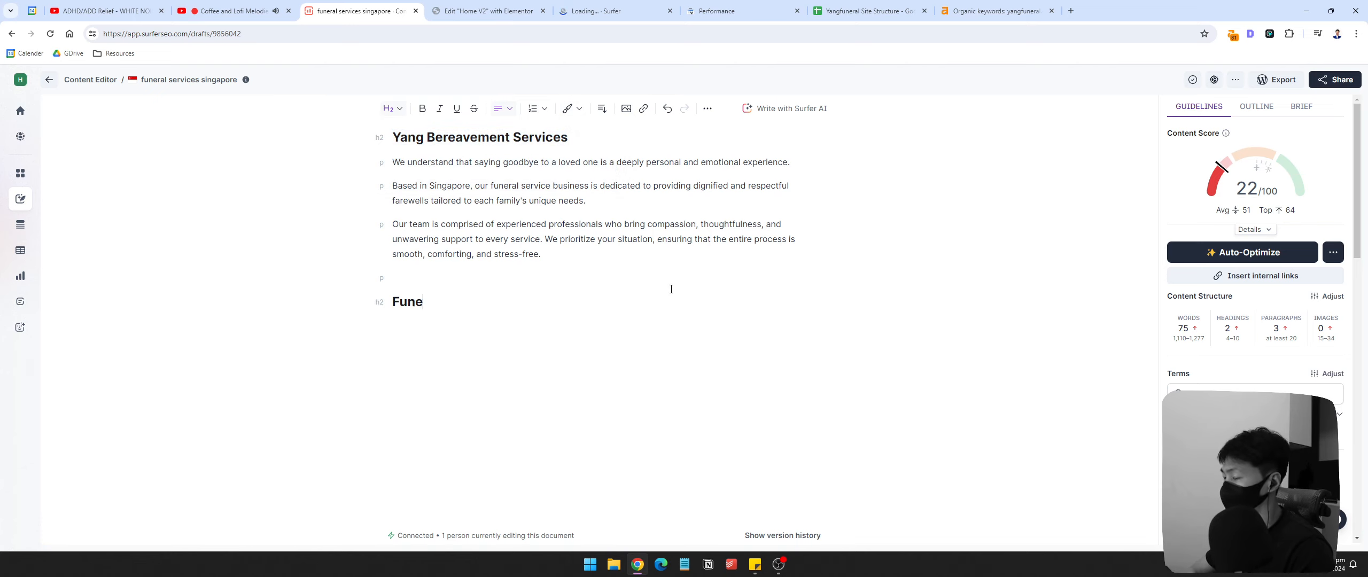
{"action": "key", "text": "Return"}
{"action": "key", "text": "Return"}
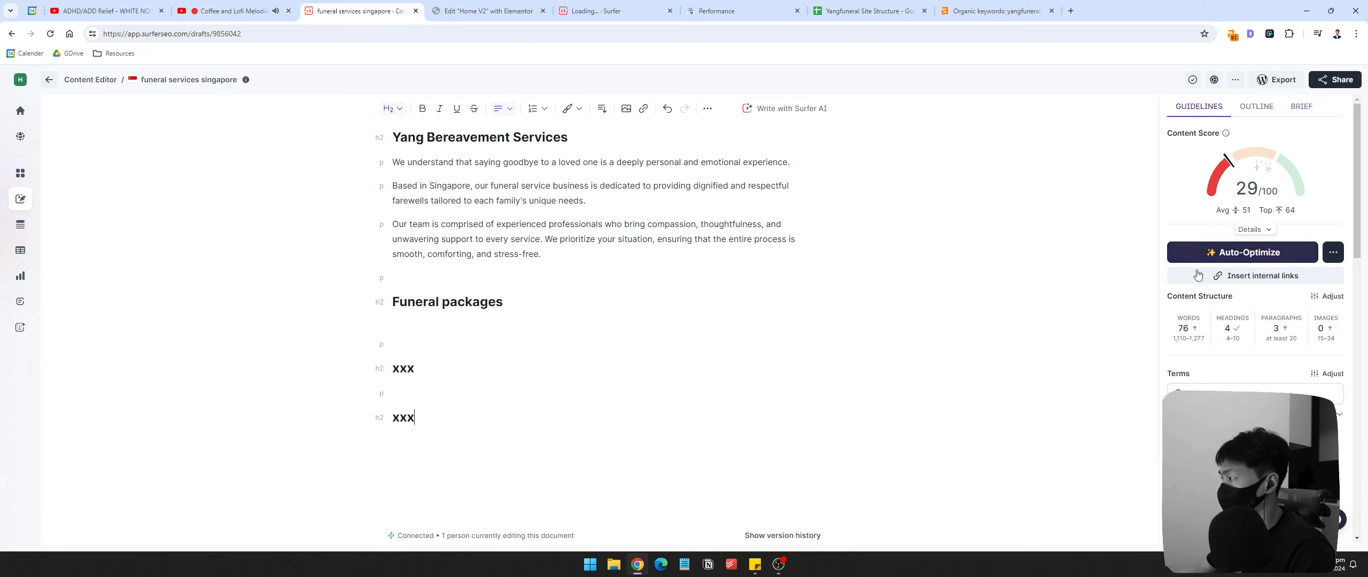
Step: Delete the "Funeral packages" heading and the two placeholder "xxx" headings from the end of the draft
{"action": "left_click_drag", "start_coordinate": [416, 418], "coordinate": [370, 310]}
{"action": "key", "text": "BackSpace"}
Step: Switch to the yangfuneral.com audit, check its content score against competitors, and refresh the audit
{"action": "left_click", "coordinate": [612, 11]}
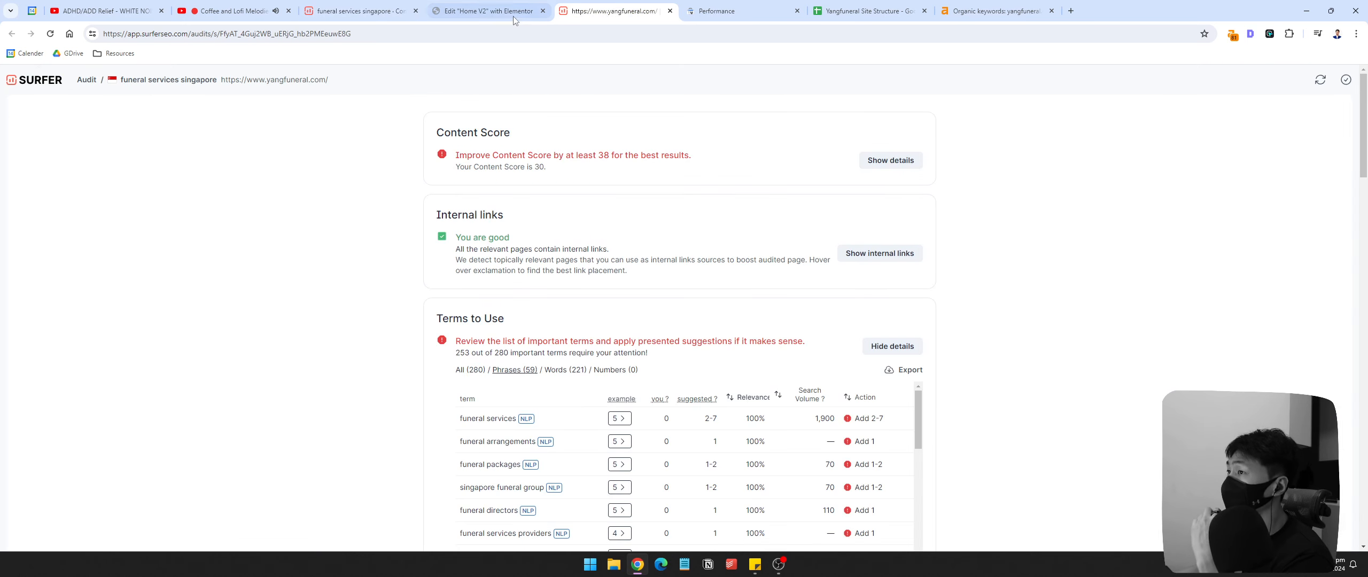
{"action": "left_click", "coordinate": [480, 11]}
{"action": "left_click", "coordinate": [612, 11]}
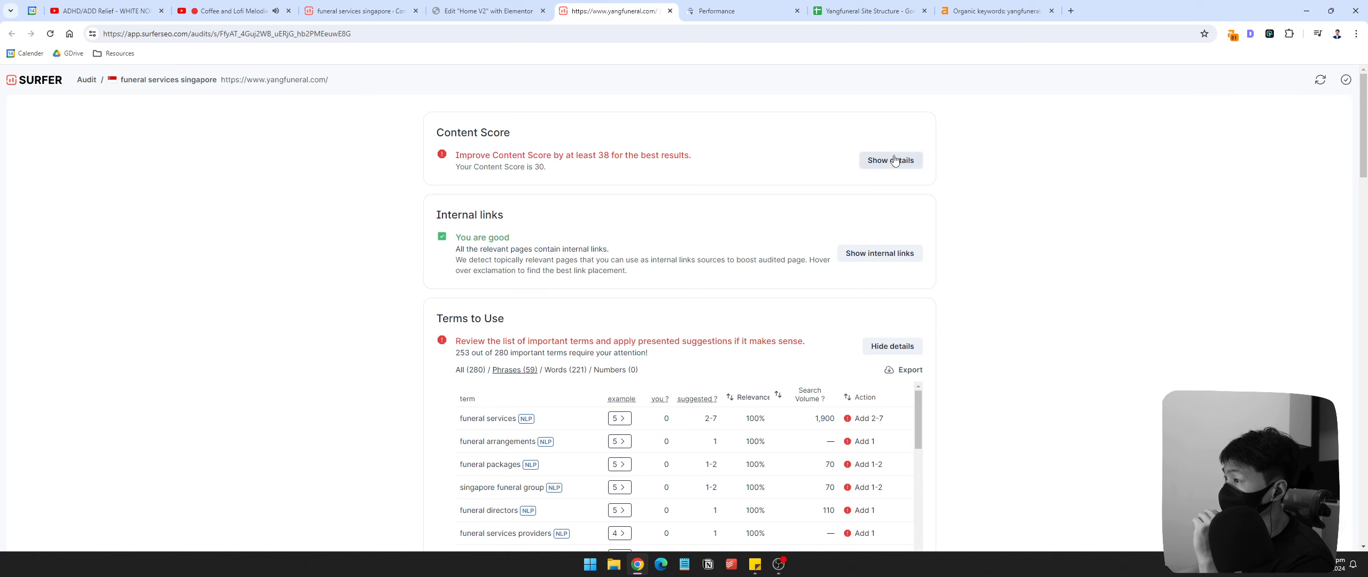
{"action": "left_click", "coordinate": [915, 167]}
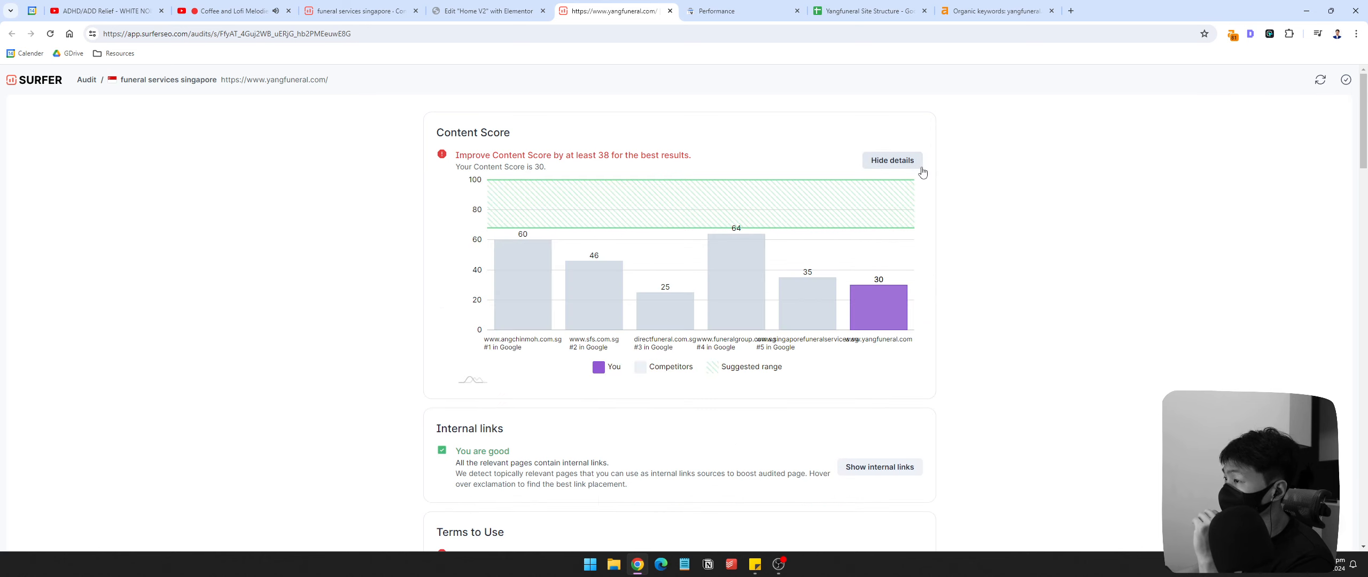
{"action": "left_click", "coordinate": [892, 161]}
{"action": "left_click", "coordinate": [1316, 81]}
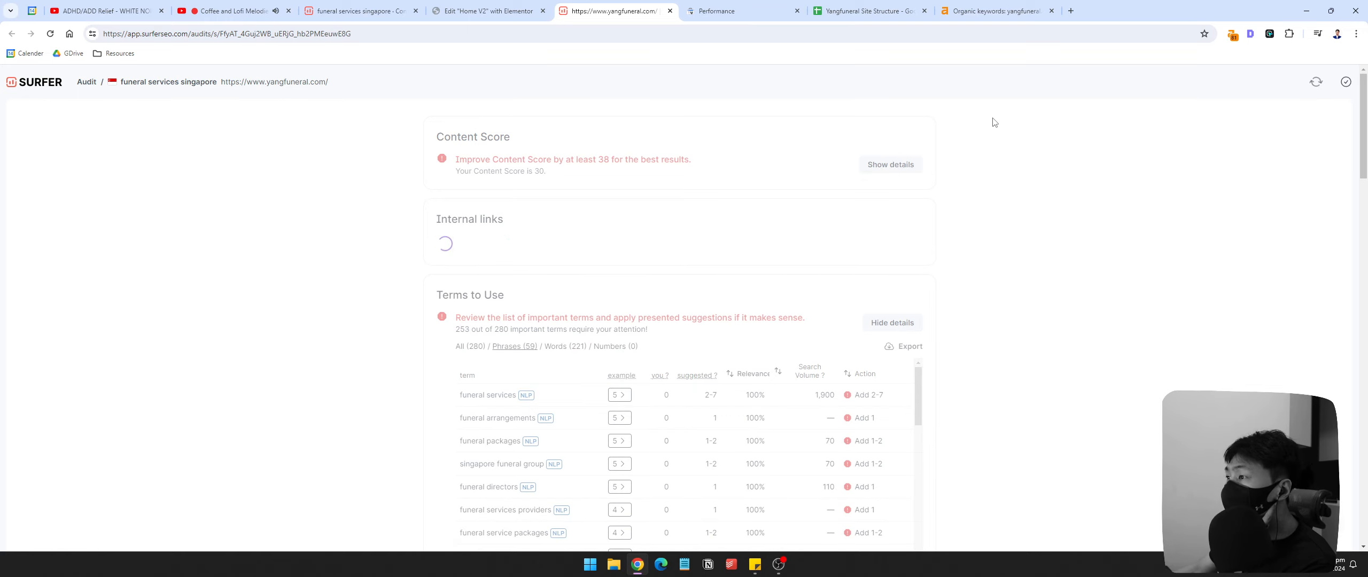
Step: Review the homepage in Elementor from the hero through the Yang Bereavement Services and Funeral Planning Consultation sections
{"action": "left_click", "coordinate": [489, 11]}
{"action": "scroll", "coordinate": [723, 290], "scroll_direction": "down", "scroll_amount": 8}
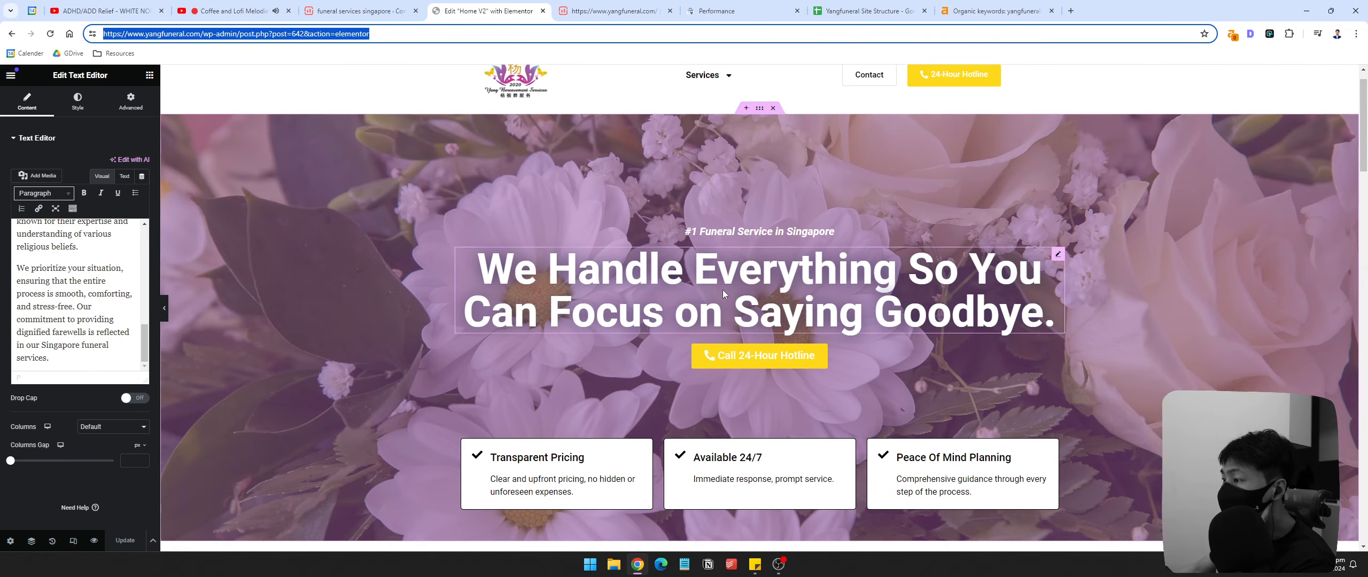
{"action": "scroll", "coordinate": [923, 342], "scroll_direction": "down", "scroll_amount": 15}
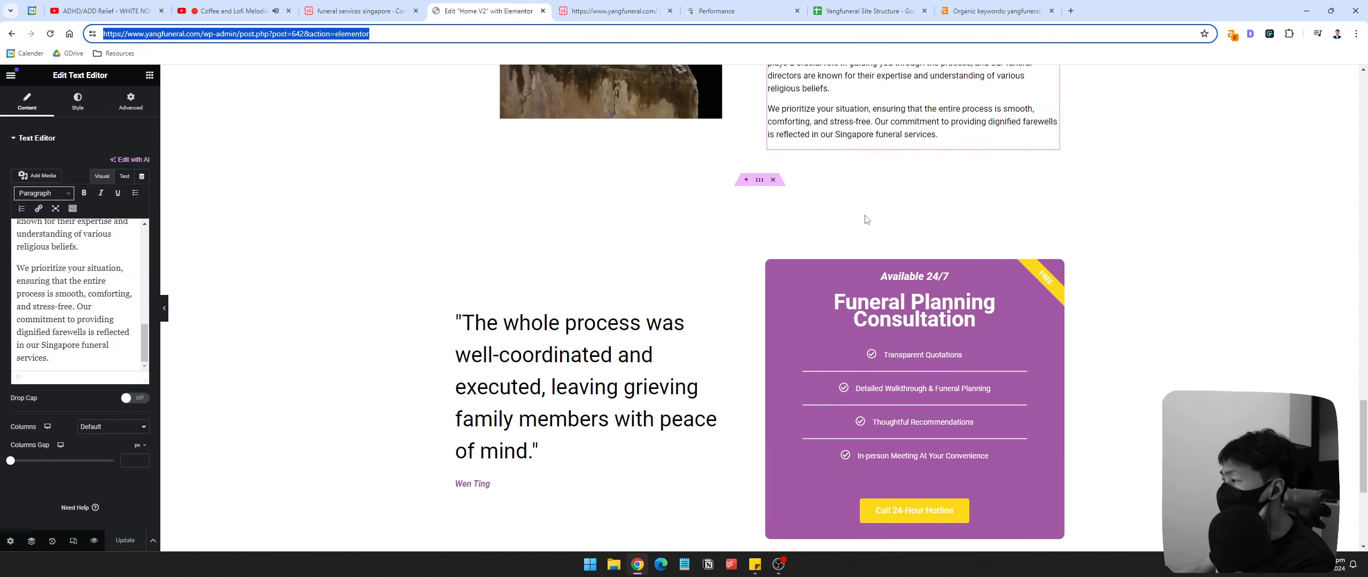
{"action": "scroll", "coordinate": [621, 199], "scroll_direction": "up", "scroll_amount": 6}
{"action": "scroll", "coordinate": [979, 367], "scroll_direction": "down", "scroll_amount": 10}
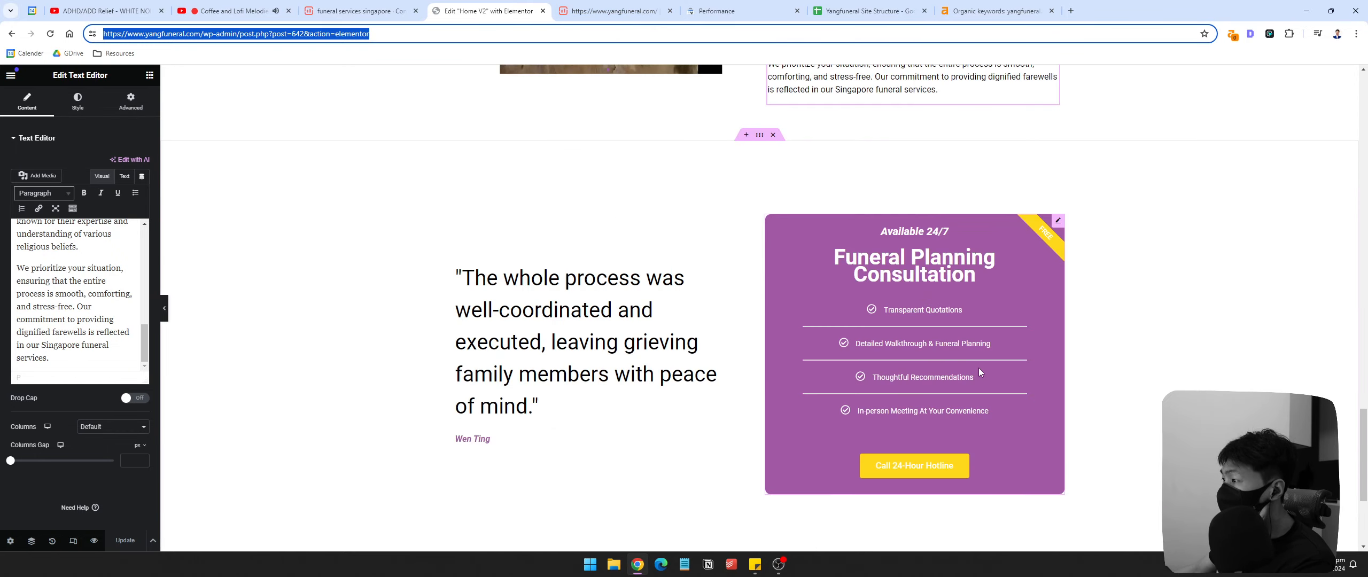
{"action": "scroll", "coordinate": [1094, 363], "scroll_direction": "up", "scroll_amount": 8}
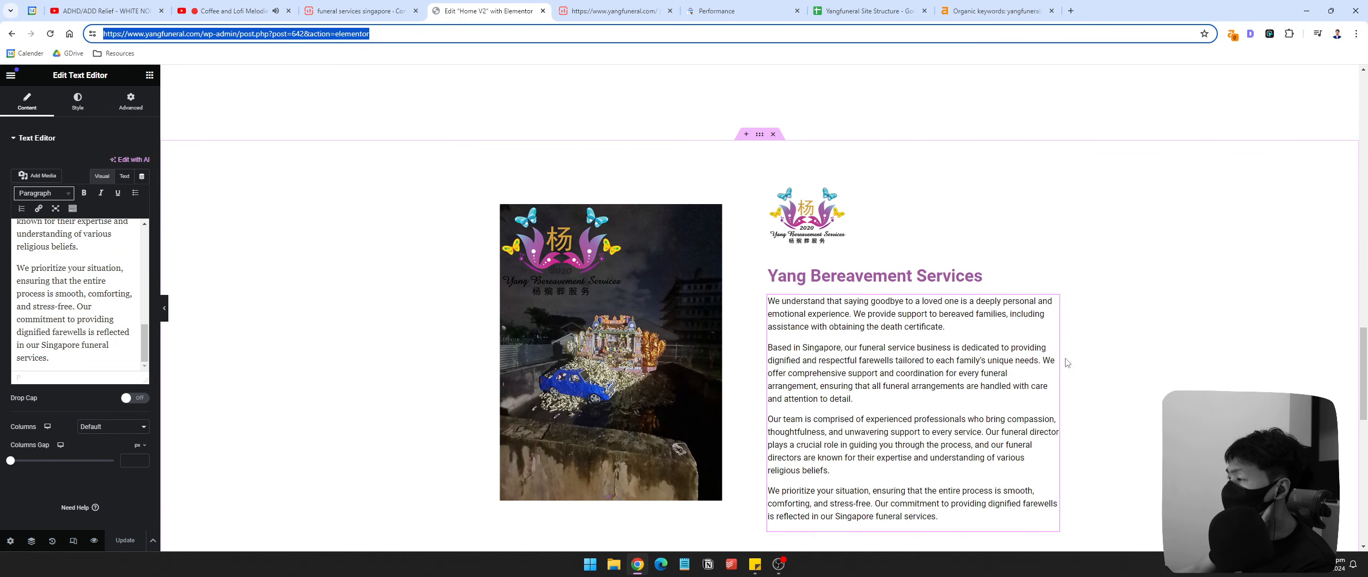
Step: Check the progress of the audit refresh and return to the homepage in Elementor
{"action": "left_click", "coordinate": [609, 17]}
{"action": "left_click", "coordinate": [509, 15]}
{"action": "left_click", "coordinate": [610, 15]}
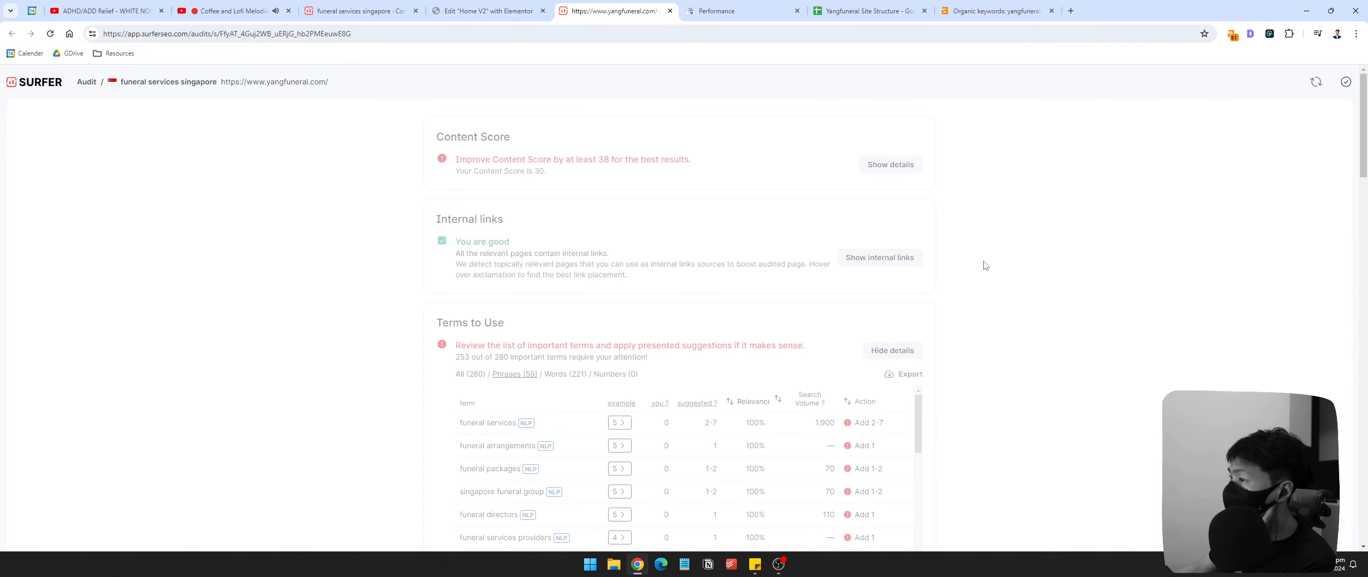
{"action": "left_click", "coordinate": [496, 11]}
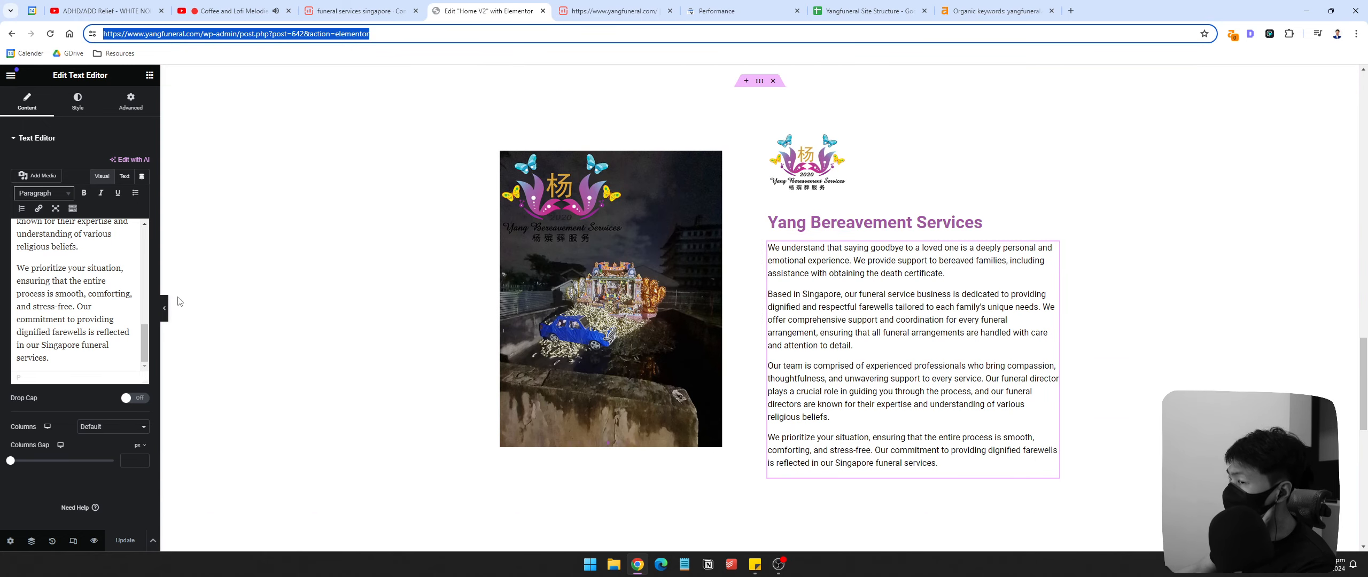
Step: Preview the Yang Bereavement Services section without the editing panel, recheck the audit's progress, and look over the page down to its footer
{"action": "left_click", "coordinate": [165, 308]}
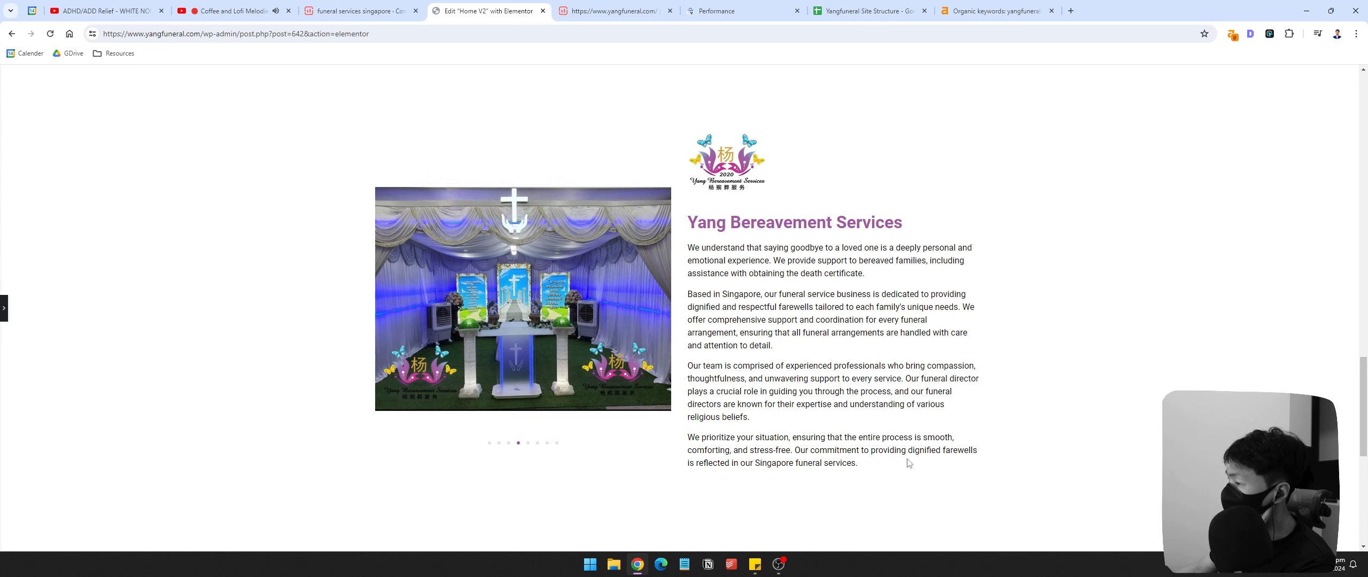
{"action": "left_click", "coordinate": [6, 308]}
{"action": "left_click", "coordinate": [631, 8]}
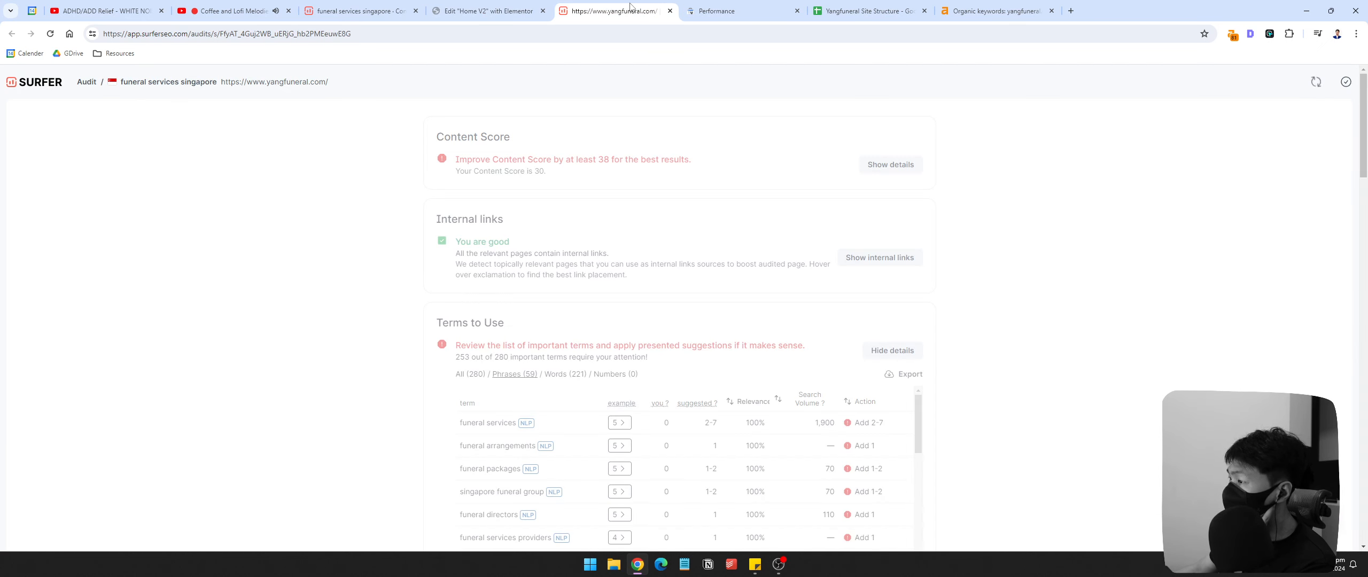
{"action": "left_click", "coordinate": [489, 11]}
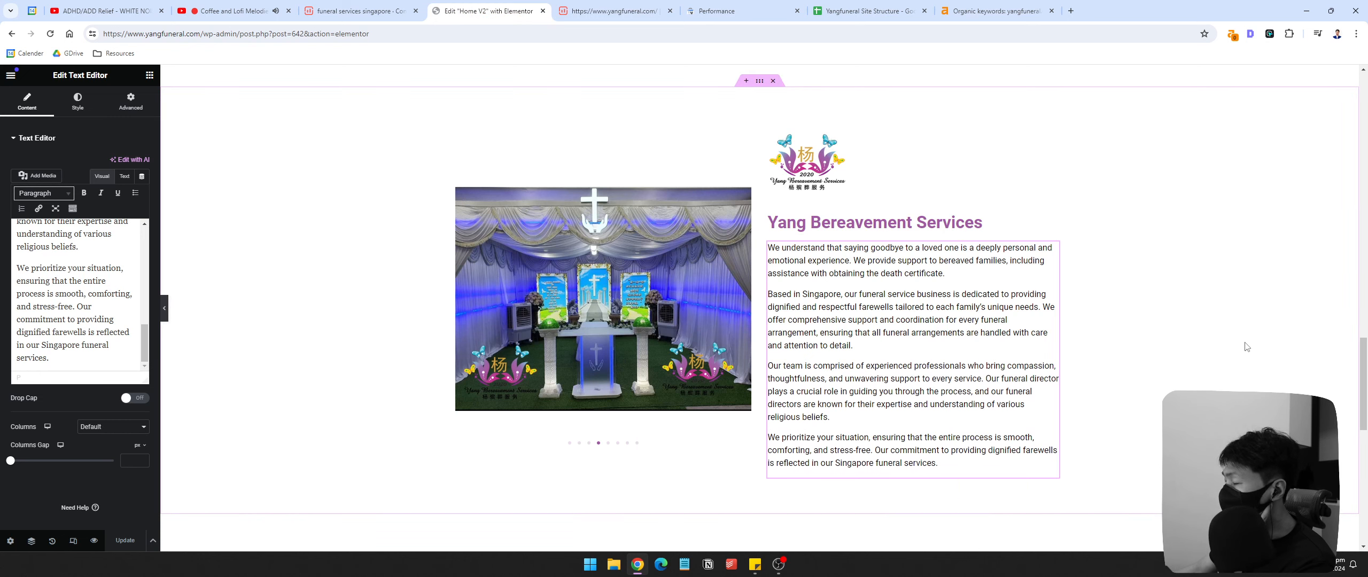
{"action": "scroll", "coordinate": [1246, 346], "scroll_direction": "down", "scroll_amount": 10}
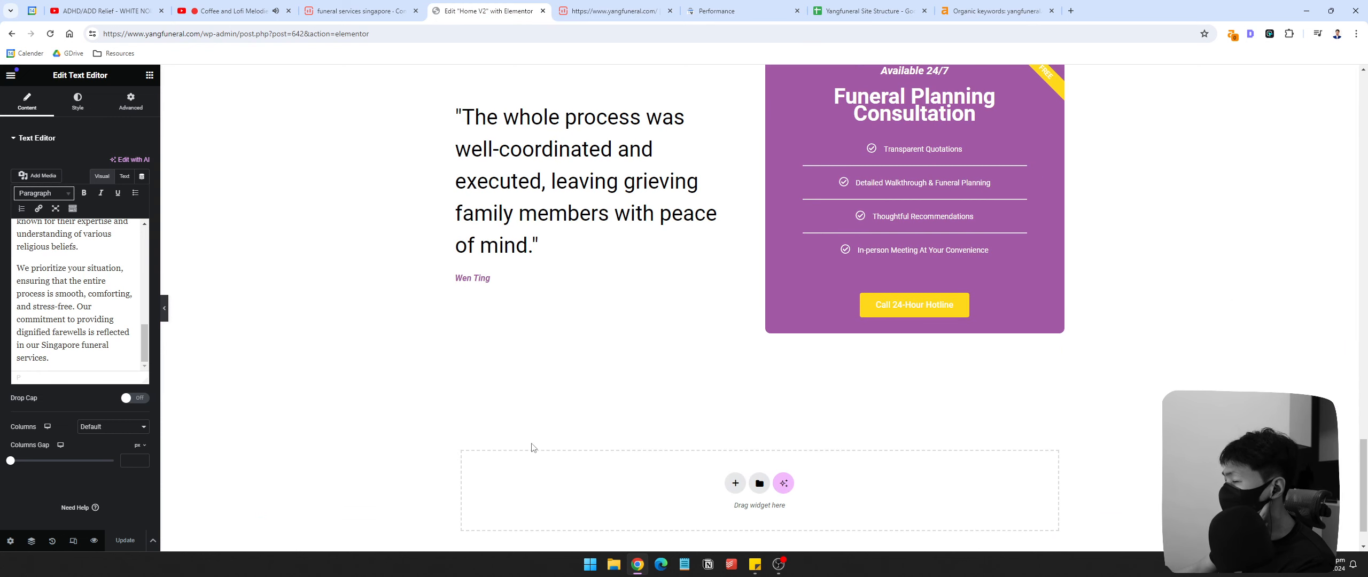
{"action": "scroll", "coordinate": [1072, 474], "scroll_direction": "up", "scroll_amount": 5}
{"action": "scroll", "coordinate": [1137, 488], "scroll_direction": "down", "scroll_amount": 6}
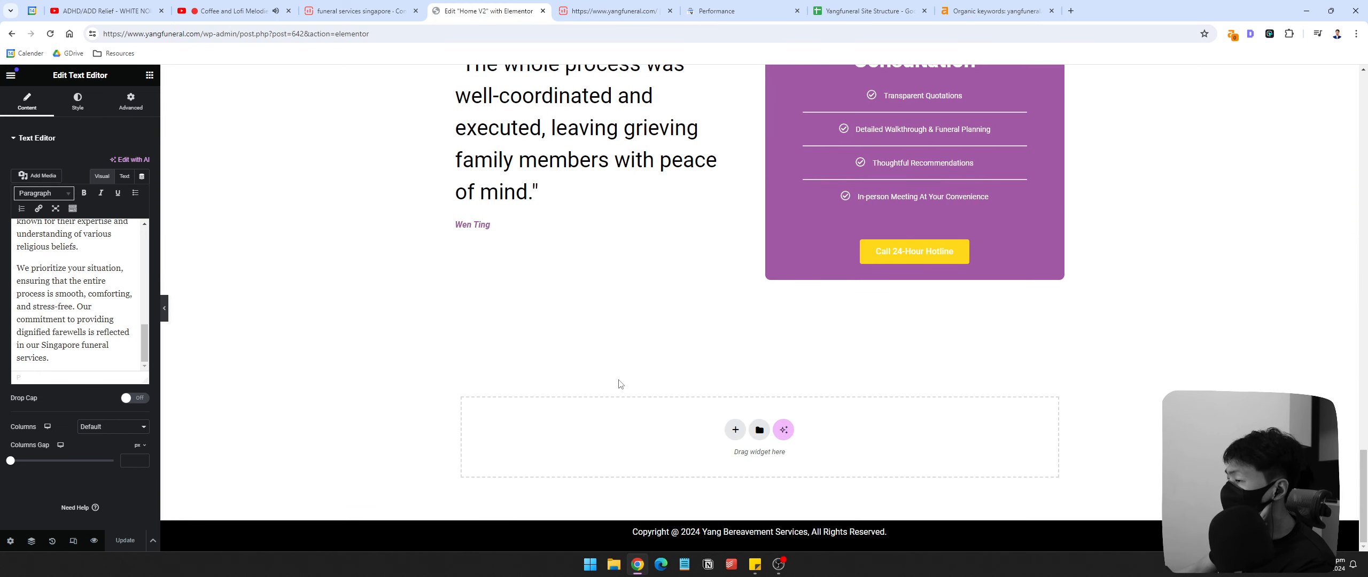
Step: Examine the refreshed audit's content score message and competitor comparison chart, and collapse the details
{"action": "left_click", "coordinate": [617, 13]}
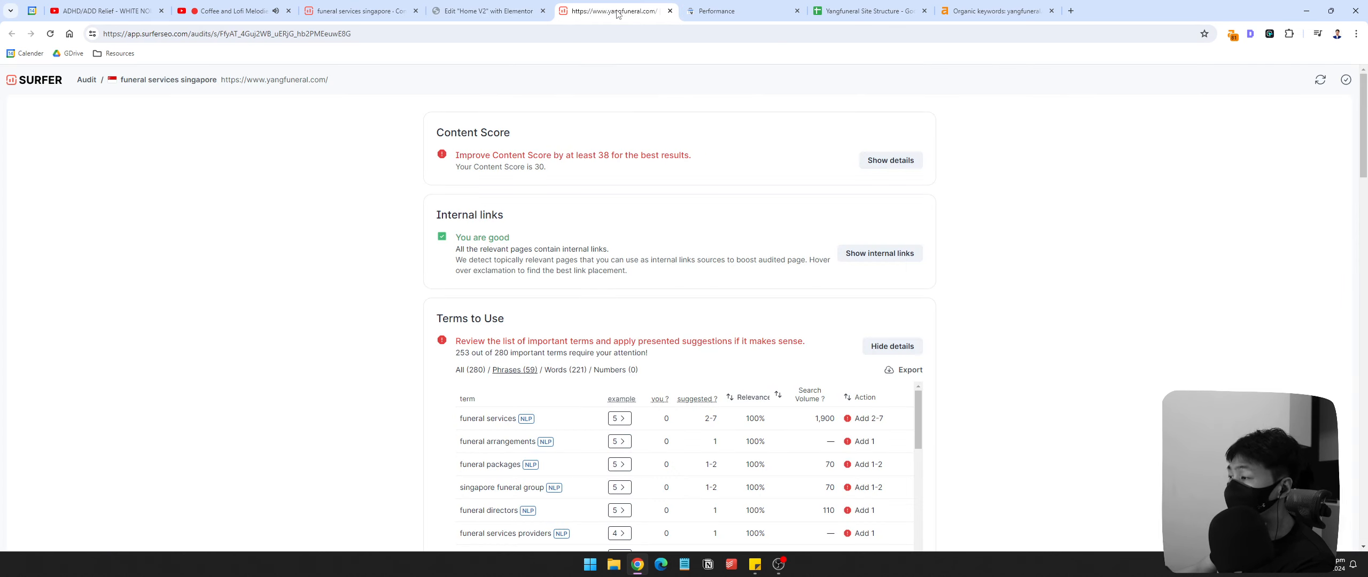
{"action": "left_click_drag", "start_coordinate": [536, 157], "coordinate": [546, 168]}
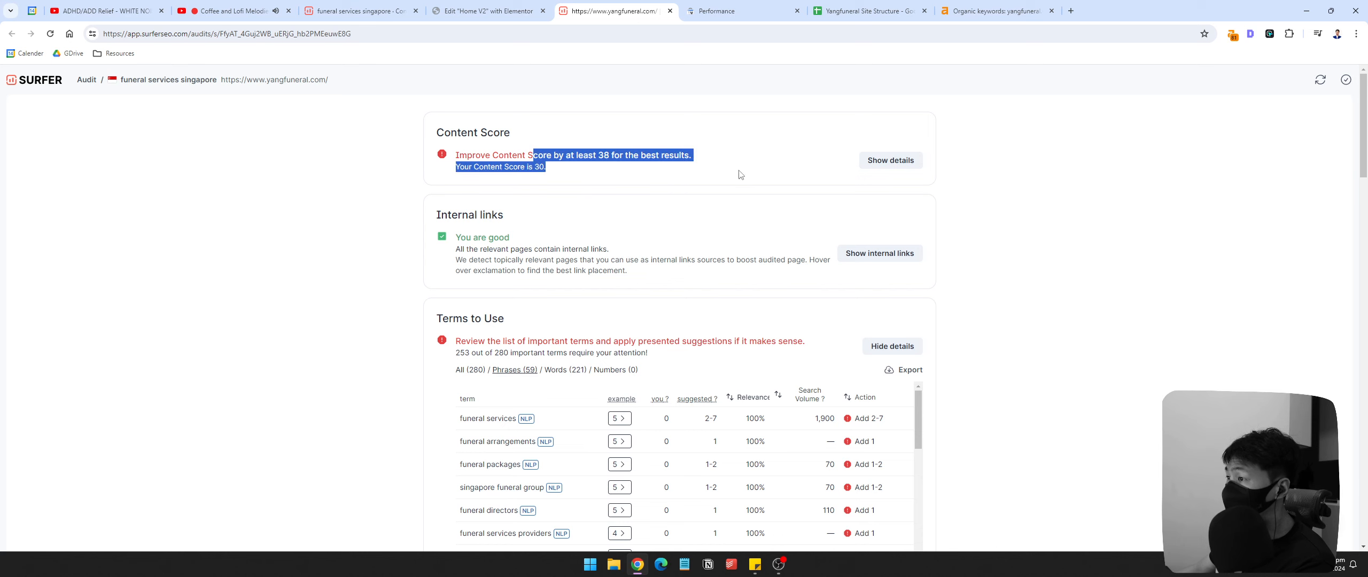
{"action": "left_click", "coordinate": [890, 160]}
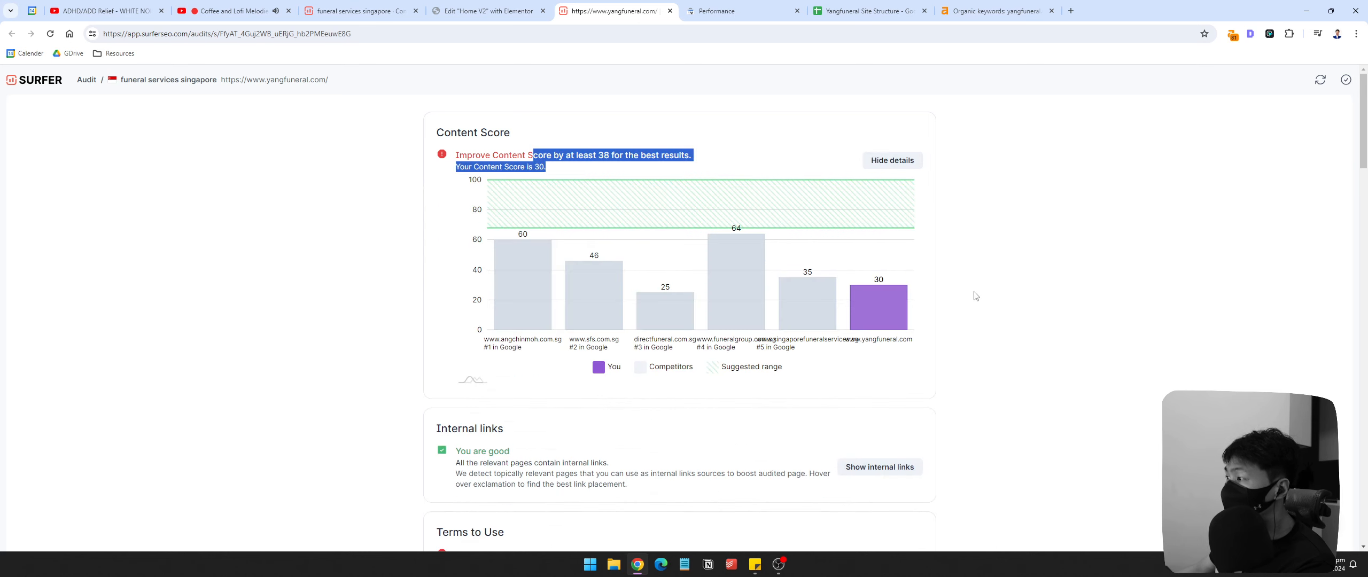
{"action": "left_click", "coordinate": [882, 165]}
{"action": "left_click", "coordinate": [624, 223]}
Step: Recheck the audit's content score details and look over the suggested phrases under Terms to Use
{"action": "left_click", "coordinate": [479, 15]}
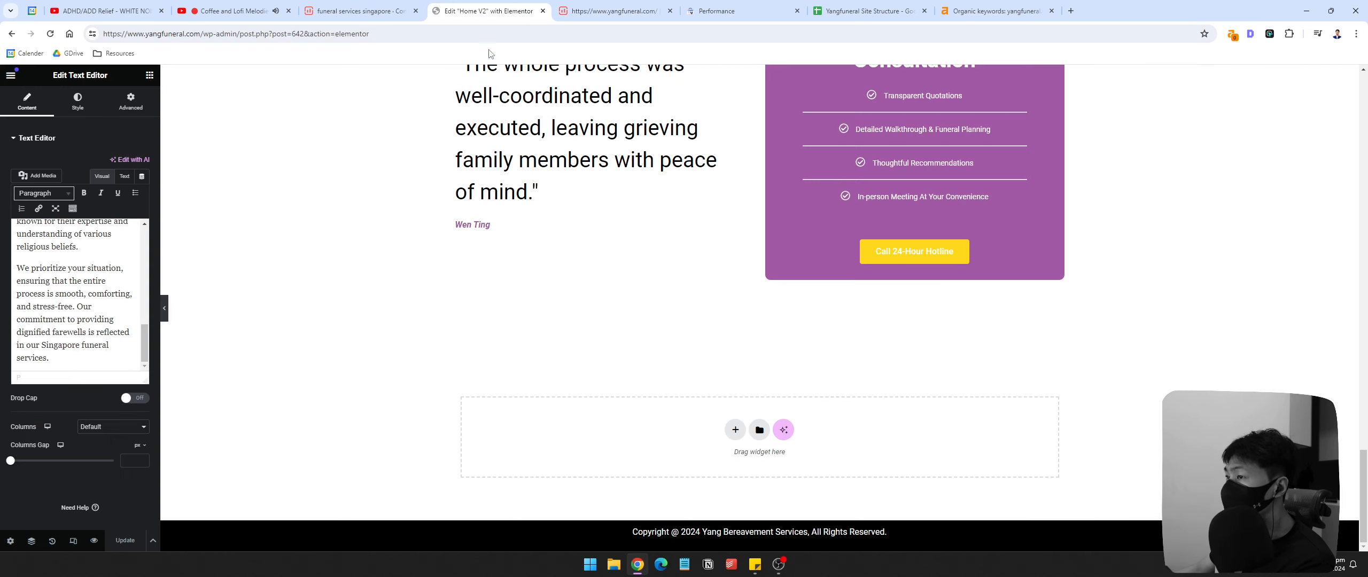
{"action": "left_click", "coordinate": [615, 11]}
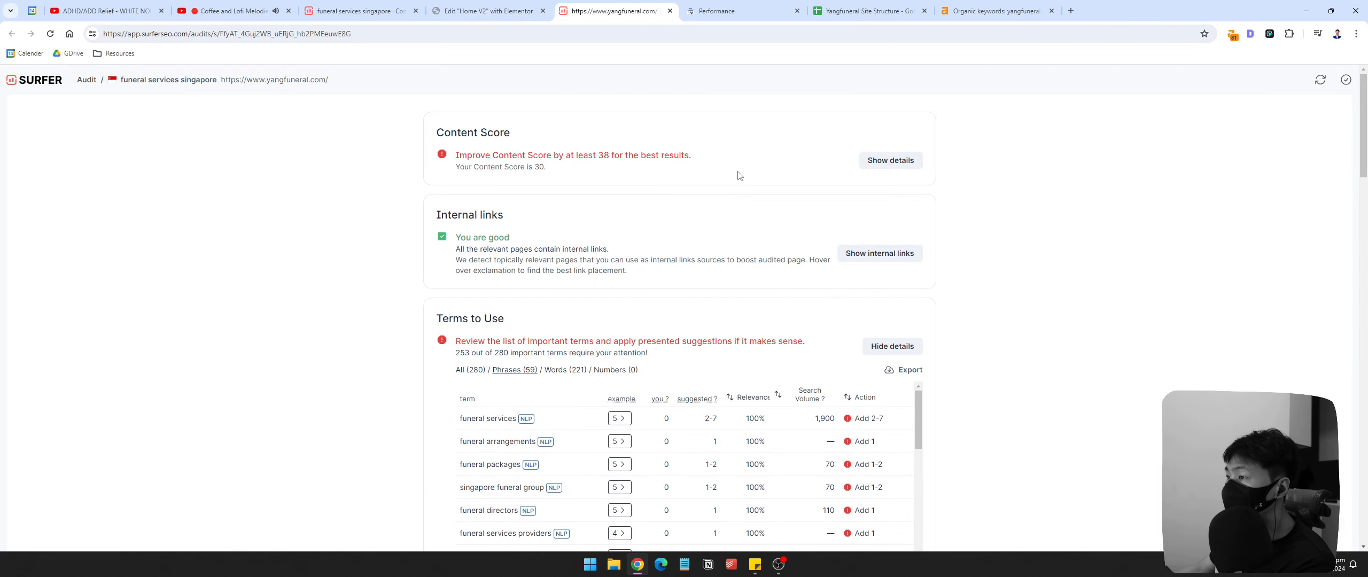
{"action": "left_click", "coordinate": [891, 160]}
{"action": "left_click", "coordinate": [891, 160]}
{"action": "scroll", "coordinate": [994, 324], "scroll_direction": "down", "scroll_amount": 4}
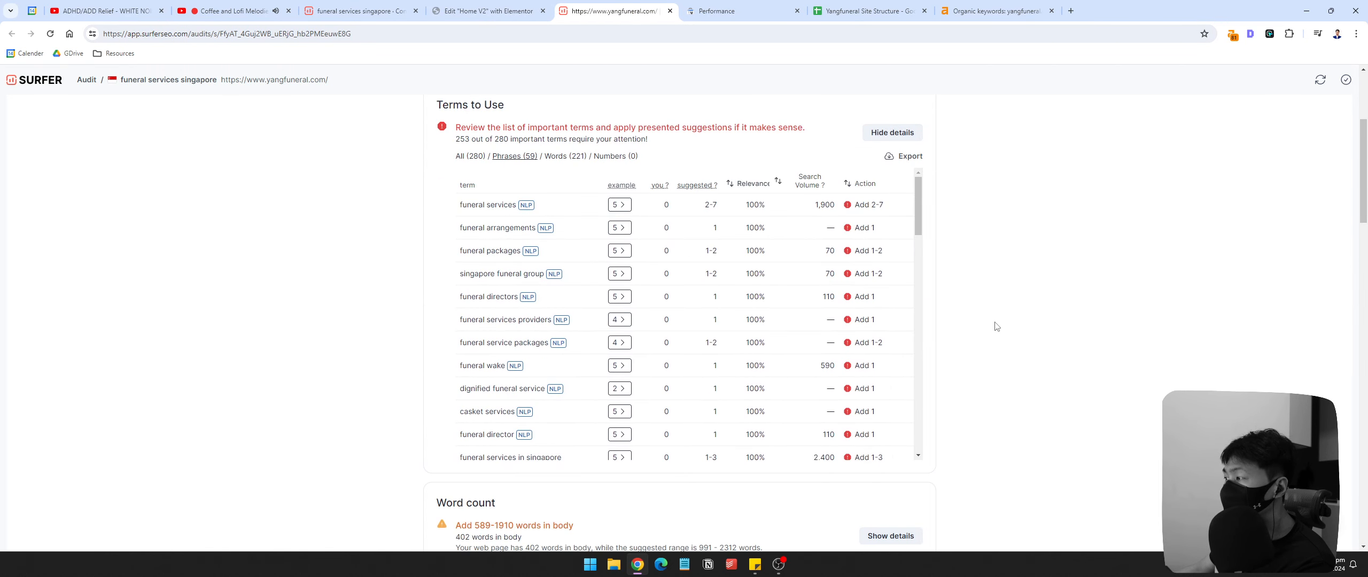
Step: Return to the beginning of the audit and expand the content score comparison with the competing sites
{"action": "left_click", "coordinate": [489, 10]}
{"action": "left_click", "coordinate": [615, 11]}
{"action": "scroll", "coordinate": [907, 282], "scroll_direction": "up", "scroll_amount": 4}
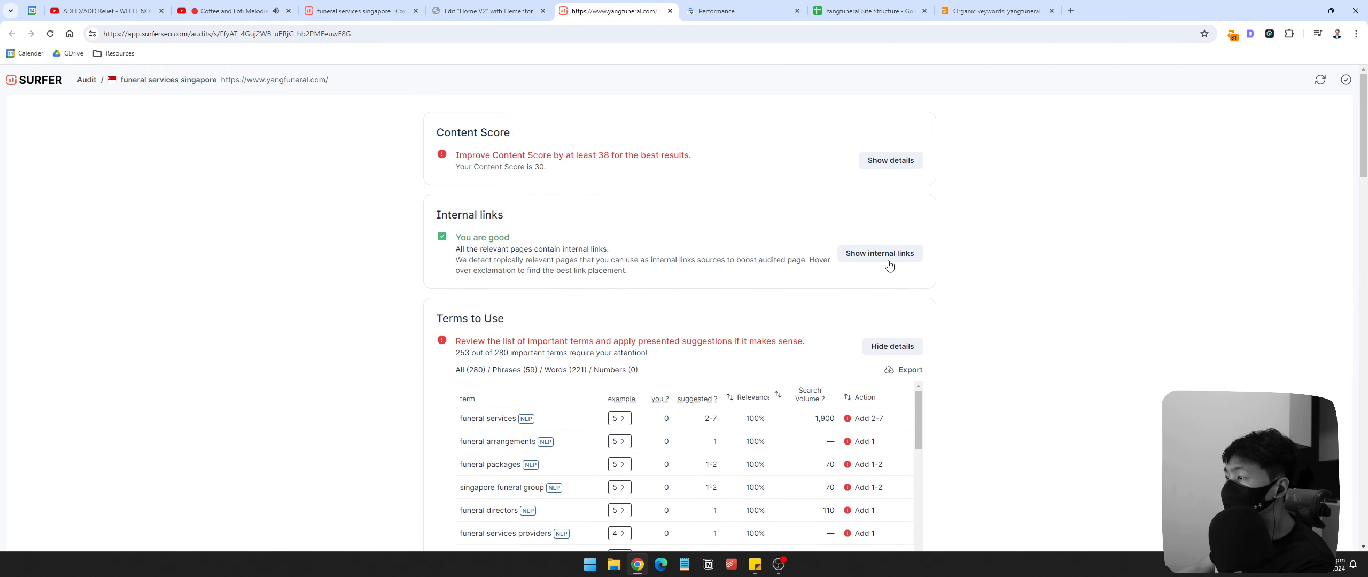
{"action": "left_click", "coordinate": [881, 167]}
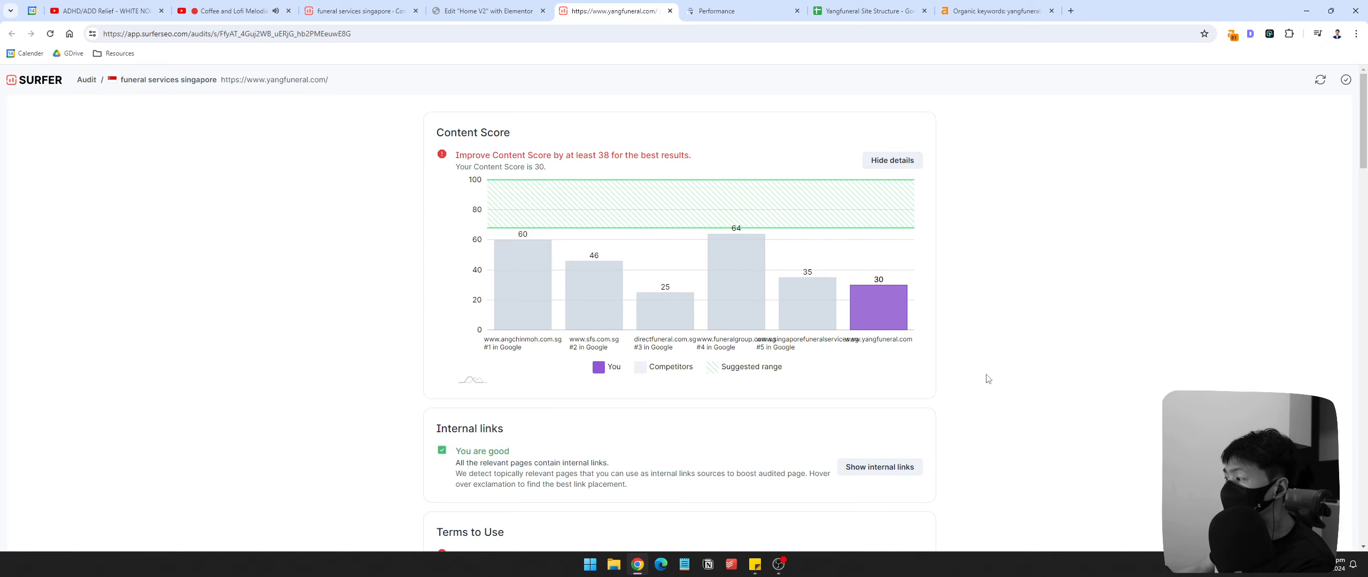
Step: Collapse the audit's content score details and look through the Home V2 page content in Elementor
{"action": "left_click", "coordinate": [893, 160]}
{"action": "left_click", "coordinate": [489, 10]}
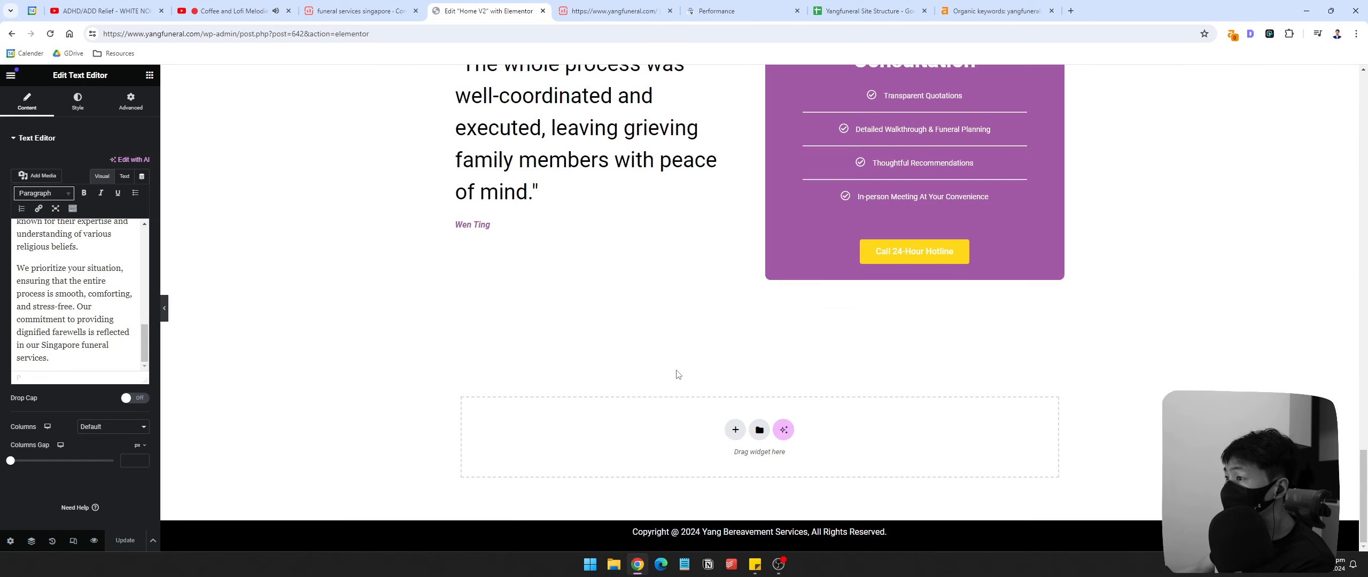
{"action": "scroll", "coordinate": [828, 422], "scroll_direction": "up", "scroll_amount": 10}
{"action": "scroll", "coordinate": [827, 423], "scroll_direction": "up", "scroll_amount": 15}
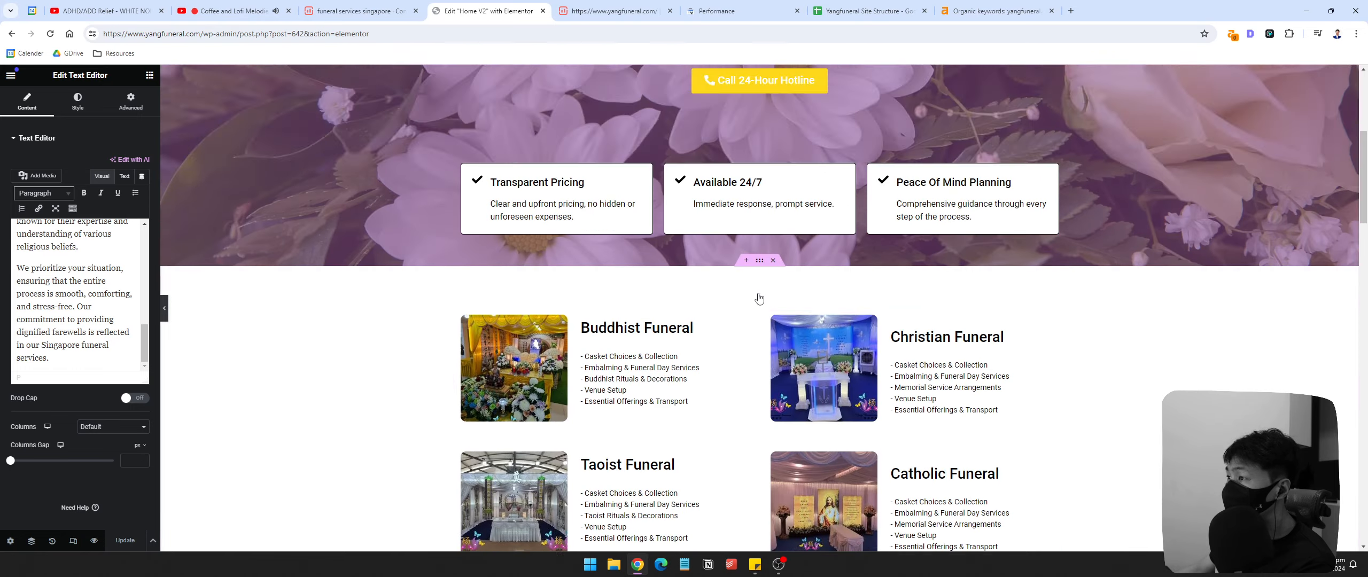
{"action": "scroll", "coordinate": [759, 298], "scroll_direction": "up", "scroll_amount": 4}
{"action": "left_click", "coordinate": [601, 12]}
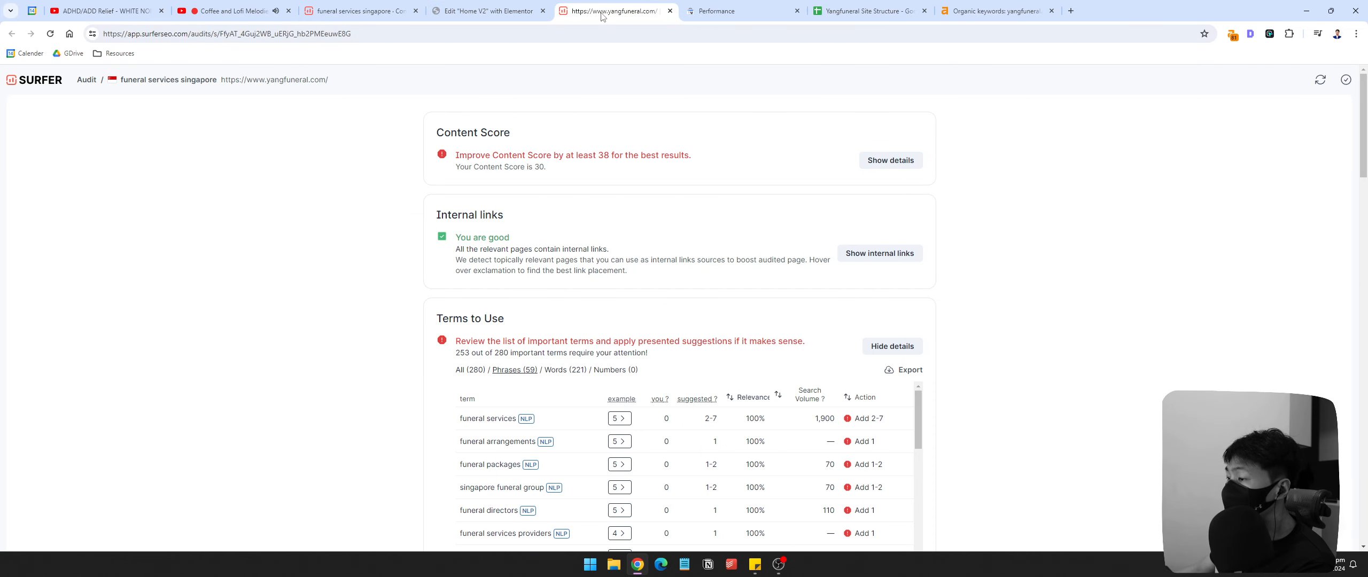
Step: Copy the term "funeral services" from the audit's terms list and find its occurrences on the Home V2 page
{"action": "mouse_move", "coordinate": [463, 418]}
{"action": "left_mouse_down"}
{"action": "mouse_move", "coordinate": [502, 430]}
{"action": "mouse_move", "coordinate": [459, 422]}
{"action": "left_mouse_up"}
{"action": "key", "text": "ctrl+c"}
{"action": "left_click", "coordinate": [865, 429]}
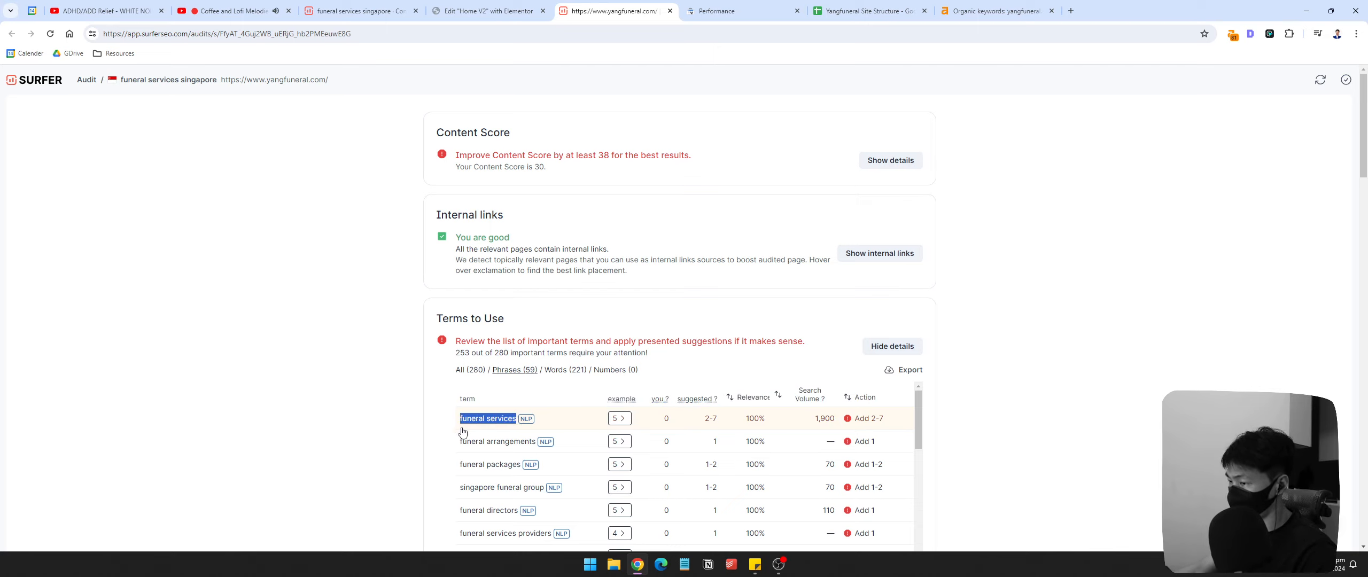
{"action": "left_click", "coordinate": [472, 6]}
{"action": "key", "text": "ctrl+f"}
{"action": "key", "text": "ctrl+v"}
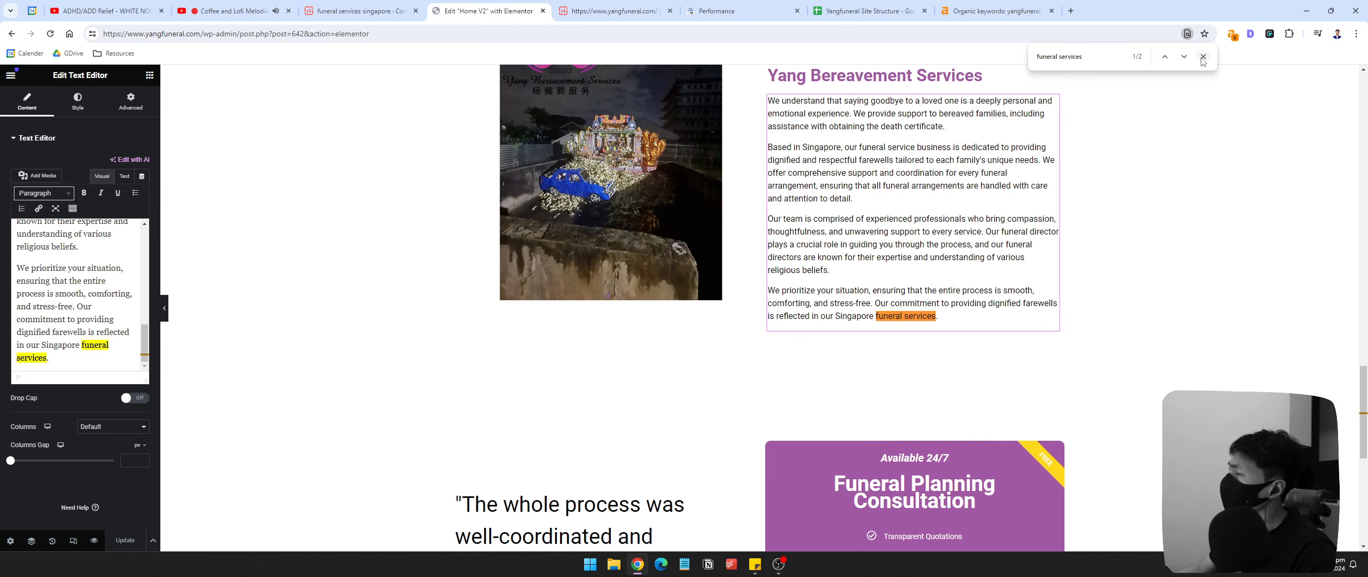
{"action": "left_click", "coordinate": [1183, 57]}
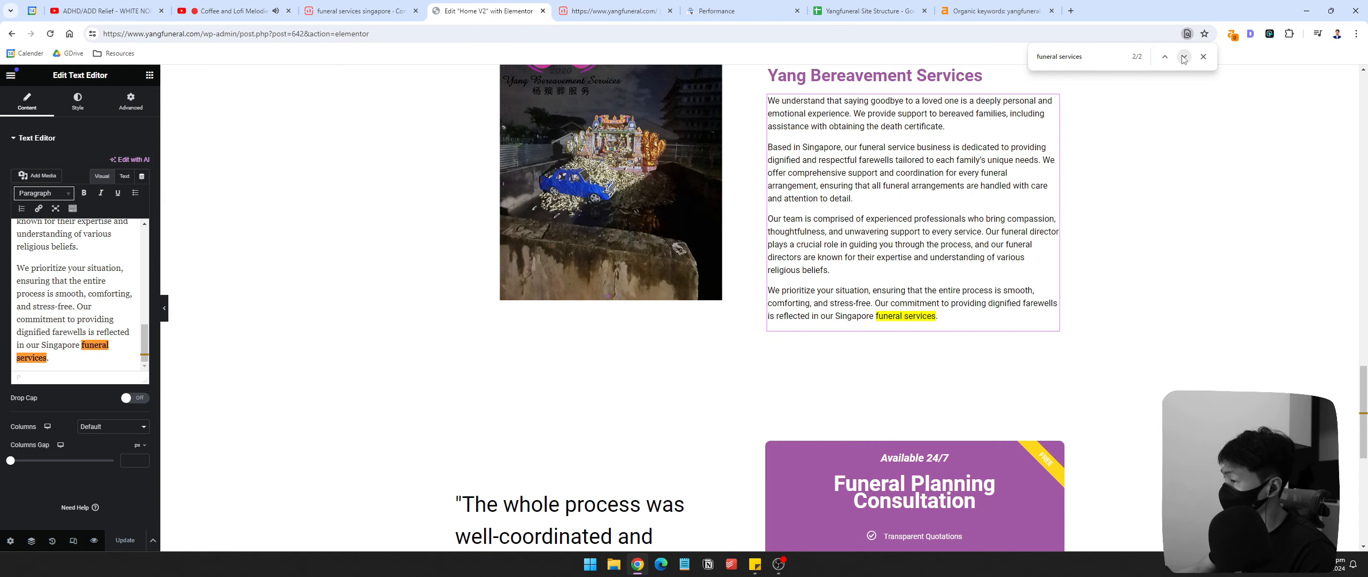
{"action": "key", "text": "Escape"}
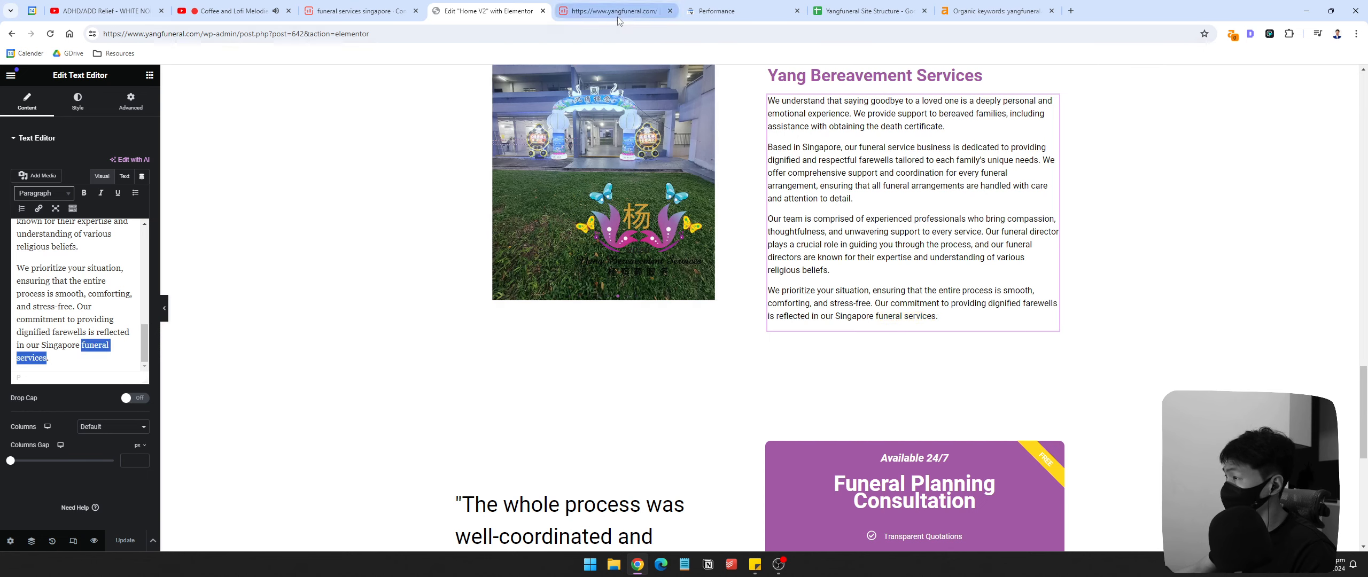
Step: Check the suggested usage of "funeral services" in the audit's list of terms to use
{"action": "left_click", "coordinate": [616, 12]}
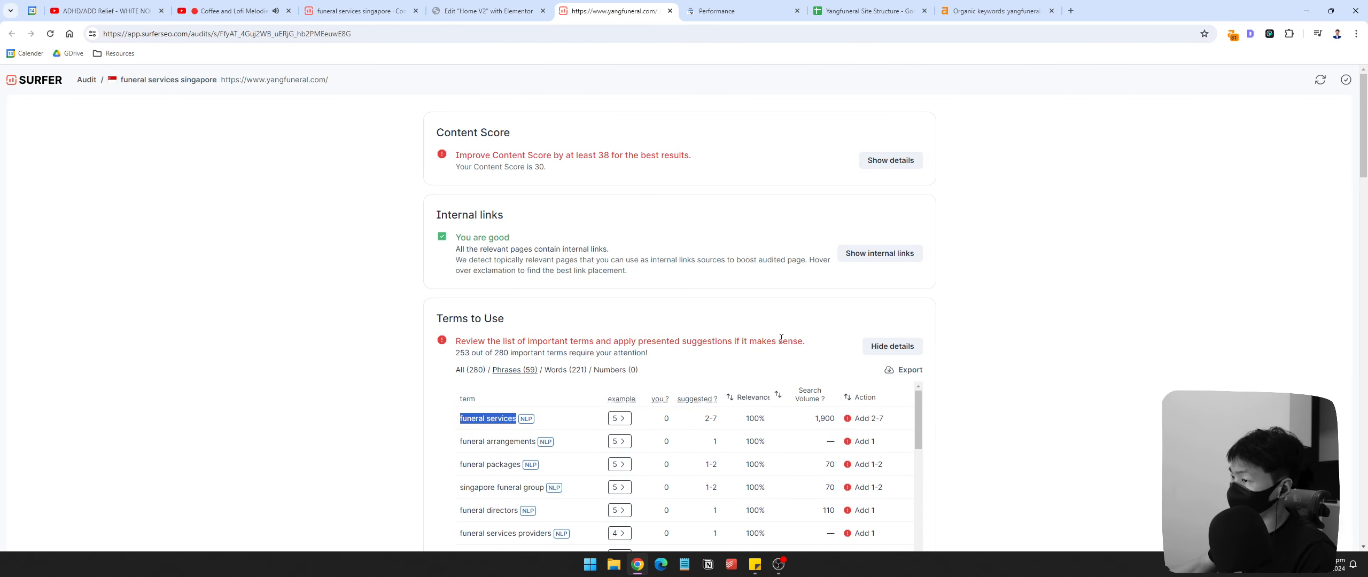
{"action": "scroll", "coordinate": [781, 338], "scroll_direction": "down", "scroll_amount": 3}
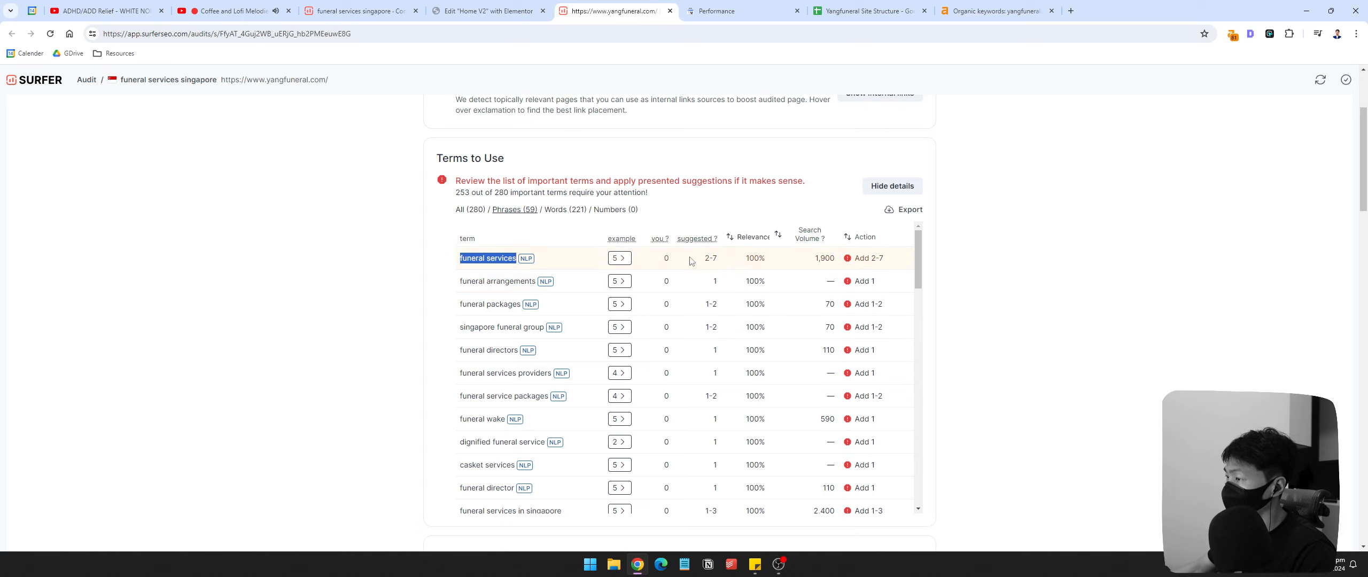
{"action": "left_click", "coordinate": [480, 267]}
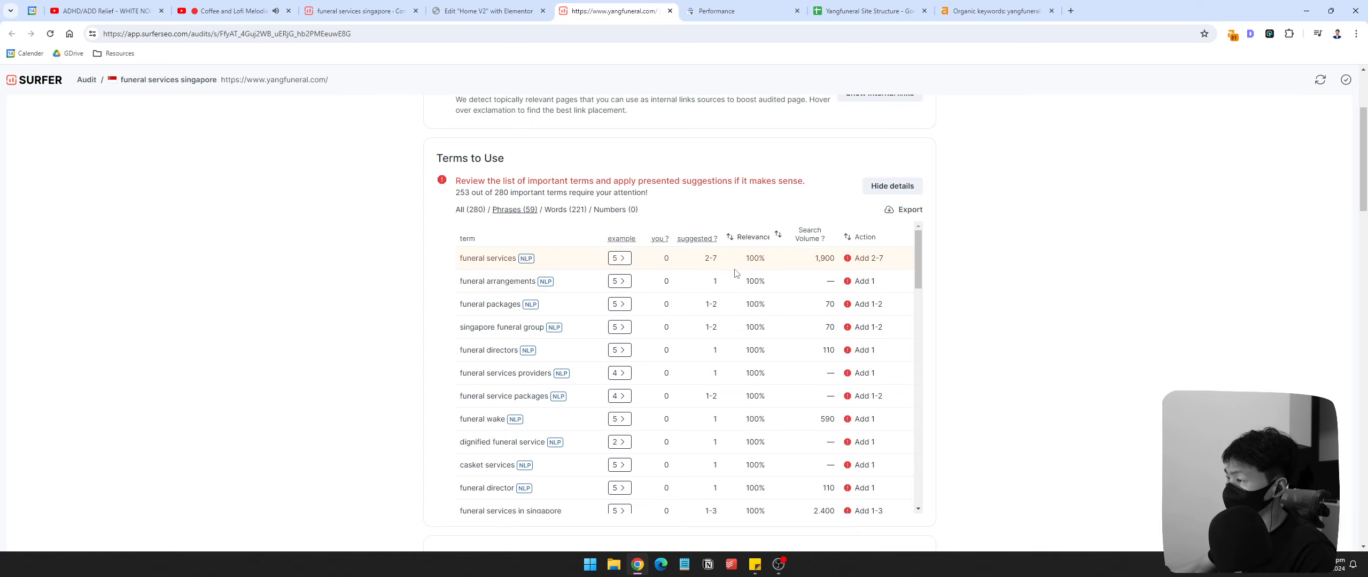
{"action": "left_click", "coordinate": [732, 10]}
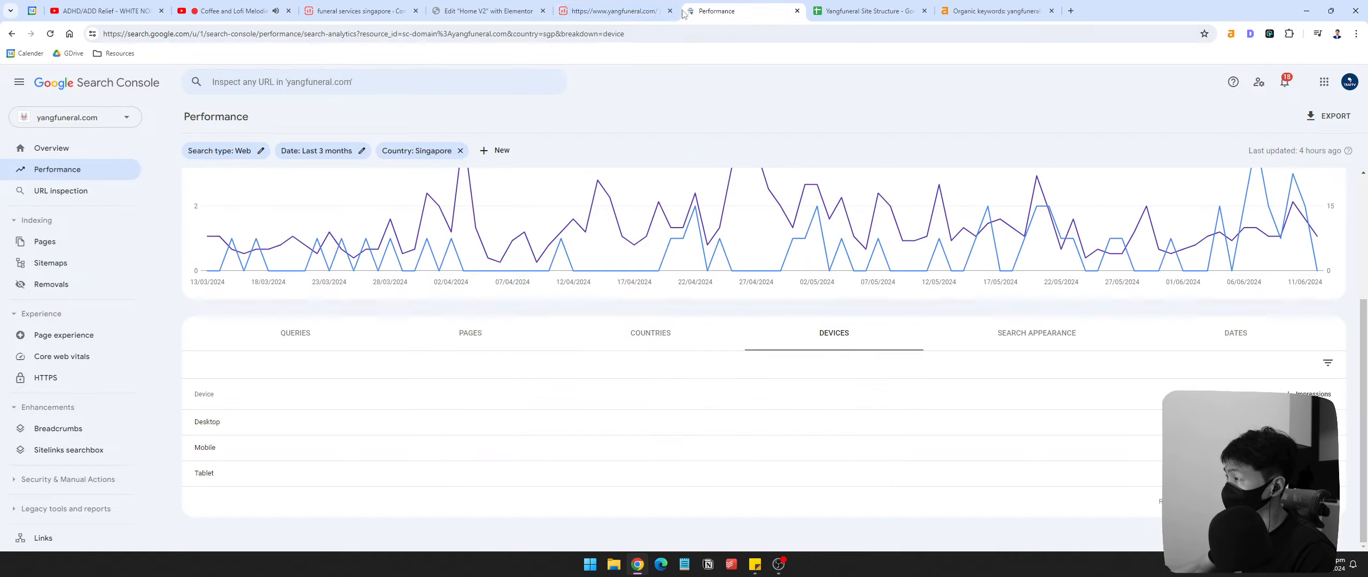
{"action": "left_click", "coordinate": [489, 10]}
{"action": "left_click", "coordinate": [376, 11]}
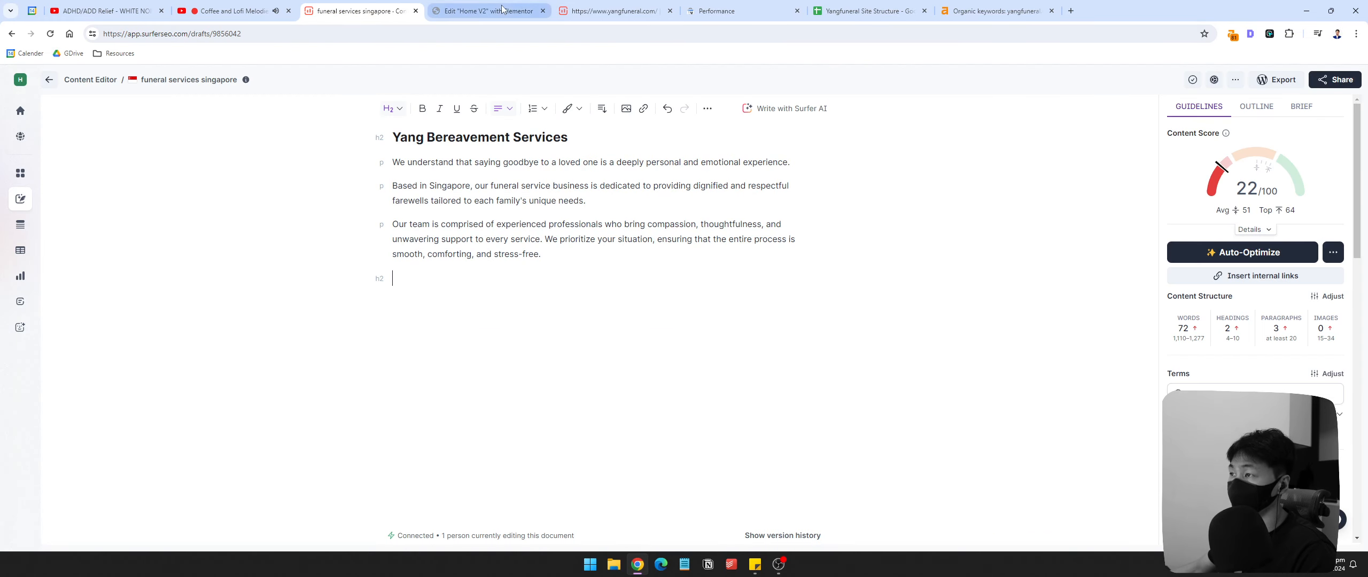
Step: Update the Home V2 page in Elementor to save its revised content
{"action": "left_click", "coordinate": [489, 10]}
{"action": "left_click", "coordinate": [11, 76]}
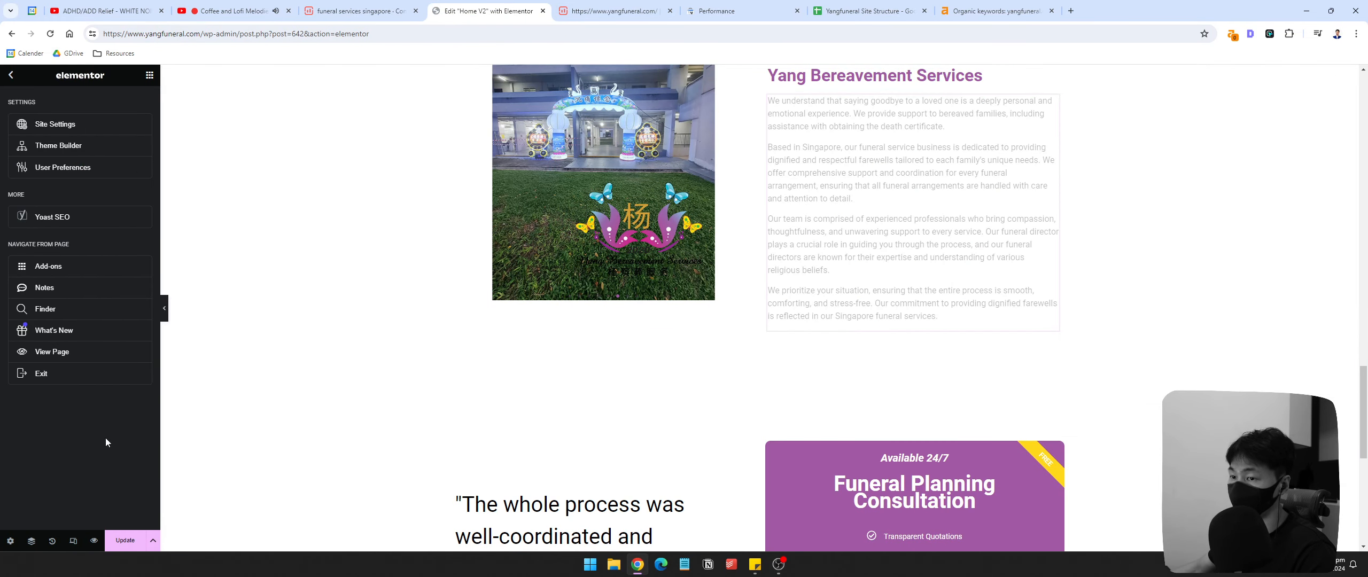
{"action": "left_click", "coordinate": [124, 541]}
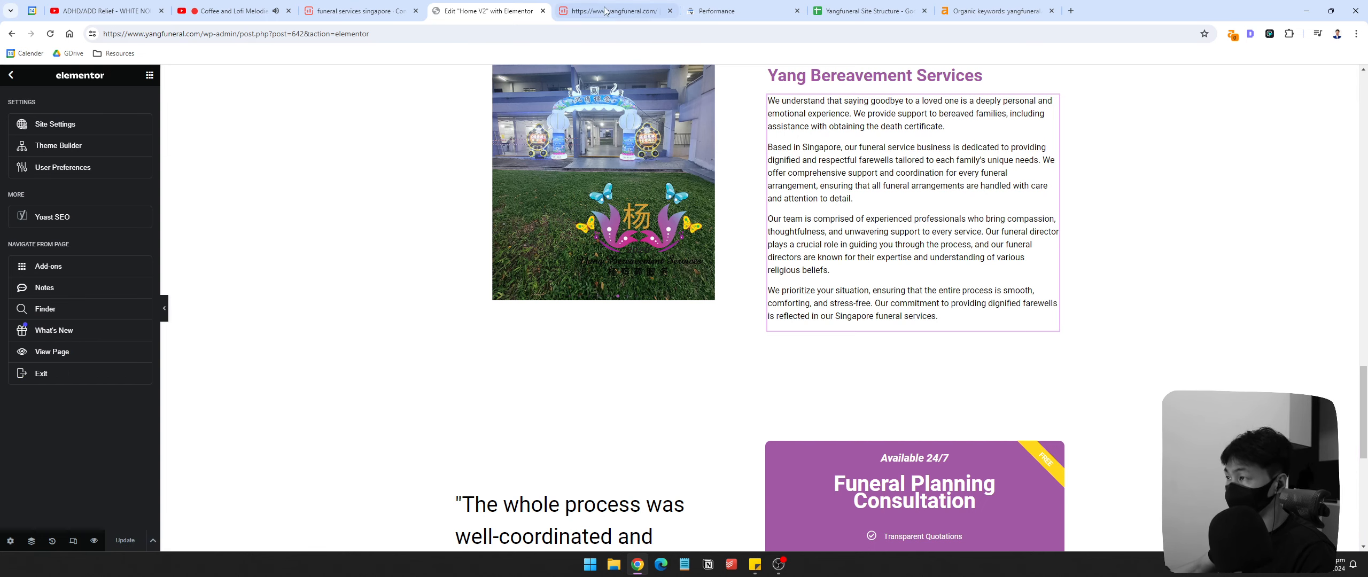
Step: Exit Elementor and return to the list of all WordPress pages
{"action": "left_click", "coordinate": [12, 74]}
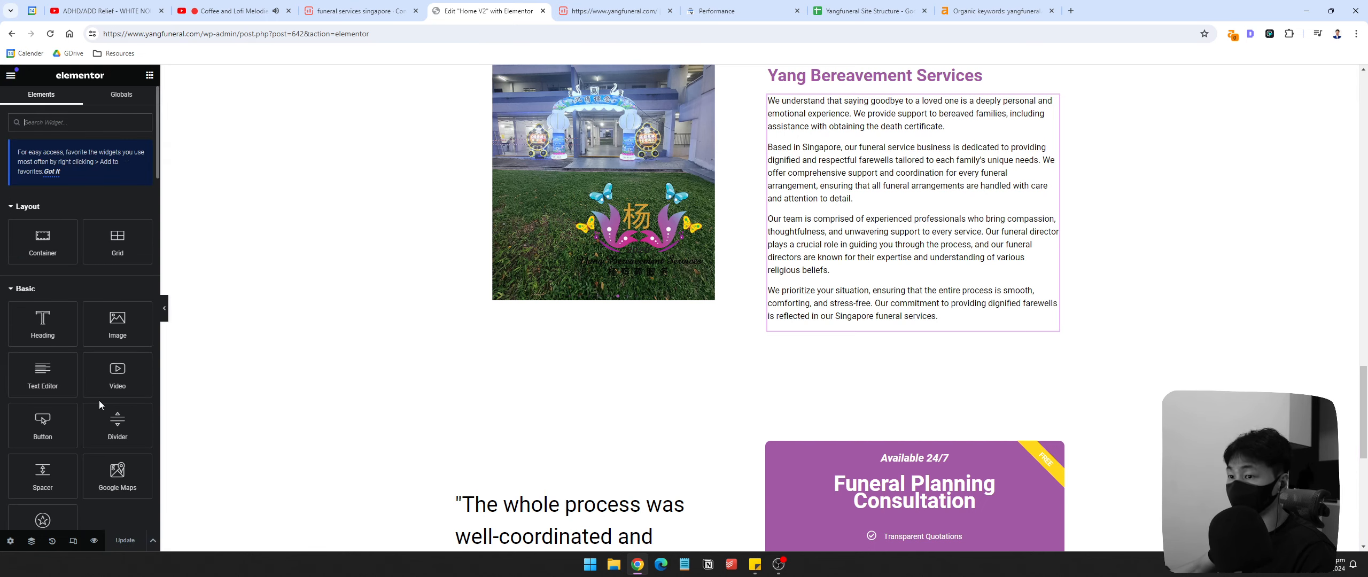
{"action": "left_click", "coordinate": [10, 75]}
{"action": "left_click", "coordinate": [54, 373]}
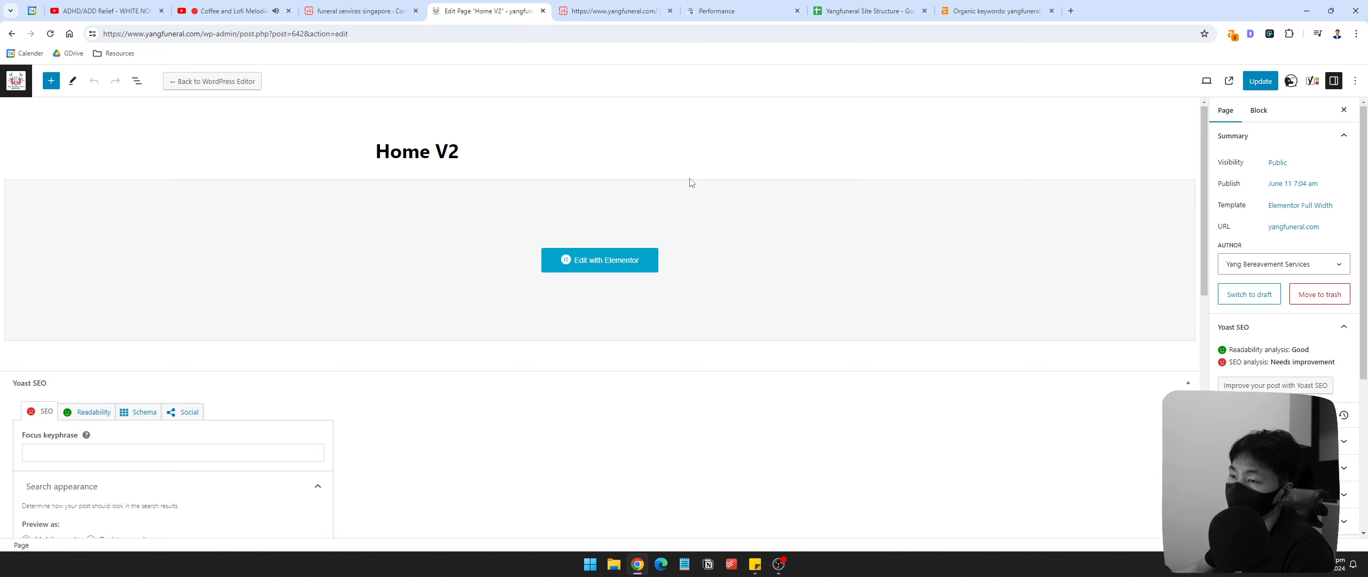
{"action": "left_click", "coordinate": [16, 80]}
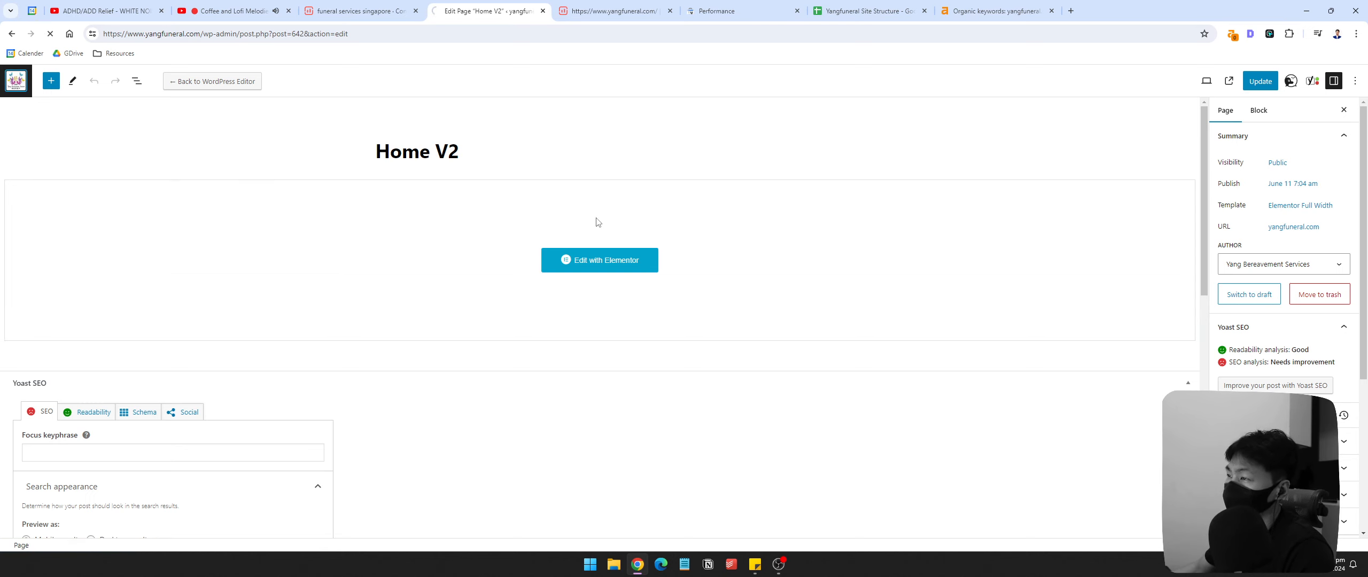
{"action": "key", "text": "ctrl+Tab"}
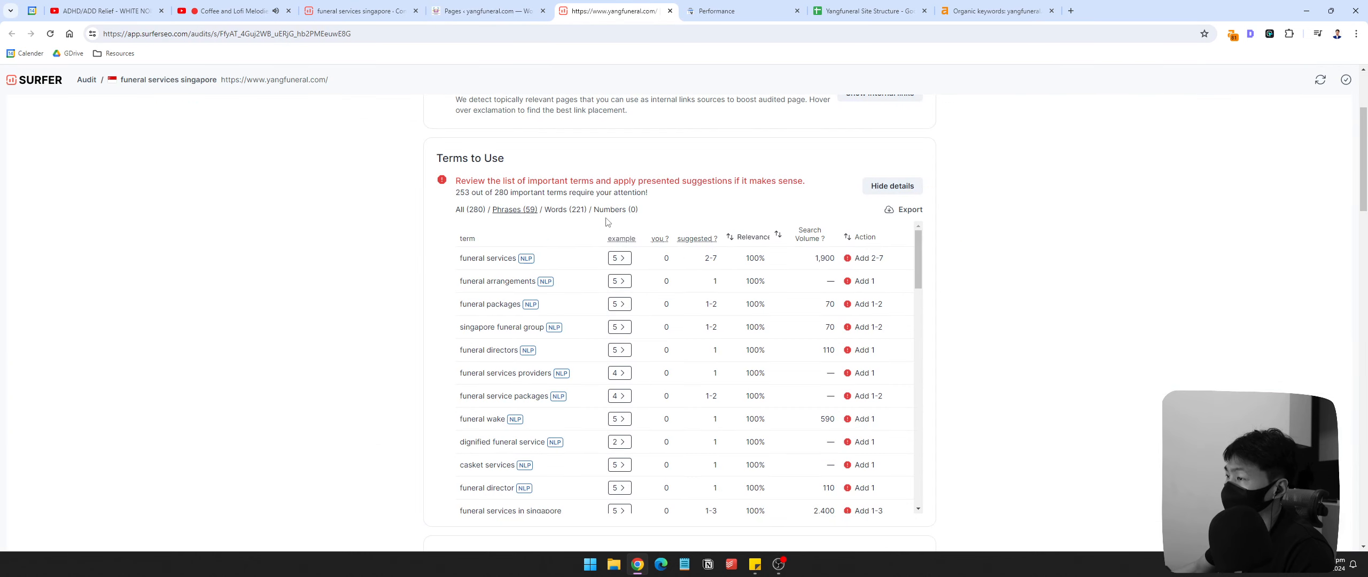
{"action": "key", "text": "ctrl+shift+Tab"}
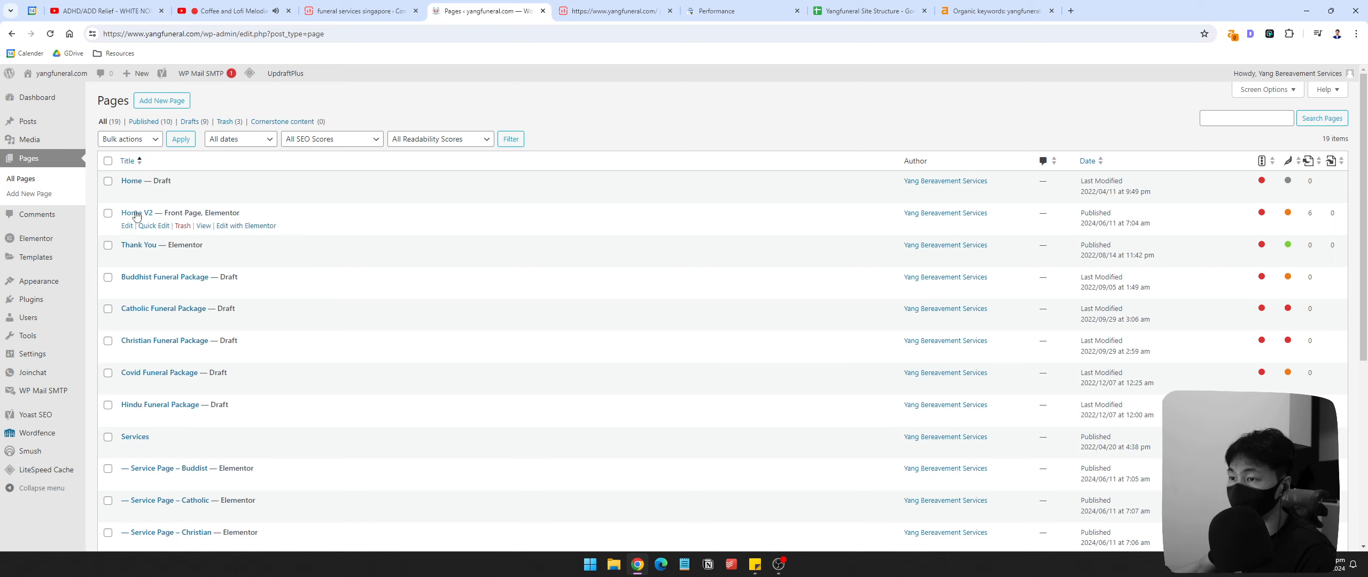
Step: Open Home V2 with Elementor in a new tab and go to the Yang Bereavement Services text section
{"action": "right_click", "coordinate": [262, 232]}
{"action": "left_click", "coordinate": [299, 241]}
{"action": "left_click", "coordinate": [717, 16]}
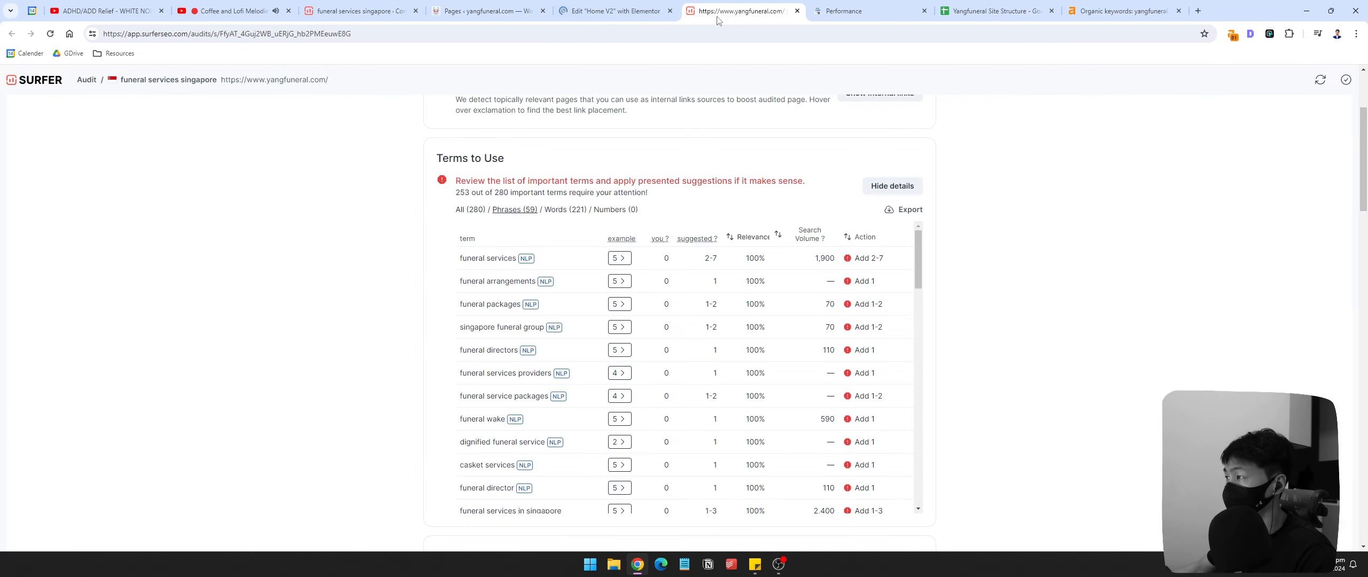
{"action": "left_click", "coordinate": [615, 10]}
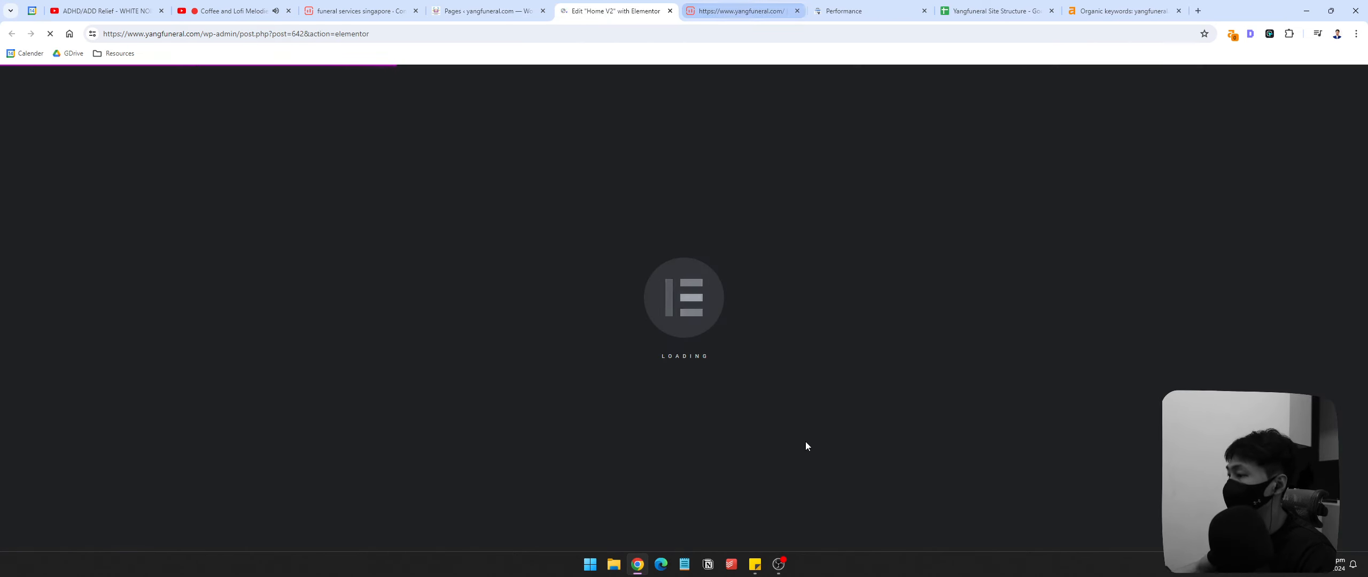
{"action": "scroll", "coordinate": [1040, 364], "scroll_direction": "down", "scroll_amount": 5}
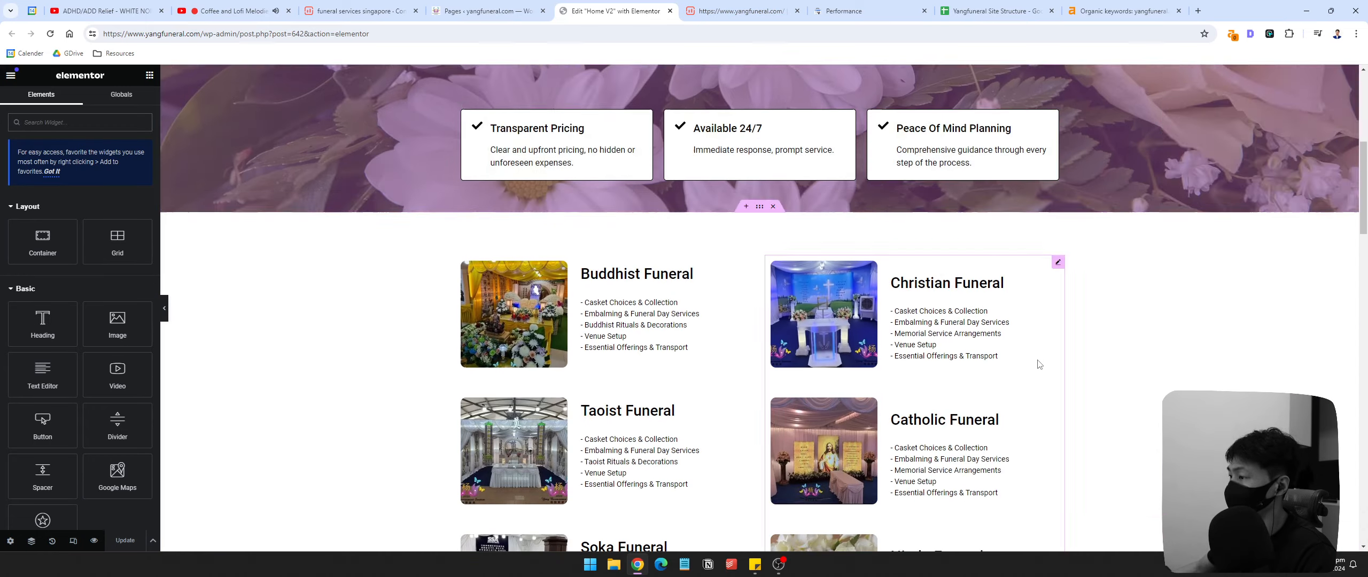
{"action": "scroll", "coordinate": [1039, 365], "scroll_direction": "down", "scroll_amount": 10}
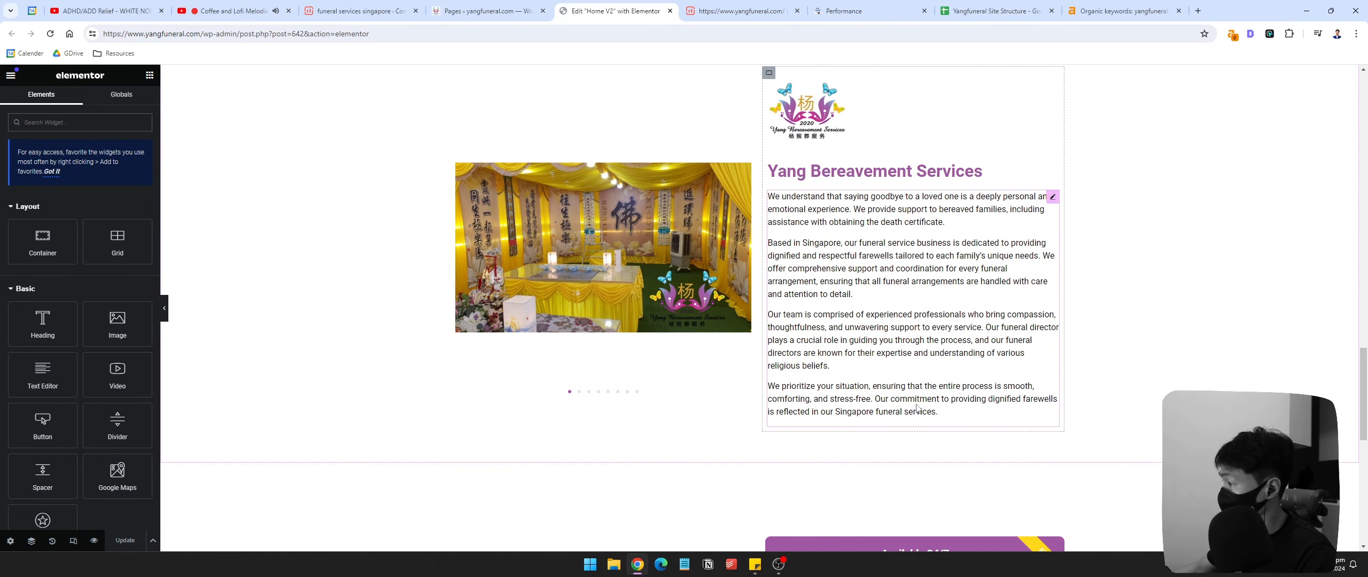
{"action": "left_click", "coordinate": [488, 11]}
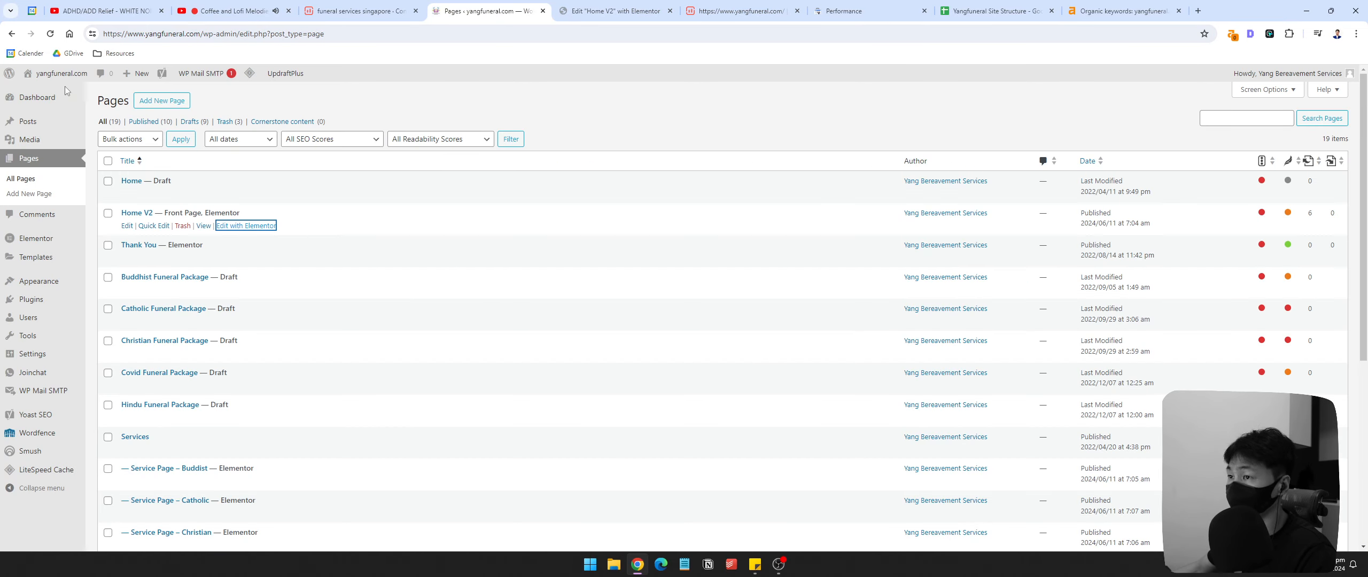
{"action": "mouse_move", "coordinate": [56, 362]}
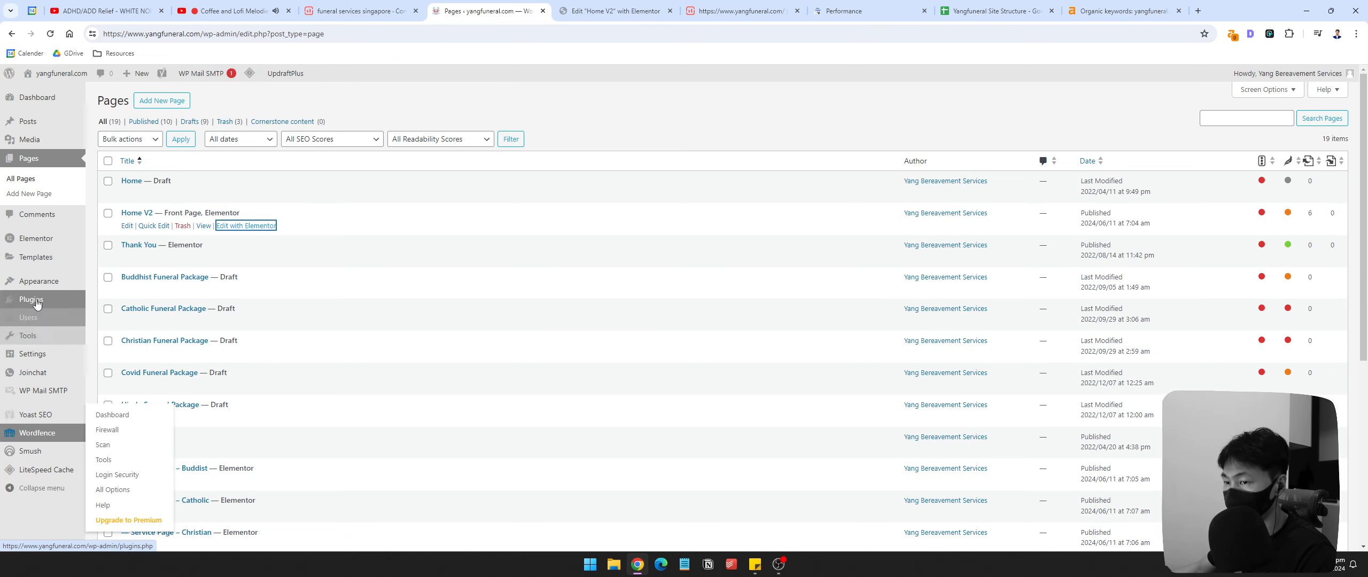
Step: Rerun the Surfer audit of the yangfuneral.com home page for "funeral services singapore"
{"action": "mouse_move", "coordinate": [36, 303]}
{"action": "left_click", "coordinate": [614, 11]}
{"action": "left_click", "coordinate": [743, 11]}
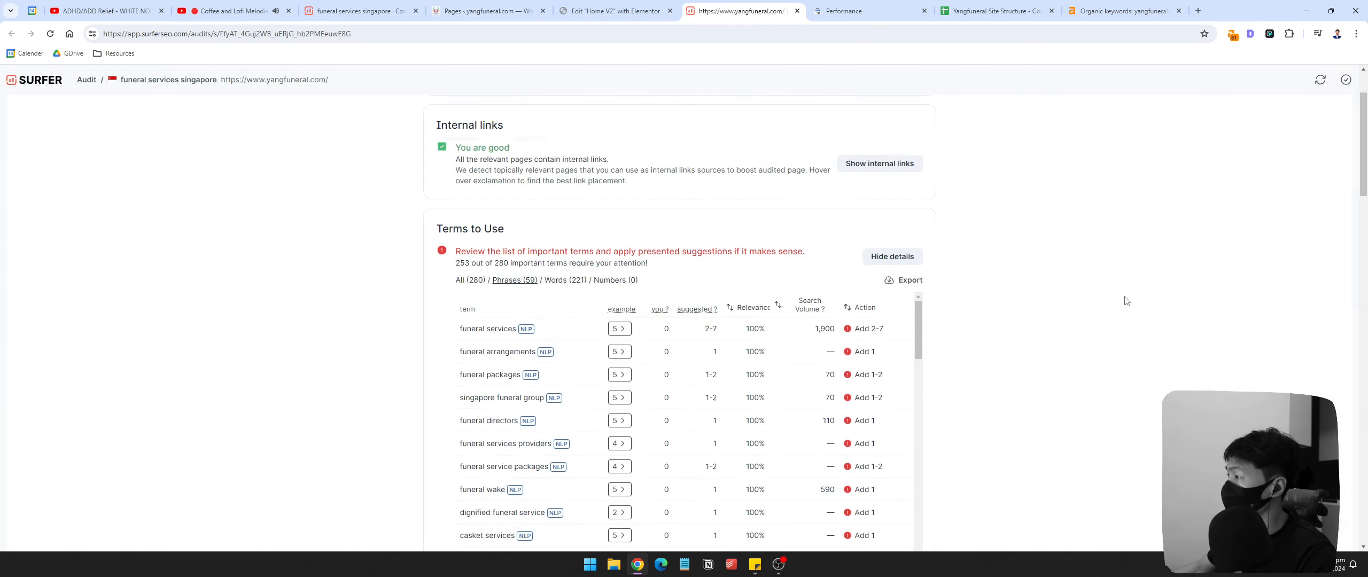
{"action": "left_click", "coordinate": [1319, 82]}
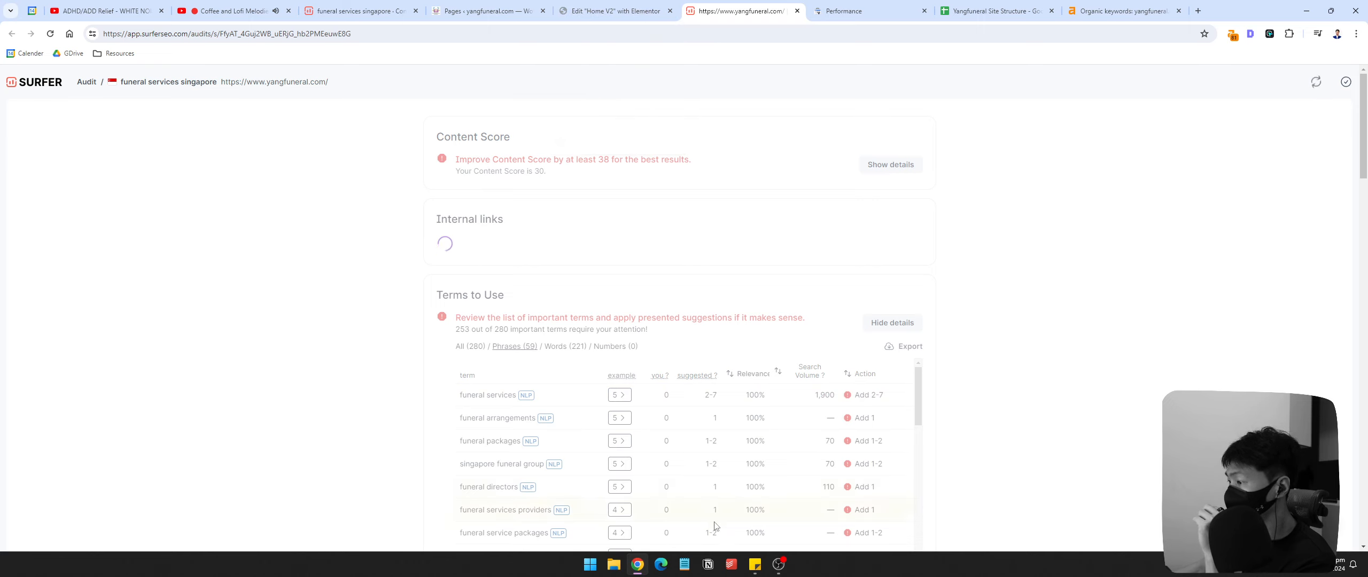
{"action": "left_click", "coordinate": [784, 570]}
{"action": "left_click", "coordinate": [784, 570]}
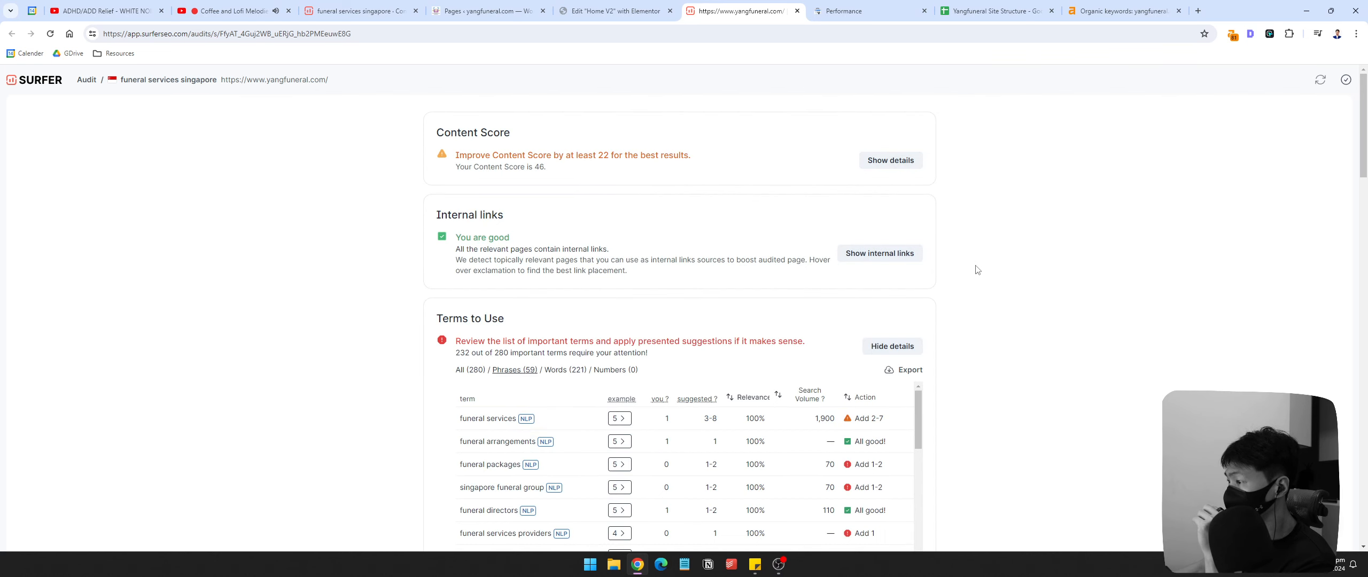
Step: Review the refreshed content score, term suggestions and competitor score chart in the audit
{"action": "left_click_drag", "start_coordinate": [453, 168], "coordinate": [603, 174]}
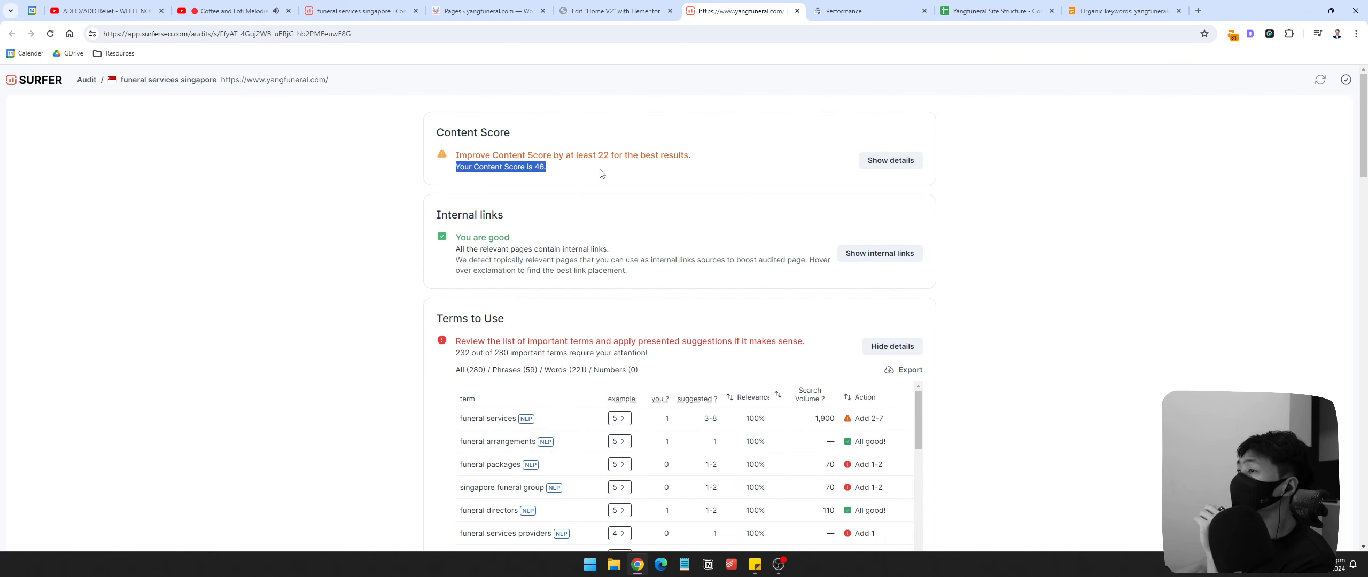
{"action": "left_click", "coordinate": [568, 155]}
{"action": "scroll", "coordinate": [1179, 362], "scroll_direction": "down", "scroll_amount": 5}
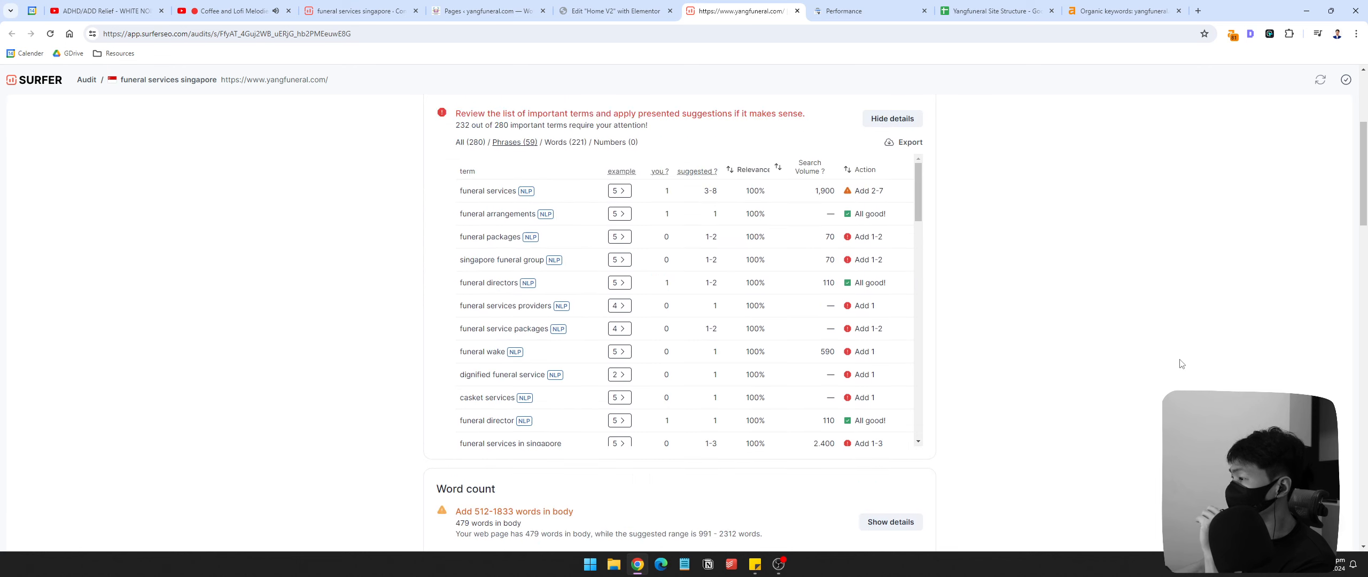
{"action": "scroll", "coordinate": [1178, 363], "scroll_direction": "up", "scroll_amount": 5}
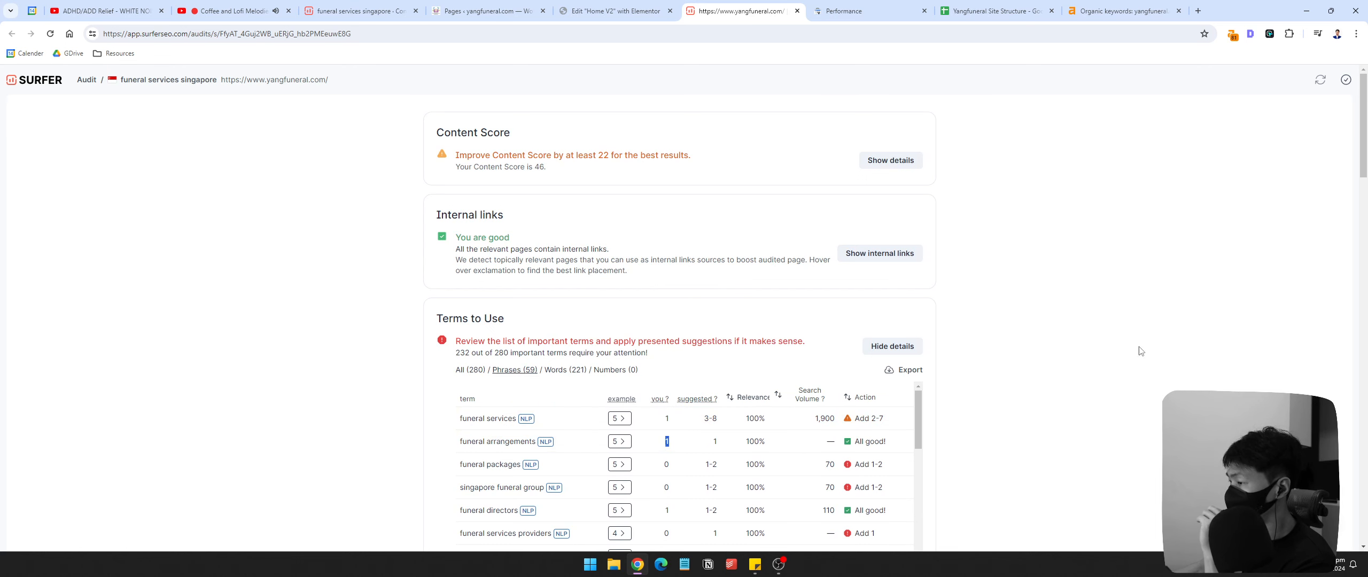
{"action": "left_click", "coordinate": [903, 160]}
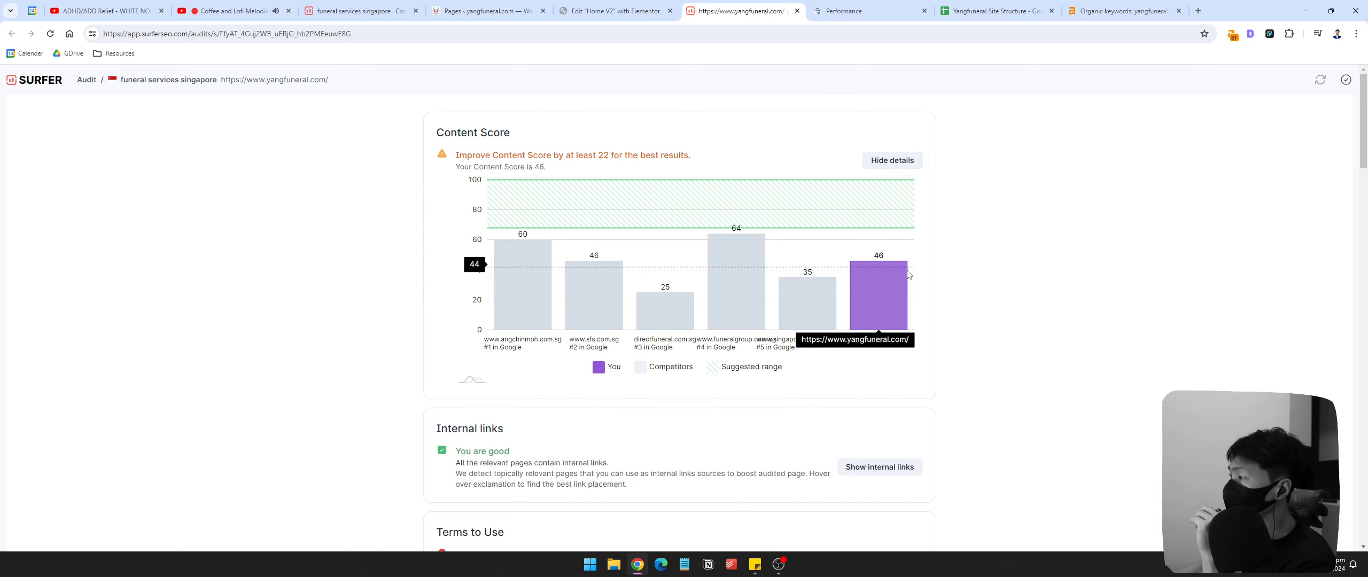
{"action": "left_click", "coordinate": [903, 167]}
Step: Move the Surfer audit into its own window beside the Home V2 Elementor editor and check the competitor score chart
{"action": "left_click_drag", "start_coordinate": [728, 11], "coordinate": [1366, 264]}
{"action": "left_click", "coordinate": [497, 155]}
{"action": "left_click", "coordinate": [338, 11]}
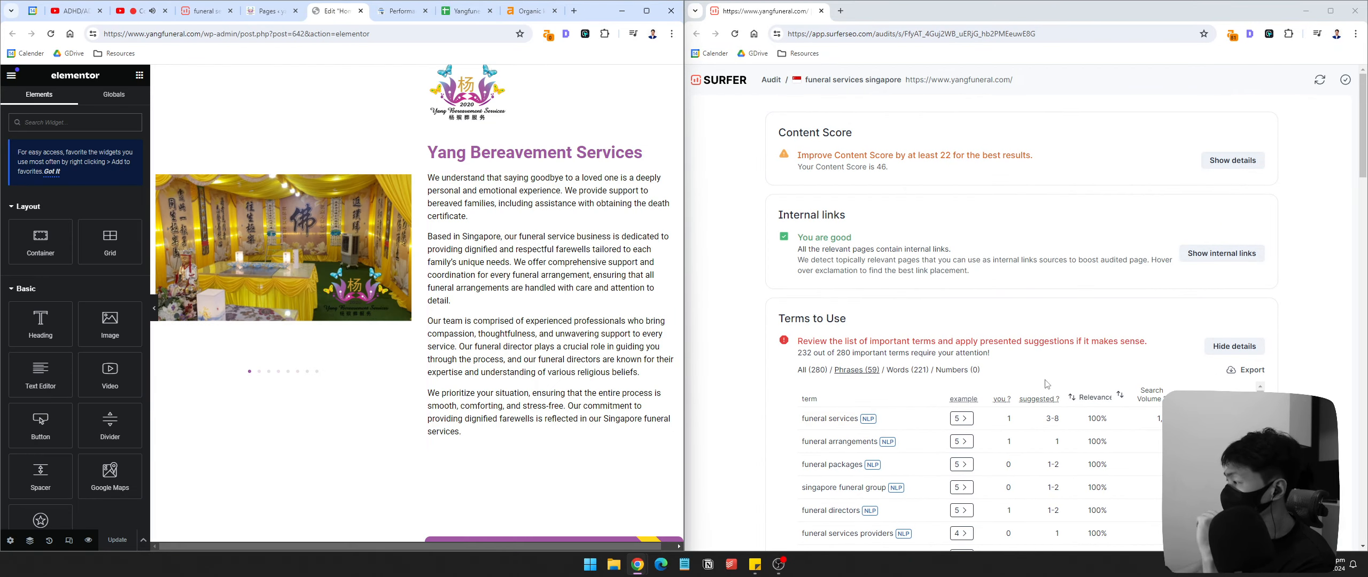
{"action": "left_click", "coordinate": [1232, 160]}
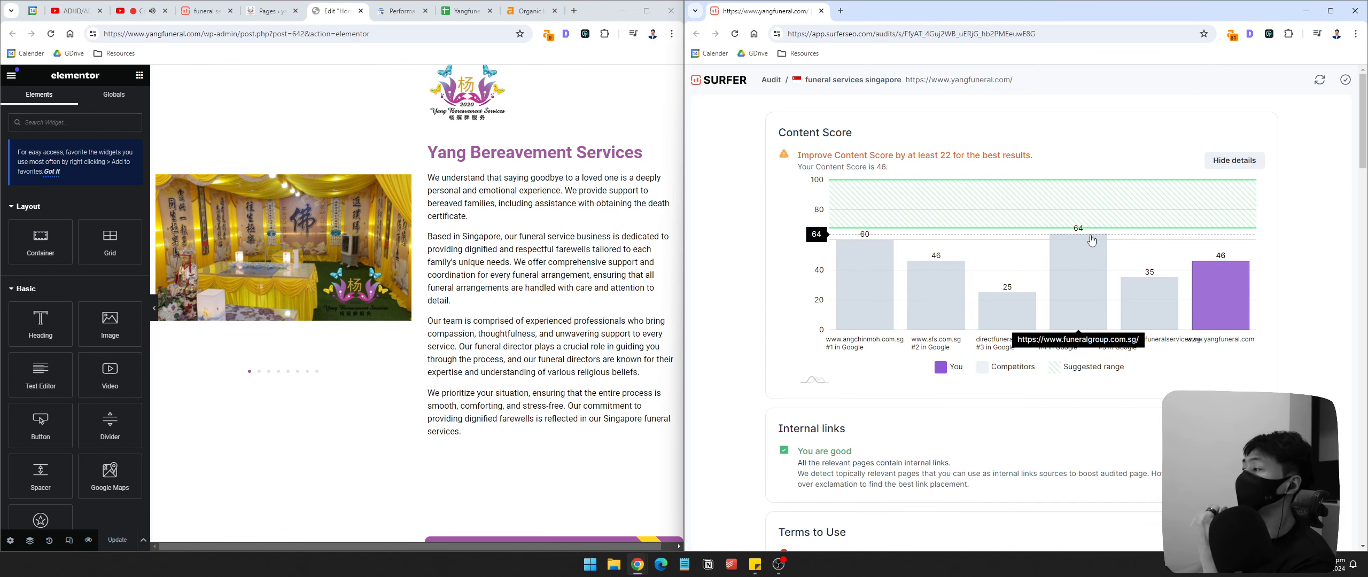
{"action": "left_click", "coordinate": [1235, 160]}
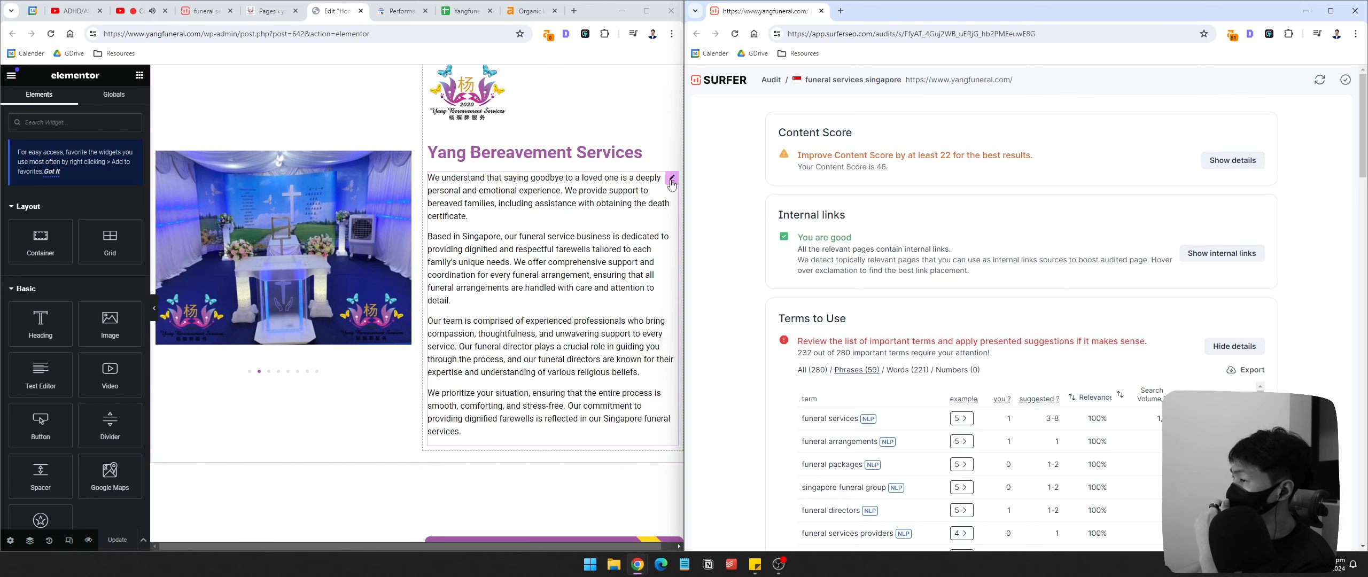
Step: Open the Yang Bereavement Services paragraphs for editing and review the suggested phrases in the audit's Terms to Use list
{"action": "scroll", "coordinate": [597, 402], "scroll_direction": "up", "scroll_amount": 15}
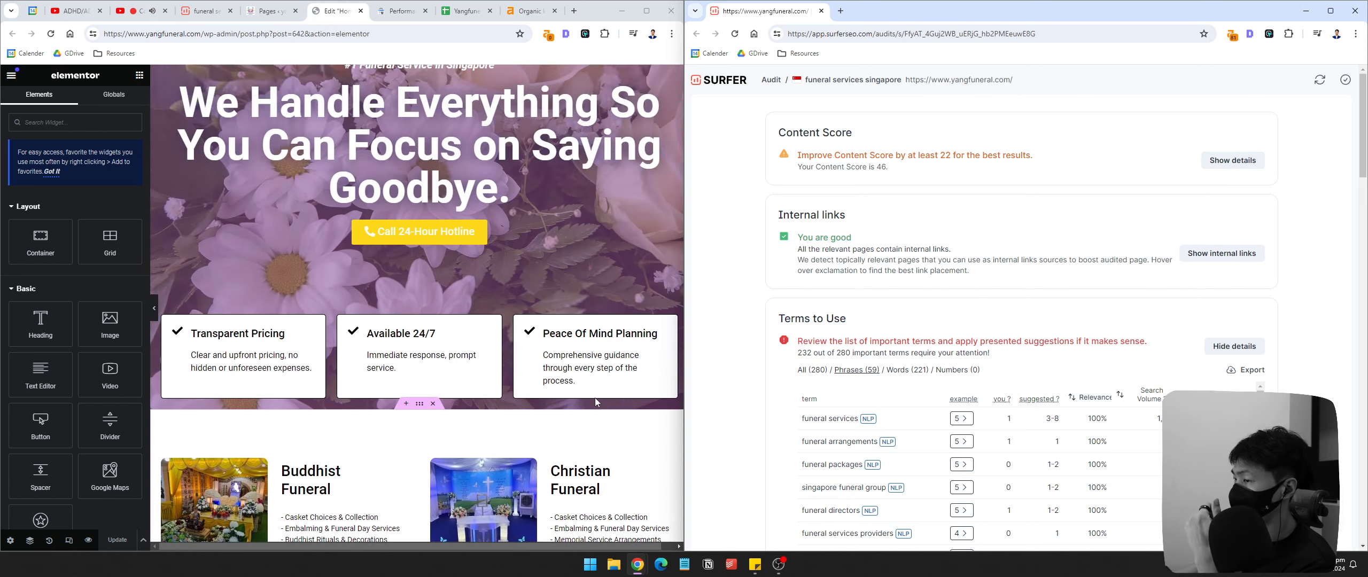
{"action": "scroll", "coordinate": [597, 402], "scroll_direction": "down", "scroll_amount": 15}
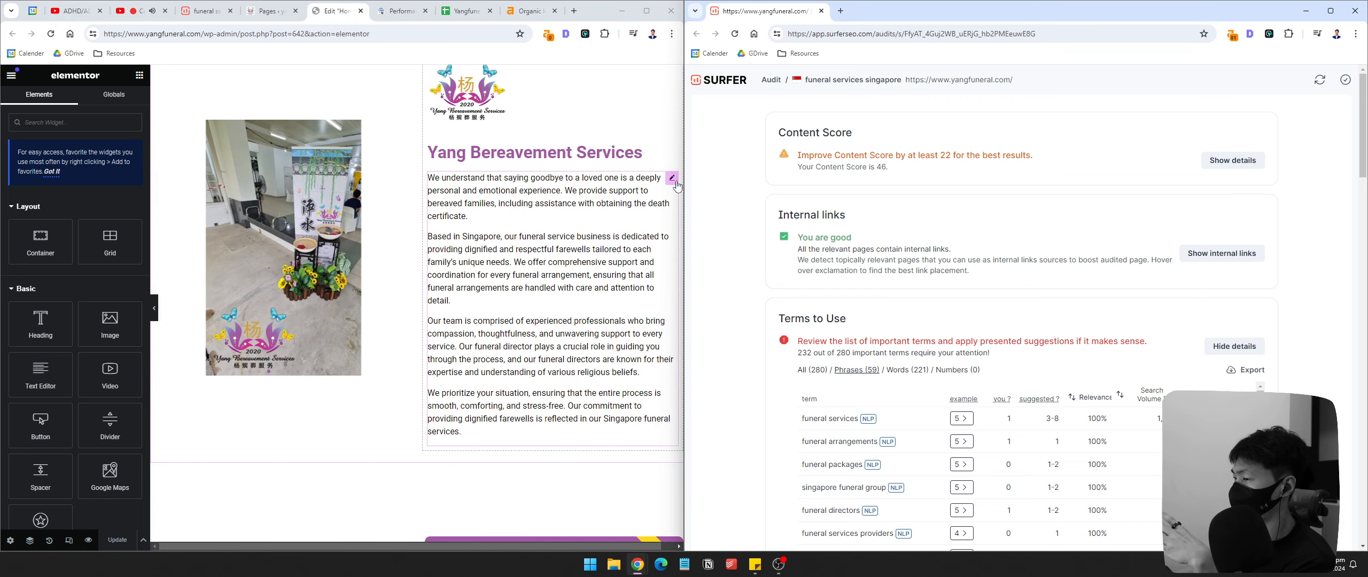
{"action": "left_click", "coordinate": [673, 178]}
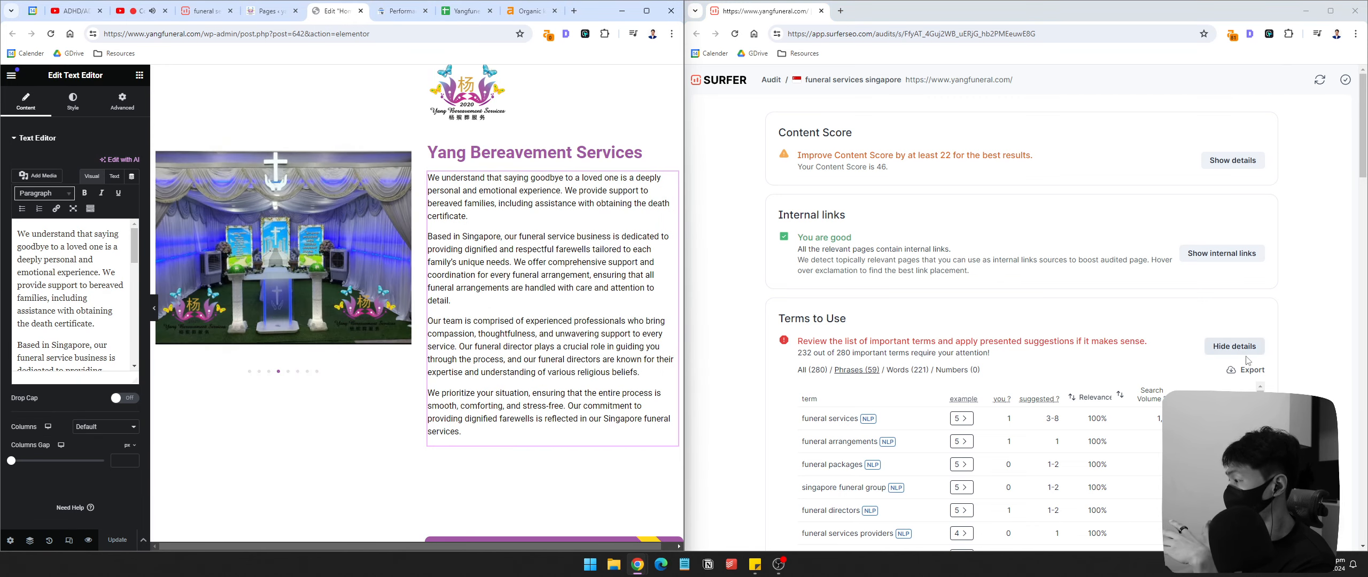
{"action": "scroll", "coordinate": [878, 369], "scroll_direction": "down", "scroll_amount": 1}
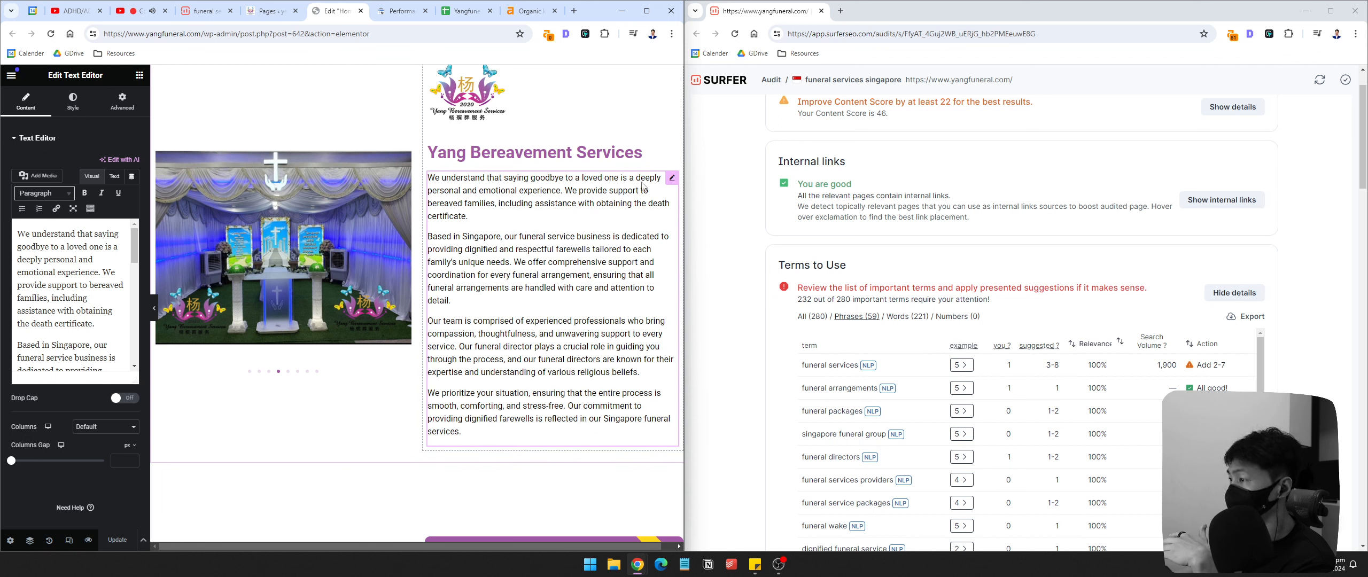
{"action": "scroll", "coordinate": [1197, 386], "scroll_direction": "down", "scroll_amount": 1}
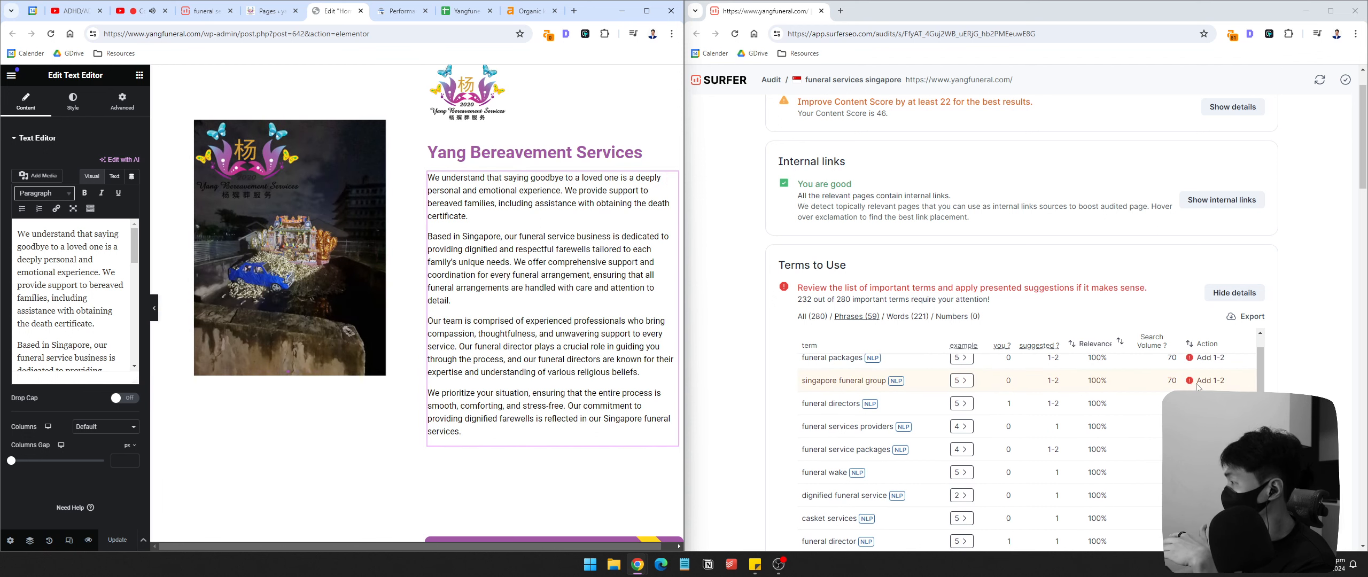
{"action": "scroll", "coordinate": [1149, 380], "scroll_direction": "up", "scroll_amount": 1}
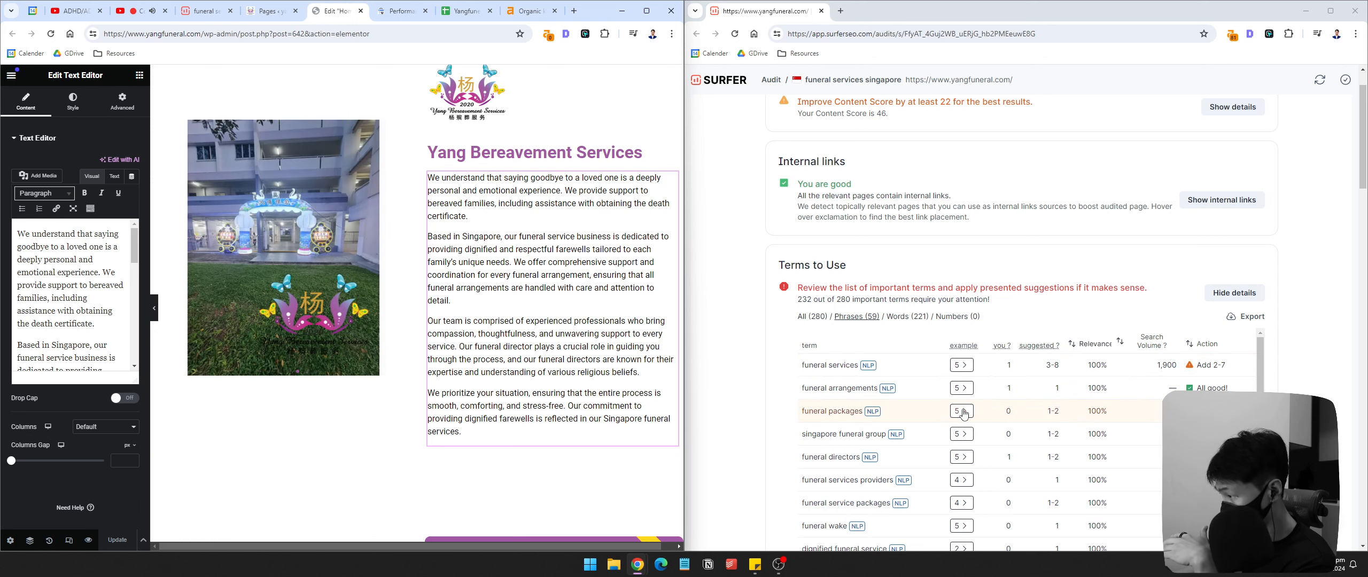
{"action": "scroll", "coordinate": [946, 428], "scroll_direction": "down", "scroll_amount": 2}
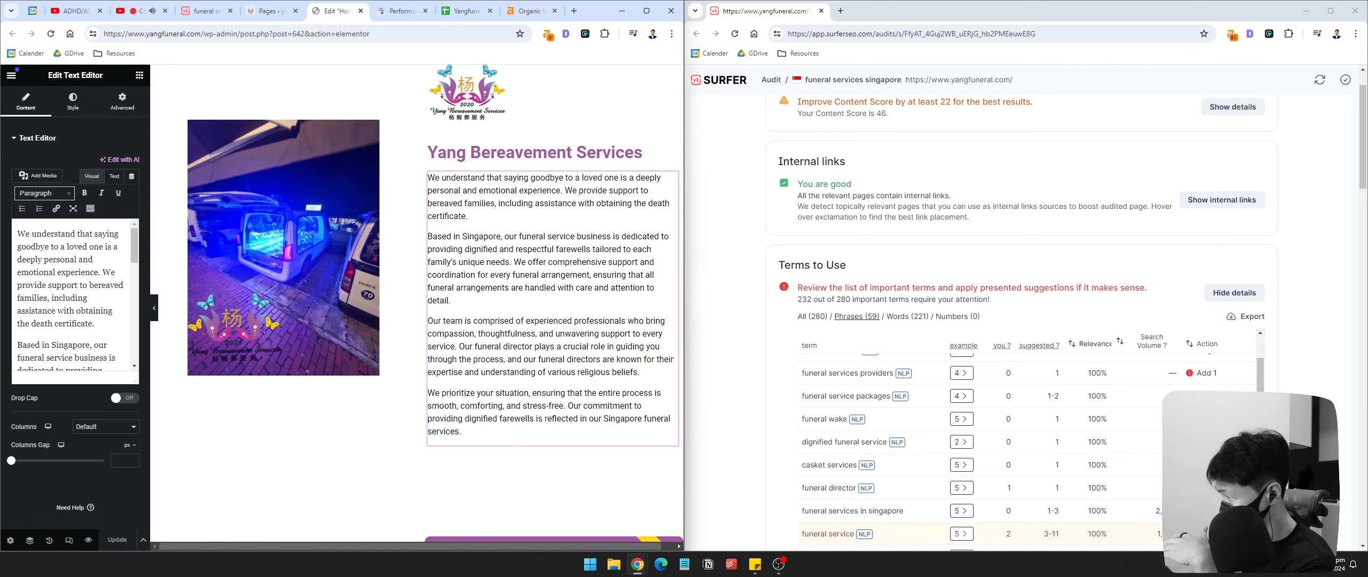
{"action": "scroll", "coordinate": [962, 526], "scroll_direction": "down", "scroll_amount": 2}
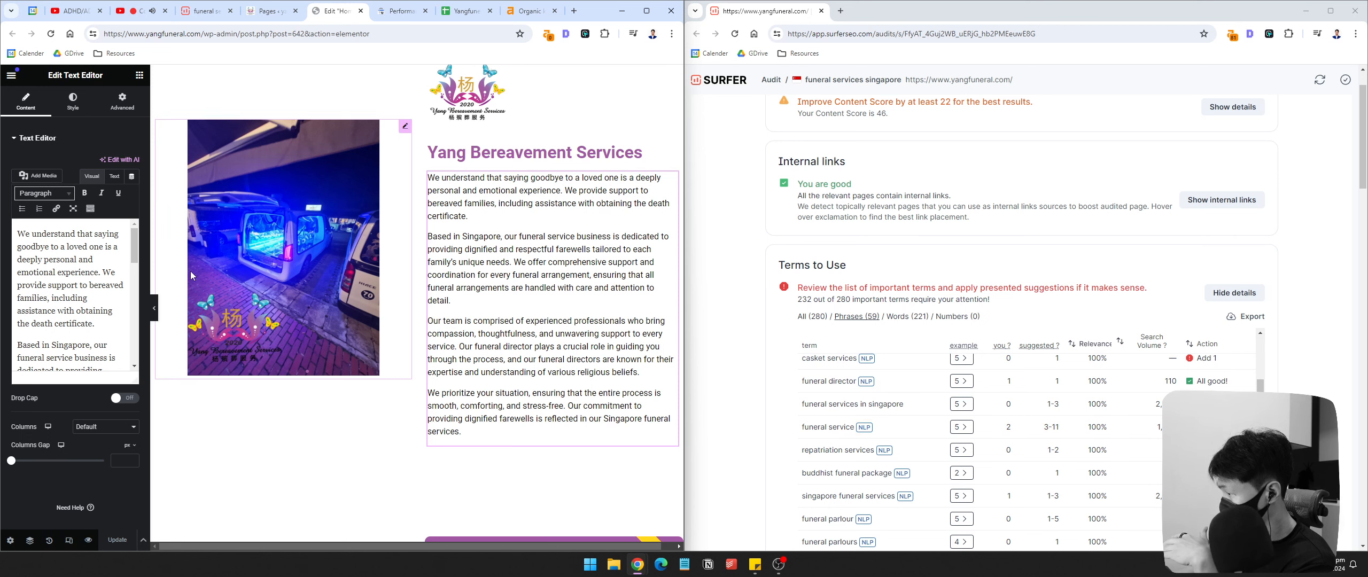
Step: Inspect the descriptions of the Transparent Pricing, Available 24/7 and Peace Of Mind Planning icon boxes below the hero heading
{"action": "scroll", "coordinate": [624, 300], "scroll_direction": "up", "scroll_amount": 3}
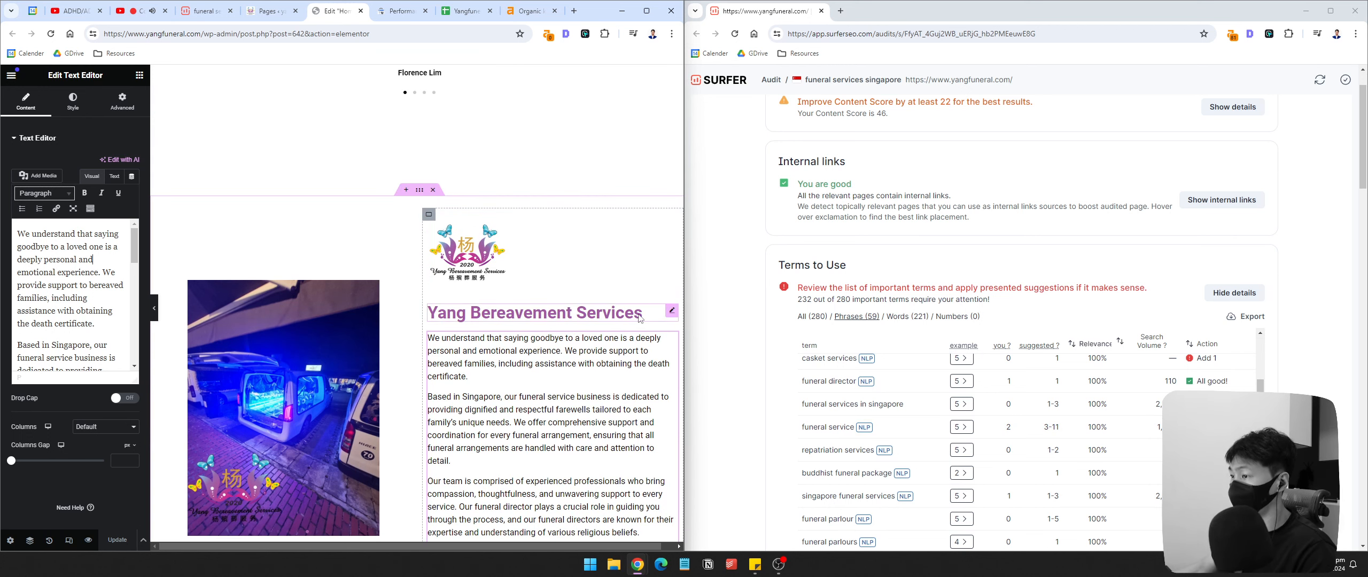
{"action": "scroll", "coordinate": [647, 317], "scroll_direction": "down", "scroll_amount": 7}
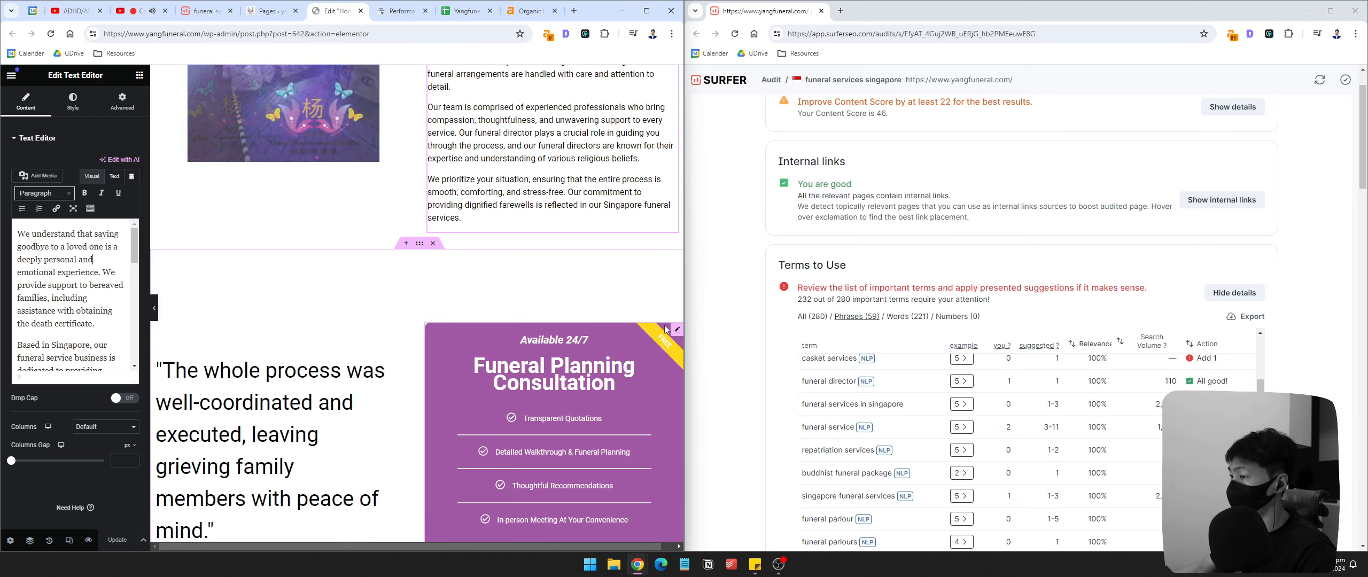
{"action": "scroll", "coordinate": [629, 337], "scroll_direction": "up", "scroll_amount": 20}
{"action": "scroll", "coordinate": [482, 296], "scroll_direction": "up", "scroll_amount": 5}
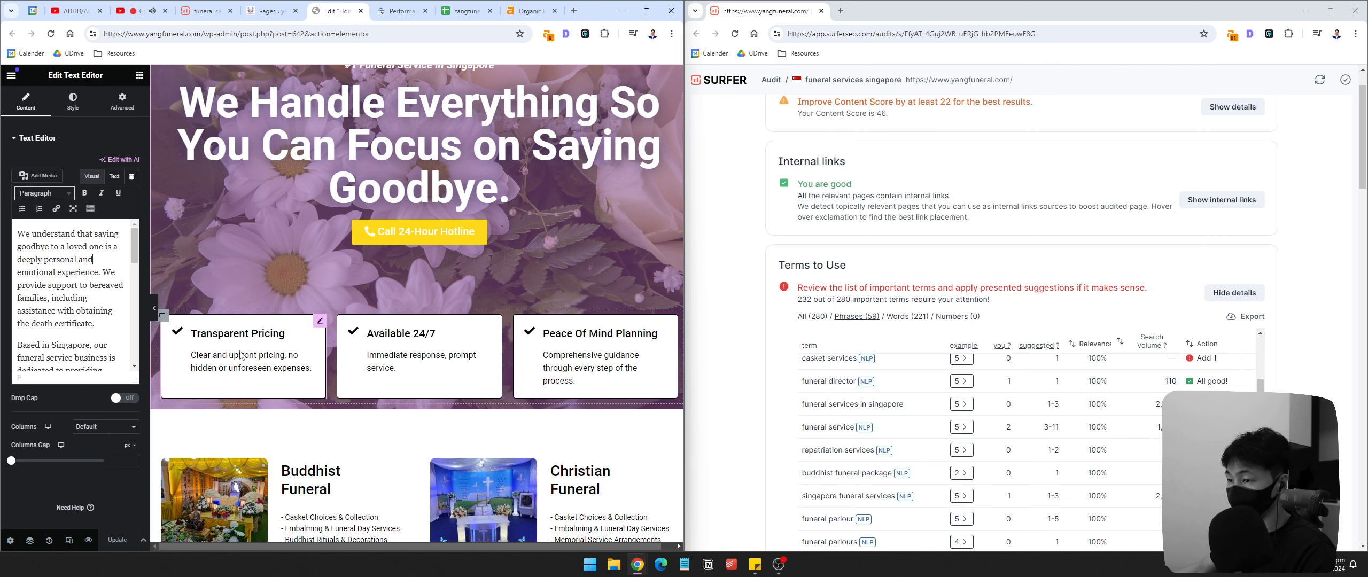
{"action": "left_click", "coordinate": [324, 326]}
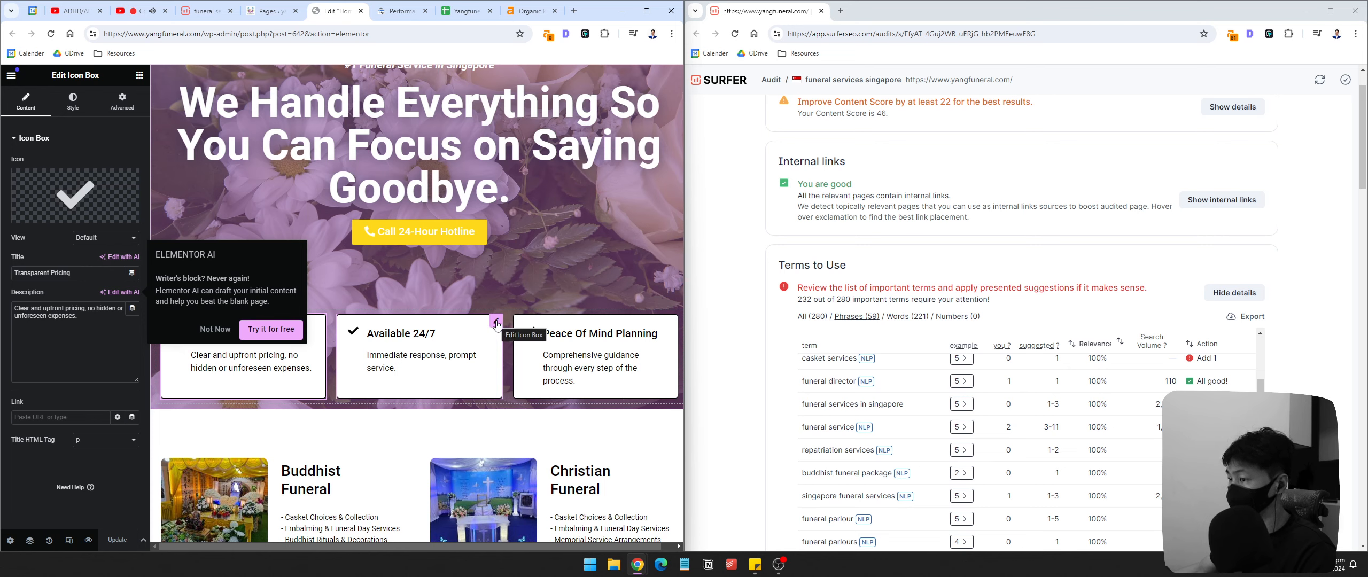
{"action": "left_click", "coordinate": [496, 323]}
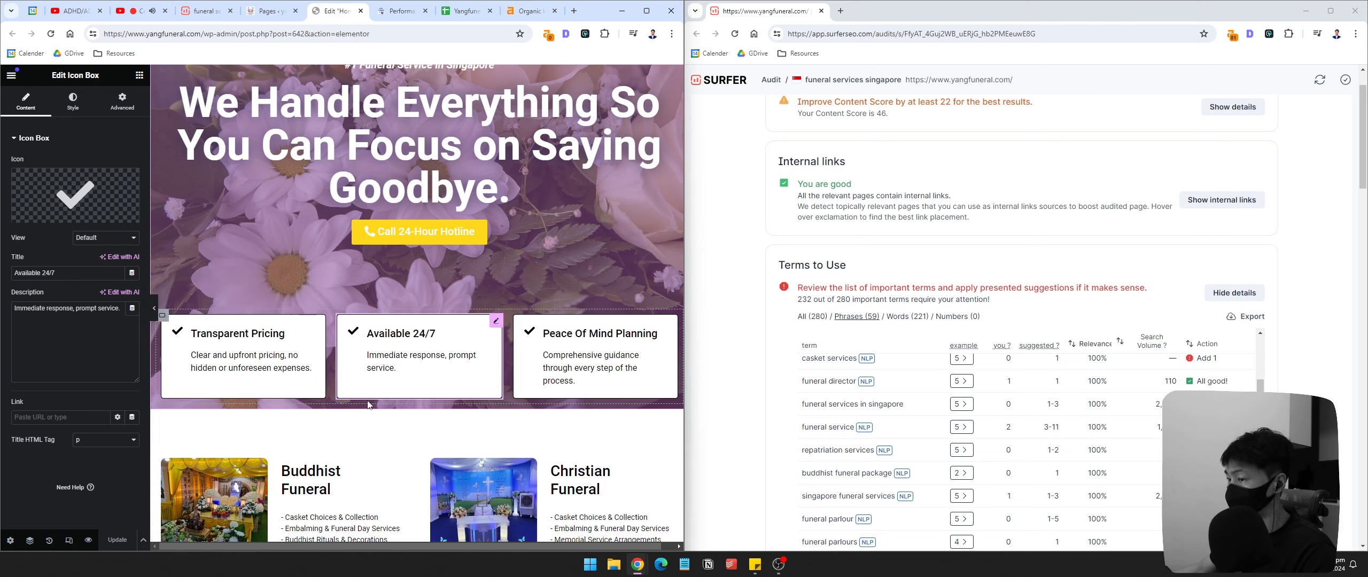
{"action": "double_click", "coordinate": [86, 309]}
{"action": "left_click", "coordinate": [98, 307]}
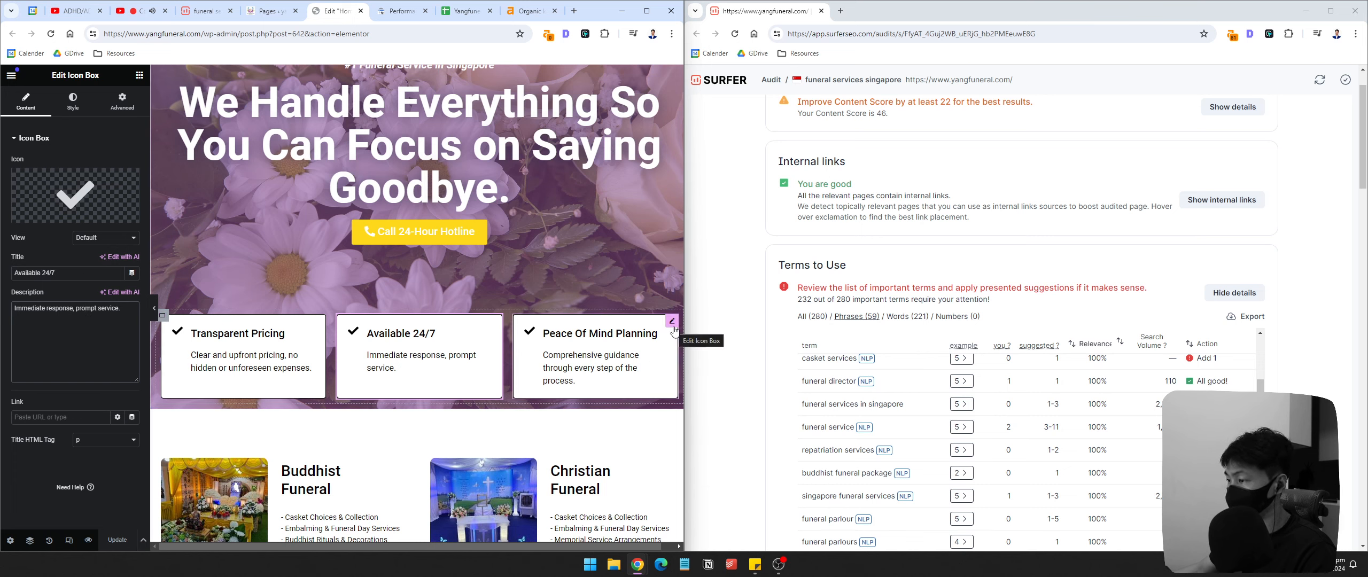
{"action": "left_click", "coordinate": [672, 321]}
{"action": "double_click", "coordinate": [59, 316]}
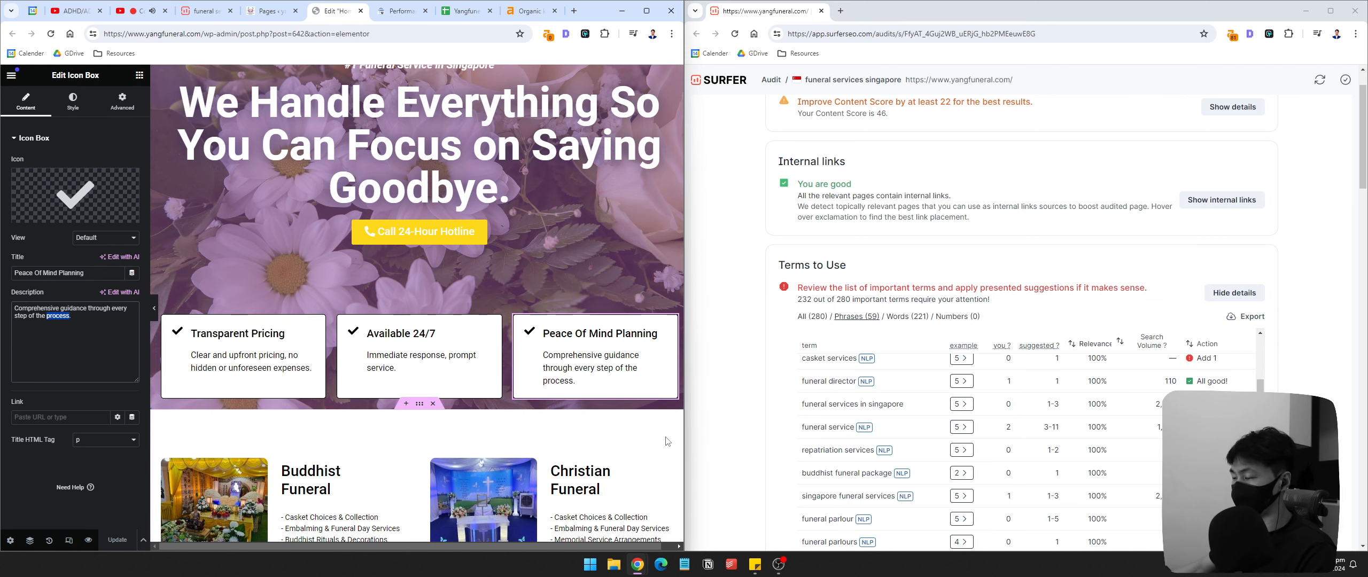
Step: Insert "funeral services" before "team" in the third paragraph of the Yang Bereavement Services text
{"action": "scroll", "coordinate": [666, 441], "scroll_direction": "down", "scroll_amount": 2}
{"action": "scroll", "coordinate": [666, 441], "scroll_direction": "down", "scroll_amount": 10}
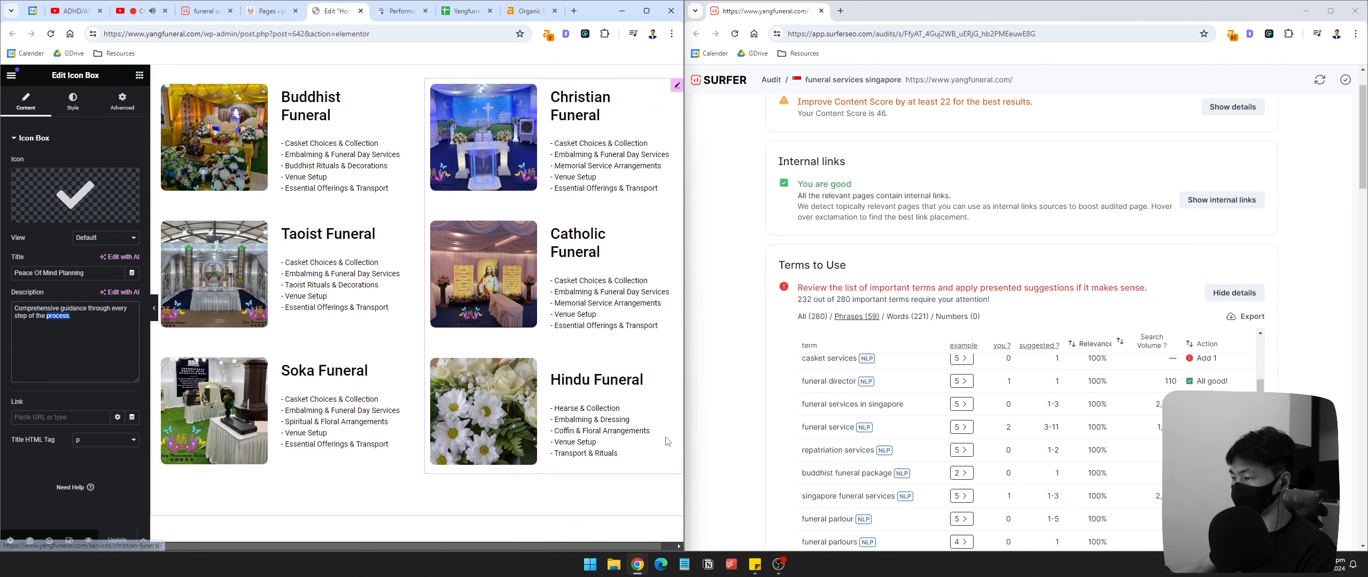
{"action": "scroll", "coordinate": [666, 438], "scroll_direction": "down", "scroll_amount": 4}
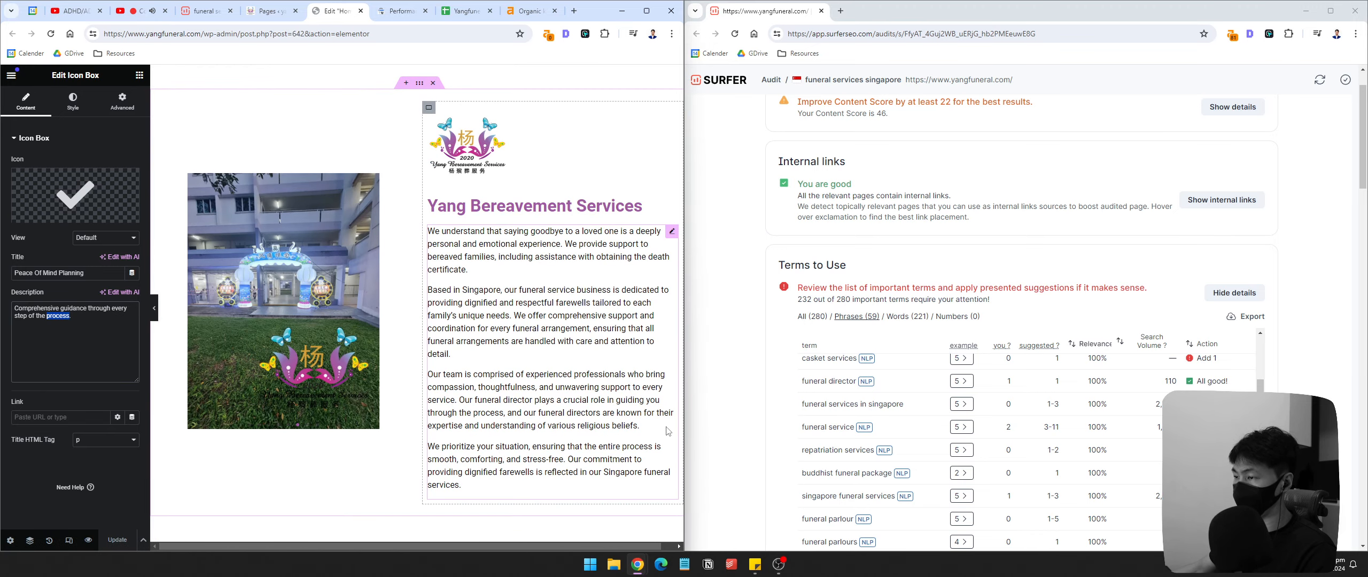
{"action": "left_click", "coordinate": [522, 252]}
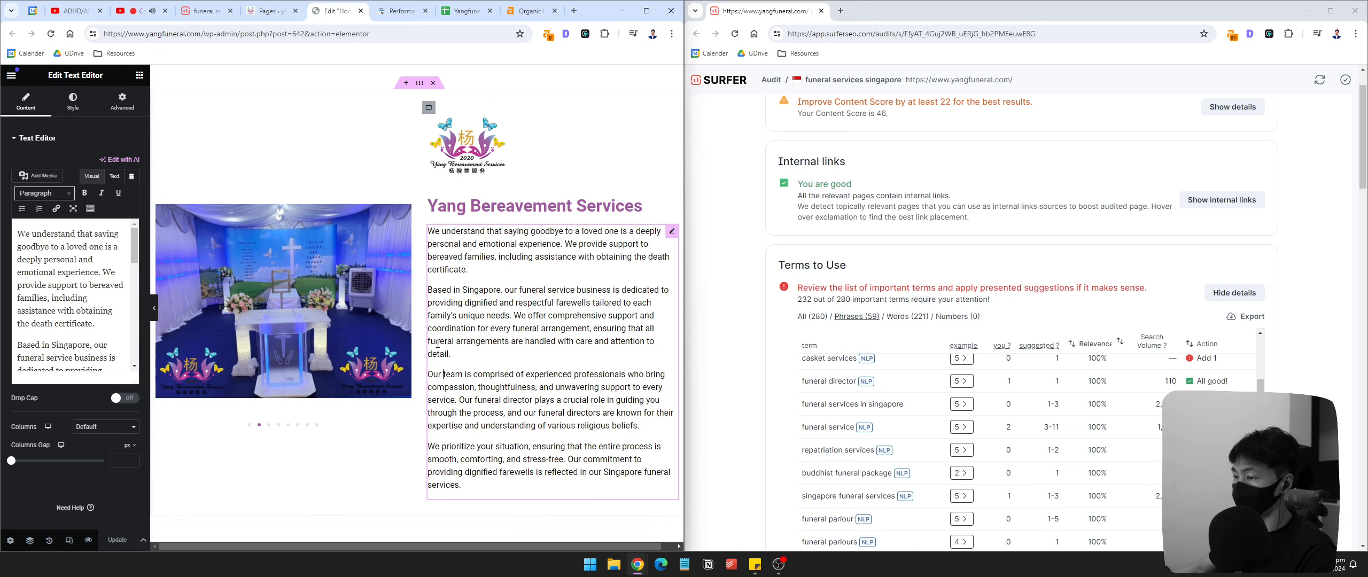
{"action": "type", "text": "funeral services"}
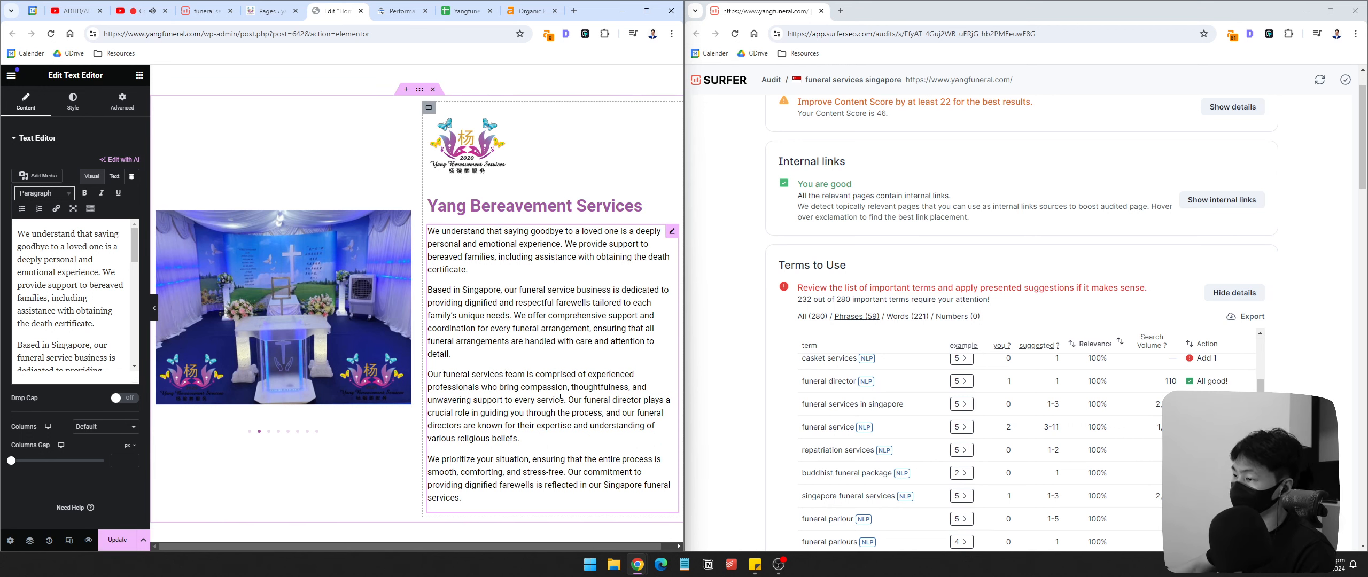
Step: Check the top suggested phrases in the audit and search the Elementor page for "package"
{"action": "scroll", "coordinate": [898, 395], "scroll_direction": "up", "scroll_amount": 5}
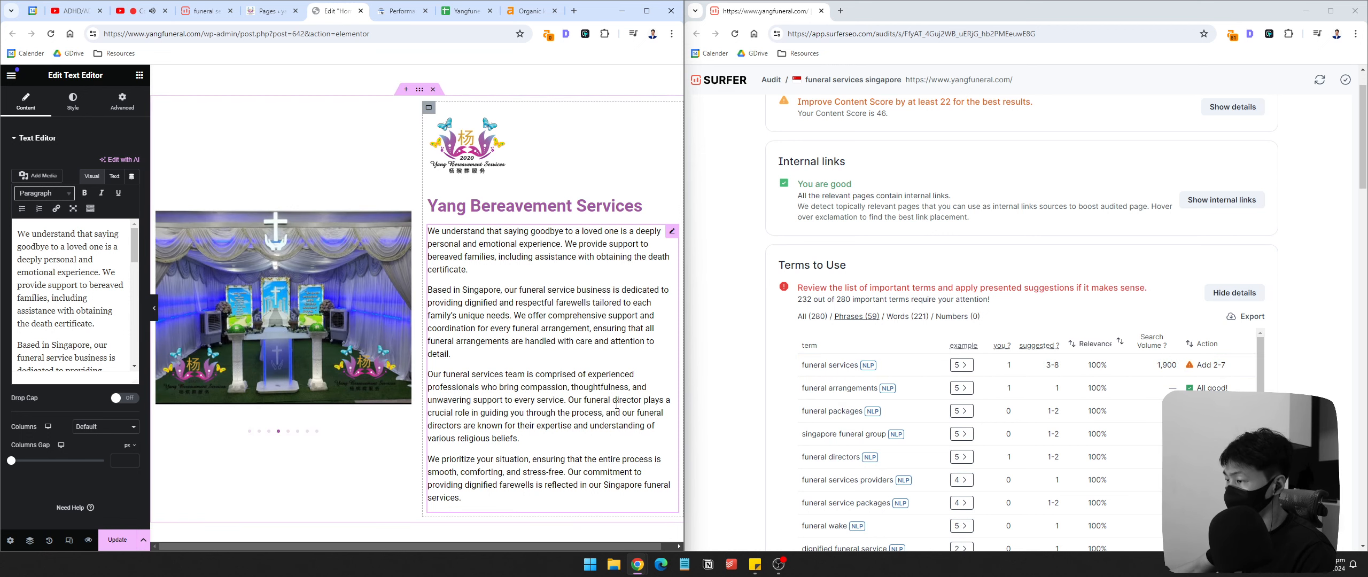
{"action": "scroll", "coordinate": [535, 411], "scroll_direction": "down", "scroll_amount": 1}
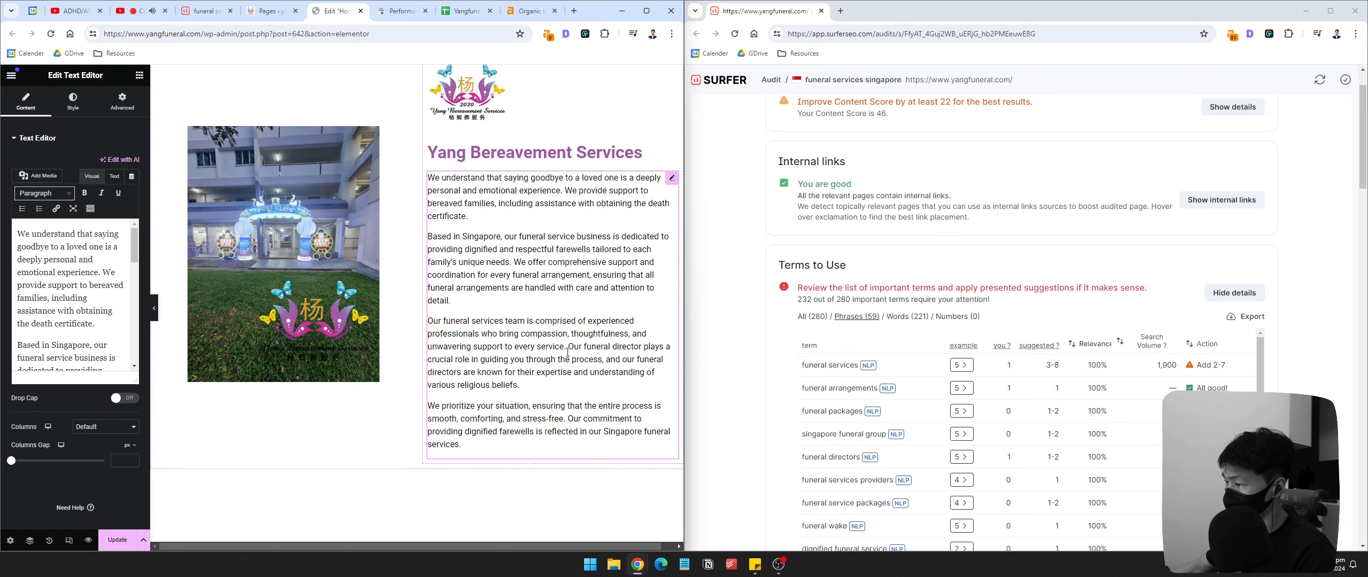
{"action": "scroll", "coordinate": [559, 352], "scroll_direction": "down", "scroll_amount": 5}
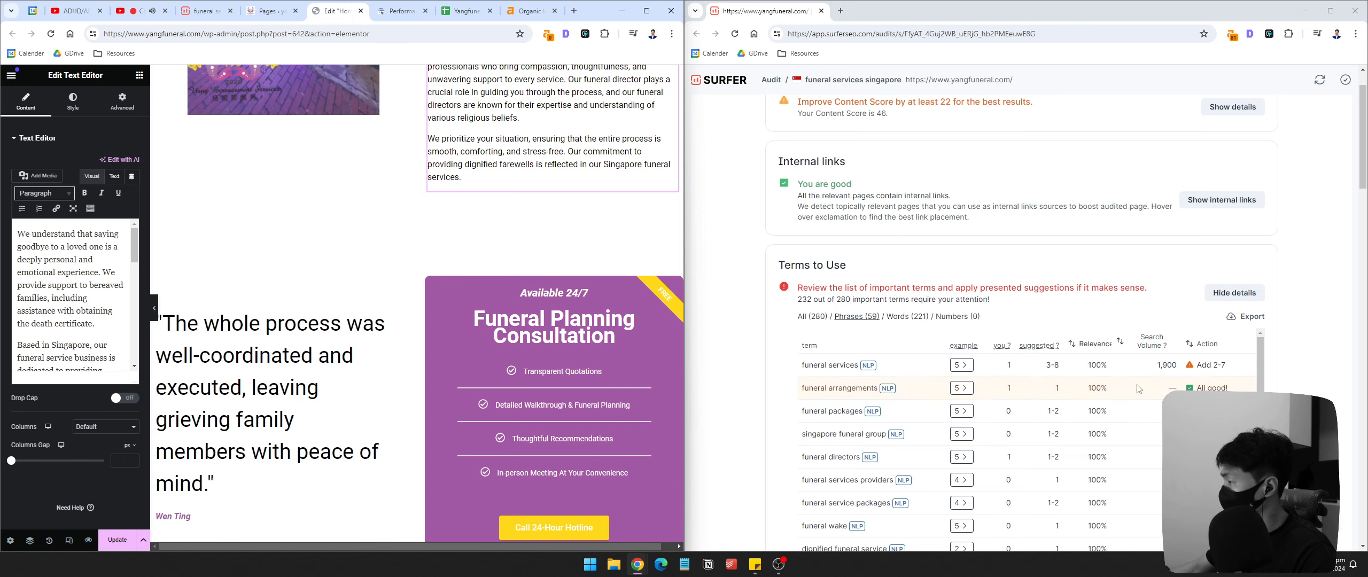
{"action": "left_click", "coordinate": [108, 265]}
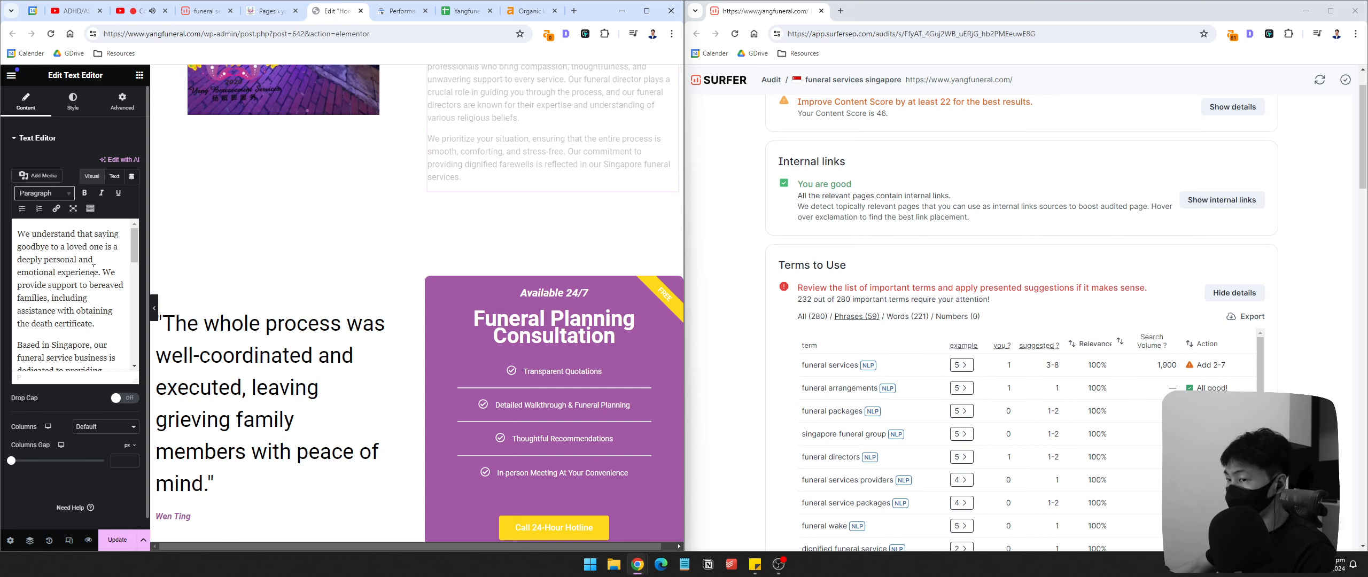
{"action": "key", "text": "ctrl+f"}
{"action": "type", "text": "package"}
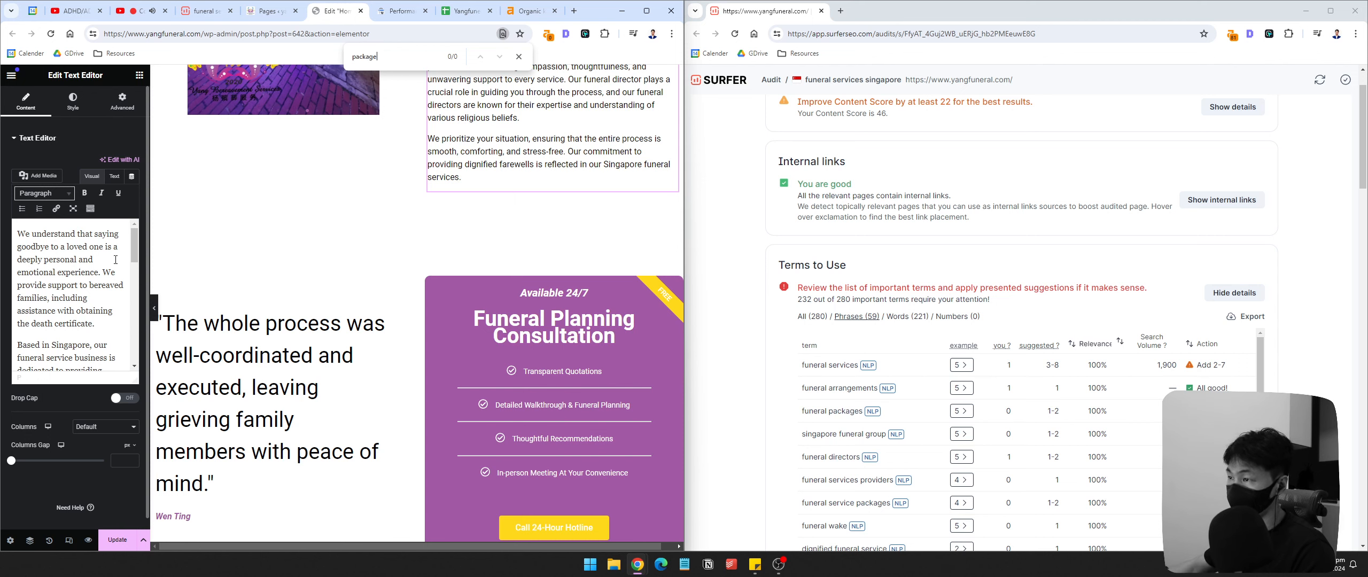
{"action": "left_click", "coordinate": [519, 57]}
Step: Try to add a Heading widget above the Buddhist Funeral and Christian Funeral blocks
{"action": "scroll", "coordinate": [532, 314], "scroll_direction": "up", "scroll_amount": 1}
{"action": "scroll", "coordinate": [532, 312], "scroll_direction": "up", "scroll_amount": 15}
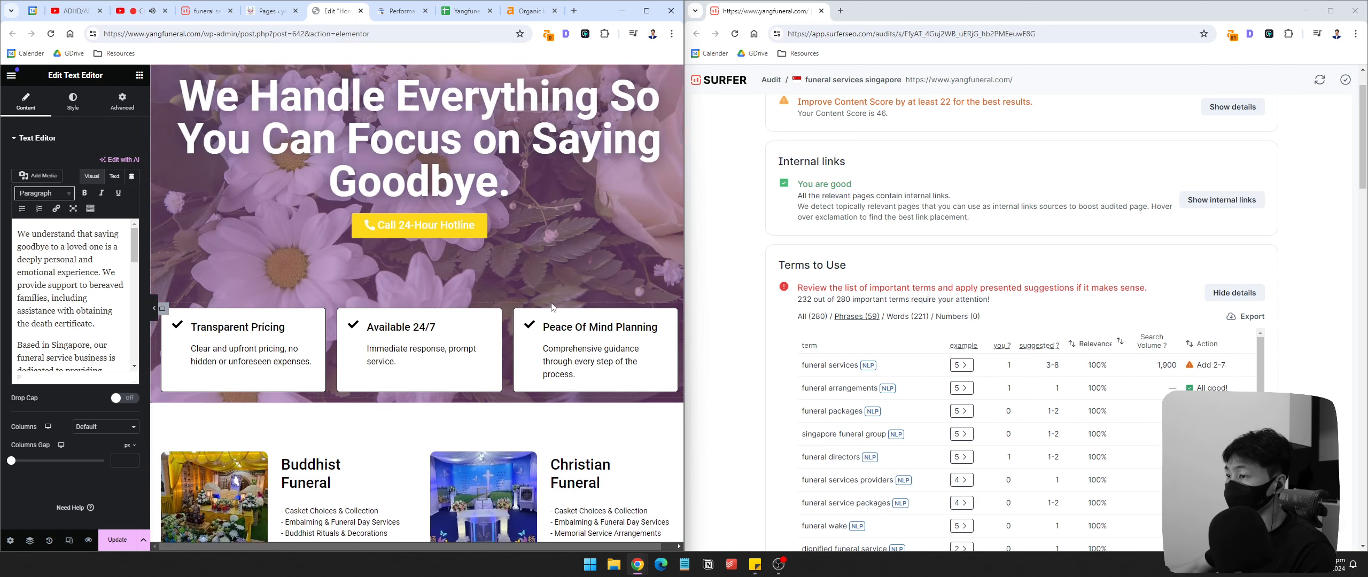
{"action": "scroll", "coordinate": [386, 257], "scroll_direction": "down", "scroll_amount": 5}
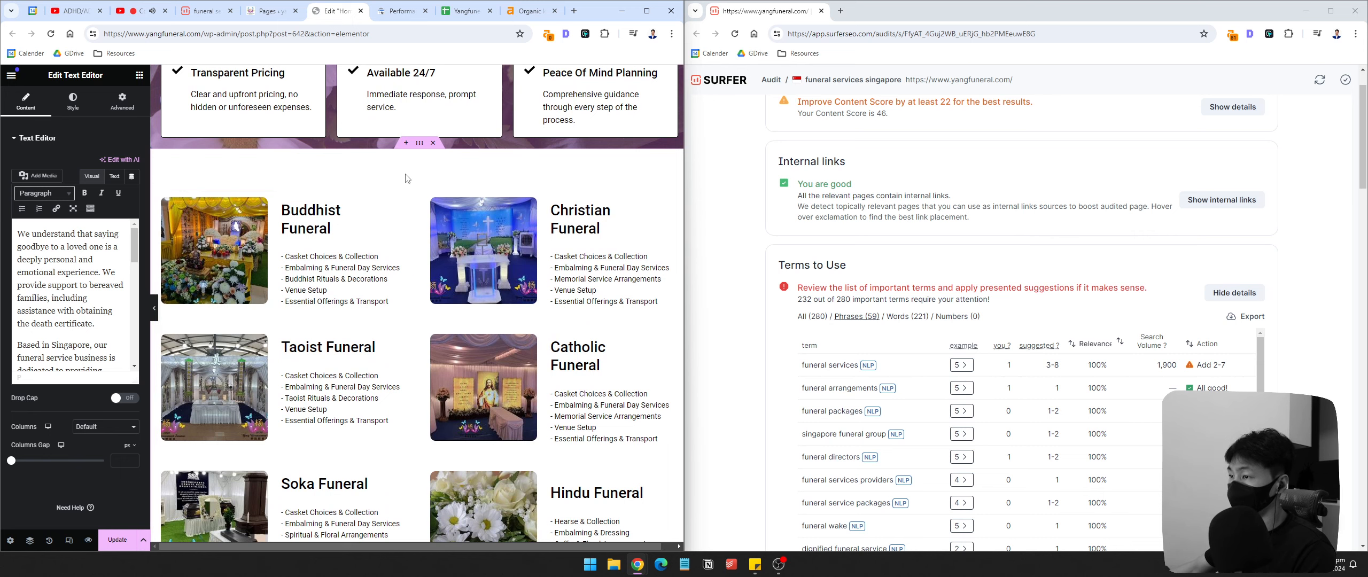
{"action": "left_click", "coordinate": [139, 75]}
{"action": "left_click_drag", "start_coordinate": [41, 324], "coordinate": [342, 210]}
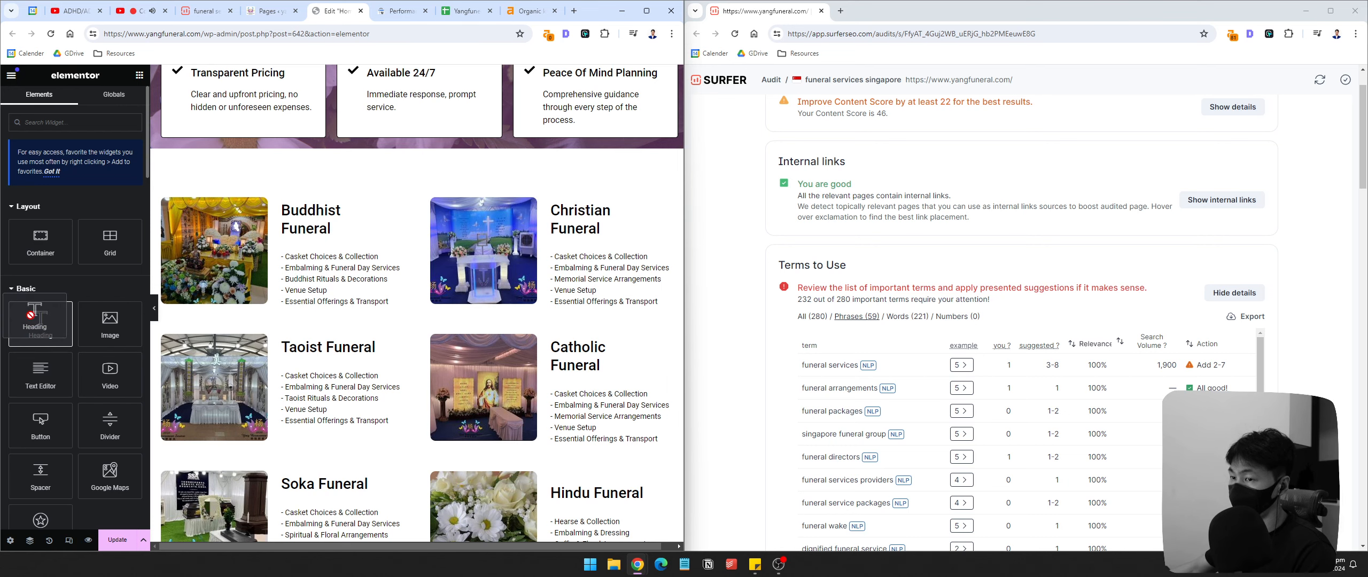
Step: Examine the home page from the hero section to the Funeral Planning Consultation box for places to add suggested phrases
{"action": "scroll", "coordinate": [515, 274], "scroll_direction": "up", "scroll_amount": 4}
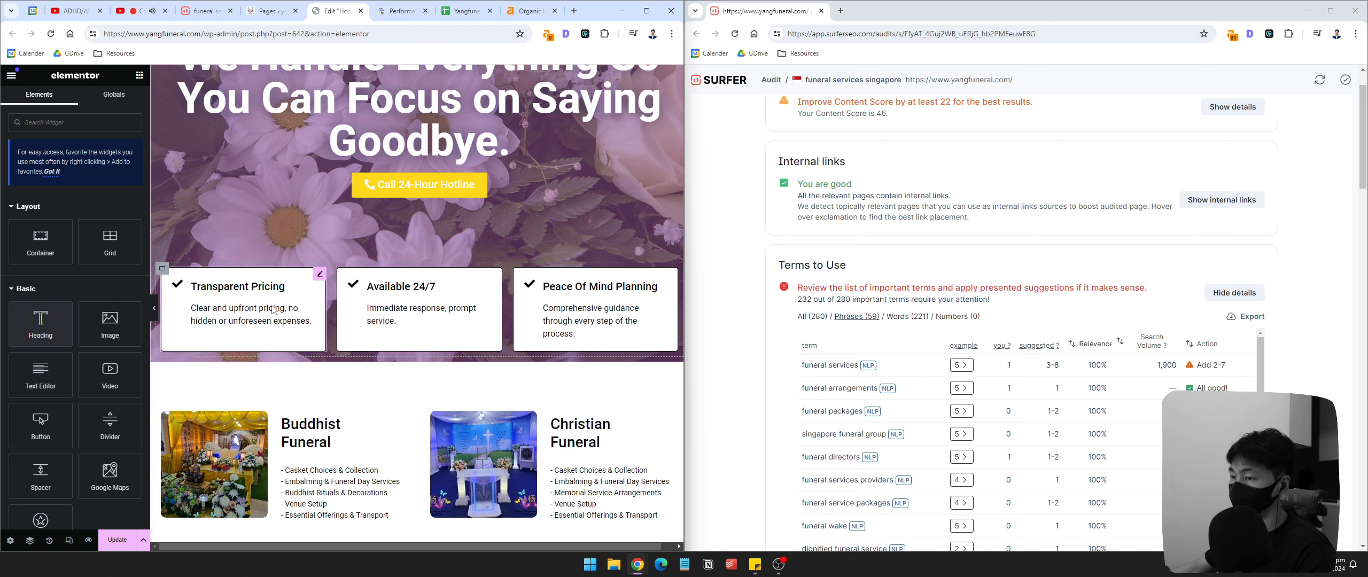
{"action": "scroll", "coordinate": [487, 383], "scroll_direction": "down", "scroll_amount": 8}
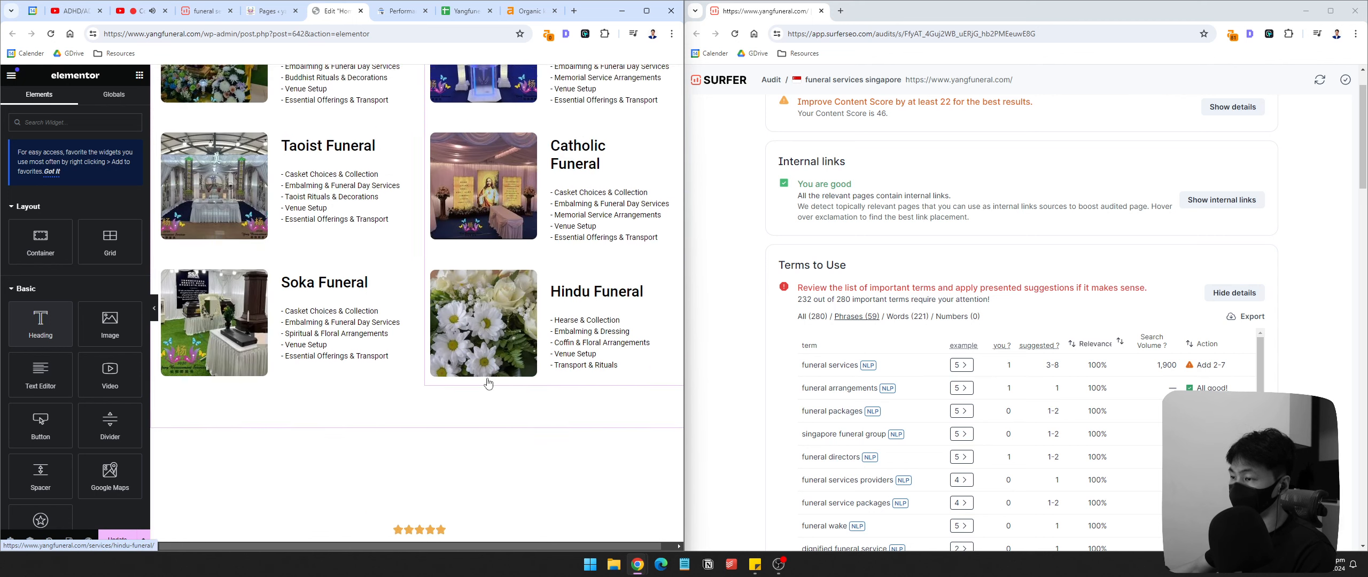
{"action": "scroll", "coordinate": [481, 374], "scroll_direction": "up", "scroll_amount": 10}
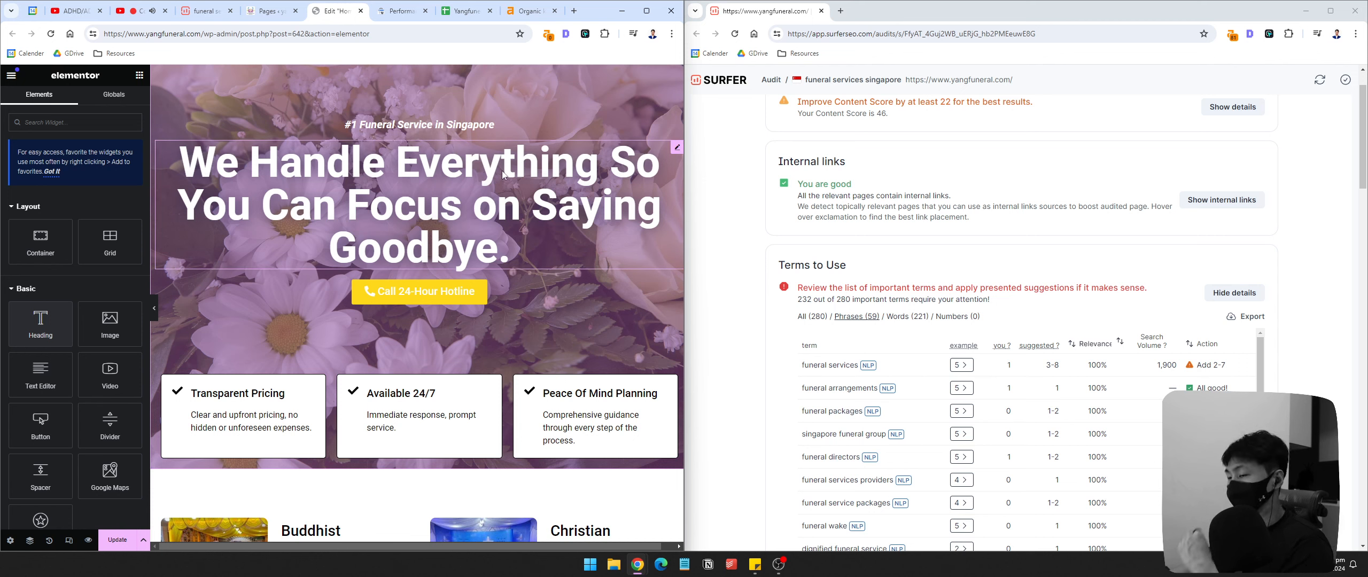
{"action": "scroll", "coordinate": [588, 241], "scroll_direction": "down", "scroll_amount": 9}
{"action": "scroll", "coordinate": [639, 280], "scroll_direction": "up", "scroll_amount": 3}
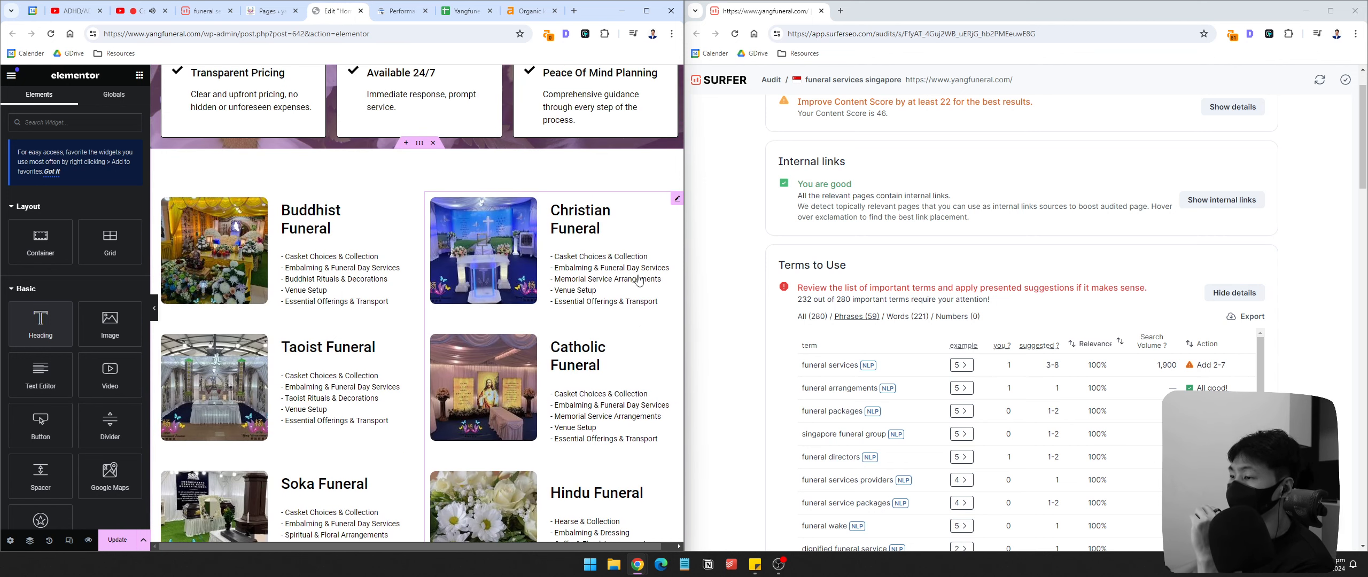
{"action": "scroll", "coordinate": [615, 273], "scroll_direction": "up", "scroll_amount": 10}
{"action": "scroll", "coordinate": [532, 274], "scroll_direction": "down", "scroll_amount": 1}
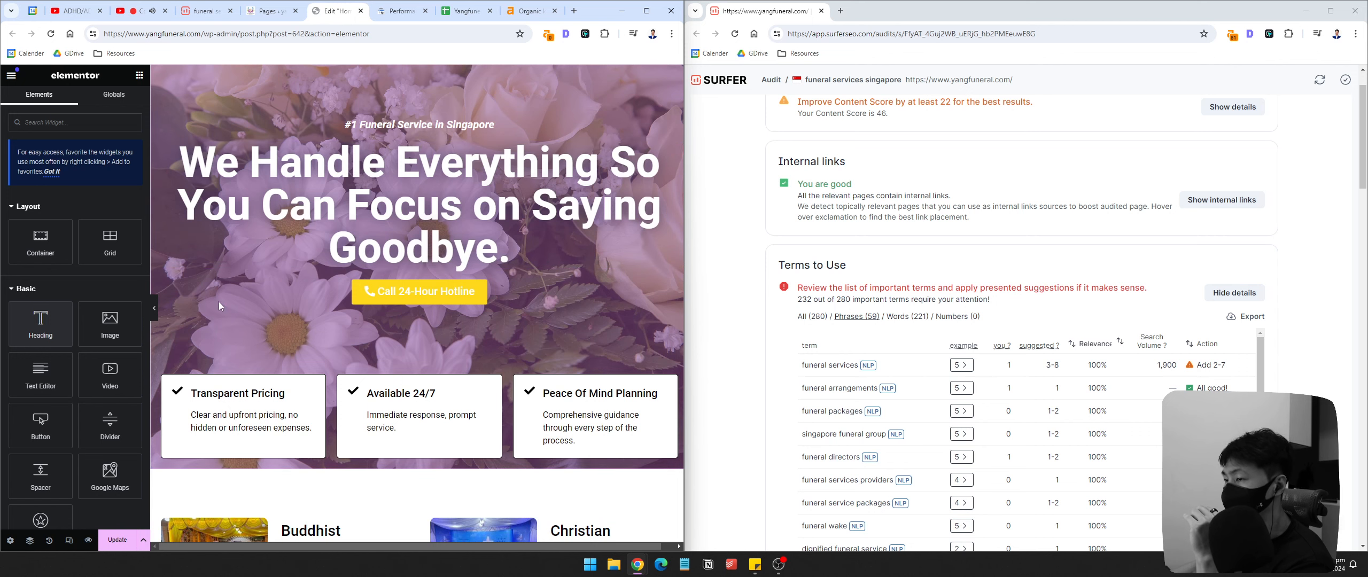
{"action": "scroll", "coordinate": [615, 350], "scroll_direction": "down", "scroll_amount": 15}
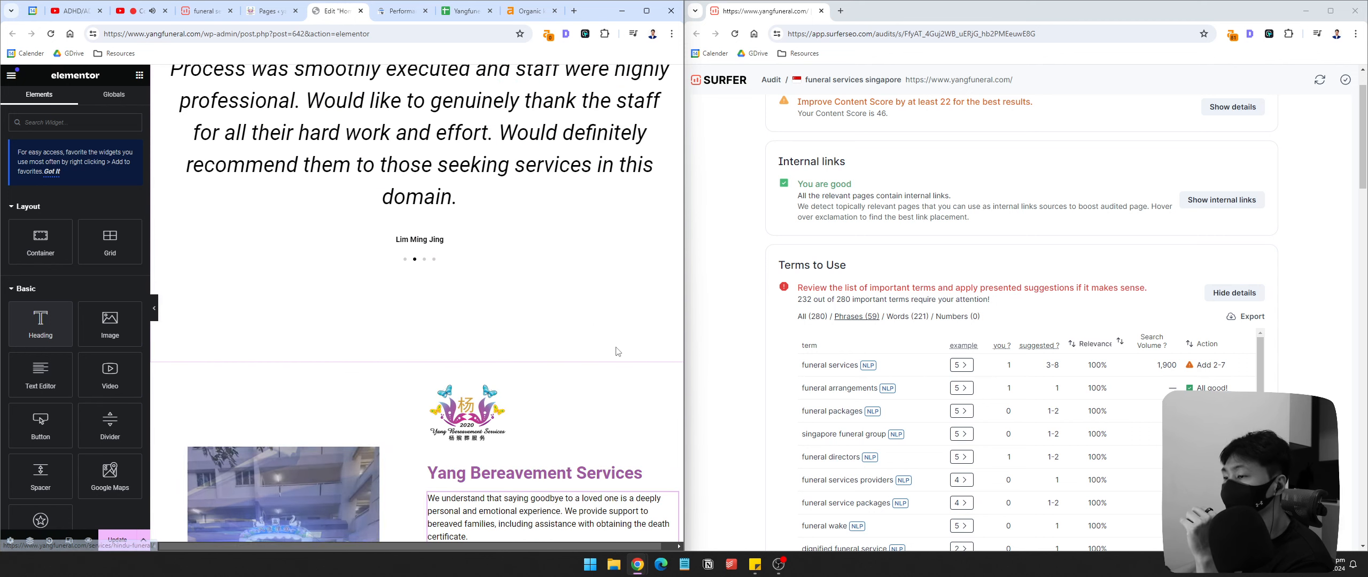
{"action": "scroll", "coordinate": [616, 350], "scroll_direction": "down", "scroll_amount": 8}
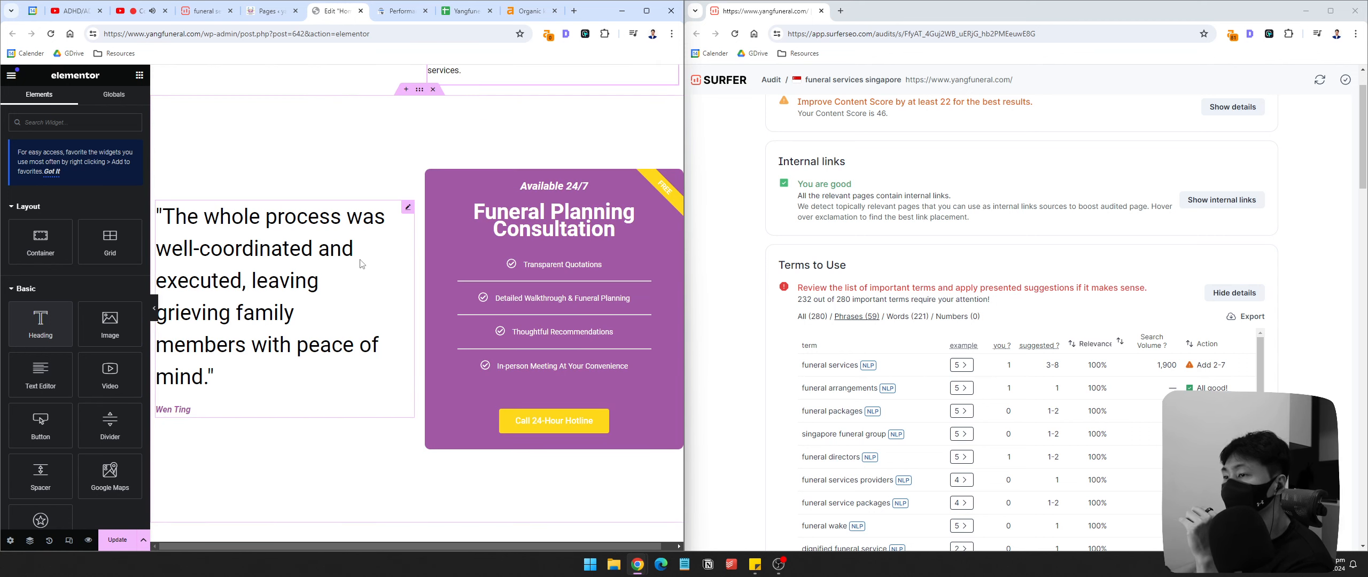
{"action": "scroll", "coordinate": [640, 231], "scroll_direction": "down", "scroll_amount": 3}
{"action": "scroll", "coordinate": [640, 231], "scroll_direction": "up", "scroll_amount": 7}
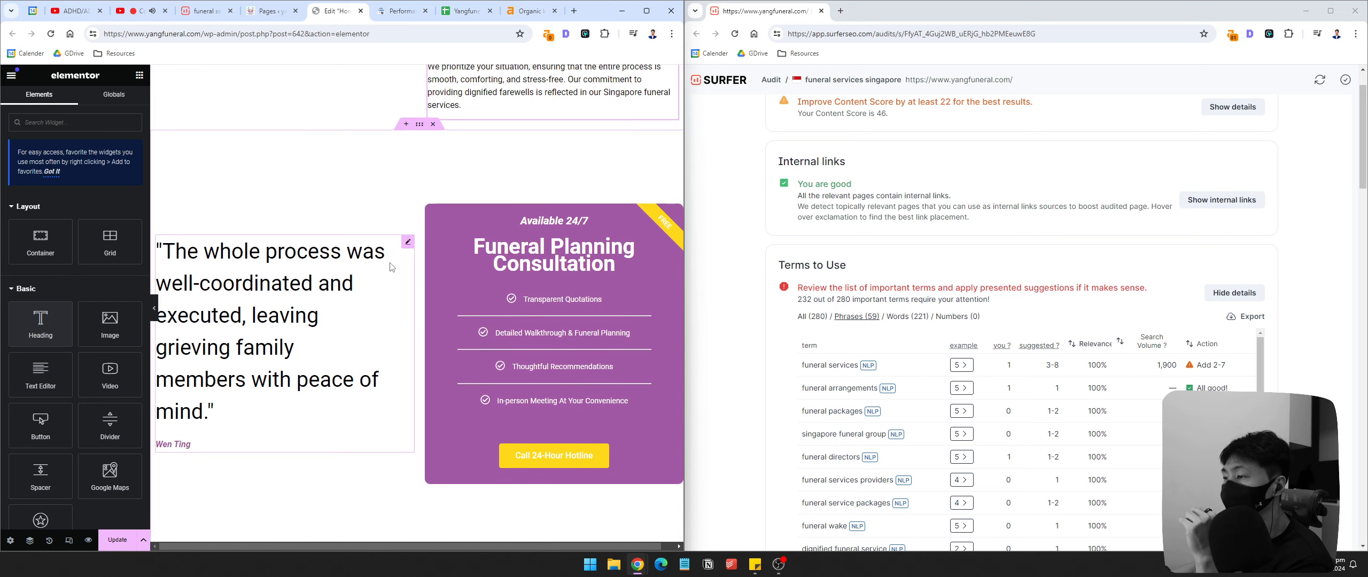
Step: Insert "and funeral packages" after "our funeral service business" in the second paragraph of the Yang Bereavement Services text
{"action": "left_click", "coordinate": [579, 276]}
{"action": "scroll", "coordinate": [585, 294], "scroll_direction": "up", "scroll_amount": 3}
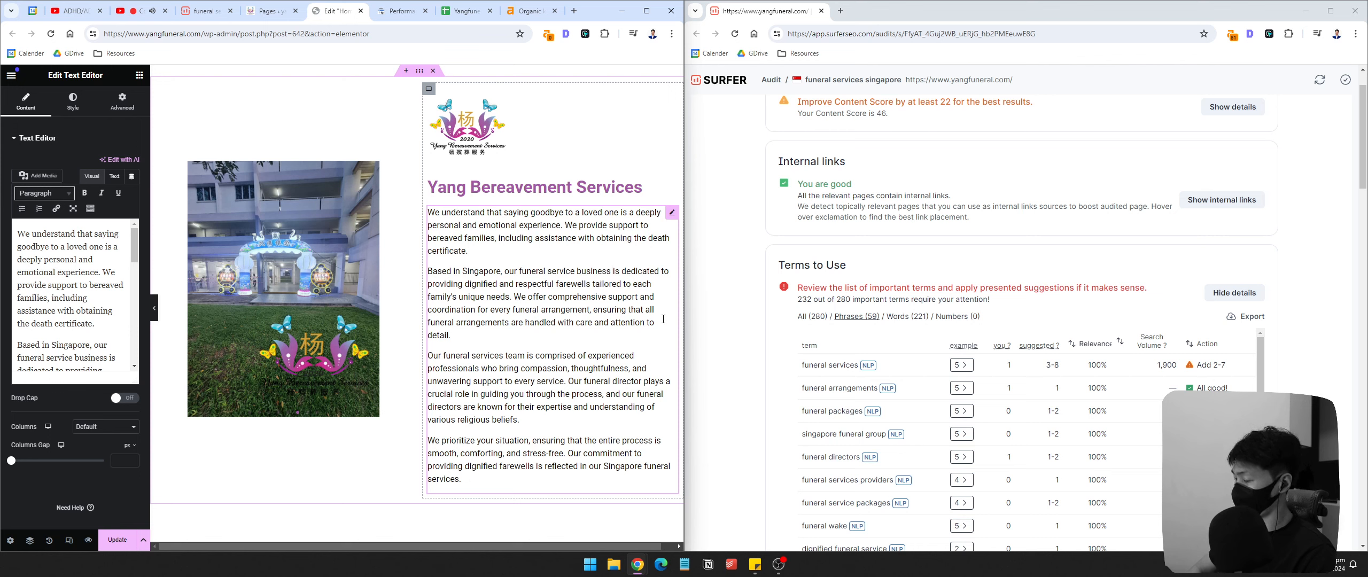
{"action": "type", "text": "and fune"}
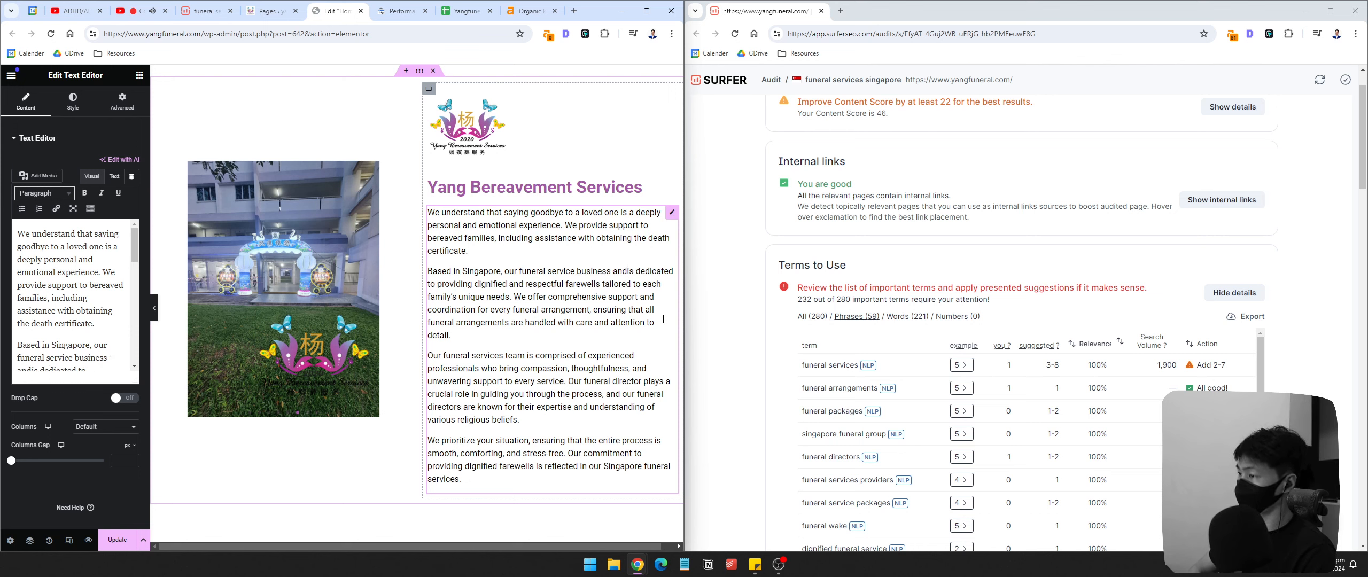
{"action": "type", "text": "ral packages"}
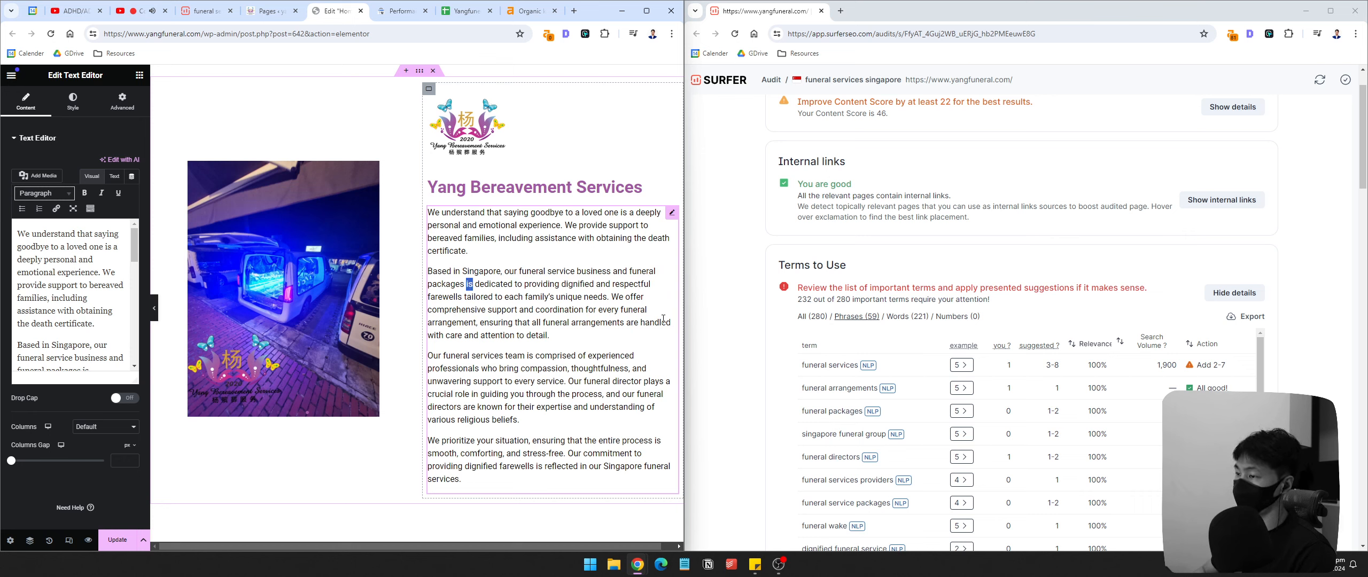
{"action": "left_click", "coordinate": [596, 322]}
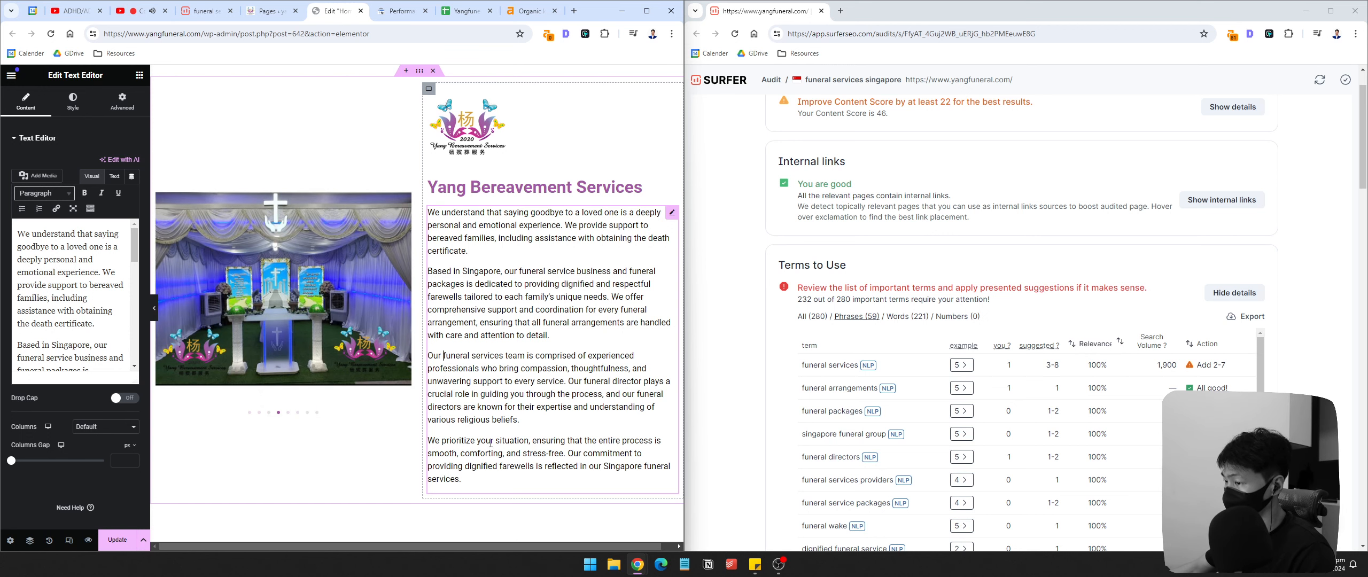
Step: Examine the home page sections and the audit's suggested phrases for places to add further terms
{"action": "scroll", "coordinate": [559, 448], "scroll_direction": "down", "scroll_amount": 5}
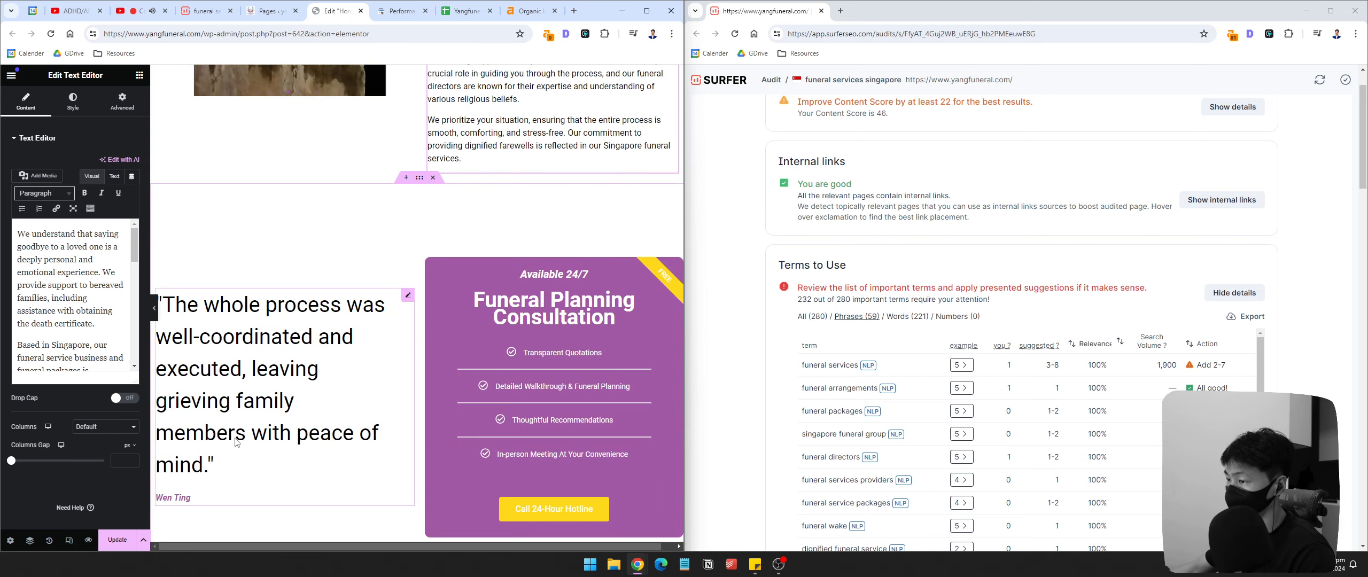
{"action": "scroll", "coordinate": [508, 423], "scroll_direction": "up", "scroll_amount": 10}
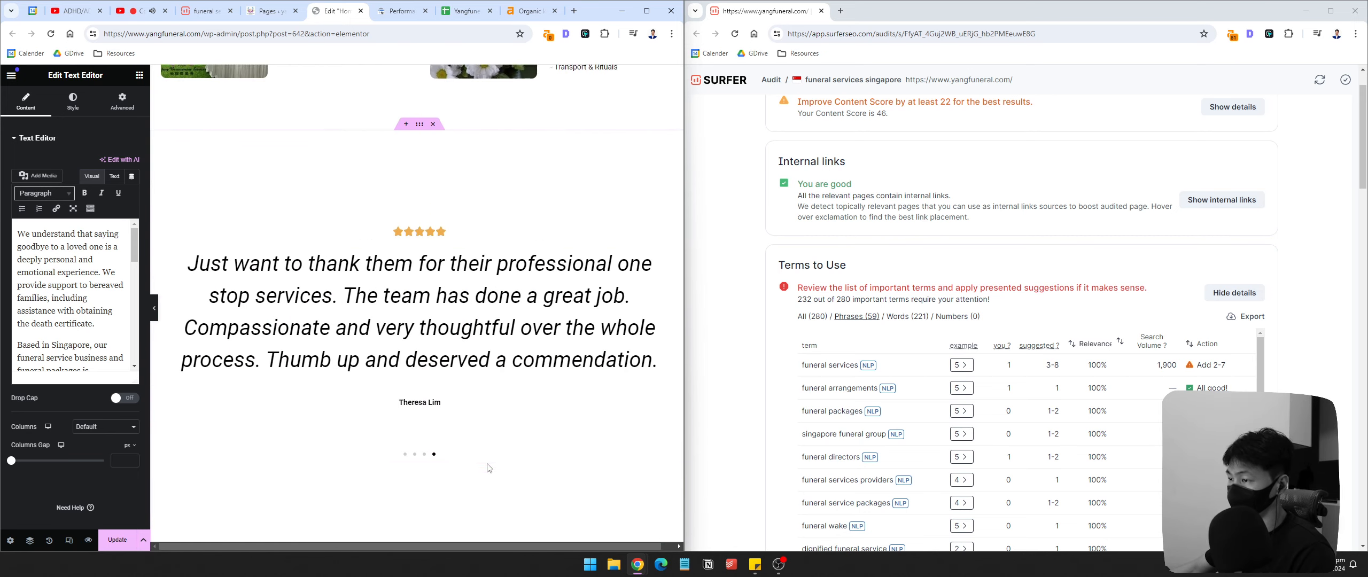
{"action": "scroll", "coordinate": [496, 463], "scroll_direction": "up", "scroll_amount": 2}
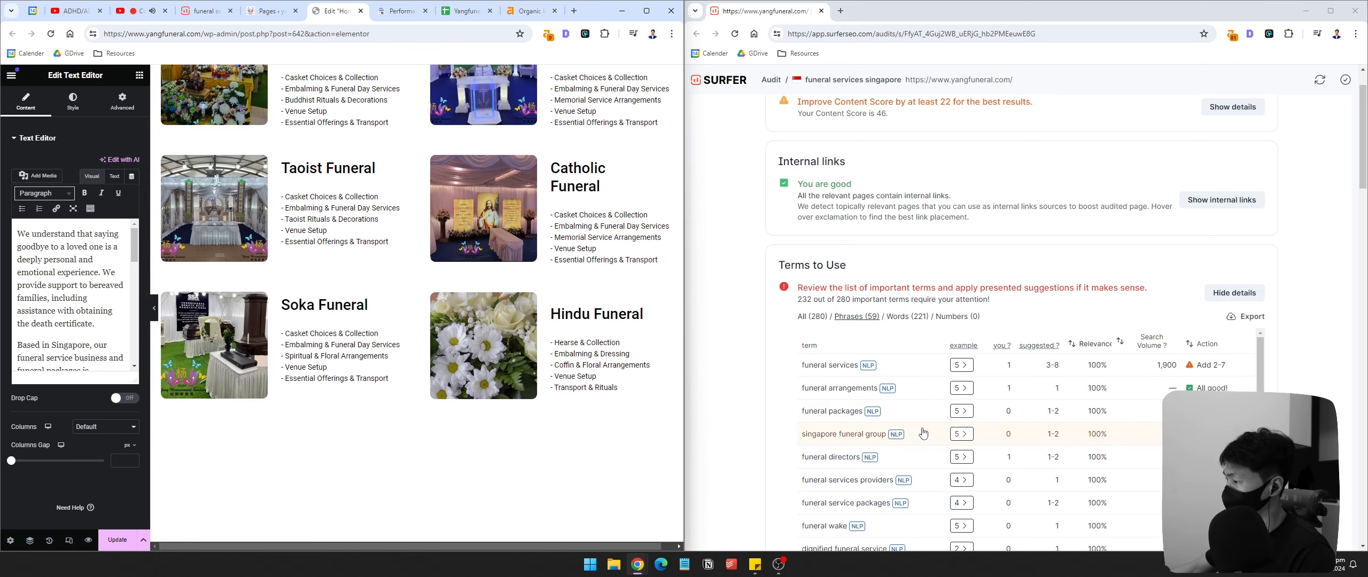
{"action": "scroll", "coordinate": [906, 405], "scroll_direction": "down", "scroll_amount": 1}
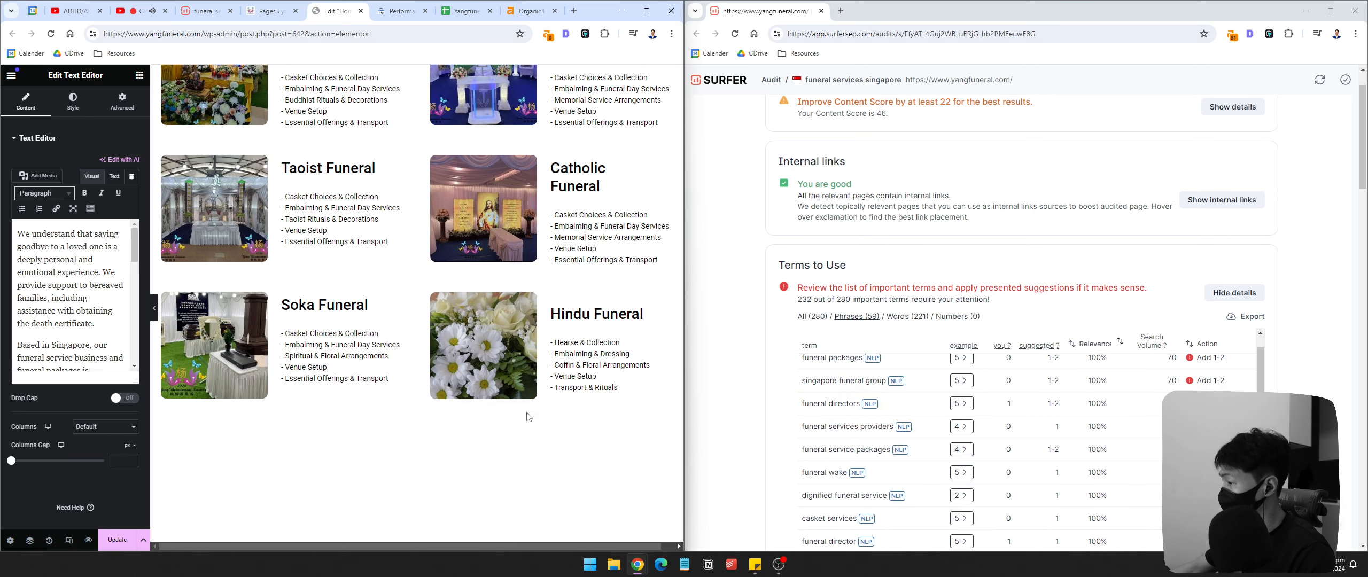
{"action": "scroll", "coordinate": [523, 406], "scroll_direction": "down", "scroll_amount": 5}
{"action": "scroll", "coordinate": [523, 406], "scroll_direction": "down", "scroll_amount": 8}
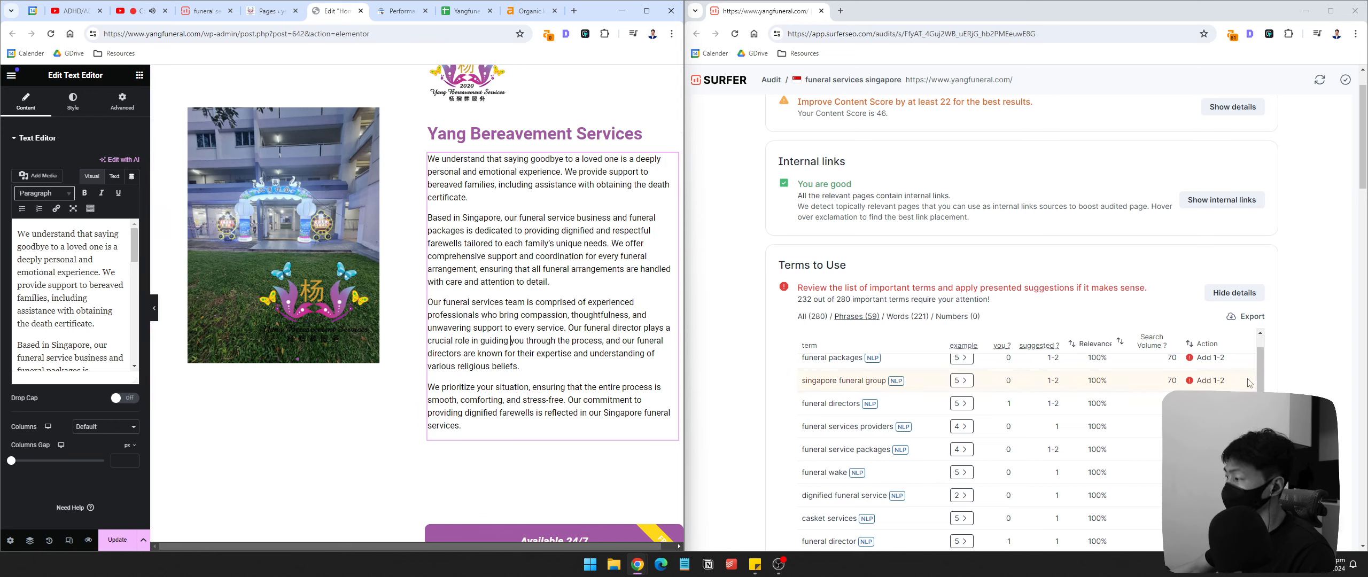
{"action": "scroll", "coordinate": [988, 409], "scroll_direction": "down", "scroll_amount": 1}
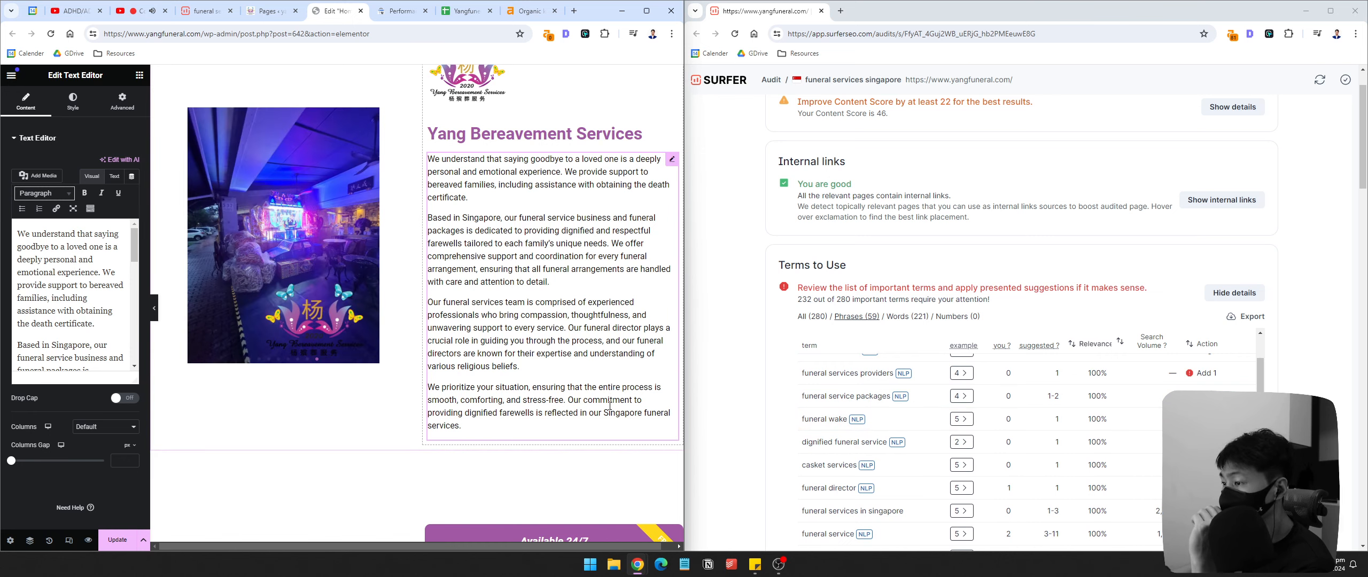
{"action": "scroll", "coordinate": [610, 401], "scroll_direction": "up", "scroll_amount": 15}
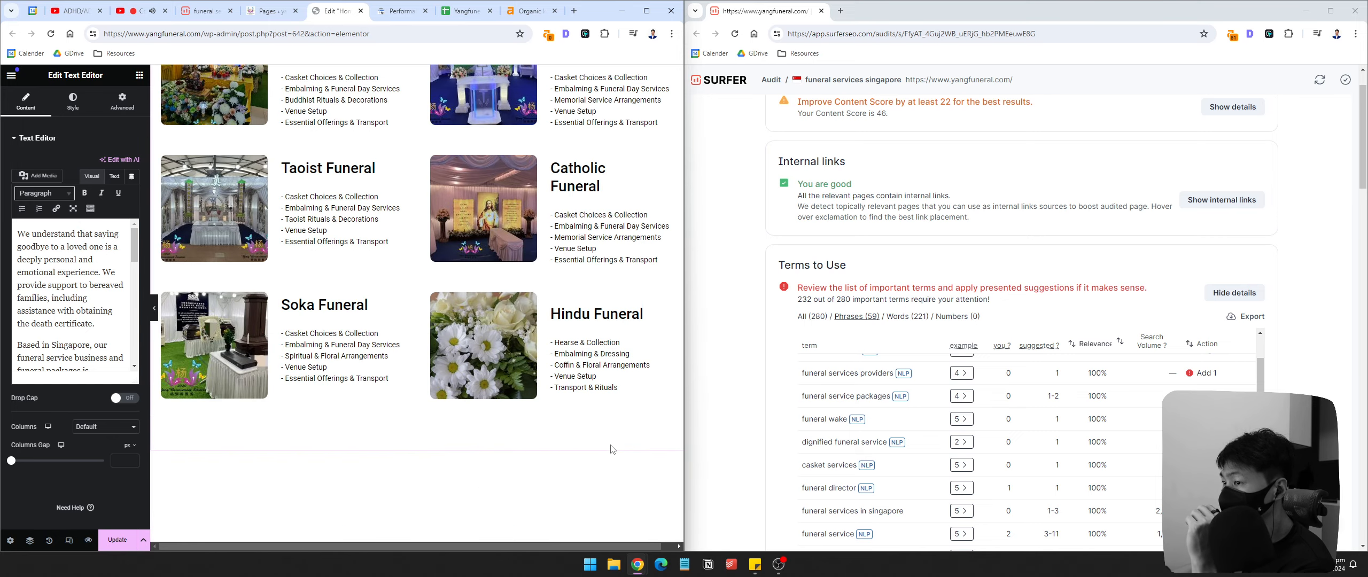
{"action": "scroll", "coordinate": [612, 449], "scroll_direction": "up", "scroll_amount": 5}
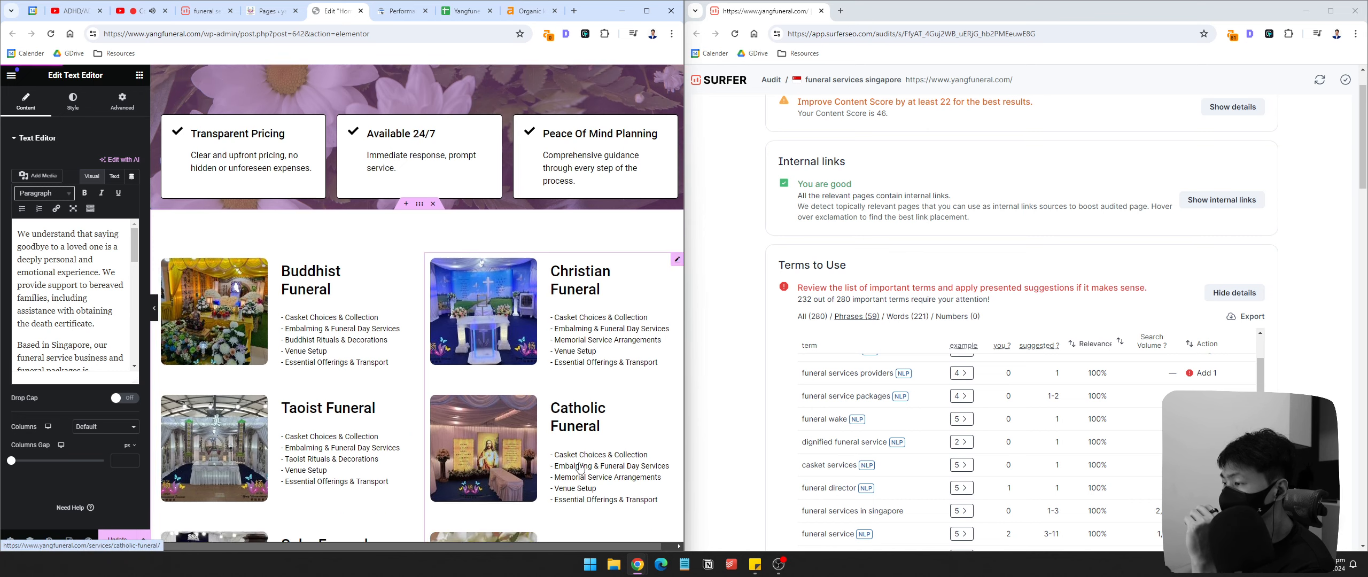
{"action": "scroll", "coordinate": [612, 424], "scroll_direction": "down", "scroll_amount": 10}
{"action": "scroll", "coordinate": [612, 424], "scroll_direction": "down", "scroll_amount": 5}
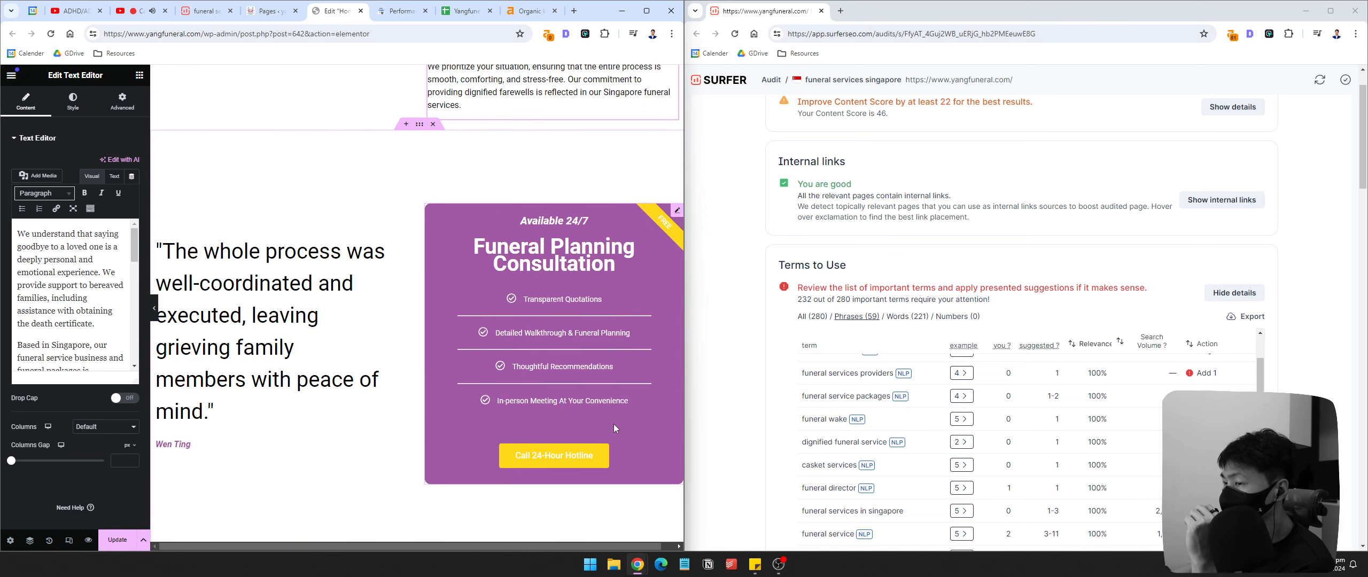
{"action": "scroll", "coordinate": [613, 423], "scroll_direction": "down", "scroll_amount": 4}
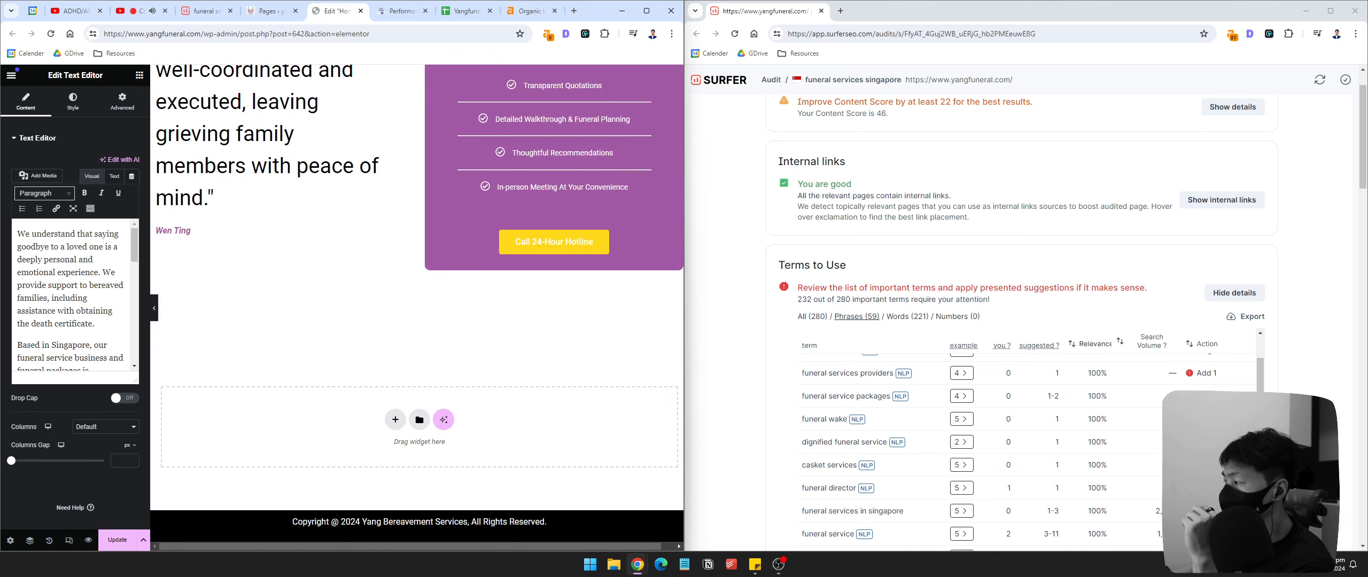
{"action": "scroll", "coordinate": [1101, 309], "scroll_direction": "down", "scroll_amount": 6}
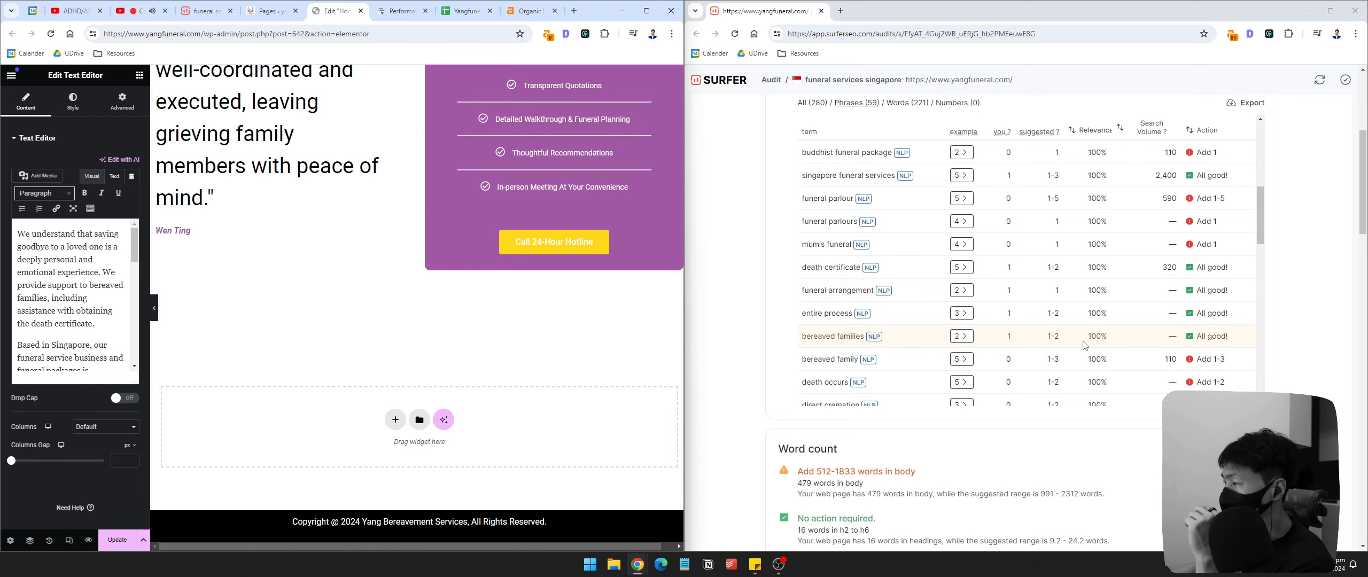
{"action": "scroll", "coordinate": [1085, 345], "scroll_direction": "up", "scroll_amount": 2}
{"action": "scroll", "coordinate": [1245, 217], "scroll_direction": "up", "scroll_amount": 5}
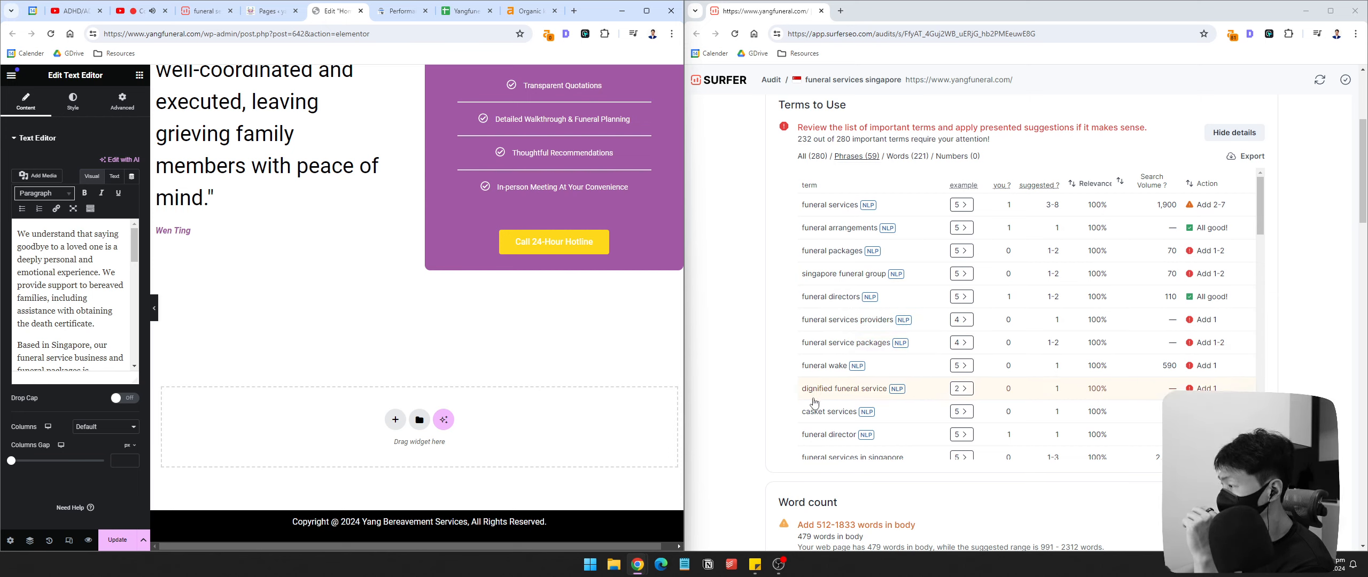
Step: Search the page for "digni" and delete "dignified and" before "respectful farewells" in the second Yang Bereavement Services paragraph
{"action": "left_click", "coordinate": [74, 274]}
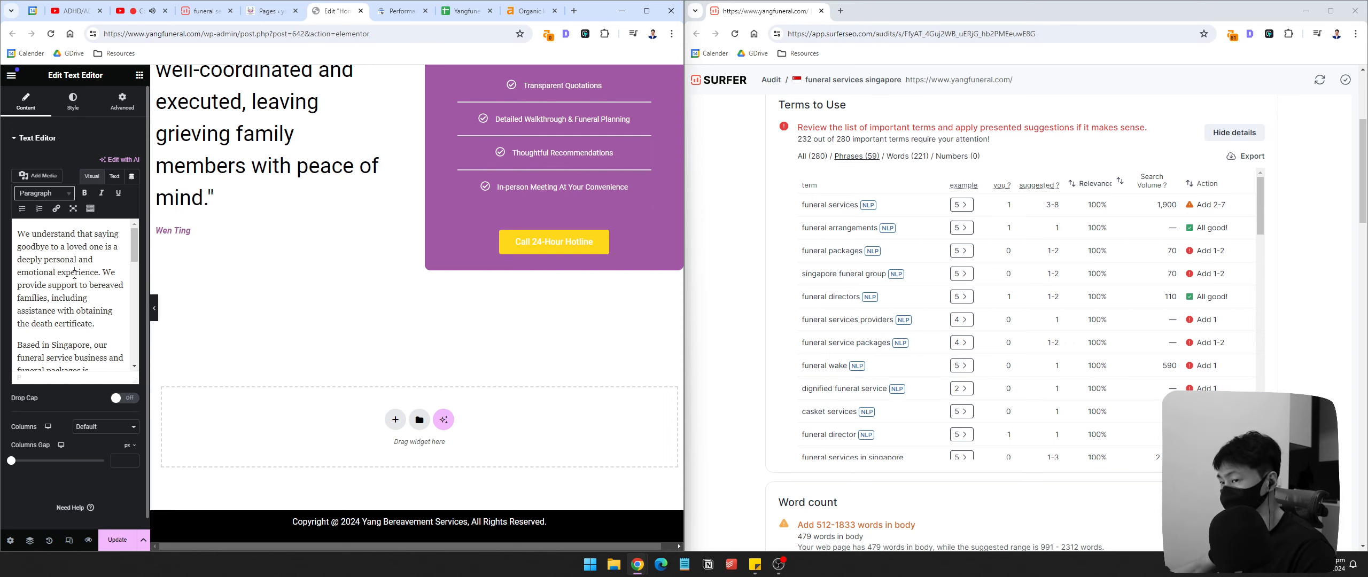
{"action": "key", "text": "ctrl+f"}
{"action": "type", "text": "digni"}
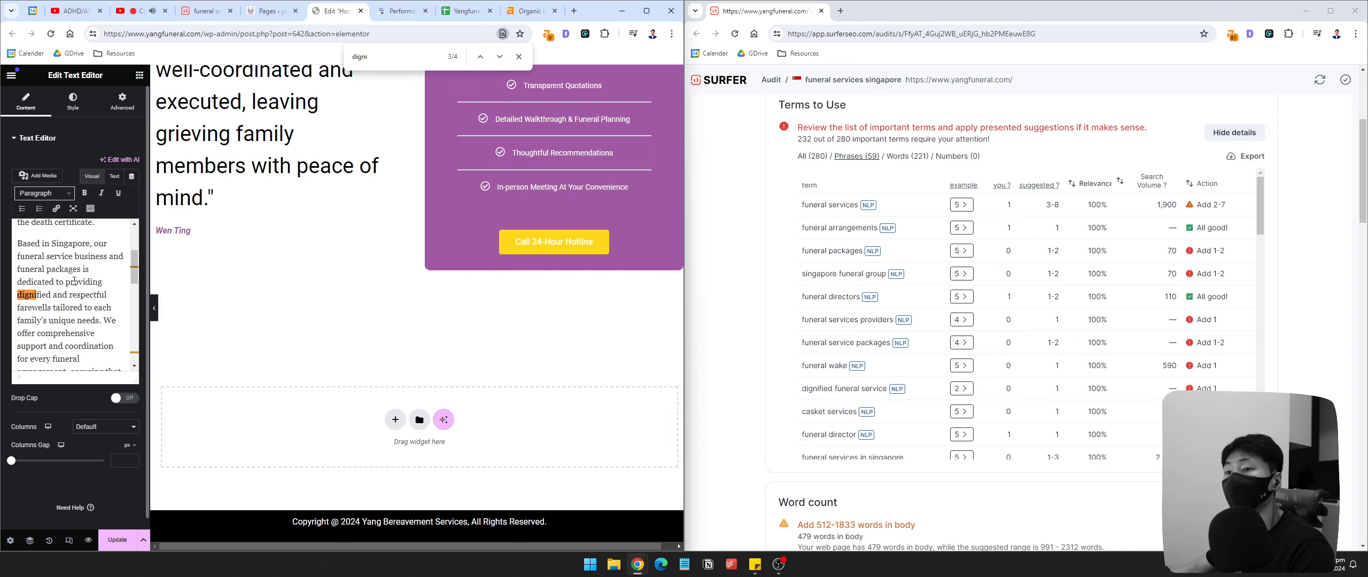
{"action": "scroll", "coordinate": [578, 306], "scroll_direction": "up", "scroll_amount": 7}
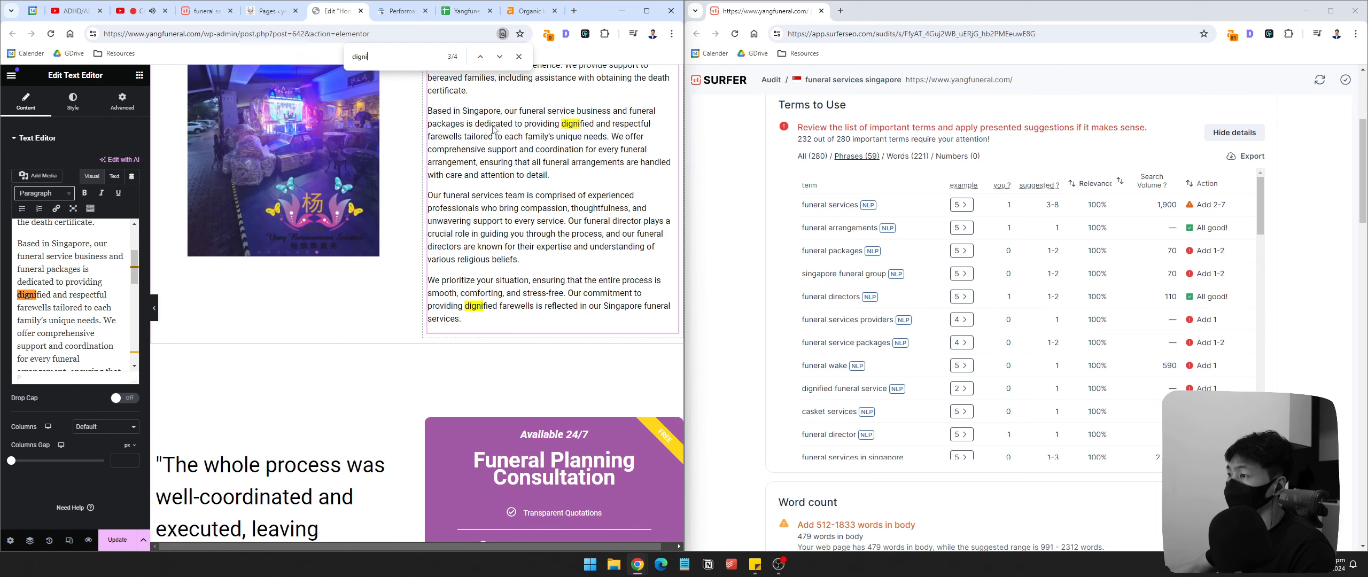
{"action": "key", "text": "Escape"}
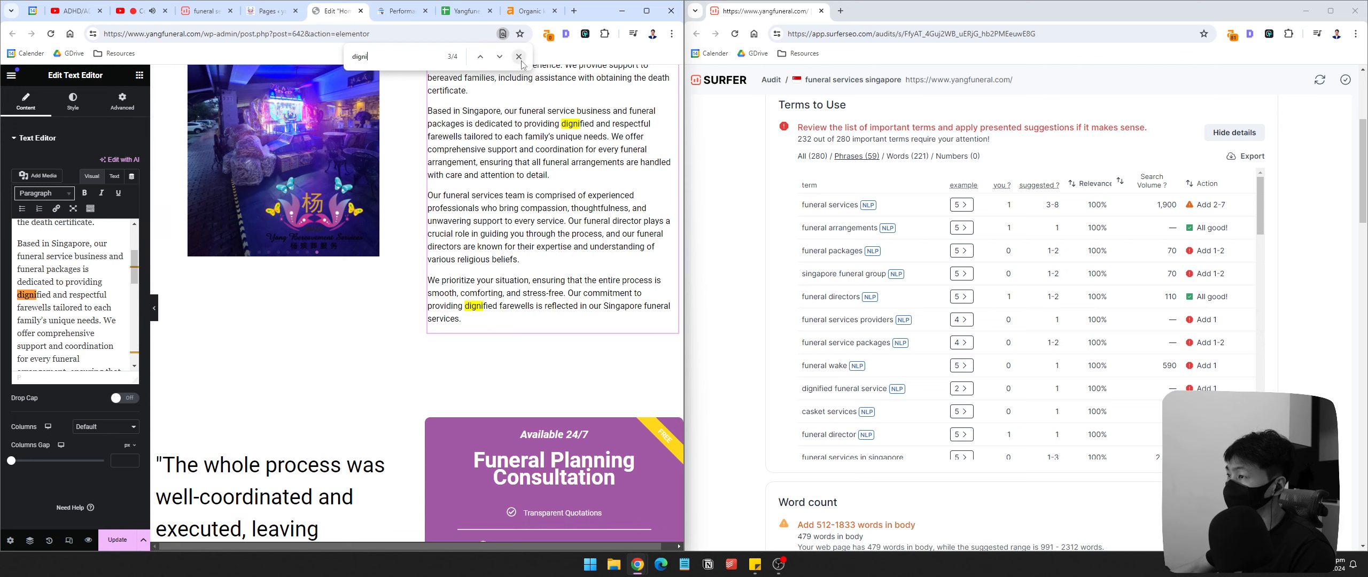
{"action": "left_click", "coordinate": [533, 137]}
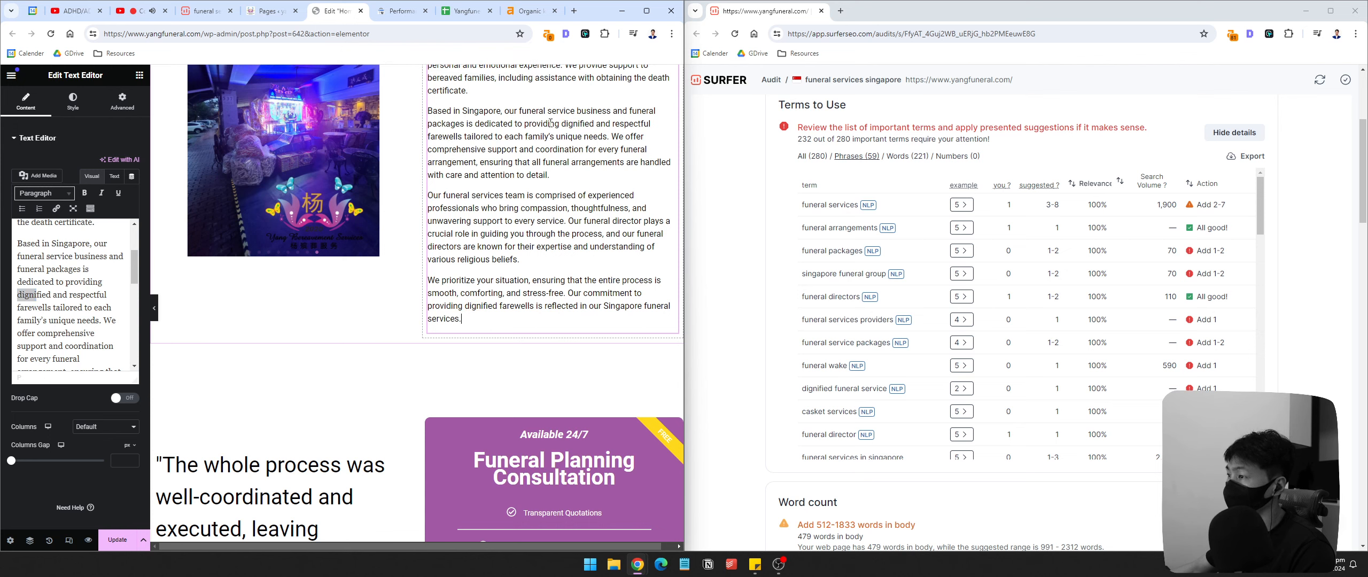
{"action": "double_click", "coordinate": [575, 123]}
{"action": "left_click", "coordinate": [595, 123]}
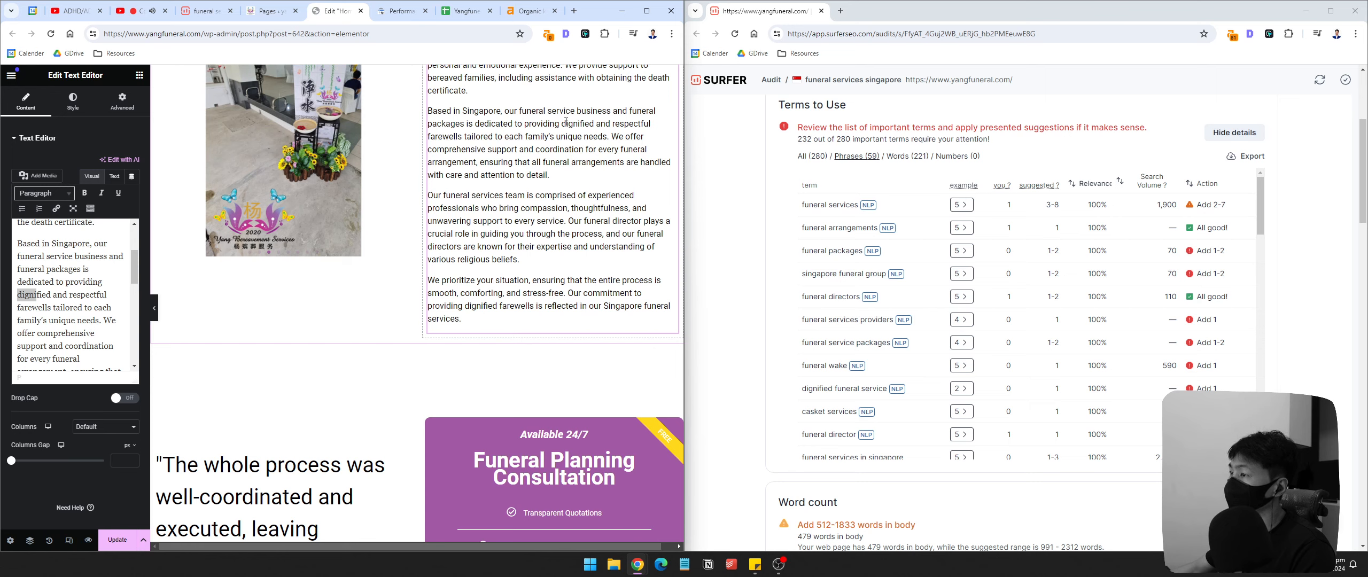
{"action": "left_click_drag", "start_coordinate": [567, 123], "coordinate": [612, 123]}
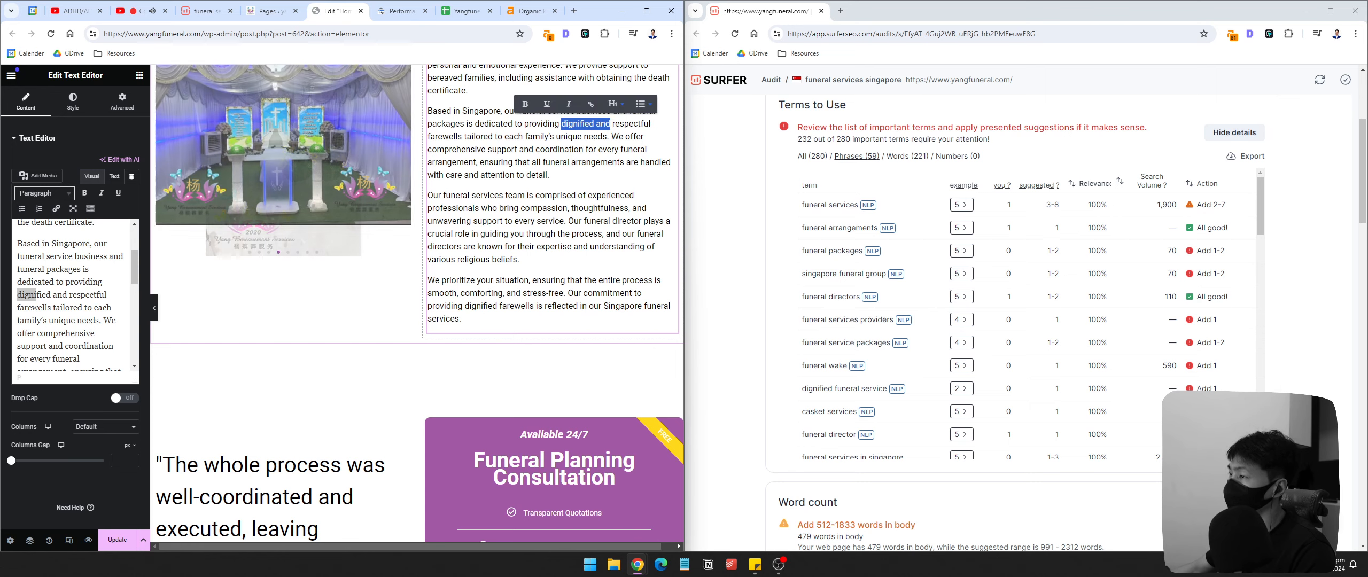
{"action": "key", "text": "BackSpace"}
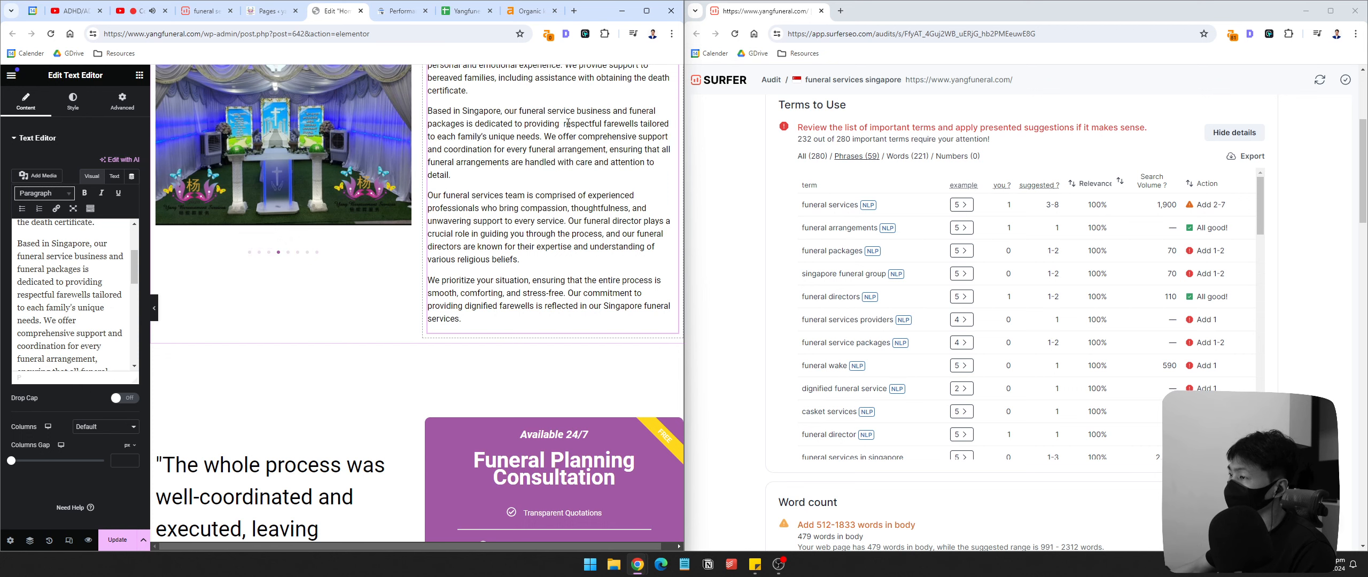
{"action": "key", "text": "BackSpace"}
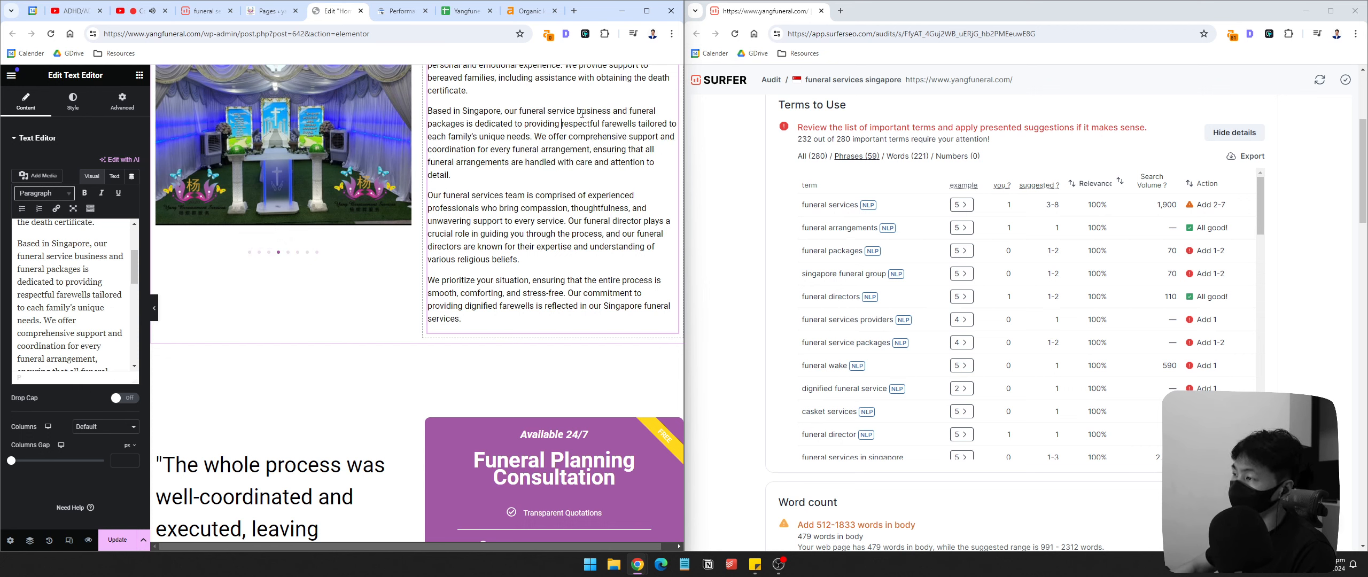
Step: Insert "and dinigied funeral service" after "respectful farewells" in the second Yang Bereavement Services paragraph
{"action": "left_click", "coordinate": [638, 122]}
{"action": "type", "text": "and di"}
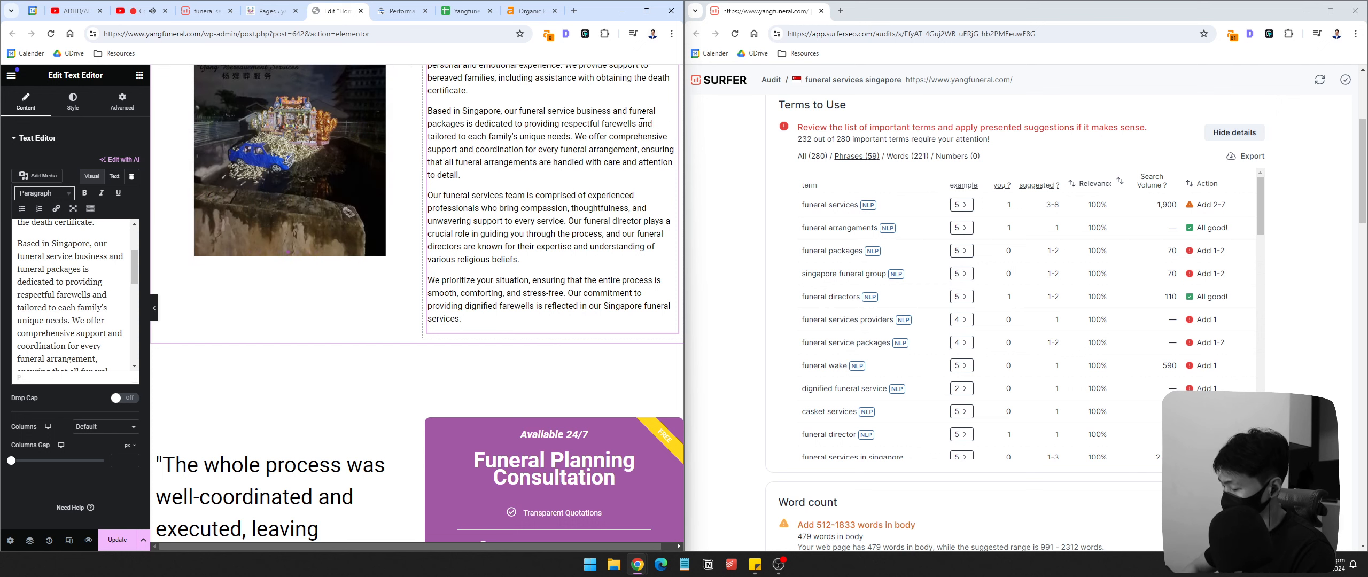
{"action": "type", "text": "nigi"}
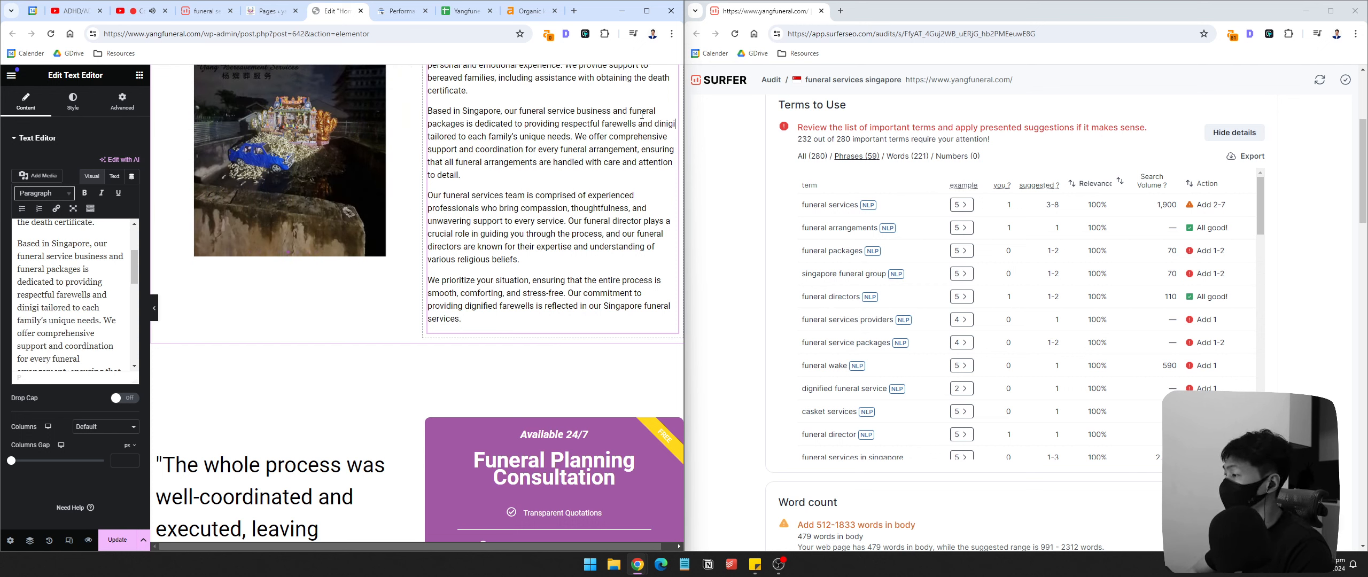
{"action": "type", "text": "ed funeral service tailored to each family’s unique needs. We"}
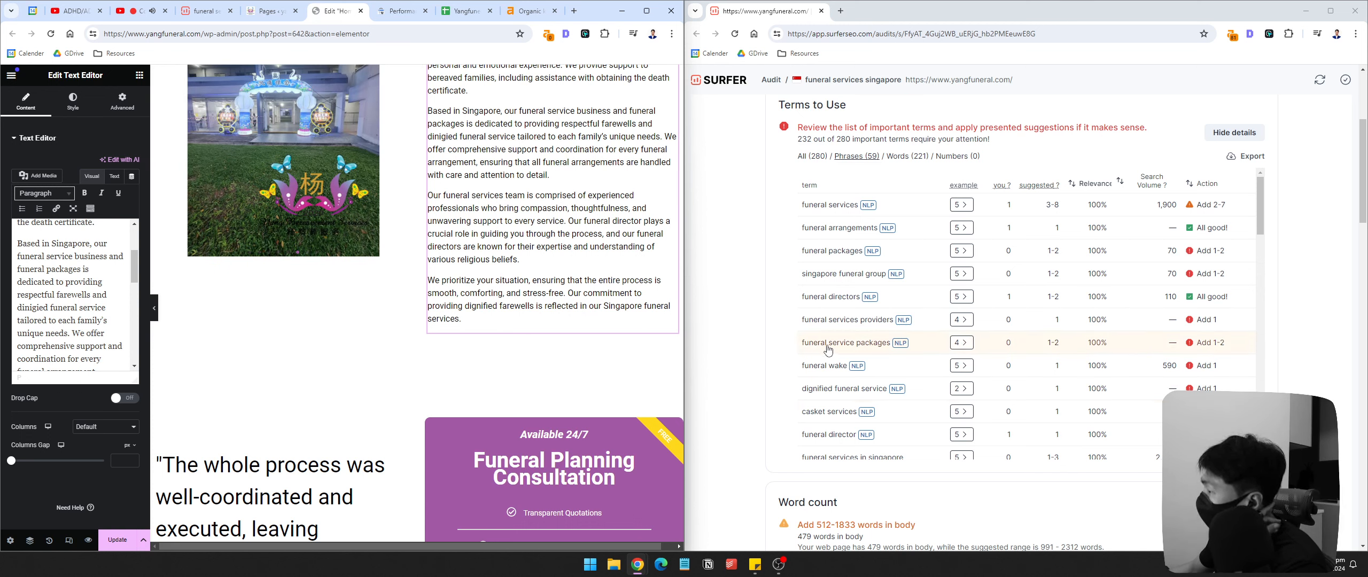
Step: Change the Buddhist Funeral price list item's title to "Buddhist Funeral Package" and check it with the editing panel hidden
{"action": "scroll", "coordinate": [938, 345], "scroll_direction": "down", "scroll_amount": 2}
{"action": "scroll", "coordinate": [939, 345], "scroll_direction": "down", "scroll_amount": 2}
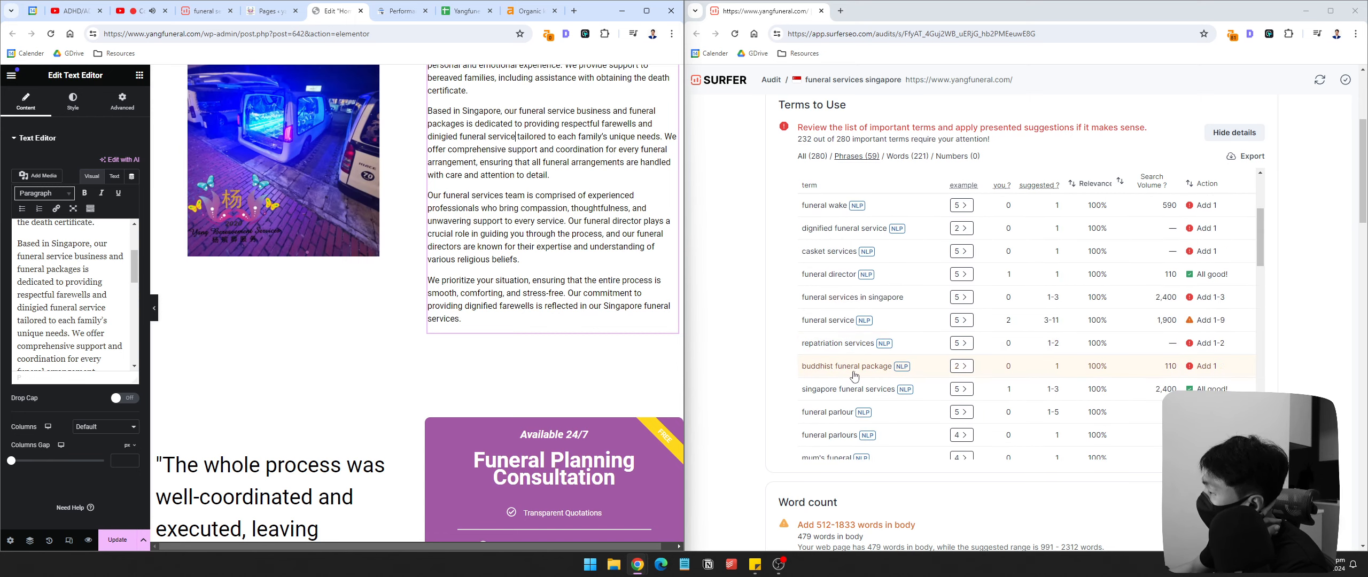
{"action": "scroll", "coordinate": [404, 402], "scroll_direction": "up", "scroll_amount": 10}
{"action": "scroll", "coordinate": [404, 402], "scroll_direction": "up", "scroll_amount": 4}
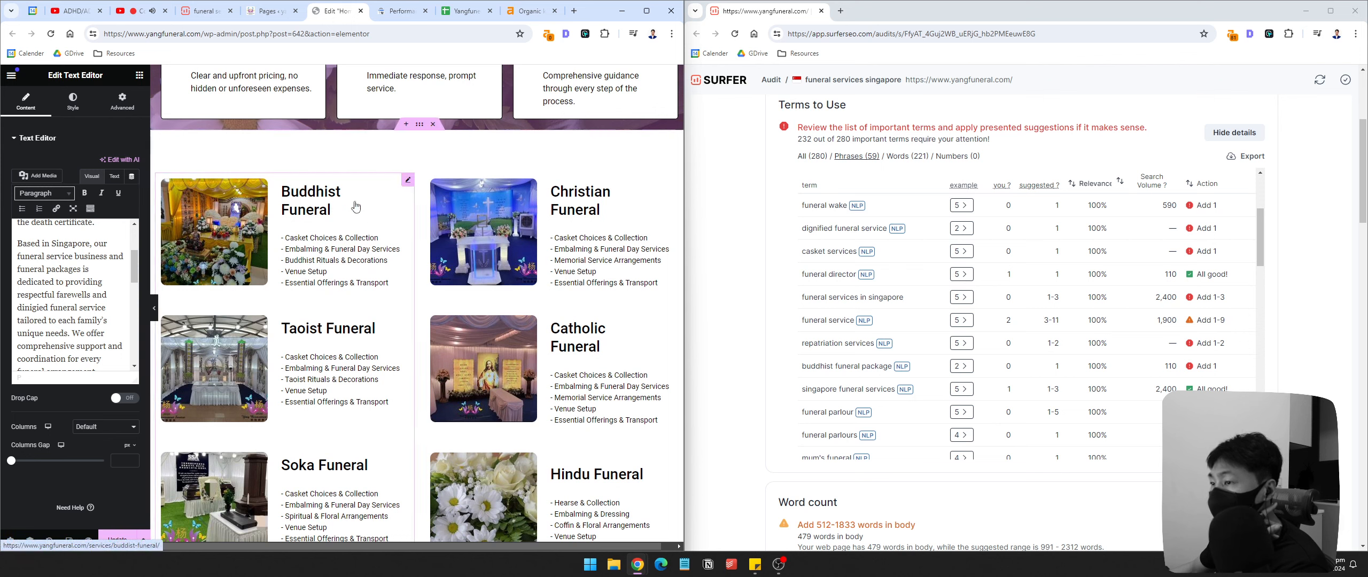
{"action": "left_click", "coordinate": [408, 182]}
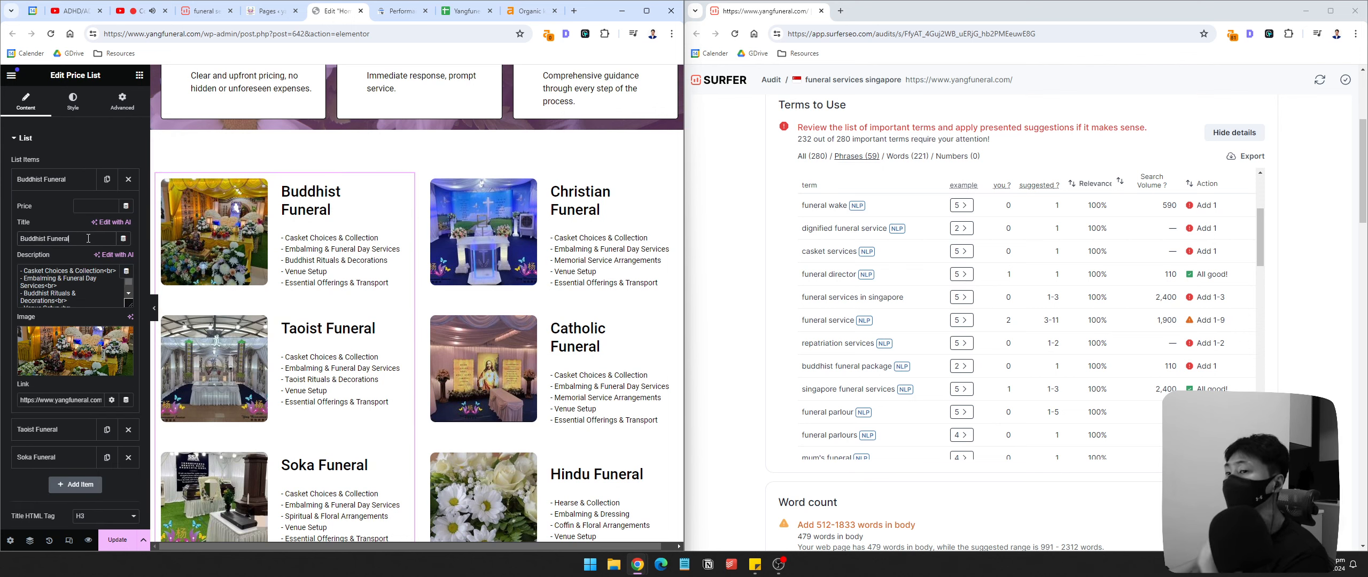
{"action": "left_click", "coordinate": [88, 238]}
{"action": "type", "text": "Package"}
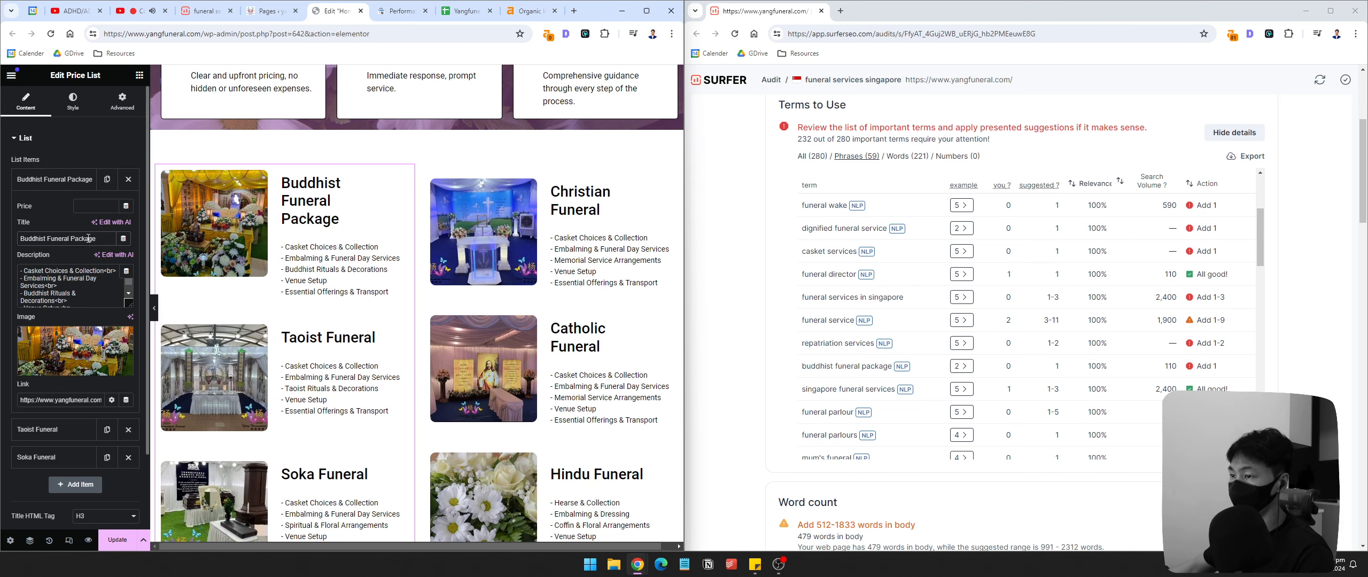
{"action": "left_click", "coordinate": [154, 307]}
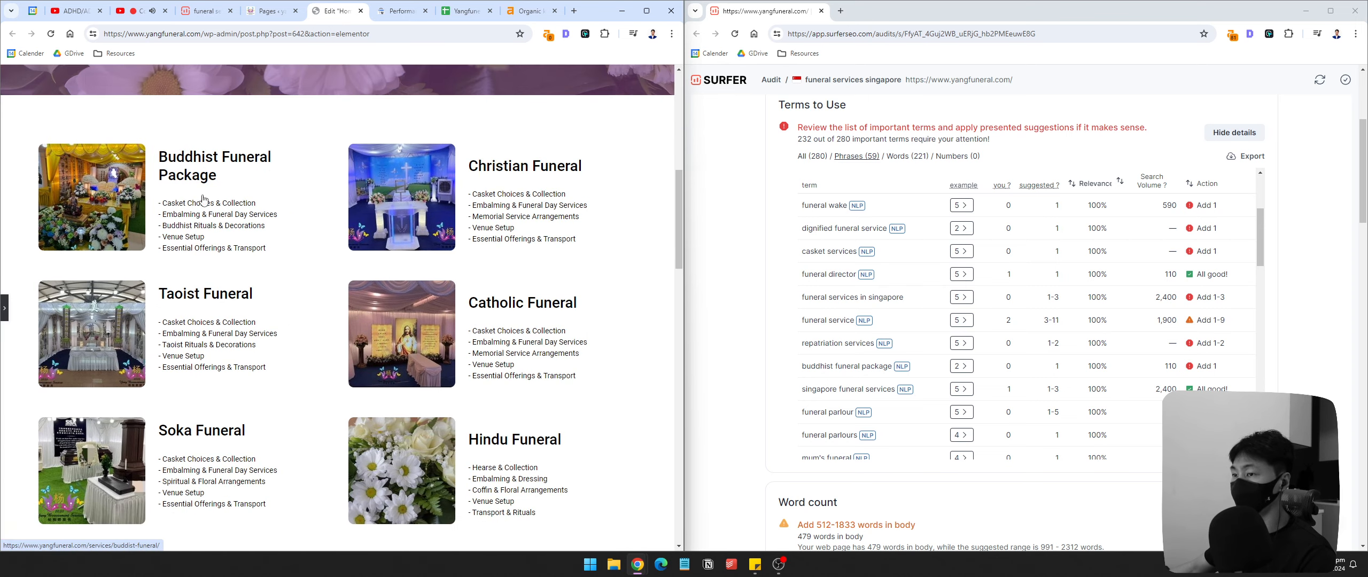
{"action": "left_click", "coordinate": [4, 308]}
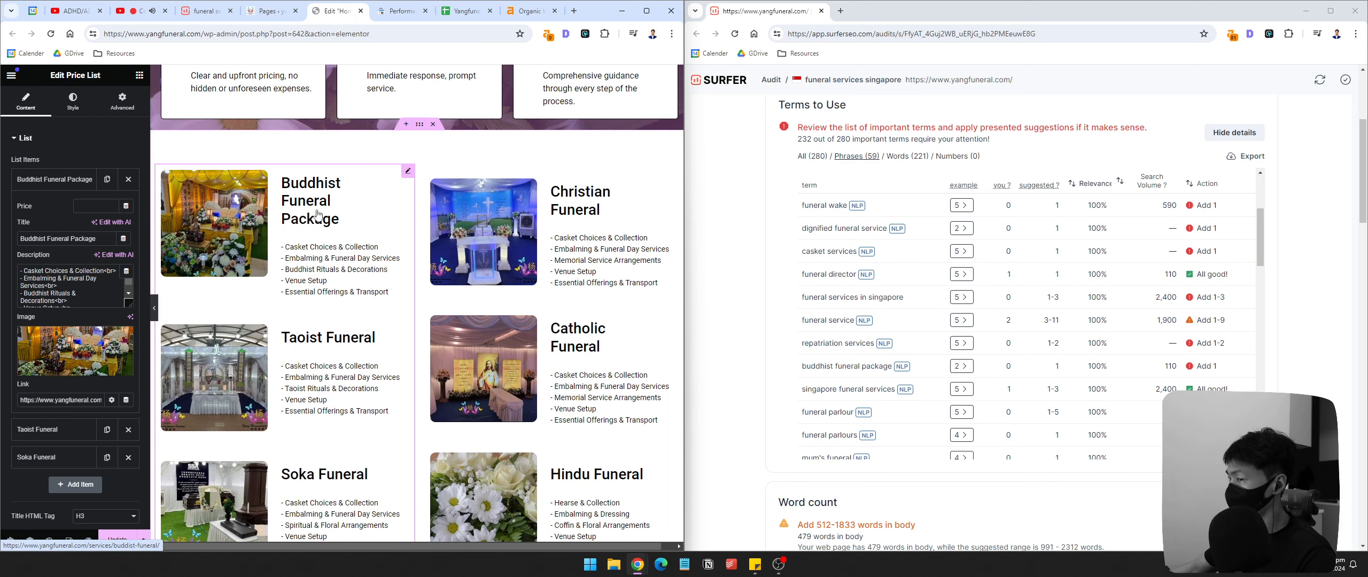
{"action": "scroll", "coordinate": [1036, 355], "scroll_direction": "down", "scroll_amount": 2}
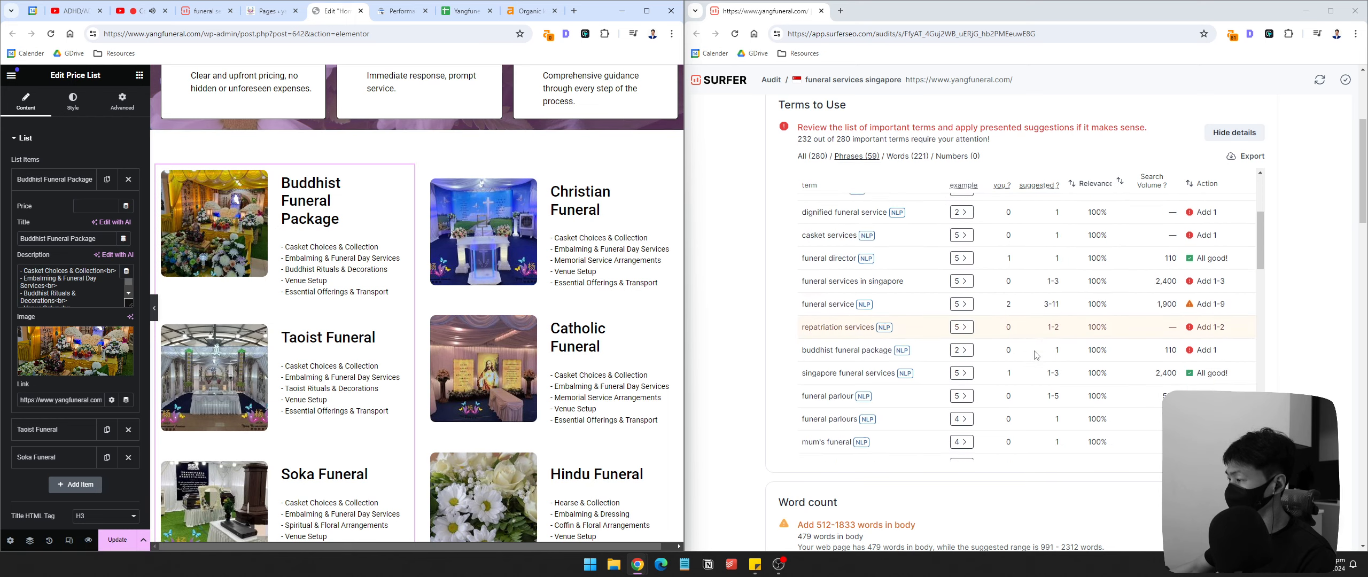
Step: Remove "Package" from the Buddhist Funeral price list item's title
{"action": "scroll", "coordinate": [1036, 355], "scroll_direction": "up", "scroll_amount": 2}
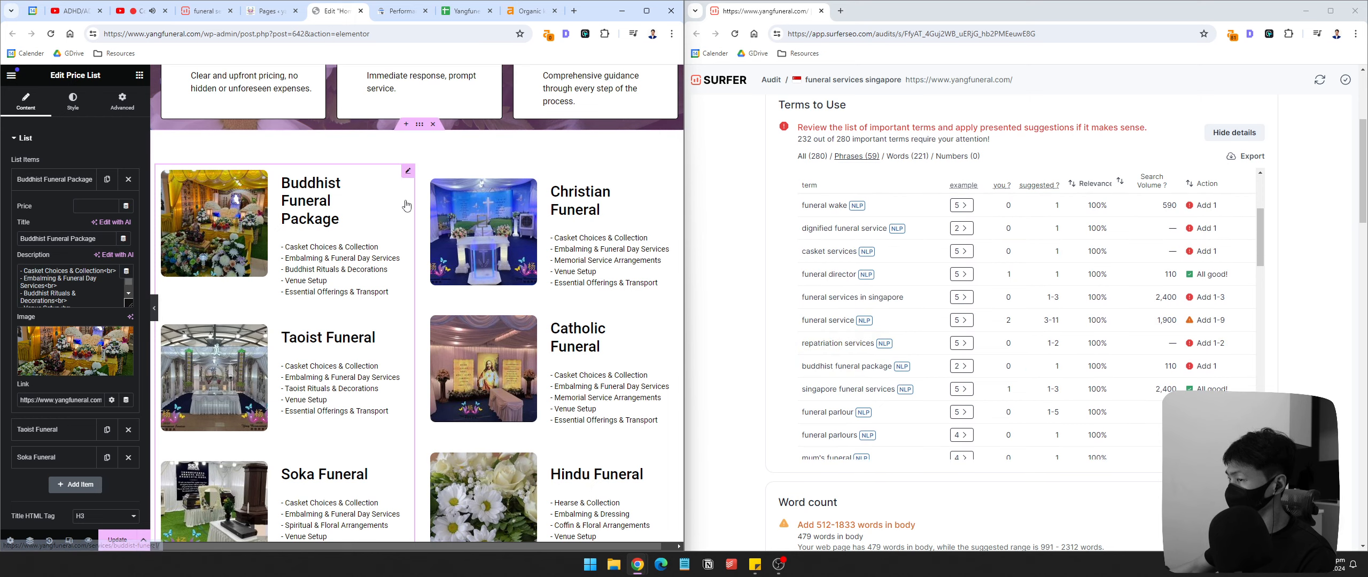
{"action": "double_click", "coordinate": [83, 238]}
{"action": "key", "text": "BackSpace"}
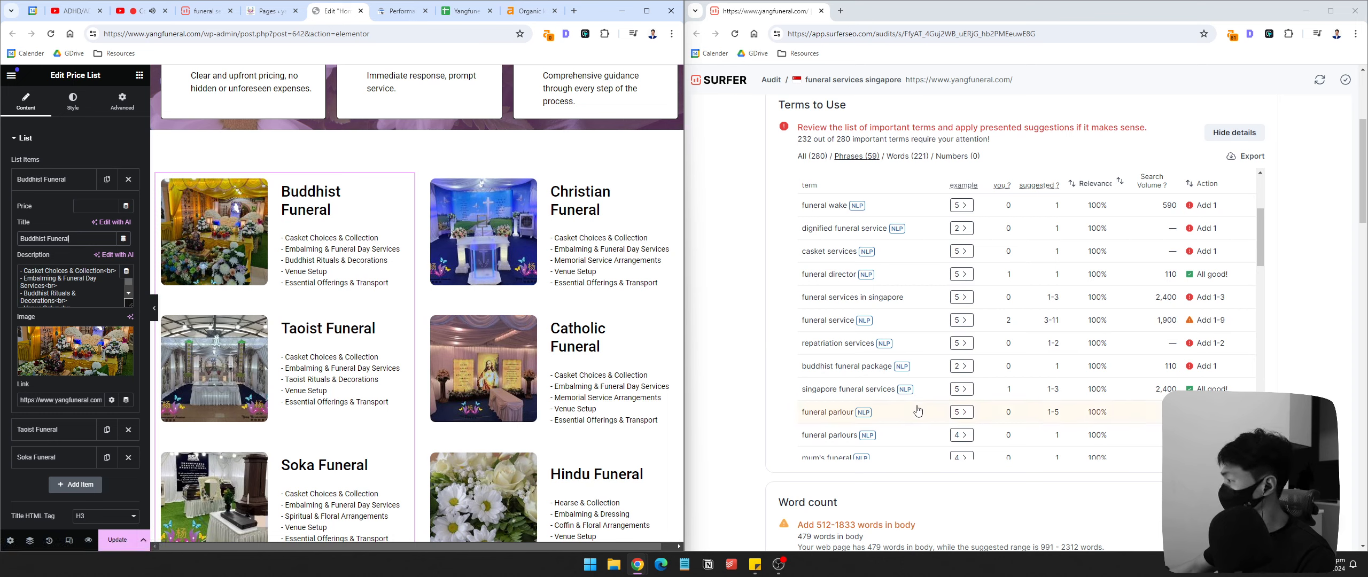
Step: Replace "We provide" with "Our funeral parlour provides" in the first paragraph of the Yang Bereavement Services text
{"action": "scroll", "coordinate": [920, 356], "scroll_direction": "down", "scroll_amount": 1}
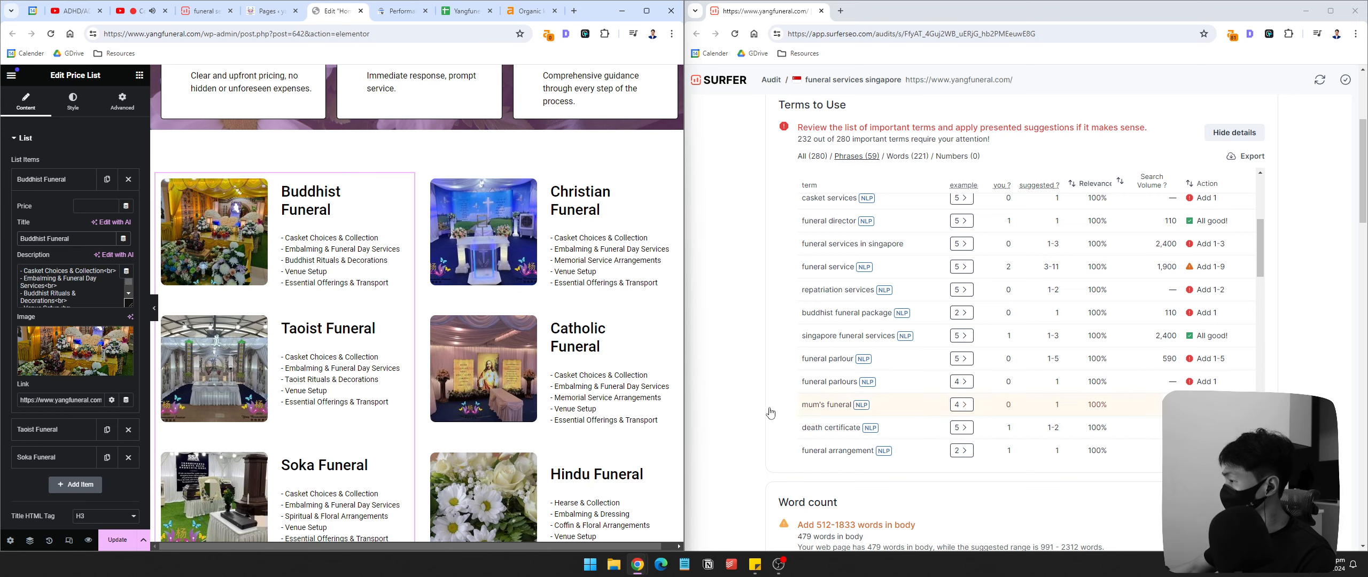
{"action": "scroll", "coordinate": [622, 401], "scroll_direction": "down", "scroll_amount": 20}
{"action": "scroll", "coordinate": [644, 398], "scroll_direction": "up", "scroll_amount": 5}
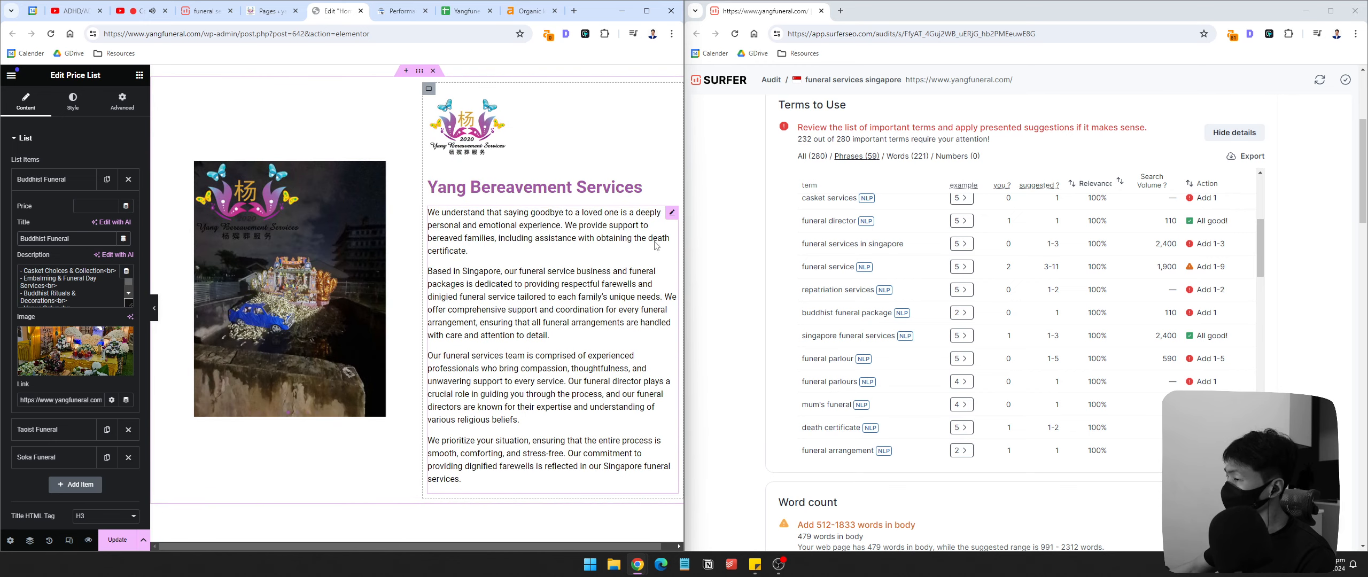
{"action": "left_click", "coordinate": [673, 213]}
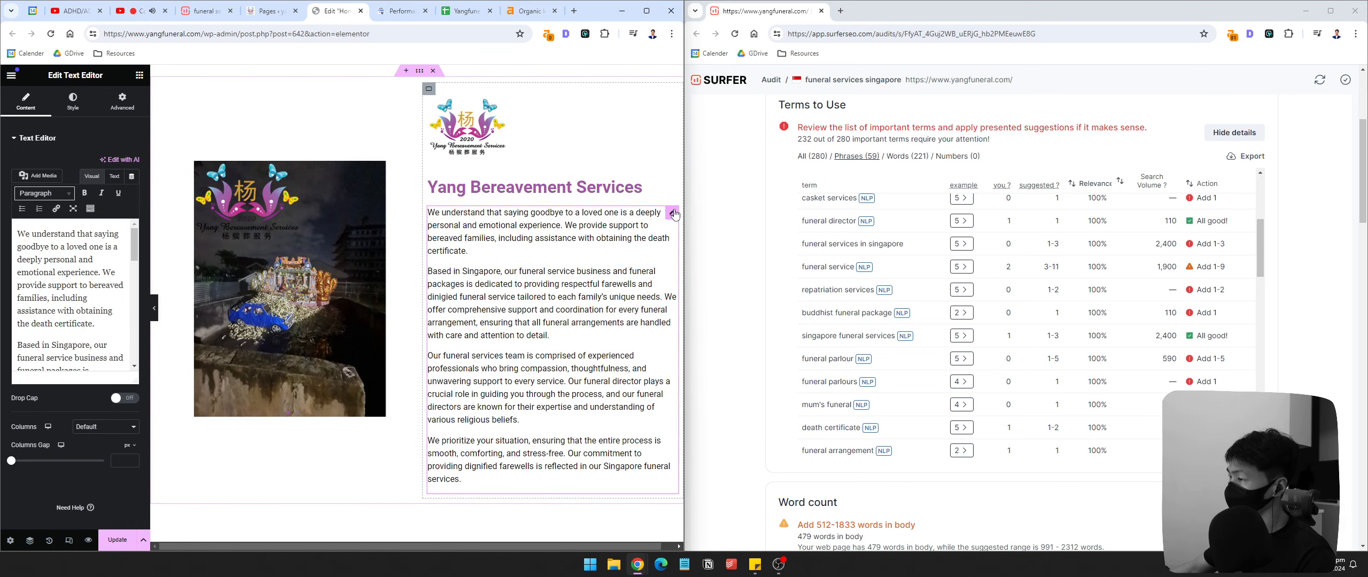
{"action": "double_click", "coordinate": [575, 225]}
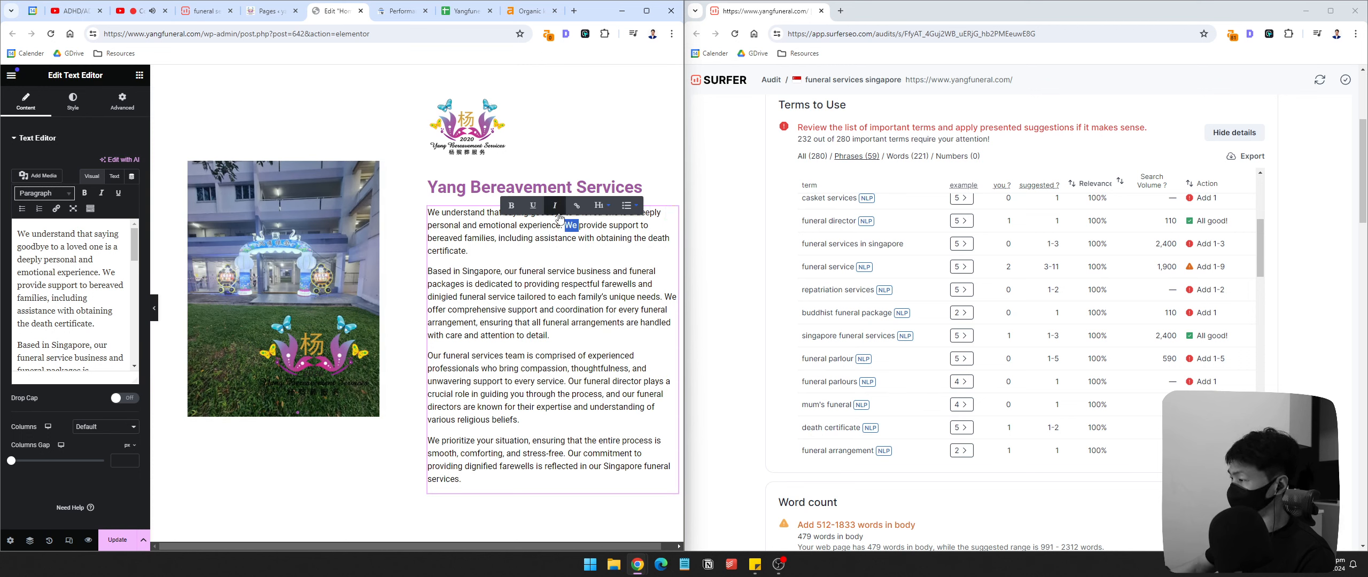
{"action": "type", "text": "Our funeral"}
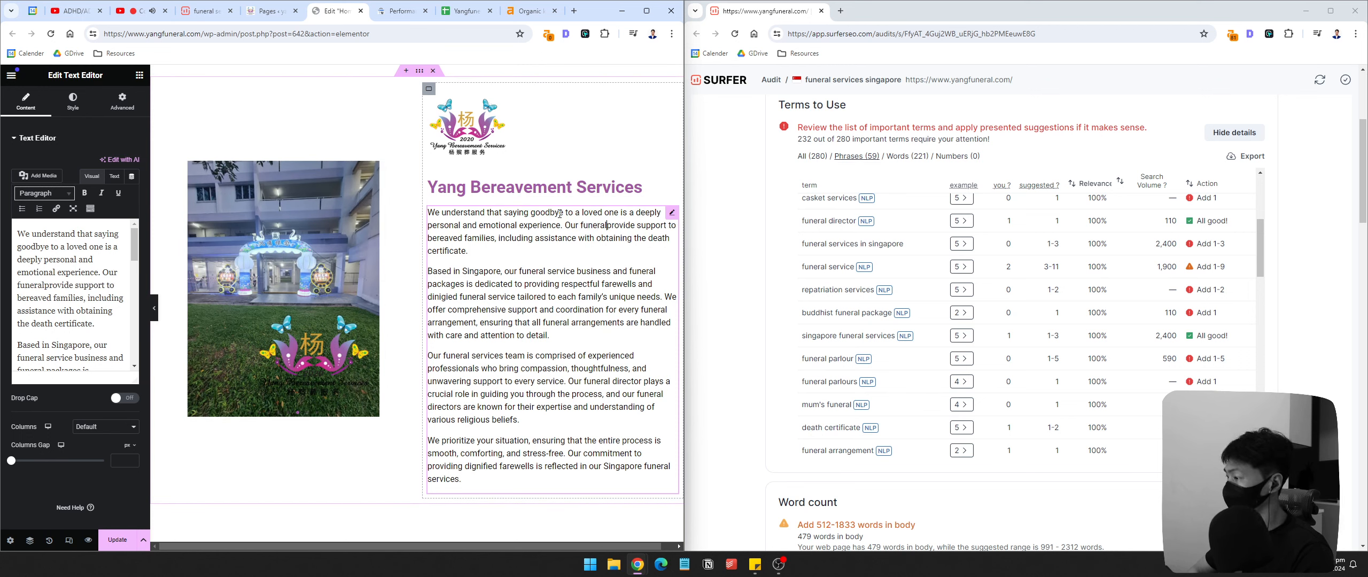
{"action": "type", "text": " parlour"}
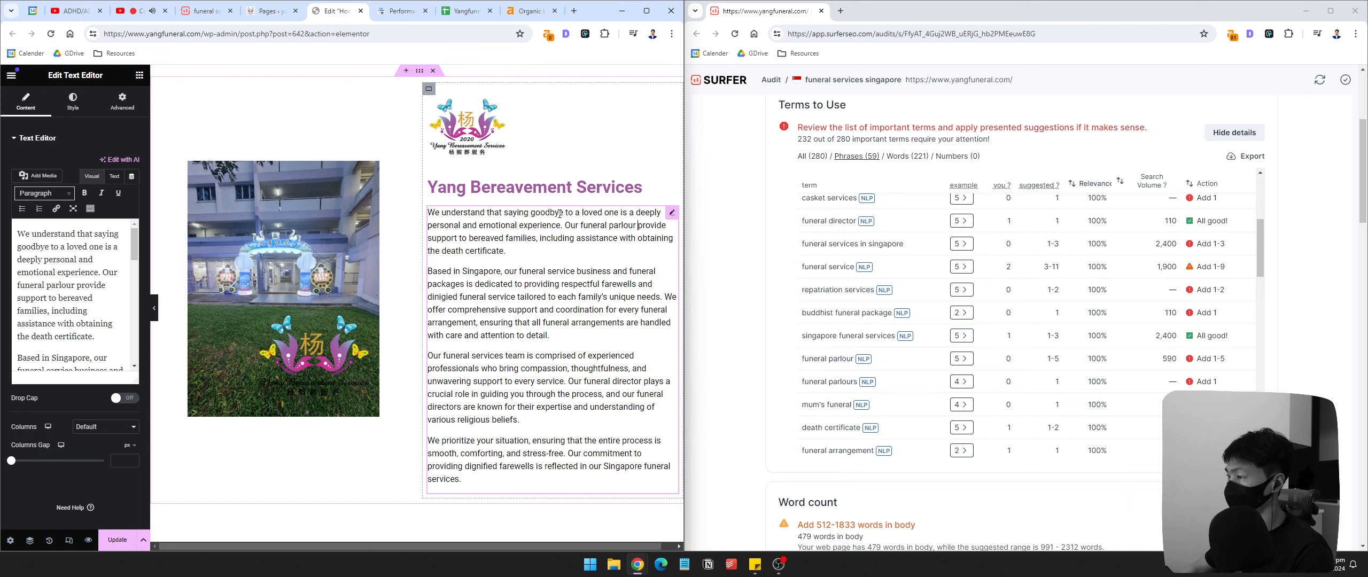
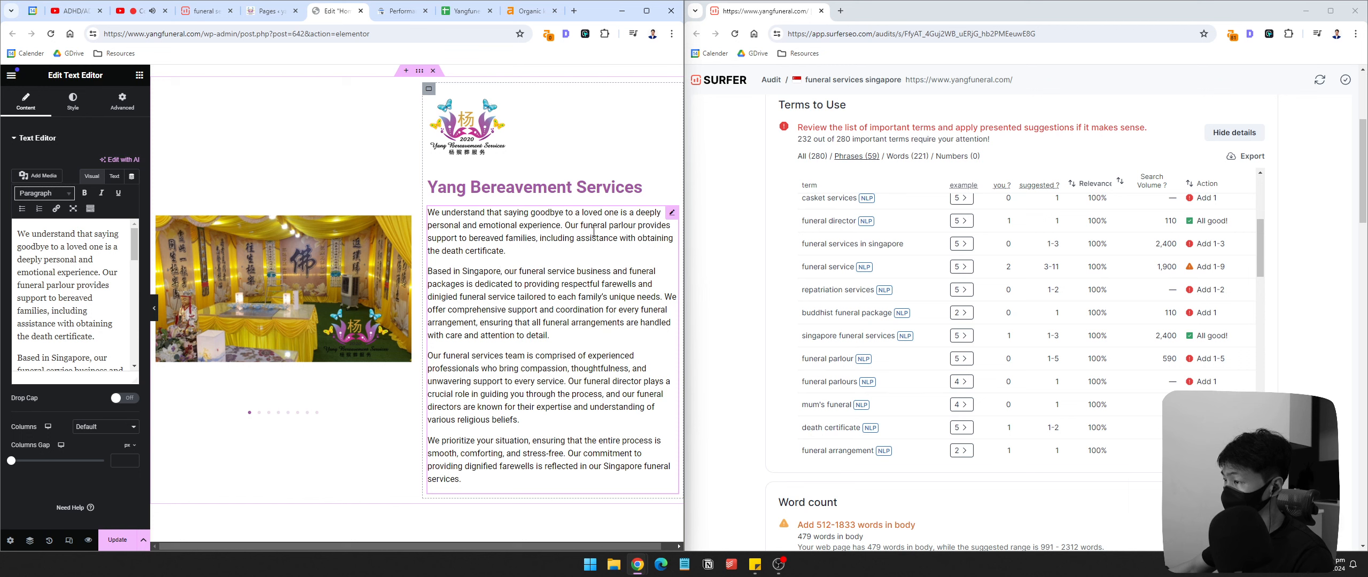
Step: Insert "funeral service" between "entire" and "process" in the last Yang Bereavement Services paragraph
{"action": "double_click", "coordinate": [433, 441]}
{"action": "left_click", "coordinate": [569, 442]}
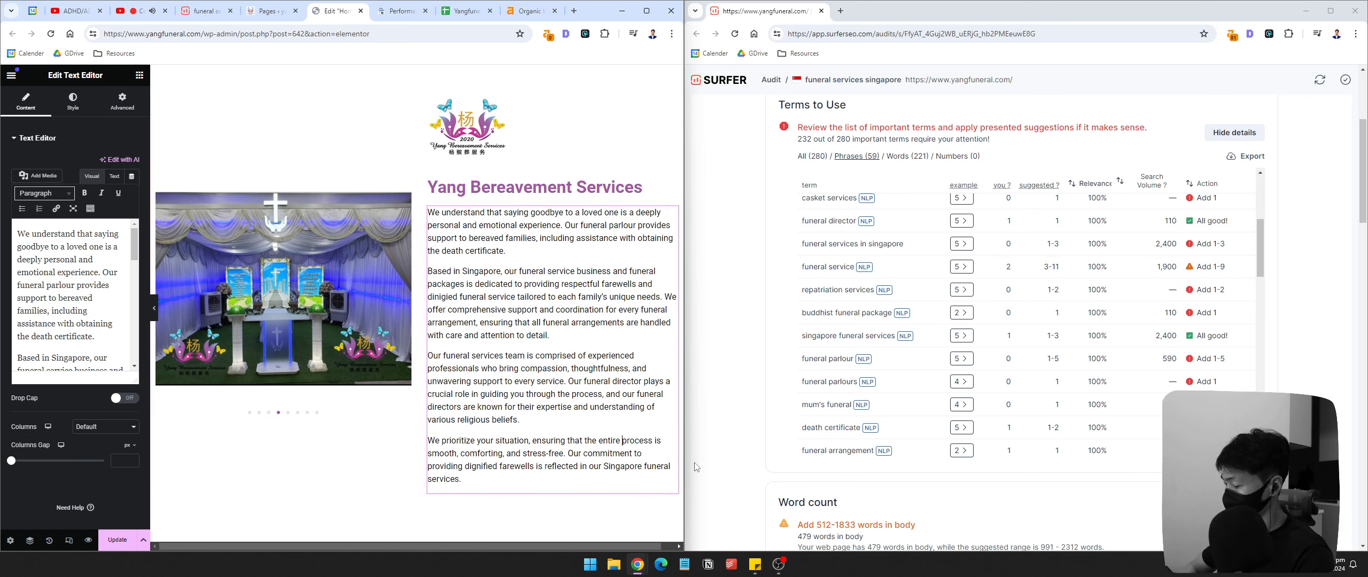
{"action": "type", "text": "funeral service"}
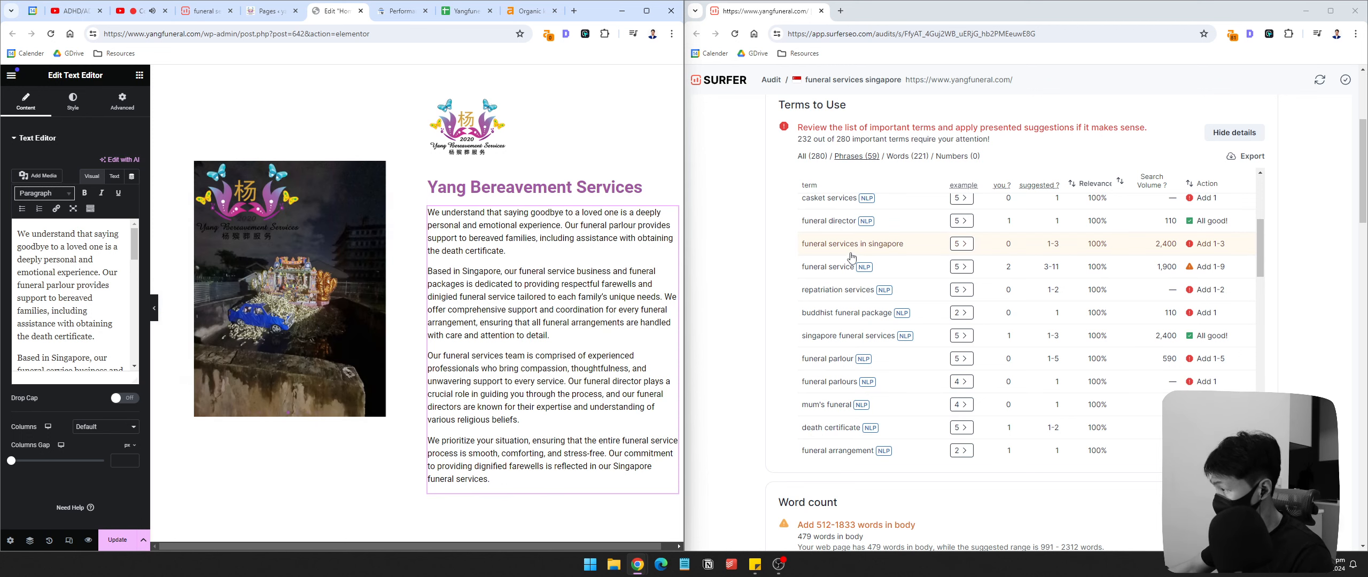
Step: Compare the Yang Bereavement Services text with the audit's suggested phrases and save the home page
{"action": "scroll", "coordinate": [903, 249], "scroll_direction": "up", "scroll_amount": 1}
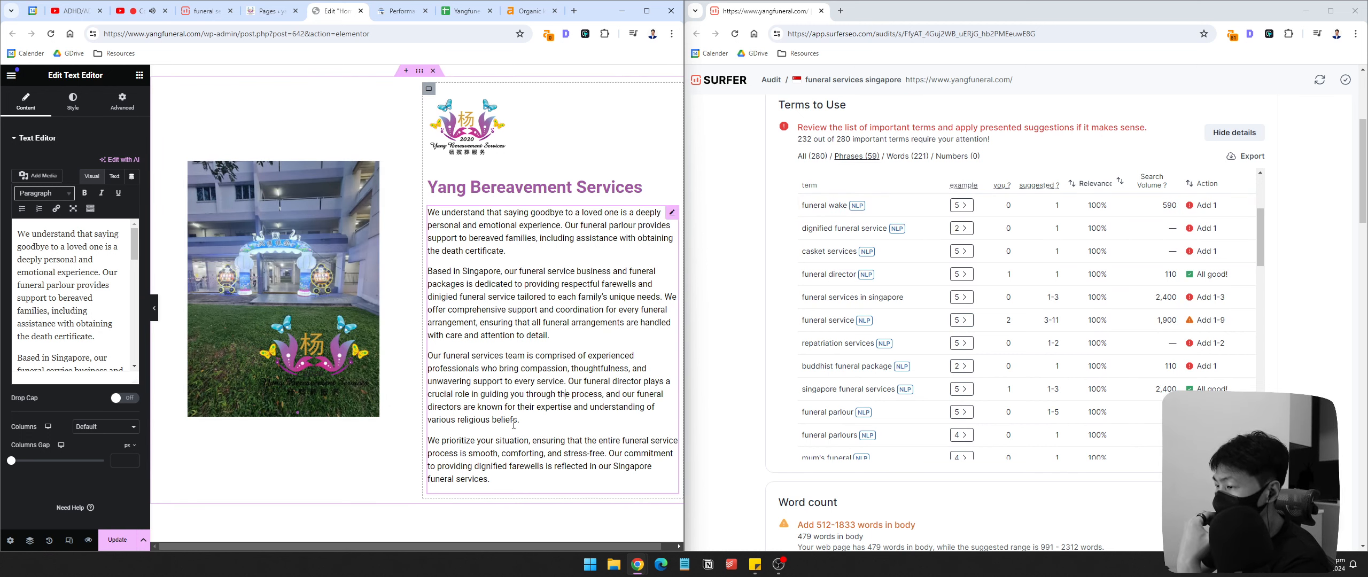
{"action": "scroll", "coordinate": [513, 424], "scroll_direction": "down", "scroll_amount": 9}
{"action": "scroll", "coordinate": [594, 398], "scroll_direction": "up", "scroll_amount": 10}
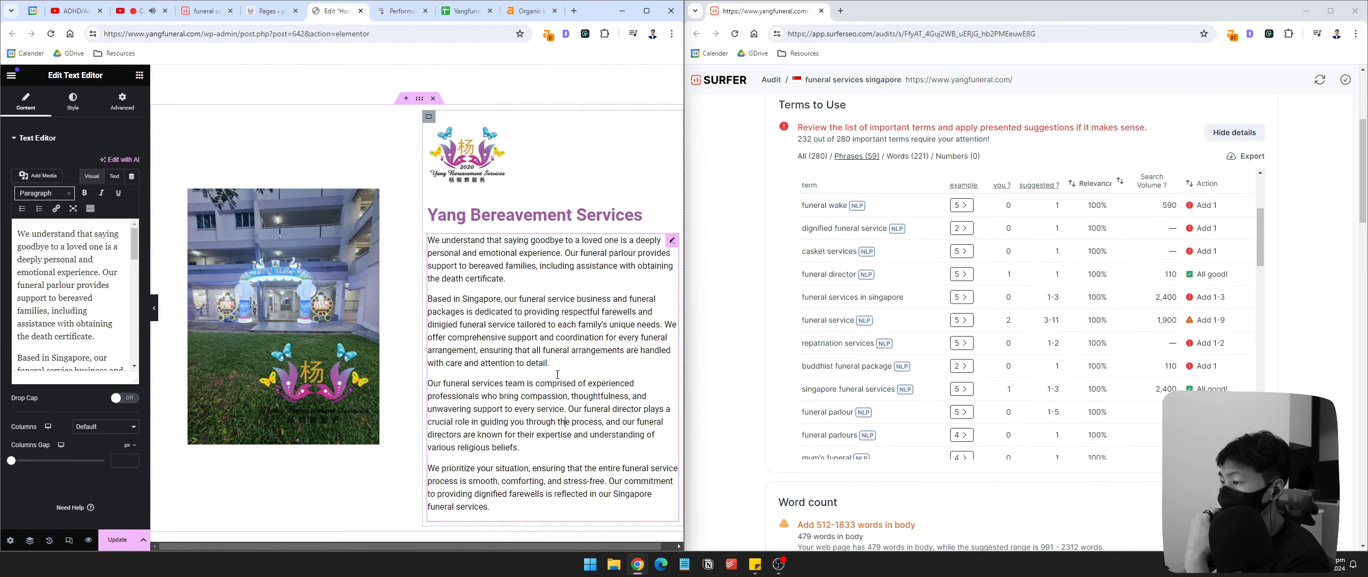
{"action": "scroll", "coordinate": [557, 374], "scroll_direction": "down", "scroll_amount": 1}
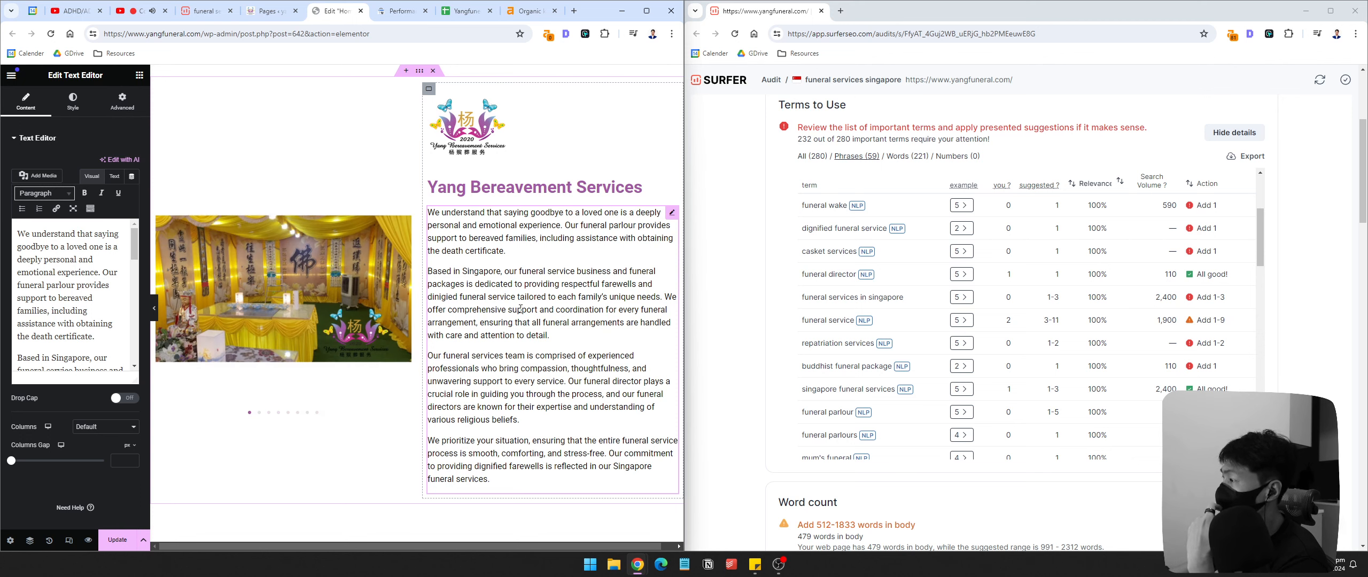
{"action": "scroll", "coordinate": [908, 240], "scroll_direction": "up", "scroll_amount": 1}
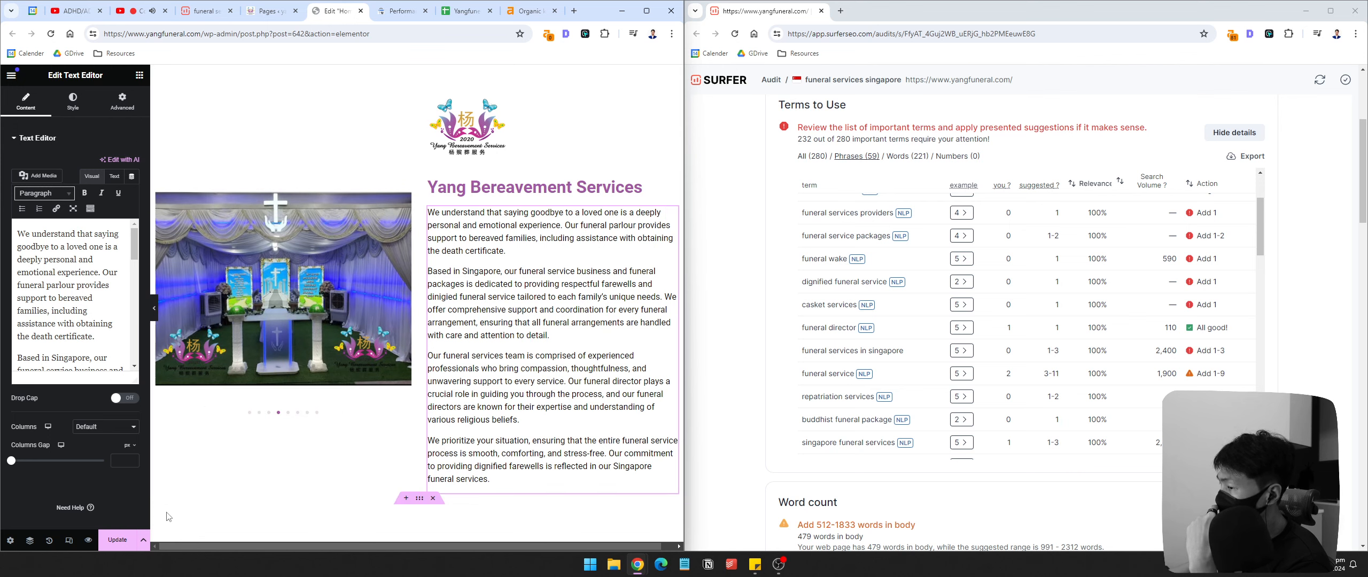
{"action": "key", "text": "ctrl+s"}
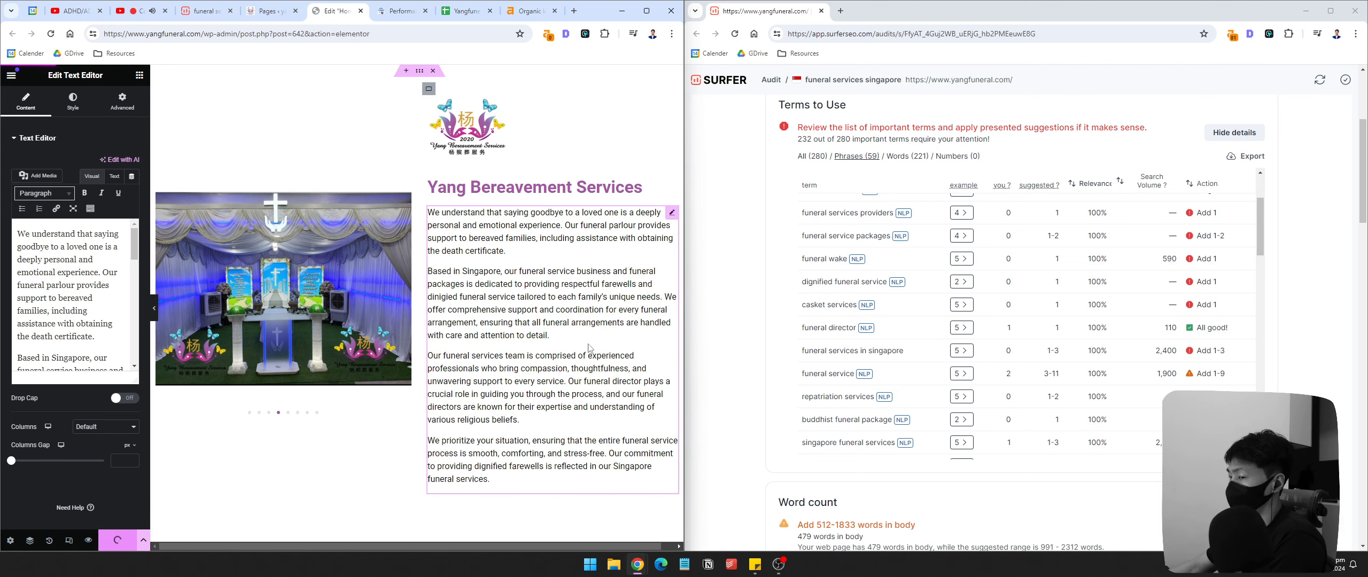
Step: Collapse the audit's Content Score details and refresh the audit for the updated home page
{"action": "scroll", "coordinate": [597, 373], "scroll_direction": "down", "scroll_amount": 10}
{"action": "scroll", "coordinate": [599, 373], "scroll_direction": "up", "scroll_amount": 9}
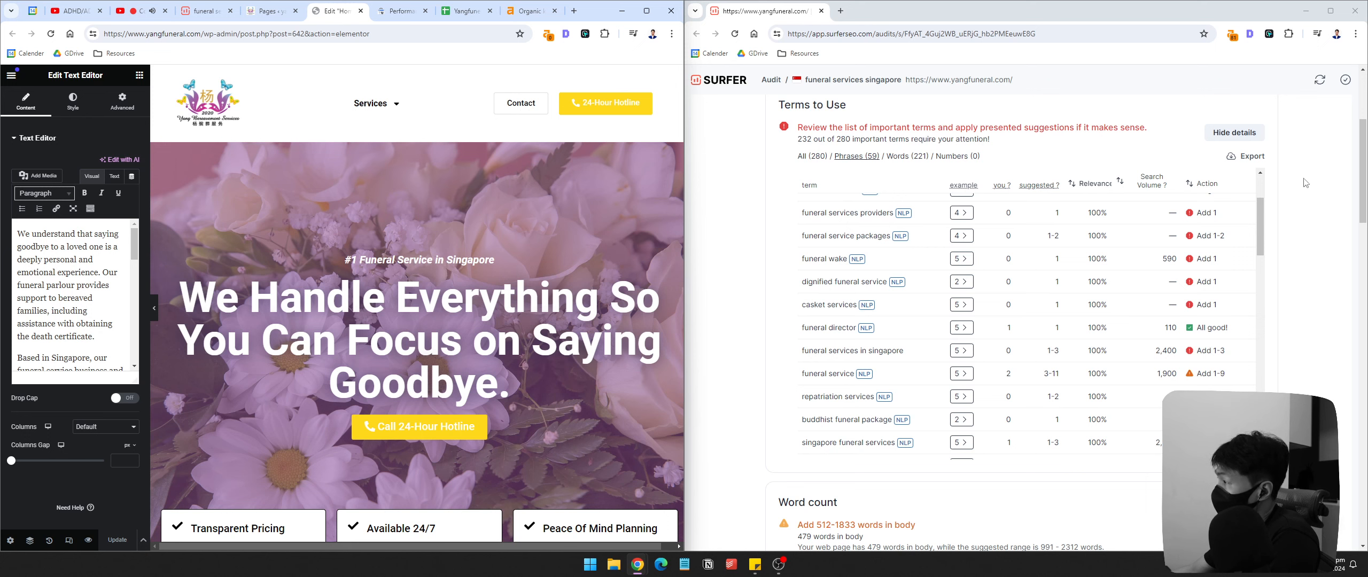
{"action": "scroll", "coordinate": [1127, 160], "scroll_direction": "up", "scroll_amount": 8}
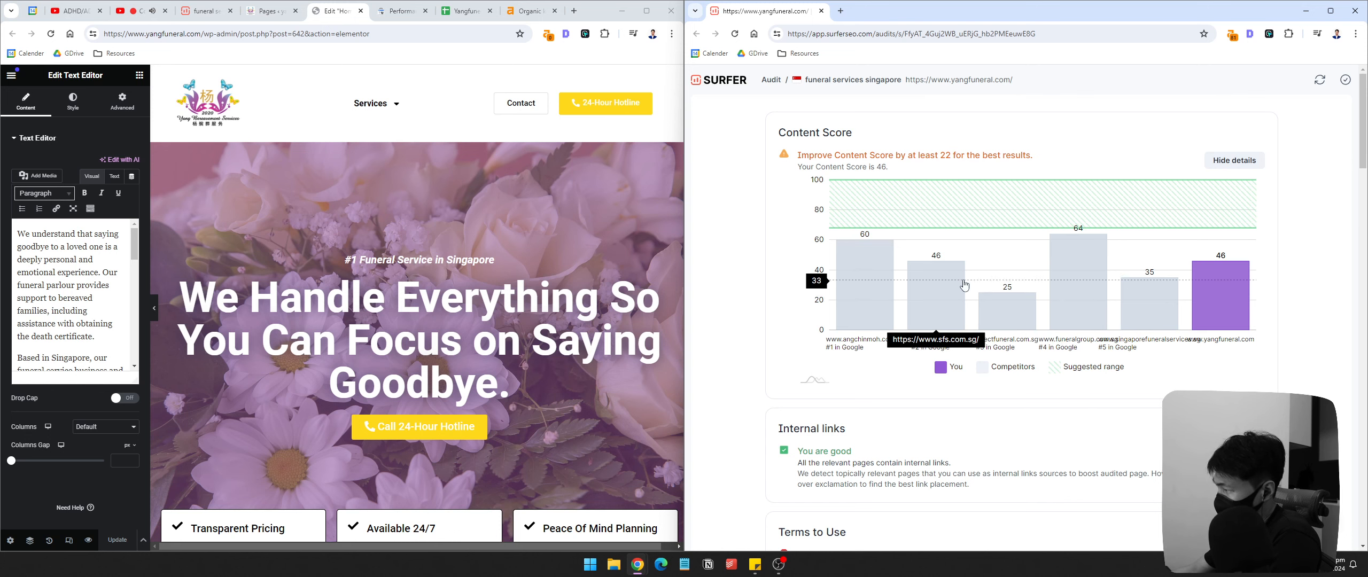
{"action": "left_click", "coordinate": [1234, 160]}
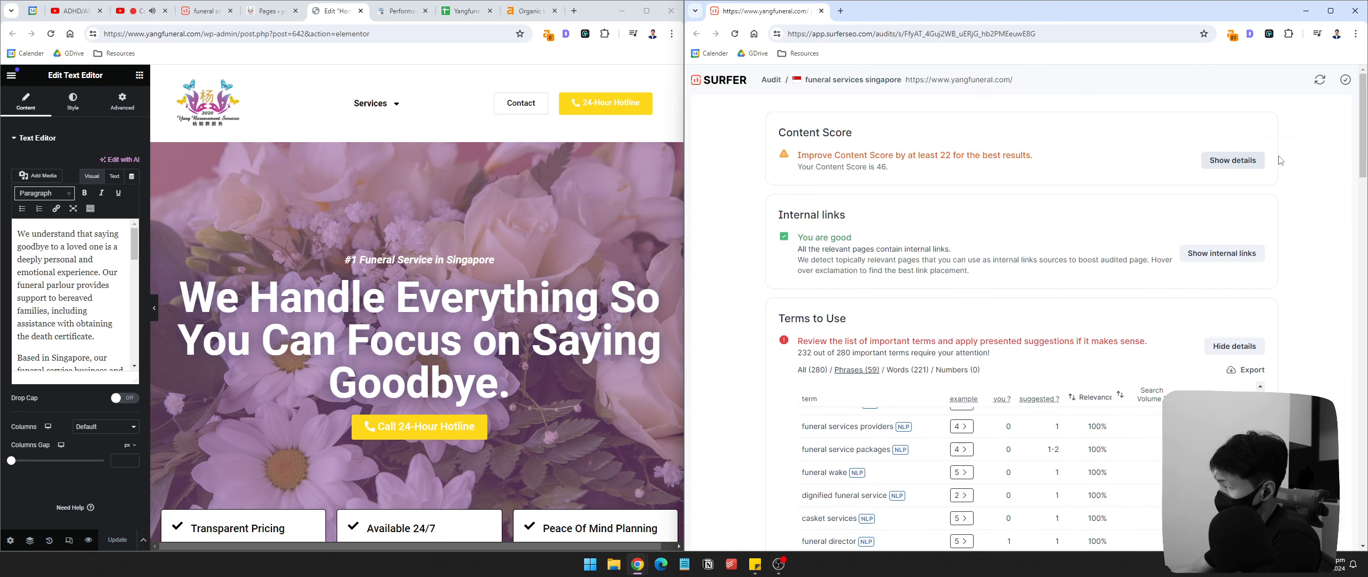
{"action": "left_click", "coordinate": [1319, 82]}
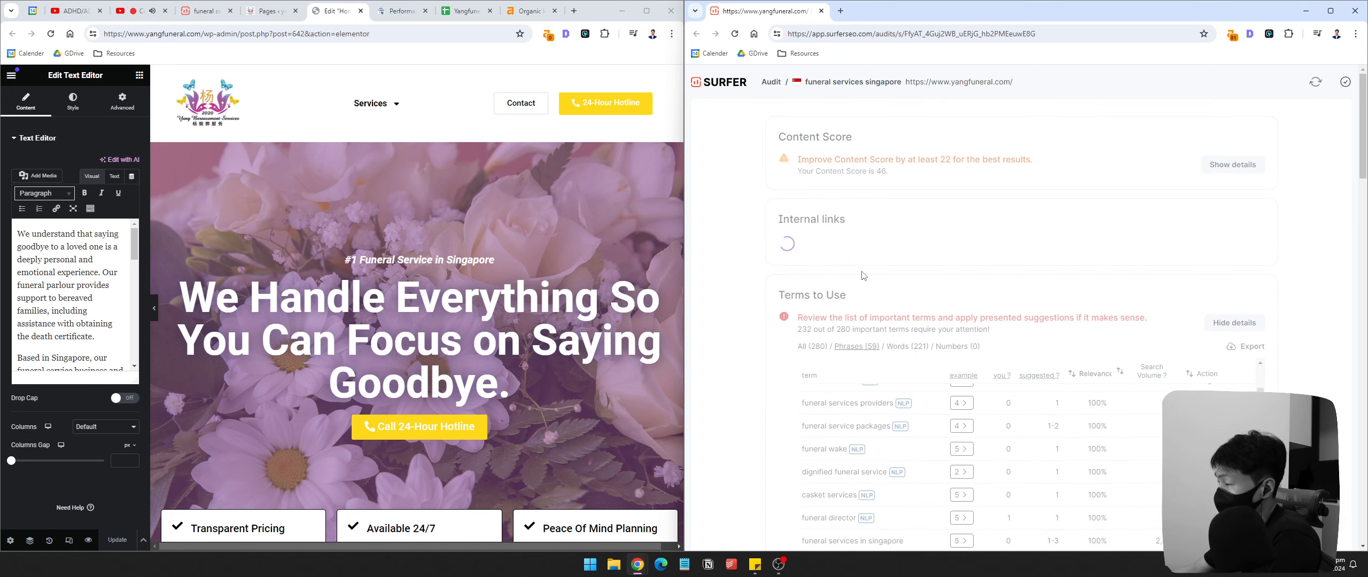
Step: Switch to OBS, hide the Camera Frame 1 source, show it again and minimize OBS
{"action": "left_click", "coordinate": [779, 574]}
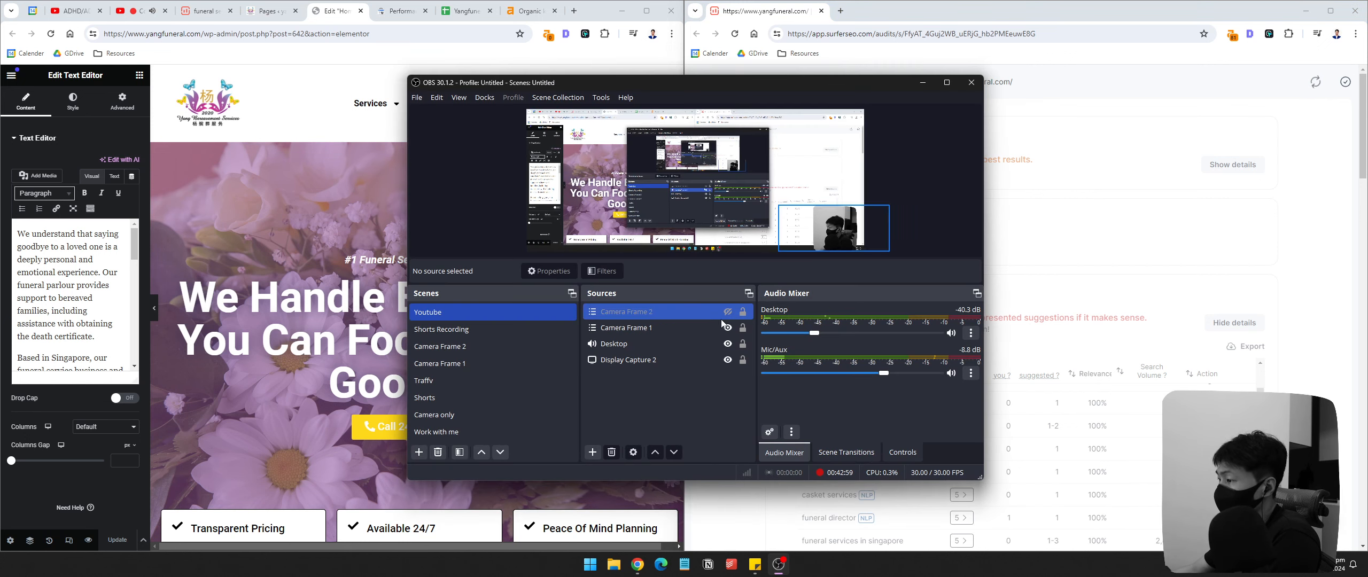
{"action": "left_click", "coordinate": [728, 327]}
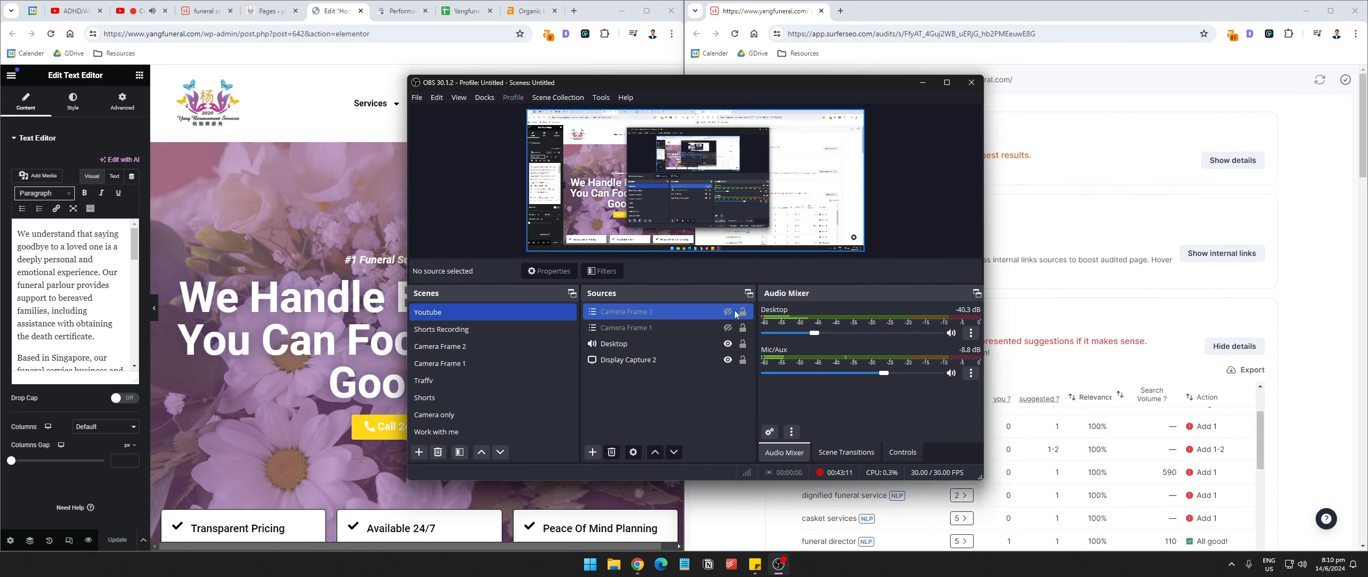
{"action": "left_click", "coordinate": [741, 332]}
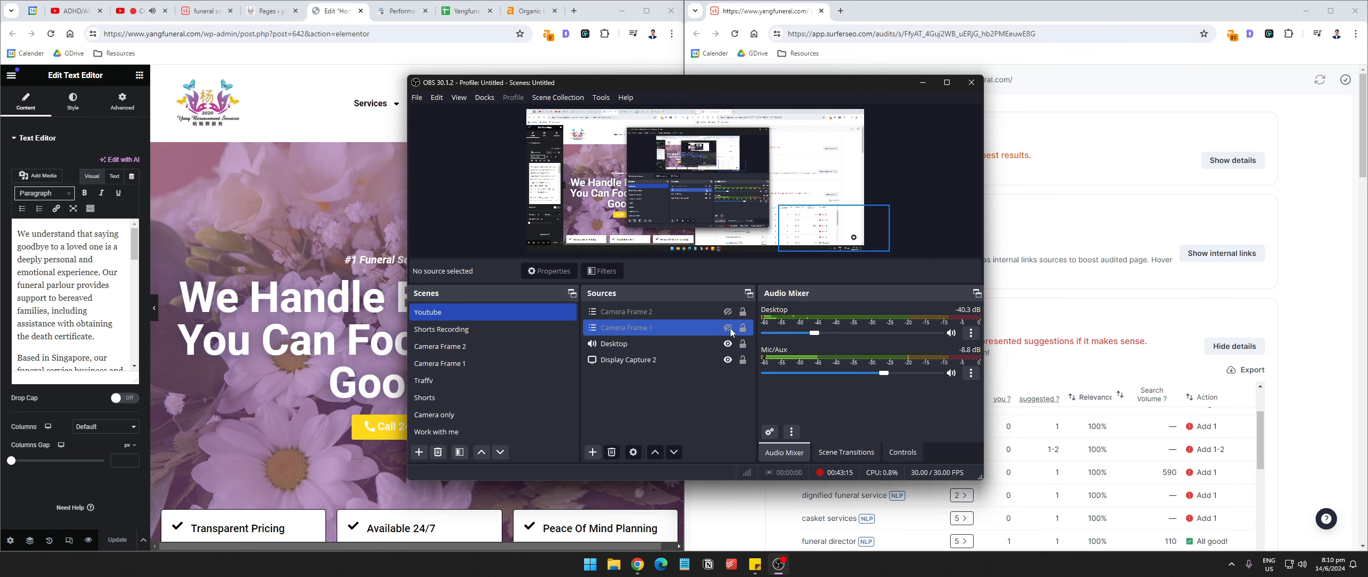
{"action": "left_click", "coordinate": [728, 330]}
{"action": "left_click", "coordinate": [923, 83]}
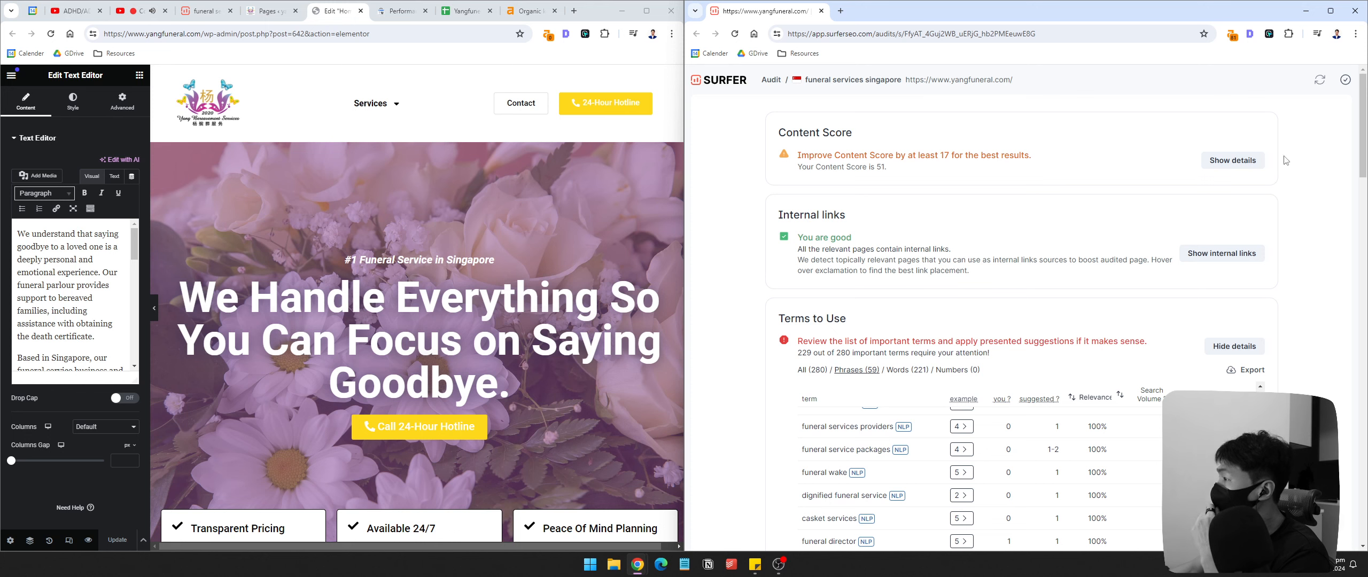
Step: Expand the refreshed Content Score details and check the competitor comparison and the suggested phrases
{"action": "left_click", "coordinate": [1255, 160]}
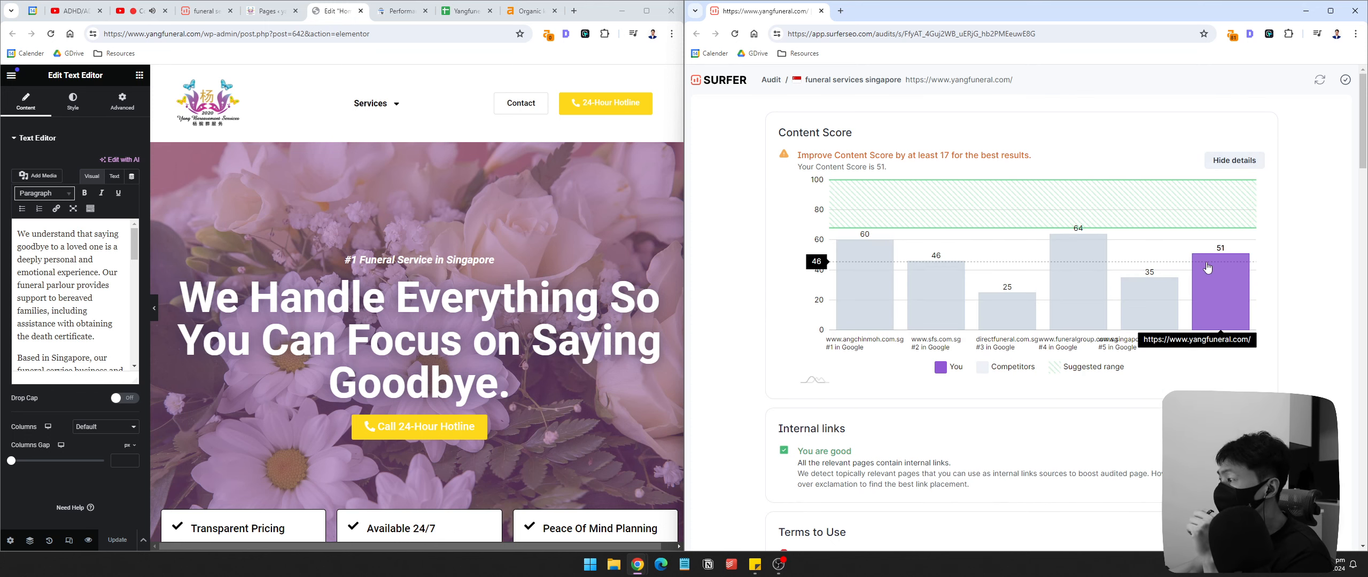
{"action": "scroll", "coordinate": [1208, 267], "scroll_direction": "down", "scroll_amount": 6}
{"action": "scroll", "coordinate": [1281, 343], "scroll_direction": "up", "scroll_amount": 5}
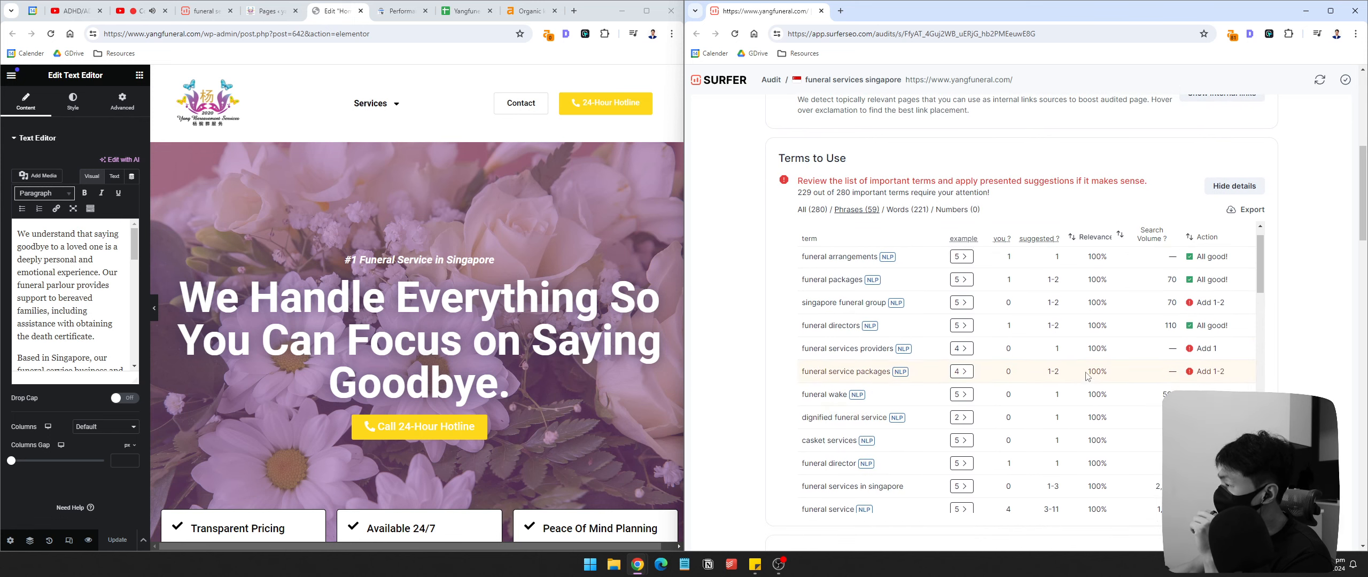
{"action": "scroll", "coordinate": [1296, 355], "scroll_direction": "down", "scroll_amount": 2}
{"action": "scroll", "coordinate": [1304, 355], "scroll_direction": "down", "scroll_amount": 1}
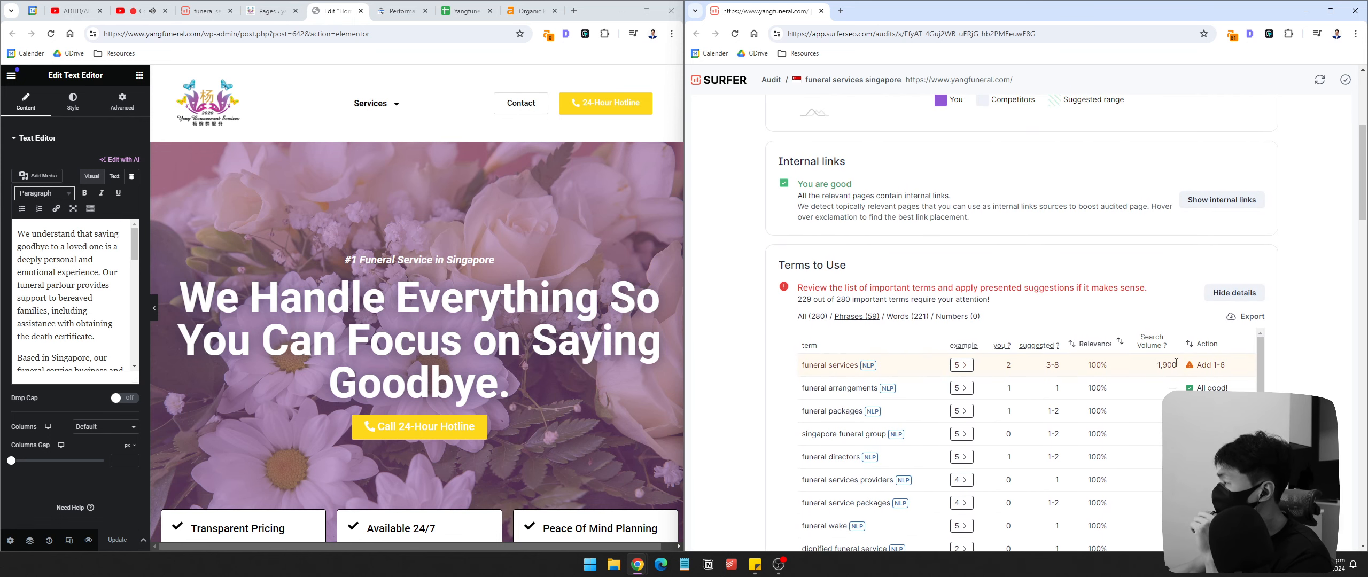
Step: Change the Available 24/7 icon box description to "Immediate response, prompt funeral services."
{"action": "scroll", "coordinate": [1276, 361], "scroll_direction": "down", "scroll_amount": 3}
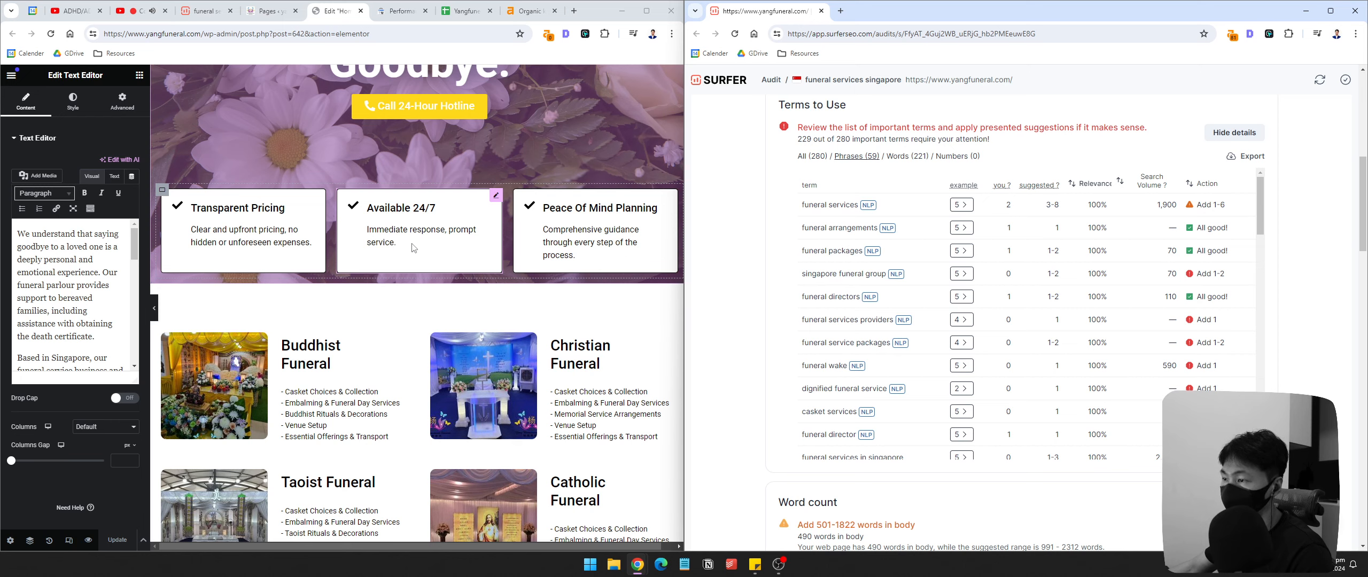
{"action": "left_click", "coordinate": [496, 201]}
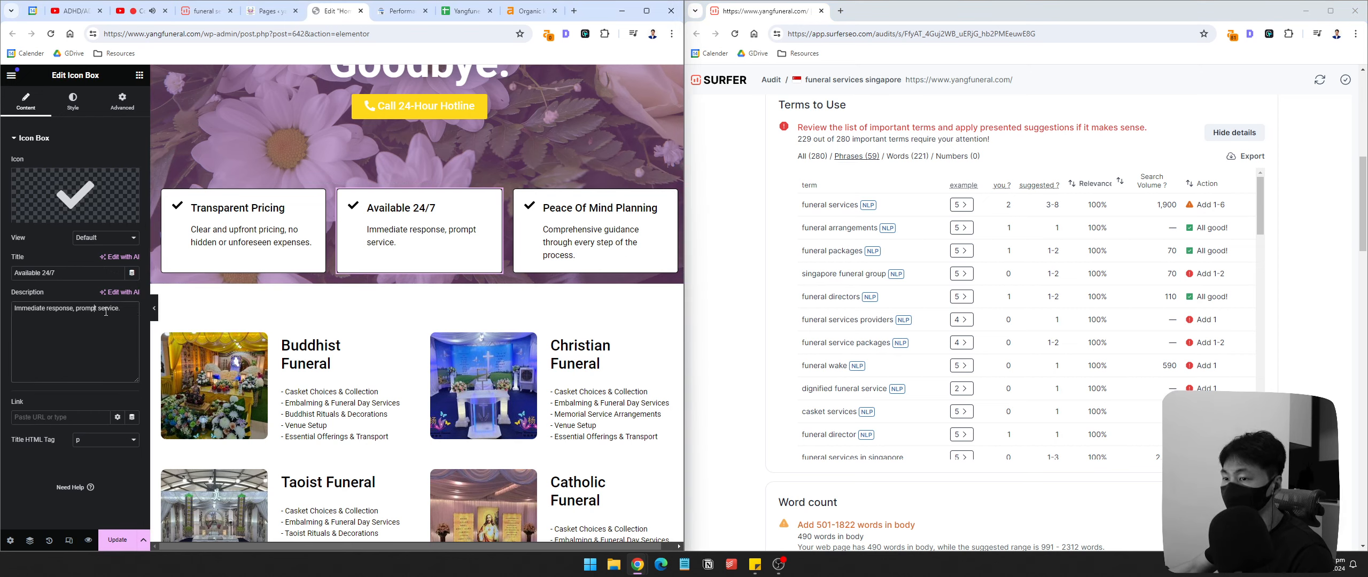
{"action": "double_click", "coordinate": [92, 310]}
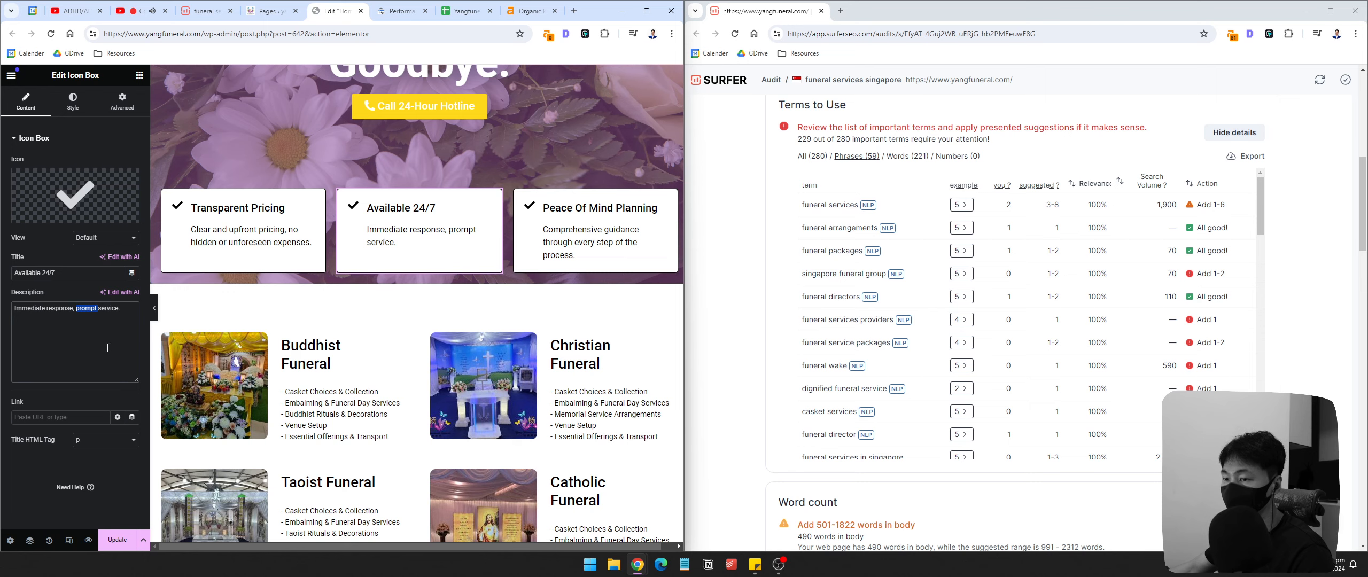
{"action": "left_click", "coordinate": [99, 308]}
{"action": "type", "text": "funeral"}
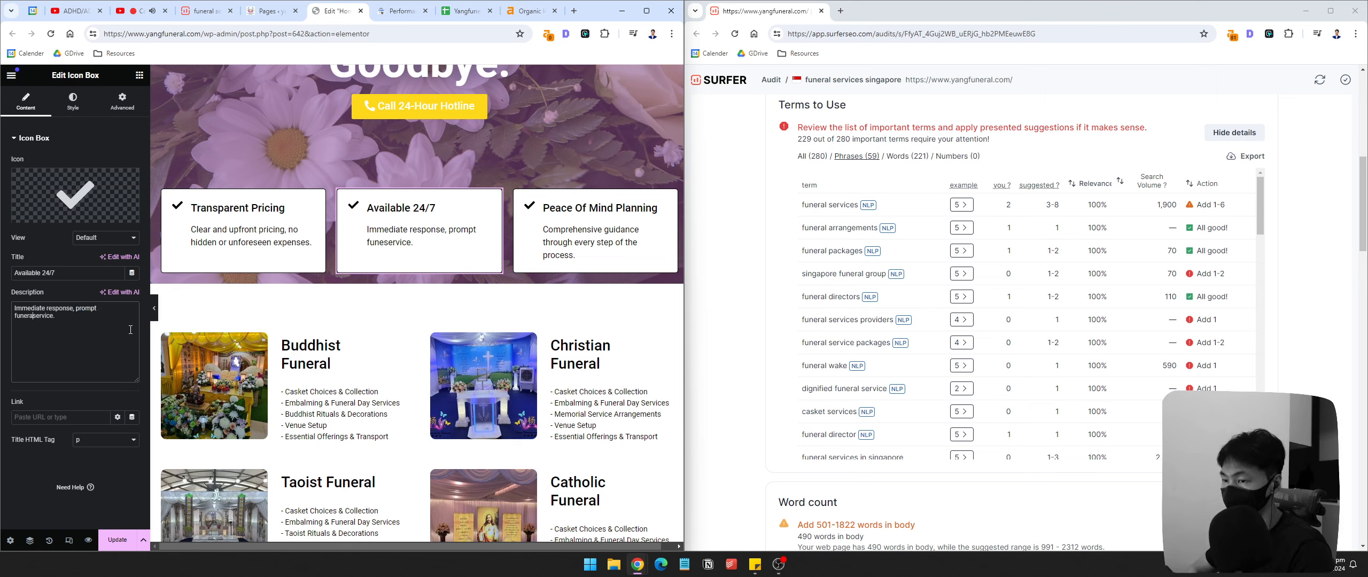
{"action": "key", "text": "Right"}
{"action": "key", "text": "Right"}
{"action": "type", "text": "s"}
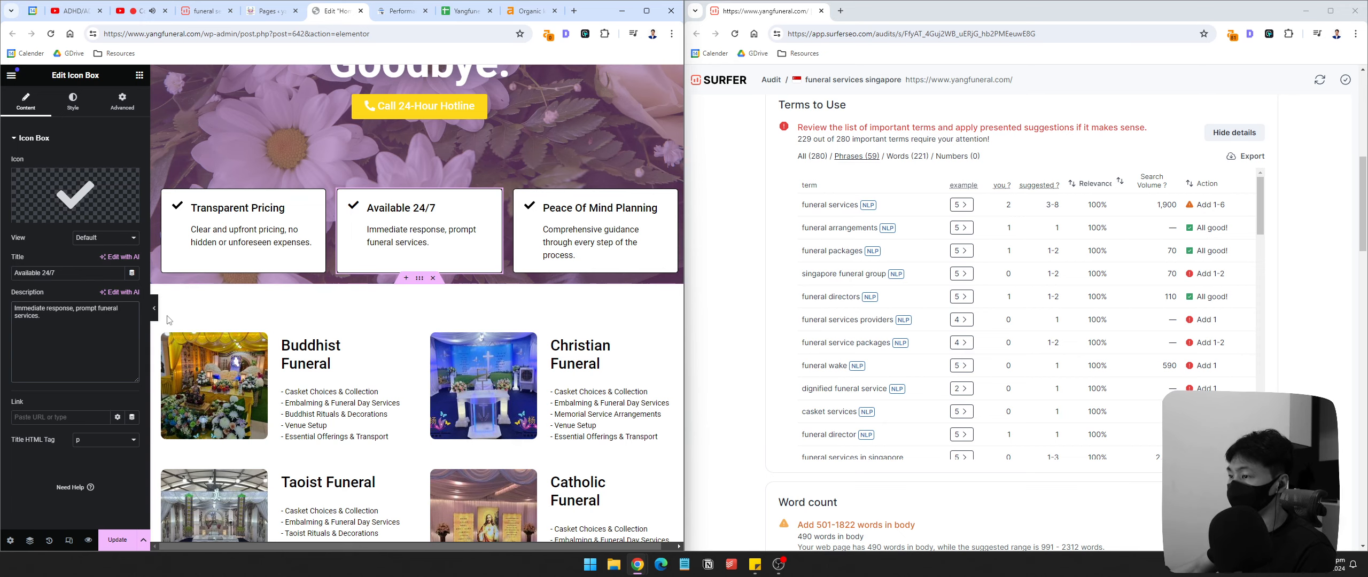
{"action": "double_click", "coordinate": [93, 315]}
{"action": "left_click", "coordinate": [88, 320]}
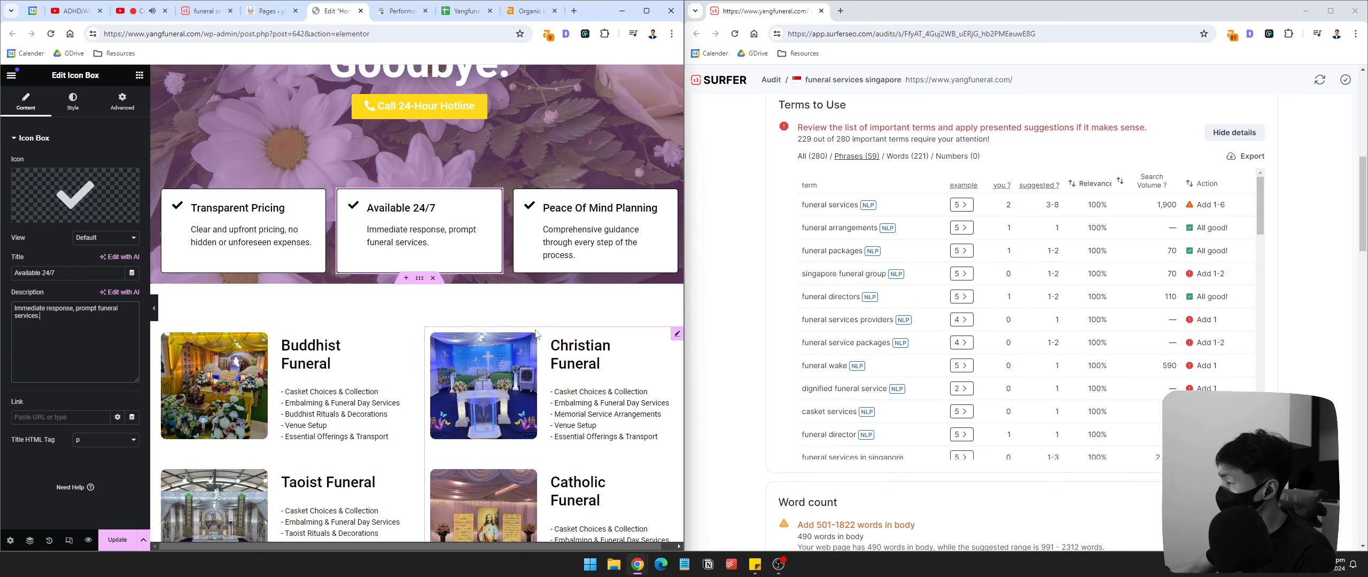
Step: Look through the home page sections for places where the remaining suggested phrases could fit
{"action": "scroll", "coordinate": [633, 340], "scroll_direction": "down", "scroll_amount": 15}
{"action": "scroll", "coordinate": [632, 336], "scroll_direction": "down", "scroll_amount": 3}
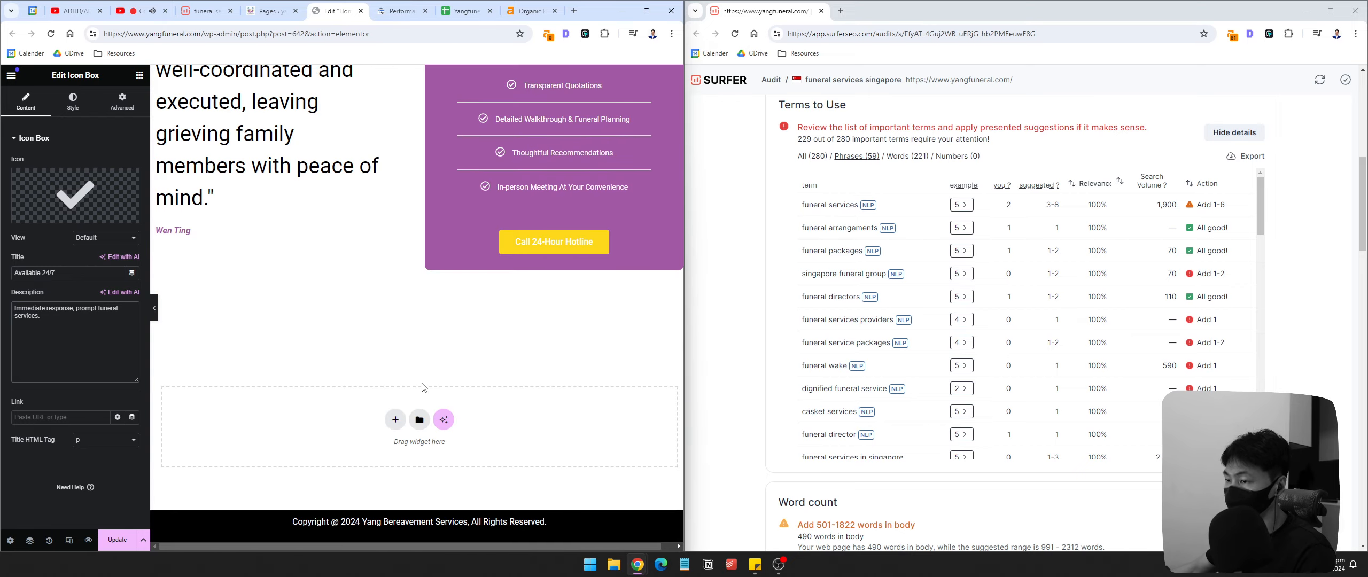
{"action": "scroll", "coordinate": [528, 444], "scroll_direction": "up", "scroll_amount": 20}
{"action": "scroll", "coordinate": [528, 444], "scroll_direction": "up", "scroll_amount": 10}
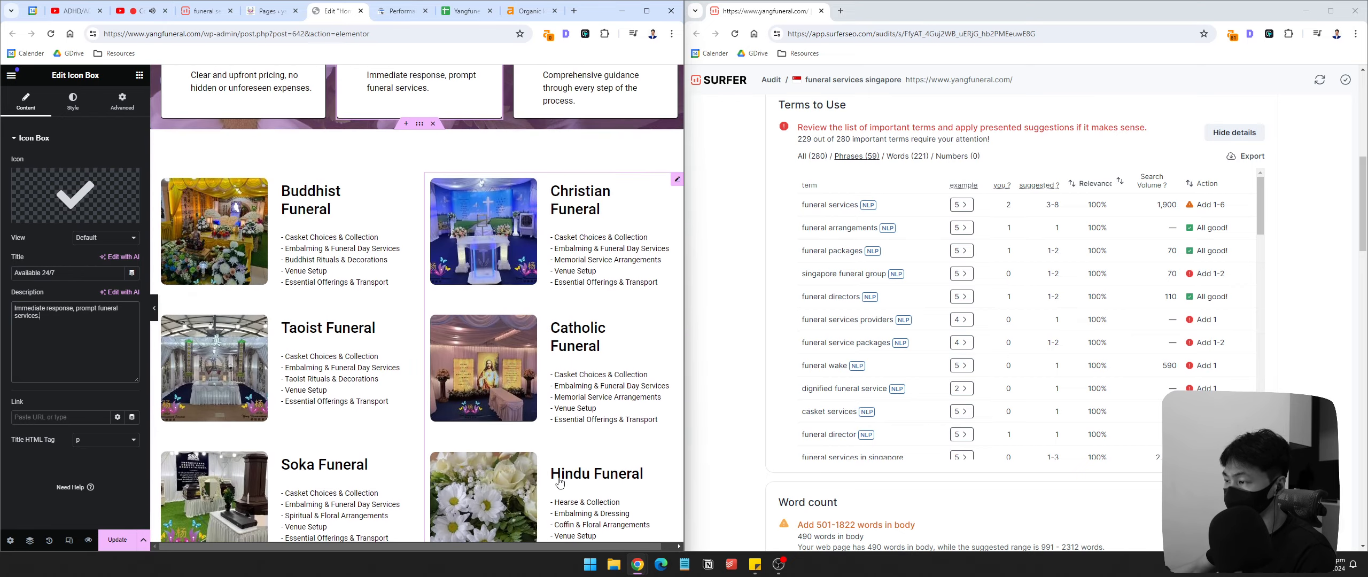
{"action": "scroll", "coordinate": [644, 426], "scroll_direction": "up", "scroll_amount": 4}
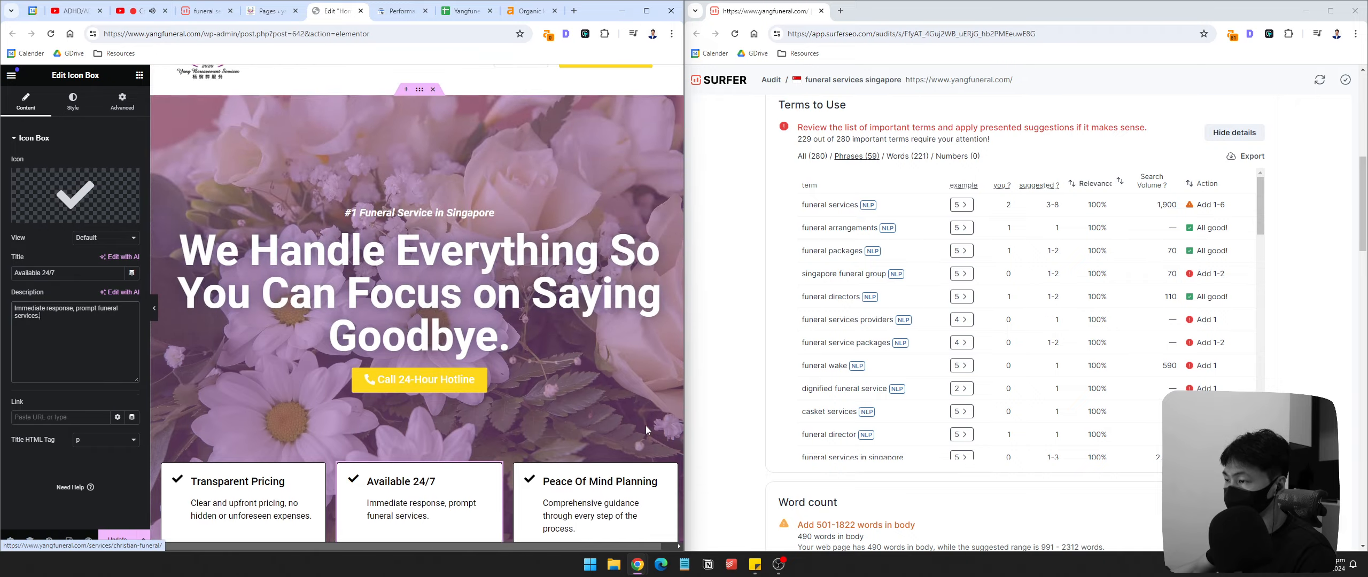
{"action": "scroll", "coordinate": [646, 426], "scroll_direction": "down", "scroll_amount": 6}
{"action": "scroll", "coordinate": [648, 428], "scroll_direction": "up", "scroll_amount": 6}
{"action": "scroll", "coordinate": [651, 429], "scroll_direction": "down", "scroll_amount": 4}
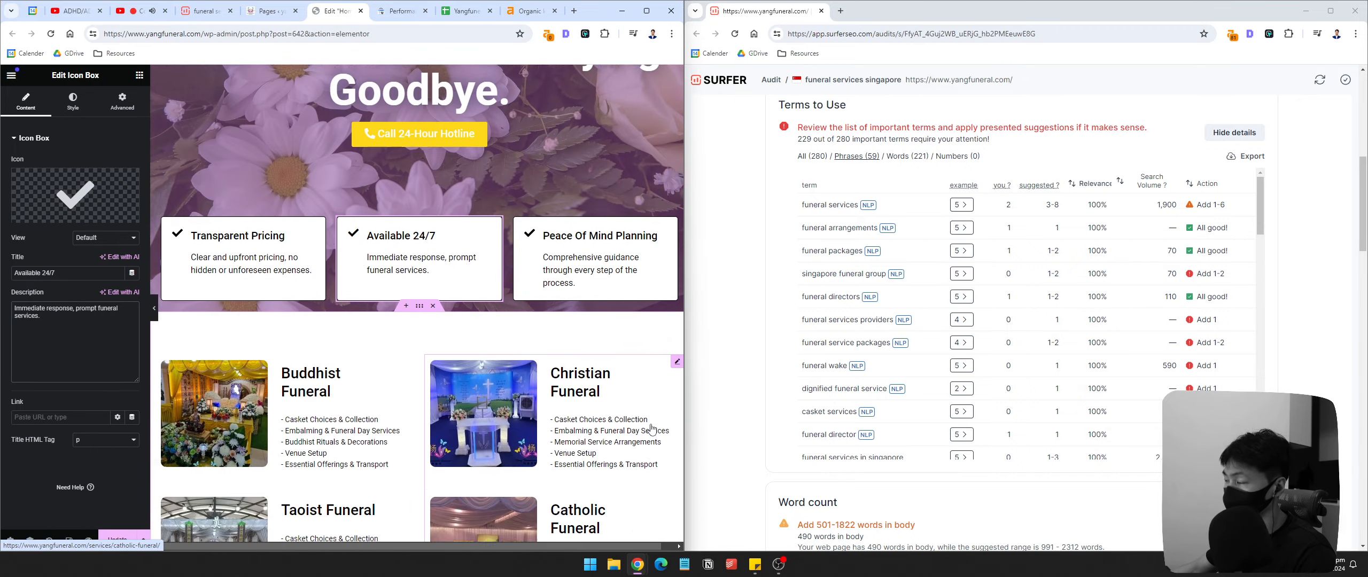
{"action": "scroll", "coordinate": [650, 427], "scroll_direction": "up", "scroll_amount": 6}
{"action": "scroll", "coordinate": [650, 426], "scroll_direction": "down", "scroll_amount": 6}
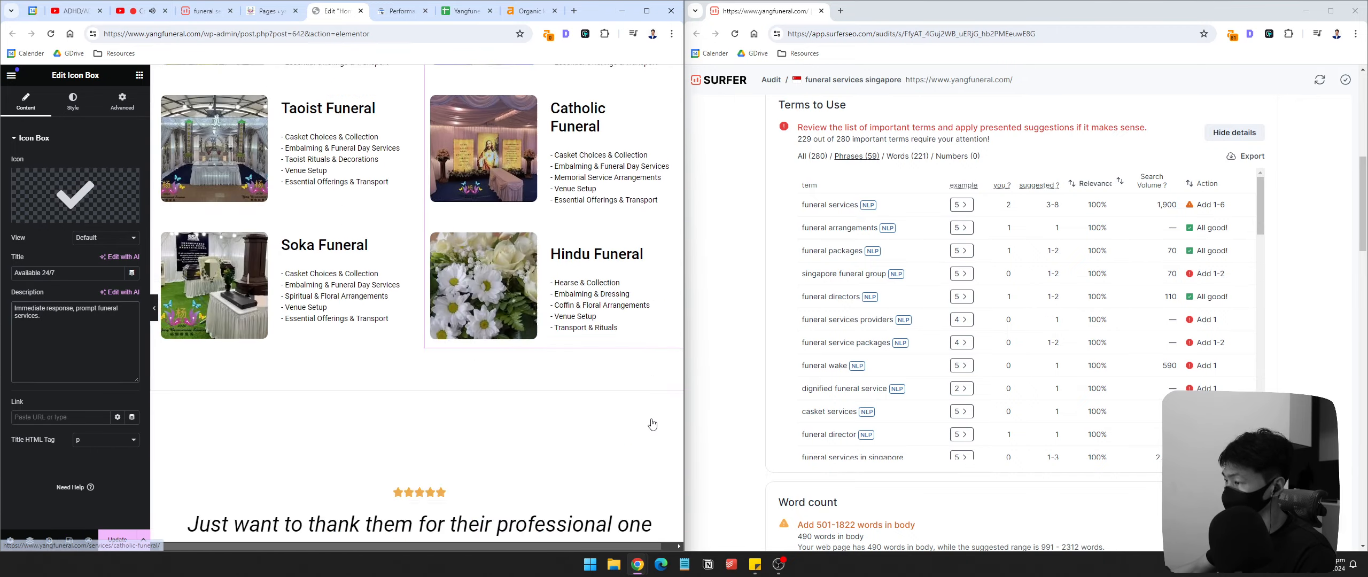
{"action": "scroll", "coordinate": [651, 424], "scroll_direction": "up", "scroll_amount": 6}
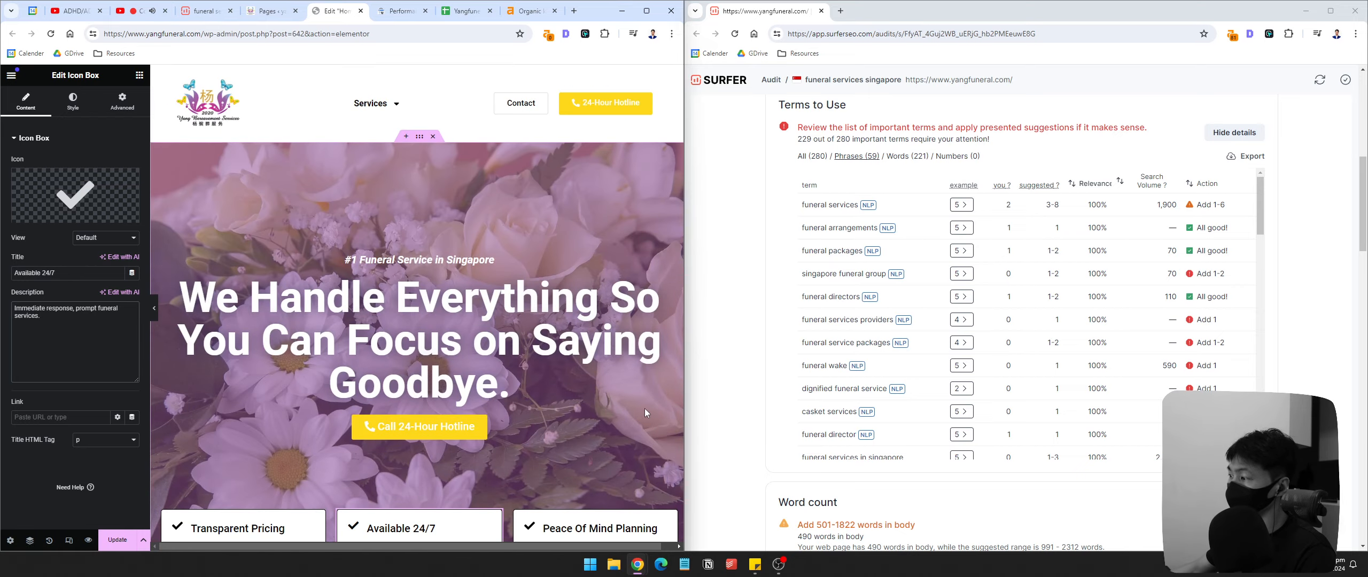
{"action": "scroll", "coordinate": [617, 416], "scroll_direction": "down", "scroll_amount": 6}
{"action": "scroll", "coordinate": [618, 421], "scroll_direction": "down", "scroll_amount": 3}
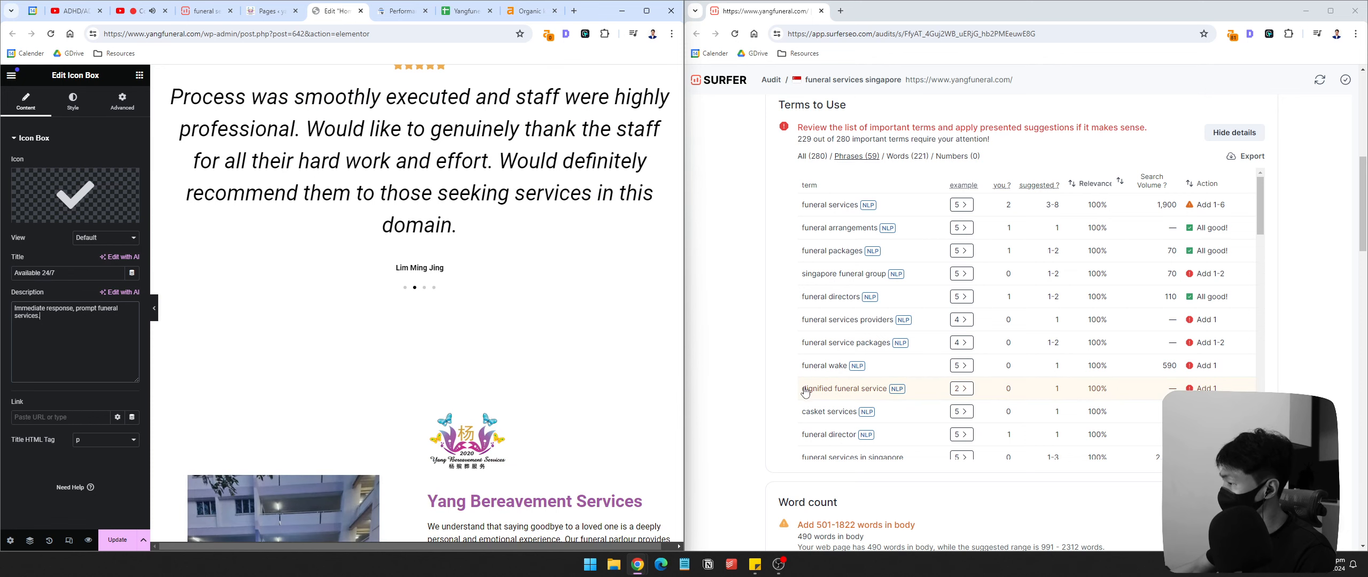
Step: Copy the suggested phrase "dignified funeral service" from the audit and search the Elementor page for it
{"action": "left_click_drag", "start_coordinate": [800, 394], "coordinate": [888, 389]}
{"action": "key", "text": "ctrl+c"}
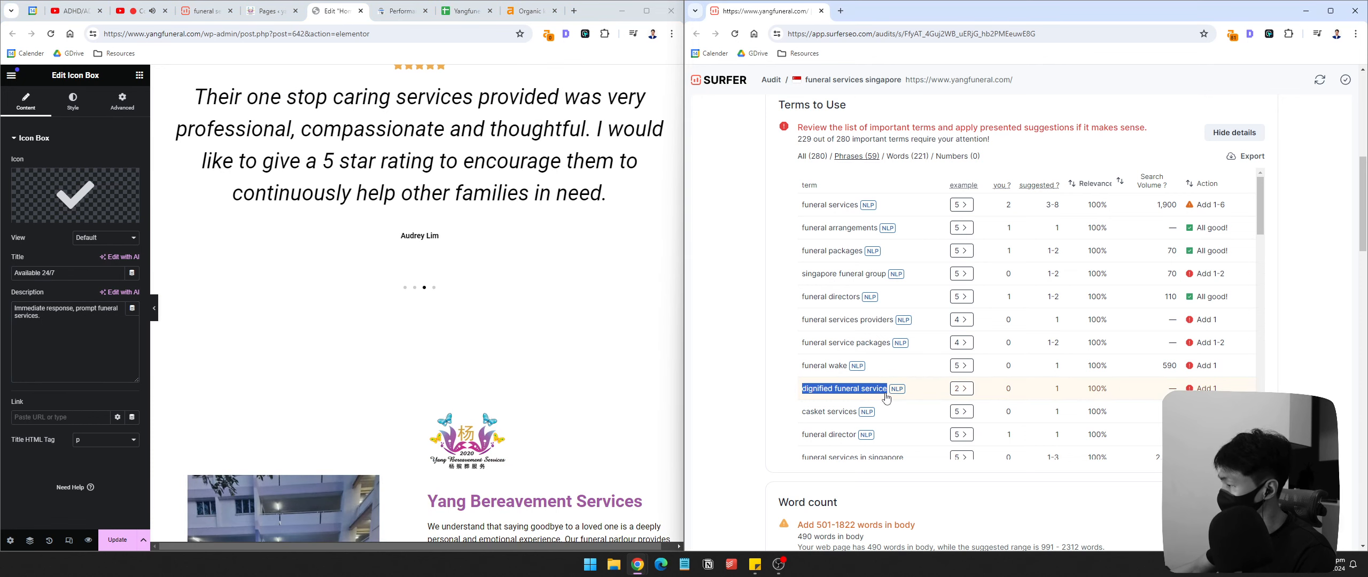
{"action": "scroll", "coordinate": [575, 354], "scroll_direction": "down", "scroll_amount": 5}
{"action": "left_click", "coordinate": [574, 350]}
{"action": "key", "text": "ctrl+f"}
{"action": "key", "text": "ctrl+v"}
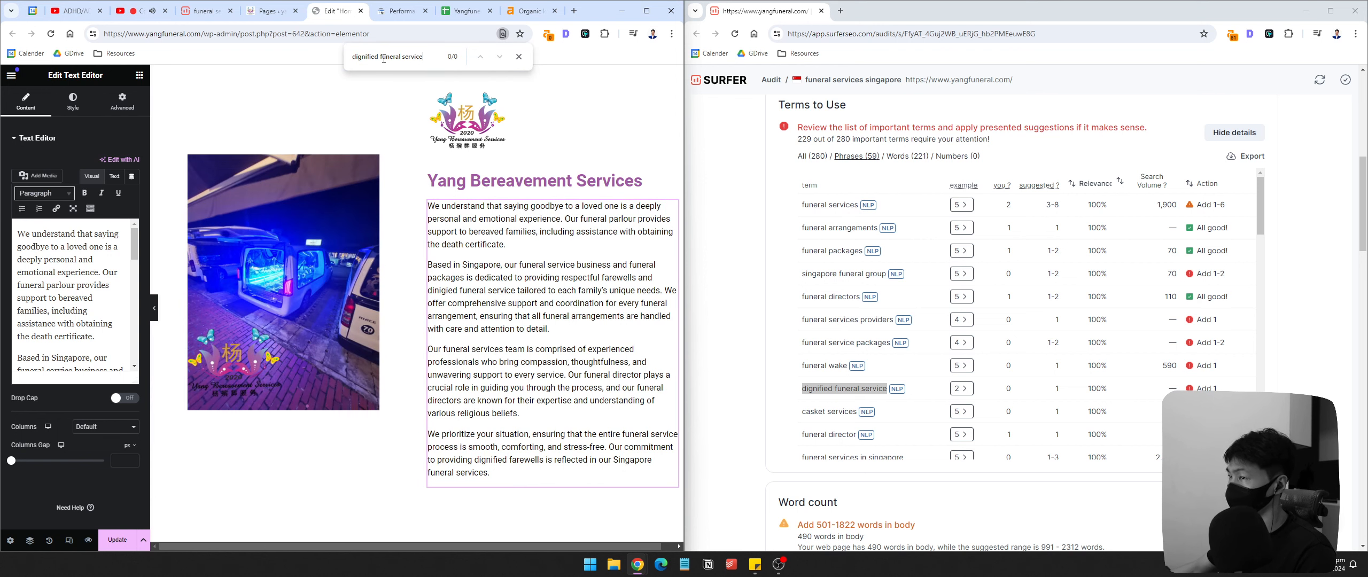
Step: Shorten the page search to "dignified", go through its matches and close the search
{"action": "left_click_drag", "start_coordinate": [379, 56], "coordinate": [453, 58]}
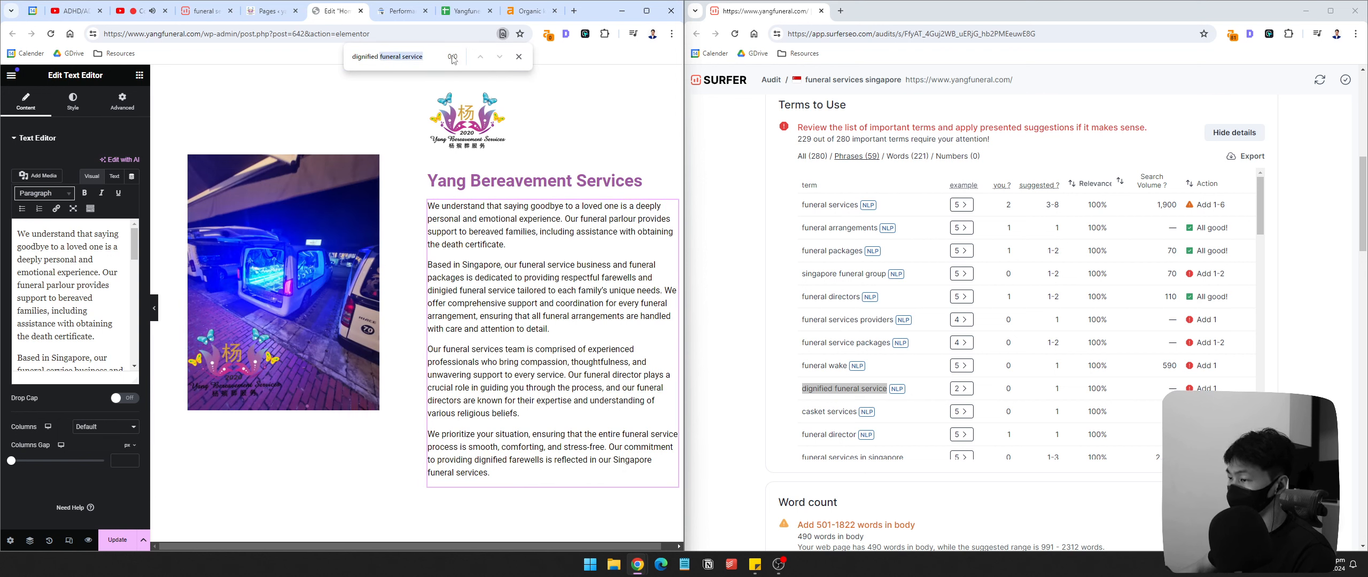
{"action": "key", "text": "BackSpace"}
{"action": "left_click", "coordinate": [480, 58]}
{"action": "left_click", "coordinate": [481, 58]}
{"action": "left_click", "coordinate": [480, 58]}
{"action": "left_click", "coordinate": [481, 58]}
{"action": "left_click", "coordinate": [480, 59]}
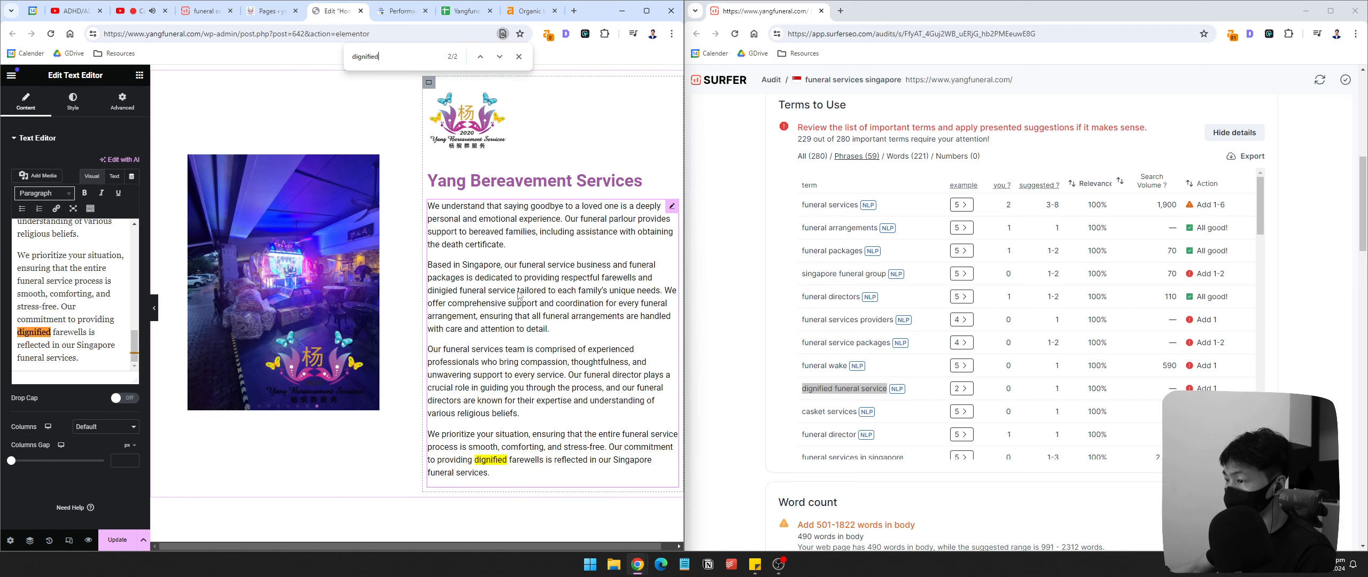
{"action": "key", "text": "Escape"}
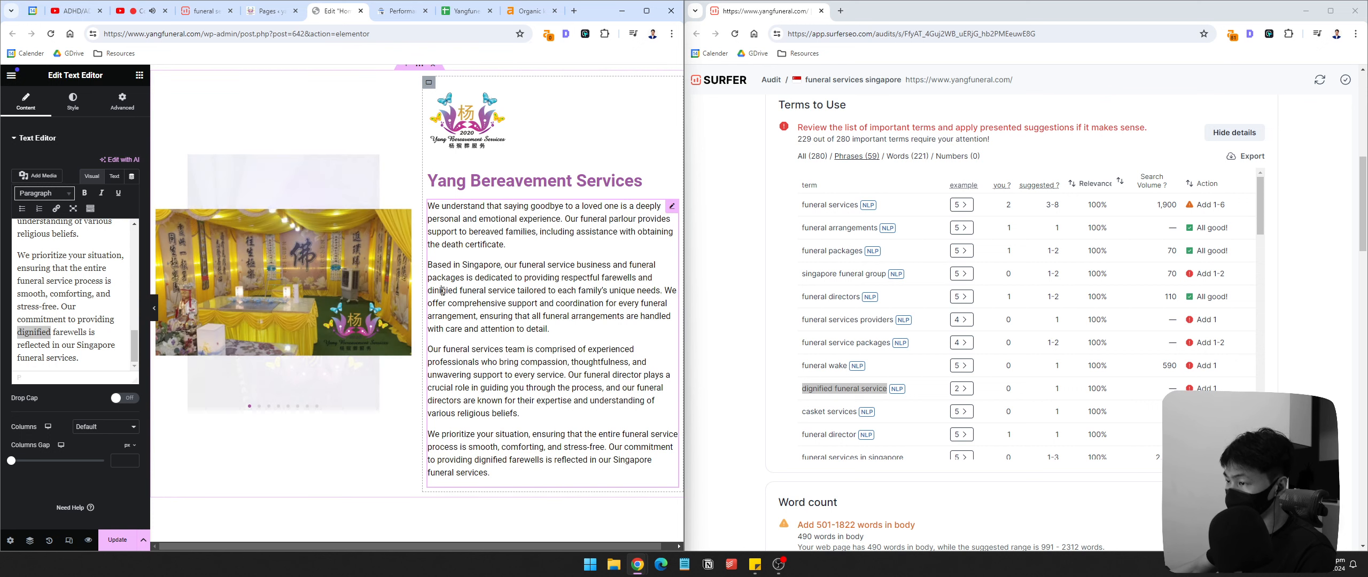
Step: Replace the misspelled "dinigied funeral service" in the second Yang Bereavement Services paragraph with "dignified funeral service"
{"action": "double_click", "coordinate": [442, 290]}
{"action": "key", "text": "ctrl+v"}
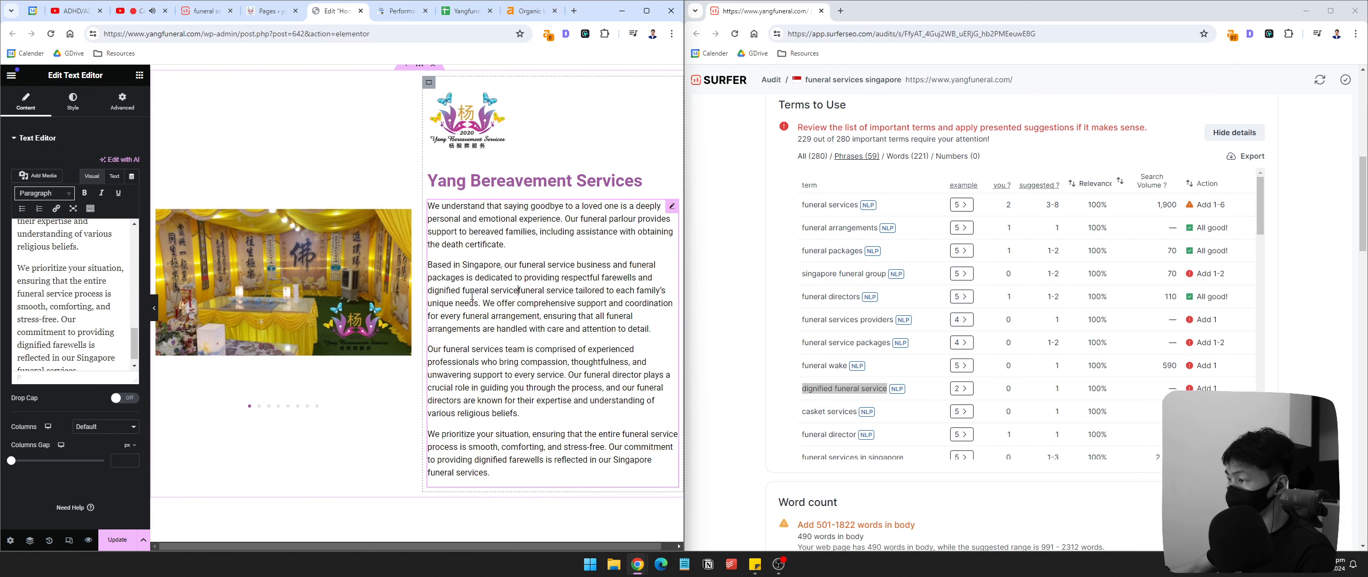
{"action": "left_click_drag", "start_coordinate": [577, 293], "coordinate": [529, 293]}
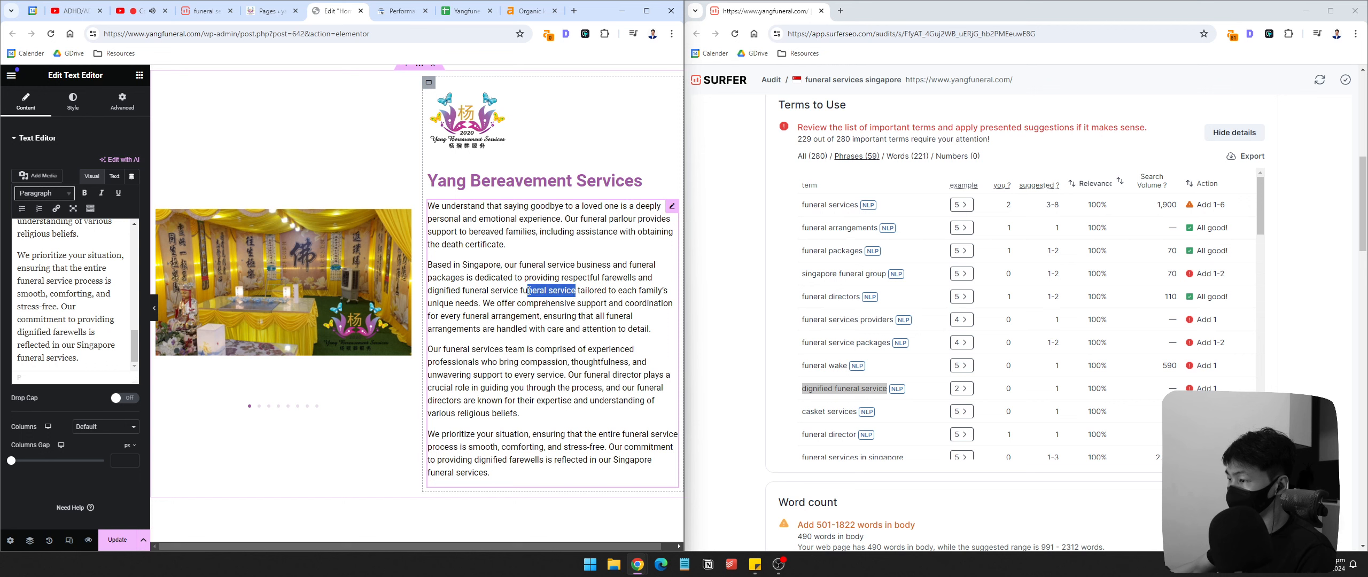
{"action": "key", "text": "BackSpace"}
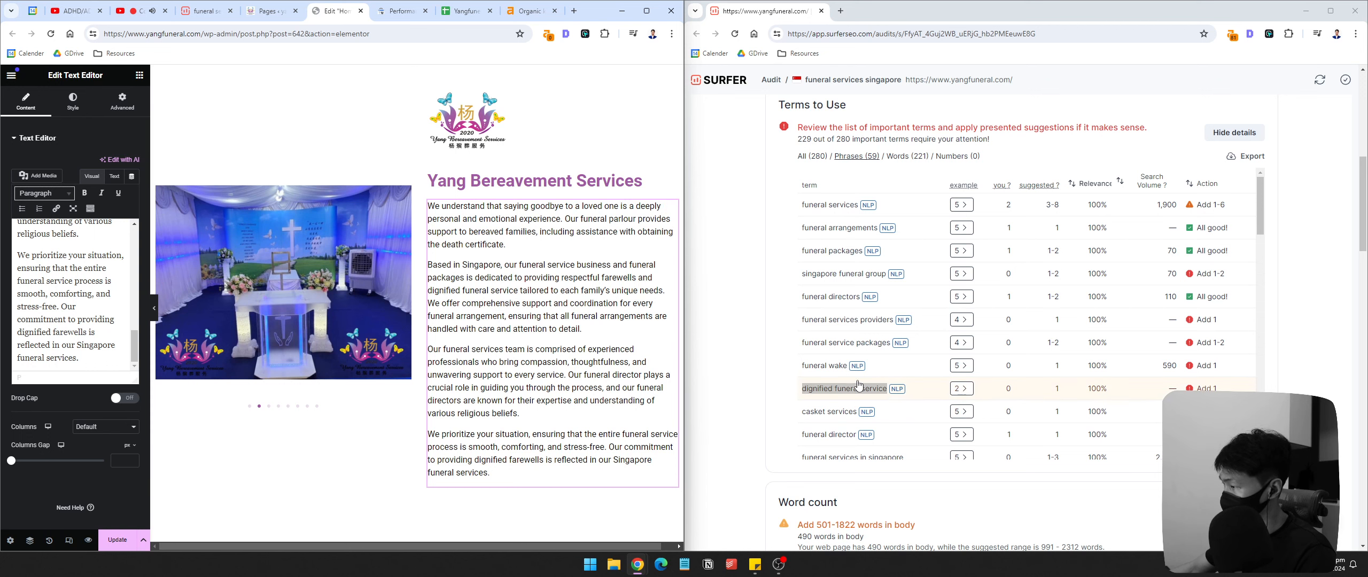
Step: Compare the audit's remaining suggested phrases with the Yang Bereavement Services paragraphs to find a fitting spot
{"action": "left_click_drag", "start_coordinate": [855, 367], "coordinate": [802, 181]}
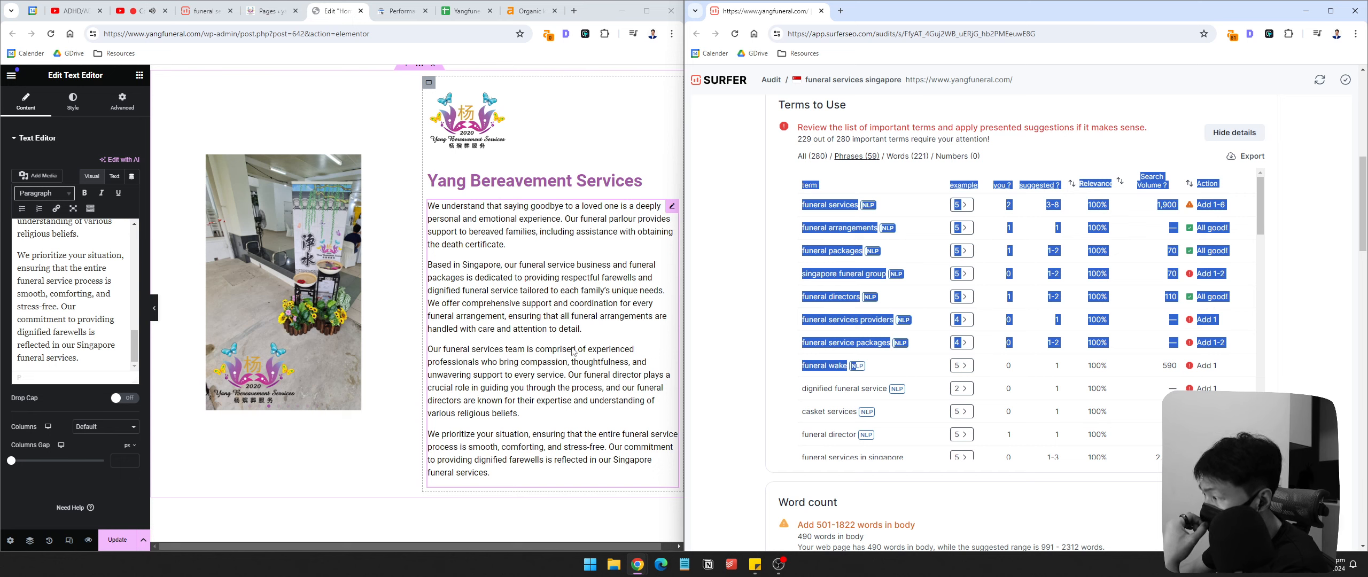
{"action": "left_click", "coordinate": [513, 290]}
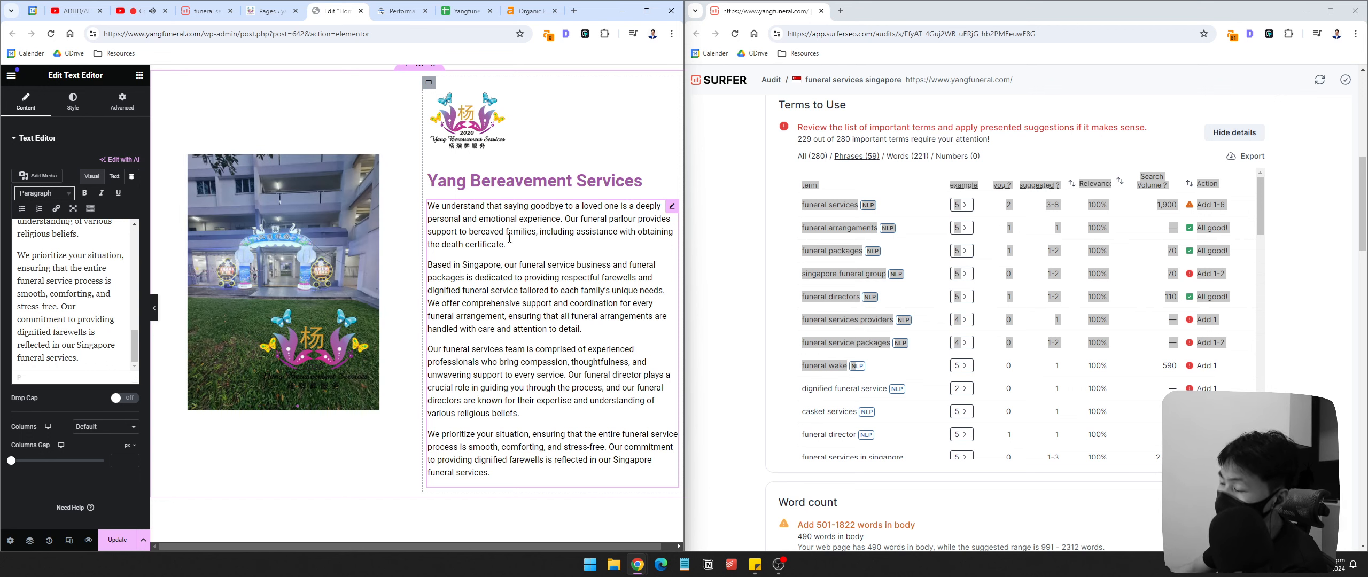
{"action": "scroll", "coordinate": [563, 406], "scroll_direction": "down", "scroll_amount": 7}
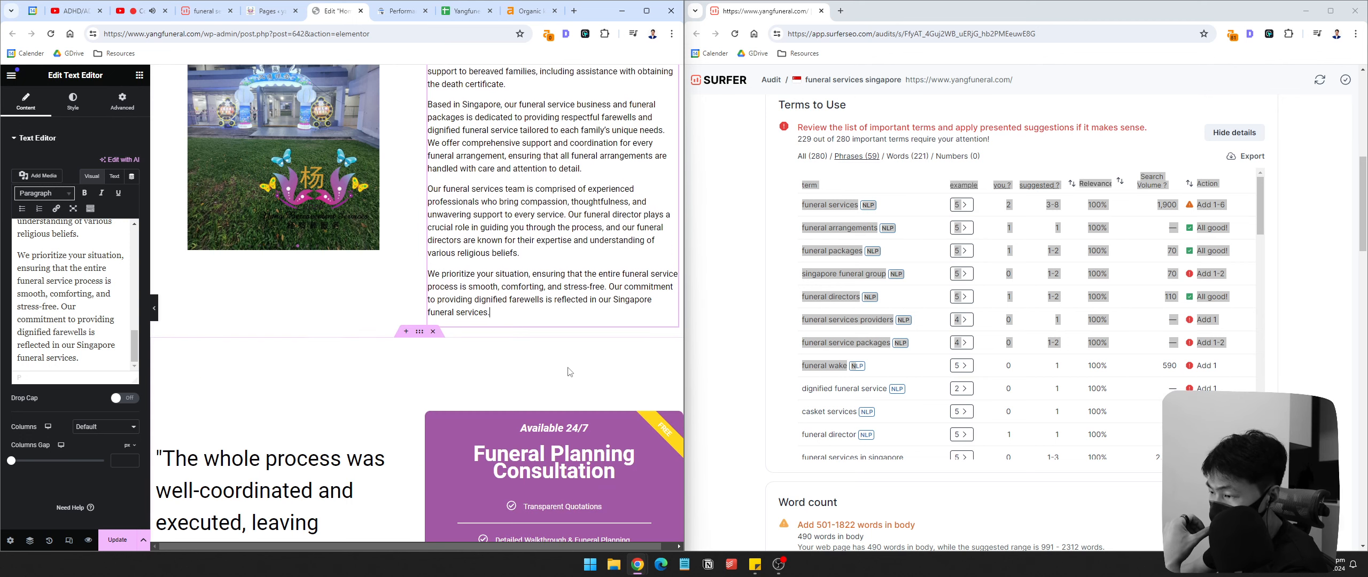
{"action": "scroll", "coordinate": [585, 350], "scroll_direction": "up", "scroll_amount": 6}
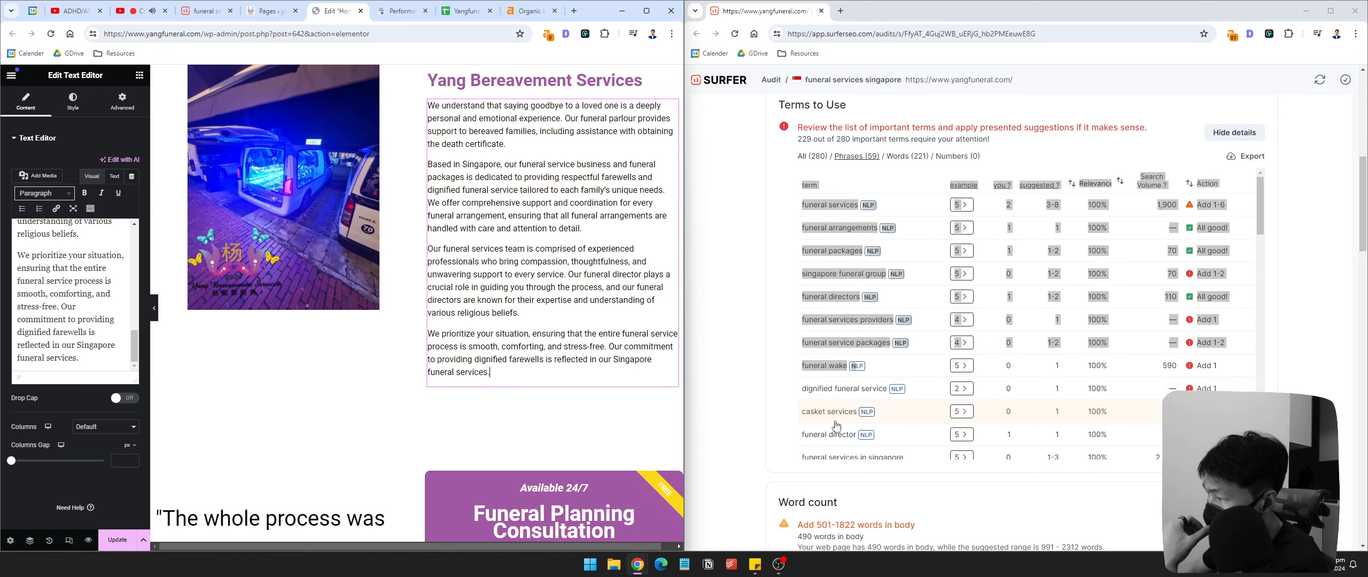
{"action": "scroll", "coordinate": [836, 426], "scroll_direction": "down", "scroll_amount": 1}
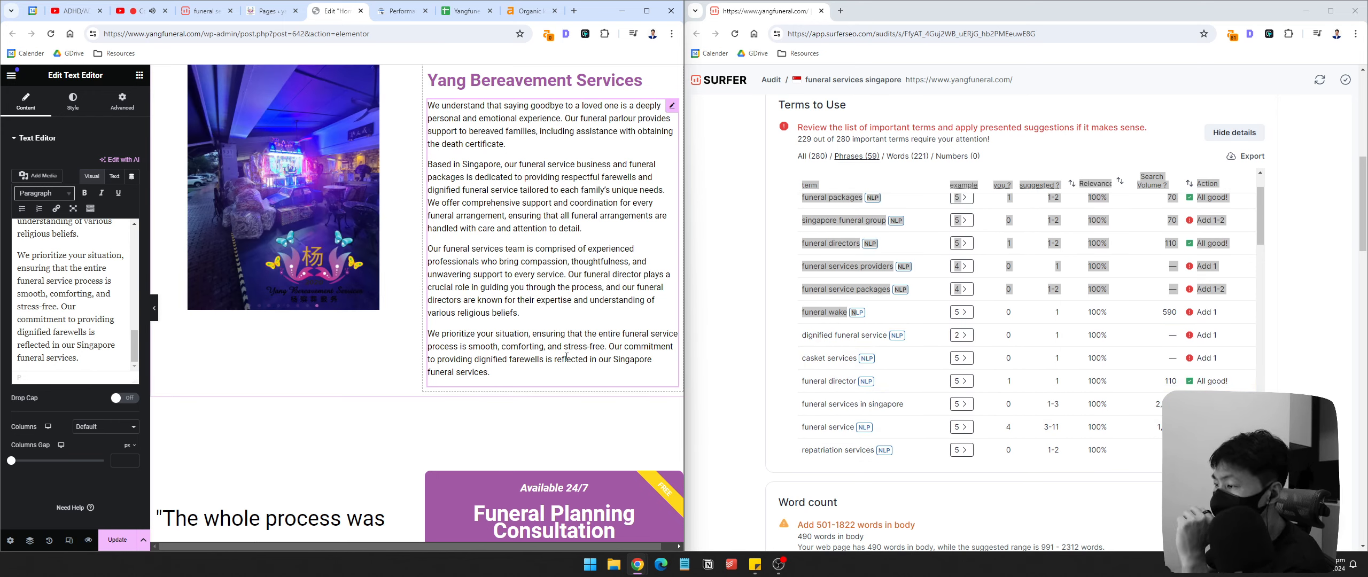
{"action": "left_click", "coordinate": [457, 335]}
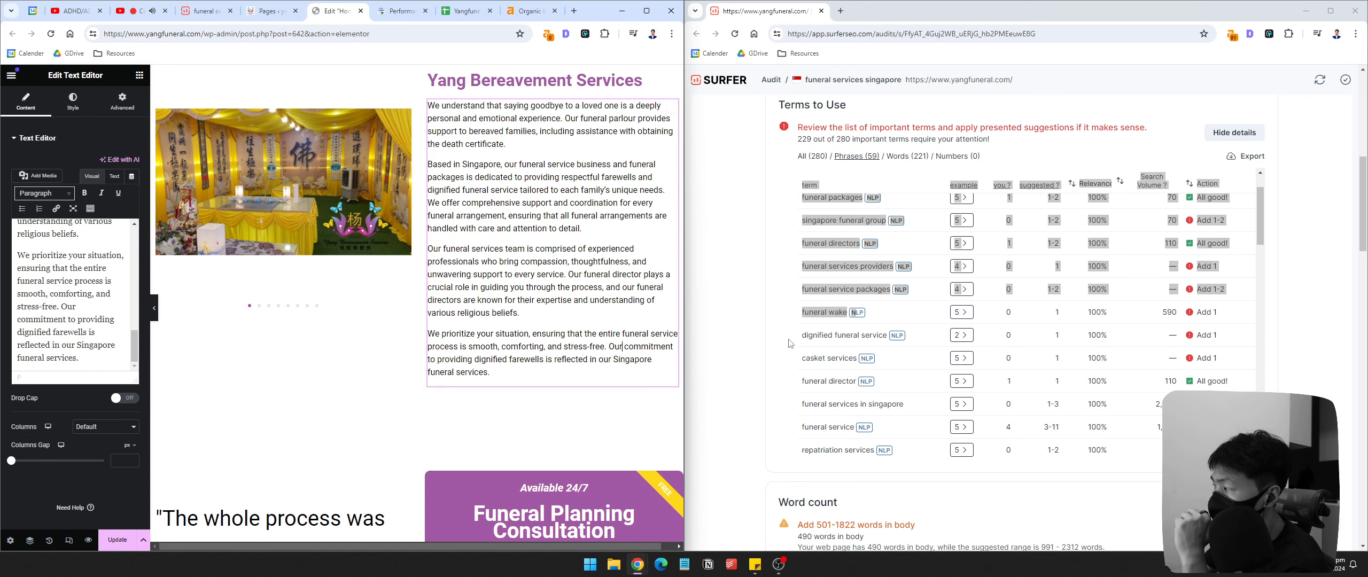
{"action": "left_click_drag", "start_coordinate": [790, 339], "coordinate": [883, 342]}
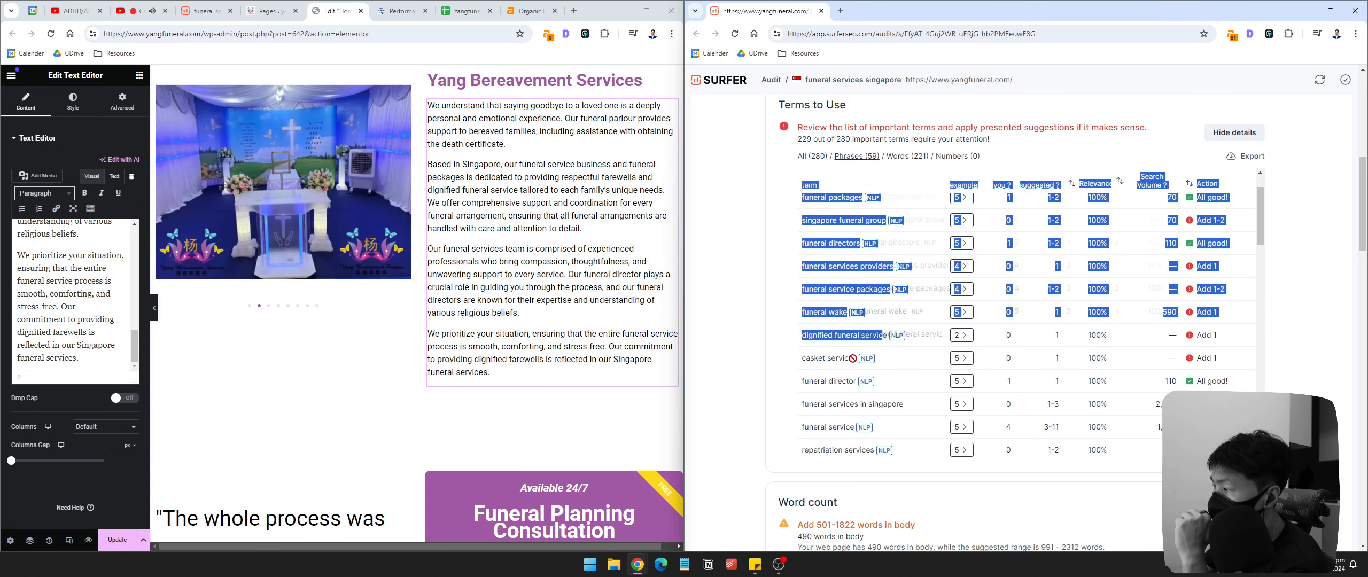
{"action": "left_click", "coordinate": [538, 301]}
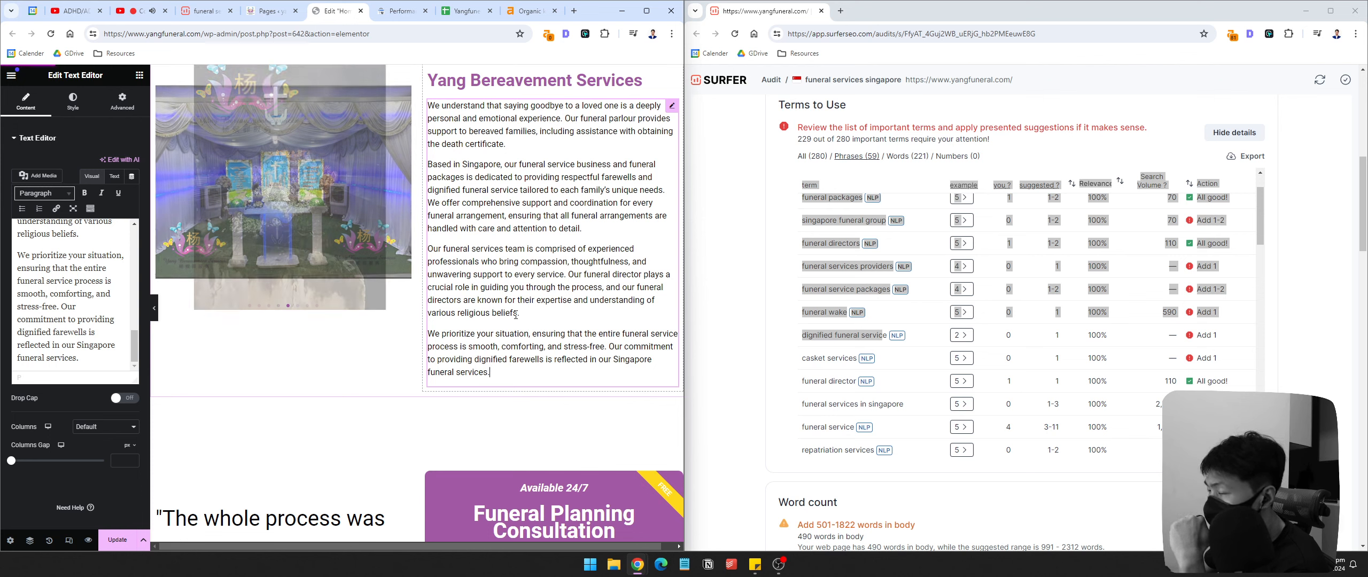
{"action": "left_click", "coordinate": [518, 314]}
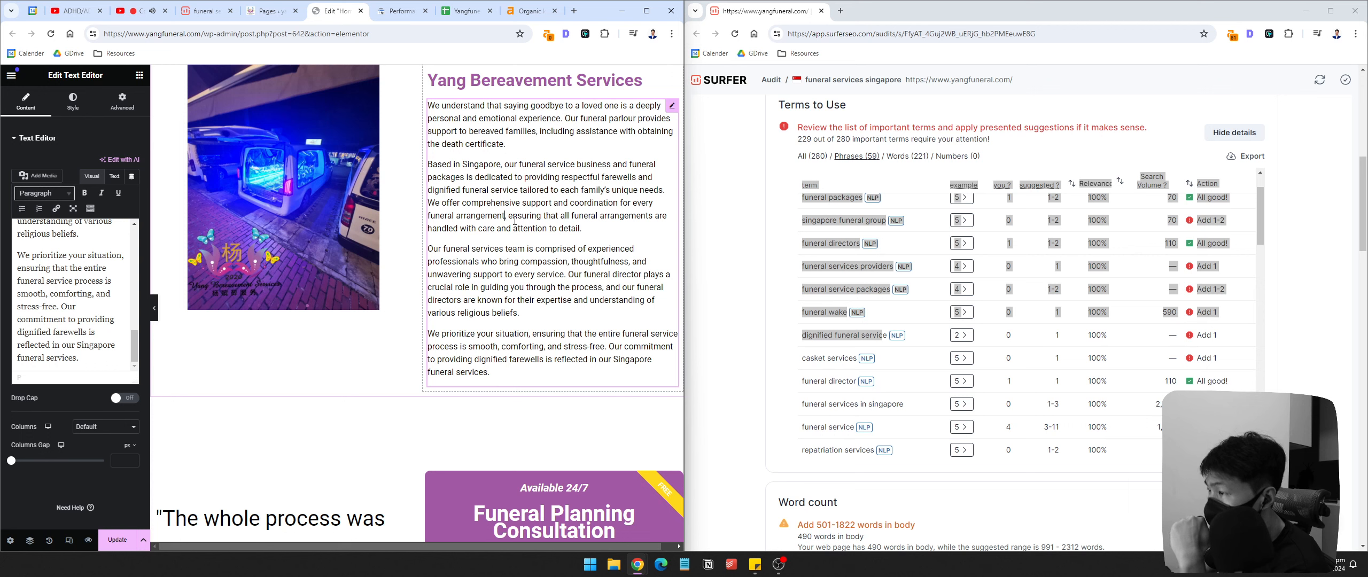
Step: Add "and casket services" after "every funeral arrangement" in the second Yang Bereavement Services paragraph
{"action": "left_click", "coordinate": [799, 359]}
{"action": "left_click", "coordinate": [796, 360]}
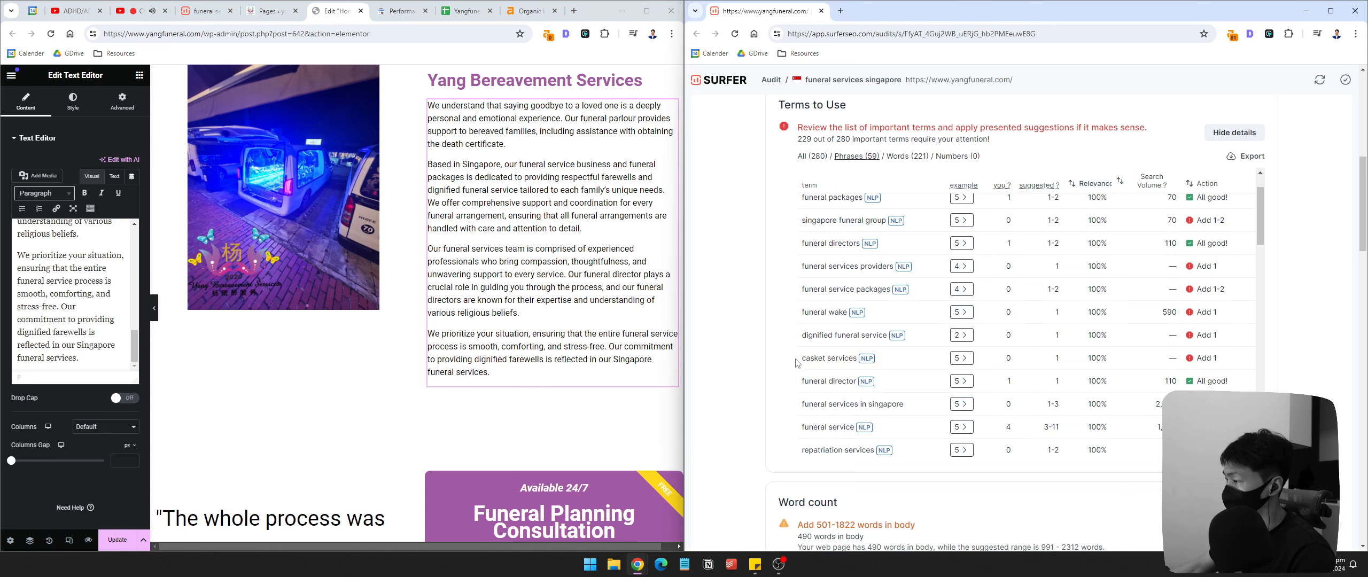
{"action": "left_click_drag", "start_coordinate": [833, 358], "coordinate": [801, 180]}
{"action": "left_click", "coordinate": [594, 211]}
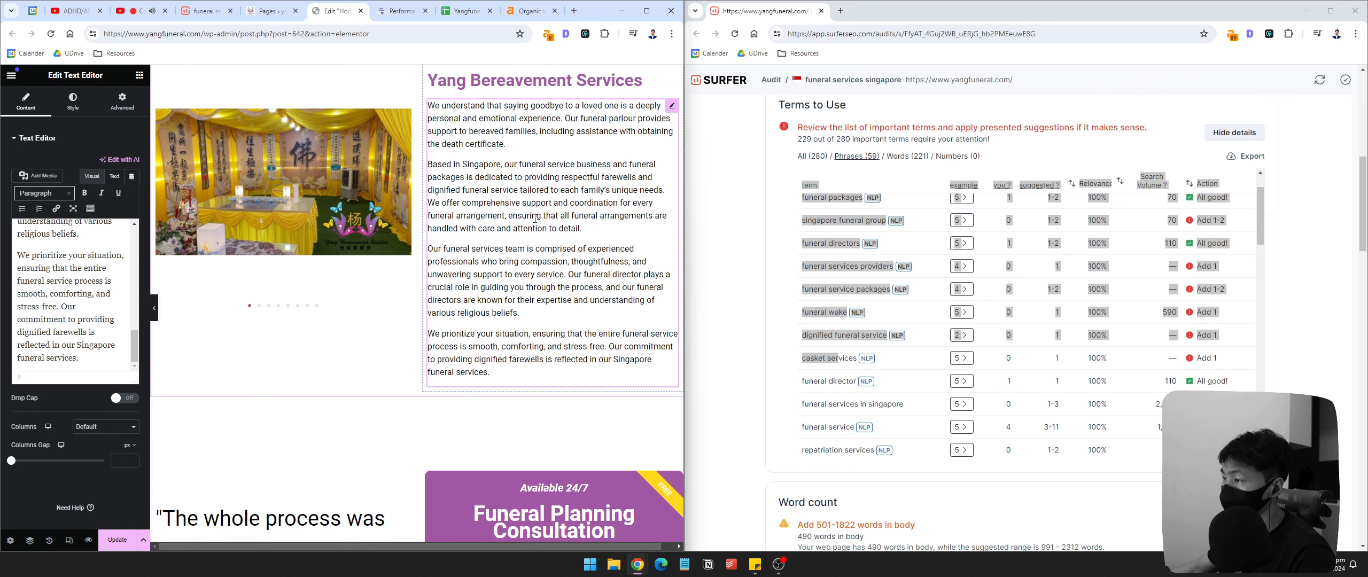
{"action": "type", "text": "ab"}
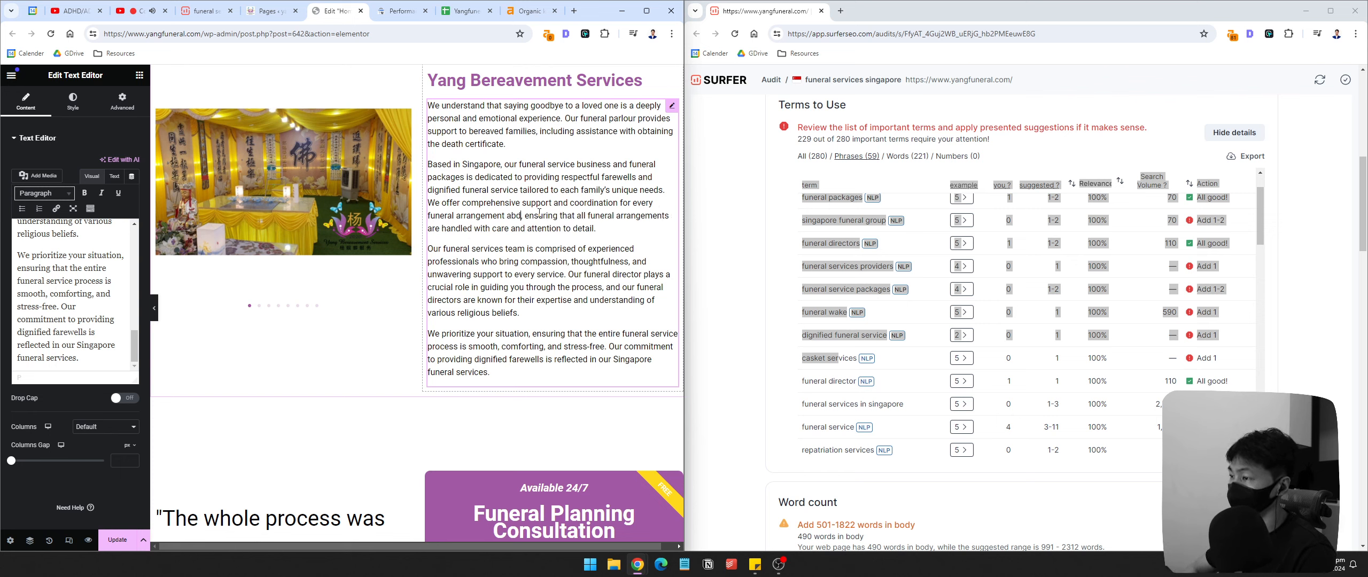
{"action": "key", "text": "BackSpace"}
{"action": "type", "text": "nd casket serv"}
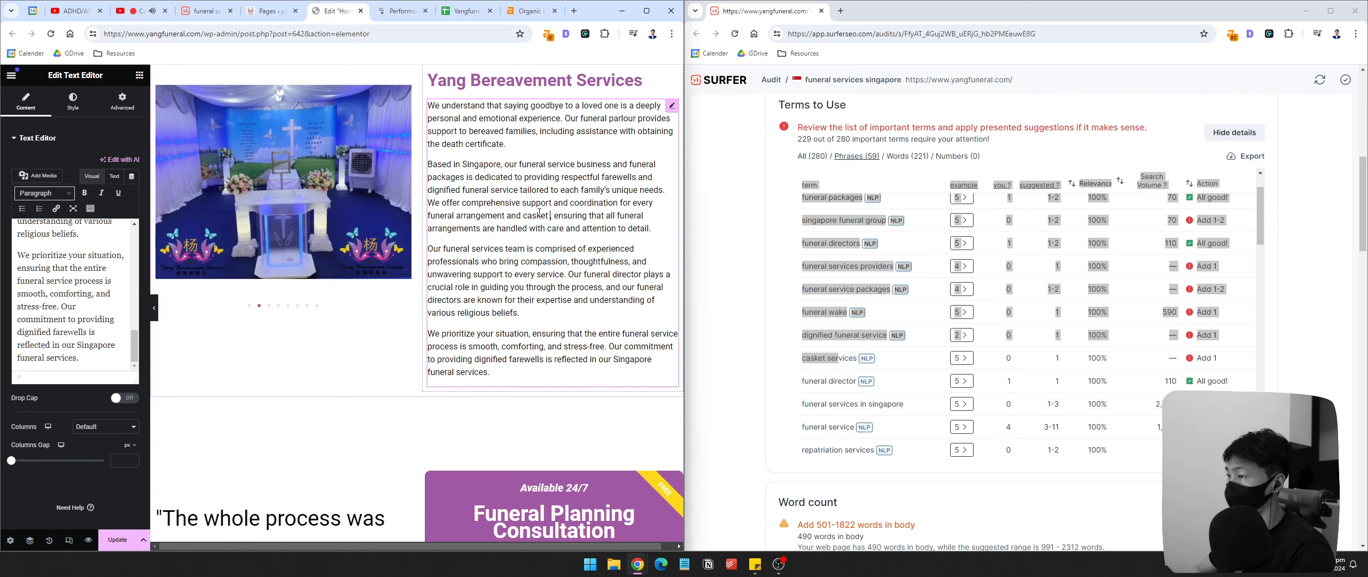
{"action": "type", "text": "ices"}
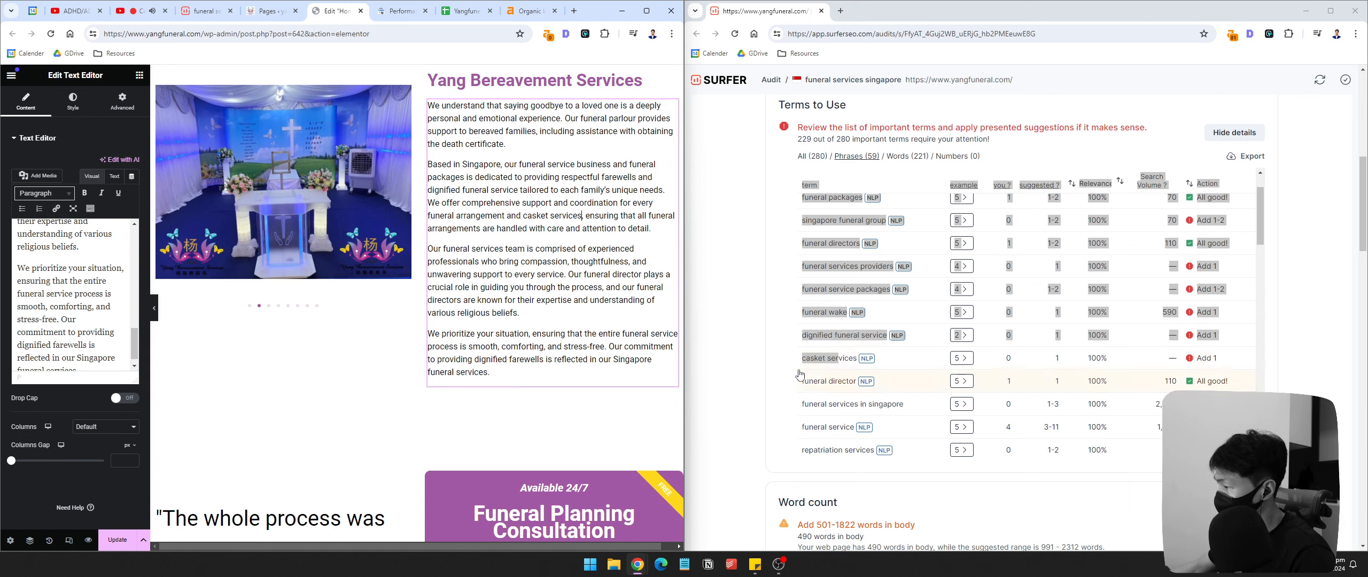
Step: Try inserting "funeral wake" before "assistance" in the first Yang Bereavement Services paragraph
{"action": "left_click", "coordinate": [798, 324]}
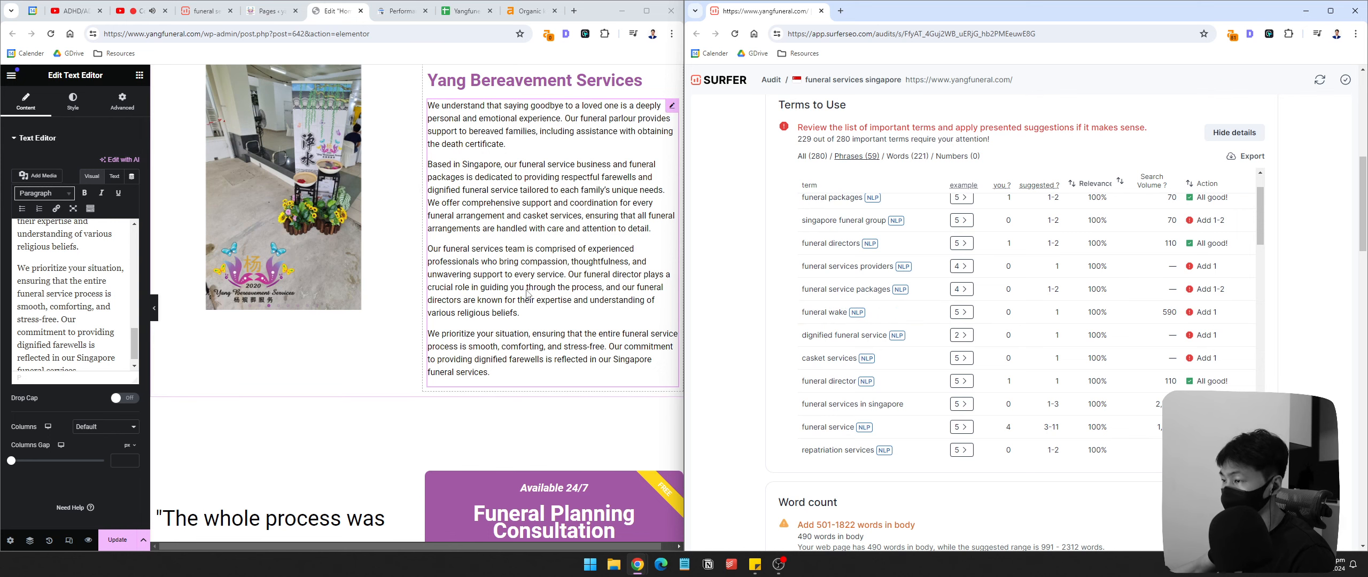
{"action": "left_click", "coordinate": [490, 254]}
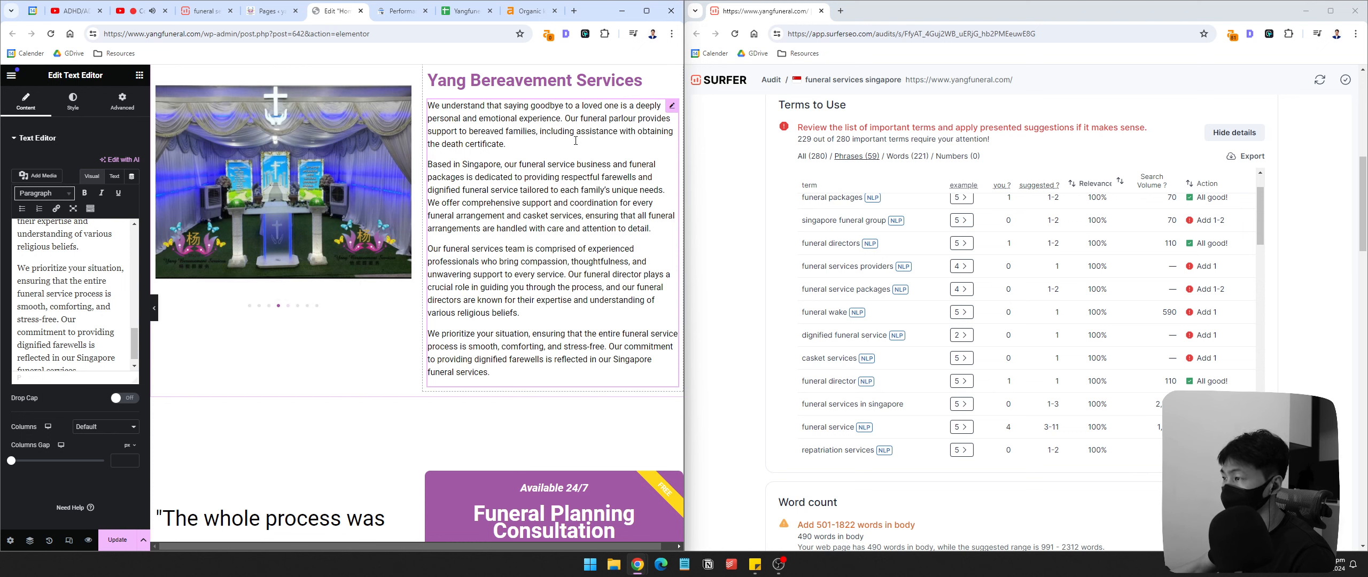
{"action": "type", "text": "funeral wake"}
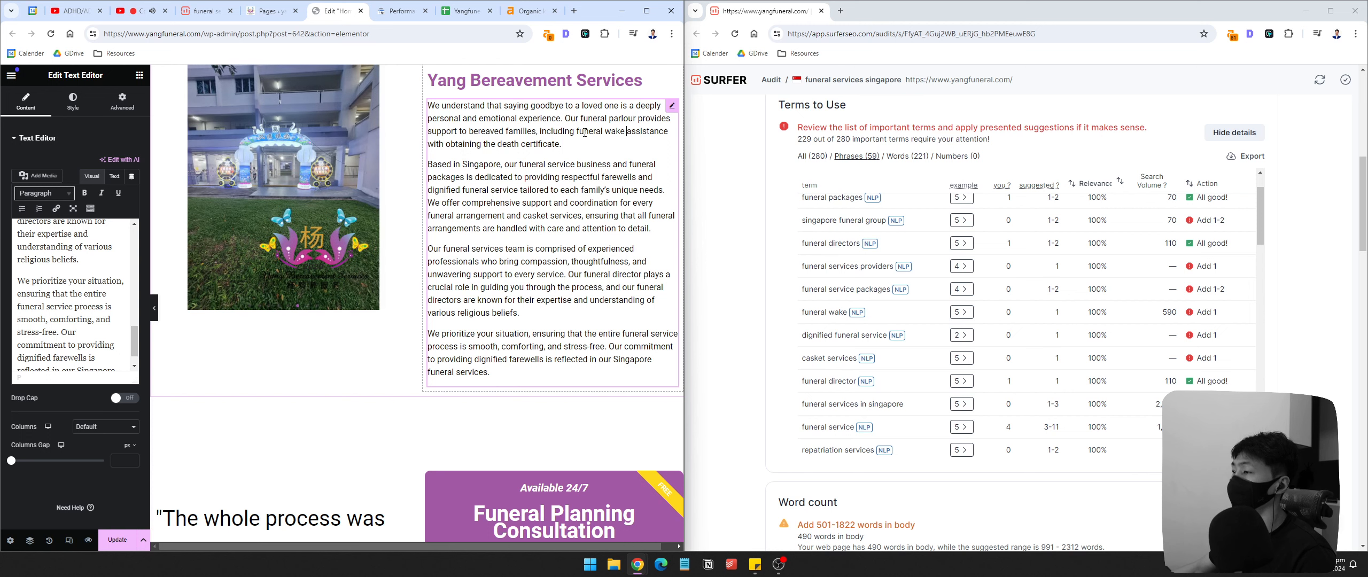
{"action": "left_click_drag", "start_coordinate": [575, 132], "coordinate": [628, 139]}
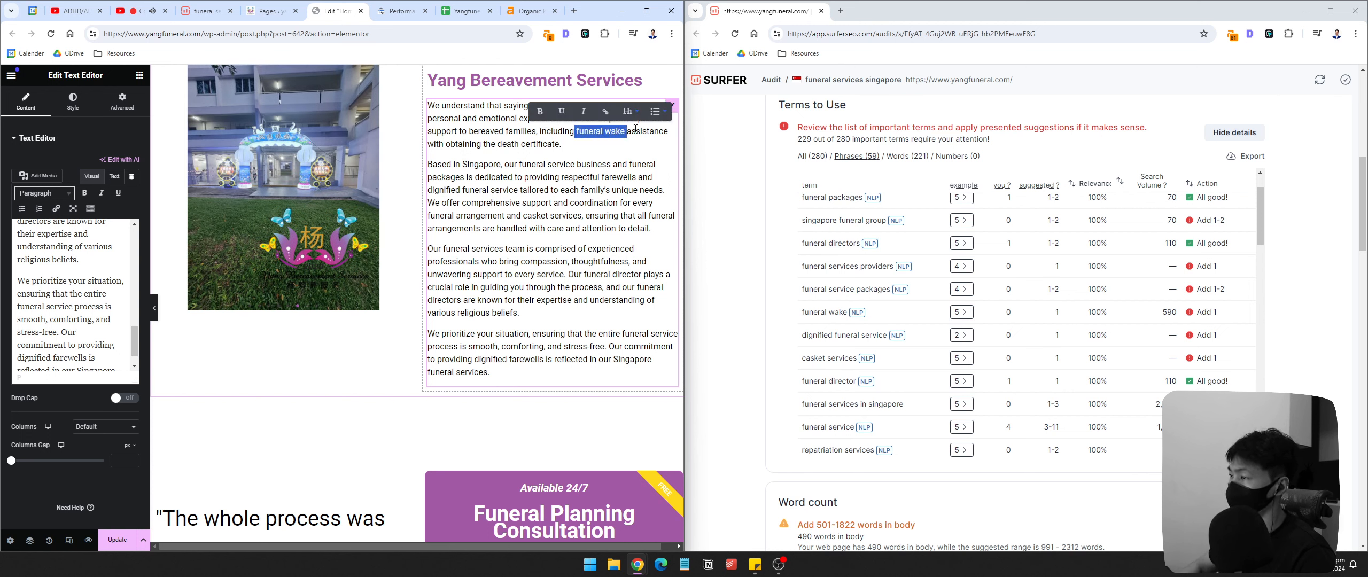
{"action": "key", "text": "BackSpace"}
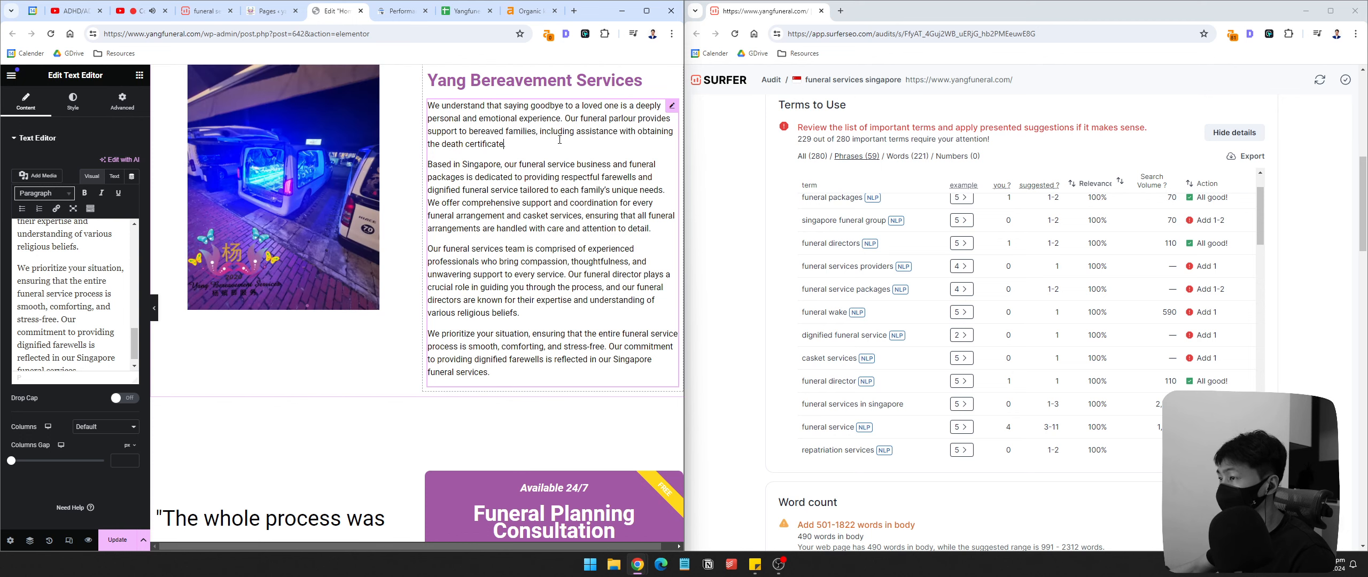
Step: Add "and funeral wake" after "the death certificate" in the first Yang Bereavement Services paragraph and update the page
{"action": "type", "text": "neral wake"}
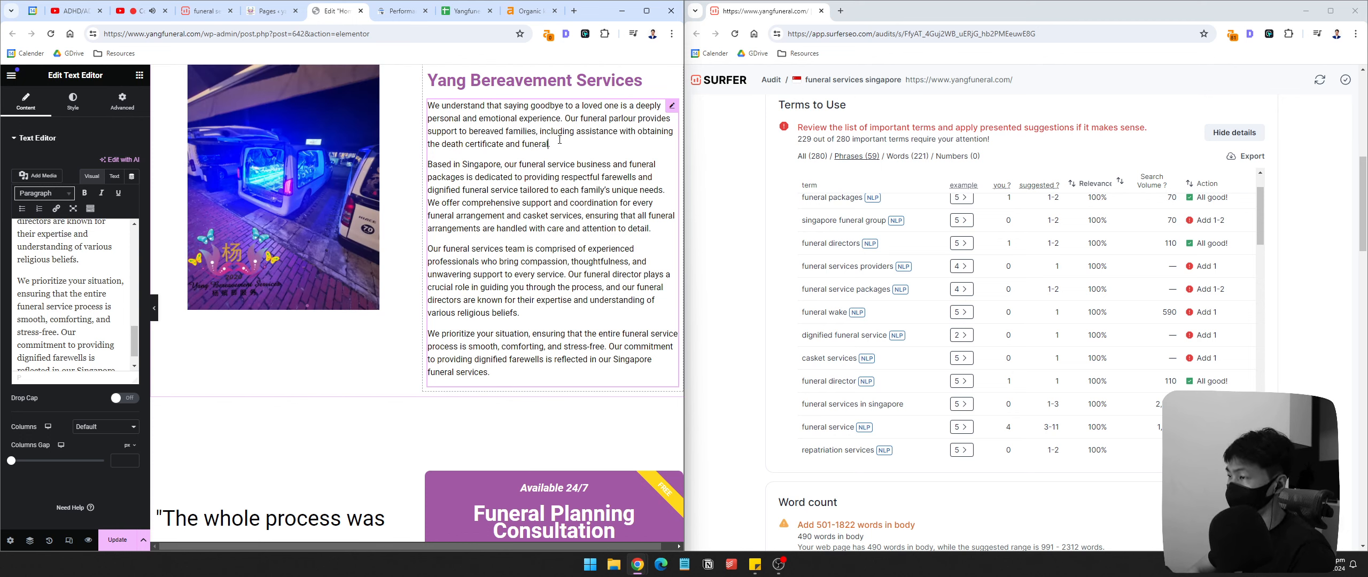
{"action": "left_click", "coordinate": [136, 539]}
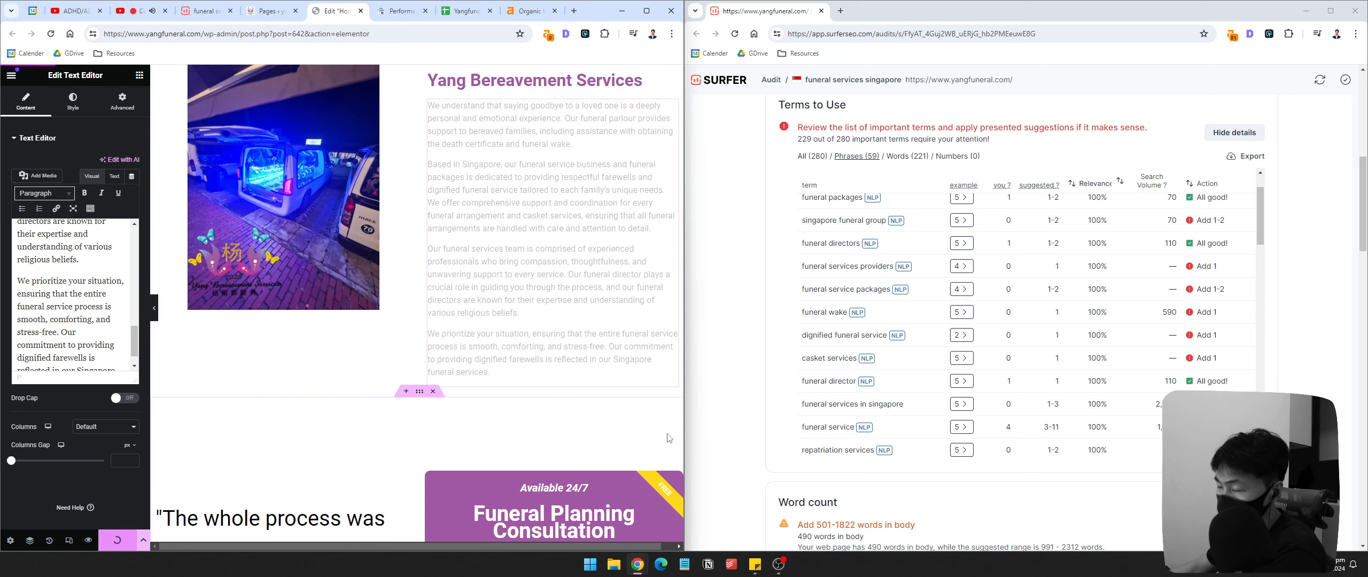
Step: Examine the audit's body word count comparison with competitors and look over the home page for places to add text
{"action": "scroll", "coordinate": [416, 305], "scroll_direction": "down", "scroll_amount": 2}
{"action": "scroll", "coordinate": [1229, 492], "scroll_direction": "down", "scroll_amount": 3}
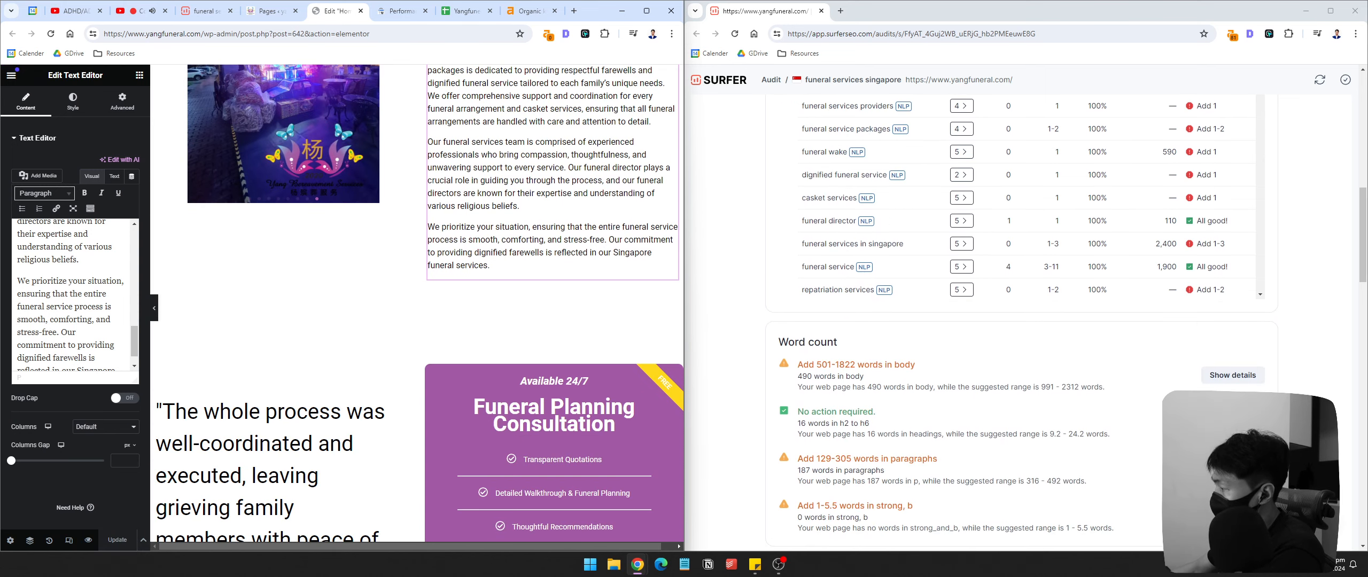
{"action": "left_click", "coordinate": [1246, 373]}
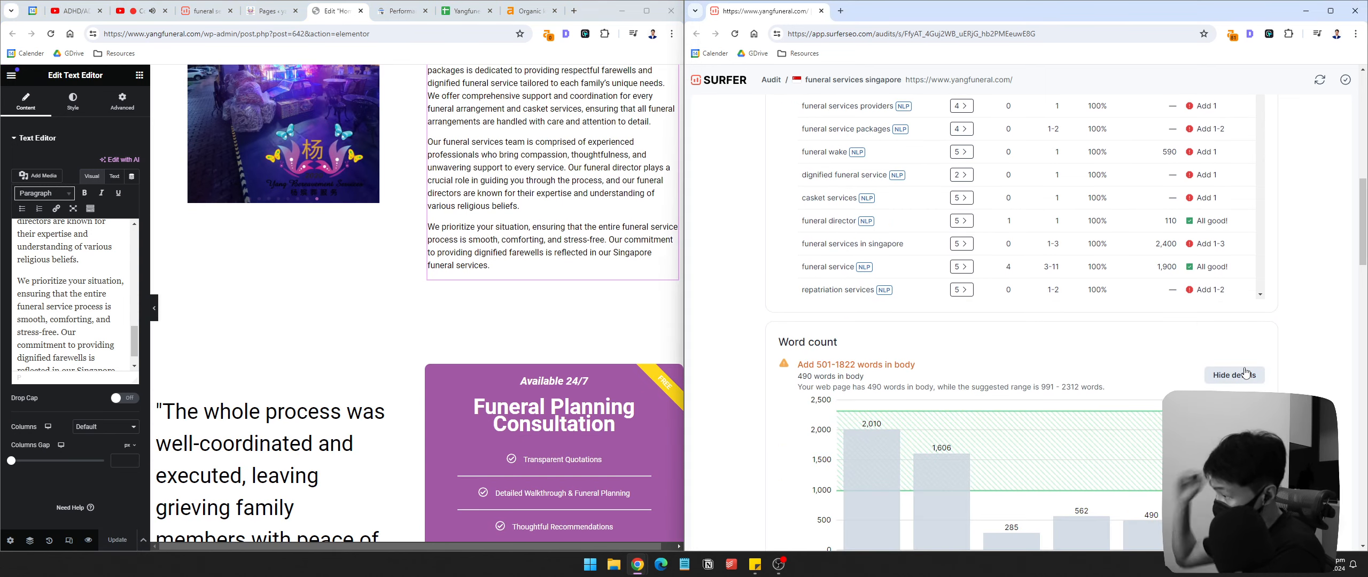
{"action": "scroll", "coordinate": [1246, 373], "scroll_direction": "down", "scroll_amount": 4}
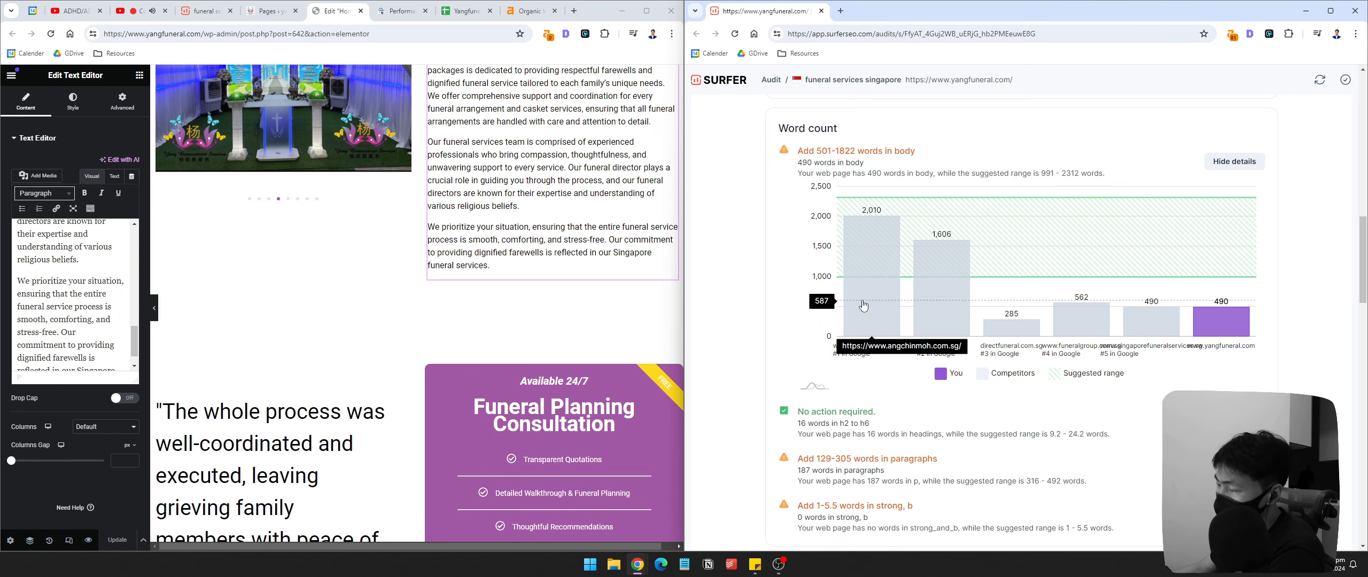
{"action": "scroll", "coordinate": [390, 464], "scroll_direction": "down", "scroll_amount": 5}
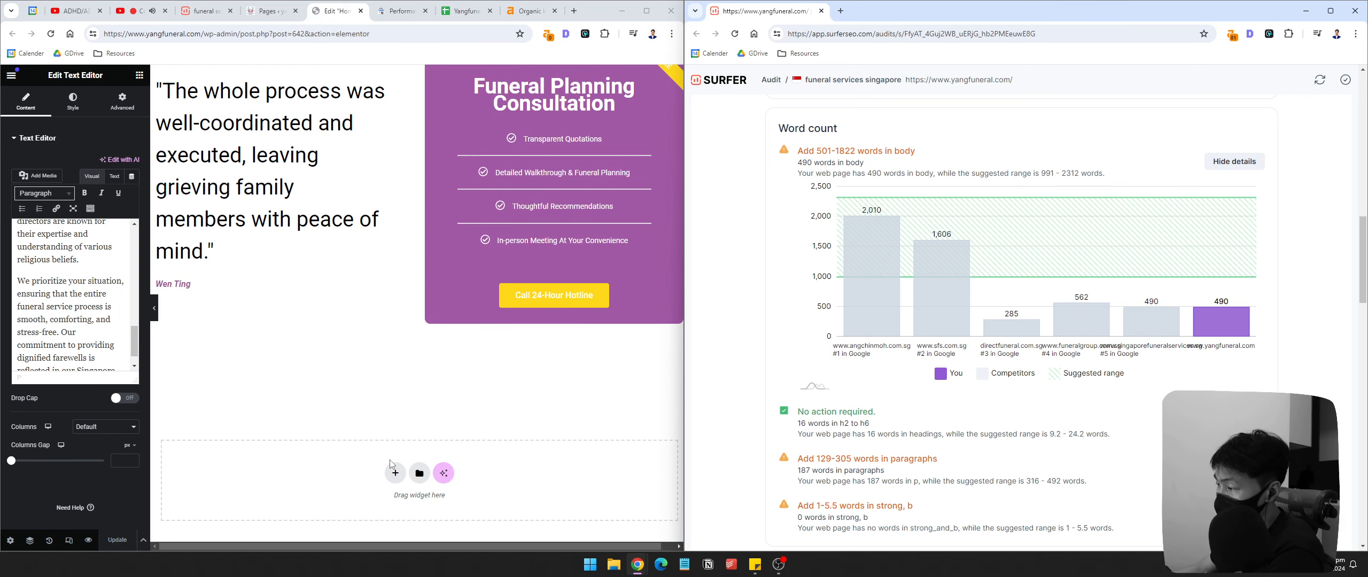
{"action": "scroll", "coordinate": [391, 464], "scroll_direction": "up", "scroll_amount": 15}
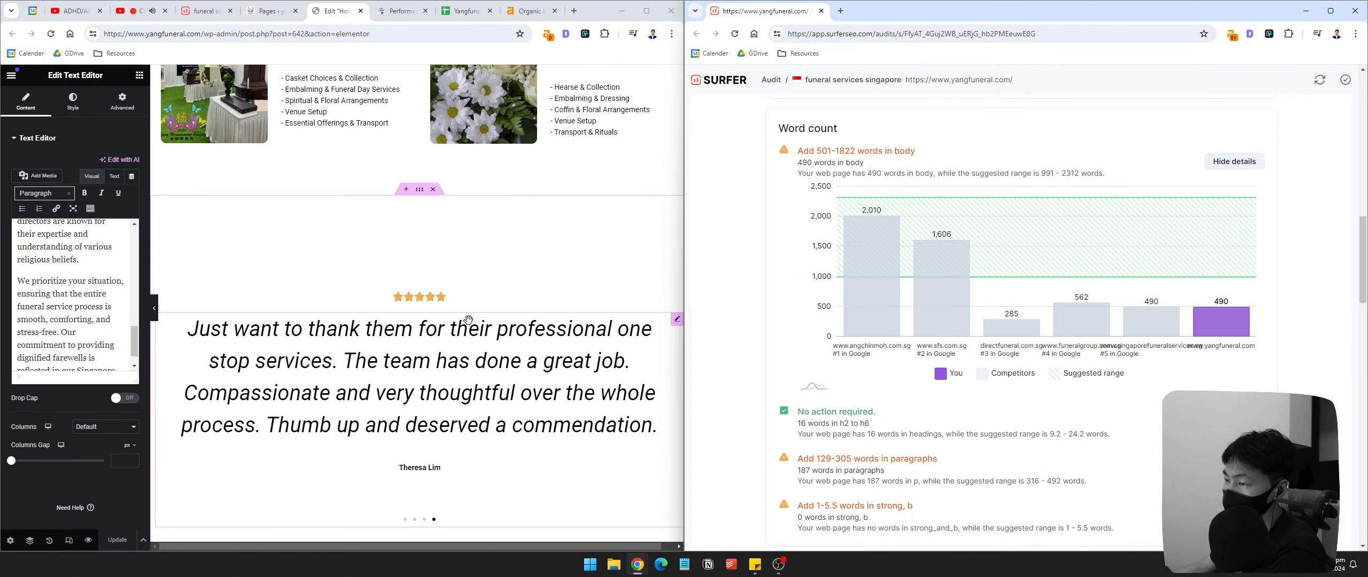
{"action": "scroll", "coordinate": [468, 320], "scroll_direction": "up", "scroll_amount": 10}
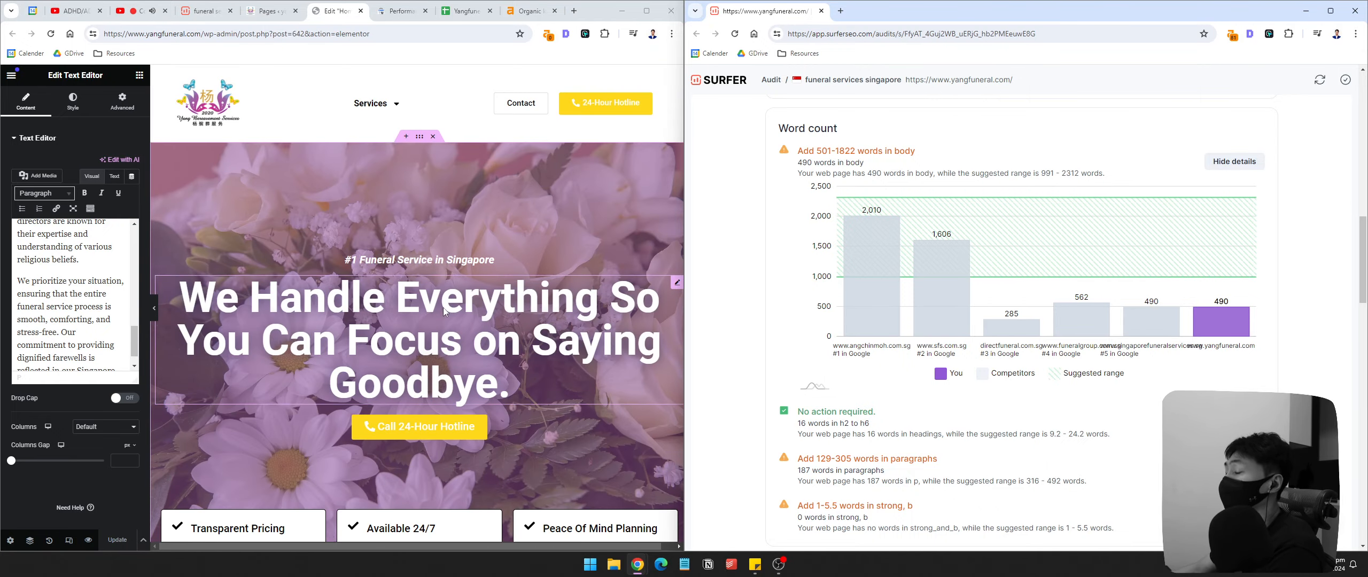
Step: Refresh the audit for the updated page, check the new Content Score and hide the score details
{"action": "left_click", "coordinate": [1319, 81]}
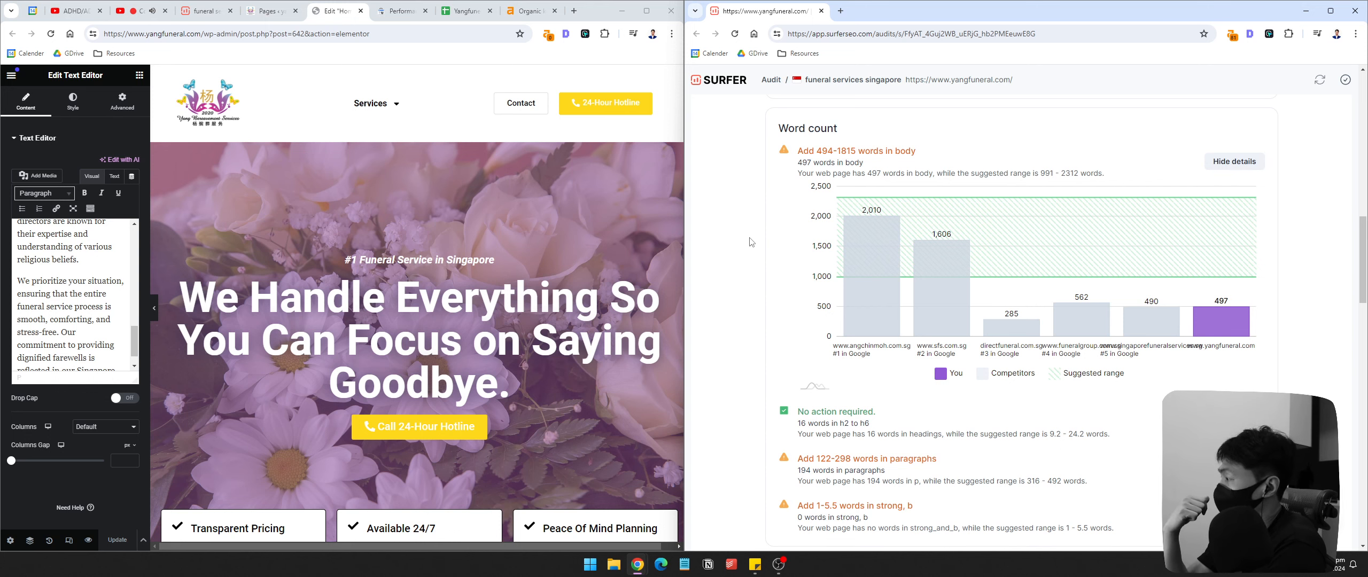
{"action": "scroll", "coordinate": [750, 241], "scroll_direction": "up", "scroll_amount": 15}
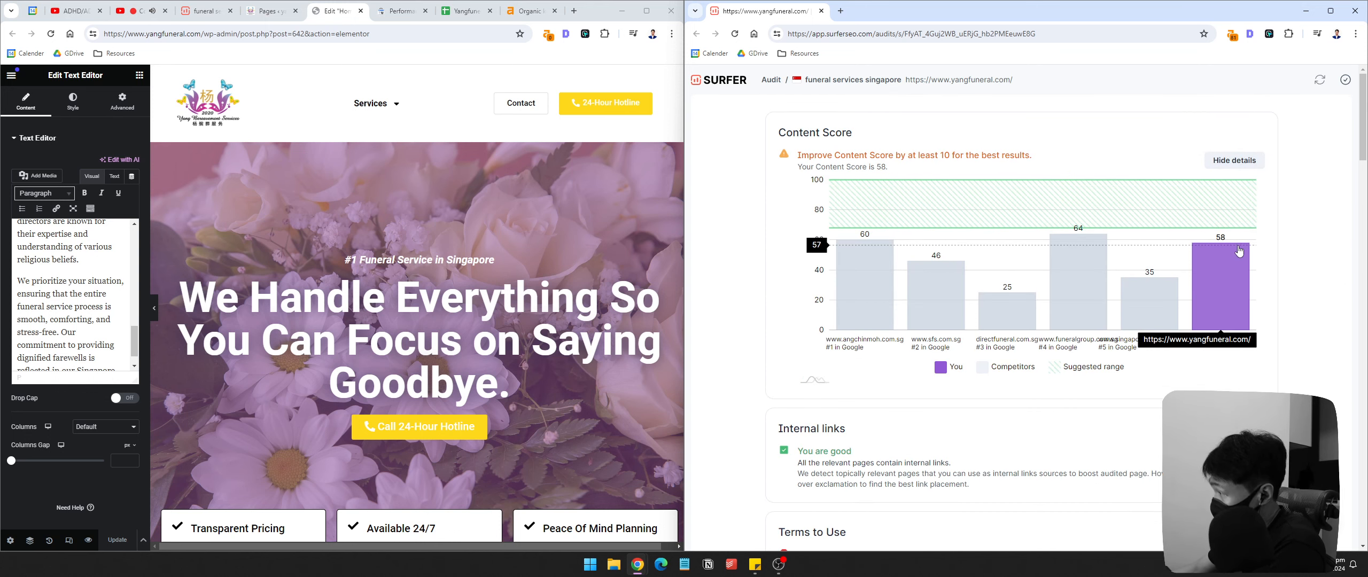
{"action": "left_click", "coordinate": [1252, 156]}
Step: Compare the audit's remaining suggested phrases with the home page sections to find a place for them
{"action": "scroll", "coordinate": [1241, 214], "scroll_direction": "down", "scroll_amount": 5}
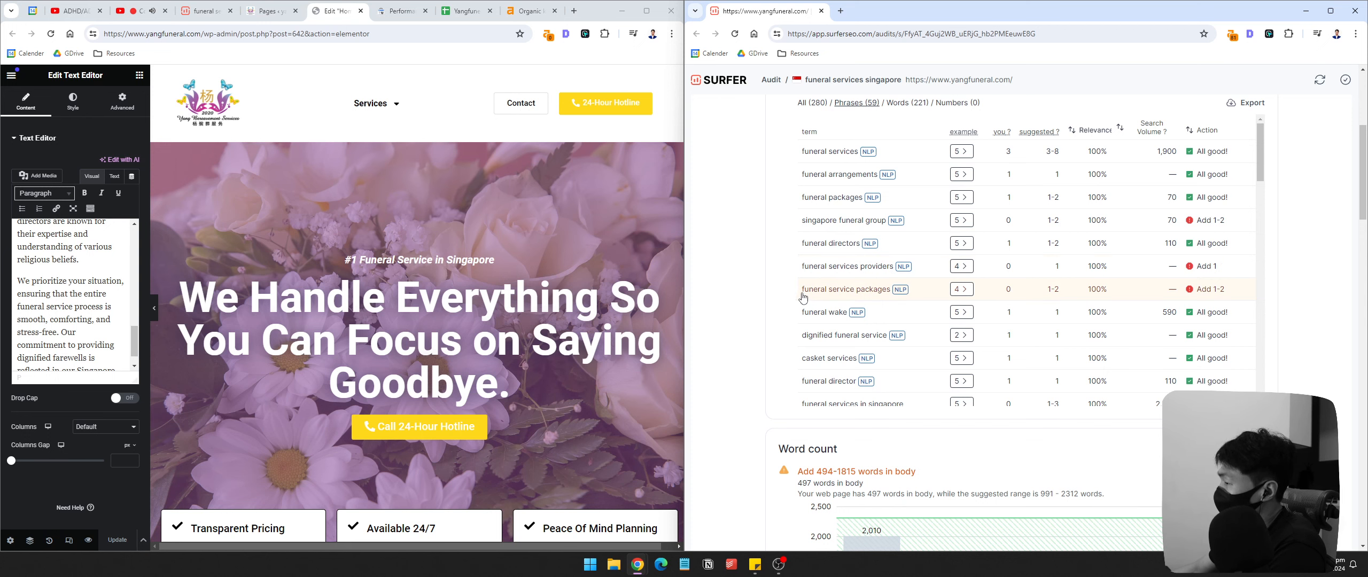
{"action": "scroll", "coordinate": [439, 230], "scroll_direction": "down", "scroll_amount": 9}
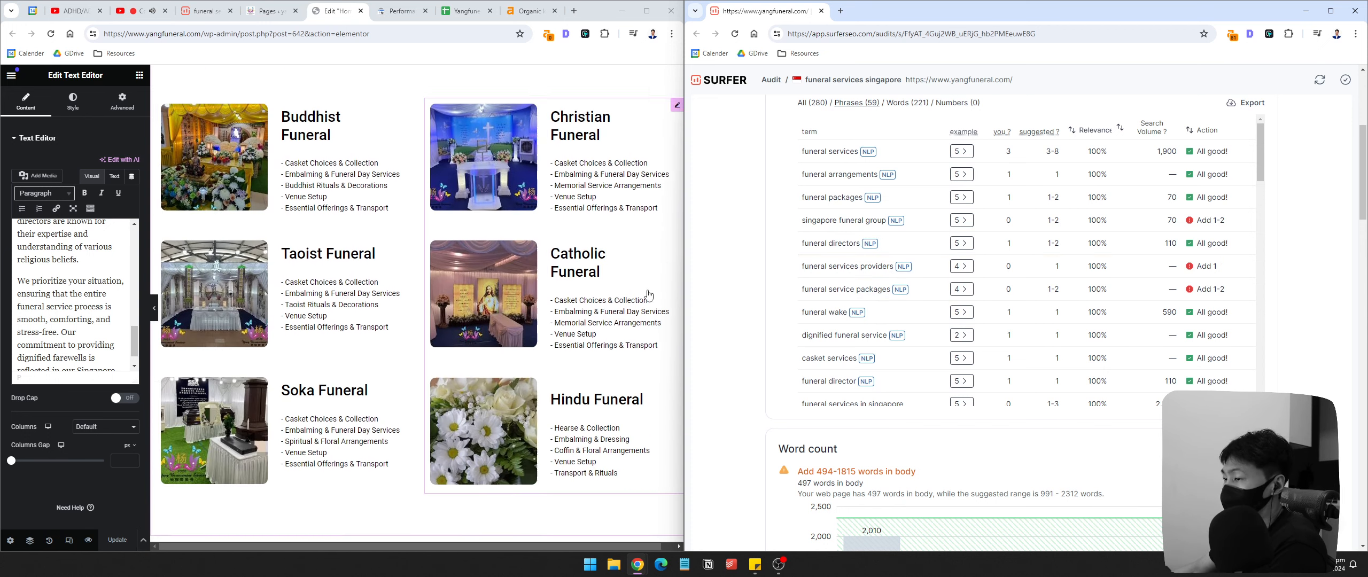
{"action": "scroll", "coordinate": [438, 231], "scroll_direction": "up", "scroll_amount": 2}
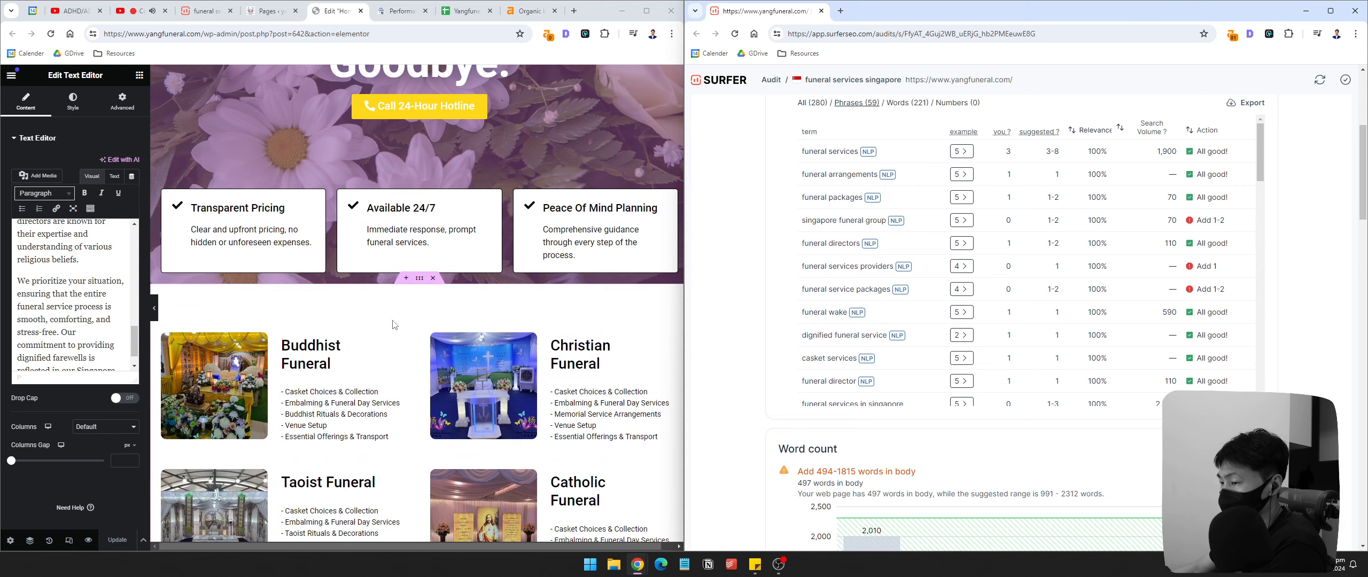
{"action": "scroll", "coordinate": [380, 333], "scroll_direction": "down", "scroll_amount": 4}
{"action": "scroll", "coordinate": [380, 334], "scroll_direction": "down", "scroll_amount": 5}
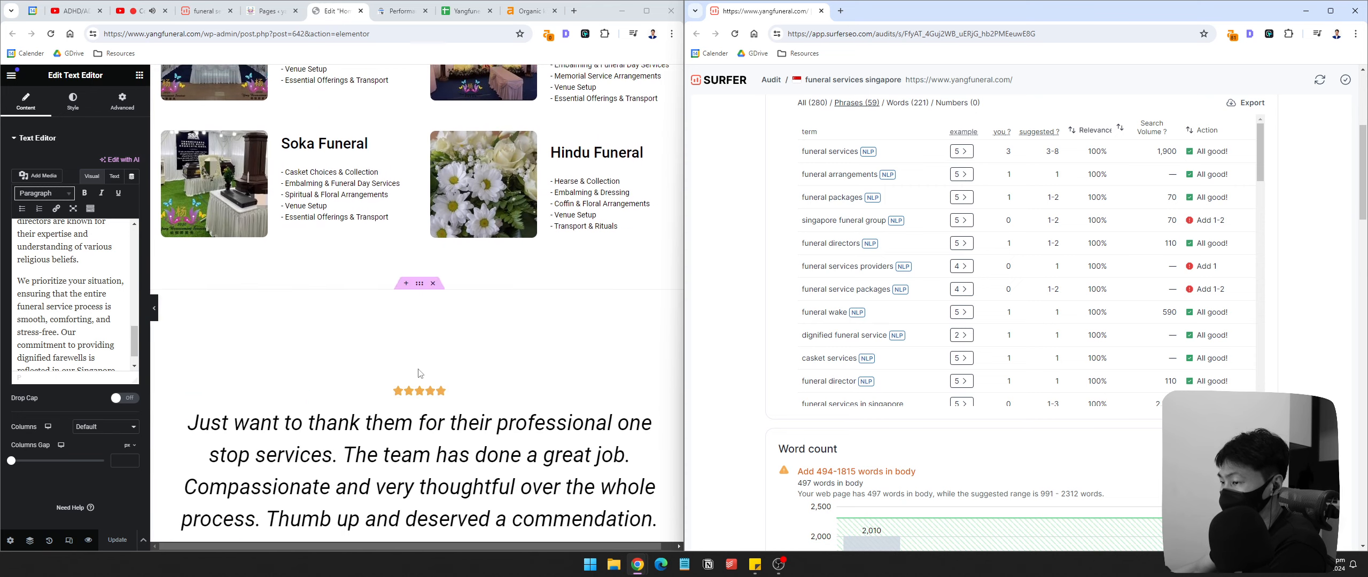
{"action": "scroll", "coordinate": [471, 250], "scroll_direction": "up", "scroll_amount": 9}
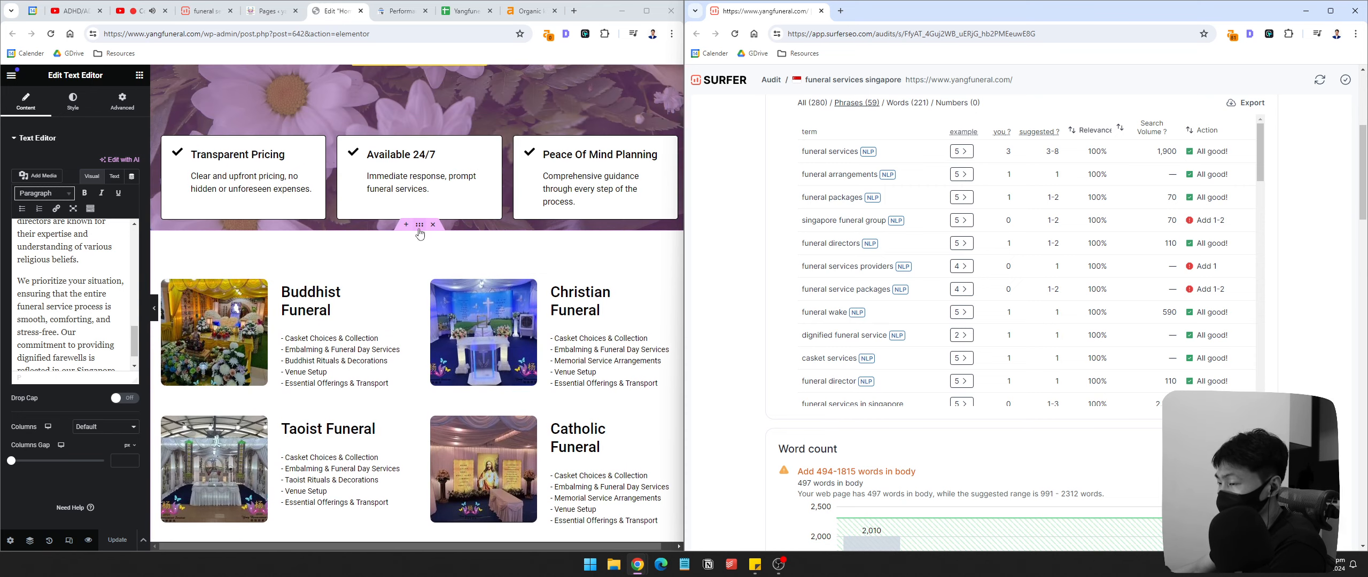
{"action": "scroll", "coordinate": [470, 261], "scroll_direction": "down", "scroll_amount": 5}
{"action": "scroll", "coordinate": [470, 261], "scroll_direction": "down", "scroll_amount": 2}
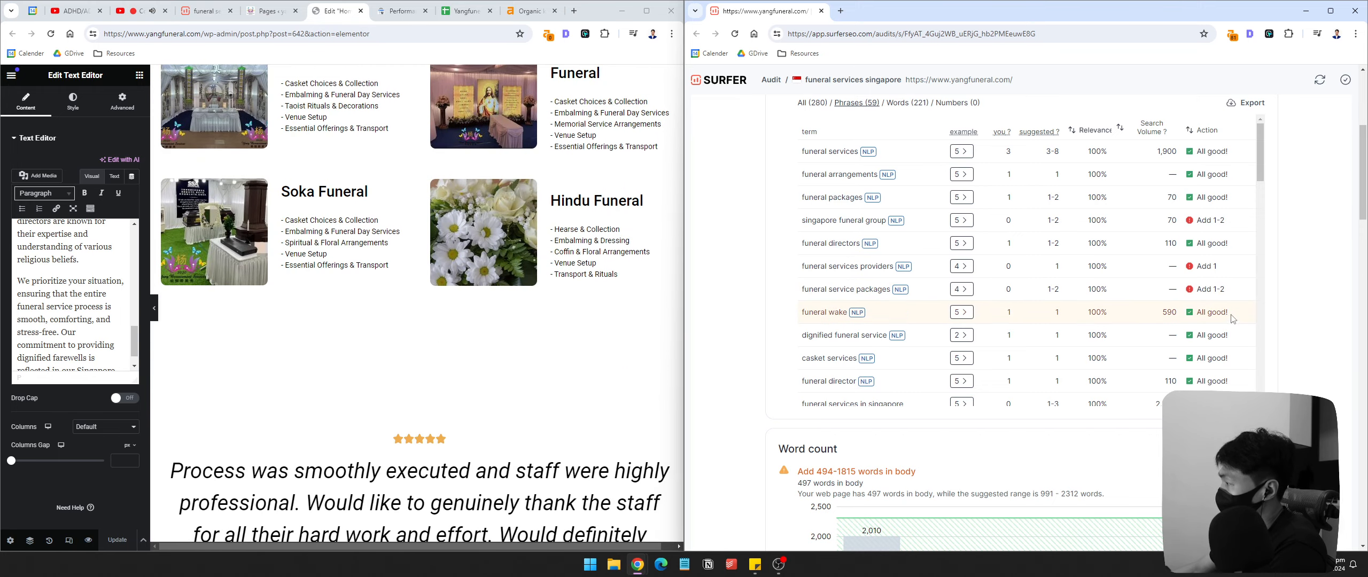
{"action": "scroll", "coordinate": [1233, 319], "scroll_direction": "down", "scroll_amount": 1}
{"action": "scroll", "coordinate": [1229, 310], "scroll_direction": "down", "scroll_amount": 2}
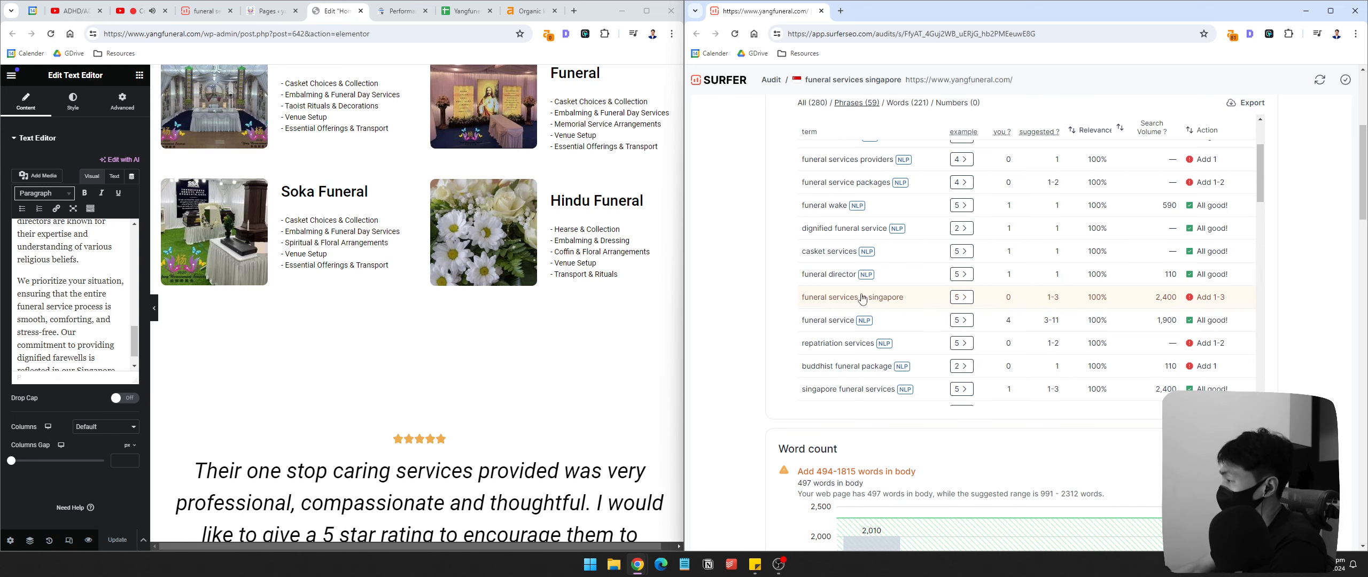
{"action": "scroll", "coordinate": [619, 315], "scroll_direction": "down", "scroll_amount": 8}
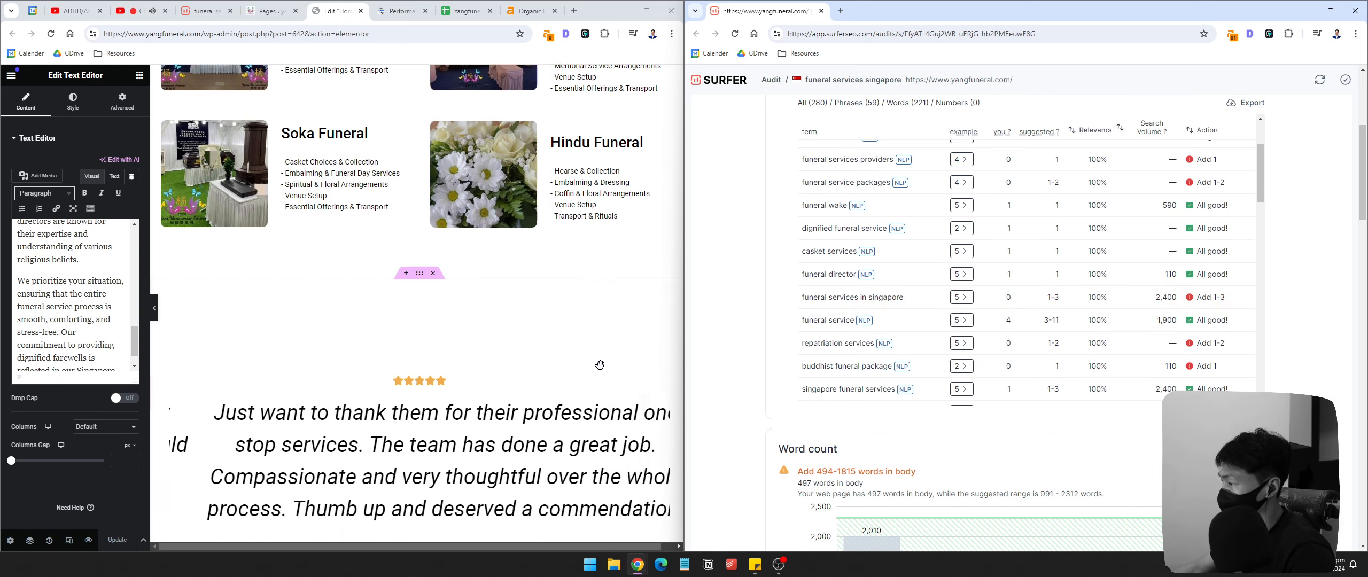
{"action": "scroll", "coordinate": [618, 315], "scroll_direction": "down", "scroll_amount": 2}
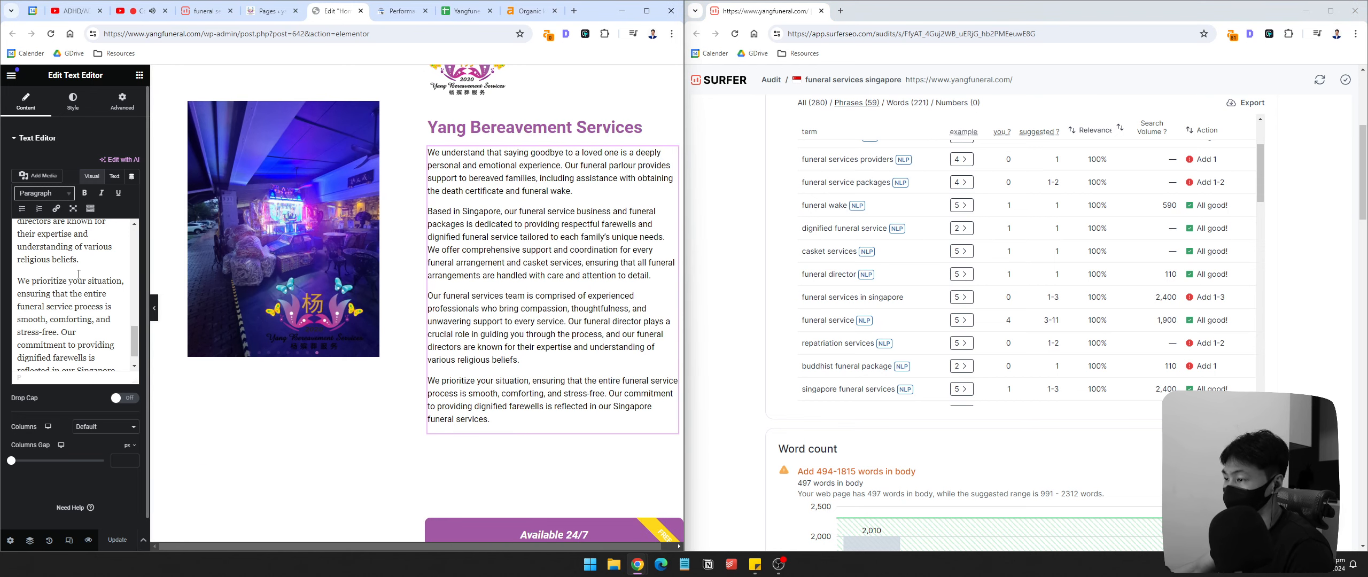
Step: Search the page for "funeral services" and review where the phrase occurs to choose a place for "funeral services in singapore"
{"action": "key", "text": "ctrl+f"}
{"action": "type", "text": "funeral services"}
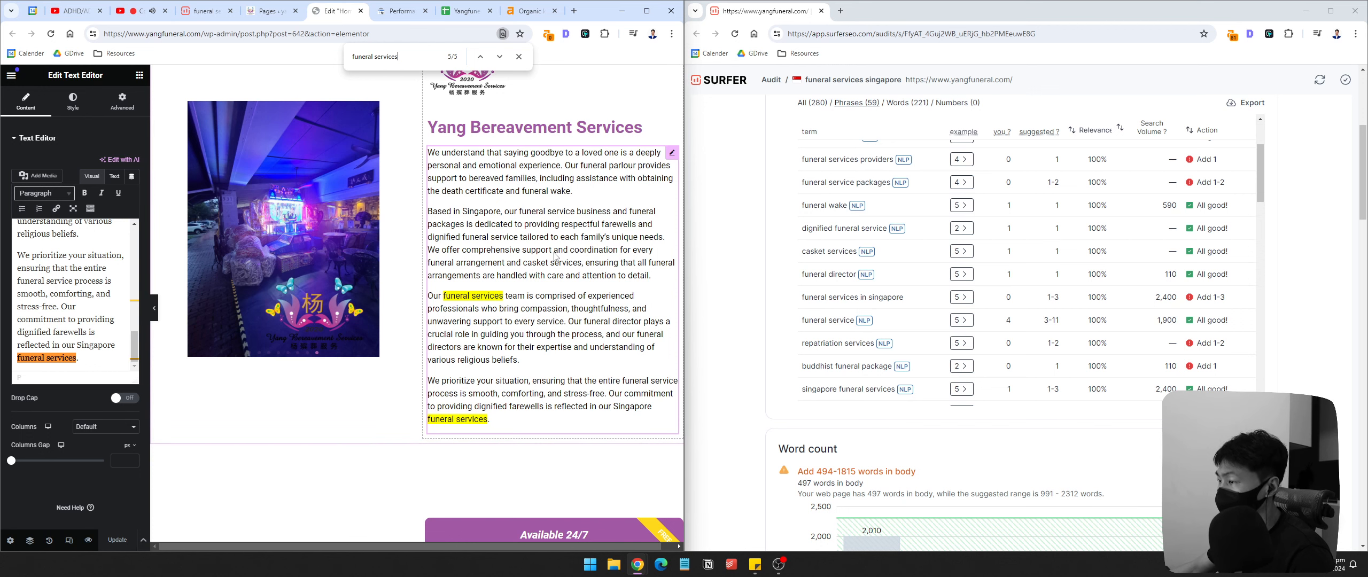
{"action": "scroll", "coordinate": [555, 253], "scroll_direction": "up", "scroll_amount": 6}
{"action": "scroll", "coordinate": [596, 345], "scroll_direction": "down", "scroll_amount": 5}
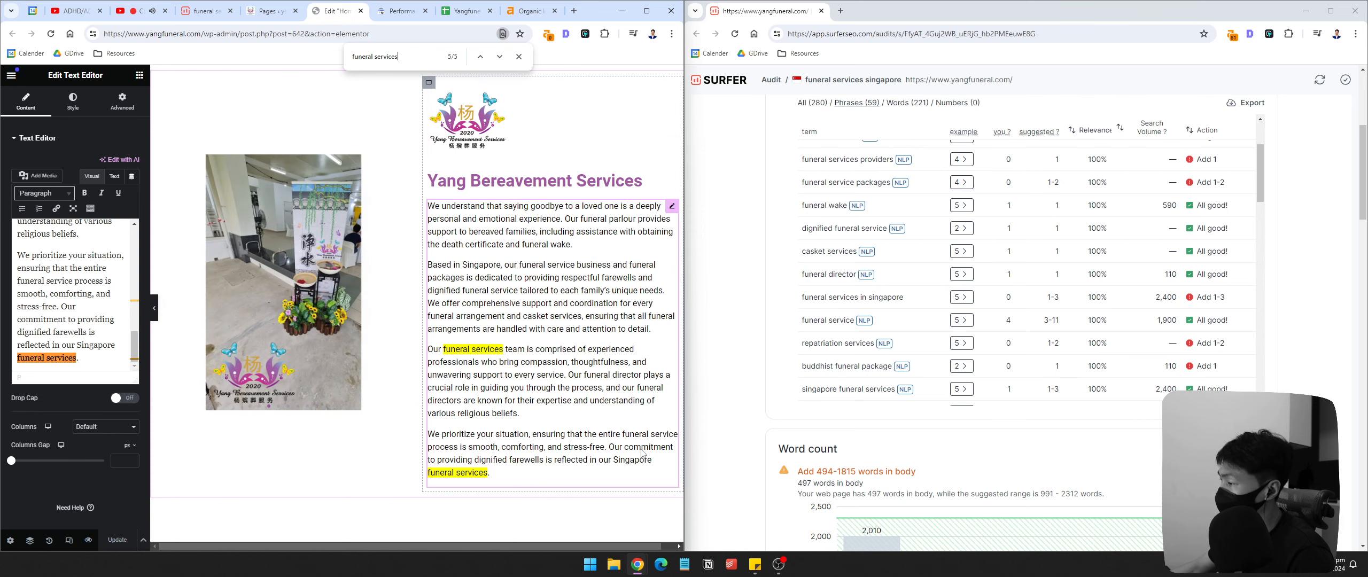
{"action": "scroll", "coordinate": [663, 400], "scroll_direction": "down", "scroll_amount": 5}
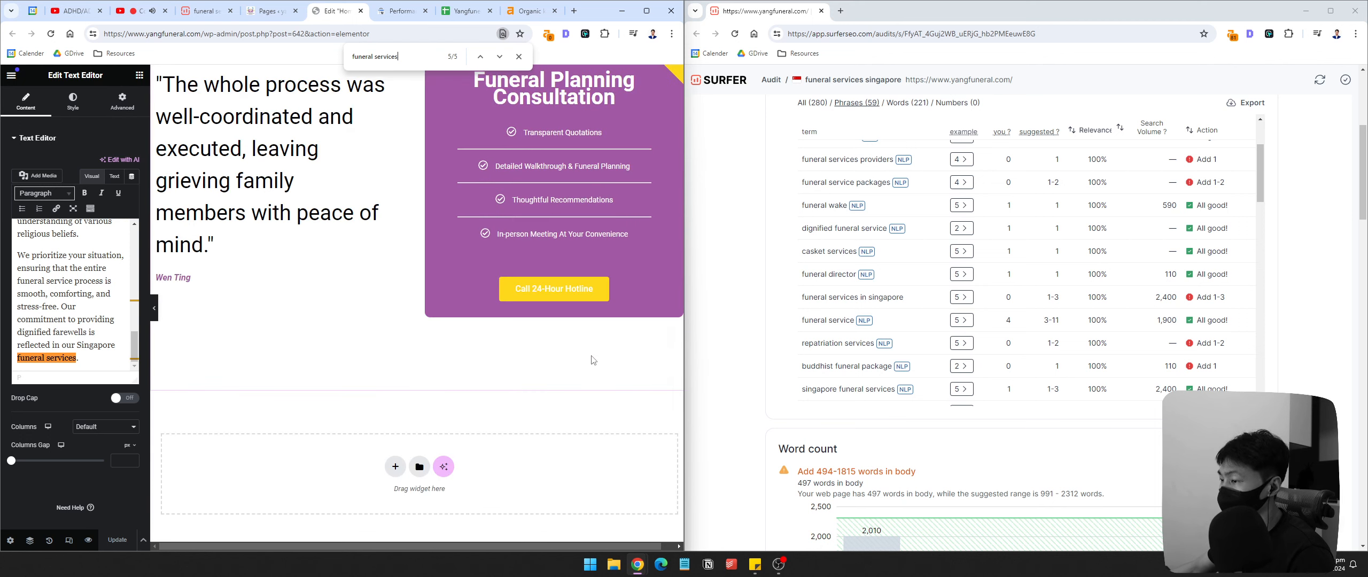
{"action": "scroll", "coordinate": [606, 389], "scroll_direction": "up", "scroll_amount": 10}
{"action": "scroll", "coordinate": [607, 389], "scroll_direction": "up", "scroll_amount": 7}
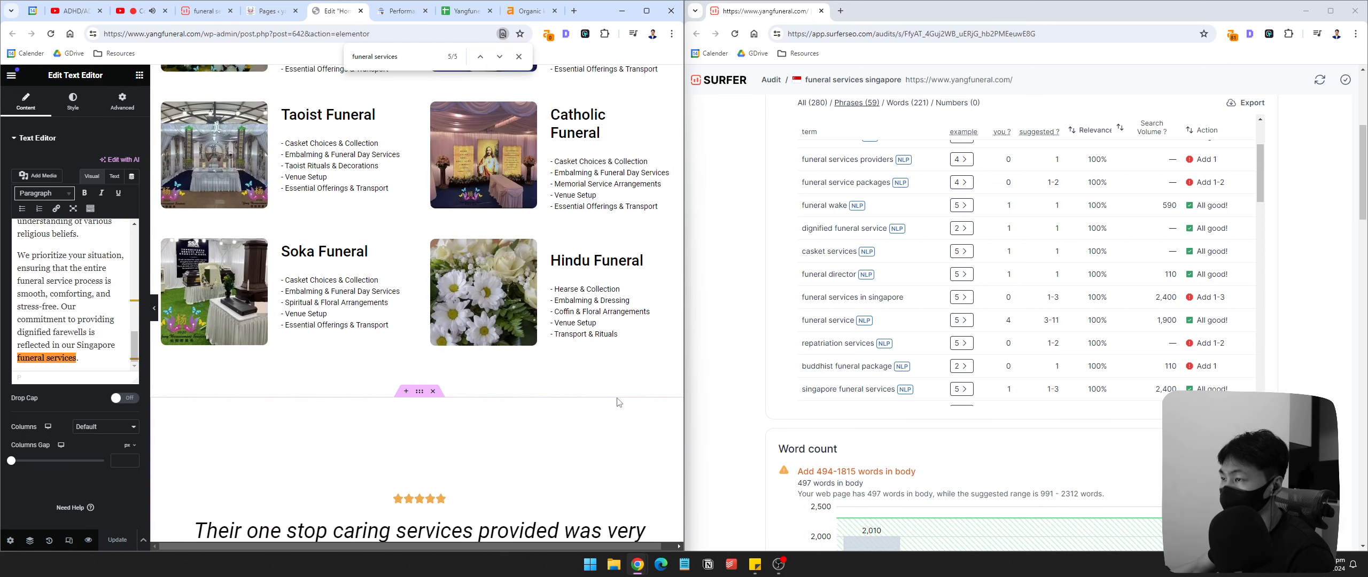
{"action": "scroll", "coordinate": [617, 401], "scroll_direction": "up", "scroll_amount": 4}
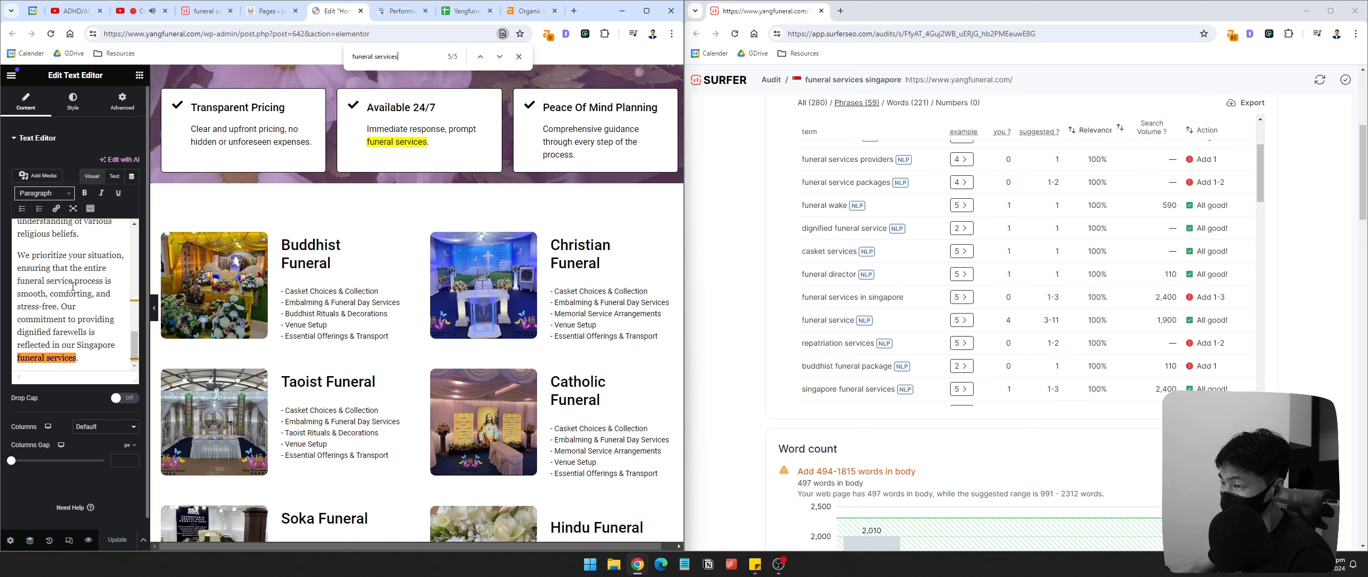
{"action": "scroll", "coordinate": [81, 287], "scroll_direction": "up", "scroll_amount": 5}
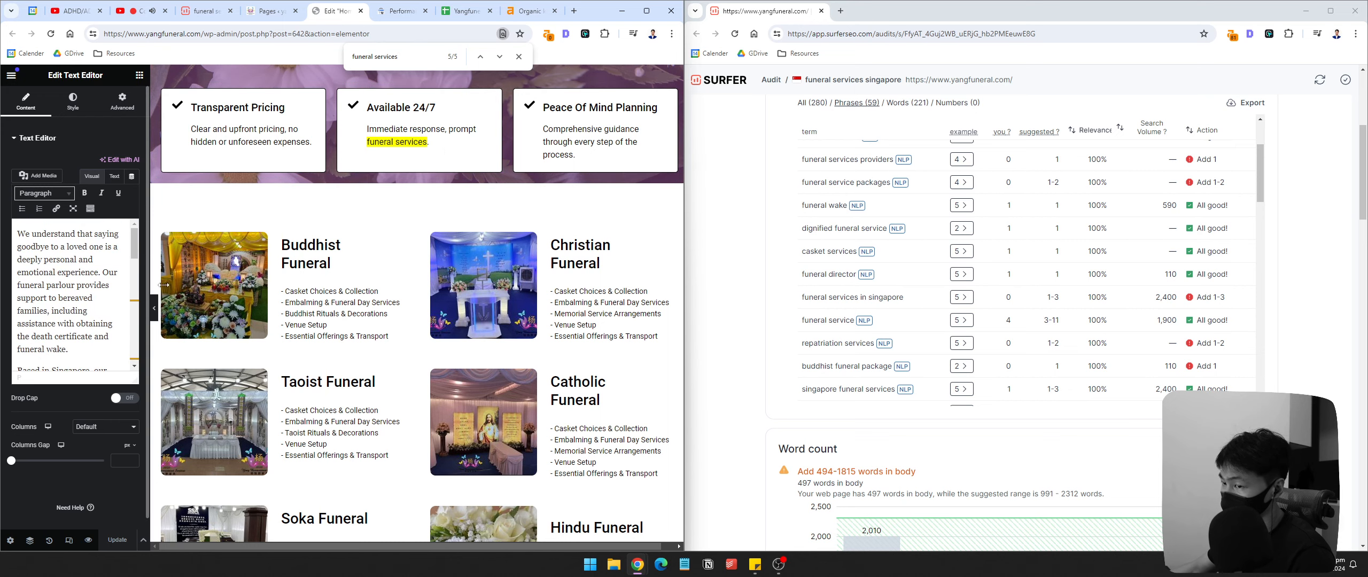
Step: Change the Available 24/7 box description to "Immediate response, prompt funeral services in Singapore." and close the page search
{"action": "left_click", "coordinate": [485, 105]}
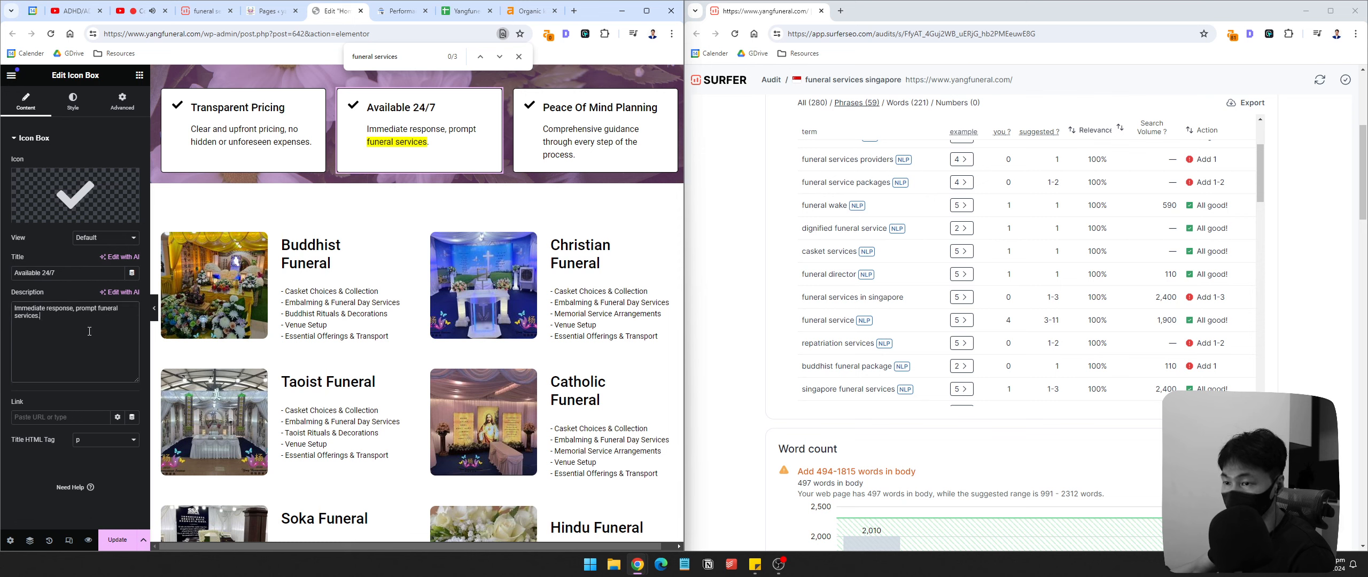
{"action": "key", "text": "BackSpace"}
{"action": "type", "text": "in Sing"}
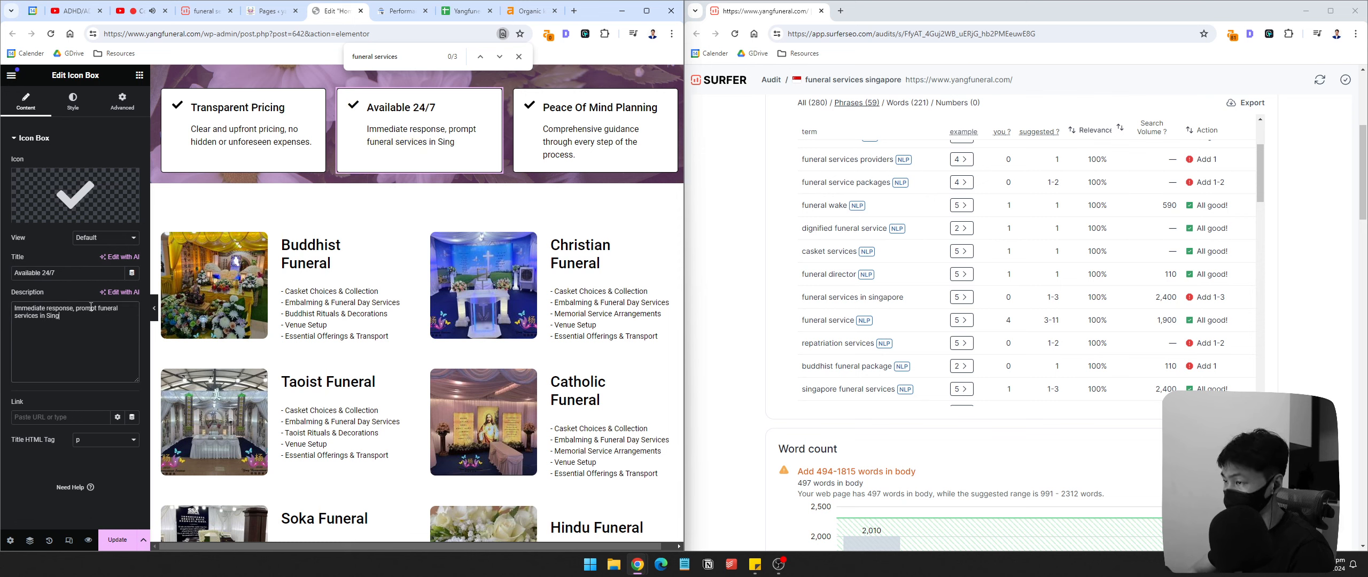
{"action": "type", "text": "apore."}
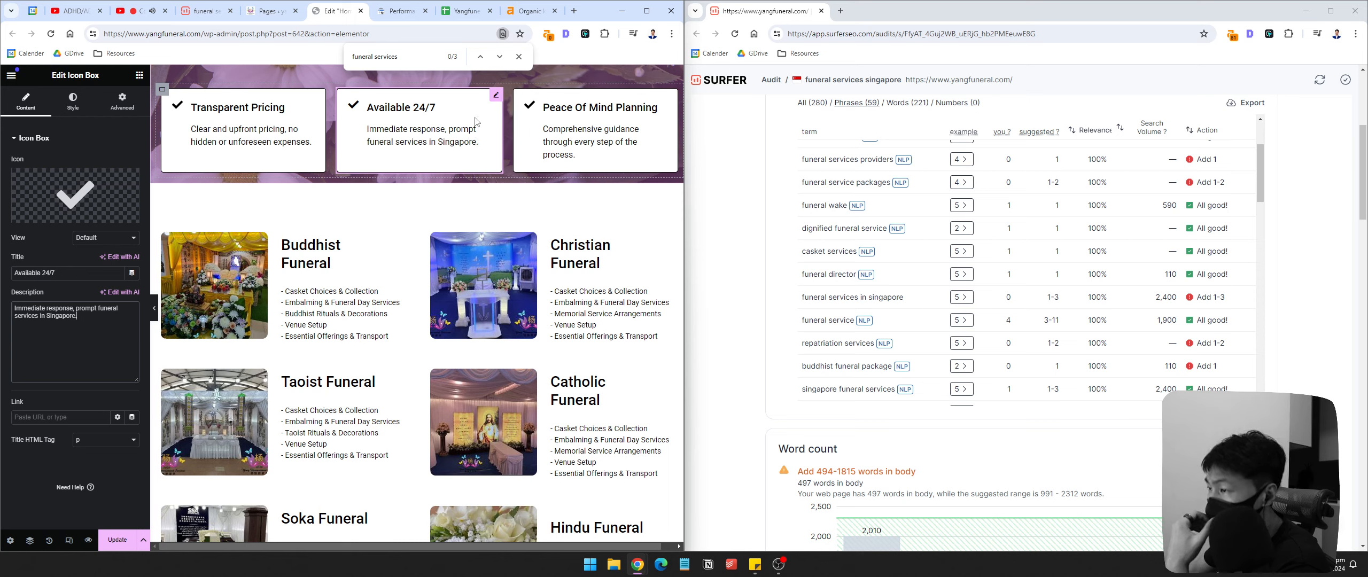
{"action": "left_click", "coordinate": [518, 56]}
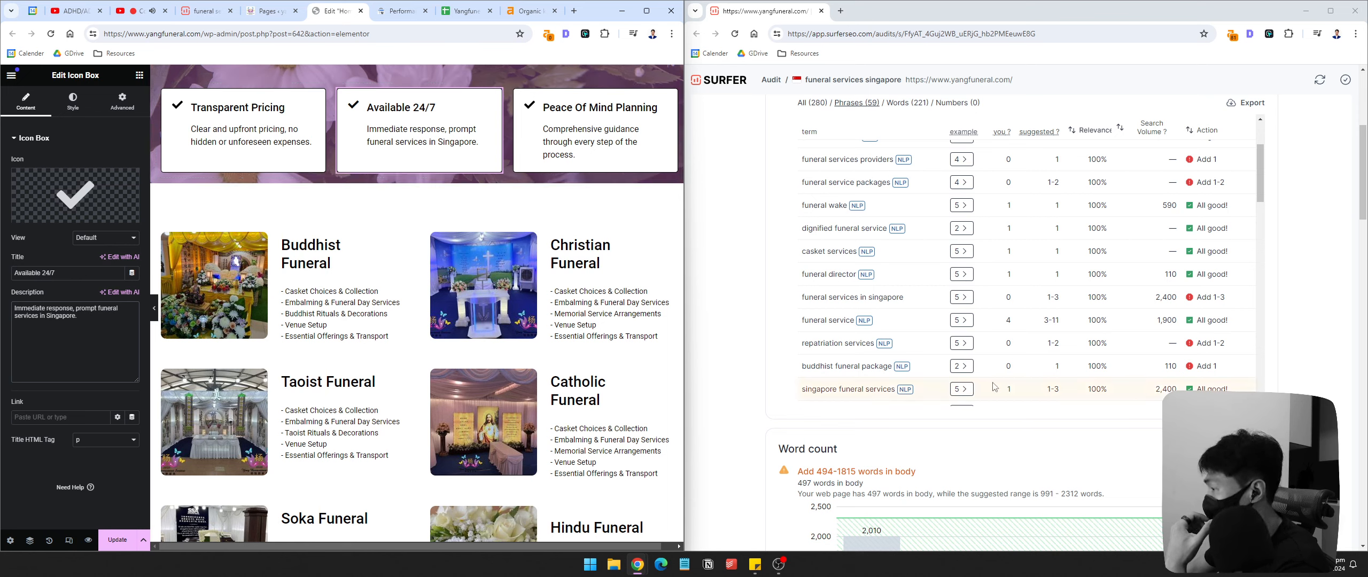
Step: Look through the audit's remaining suggested phrases and search the home page for "process" to find a place for "entire process"
{"action": "scroll", "coordinate": [994, 386], "scroll_direction": "down", "scroll_amount": 2}
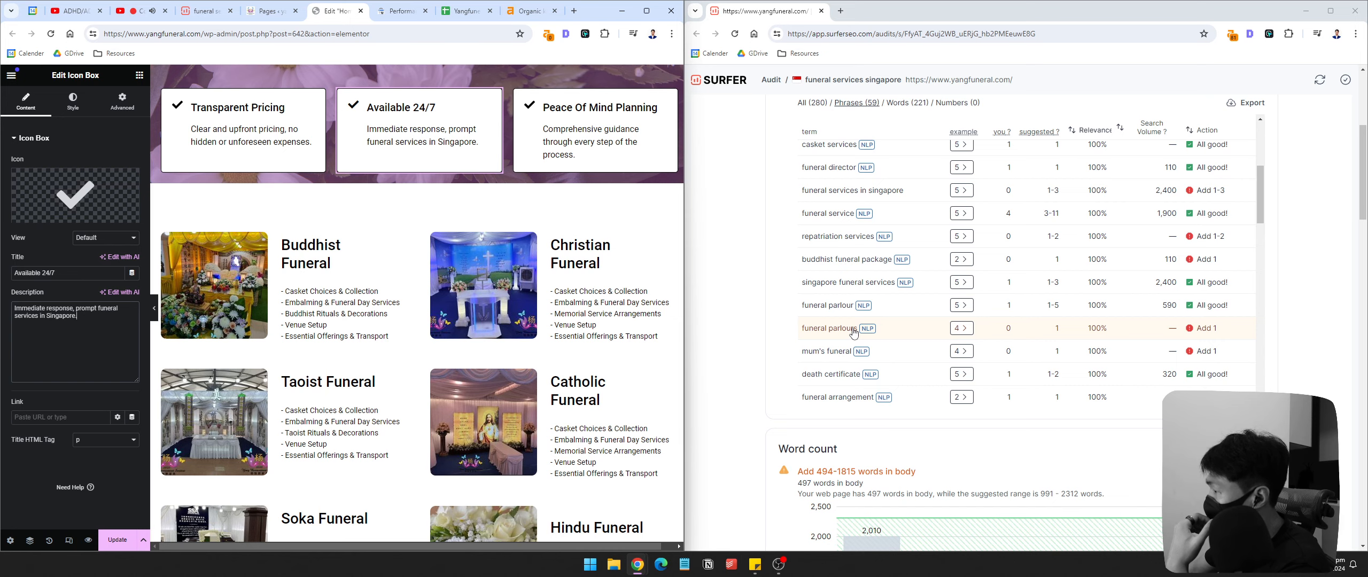
{"action": "scroll", "coordinate": [853, 331], "scroll_direction": "down", "scroll_amount": 2}
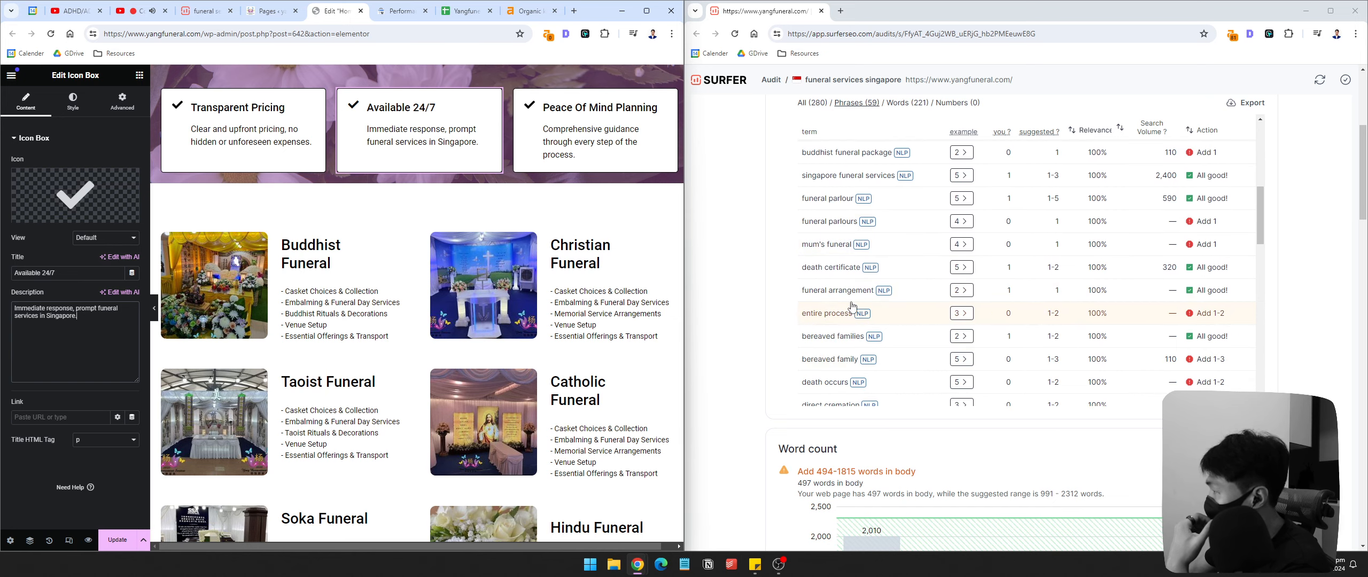
{"action": "scroll", "coordinate": [539, 337], "scroll_direction": "down", "scroll_amount": 3}
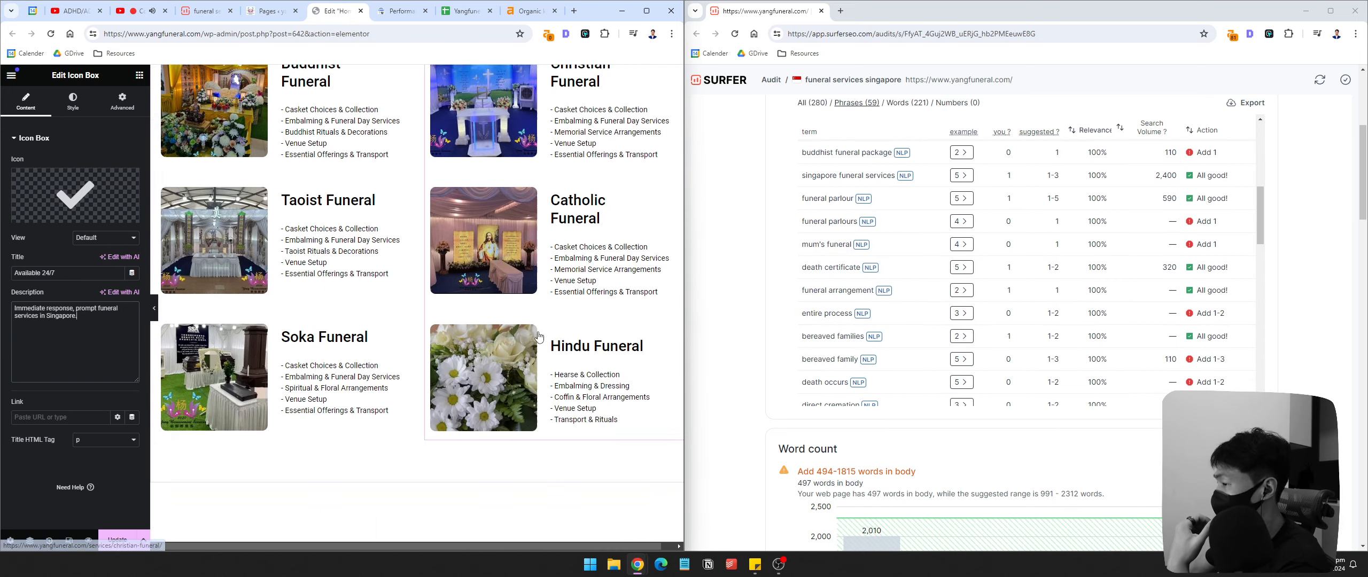
{"action": "scroll", "coordinate": [539, 337], "scroll_direction": "down", "scroll_amount": 15}
{"action": "left_click", "coordinate": [541, 206]}
{"action": "key", "text": "ctrl+f"}
{"action": "type", "text": "process"}
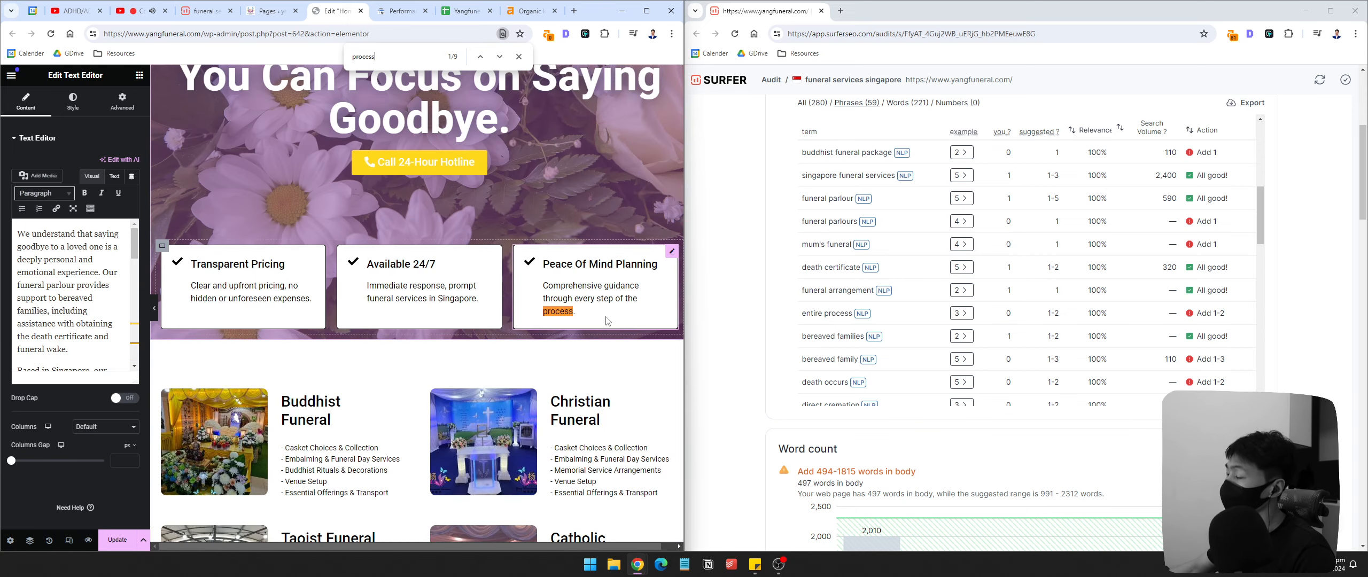
Step: Insert "entire" before "process" in the sentence about the funeral director's crucial role under Yang Bereavement Services
{"action": "left_click", "coordinate": [499, 57]}
{"action": "left_click", "coordinate": [500, 57]}
{"action": "left_click", "coordinate": [500, 56]}
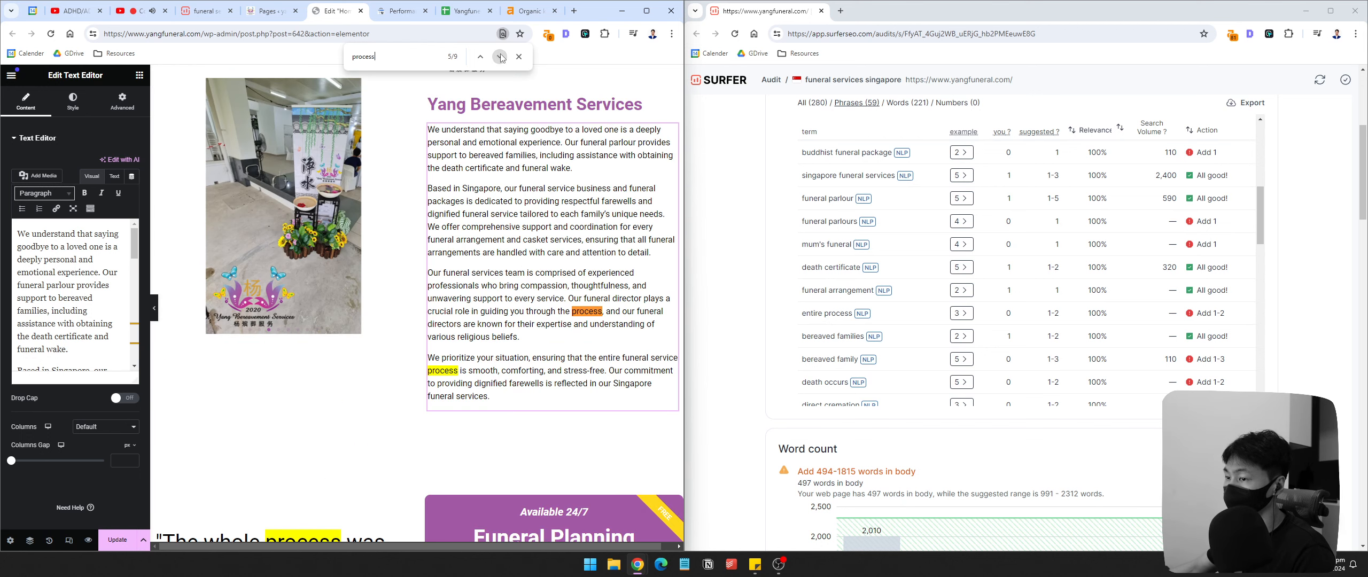
{"action": "left_click", "coordinate": [572, 310]}
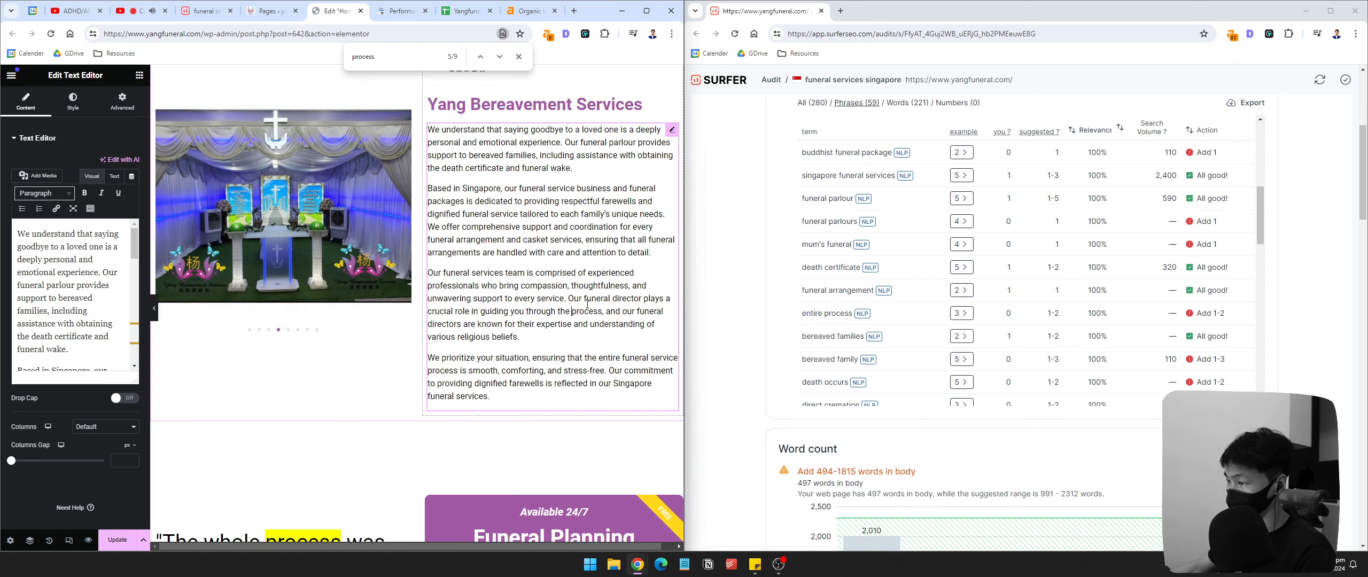
{"action": "type", "text": "entire"}
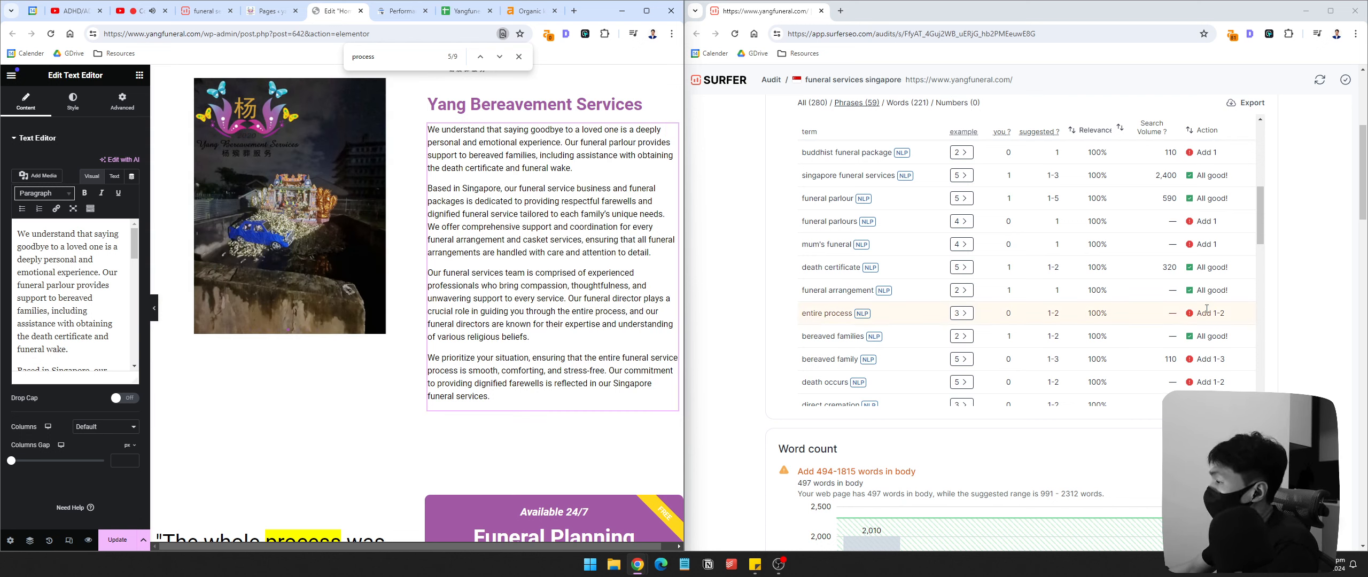
Step: Check the next suggested phrases in the audit, publish the home page changes and close the page search
{"action": "scroll", "coordinate": [1206, 308], "scroll_direction": "down", "scroll_amount": 1}
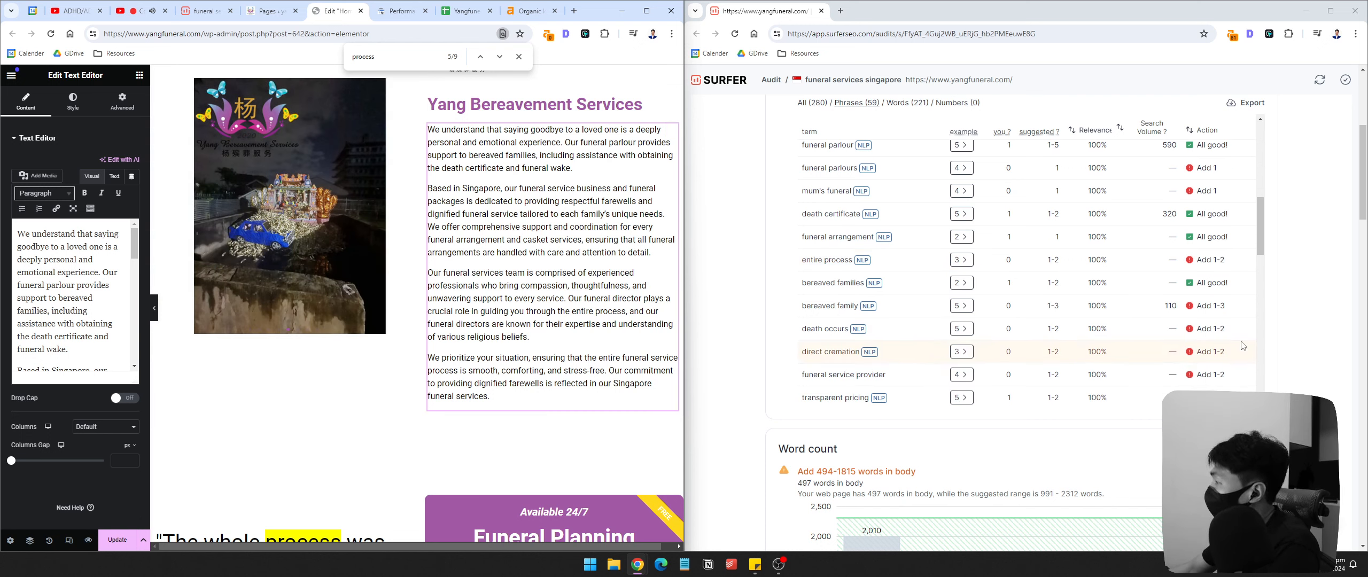
{"action": "scroll", "coordinate": [1241, 346], "scroll_direction": "down", "scroll_amount": 2}
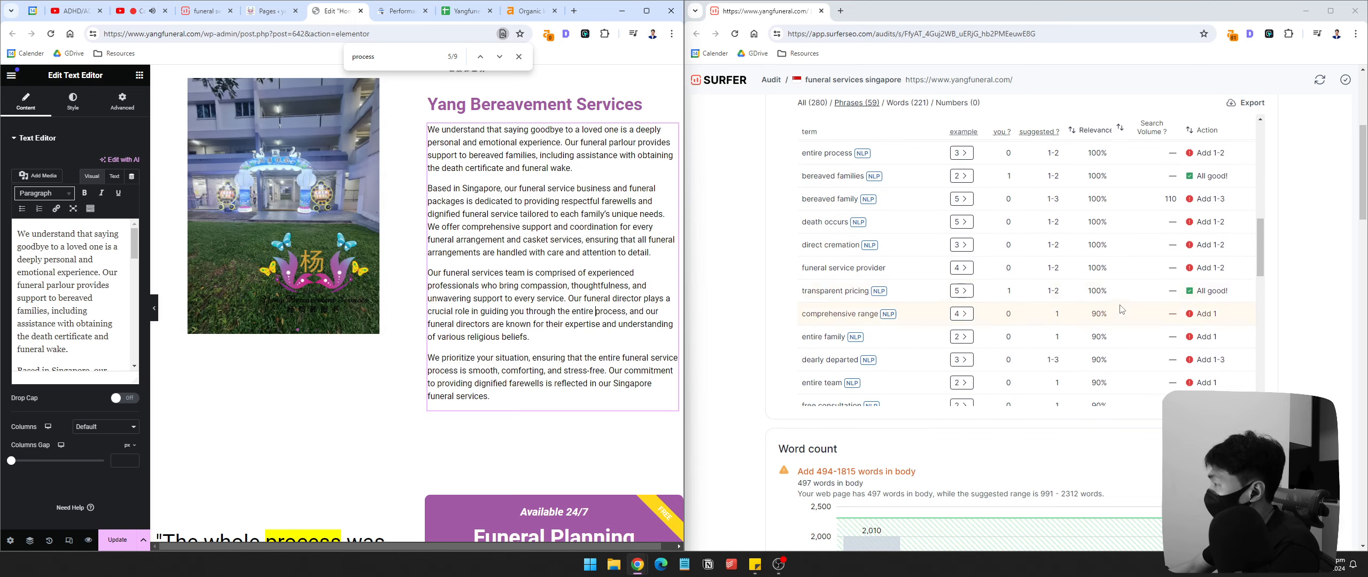
{"action": "left_click", "coordinate": [118, 539]}
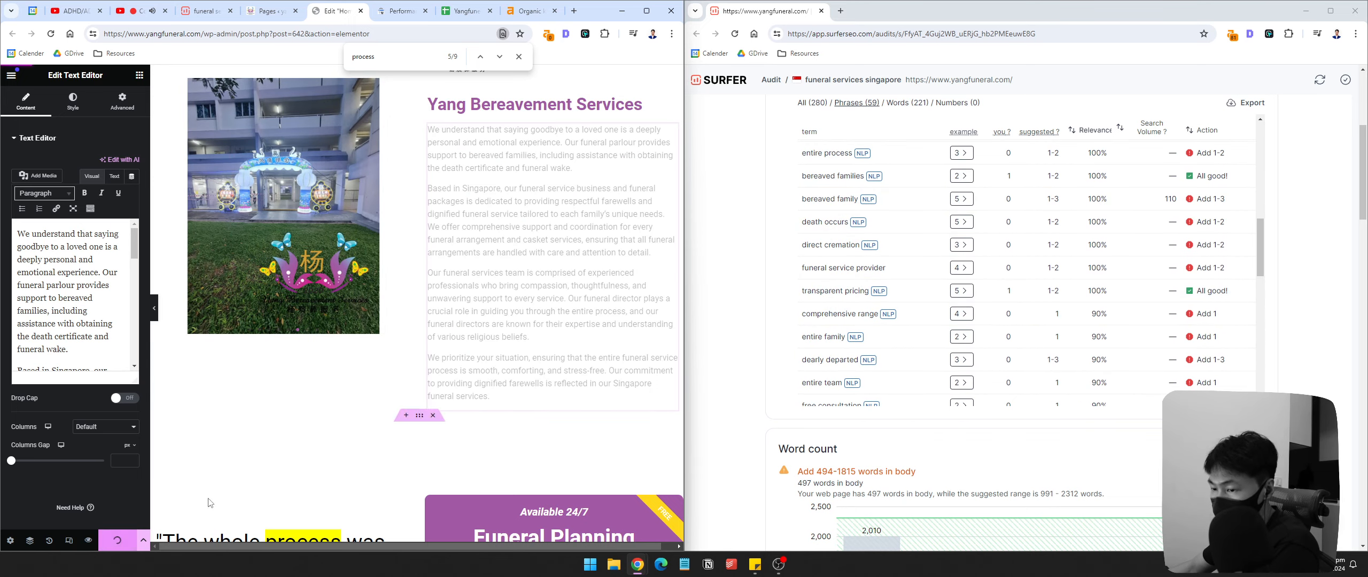
{"action": "scroll", "coordinate": [1195, 383], "scroll_direction": "up", "scroll_amount": 14}
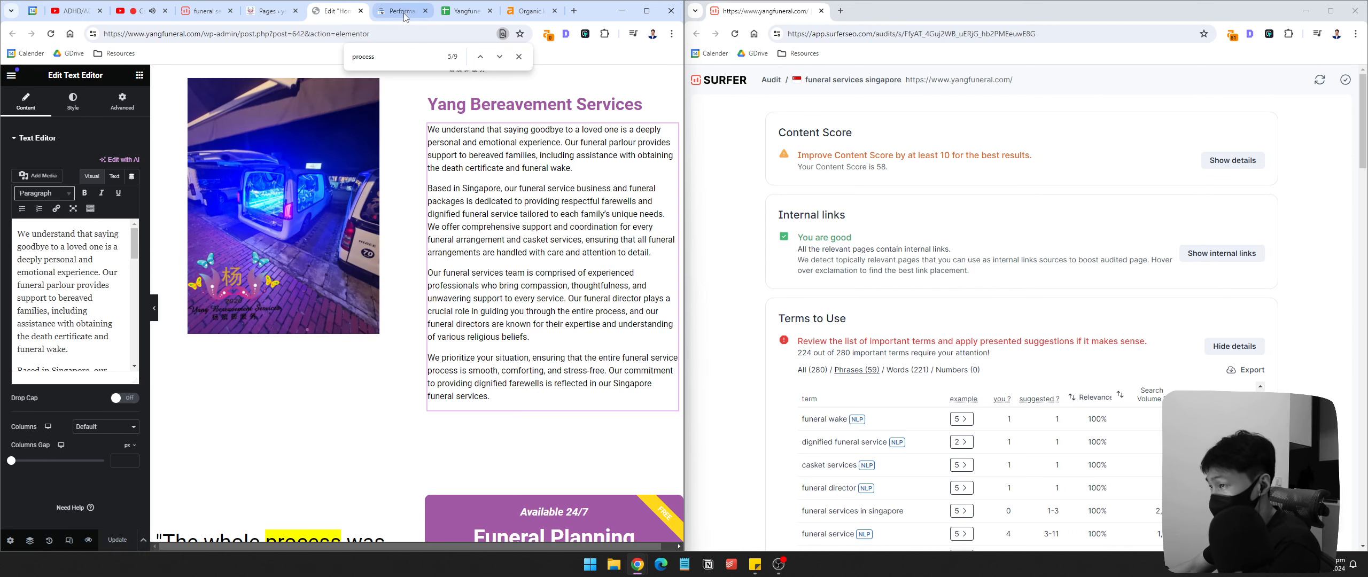
{"action": "left_click", "coordinate": [518, 56]}
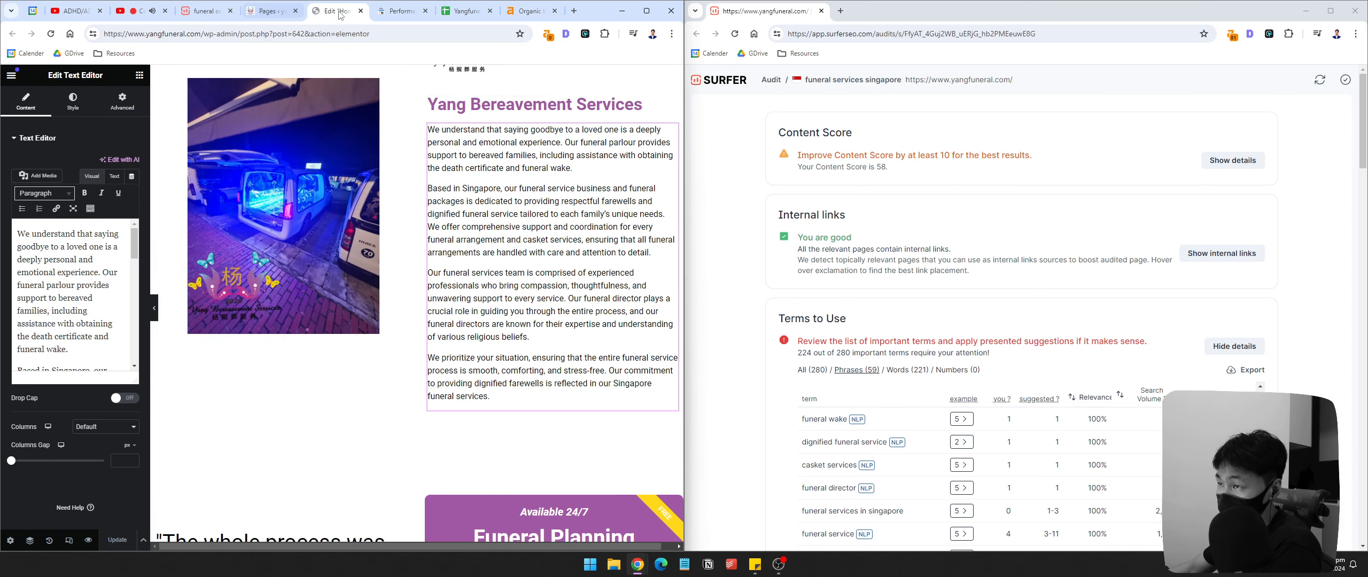
Step: Refresh the audit for the updated home page and show the Content Score details with the competitor comparison
{"action": "left_click", "coordinate": [1324, 83]}
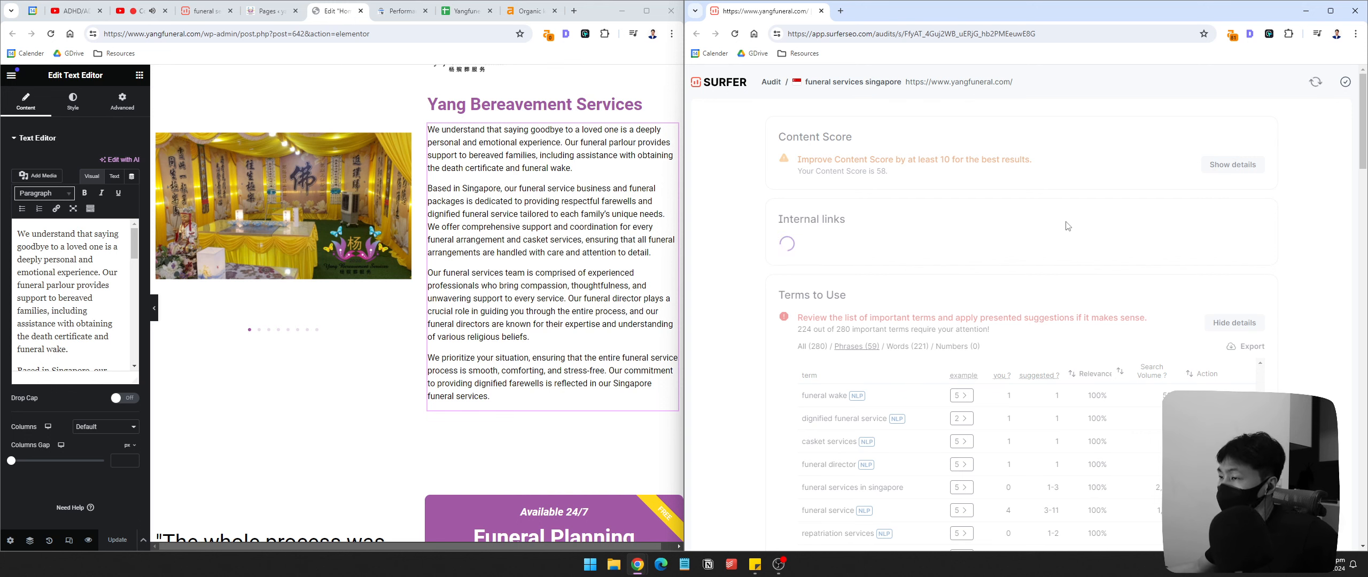
{"action": "scroll", "coordinate": [535, 415], "scroll_direction": "down", "scroll_amount": 6}
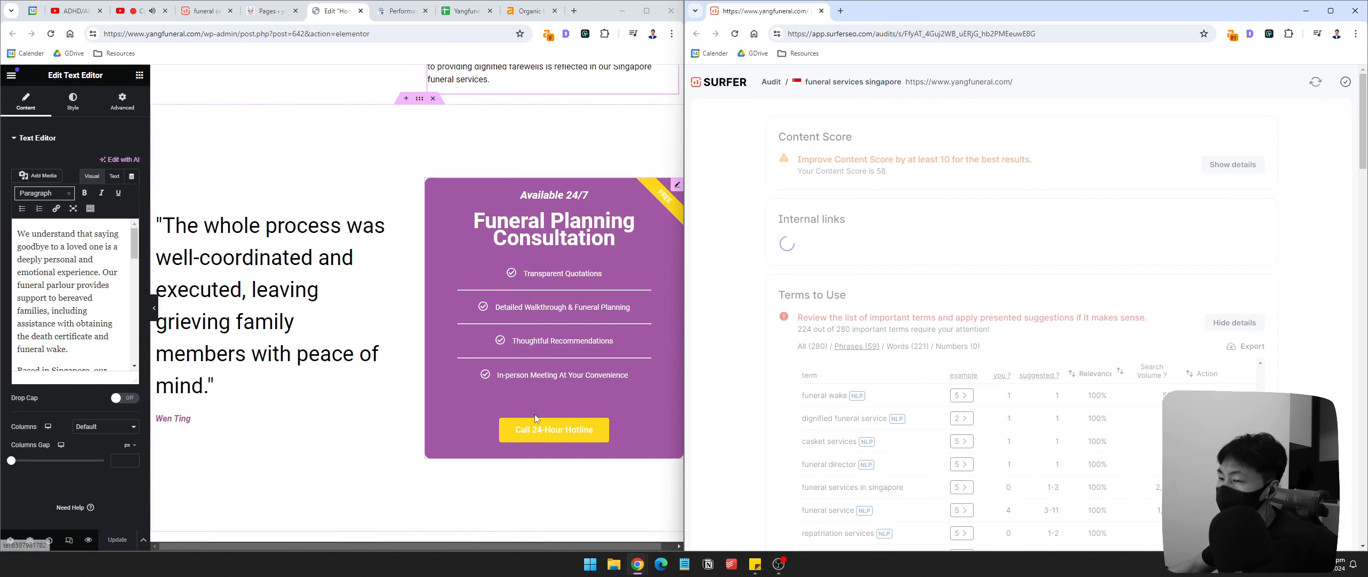
{"action": "scroll", "coordinate": [456, 224], "scroll_direction": "up", "scroll_amount": 5}
{"action": "scroll", "coordinate": [457, 225], "scroll_direction": "up", "scroll_amount": 3}
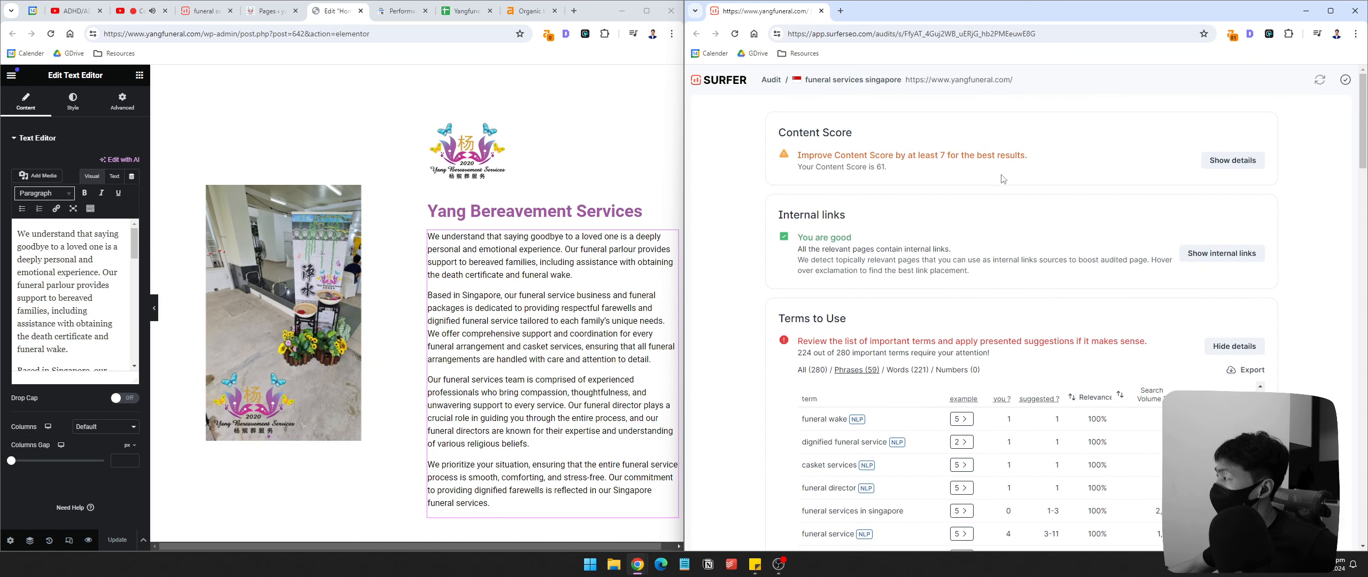
{"action": "left_click", "coordinate": [1230, 160]}
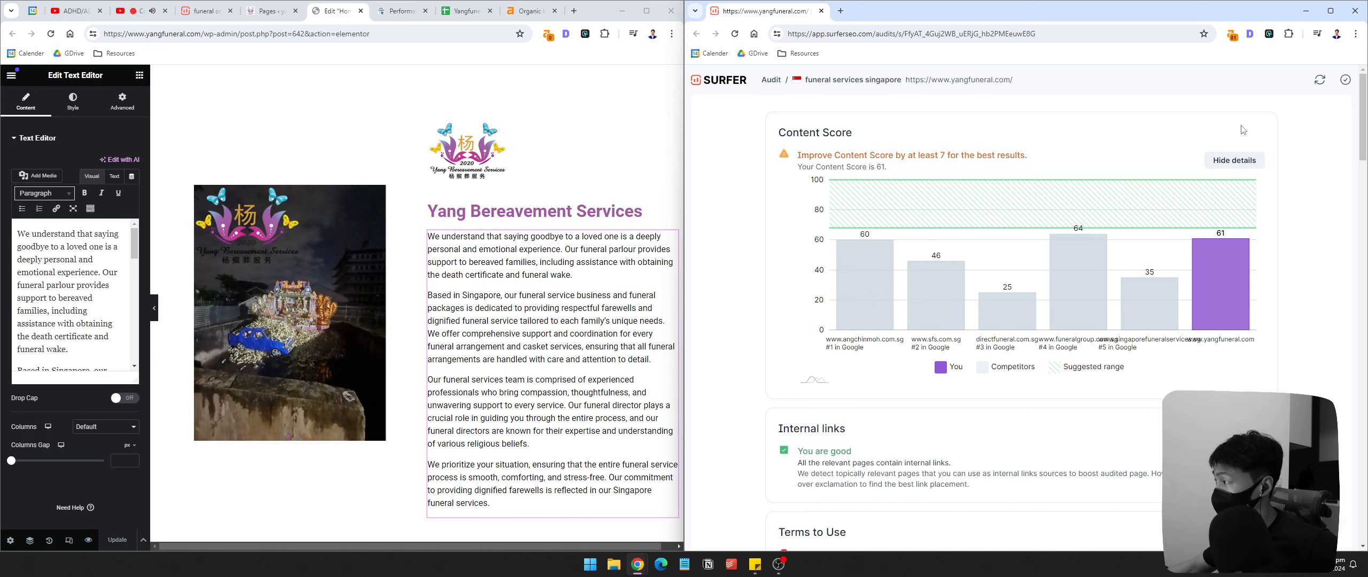
Step: Minimize the audit window and maximize the window with the Elementor editor
{"action": "left_click", "coordinate": [672, 189]}
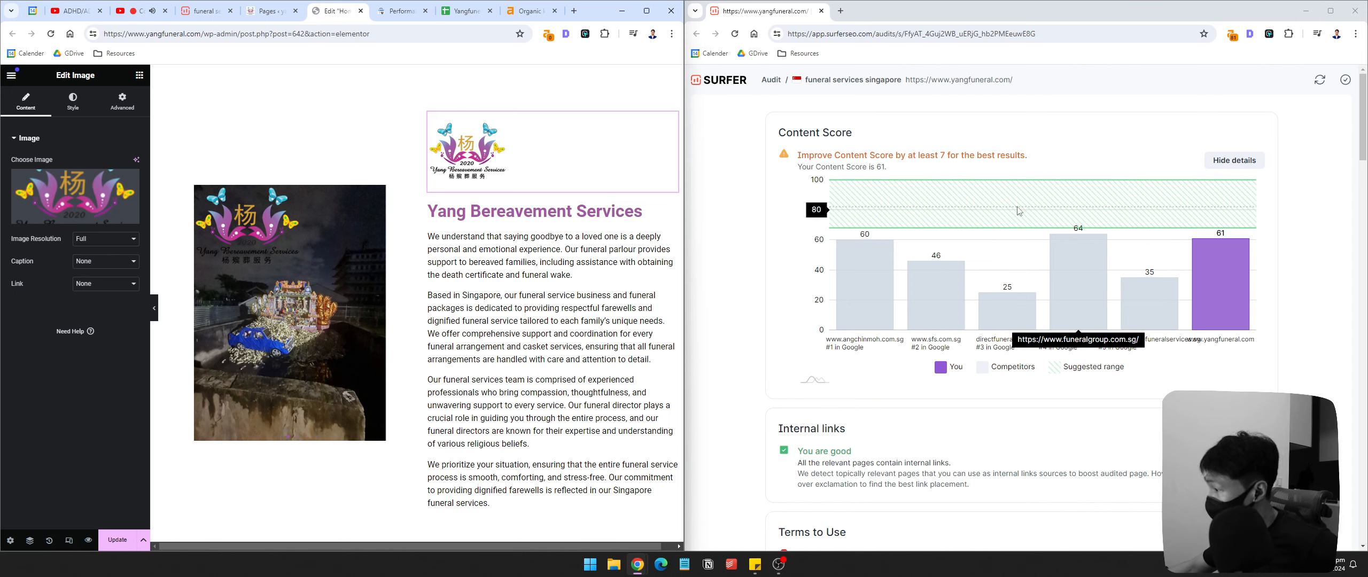
{"action": "left_click", "coordinate": [1305, 11]}
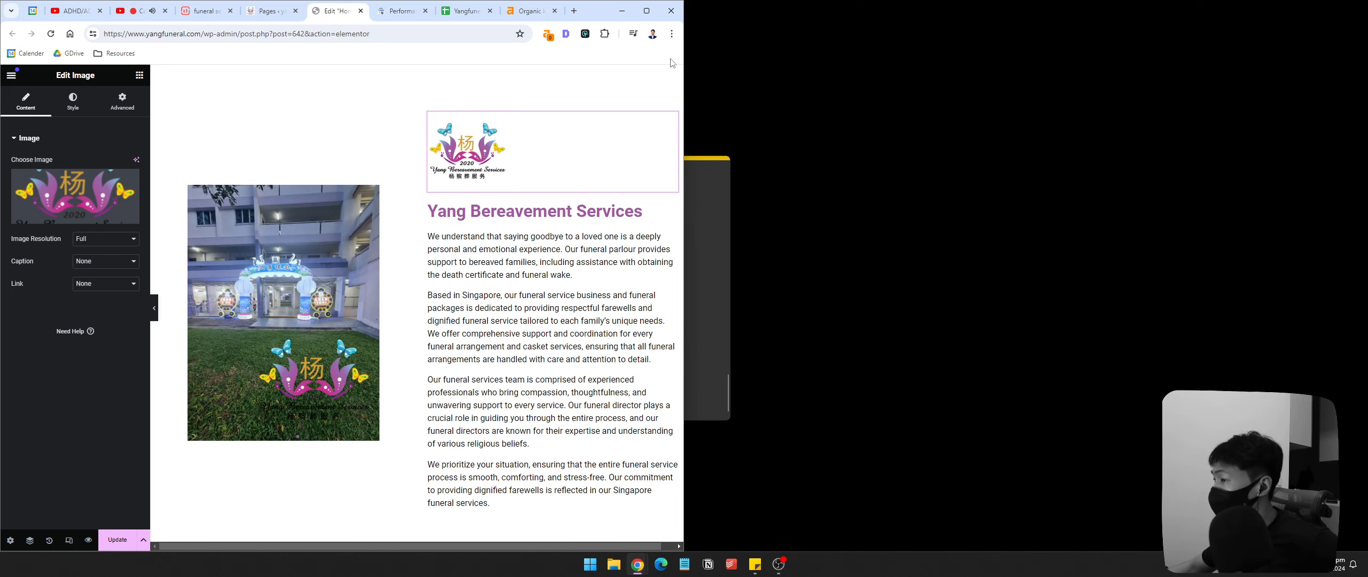
{"action": "left_click", "coordinate": [646, 11]}
Step: Review the home page's sections, from the feature boxes and religion-specific funeral services to the testimonials
{"action": "scroll", "coordinate": [1068, 311], "scroll_direction": "down", "scroll_amount": 11}
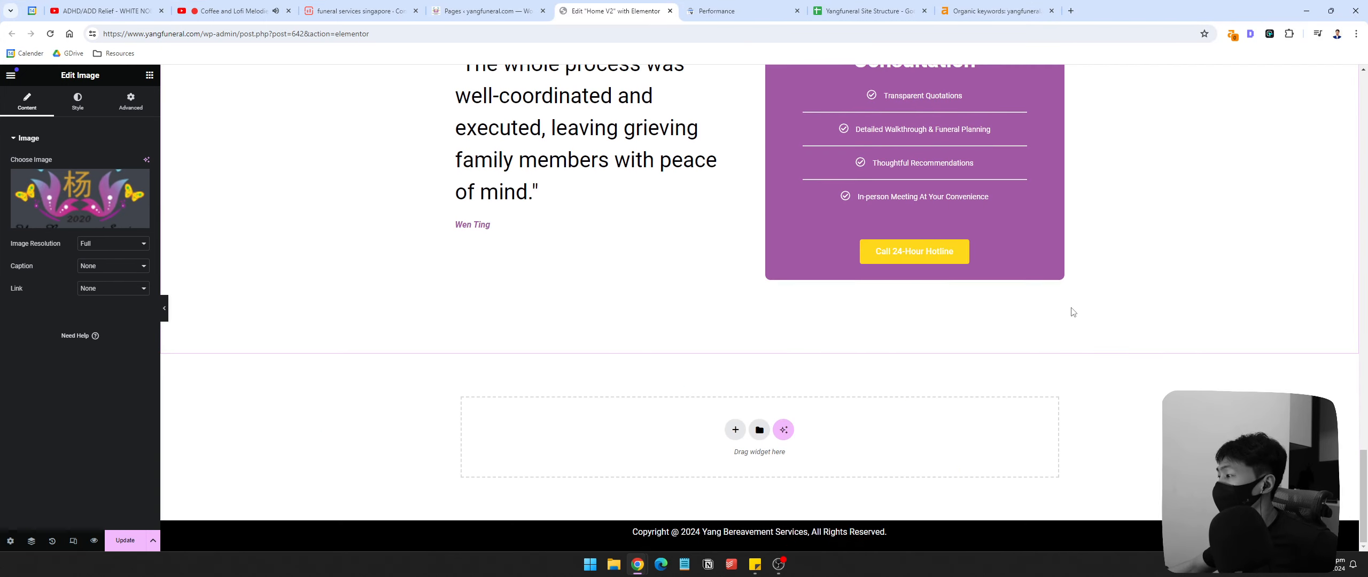
{"action": "left_click_drag", "start_coordinate": [1365, 461], "coordinate": [1363, 105]}
{"action": "scroll", "coordinate": [619, 264], "scroll_direction": "down", "scroll_amount": 5}
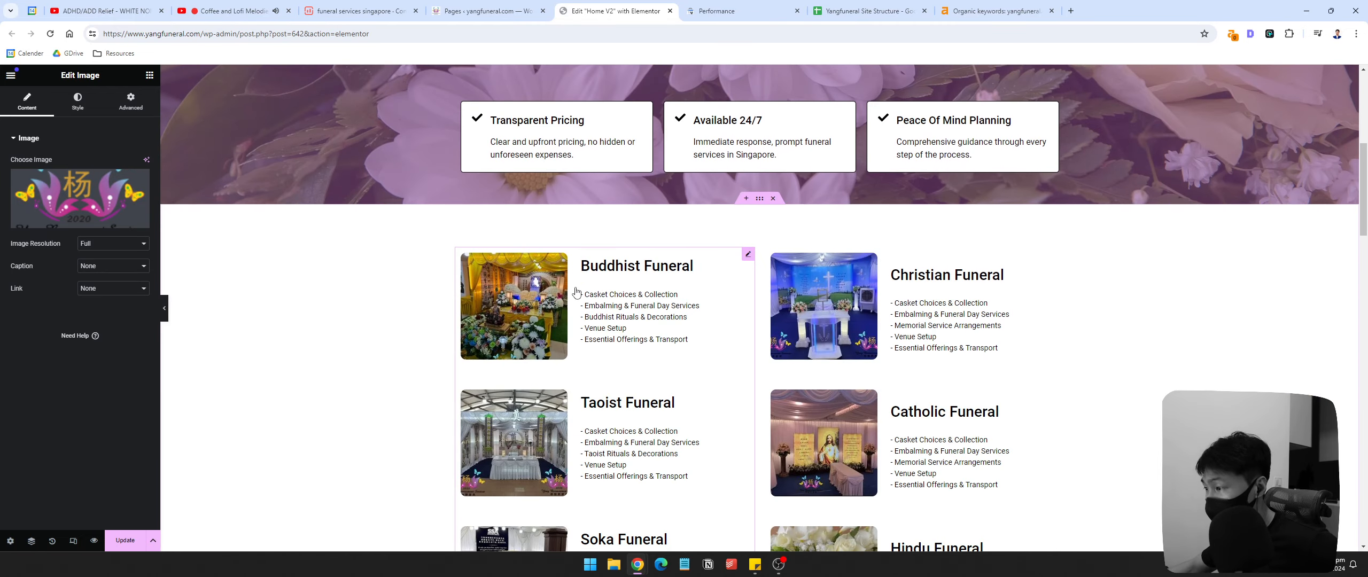
{"action": "scroll", "coordinate": [748, 299], "scroll_direction": "down", "scroll_amount": 9}
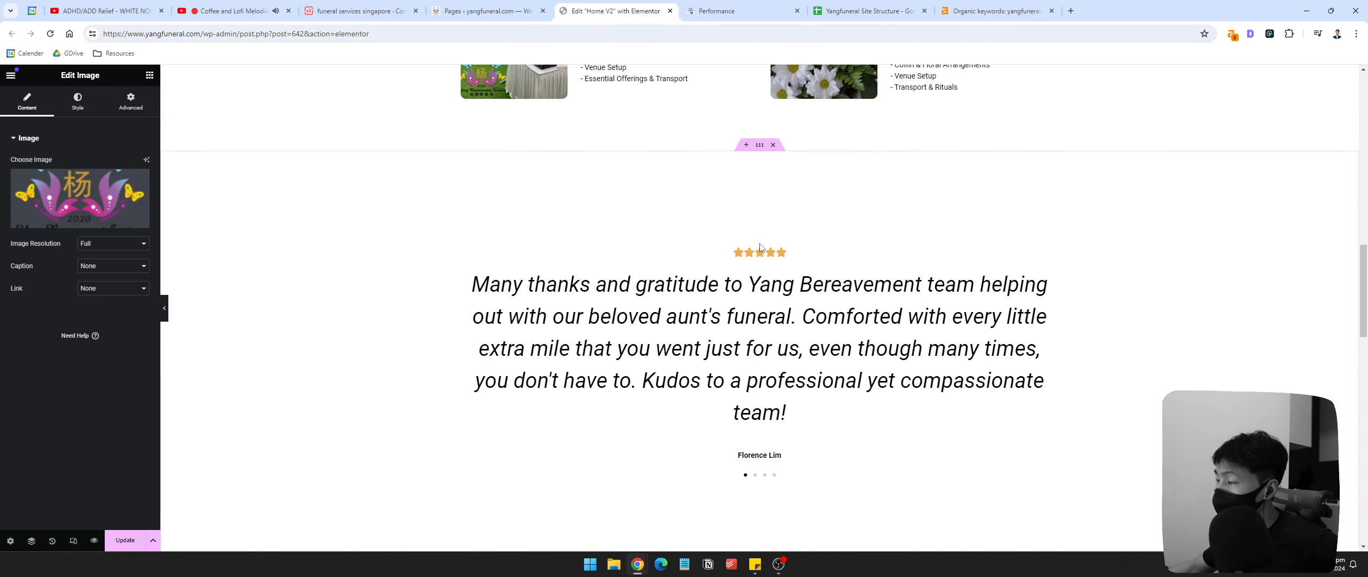
{"action": "scroll", "coordinate": [632, 396], "scroll_direction": "up", "scroll_amount": 5}
{"action": "scroll", "coordinate": [620, 336], "scroll_direction": "up", "scroll_amount": 5}
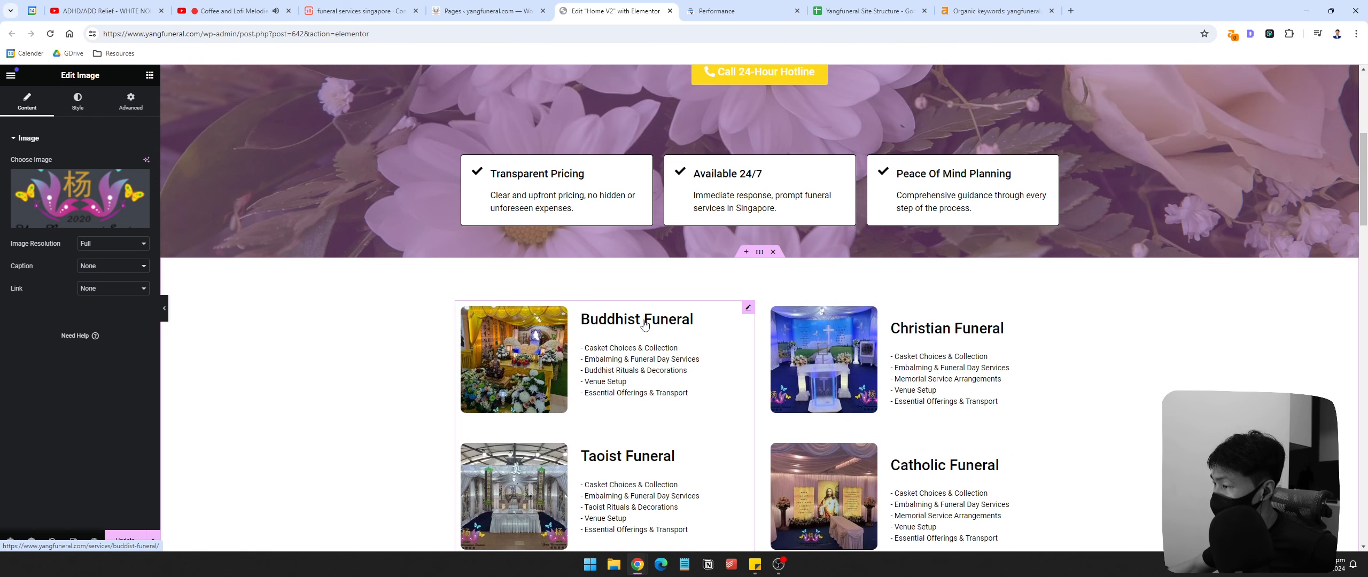
{"action": "scroll", "coordinate": [950, 336], "scroll_direction": "down", "scroll_amount": 2}
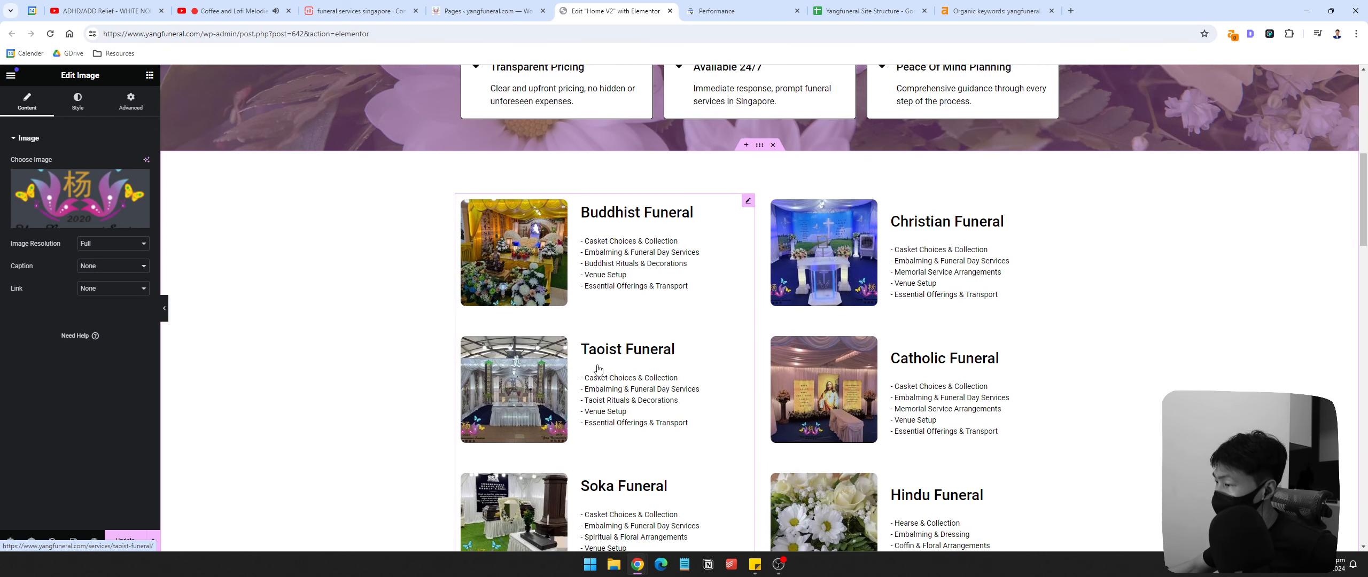
{"action": "scroll", "coordinate": [918, 439], "scroll_direction": "down", "scroll_amount": 4}
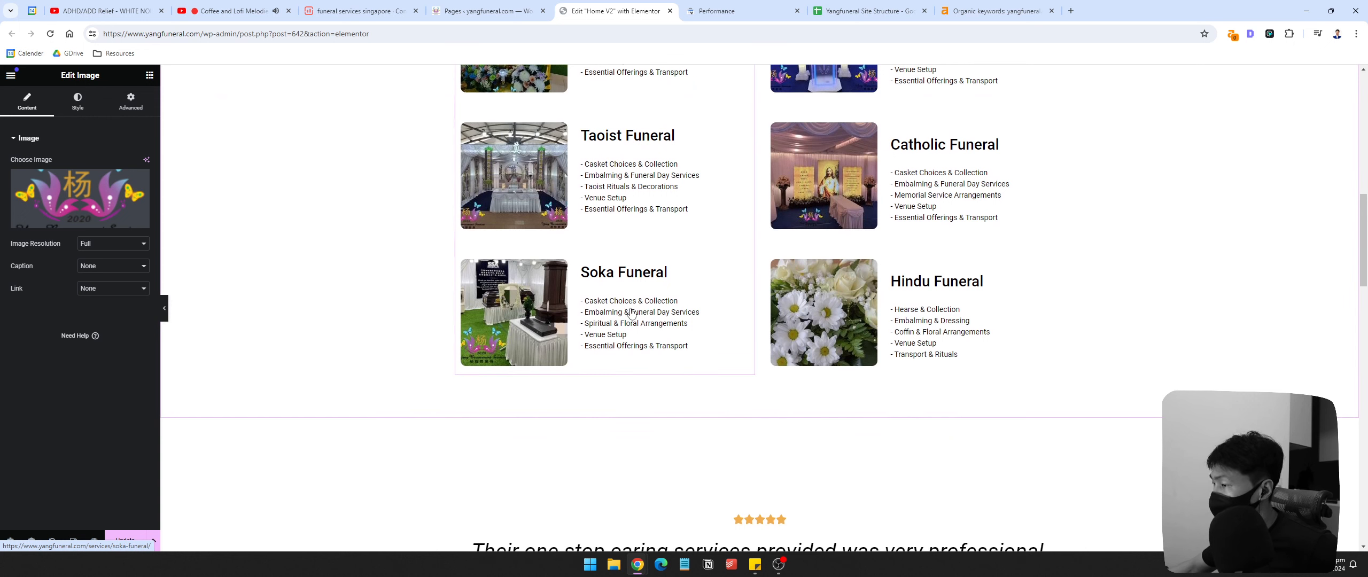
{"action": "scroll", "coordinate": [634, 298], "scroll_direction": "up", "scroll_amount": 4}
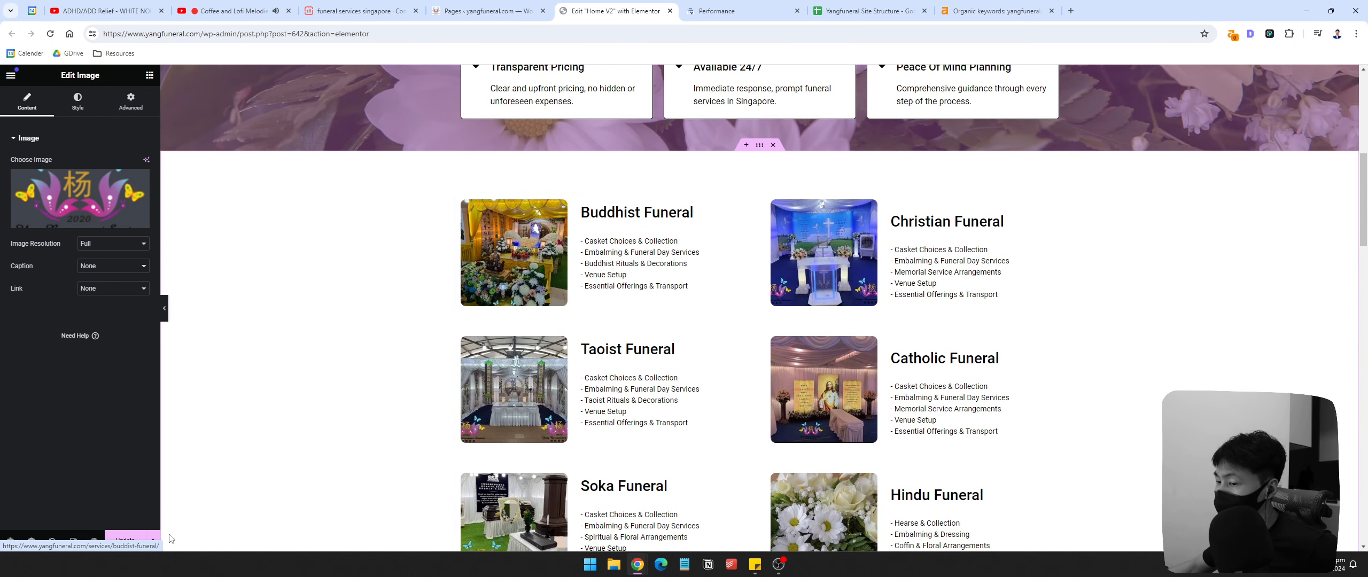
Step: Save the home page and open the site header for editing
{"action": "key", "text": "ctrl+s"}
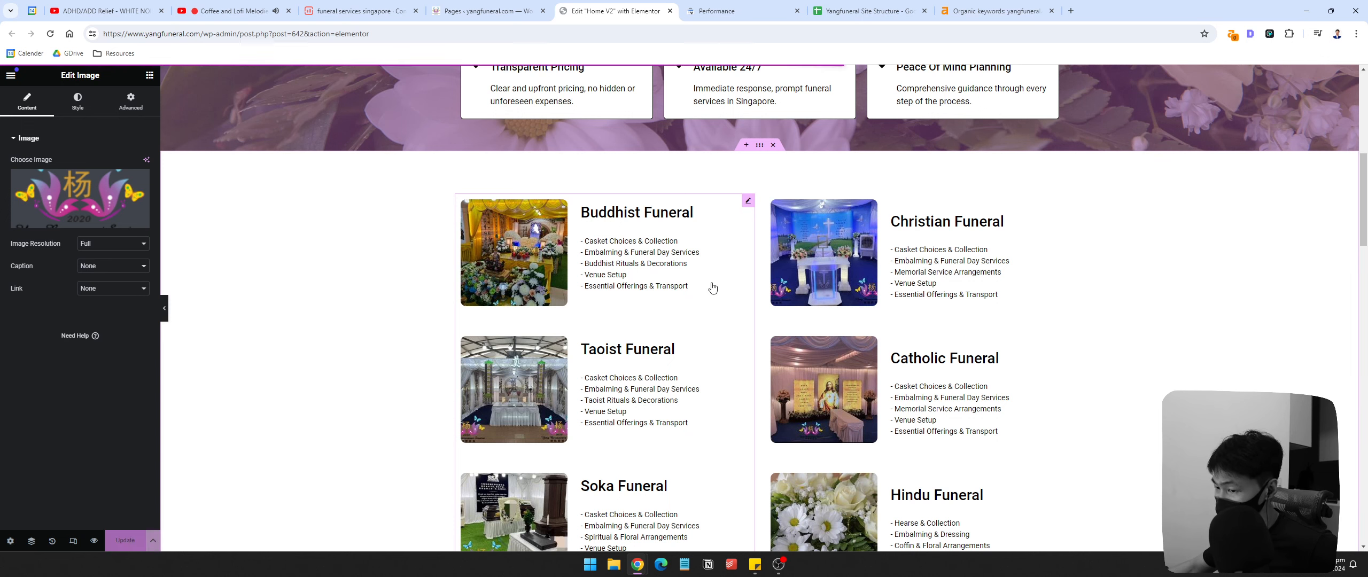
{"action": "scroll", "coordinate": [746, 237], "scroll_direction": "up", "scroll_amount": 8}
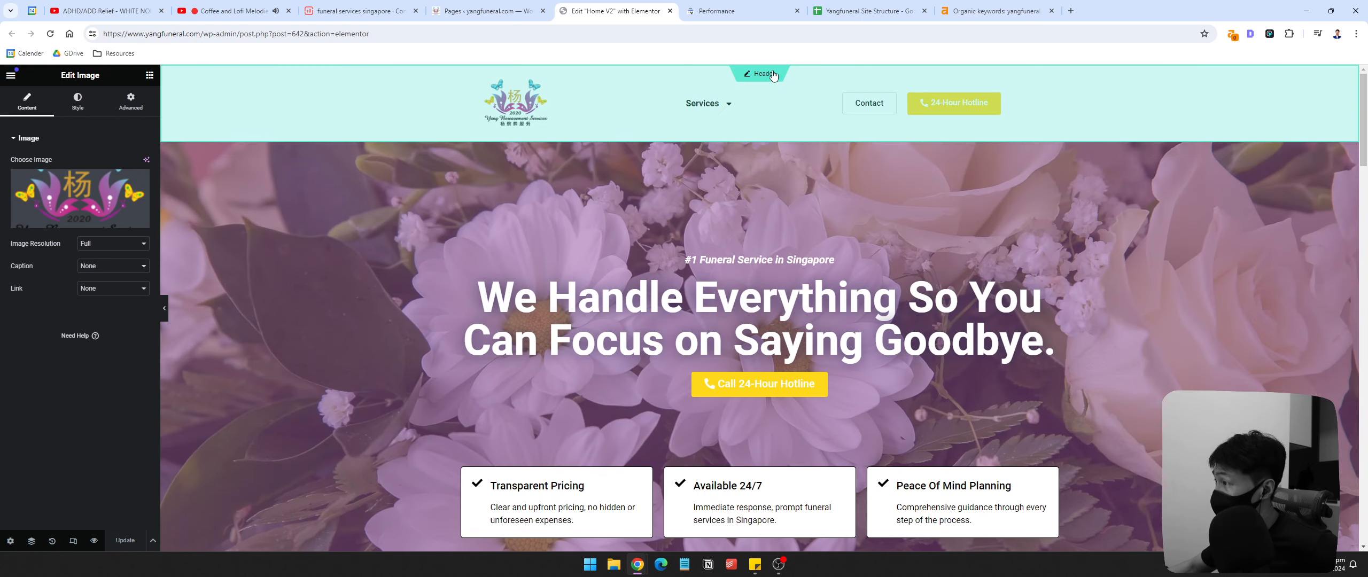
{"action": "left_click", "coordinate": [773, 73]}
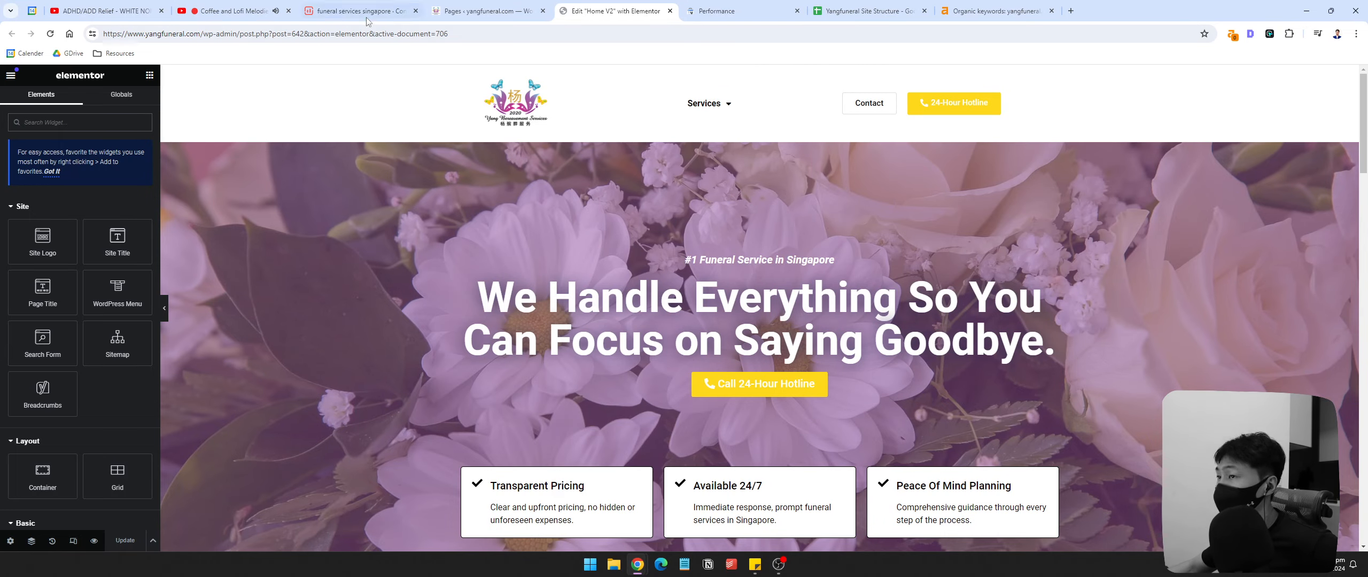
Step: Open the "Service Page – Buddist" page from the WordPress page list in Elementor in a new browser tab
{"action": "left_click", "coordinate": [489, 12]}
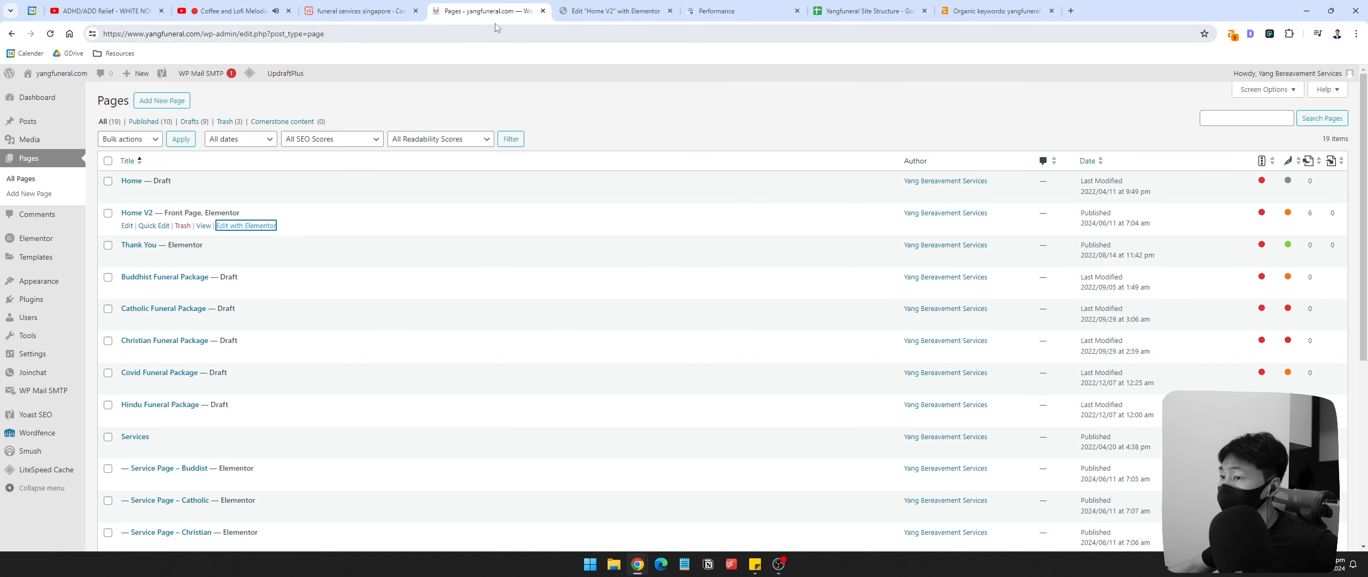
{"action": "scroll", "coordinate": [211, 299], "scroll_direction": "down", "scroll_amount": 4}
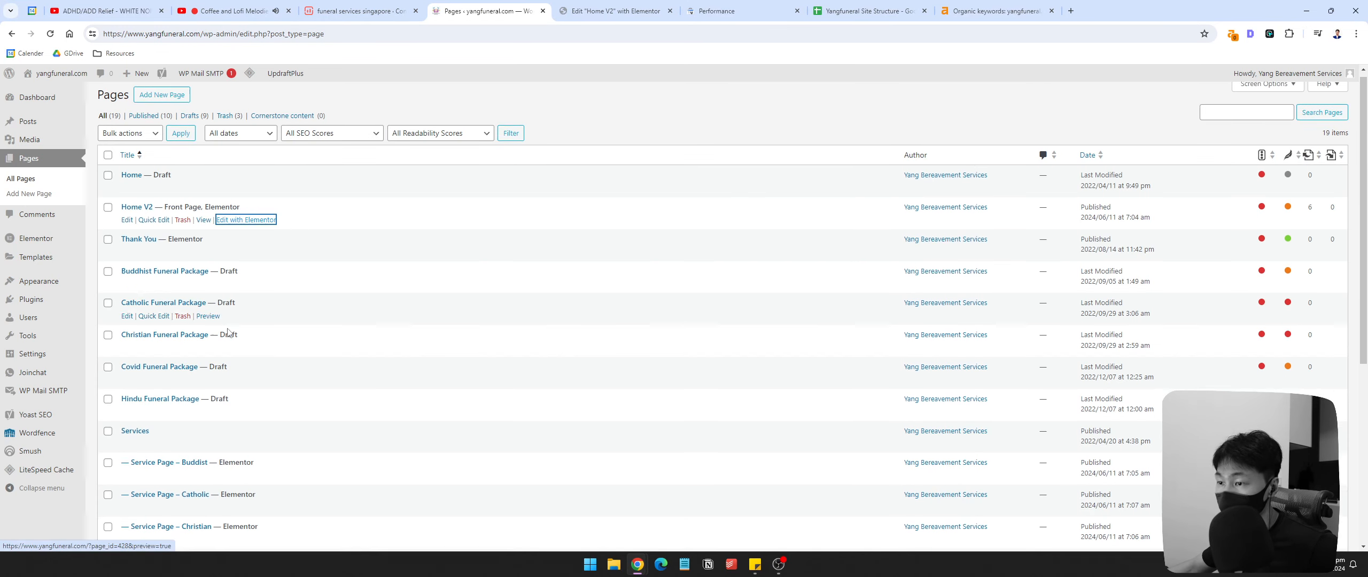
{"action": "right_click", "coordinate": [244, 269]}
{"action": "left_click", "coordinate": [283, 278]}
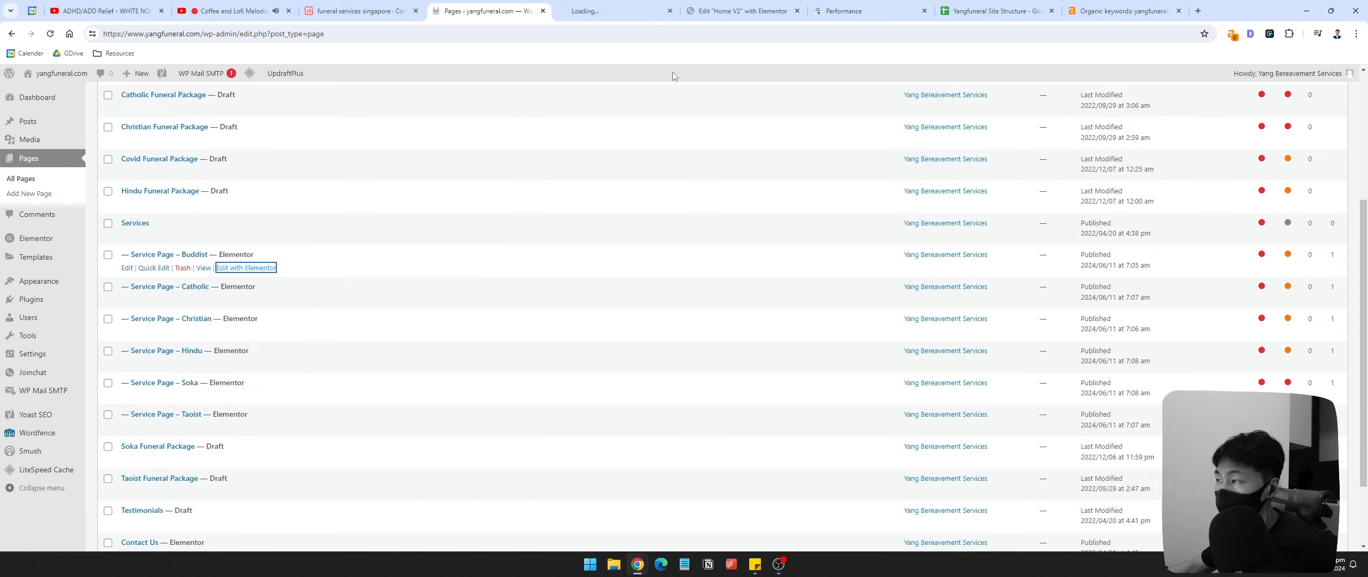
{"action": "left_click", "coordinate": [647, 15]}
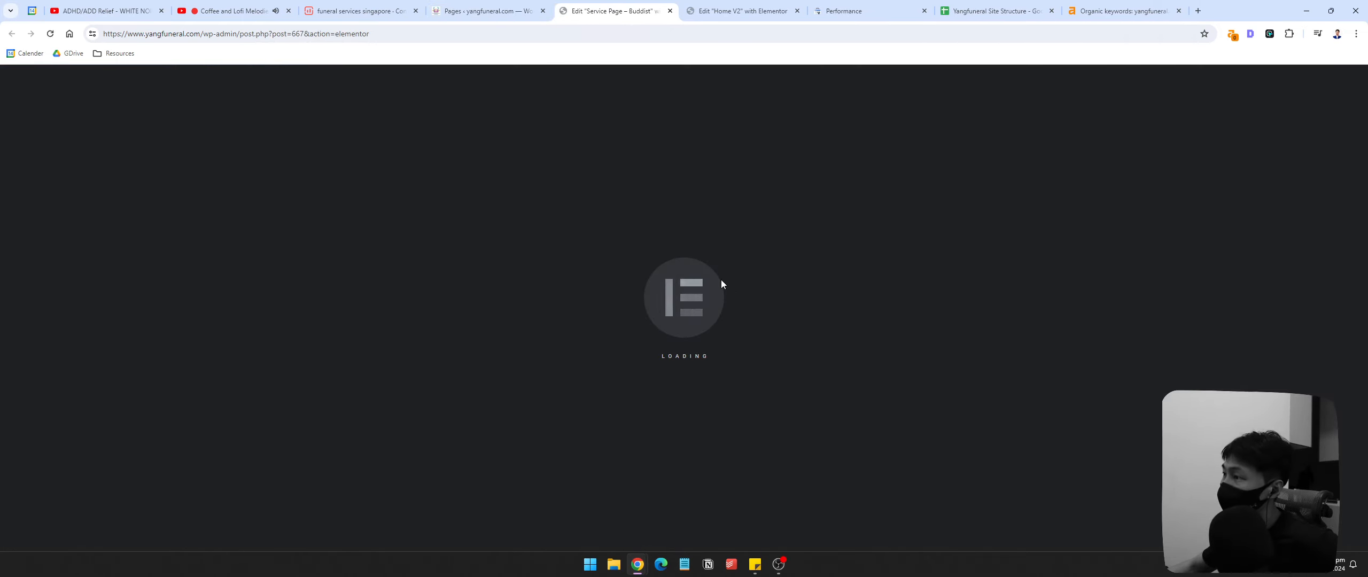
Step: Examine the Buddhist service page's text, including the package contents and the Why Choose Us section
{"action": "scroll", "coordinate": [584, 298], "scroll_direction": "down", "scroll_amount": 3}
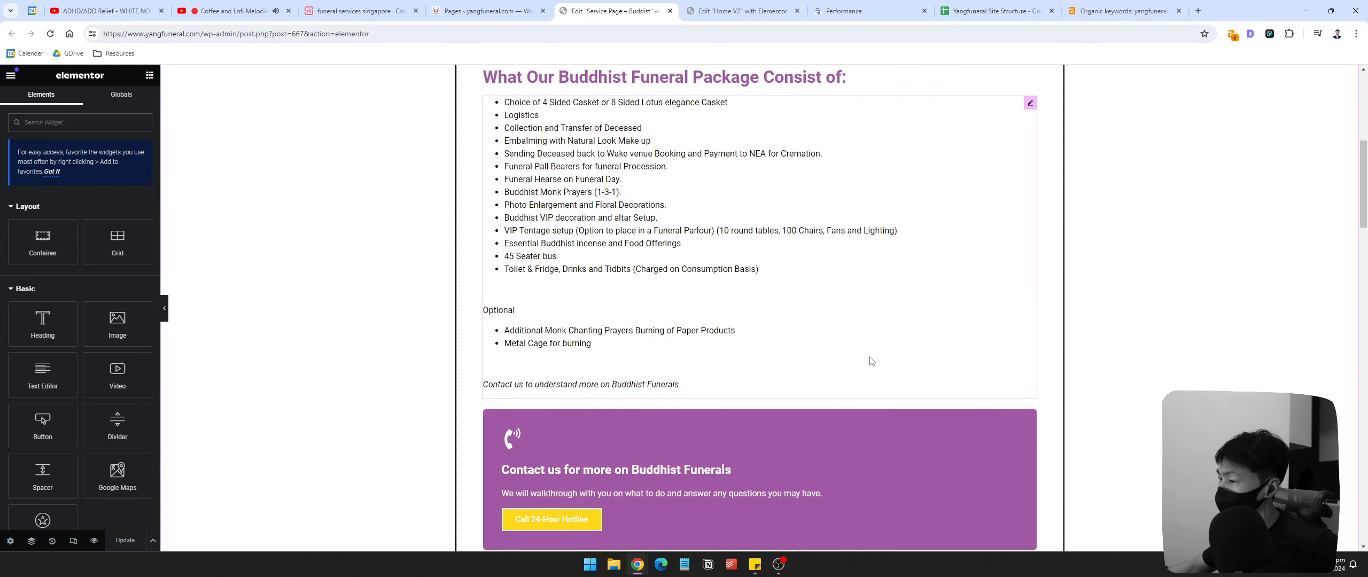
{"action": "scroll", "coordinate": [870, 359], "scroll_direction": "down", "scroll_amount": 15}
{"action": "scroll", "coordinate": [1055, 369], "scroll_direction": "down", "scroll_amount": 5}
{"action": "scroll", "coordinate": [978, 337], "scroll_direction": "up", "scroll_amount": 5}
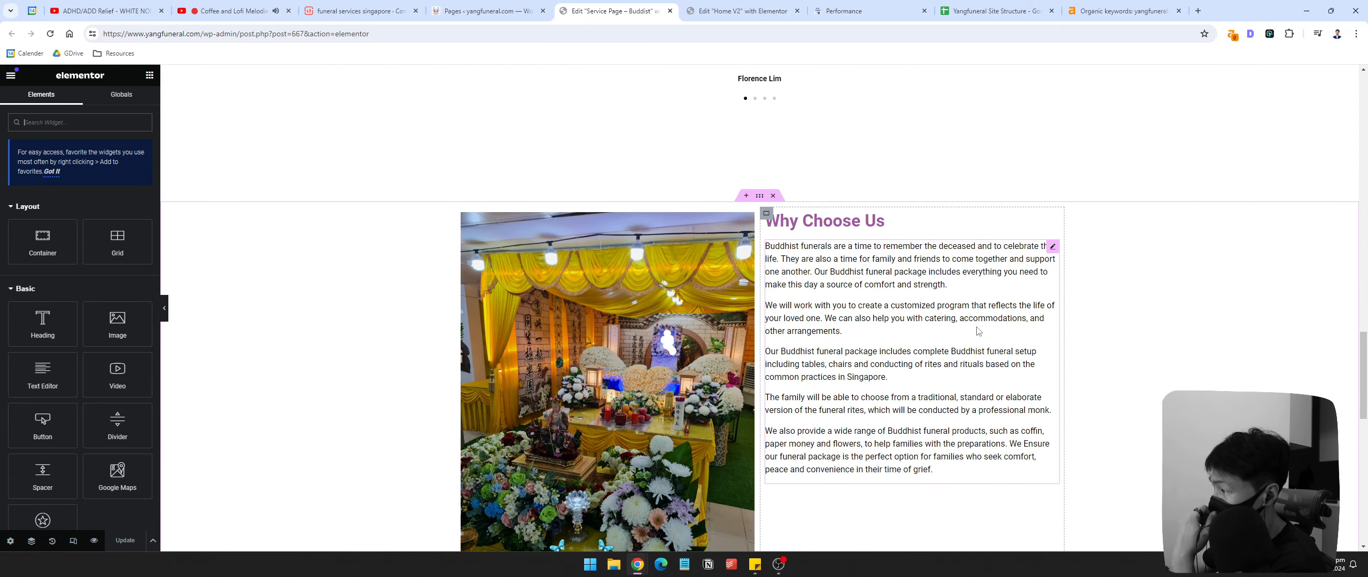
{"action": "scroll", "coordinate": [977, 331], "scroll_direction": "down", "scroll_amount": 15}
{"action": "scroll", "coordinate": [1365, 408], "scroll_direction": "up", "scroll_amount": 7}
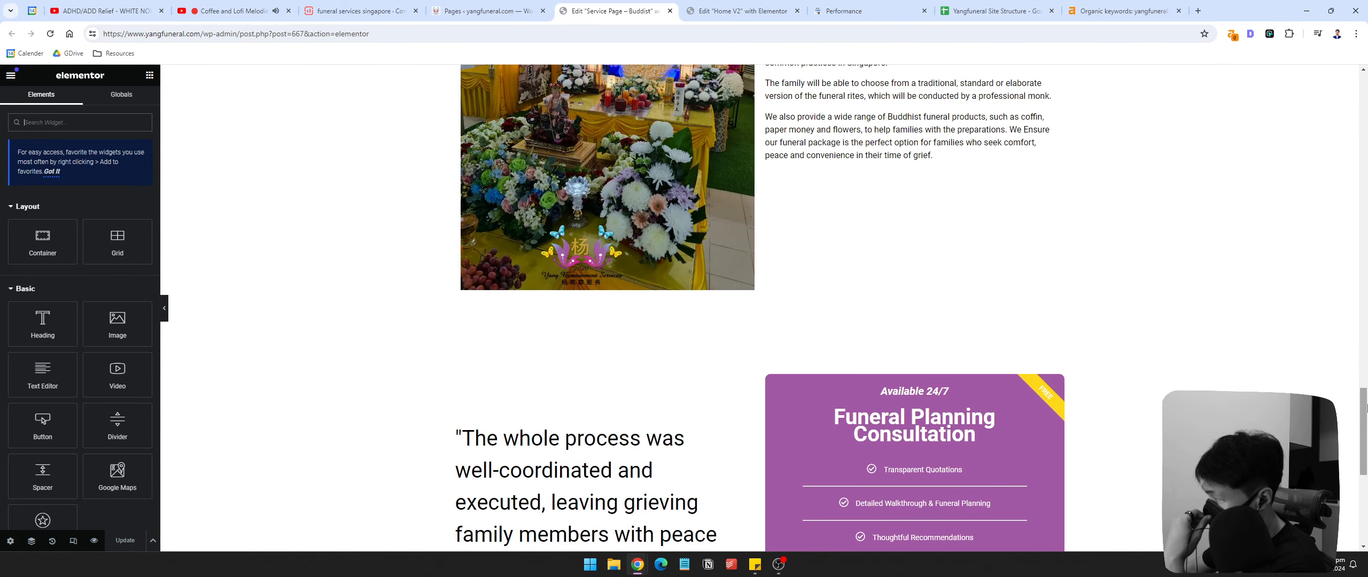
Step: Review the Buddhist service page from the Why Choose Us and consultation sections back up to the package contents and page header
{"action": "scroll", "coordinate": [1365, 407], "scroll_direction": "up", "scroll_amount": 1}
{"action": "scroll", "coordinate": [818, 425], "scroll_direction": "up", "scroll_amount": 4}
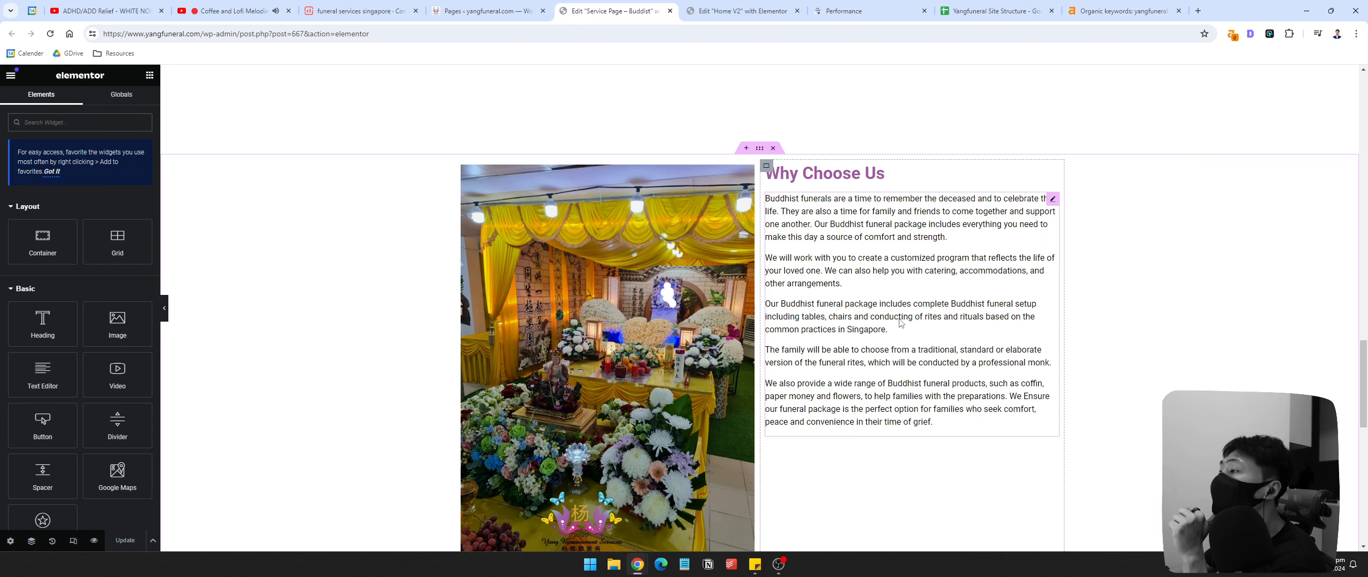
{"action": "scroll", "coordinate": [901, 320], "scroll_direction": "down", "scroll_amount": 8}
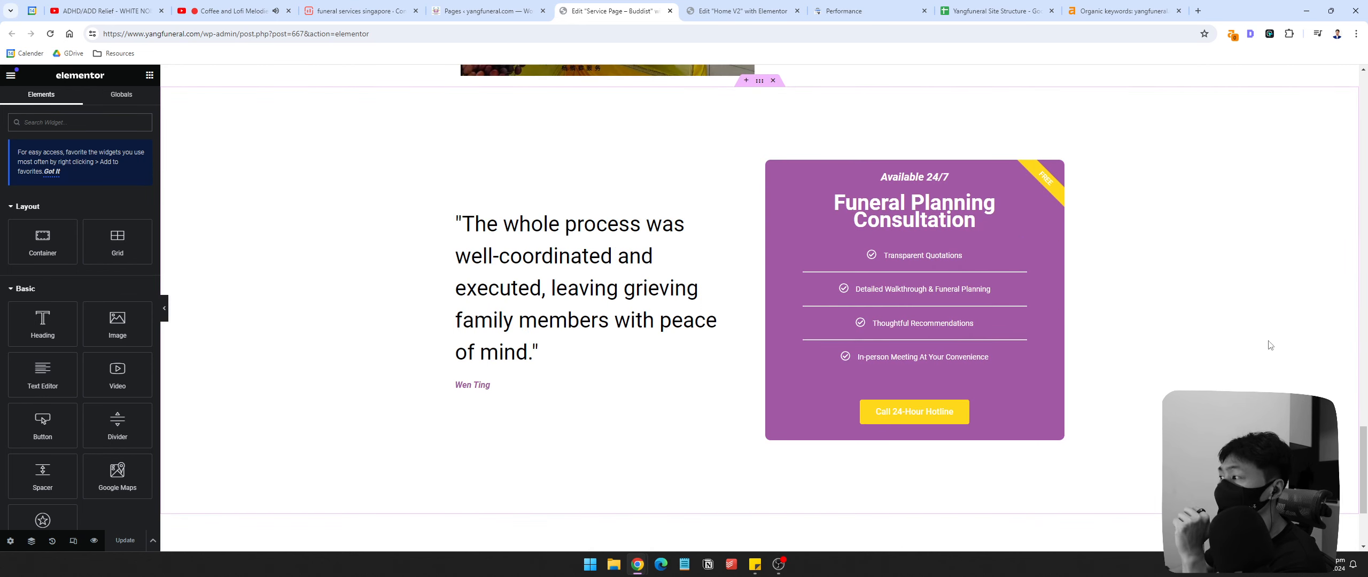
{"action": "scroll", "coordinate": [1357, 437], "scroll_direction": "down", "scroll_amount": 4}
{"action": "scroll", "coordinate": [1352, 422], "scroll_direction": "up", "scroll_amount": 8}
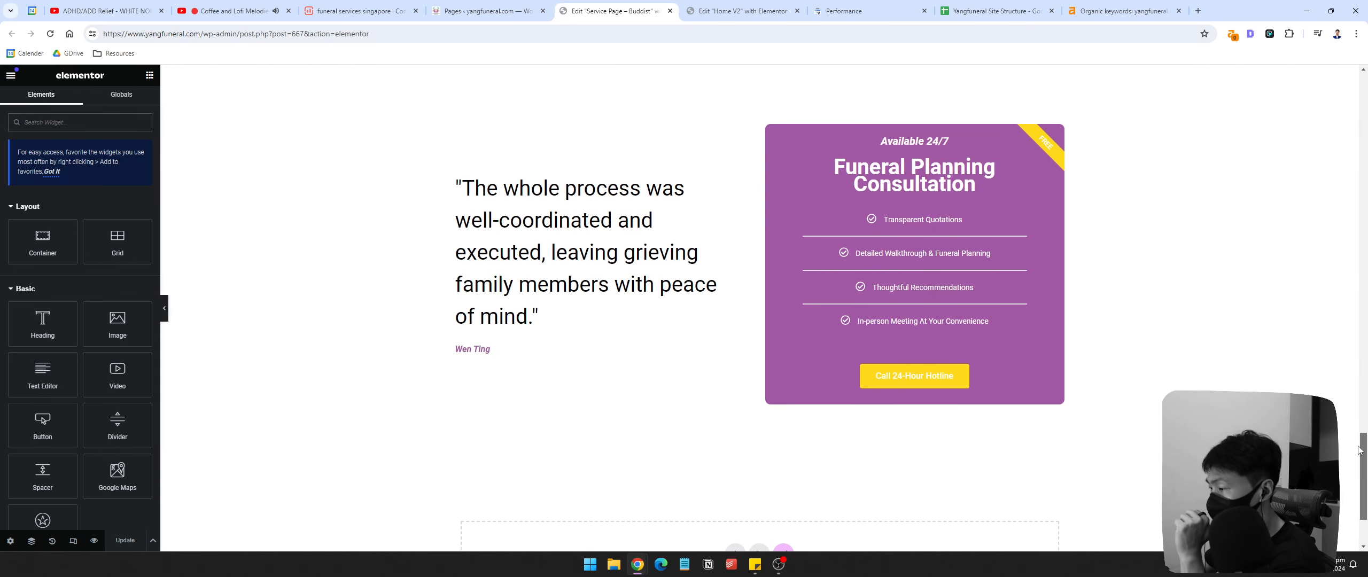
{"action": "scroll", "coordinate": [1343, 401], "scroll_direction": "up", "scroll_amount": 15}
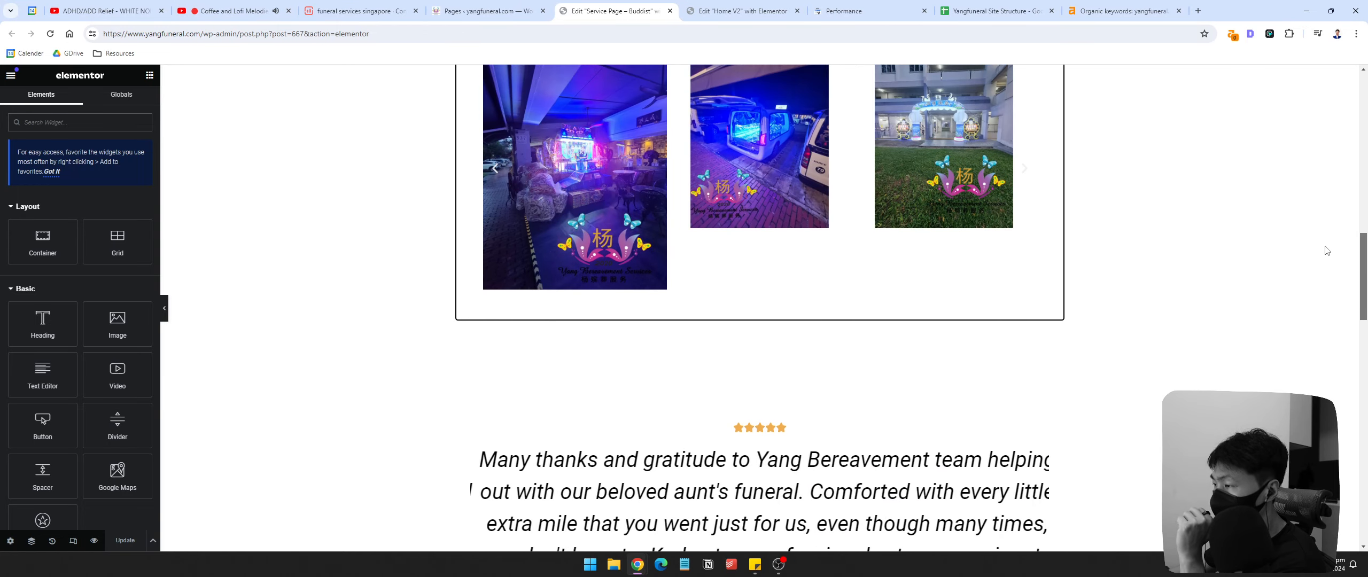
{"action": "scroll", "coordinate": [1318, 211], "scroll_direction": "up", "scroll_amount": 4}
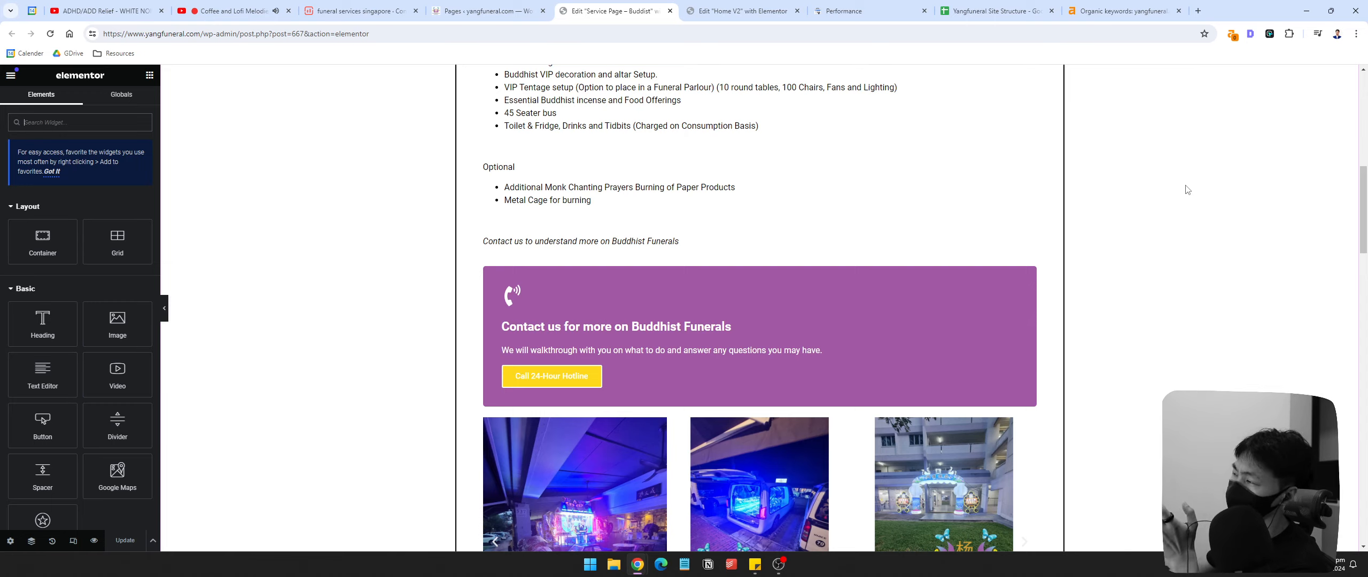
{"action": "scroll", "coordinate": [1186, 190], "scroll_direction": "up", "scroll_amount": 15}
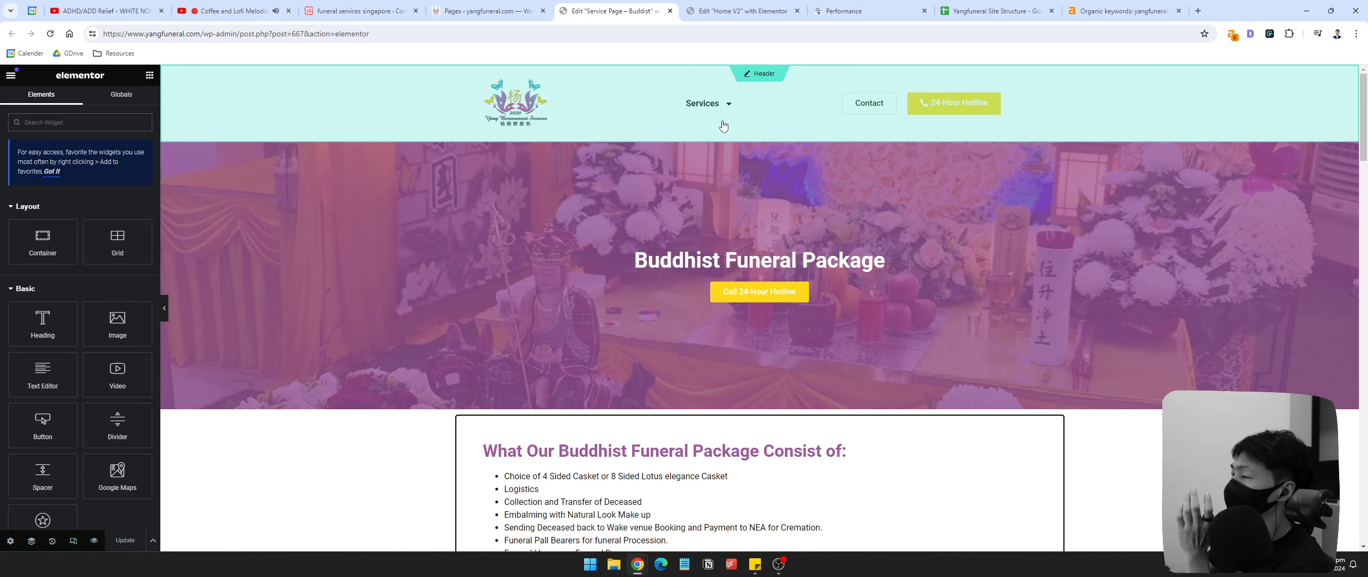
Step: Open the site header for editing, view its Services submenu, and check the Yangfuneral Site Structure sheet
{"action": "left_click", "coordinate": [767, 76]}
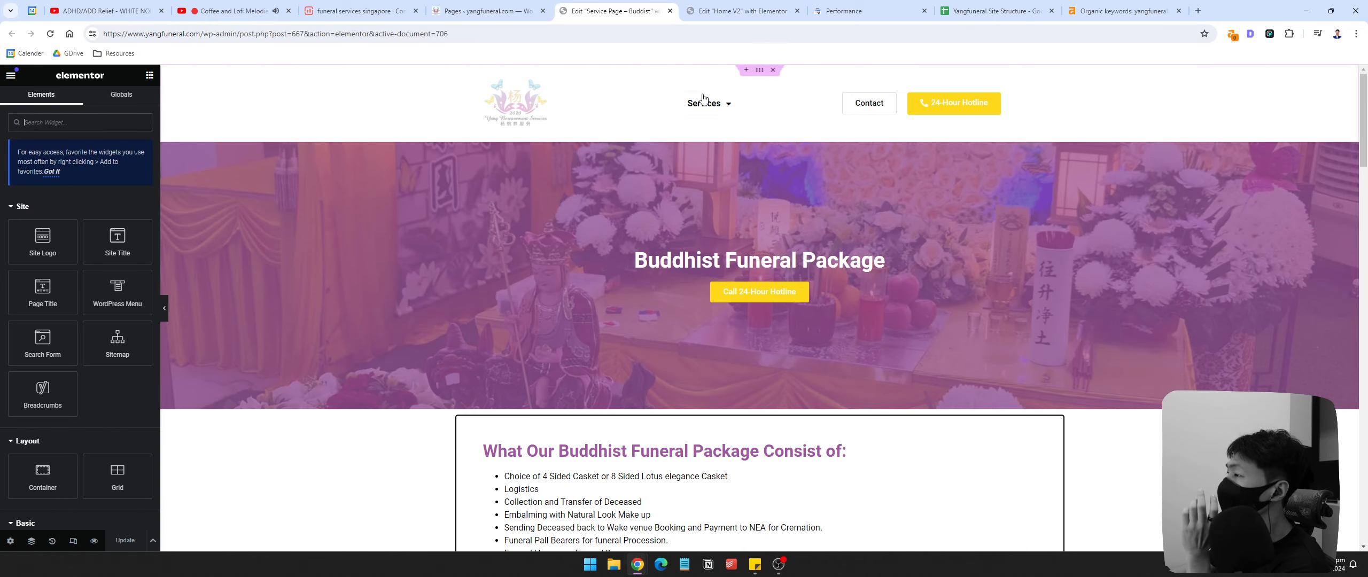
{"action": "mouse_move", "coordinate": [703, 98]}
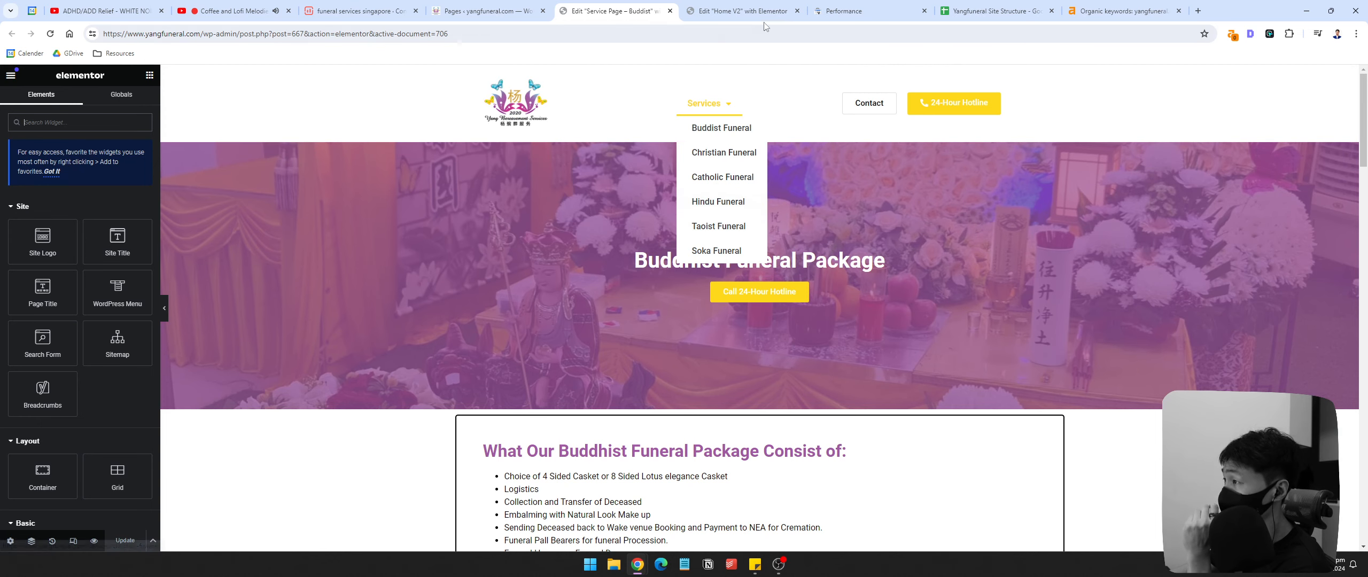
{"action": "left_click", "coordinate": [946, 10]}
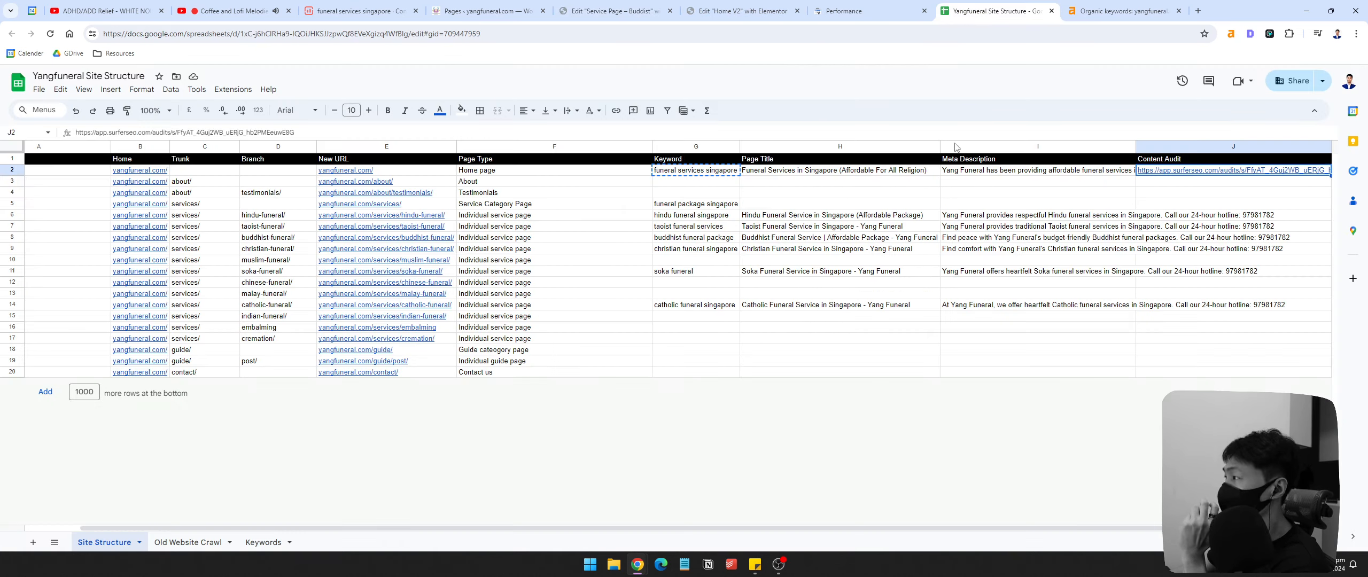
{"action": "left_click", "coordinate": [1094, 13]}
Step: Compare the Buddhist service page's sections with the WordPress page list and the home page's religion-specific funeral services
{"action": "left_click", "coordinate": [615, 11]}
{"action": "scroll", "coordinate": [808, 351], "scroll_direction": "down", "scroll_amount": 3}
{"action": "scroll", "coordinate": [808, 350], "scroll_direction": "down", "scroll_amount": 15}
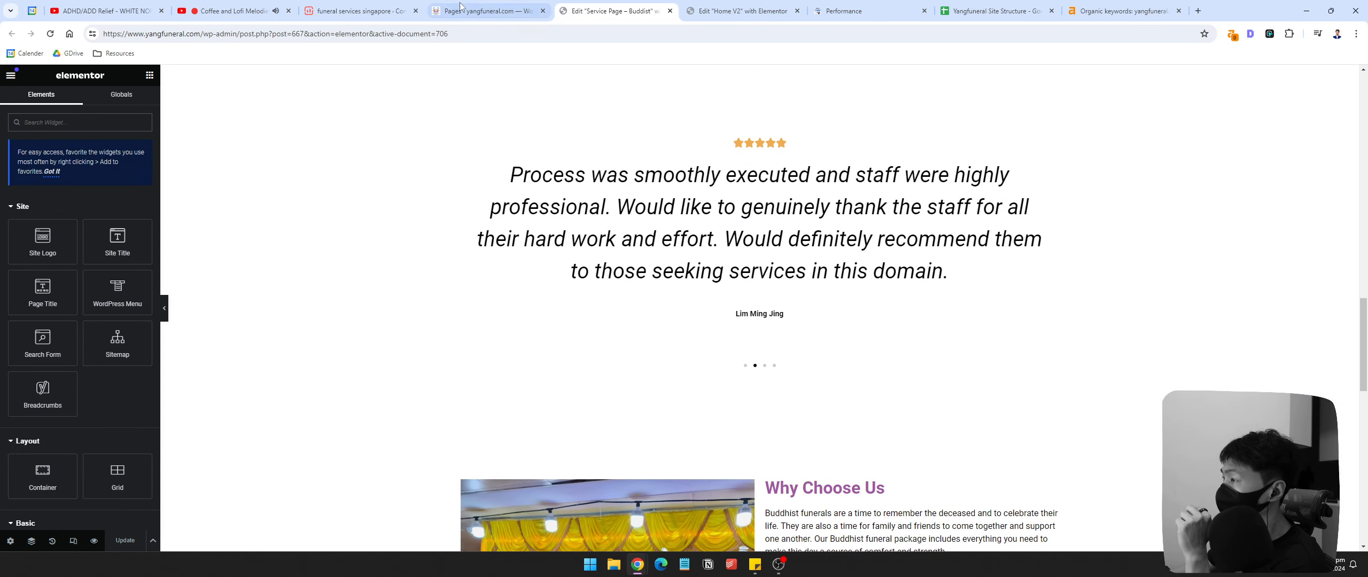
{"action": "left_click", "coordinate": [460, 7]}
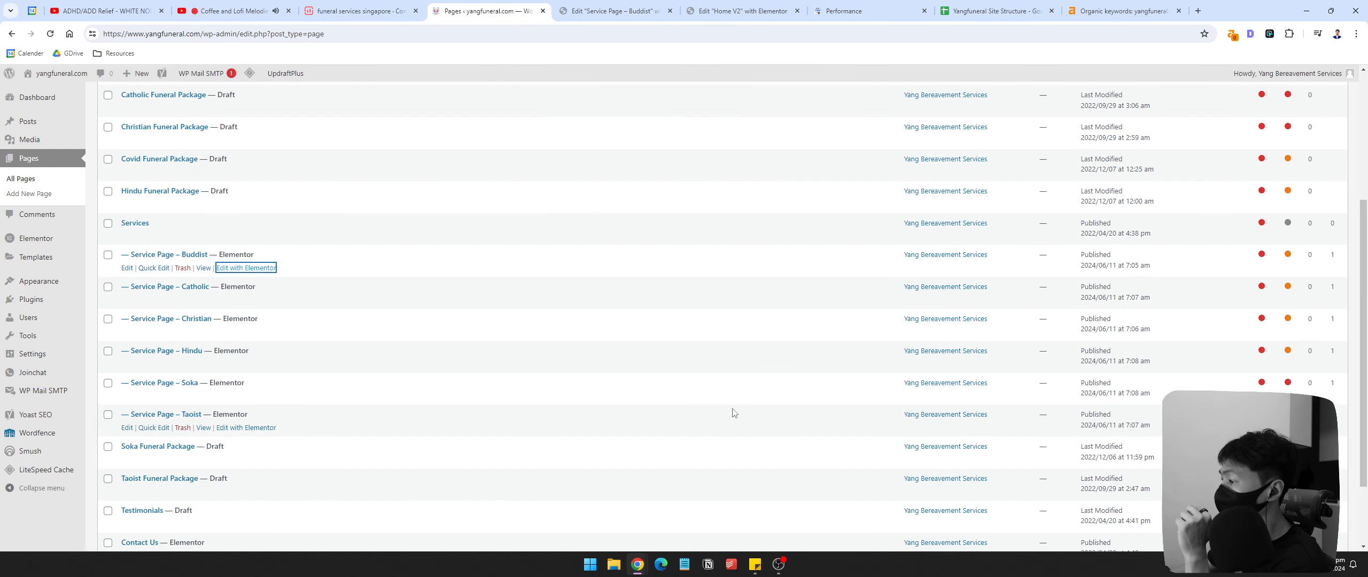
{"action": "left_click", "coordinate": [363, 11]}
{"action": "left_click", "coordinate": [518, 16]}
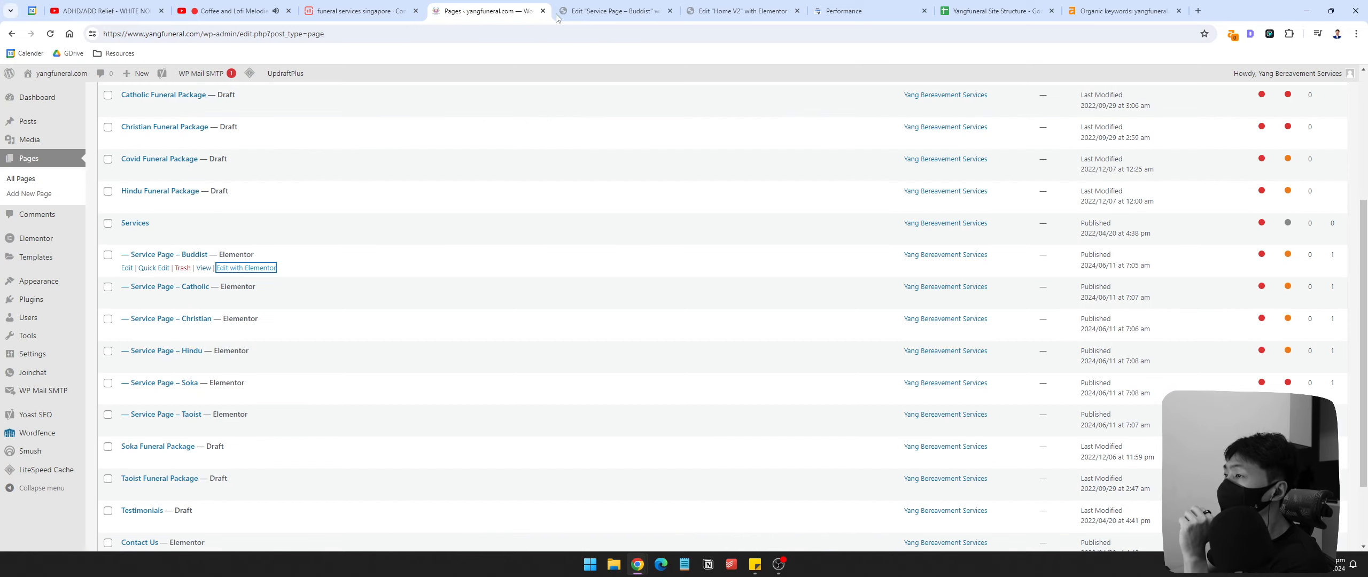
{"action": "left_click", "coordinate": [596, 15]}
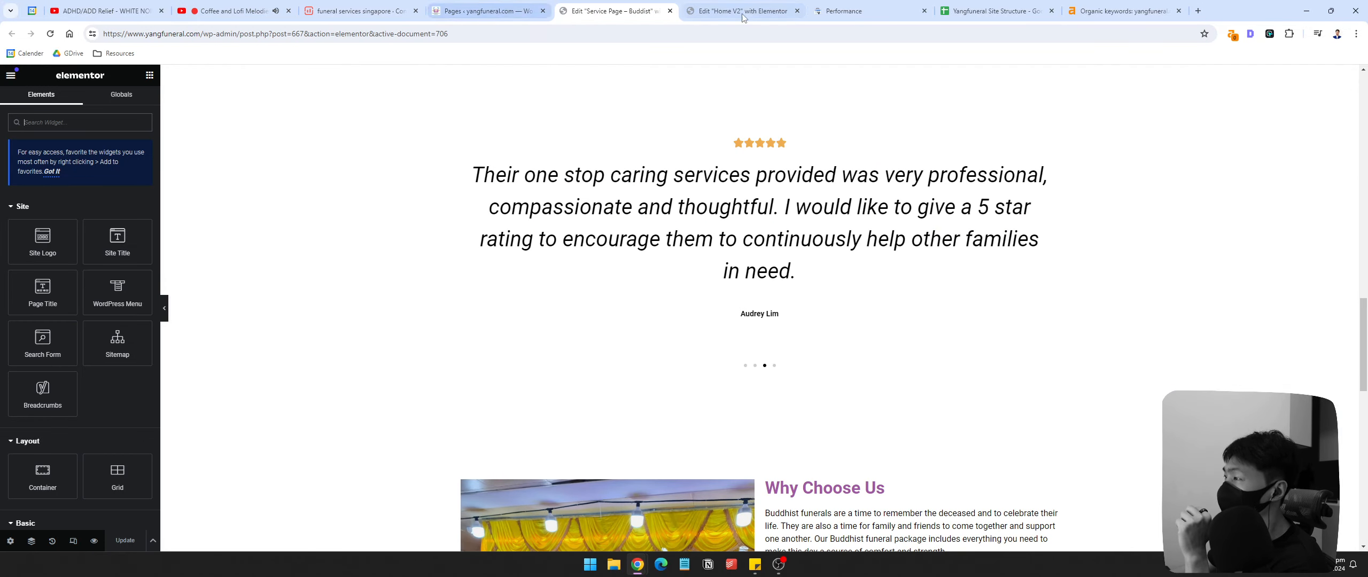
{"action": "left_click", "coordinate": [748, 15]}
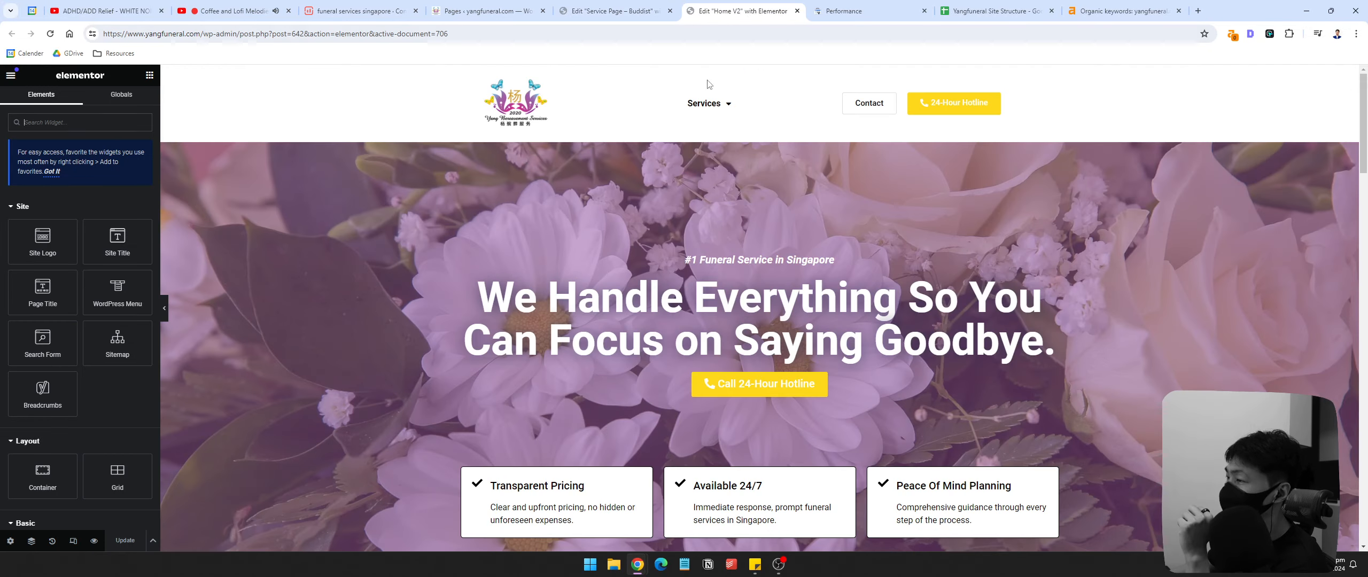
{"action": "scroll", "coordinate": [1182, 265], "scroll_direction": "down", "scroll_amount": 5}
{"action": "scroll", "coordinate": [1182, 265], "scroll_direction": "down", "scroll_amount": 10}
{"action": "scroll", "coordinate": [1143, 219], "scroll_direction": "up", "scroll_amount": 10}
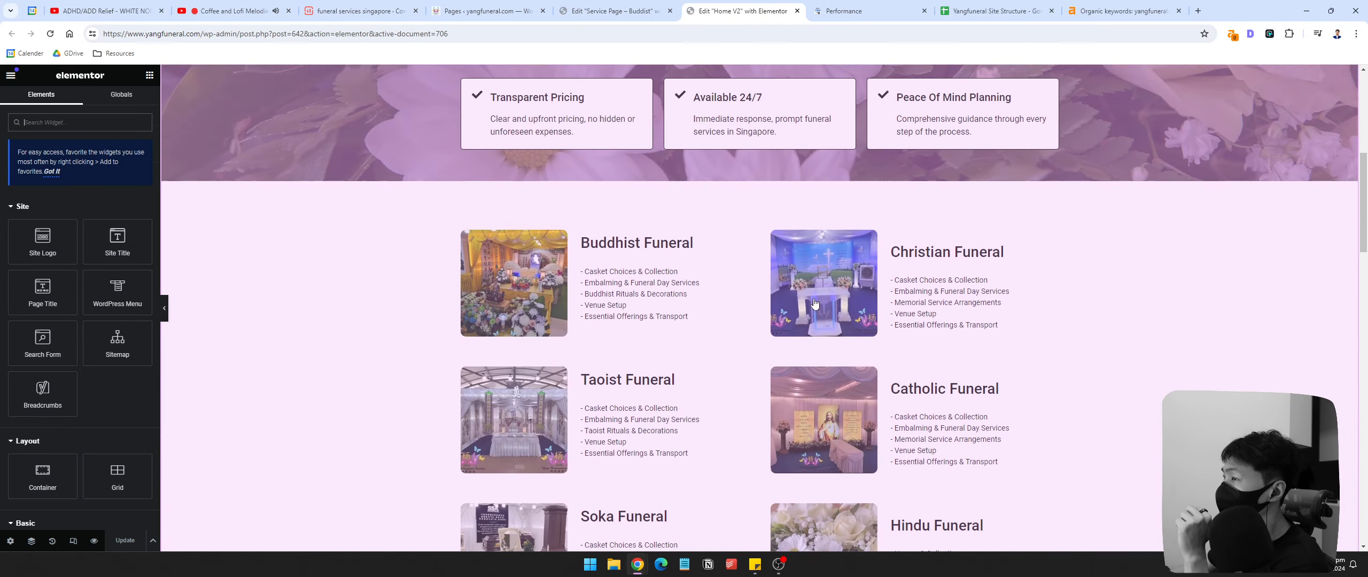
Step: Close the Elementor tabs of the Buddhist service page and the home page, and return to the WordPress page list
{"action": "left_click", "coordinate": [631, 12]}
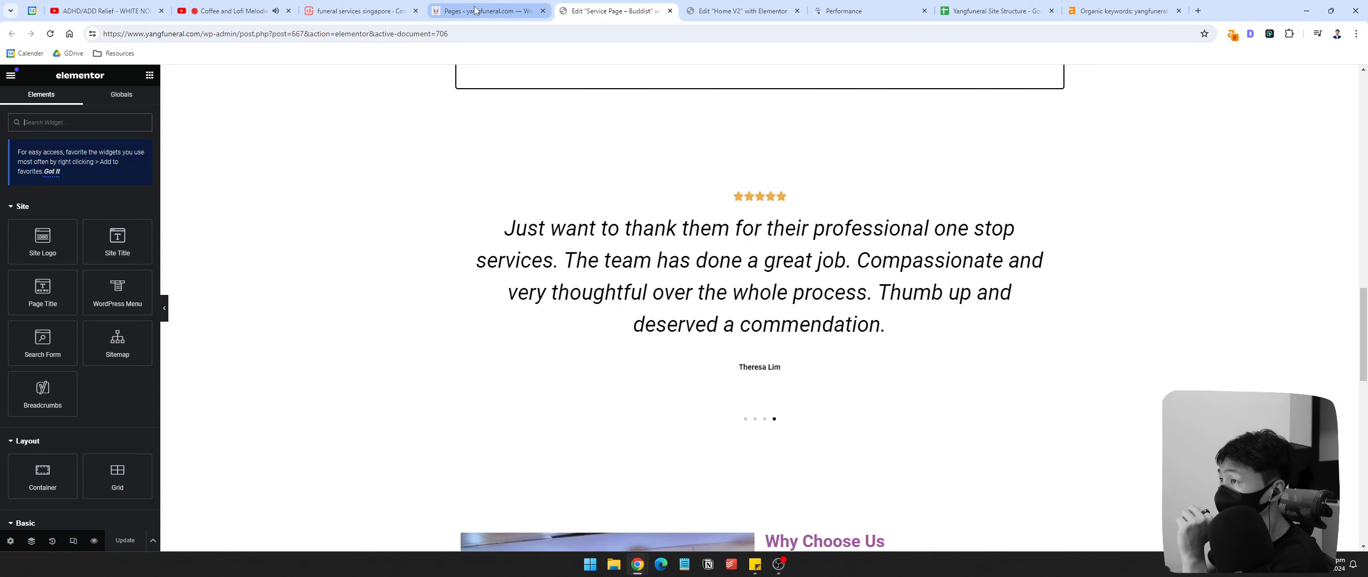
{"action": "left_click", "coordinate": [671, 11]}
{"action": "left_click", "coordinate": [671, 10]}
{"action": "left_click", "coordinate": [484, 10]}
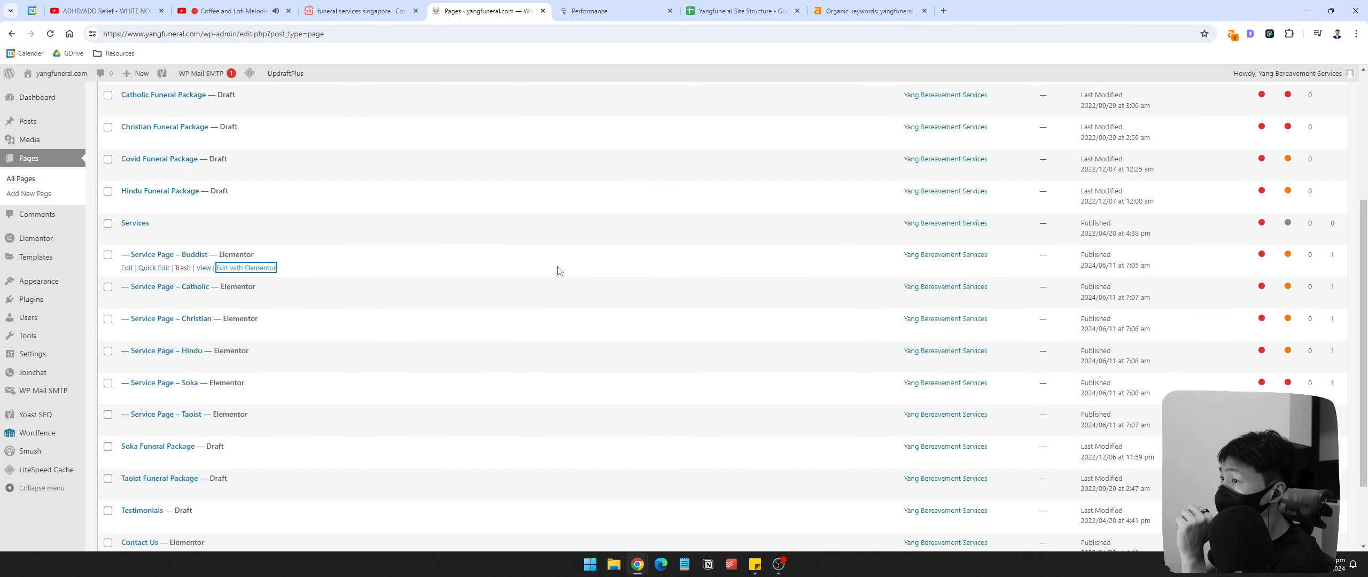
Step: Open the Home V2 page from the page list in Elementor in a new browser tab
{"action": "scroll", "coordinate": [236, 247], "scroll_direction": "up", "scroll_amount": 4}
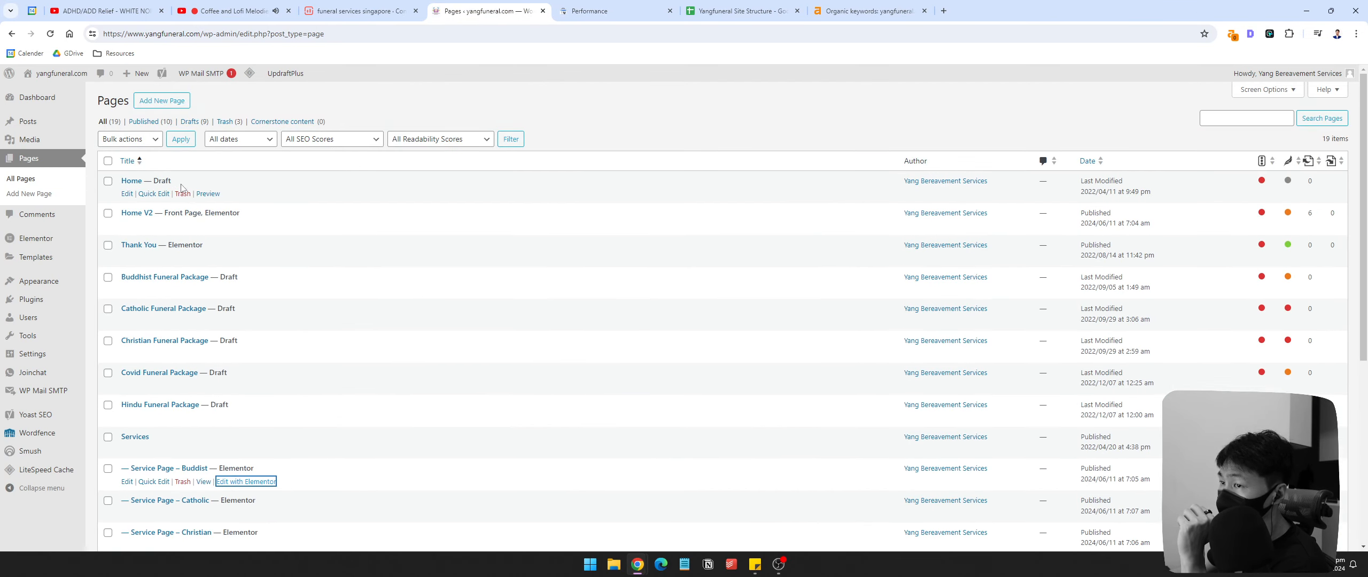
{"action": "right_click", "coordinate": [238, 229]}
{"action": "left_click", "coordinate": [267, 241]}
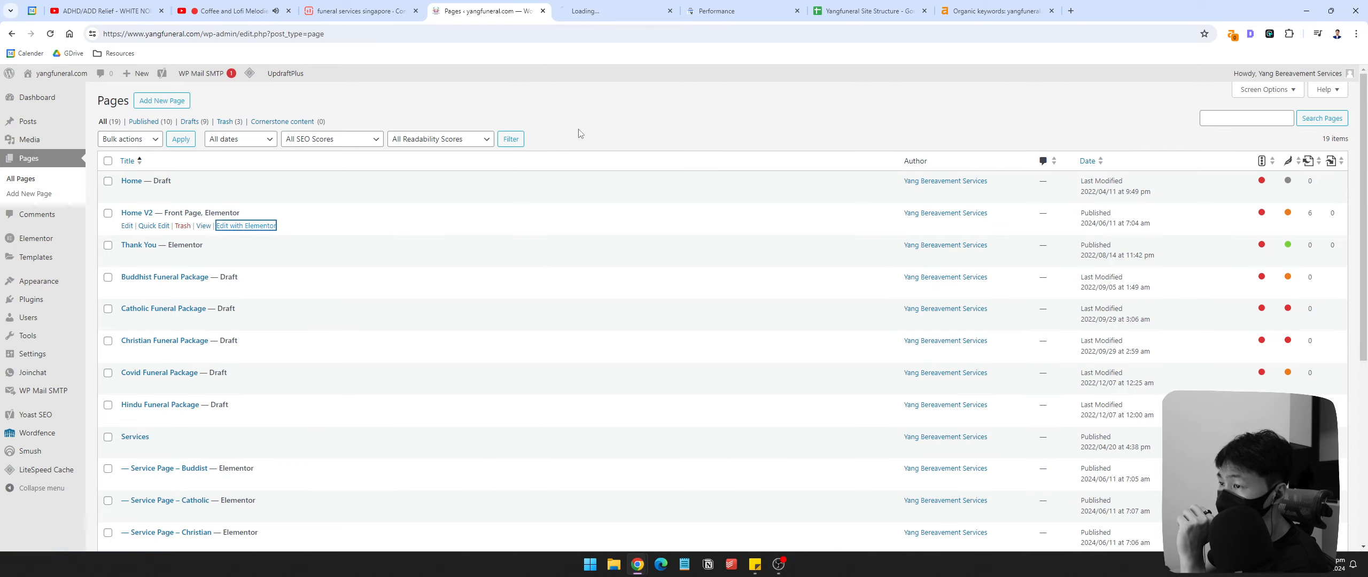
{"action": "left_click", "coordinate": [612, 12]}
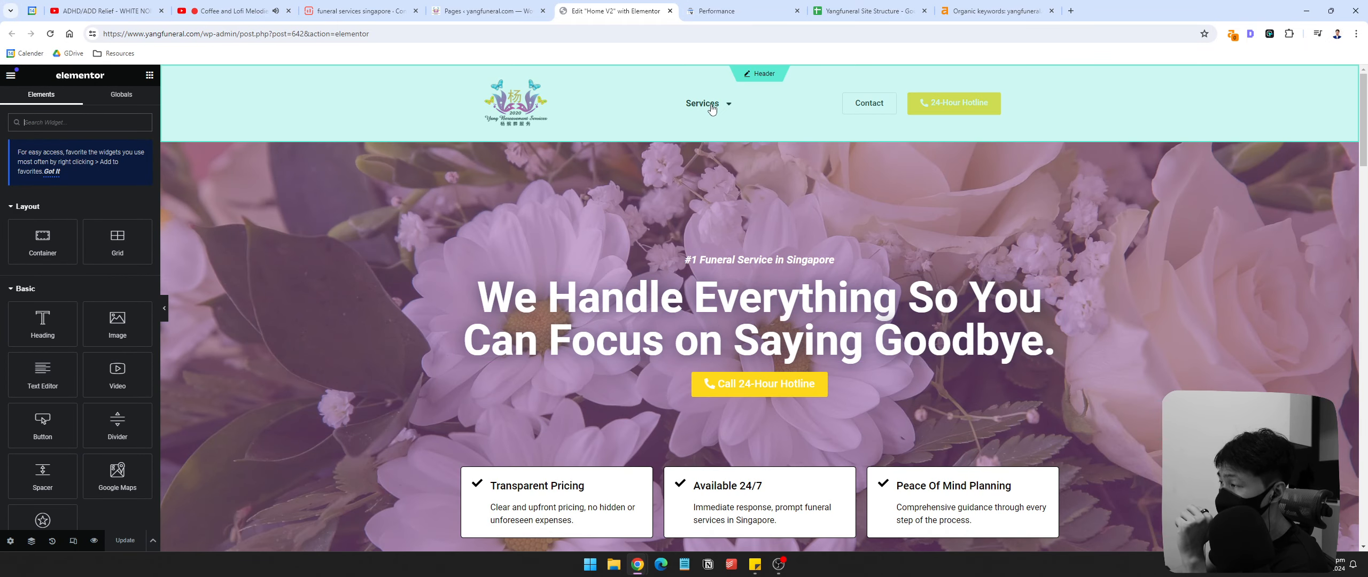
Step: Check the service pages in the WordPress page list and the religion-specific funeral services on the home page
{"action": "left_click", "coordinate": [489, 11]}
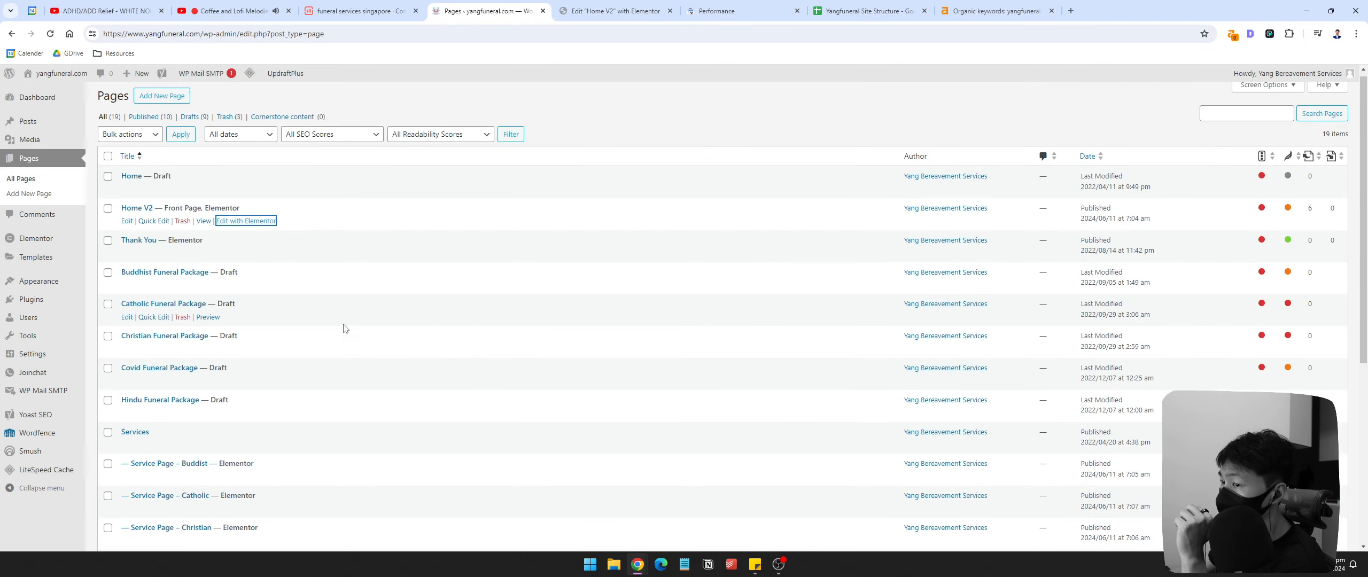
{"action": "scroll", "coordinate": [210, 246], "scroll_direction": "down", "scroll_amount": 5}
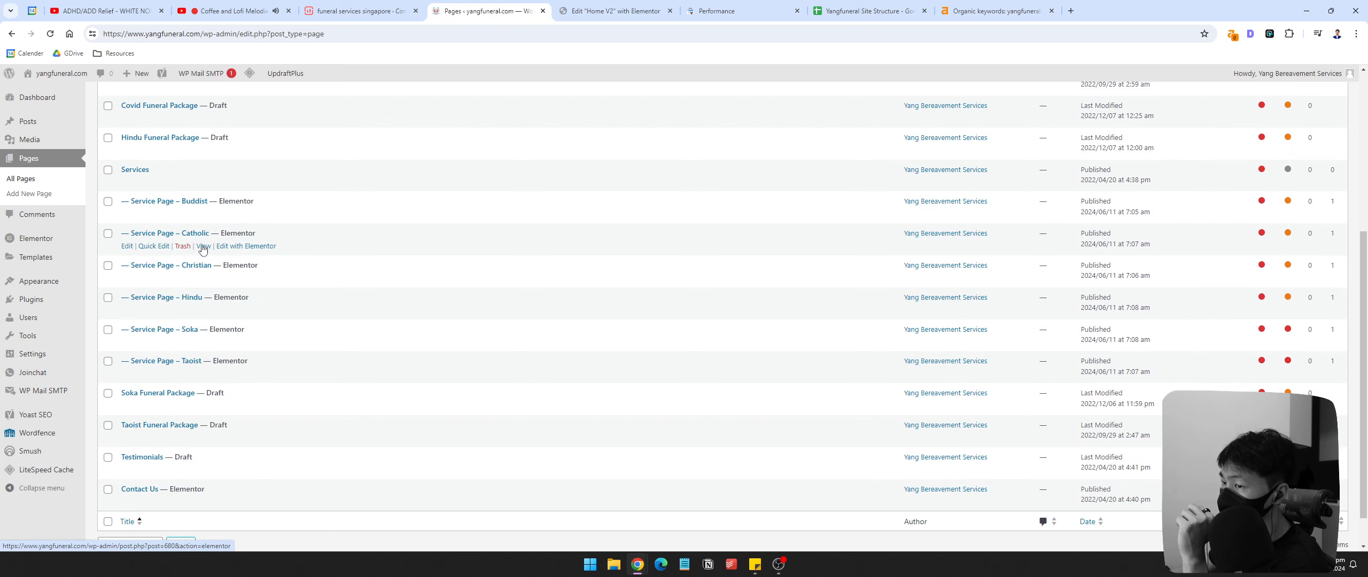
{"action": "scroll", "coordinate": [225, 321], "scroll_direction": "up", "scroll_amount": 1}
{"action": "left_click", "coordinate": [615, 11]}
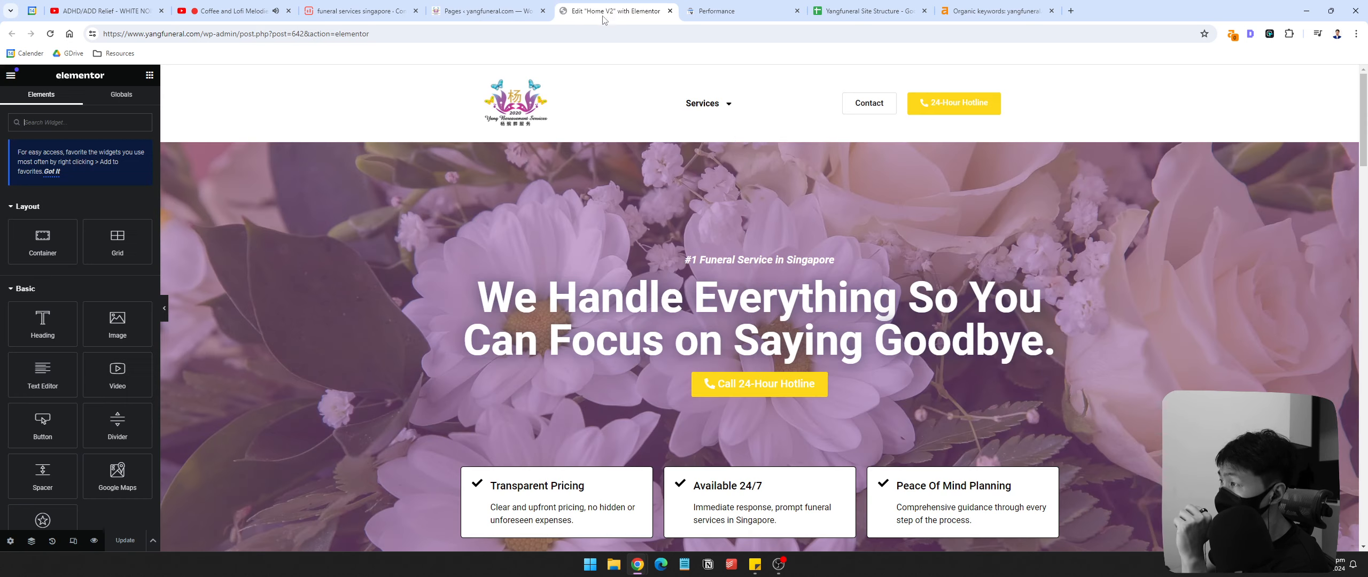
{"action": "scroll", "coordinate": [663, 346], "scroll_direction": "down", "scroll_amount": 7}
{"action": "scroll", "coordinate": [663, 346], "scroll_direction": "down", "scroll_amount": 1}
{"action": "scroll", "coordinate": [662, 345], "scroll_direction": "down", "scroll_amount": 3}
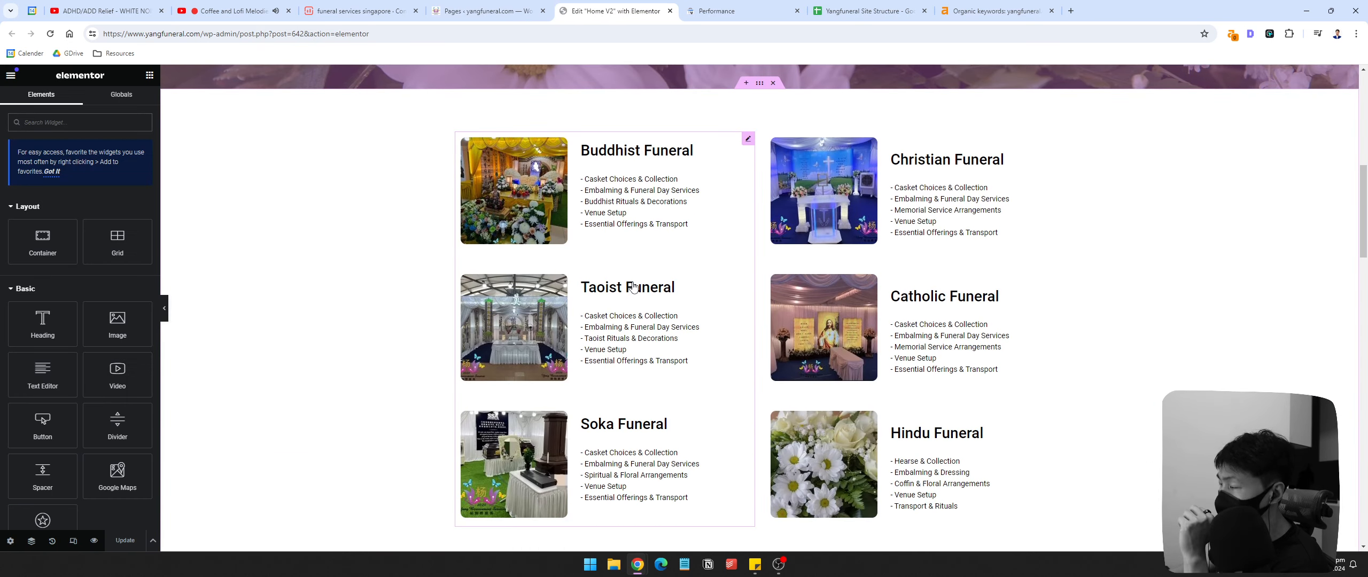
Step: Inspect the Buddhist Funeral item's title, description and link in the home page's price list
{"action": "left_click", "coordinate": [748, 140]}
{"action": "left_click", "coordinate": [64, 180]}
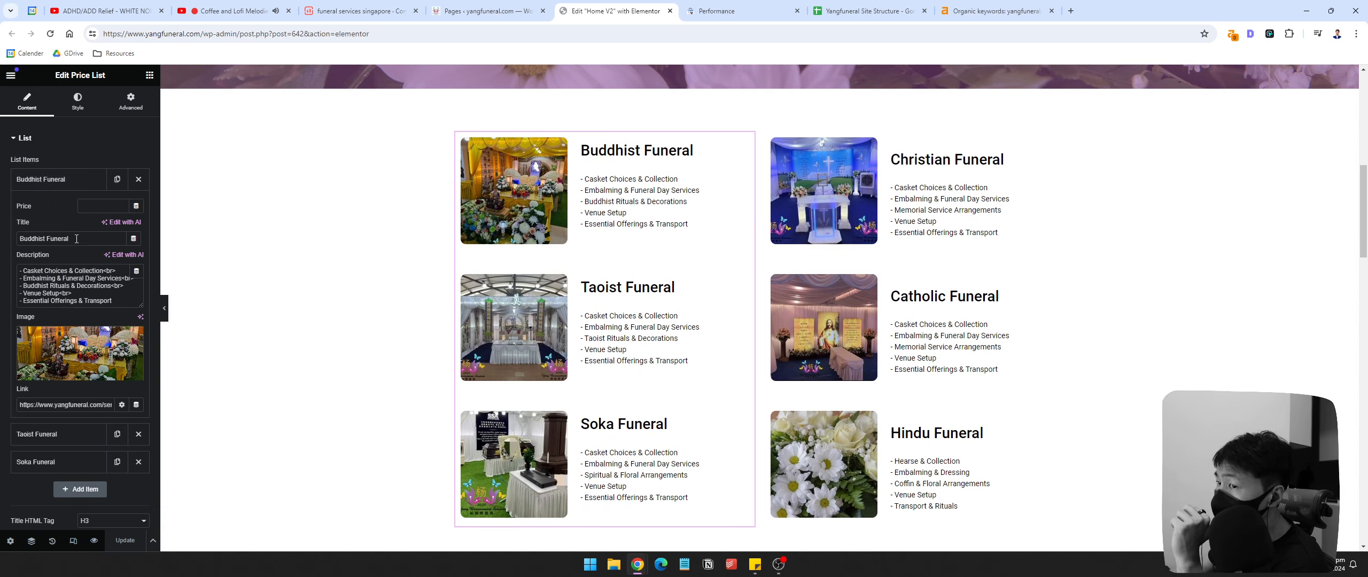
{"action": "left_click", "coordinate": [54, 180]}
{"action": "left_click", "coordinate": [54, 180]}
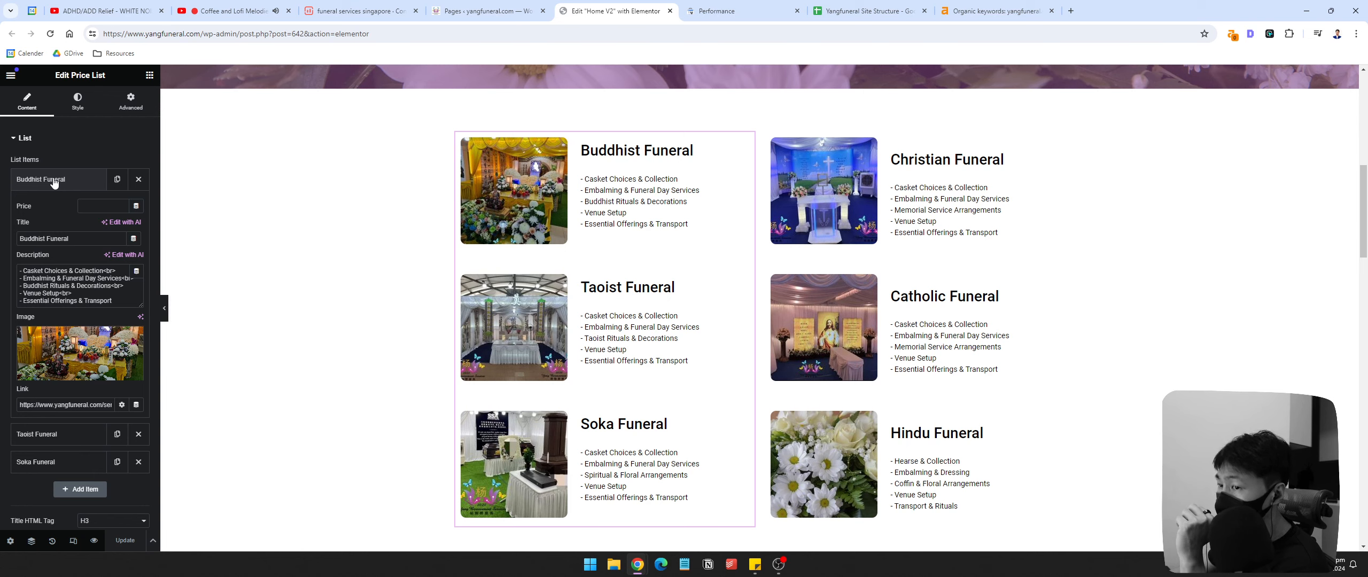
{"action": "left_click", "coordinate": [54, 181]}
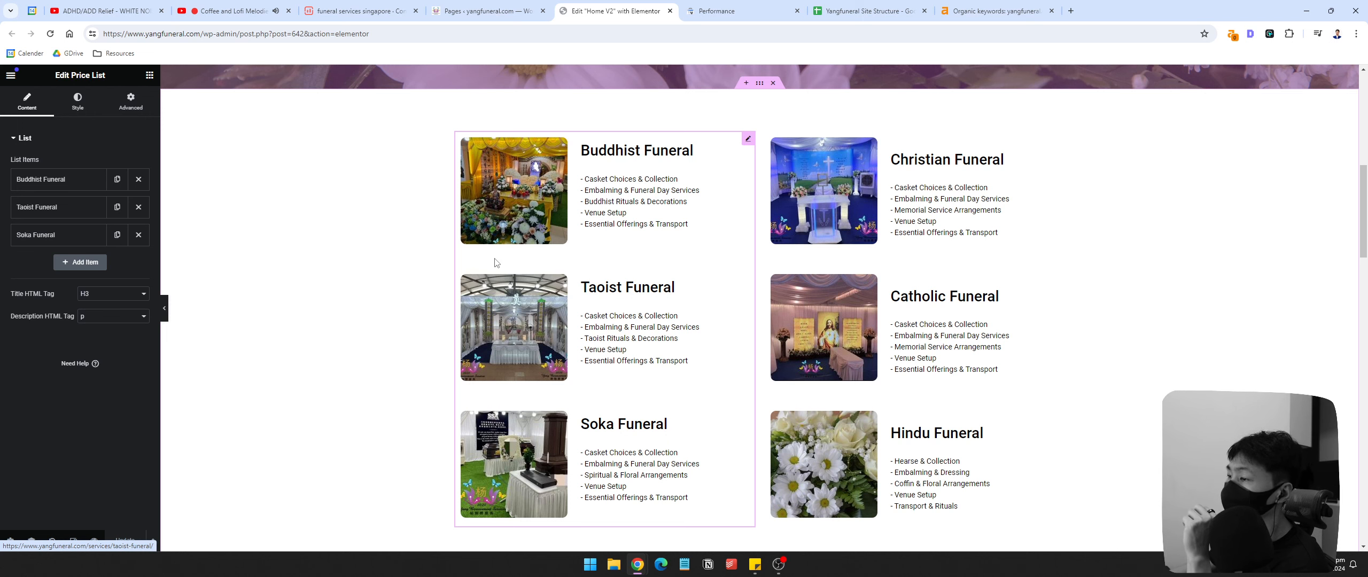
Step: Add the closing paragraph "Check out our buddihst funeral packages." to the text block about the Singapore funeral services
{"action": "scroll", "coordinate": [638, 261], "scroll_direction": "down", "scroll_amount": 15}
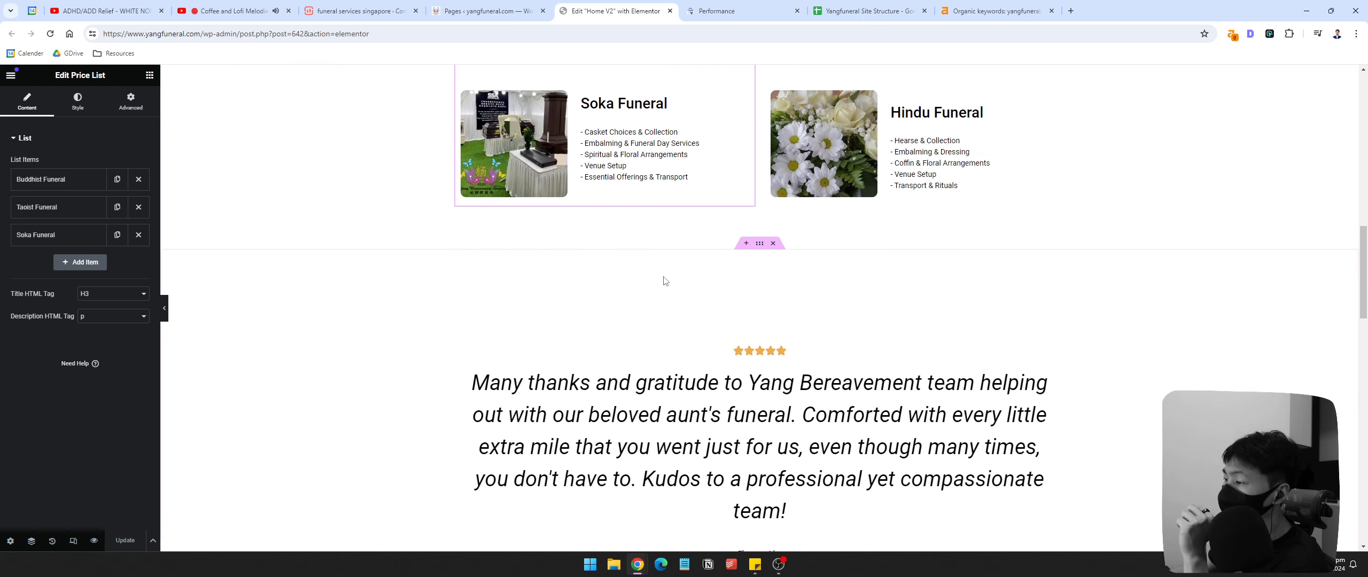
{"action": "left_click", "coordinate": [883, 276]}
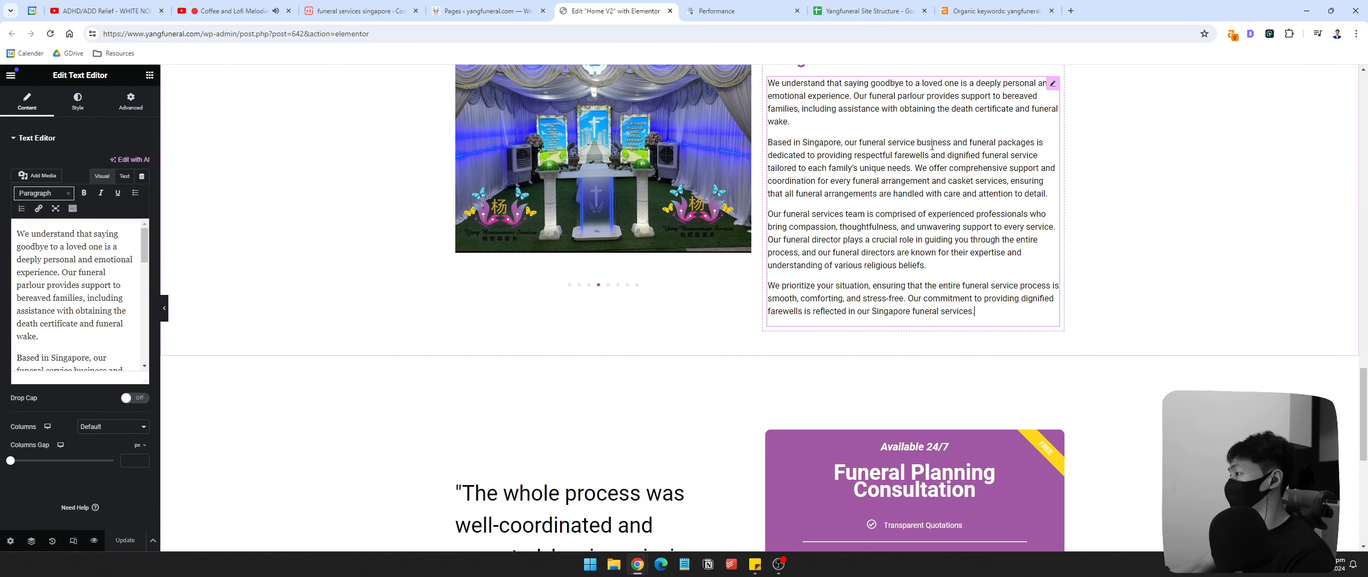
{"action": "scroll", "coordinate": [81, 299], "scroll_direction": "down", "scroll_amount": 5}
{"action": "left_click", "coordinate": [129, 362]}
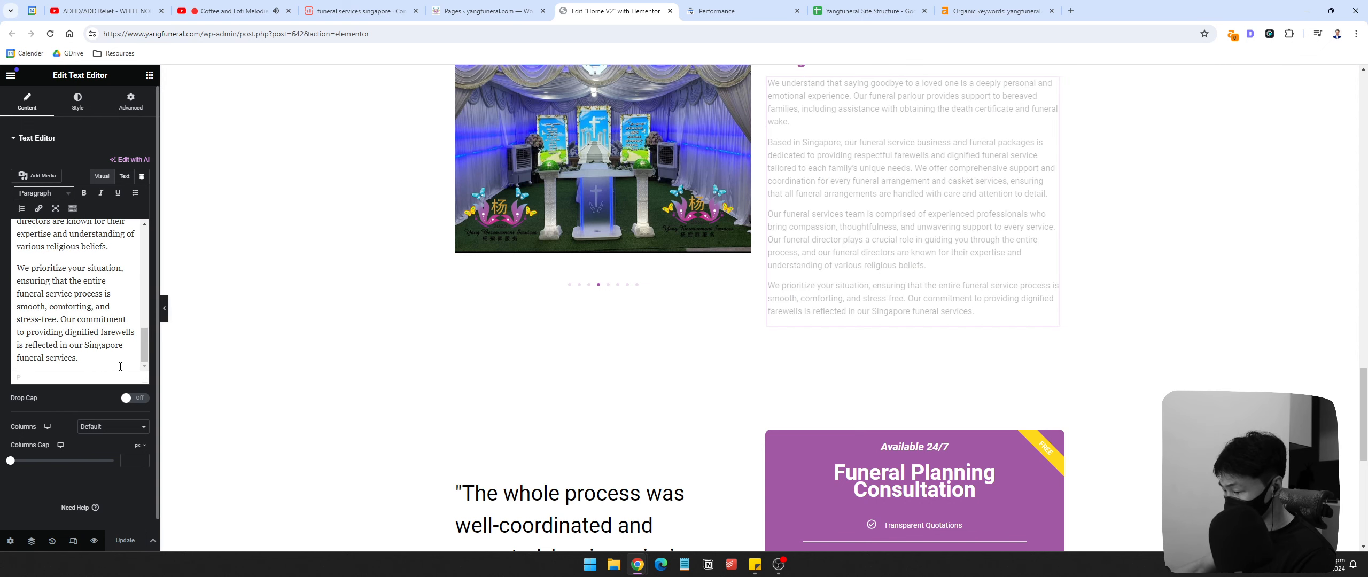
{"action": "key", "text": "Return"}
{"action": "type", "text": "Check out ou"}
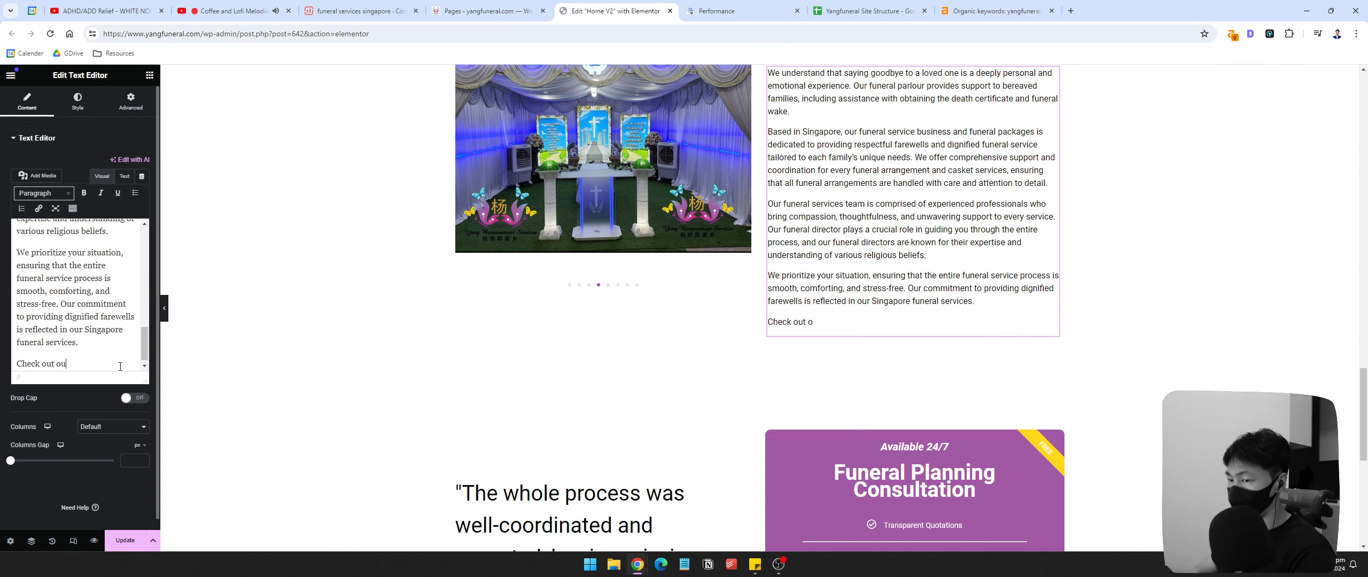
{"action": "type", "text": "r buddihst fu"}
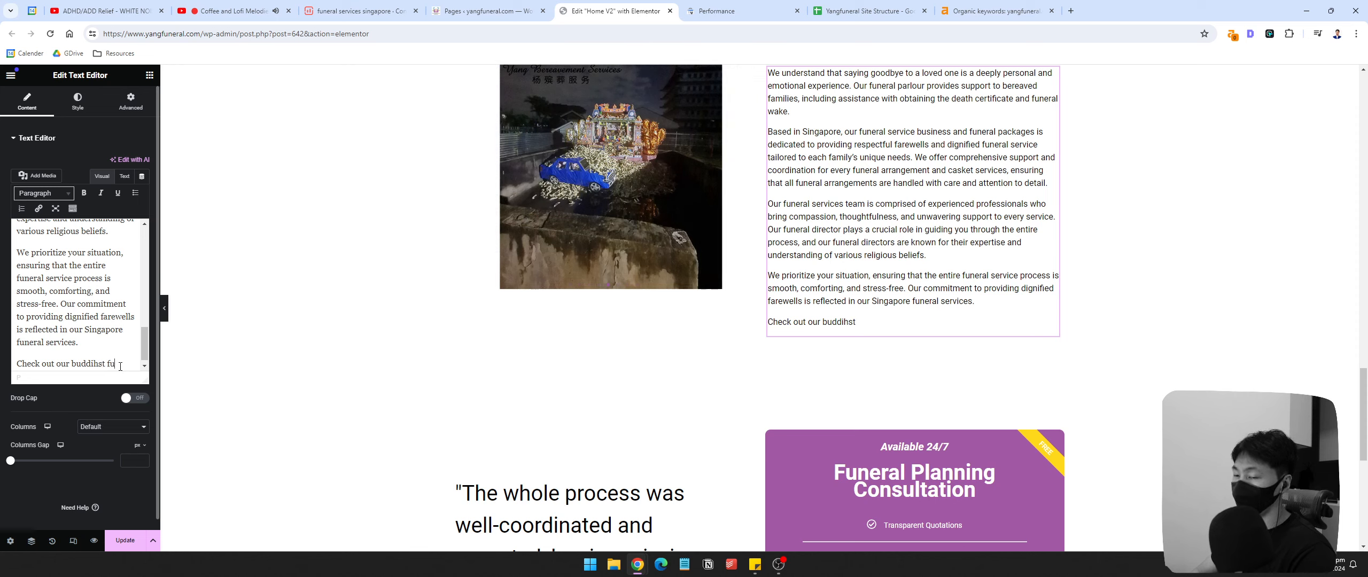
{"action": "type", "text": "neral packages."}
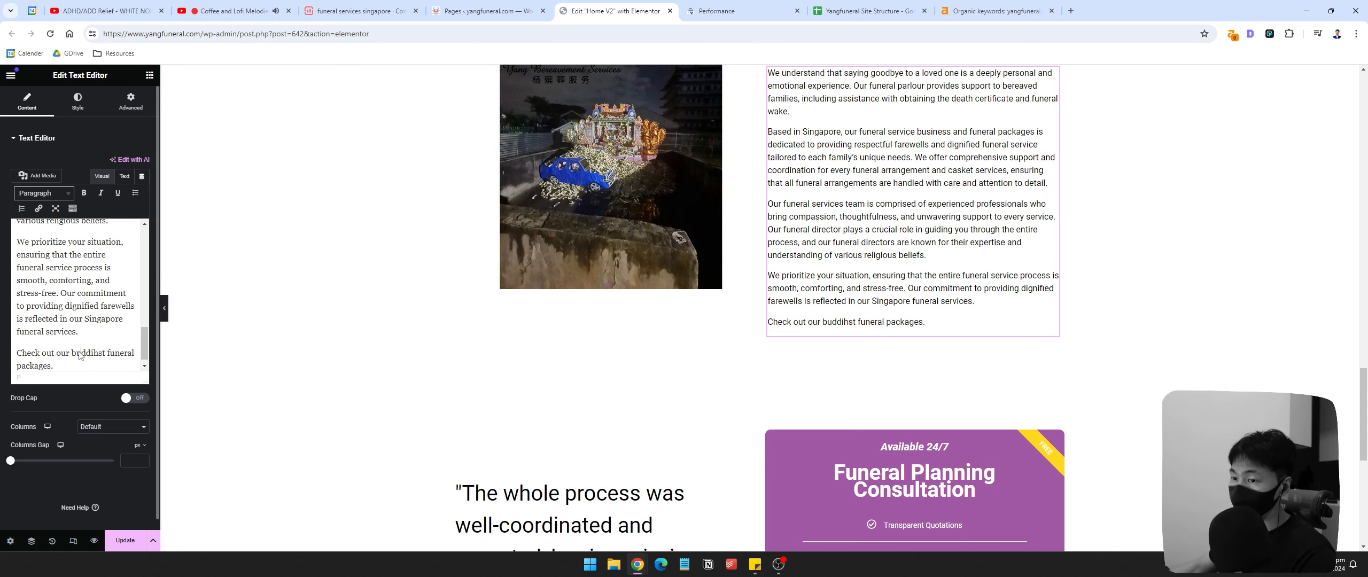
Step: Link the words "buddihst funeral packages" in the closing paragraph to the Buddhist funeral service page
{"action": "left_click_drag", "start_coordinate": [71, 354], "coordinate": [56, 360]}
{"action": "left_click", "coordinate": [39, 208]}
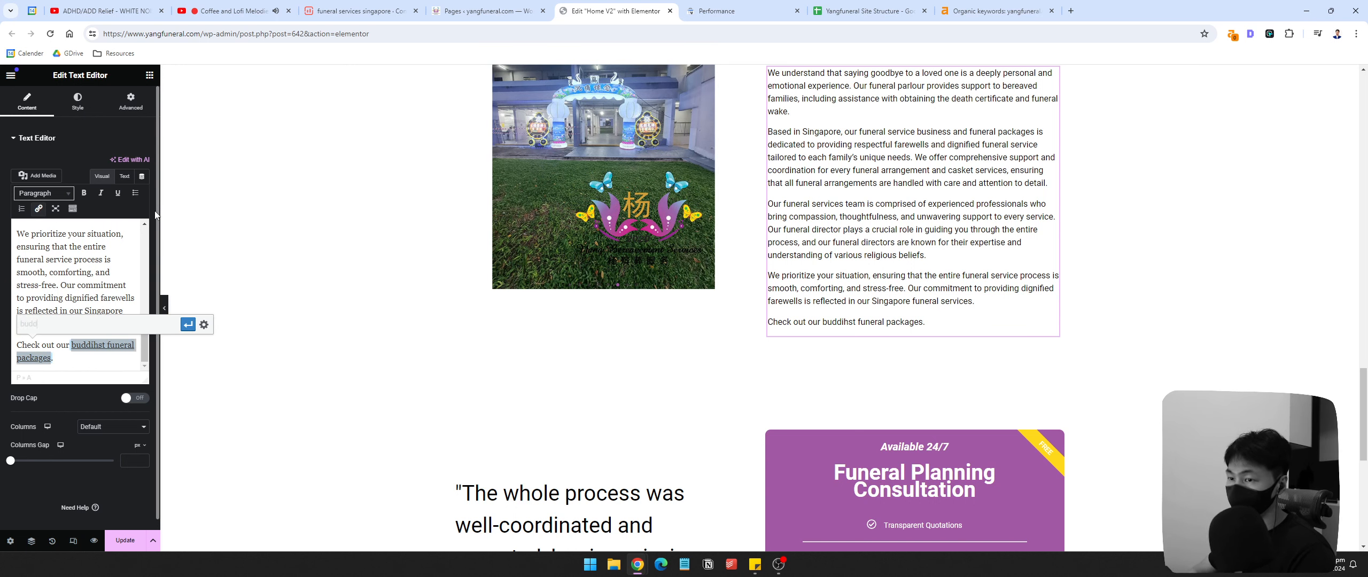
{"action": "type", "text": "budd"}
{"action": "left_click", "coordinate": [118, 343]}
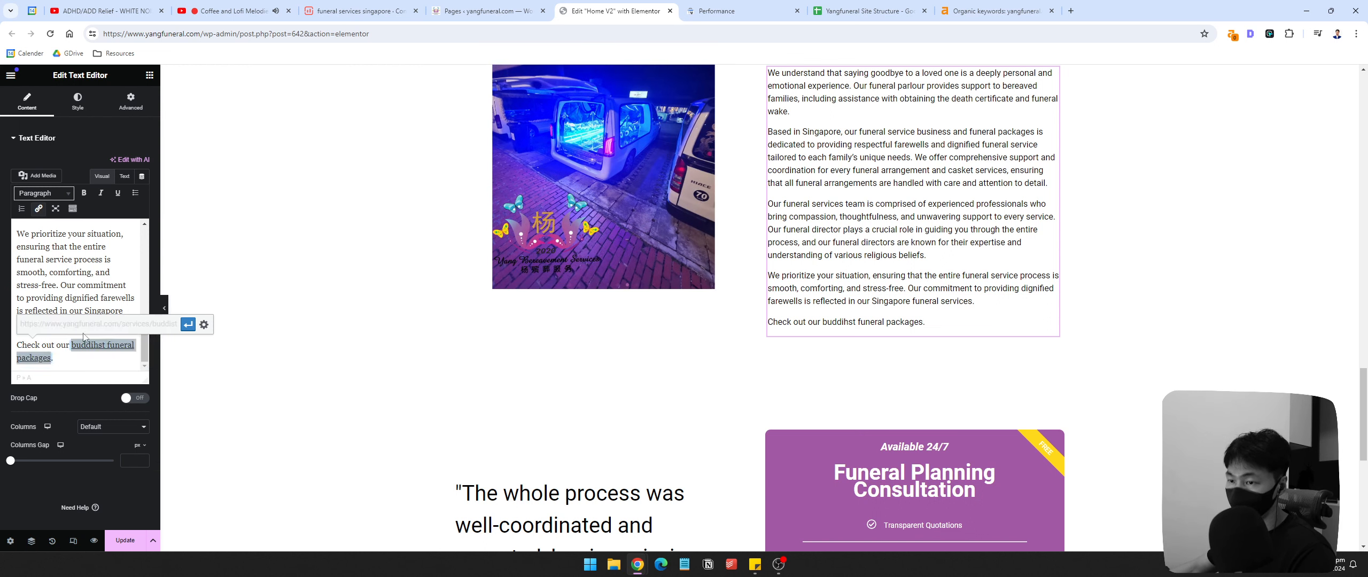
{"action": "left_click", "coordinate": [184, 331]}
{"action": "left_click", "coordinate": [869, 331]}
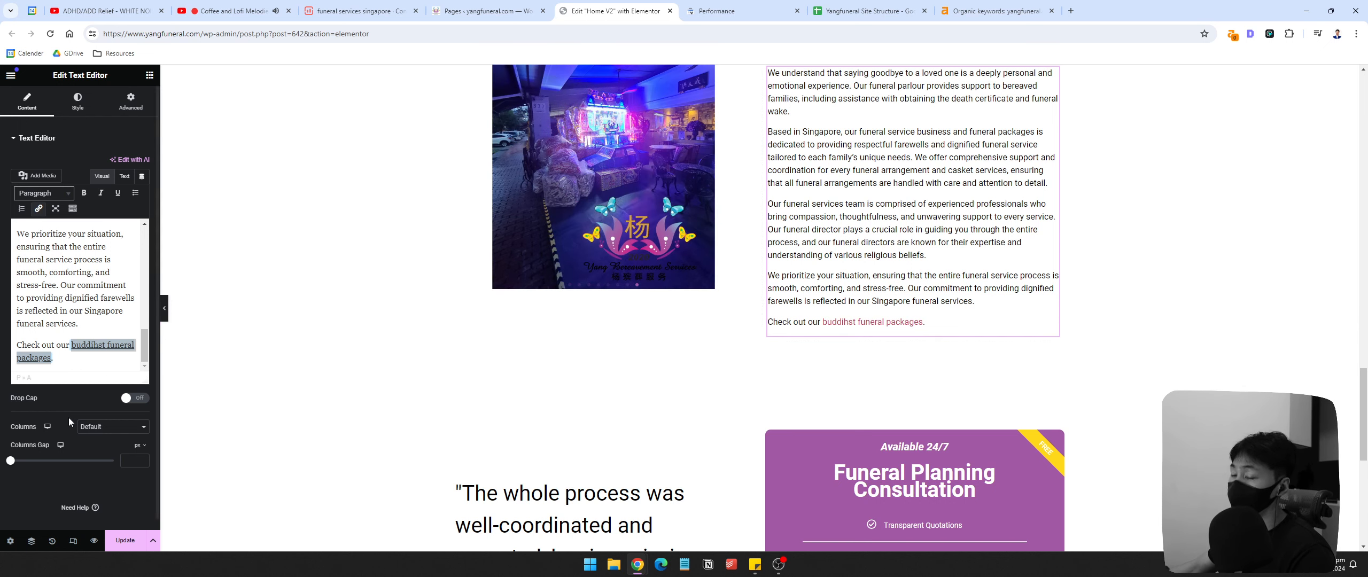
Step: Remove the link from "buddihst funeral packages" and update the home page
{"action": "left_click", "coordinate": [102, 346]}
{"action": "left_click", "coordinate": [186, 324]}
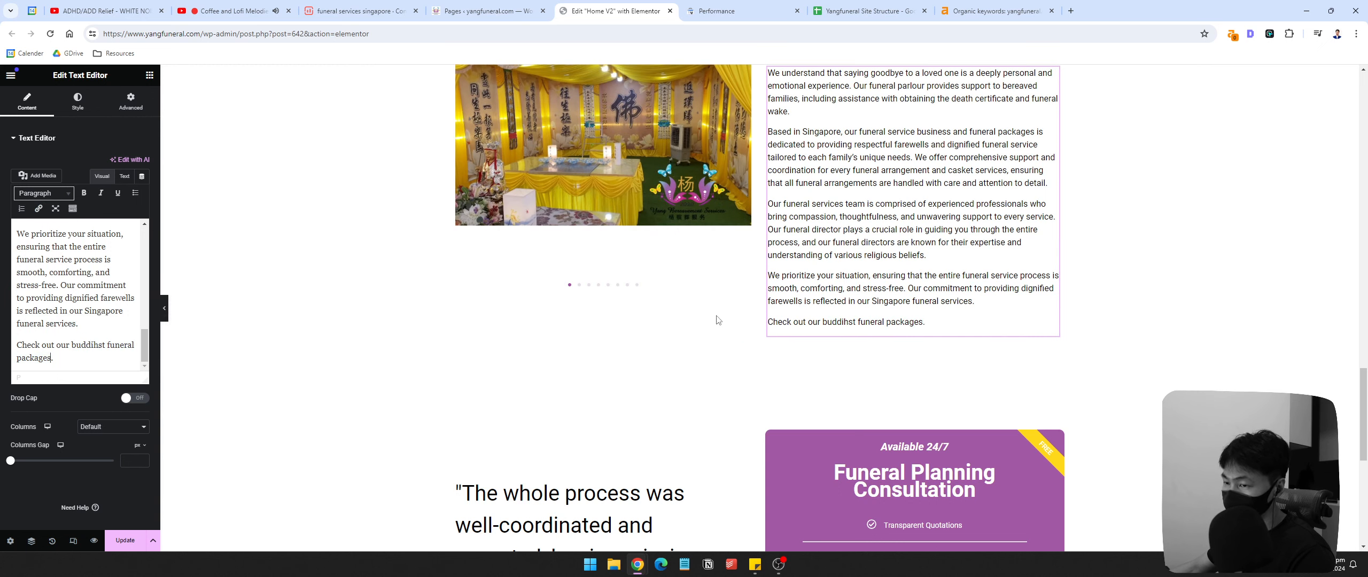
{"action": "scroll", "coordinate": [641, 374], "scroll_direction": "up", "scroll_amount": 20}
{"action": "scroll", "coordinate": [778, 409], "scroll_direction": "up", "scroll_amount": 4}
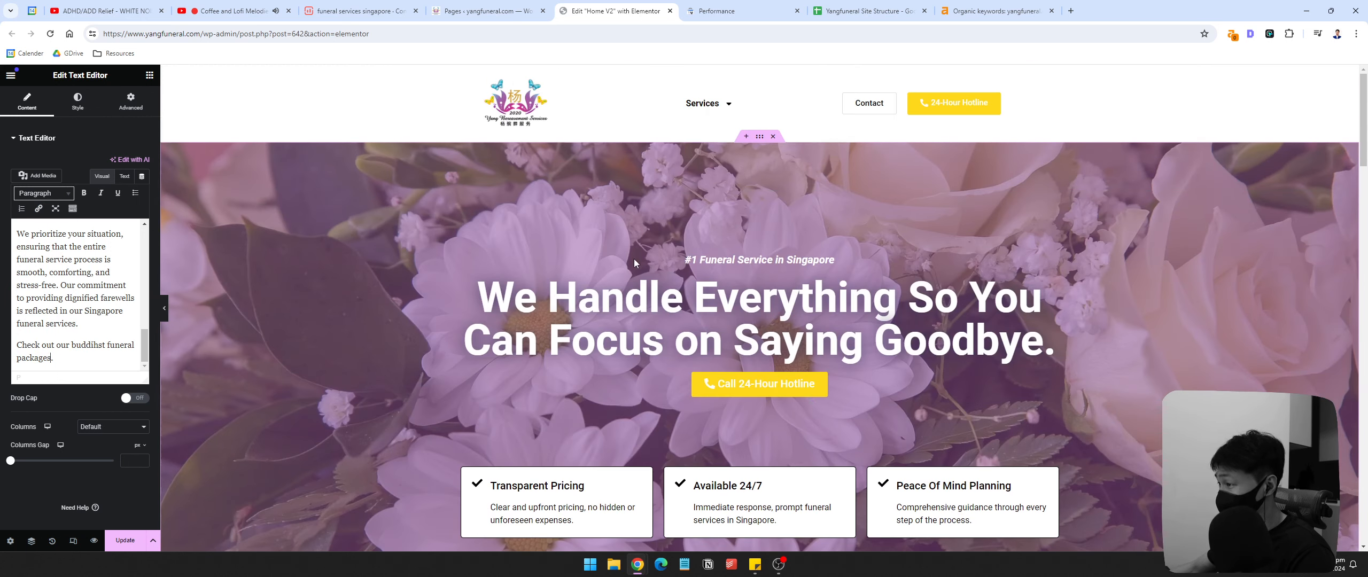
{"action": "left_click", "coordinate": [116, 539]}
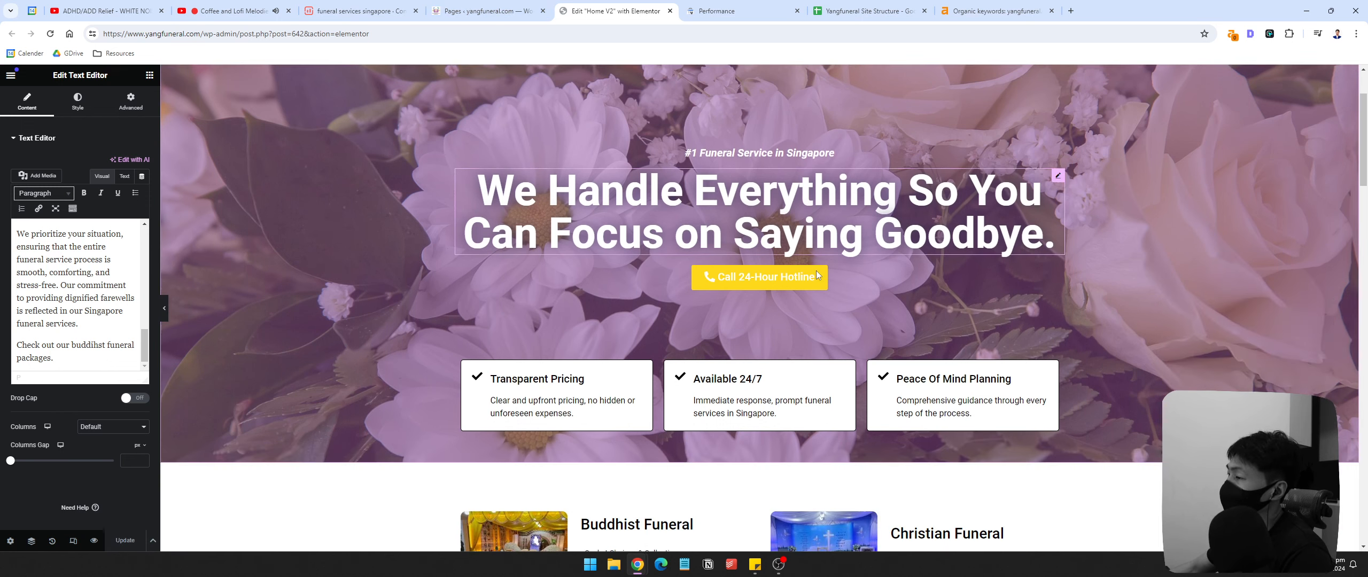
Step: Review the home page's introduction and its religion-specific funeral service listings from Buddhist to Hindu
{"action": "scroll", "coordinate": [893, 311], "scroll_direction": "down", "scroll_amount": 5}
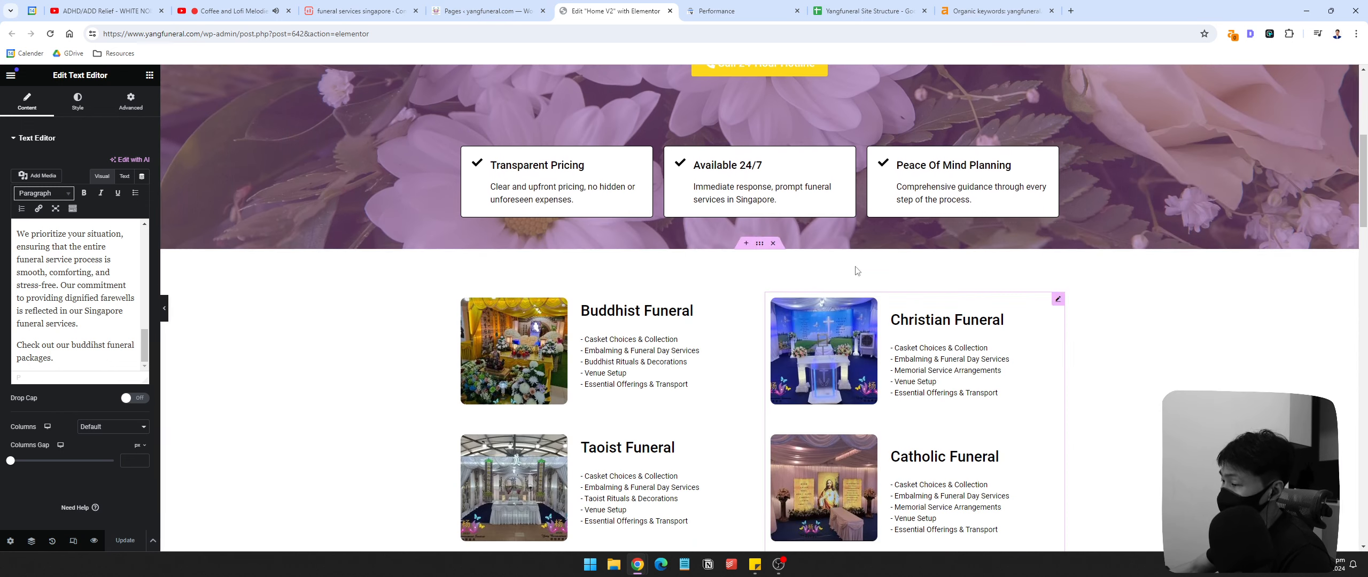
{"action": "scroll", "coordinate": [630, 242], "scroll_direction": "down", "scroll_amount": 7}
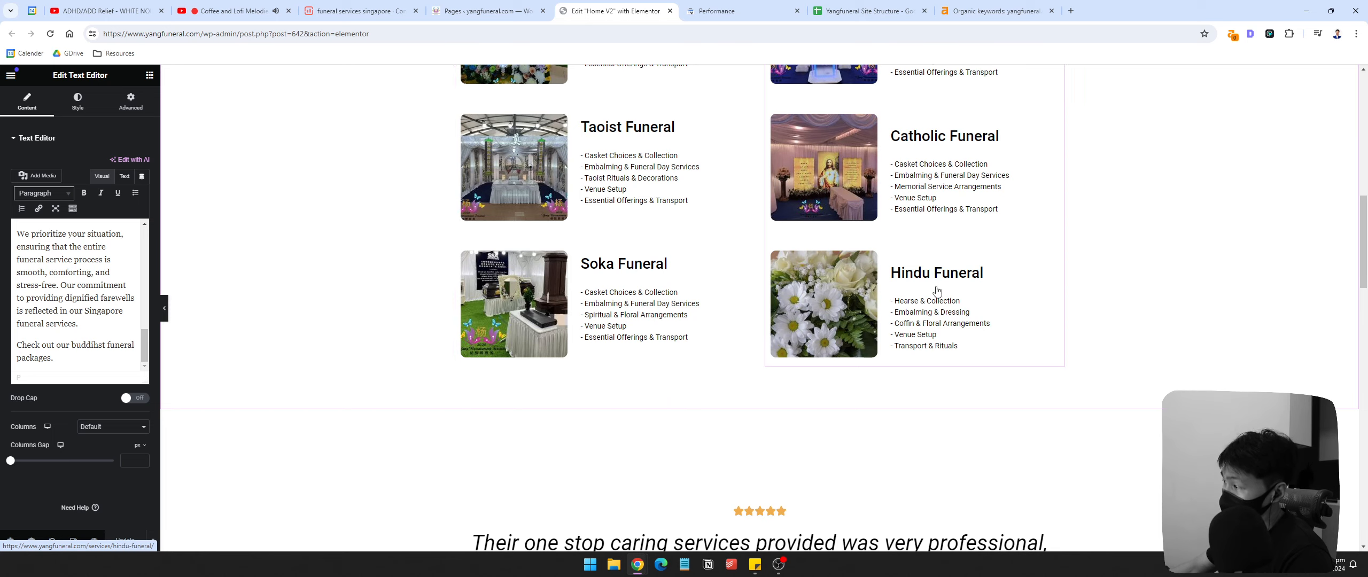
{"action": "scroll", "coordinate": [882, 338], "scroll_direction": "down", "scroll_amount": 3}
{"action": "scroll", "coordinate": [792, 326], "scroll_direction": "up", "scroll_amount": 10}
{"action": "scroll", "coordinate": [791, 326], "scroll_direction": "up", "scroll_amount": 5}
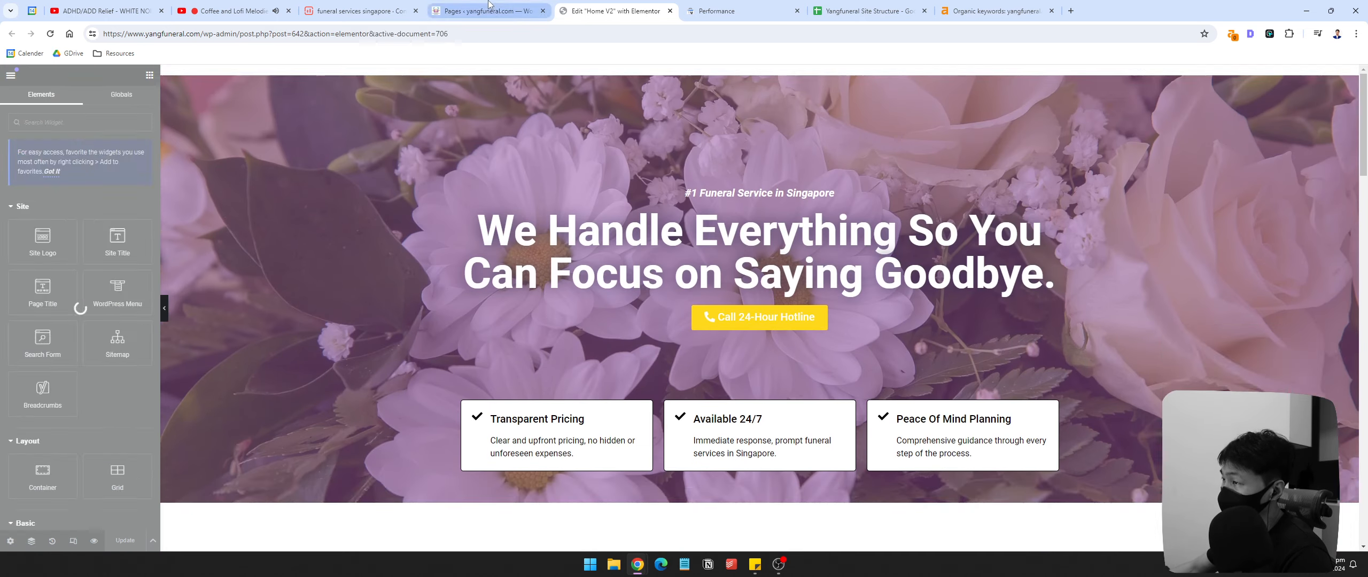
Step: Open the Service Page – Catholic from the WordPress page list in Elementor and close the Home V2 editor
{"action": "left_click", "coordinate": [488, 11]}
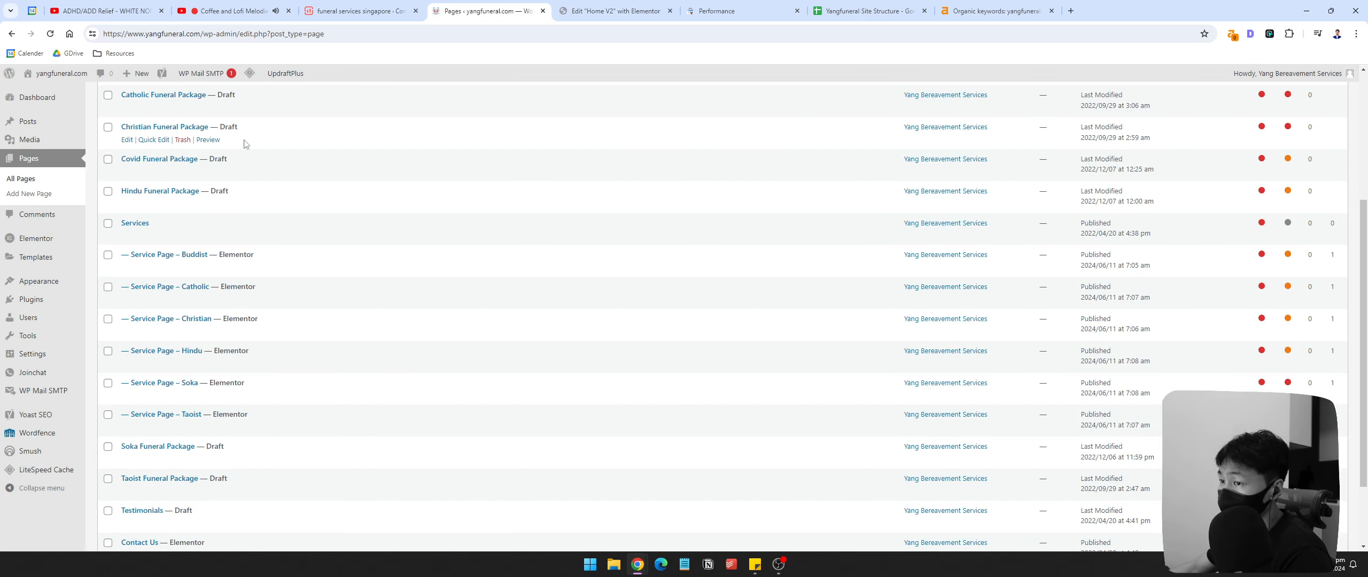
{"action": "right_click", "coordinate": [247, 301]}
{"action": "left_click", "coordinate": [289, 309]}
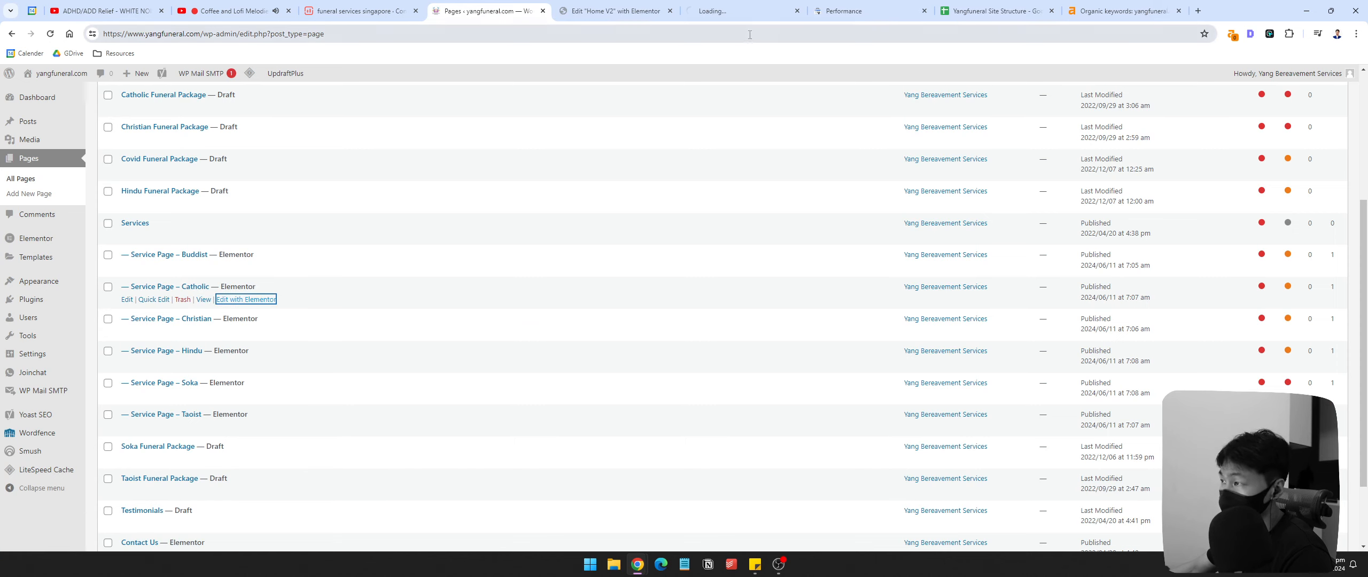
{"action": "left_click", "coordinate": [649, 12]}
{"action": "left_click", "coordinate": [670, 11]}
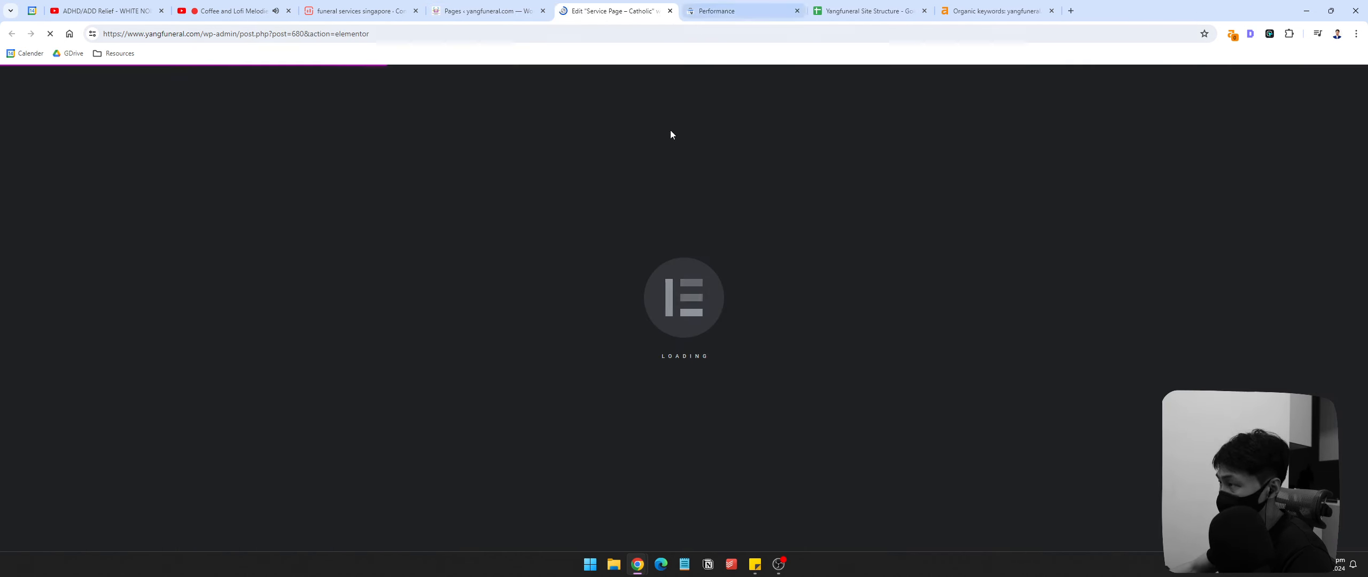
Step: Examine the Catholic service page's content and open its "Why Choose Us" text block for editing
{"action": "scroll", "coordinate": [613, 272], "scroll_direction": "down", "scroll_amount": 5}
{"action": "scroll", "coordinate": [613, 271], "scroll_direction": "down", "scroll_amount": 8}
{"action": "scroll", "coordinate": [802, 314], "scroll_direction": "up", "scroll_amount": 10}
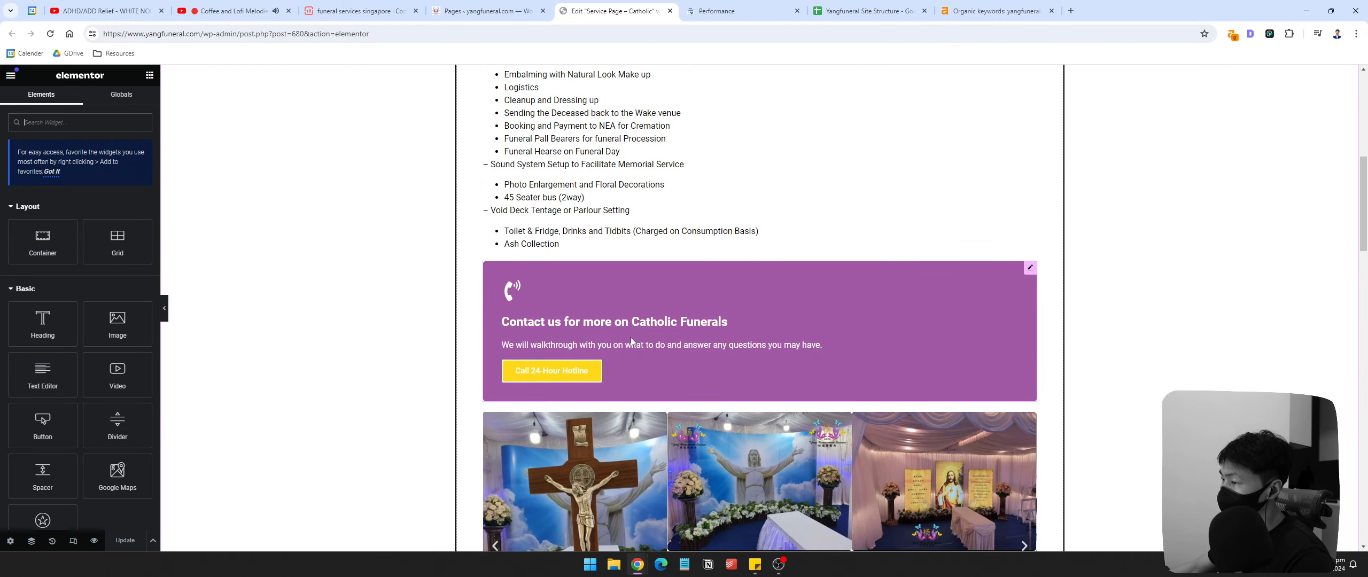
{"action": "scroll", "coordinate": [672, 412], "scroll_direction": "down", "scroll_amount": 10}
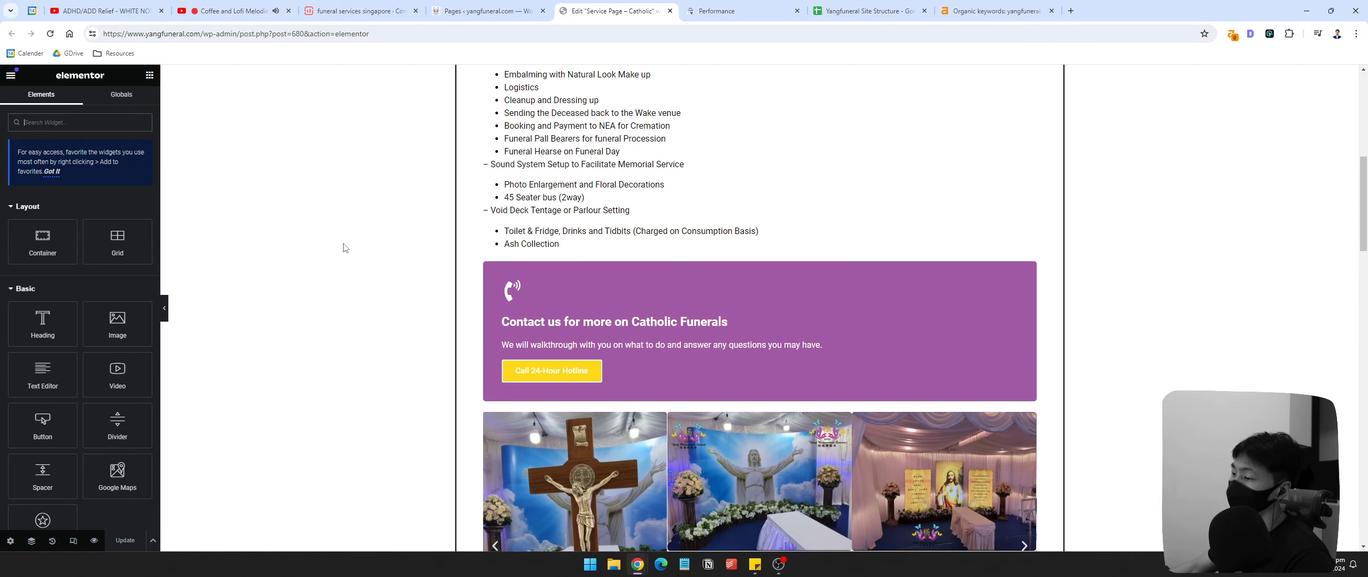
{"action": "scroll", "coordinate": [610, 372], "scroll_direction": "up", "scroll_amount": 5}
{"action": "scroll", "coordinate": [749, 331], "scroll_direction": "down", "scroll_amount": 10}
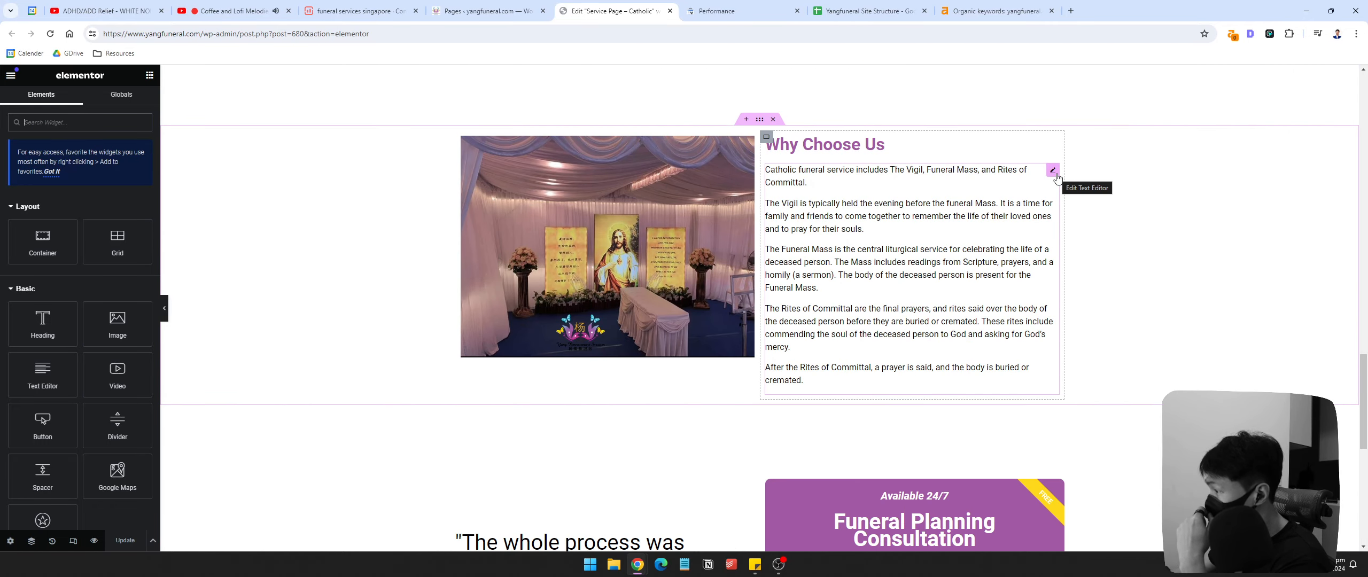
{"action": "scroll", "coordinate": [1042, 342], "scroll_direction": "down", "scroll_amount": 5}
{"action": "scroll", "coordinate": [1042, 363], "scroll_direction": "up", "scroll_amount": 4}
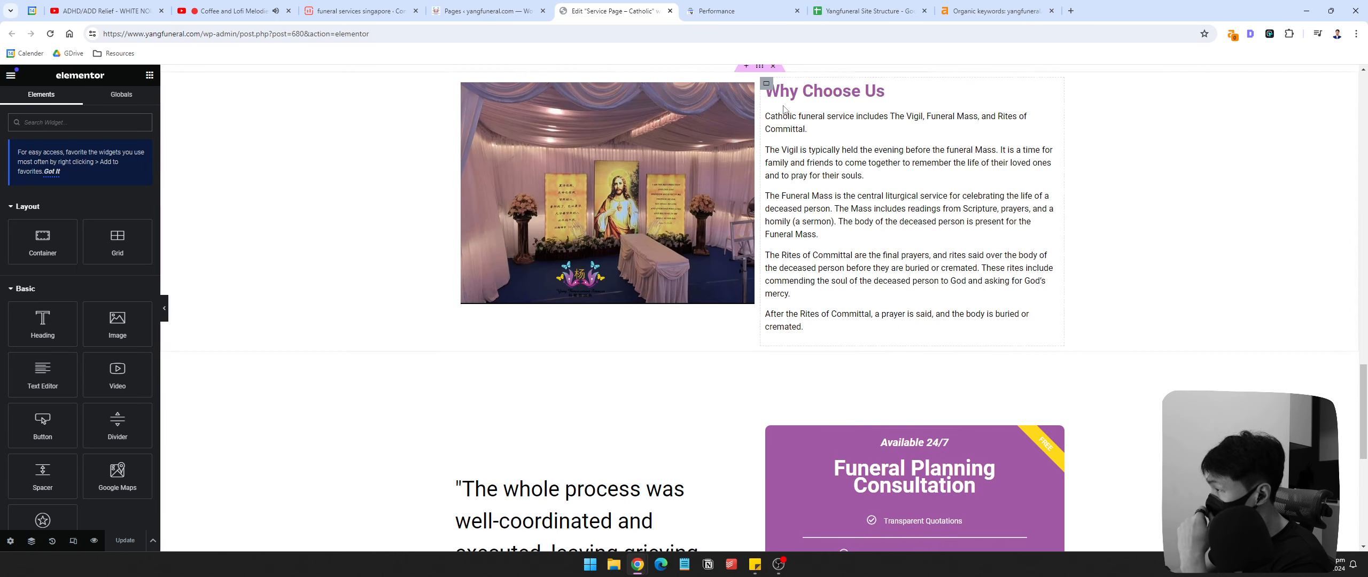
{"action": "left_click", "coordinate": [973, 312]}
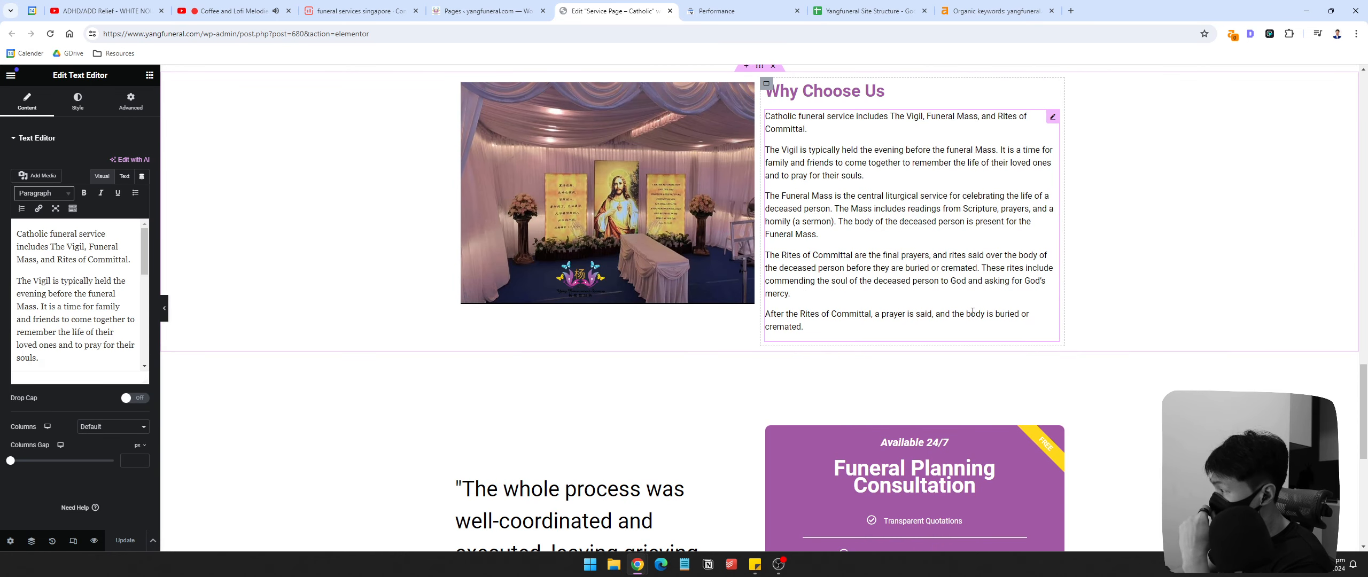
Step: Close the Catholic service page's editor and return to the WordPress page list
{"action": "left_click", "coordinate": [481, 10]}
{"action": "left_click", "coordinate": [615, 11]}
{"action": "scroll", "coordinate": [767, 232], "scroll_direction": "up", "scroll_amount": 1}
{"action": "scroll", "coordinate": [767, 231], "scroll_direction": "up", "scroll_amount": 3}
{"action": "left_click", "coordinate": [481, 10]}
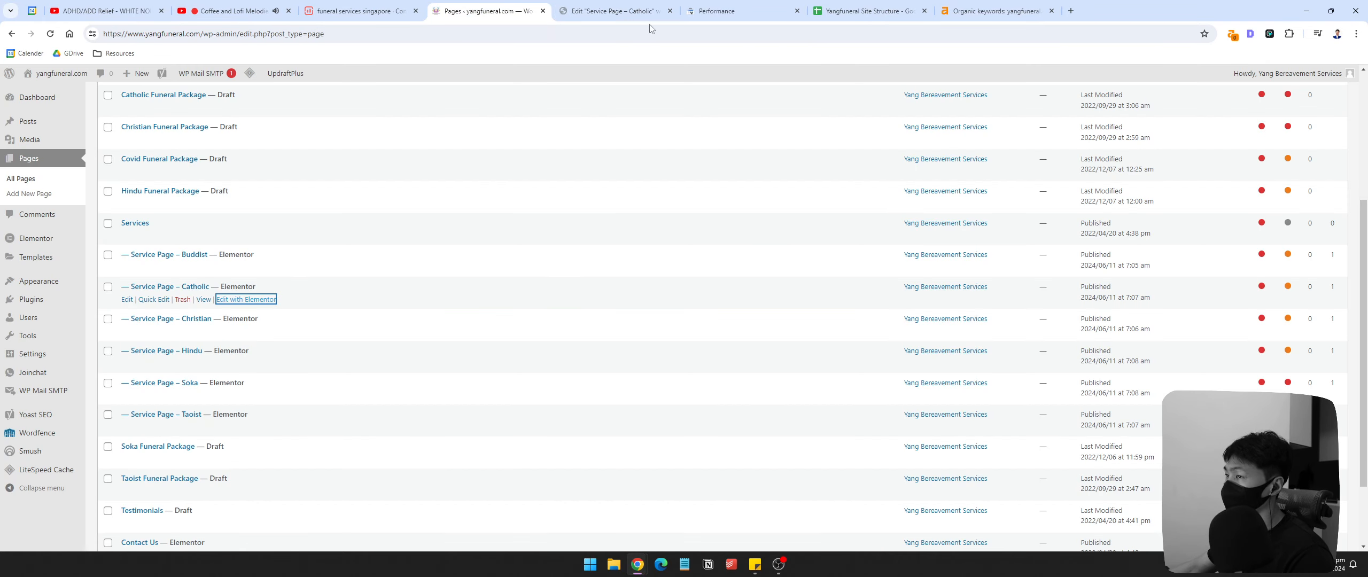
{"action": "left_click", "coordinate": [615, 11]}
{"action": "left_click", "coordinate": [670, 11]}
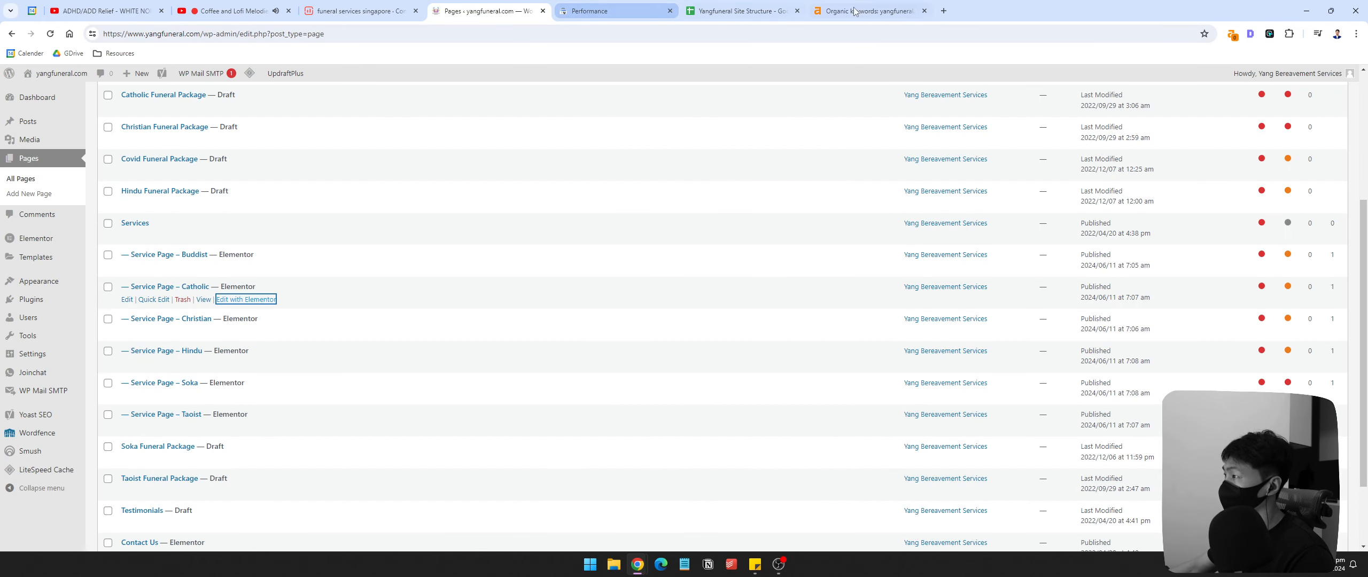
Step: Search Google in a new browser tab for site:yangfuneral.com "funeral service"
{"action": "left_click", "coordinate": [943, 11]}
{"action": "type", "text": "site"}
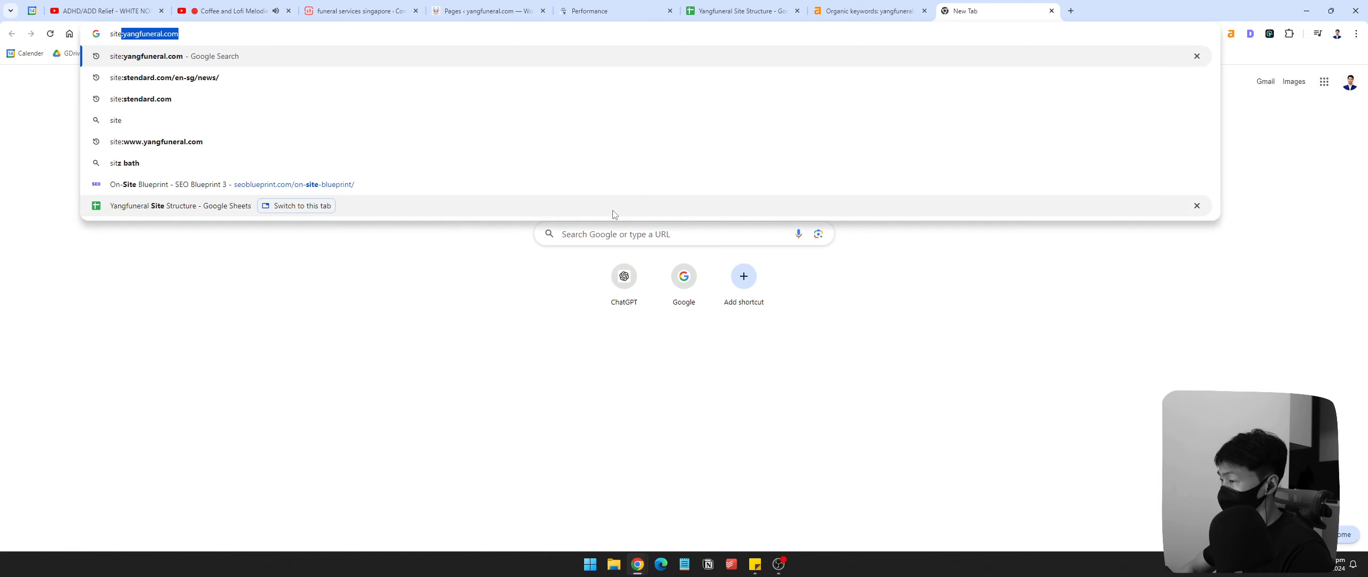
{"action": "key", "text": "Return"}
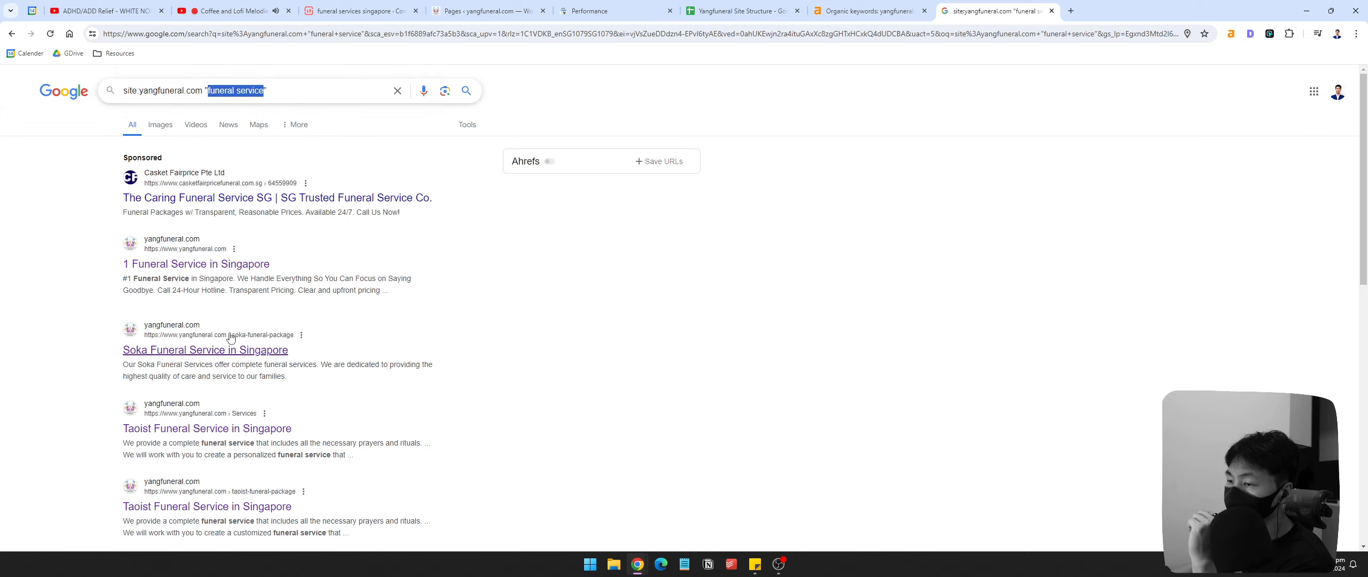
{"action": "left_click", "coordinate": [239, 90]}
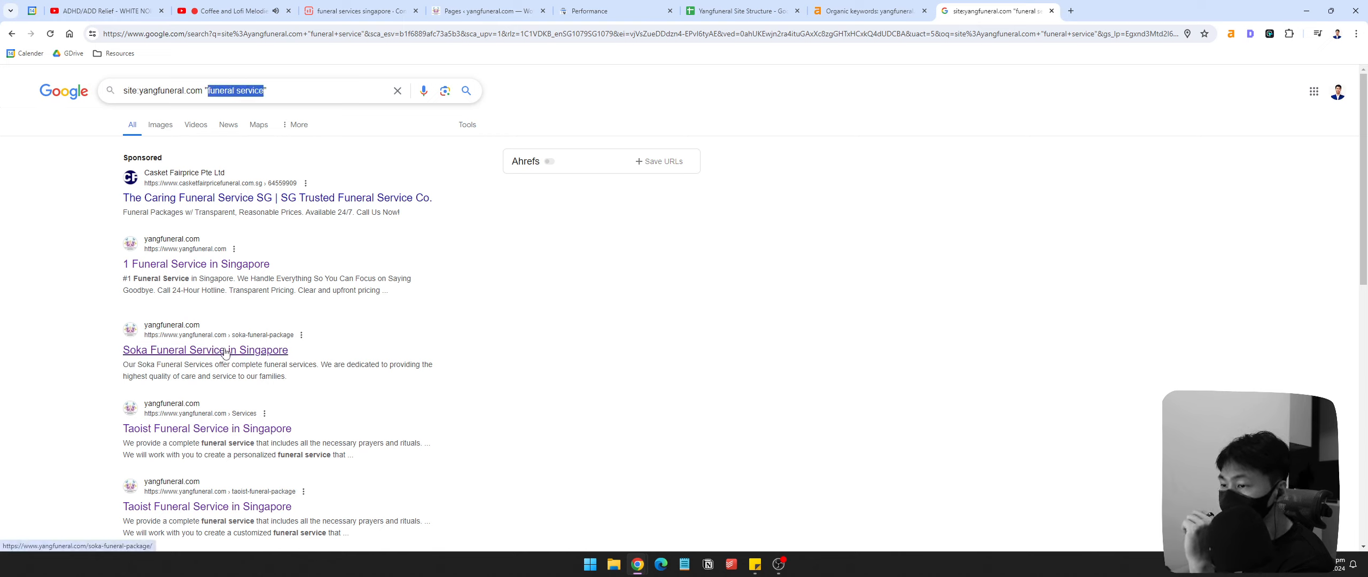
Step: Open the Soka Funeral Service search result in a new browser tab and examine the page's content
{"action": "right_click", "coordinate": [185, 352]}
{"action": "key", "text": "Escape"}
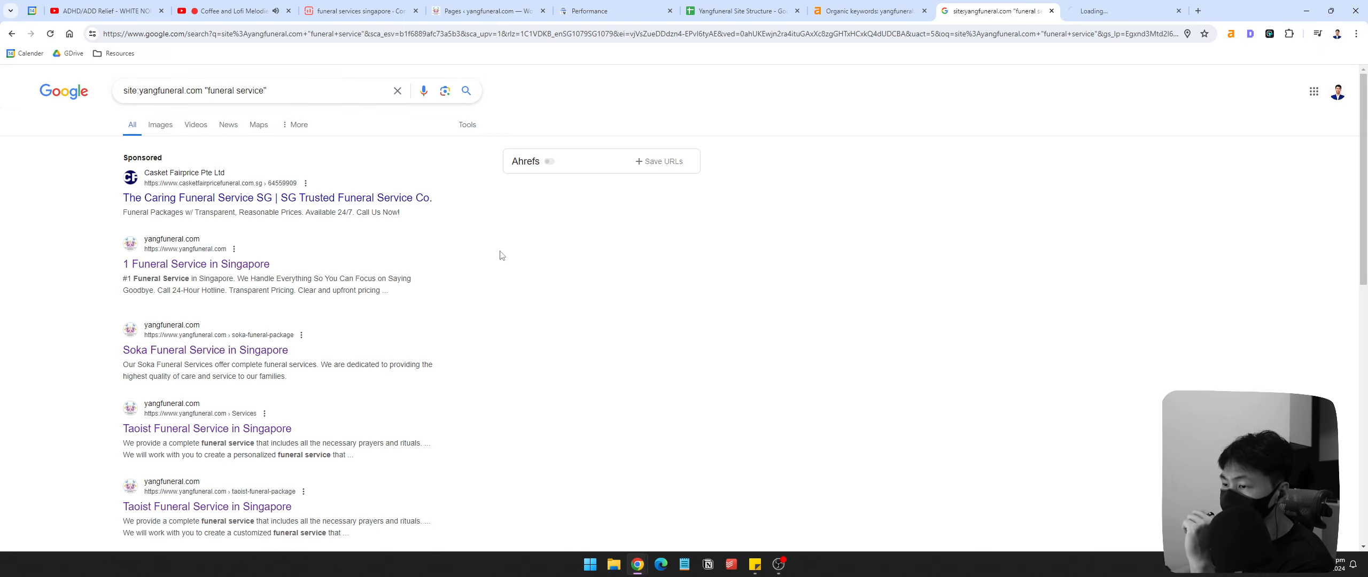
{"action": "left_click", "coordinate": [1120, 13]}
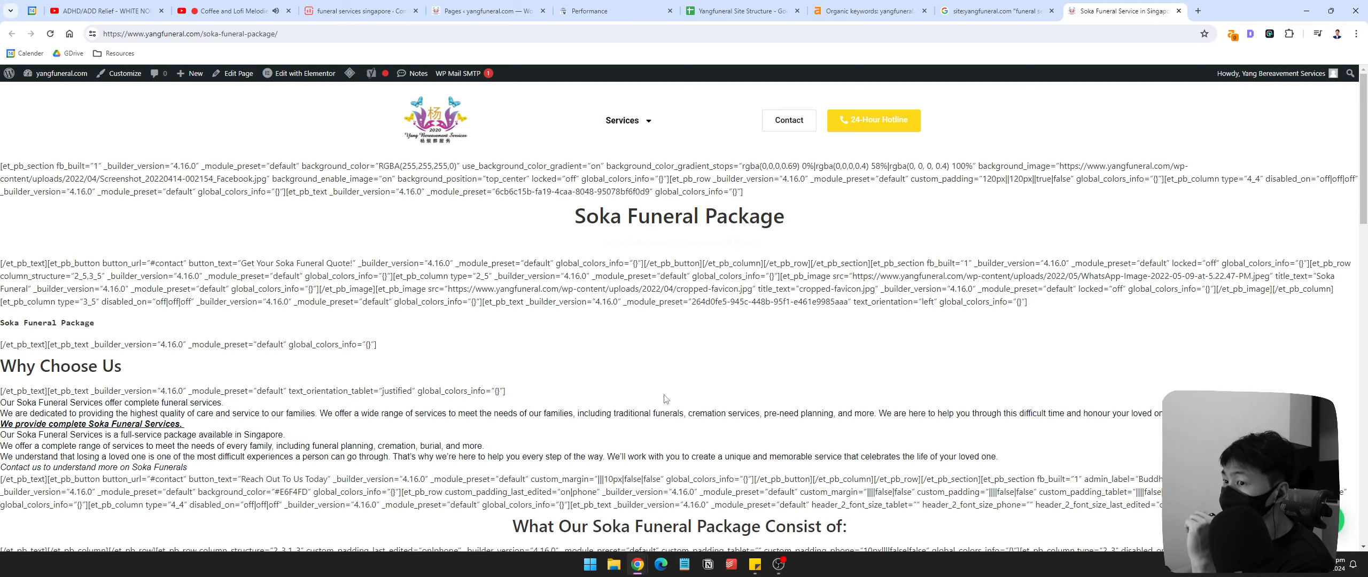
{"action": "scroll", "coordinate": [865, 289], "scroll_direction": "down", "scroll_amount": 20}
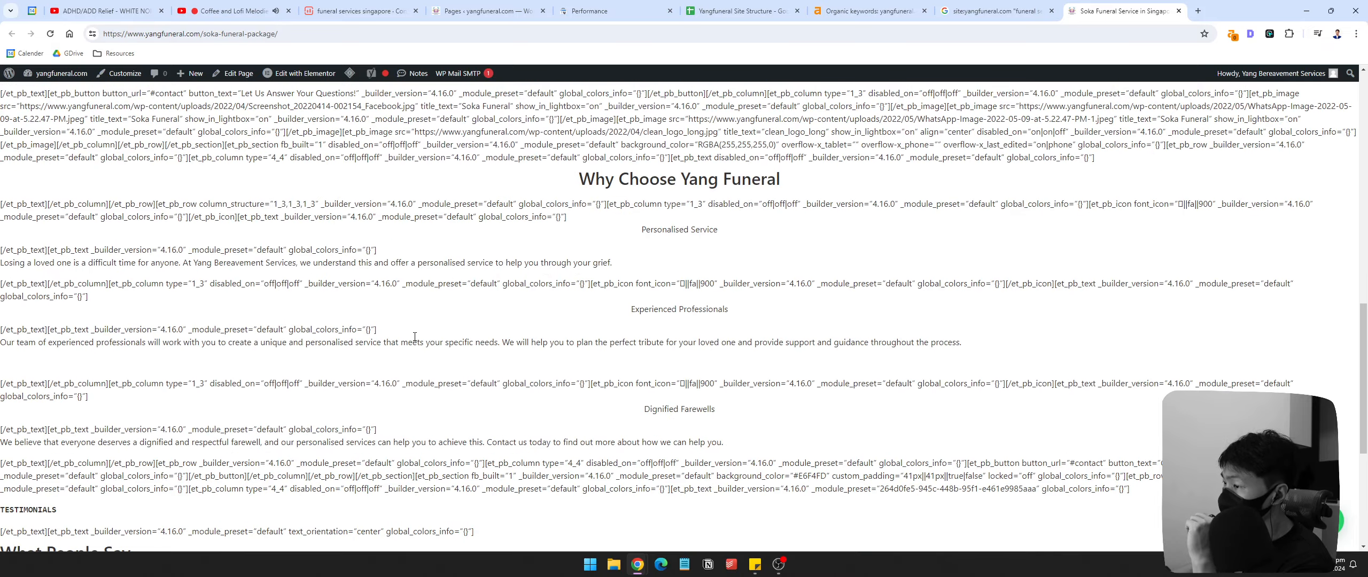
{"action": "scroll", "coordinate": [1024, 314], "scroll_direction": "up", "scroll_amount": 2}
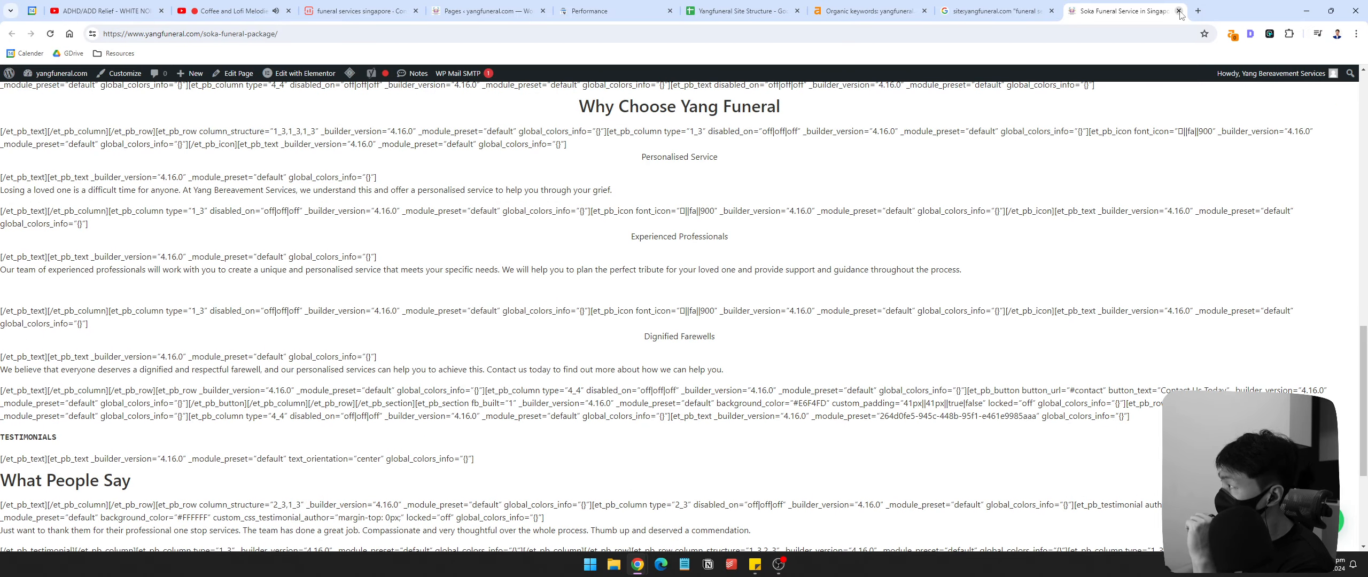
Step: Check the soka-funeral-package URL in an incognito window, and close both that window and the Soka page's tab
{"action": "left_click", "coordinate": [461, 39]}
{"action": "key", "text": "ctrl+c"}
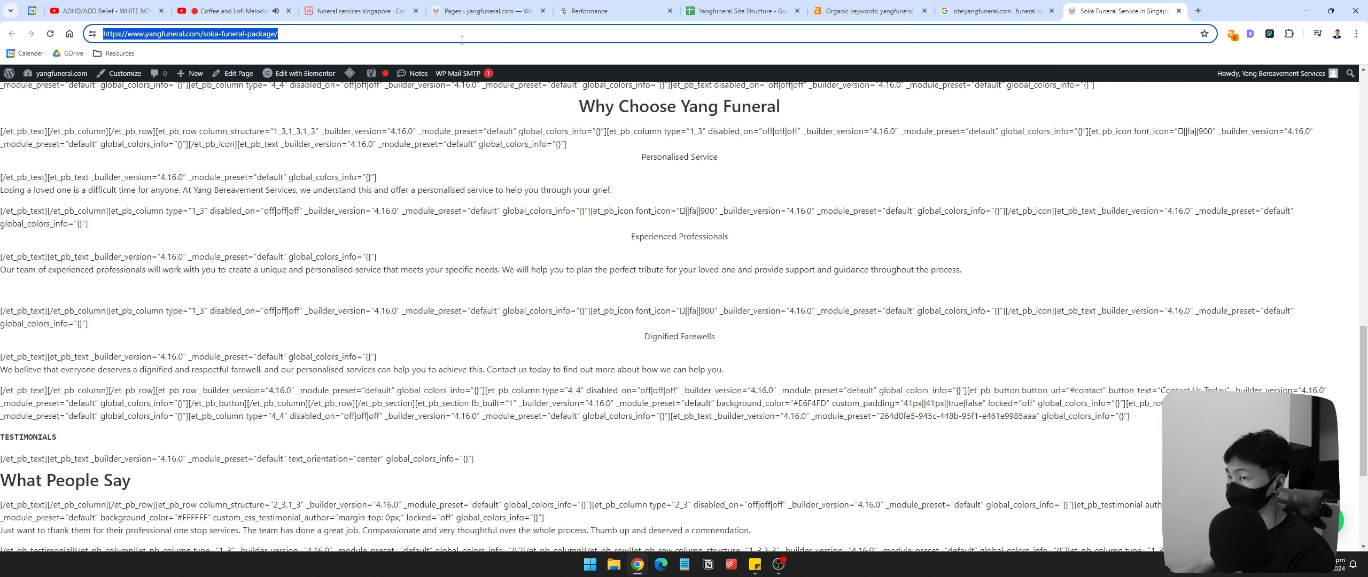
{"action": "key", "text": "ctrl+shift+n"}
{"action": "key", "text": "ctrl+v"}
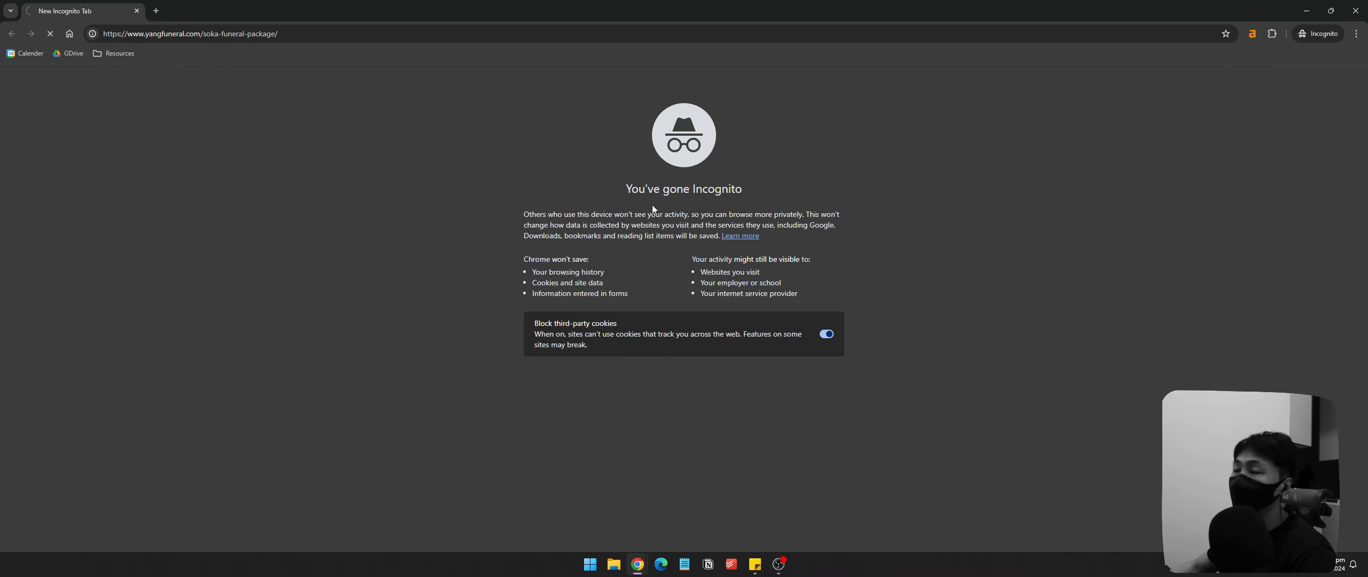
{"action": "key", "text": "Return"}
{"action": "left_click", "coordinate": [1356, 11]}
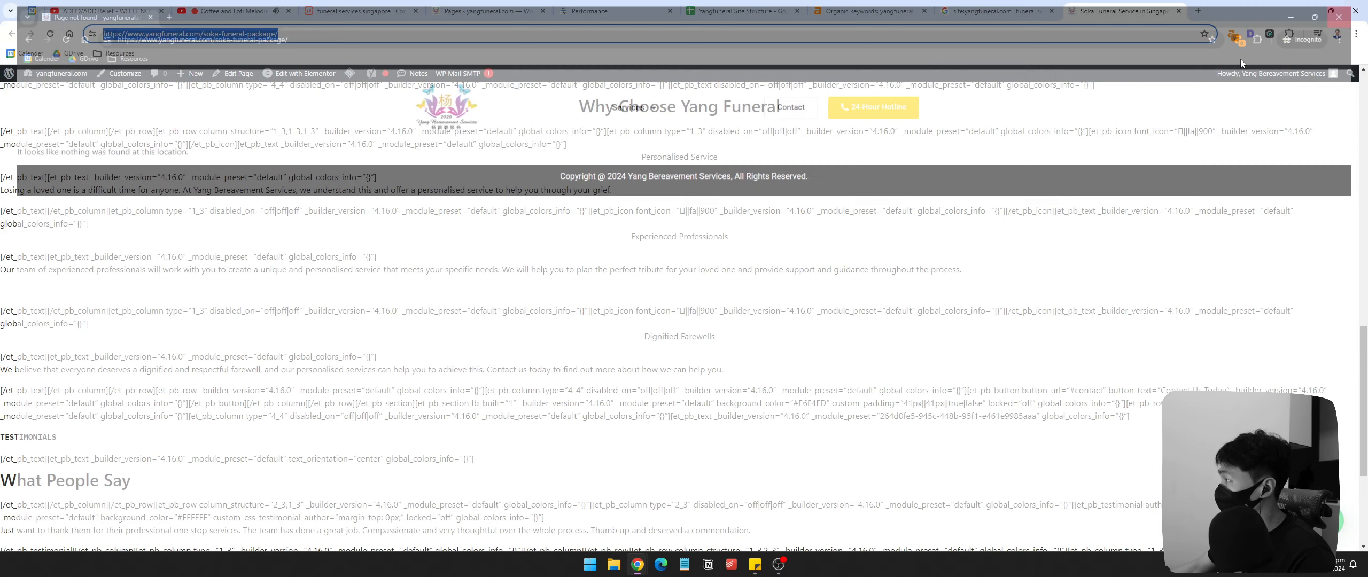
{"action": "left_click", "coordinate": [1178, 11]}
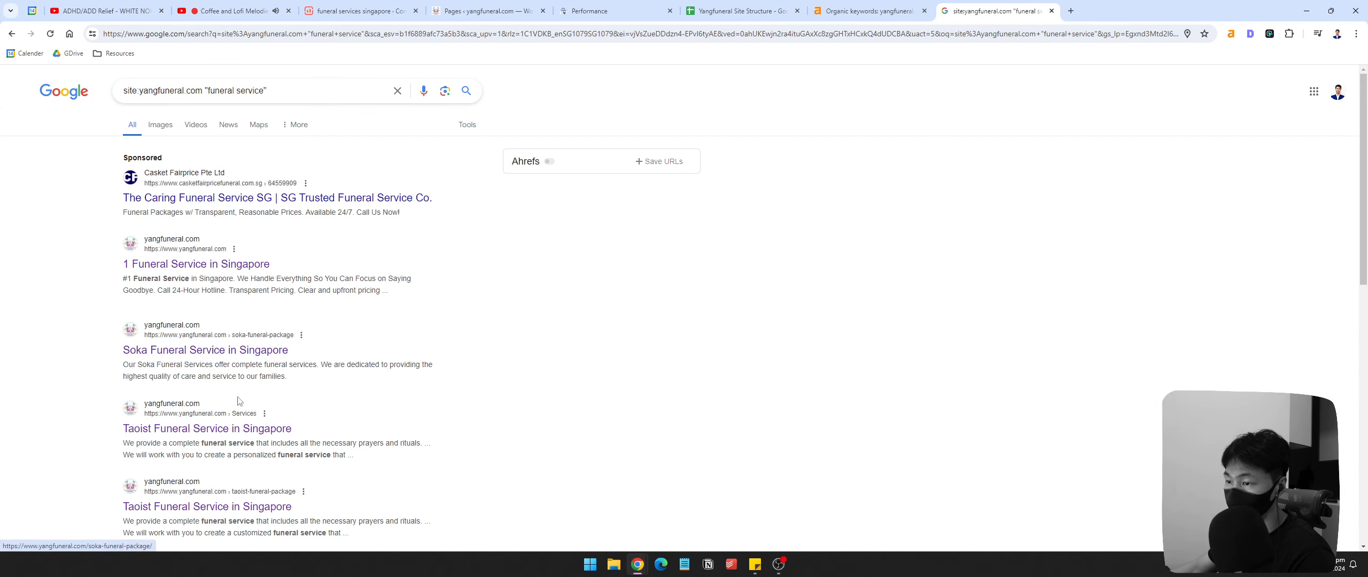
Step: Open the Taoist funeral service page from the search results and find "funeral service" in its text
{"action": "scroll", "coordinate": [207, 315], "scroll_direction": "down", "scroll_amount": 2}
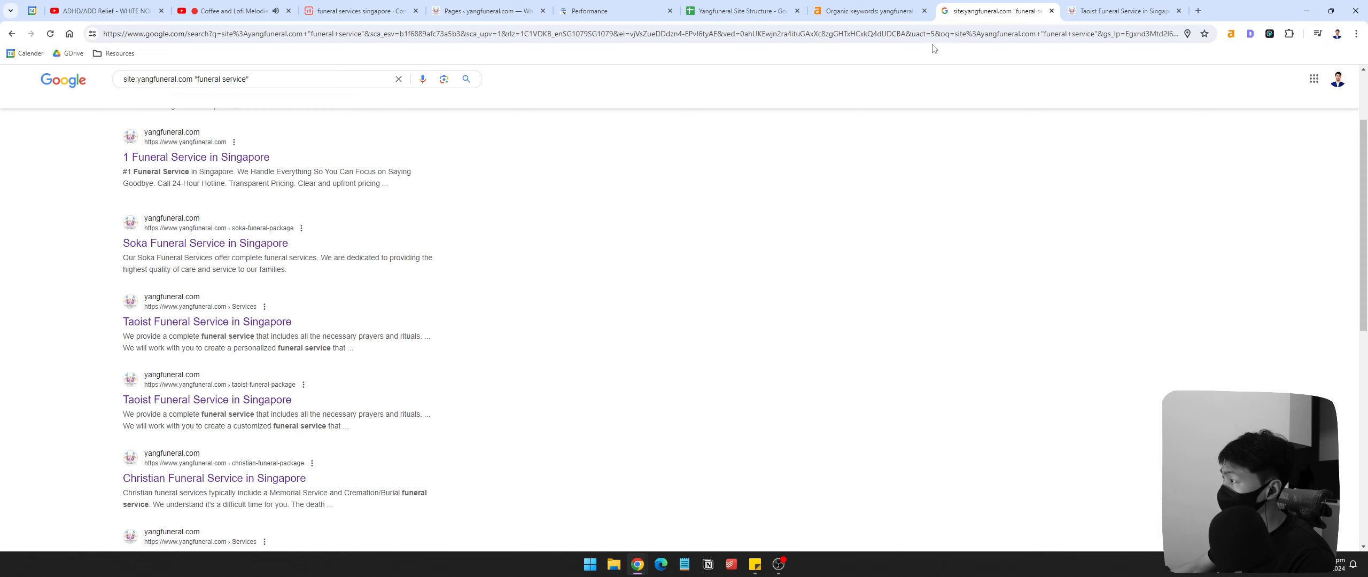
{"action": "left_click", "coordinate": [1119, 11]}
{"action": "scroll", "coordinate": [1031, 289], "scroll_direction": "down", "scroll_amount": 15}
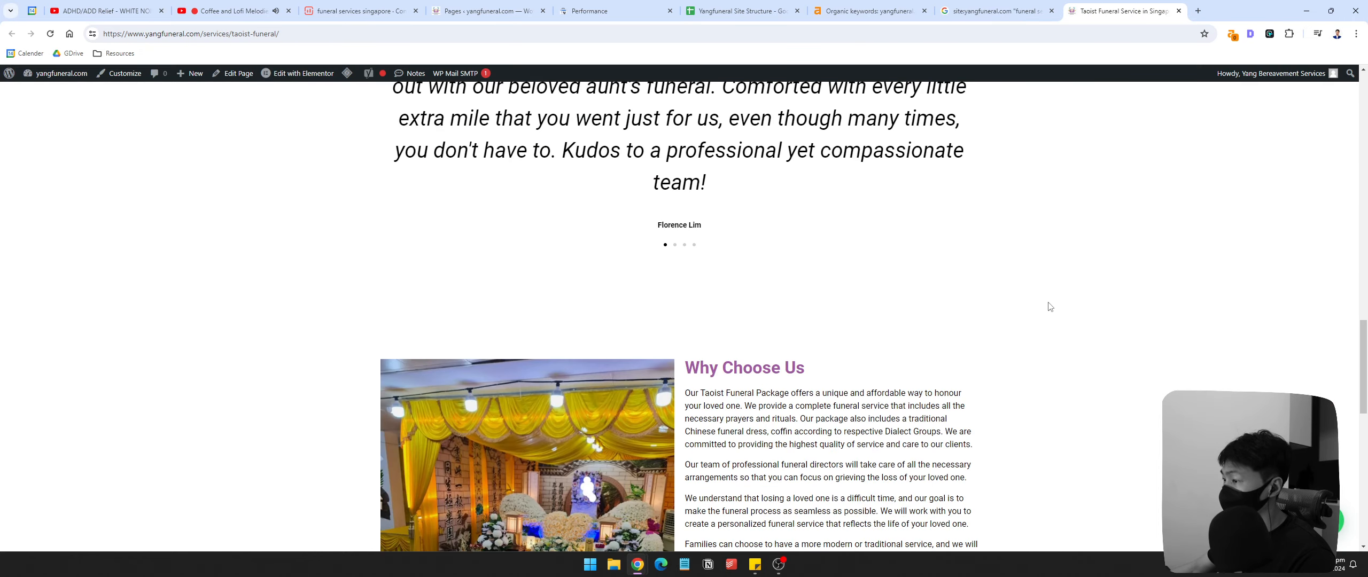
{"action": "scroll", "coordinate": [862, 299], "scroll_direction": "down", "scroll_amount": 3}
{"action": "key", "text": "ctrl+f"}
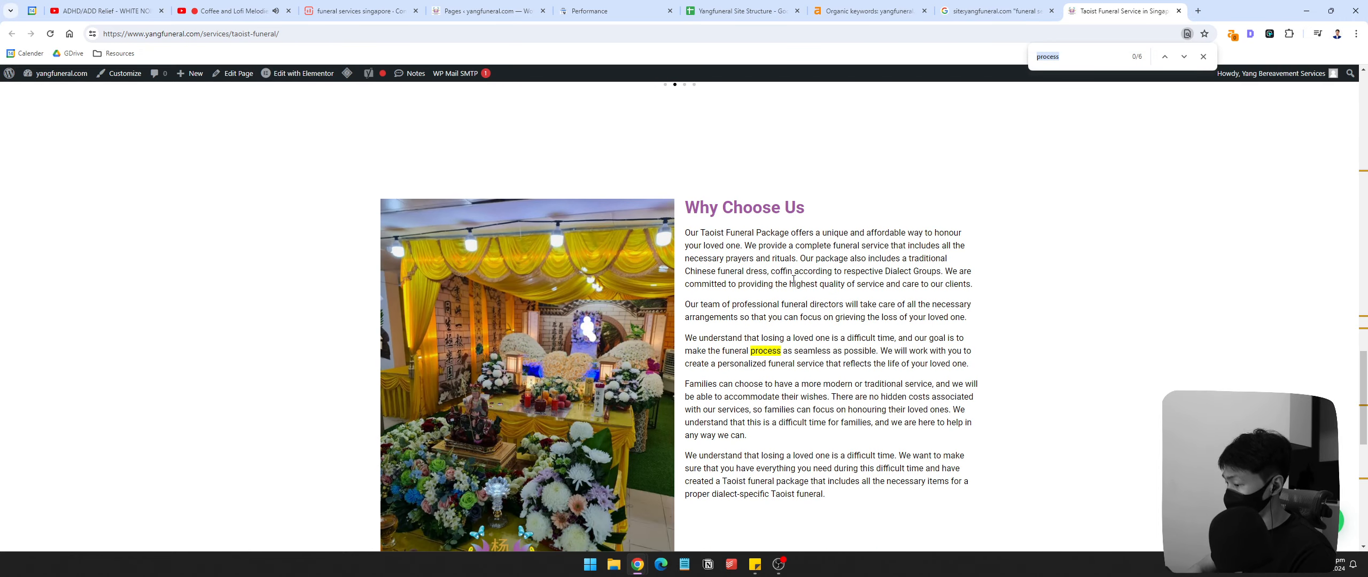
{"action": "type", "text": "funeral service"}
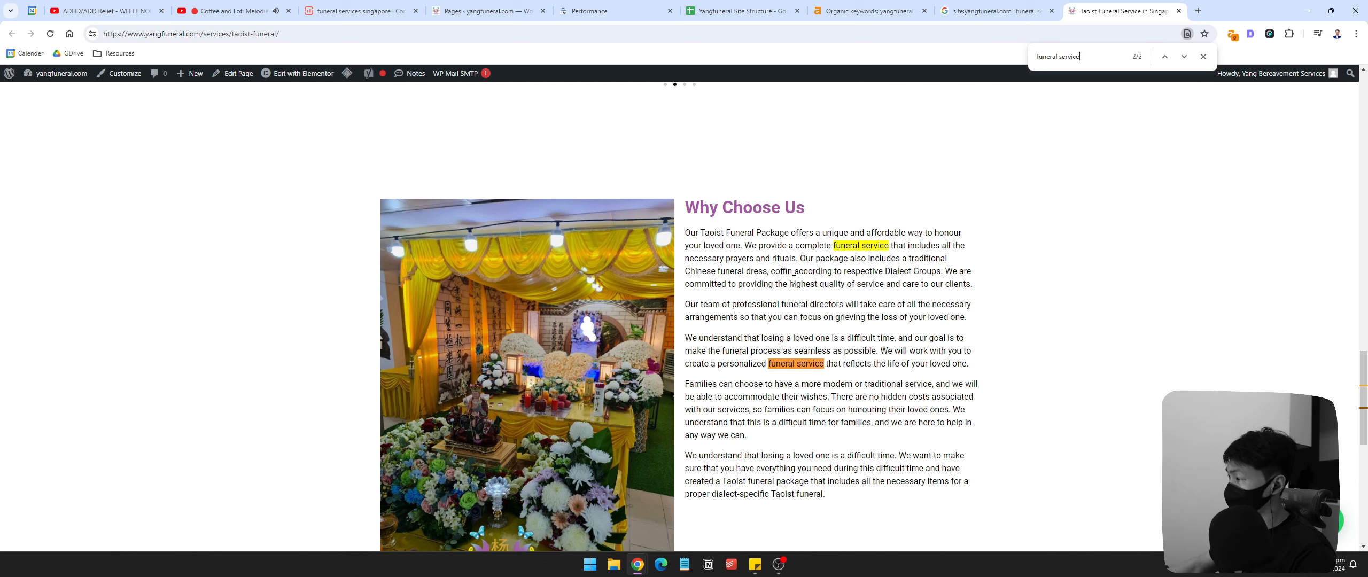
{"action": "left_click", "coordinate": [1203, 57]}
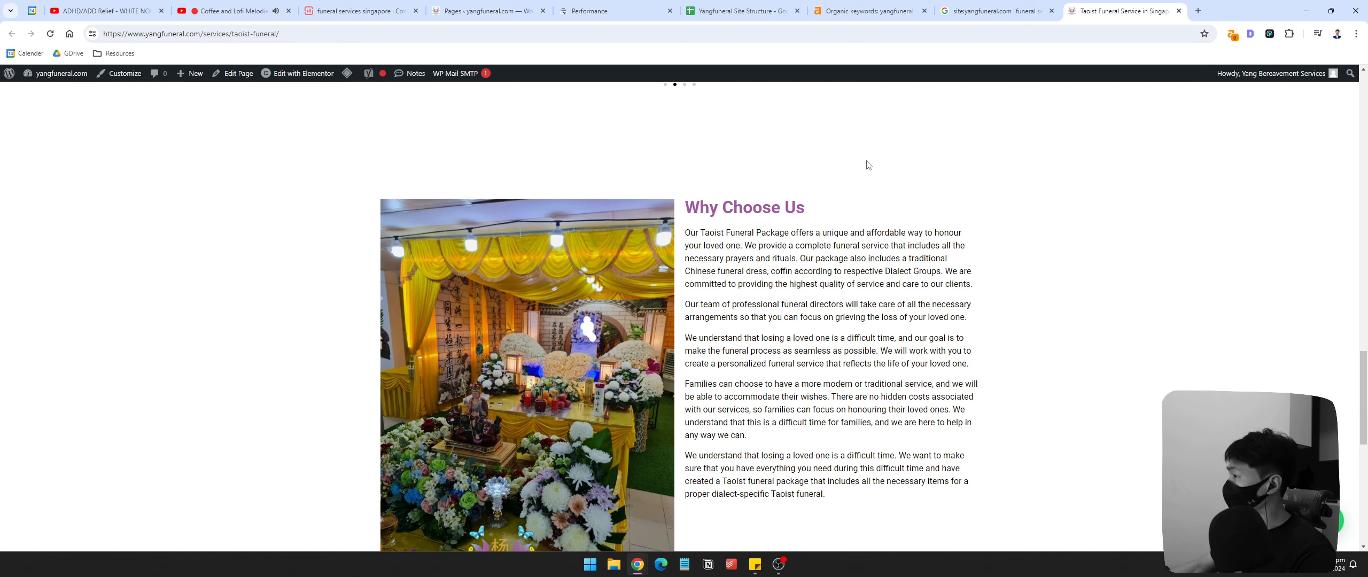
Step: Open the Taoist funeral page in the Elementor editor and find "funeral service" in its Why Choose Us text
{"action": "left_click", "coordinate": [300, 73]}
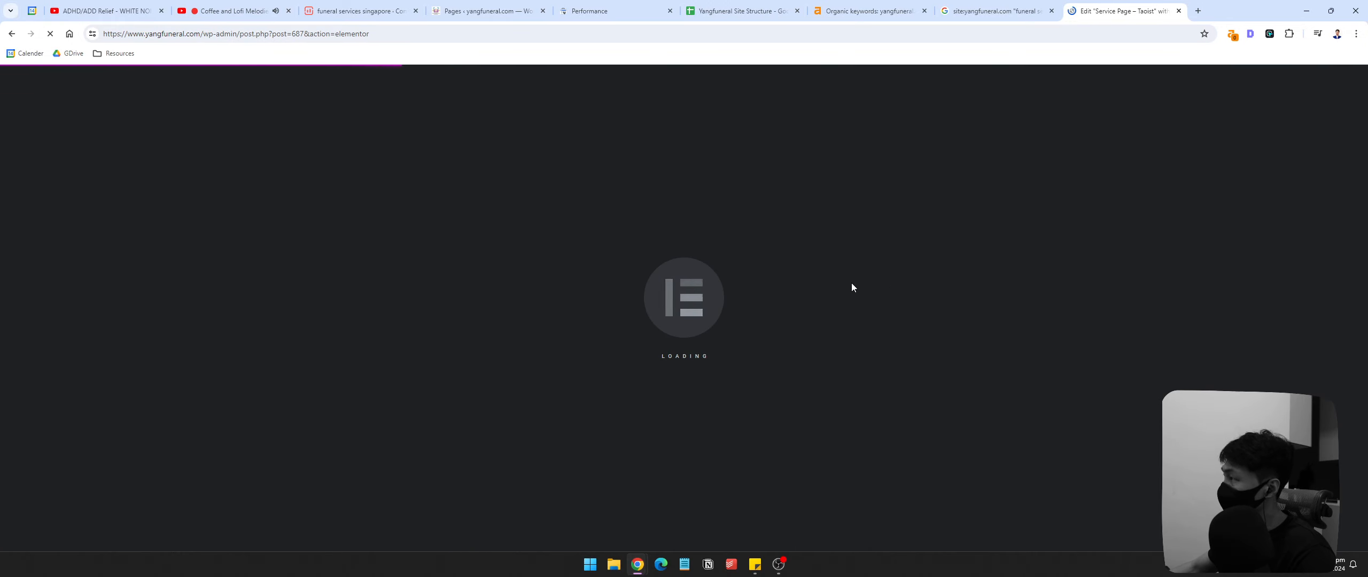
{"action": "scroll", "coordinate": [892, 439], "scroll_direction": "down", "scroll_amount": 15}
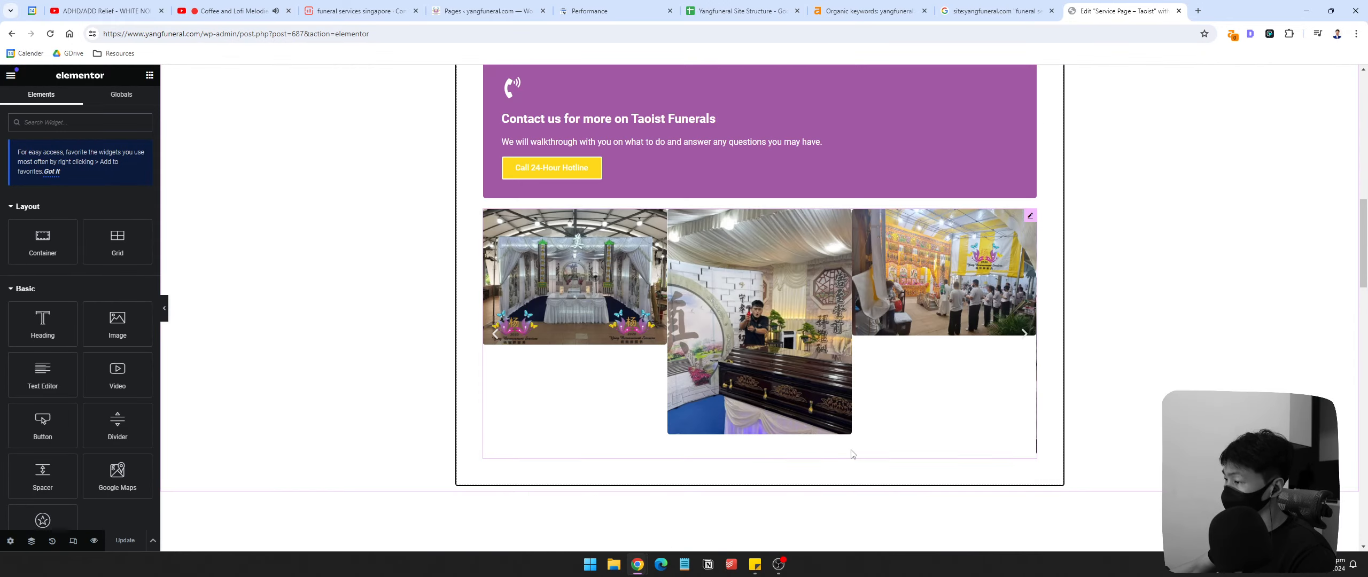
{"action": "left_click", "coordinate": [893, 439]}
{"action": "key", "text": "ctrl+f"}
{"action": "type", "text": "f"}
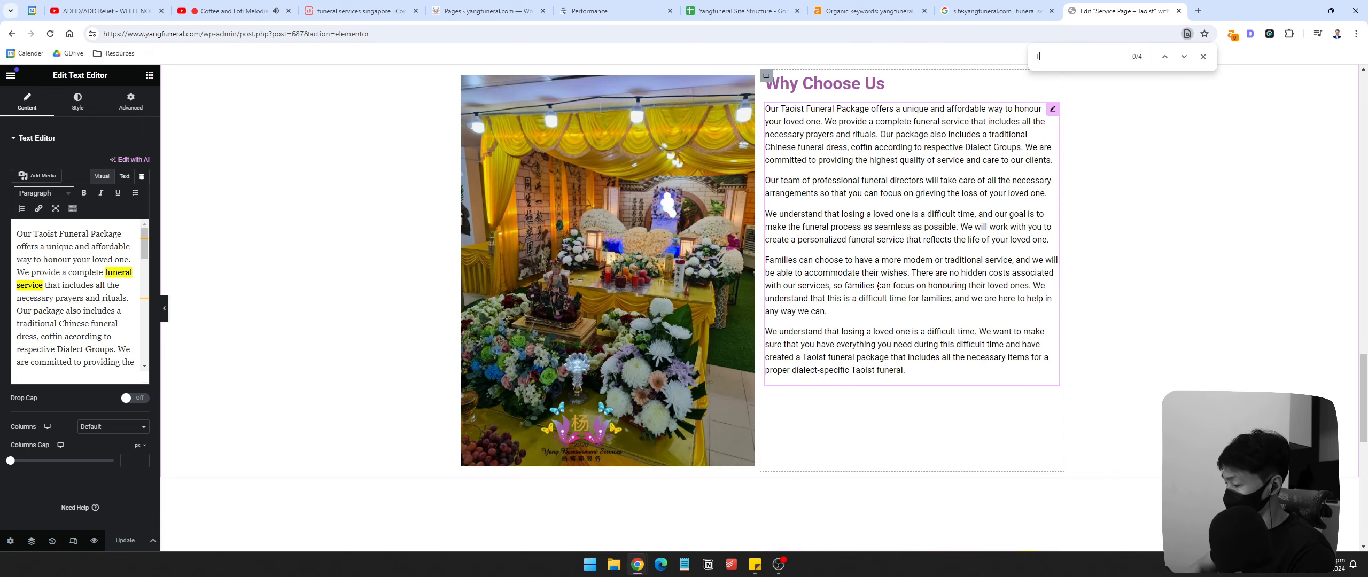
{"action": "type", "text": "uneral service"}
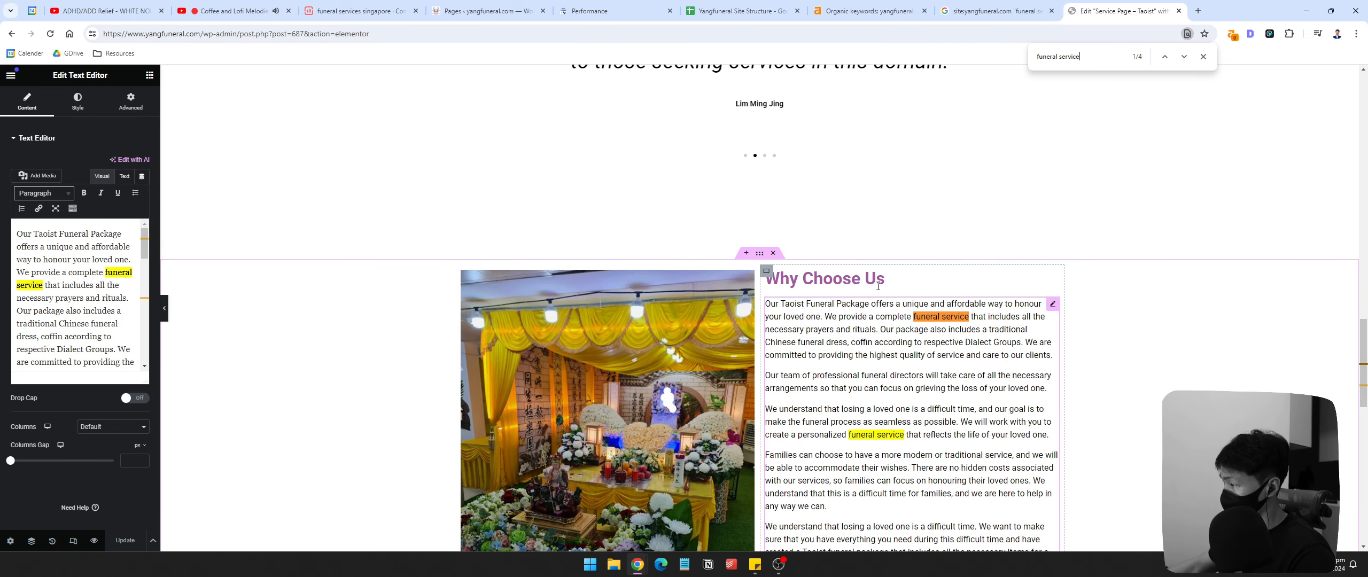
{"action": "left_click", "coordinate": [946, 324]}
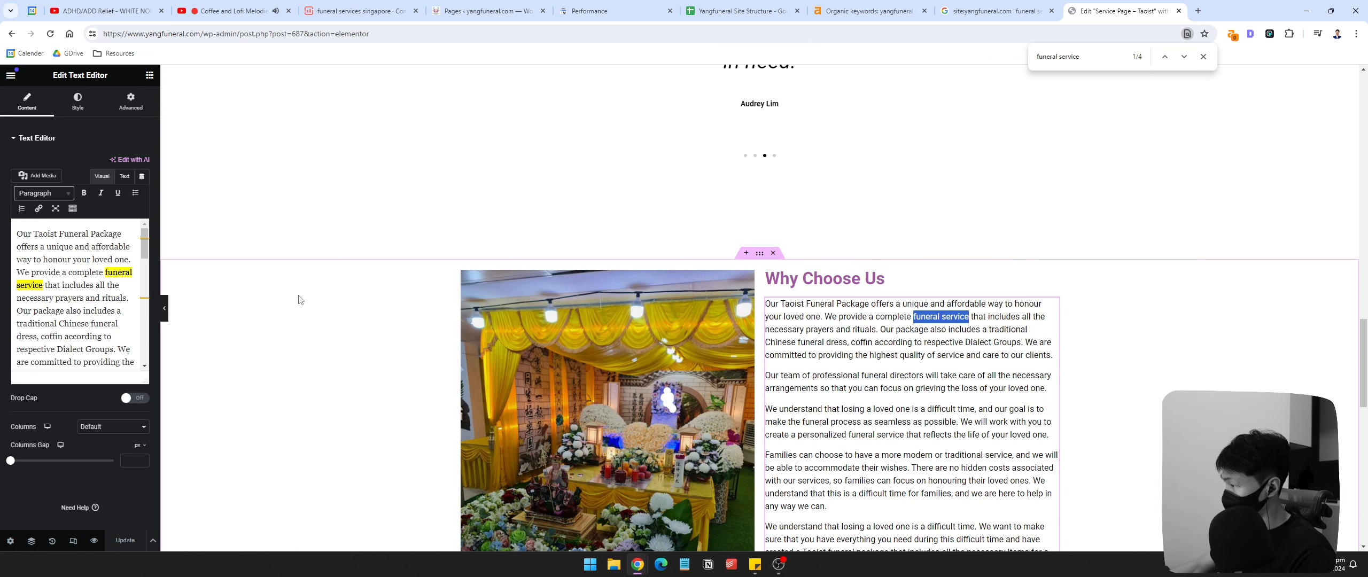
Step: Link the first "funeral service" phrase in the Why Choose Us text to the Home page and save the page
{"action": "left_click_drag", "start_coordinate": [105, 272], "coordinate": [44, 284]}
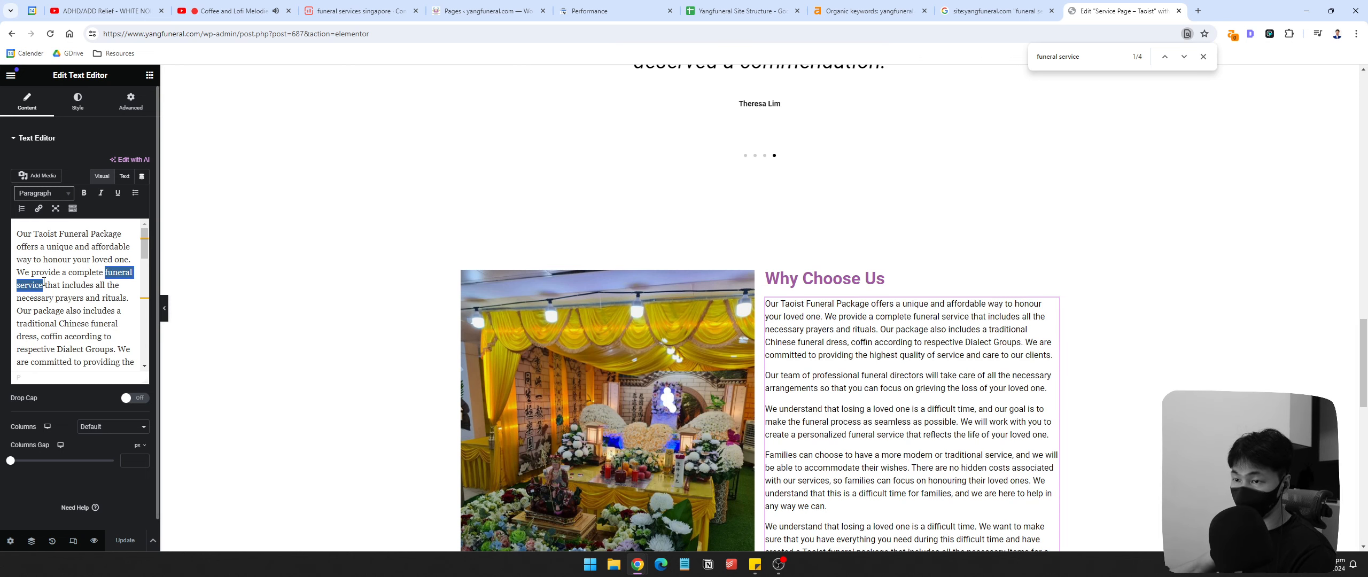
{"action": "left_click", "coordinate": [42, 209]}
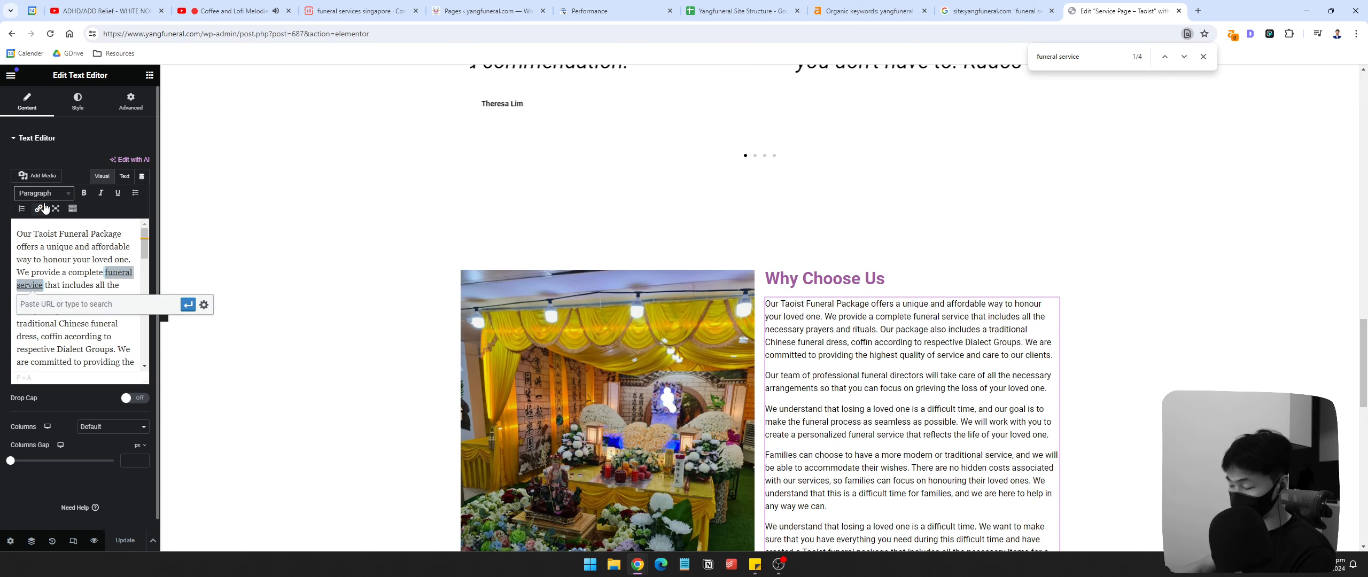
{"action": "type", "text": "ho"}
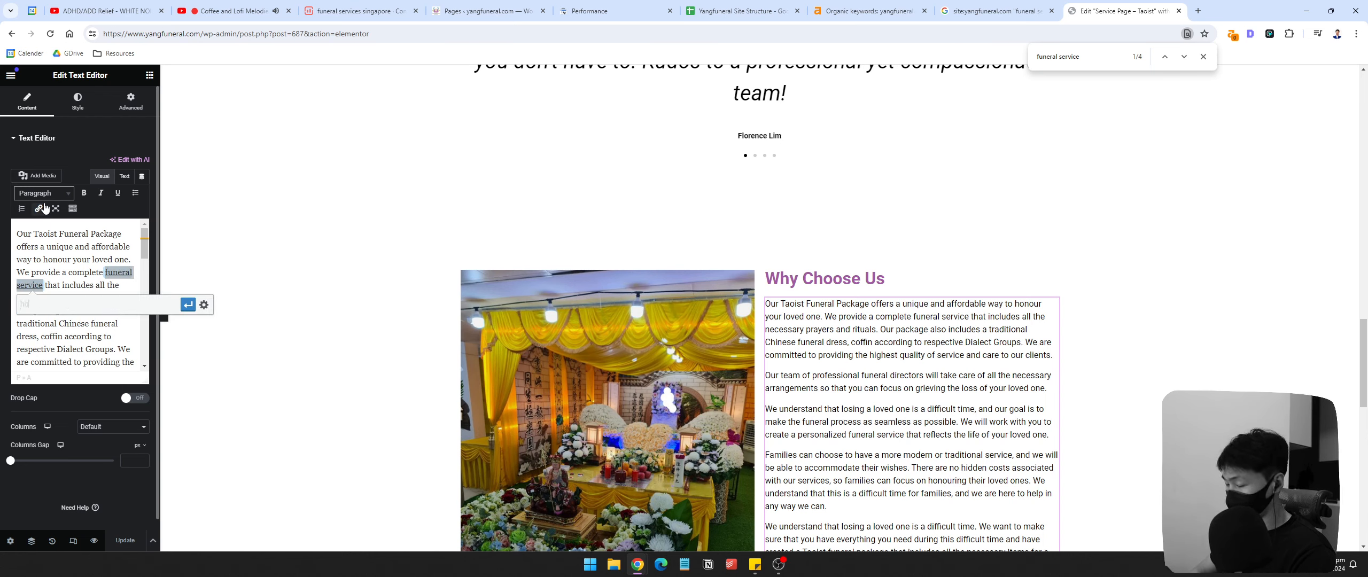
{"action": "type", "text": "me"}
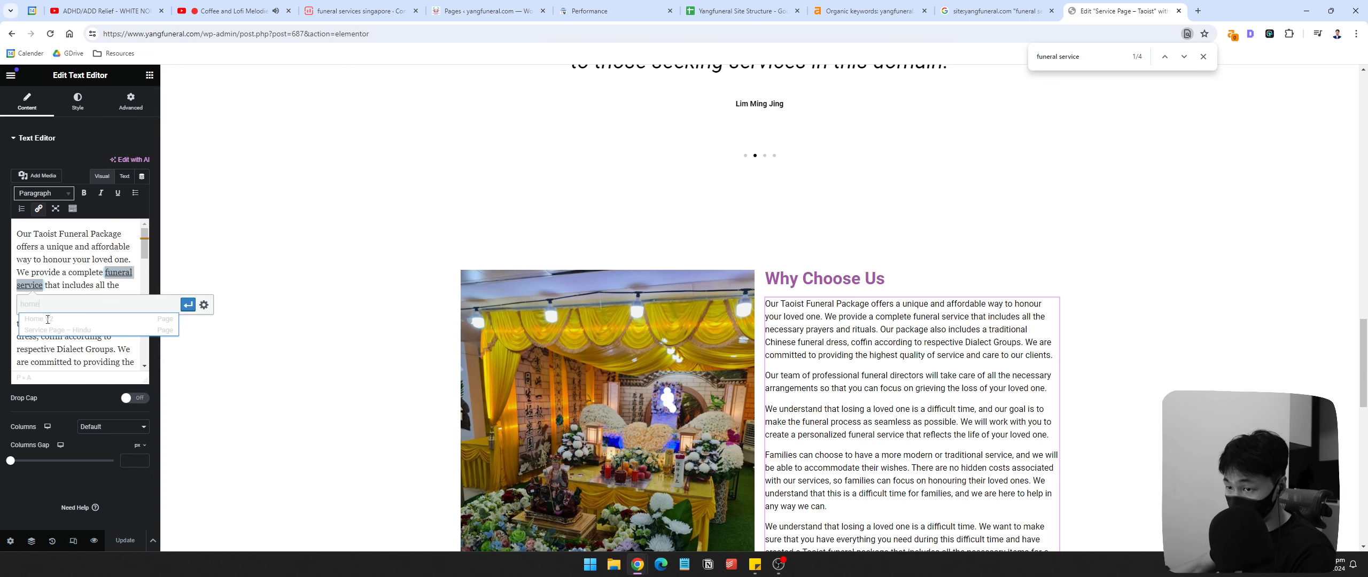
{"action": "left_click", "coordinate": [188, 304]}
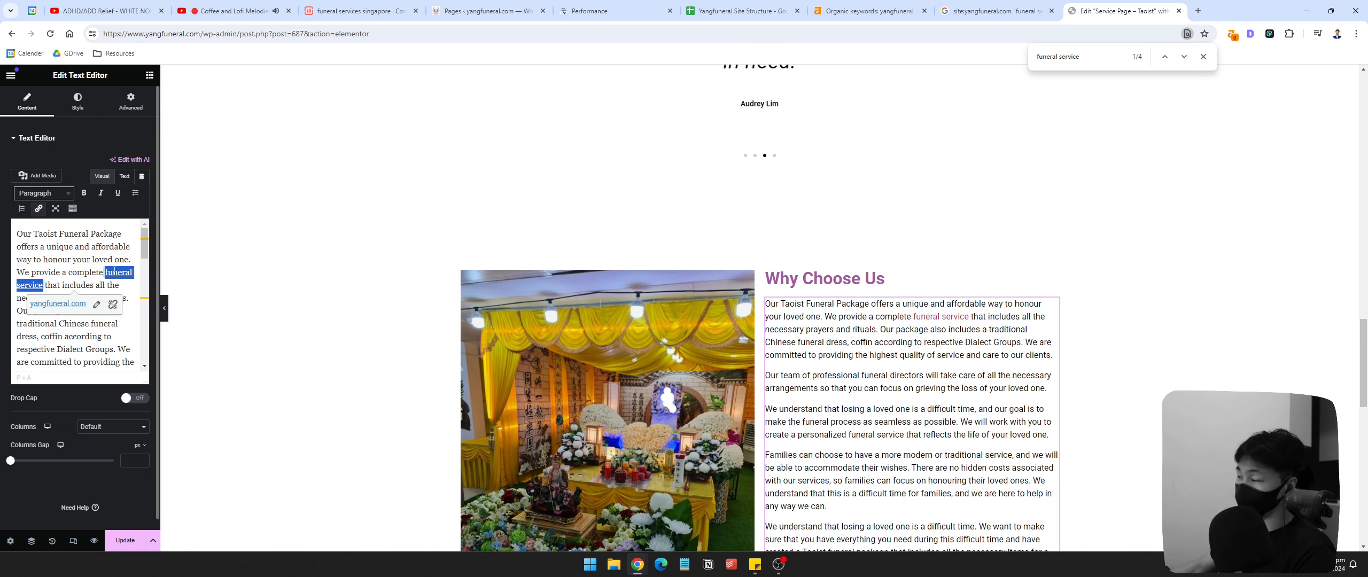
{"action": "left_click", "coordinate": [1204, 56]}
{"action": "scroll", "coordinate": [842, 274], "scroll_direction": "down", "scroll_amount": 5}
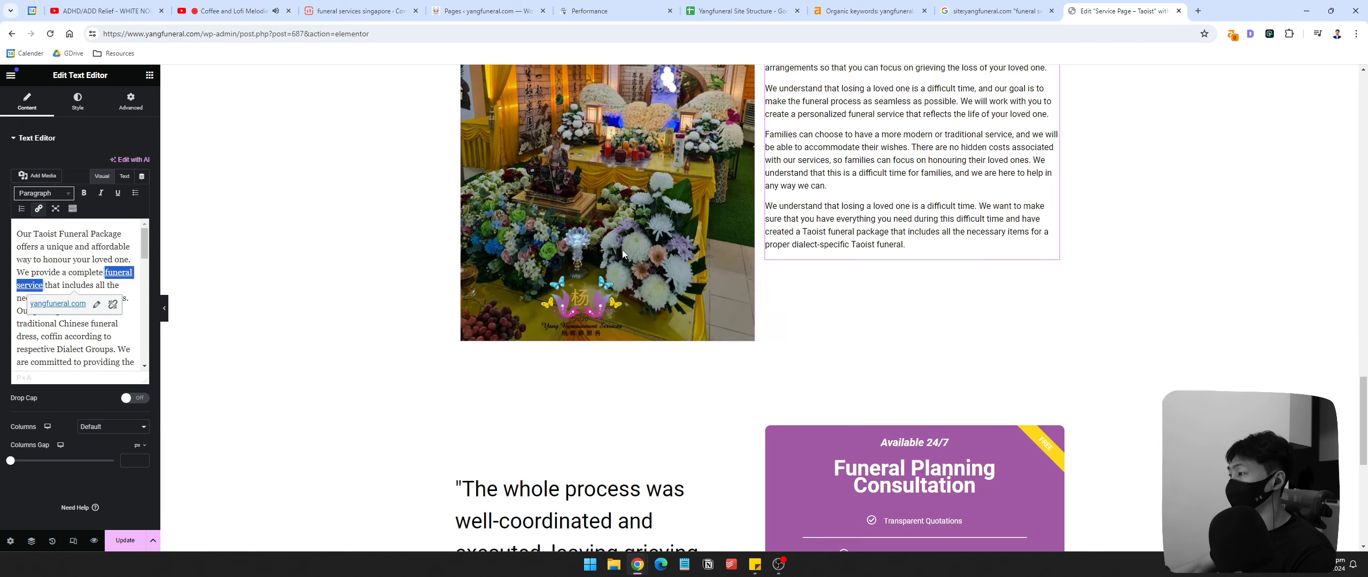
{"action": "key", "text": "ctrl+s"}
{"action": "scroll", "coordinate": [842, 274], "scroll_direction": "up", "scroll_amount": 4}
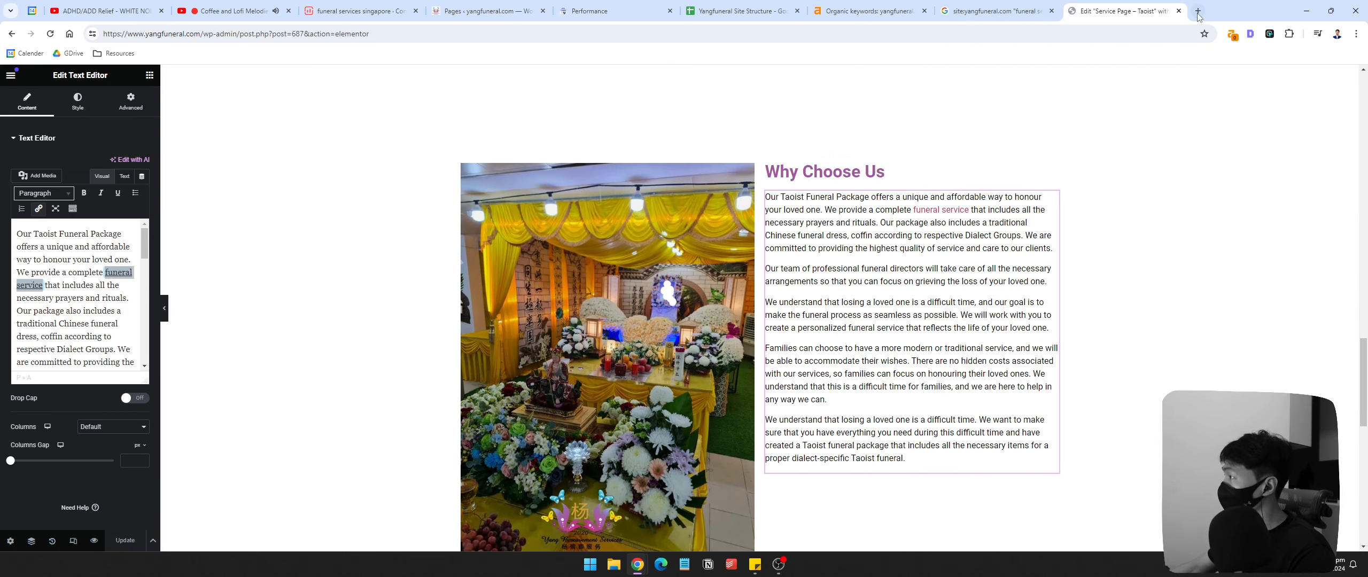
Step: Return to the site search results and examine the Catholic result's snippet for its use of "funeral service"
{"action": "left_click", "coordinate": [854, 9]}
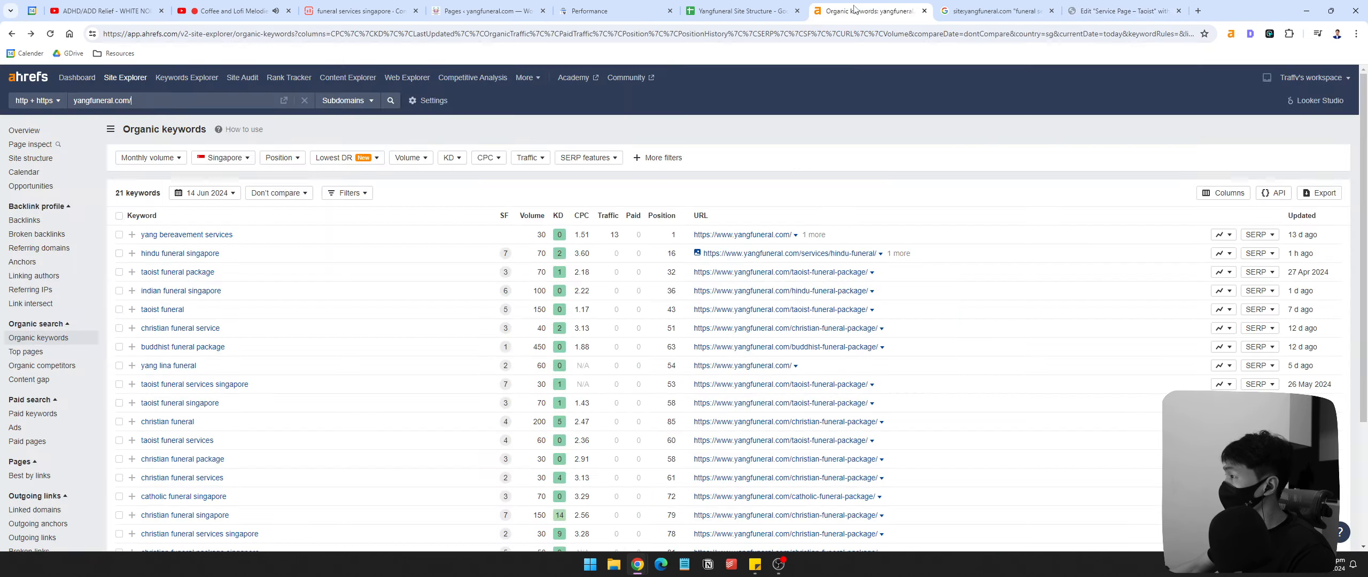
{"action": "left_click", "coordinate": [994, 11]}
{"action": "left_click", "coordinate": [494, 12]}
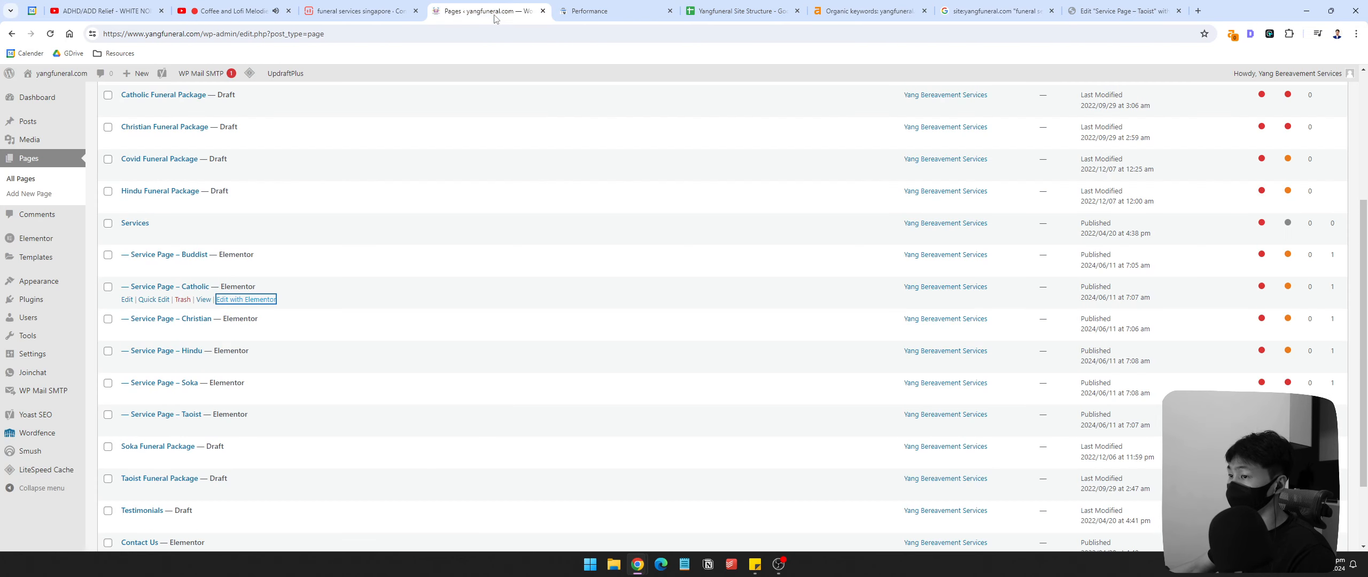
{"action": "left_click", "coordinate": [994, 11]}
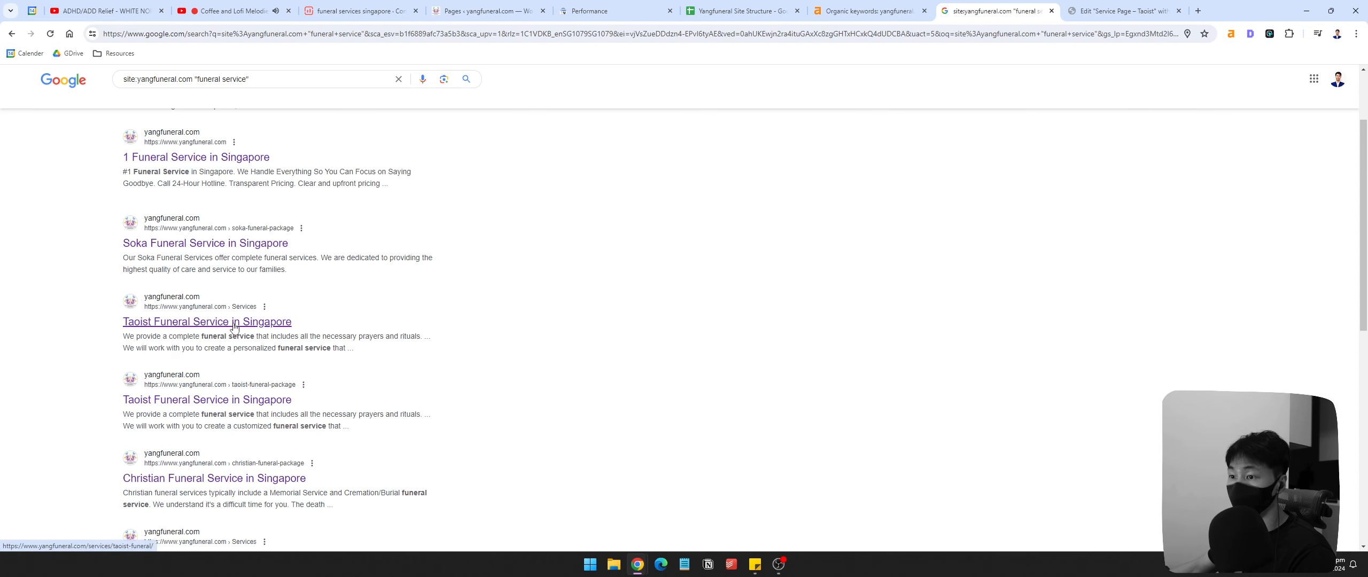
{"action": "scroll", "coordinate": [209, 401], "scroll_direction": "down", "scroll_amount": 2}
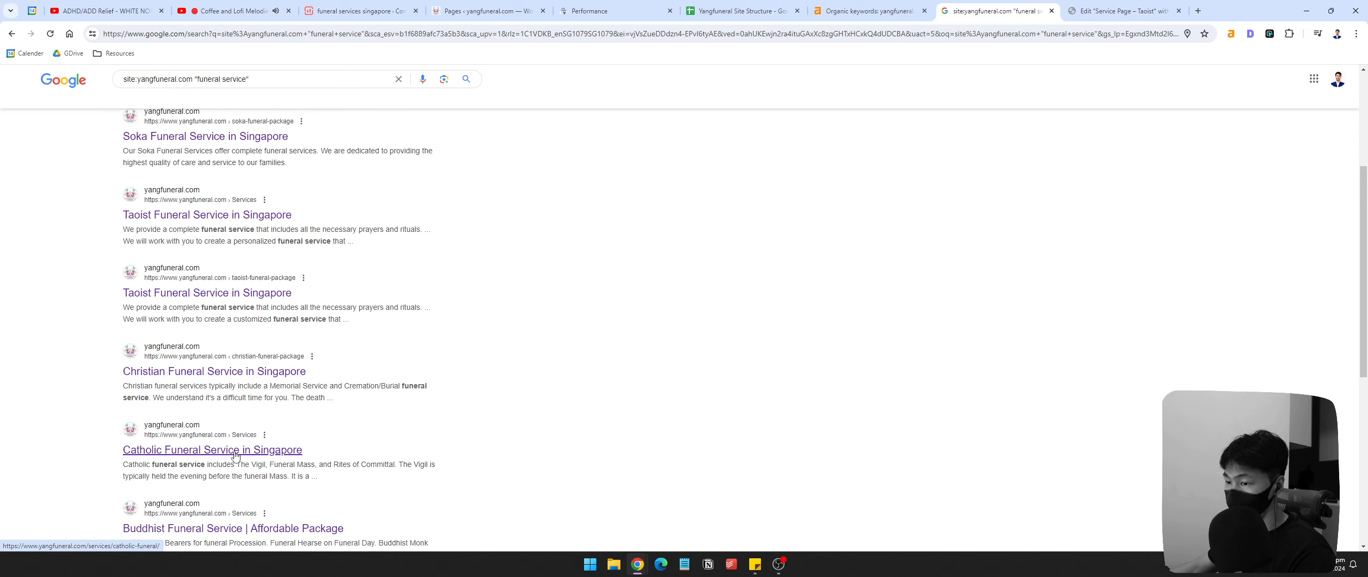
{"action": "scroll", "coordinate": [162, 362], "scroll_direction": "down", "scroll_amount": 2}
{"action": "left_click_drag", "start_coordinate": [124, 358], "coordinate": [237, 358]}
{"action": "double_click", "coordinate": [318, 357]}
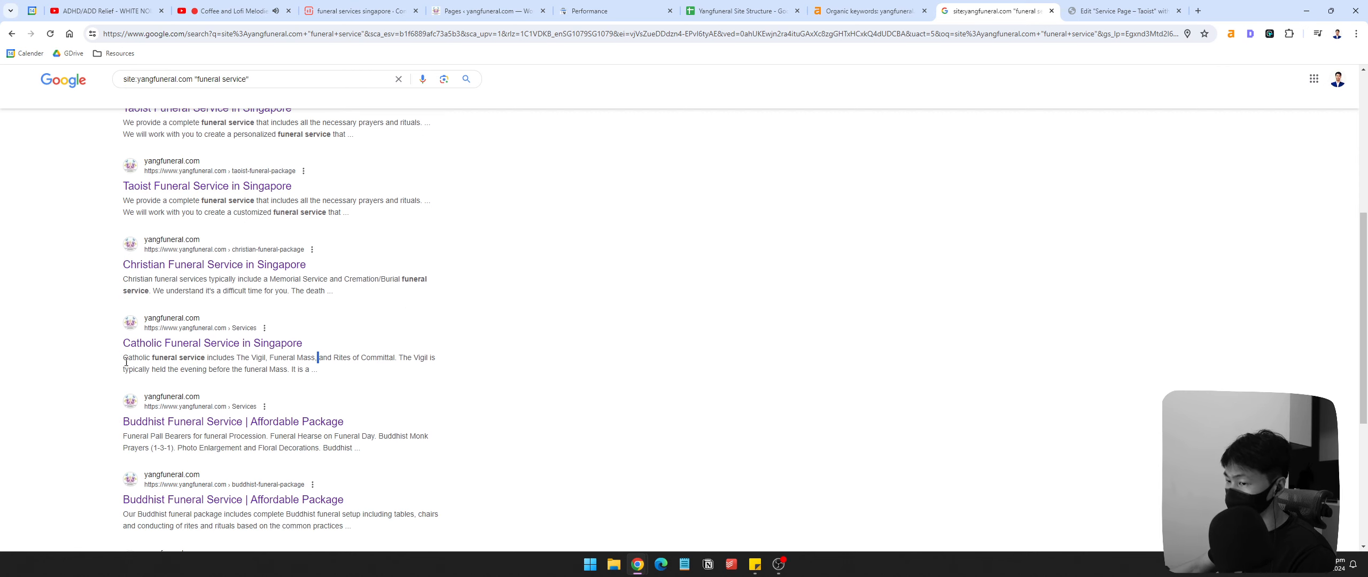
{"action": "triple_click", "coordinate": [171, 321]}
{"action": "left_click", "coordinate": [332, 374]}
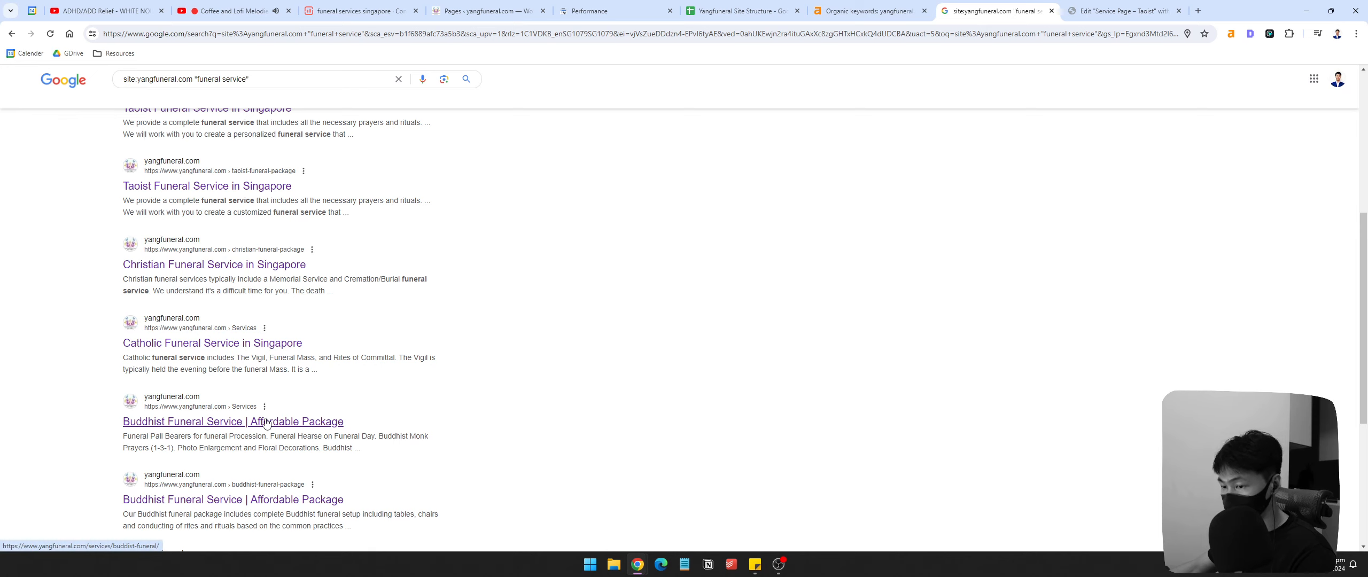
Step: Examine the hindu-funeral-package result's snippet, open that result in a new browser tab, and close the tab
{"action": "scroll", "coordinate": [266, 420], "scroll_direction": "down", "scroll_amount": 2}
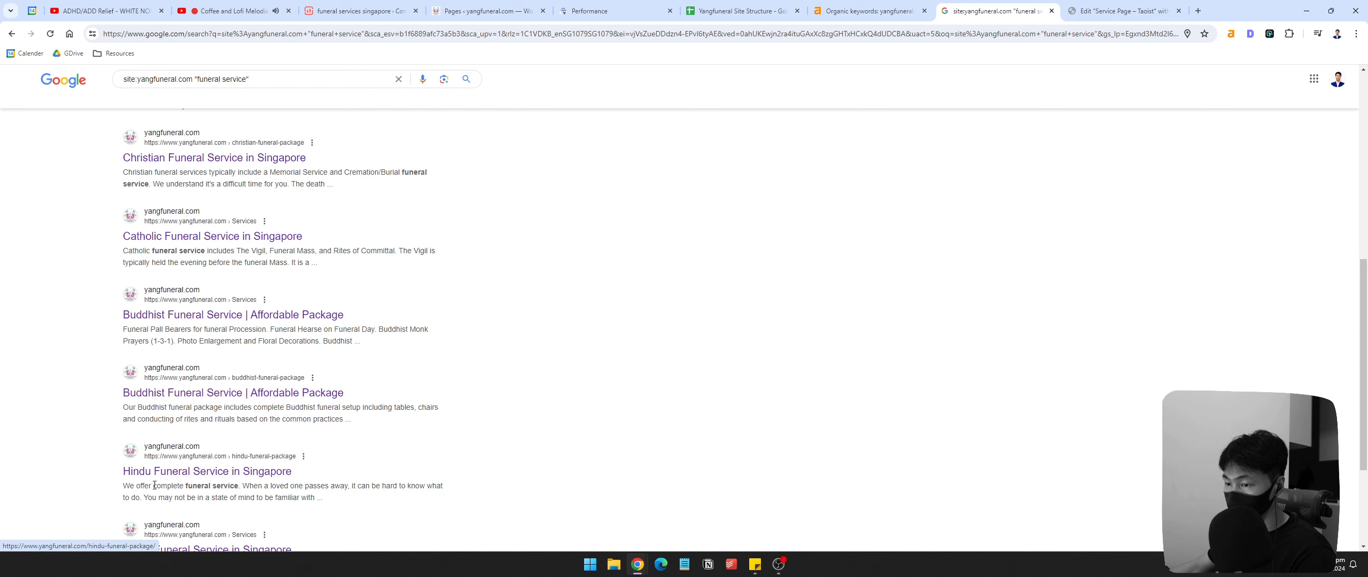
{"action": "left_click_drag", "start_coordinate": [137, 486], "coordinate": [245, 498]}
{"action": "left_click", "coordinate": [248, 493]}
{"action": "middle_click", "coordinate": [266, 474]}
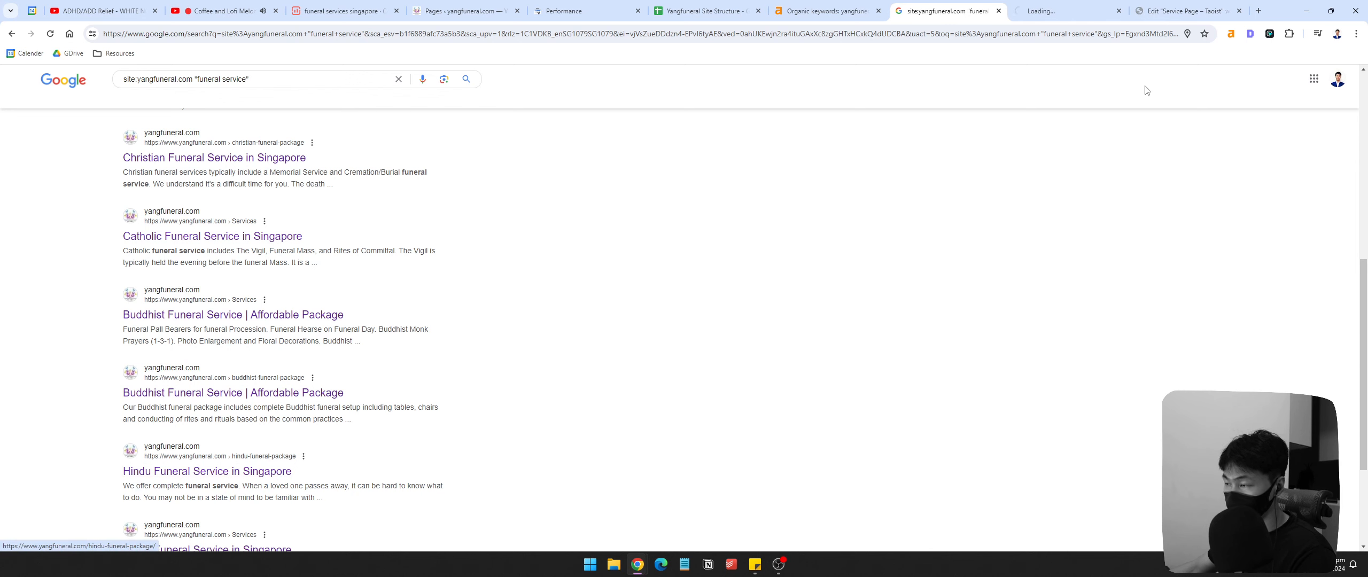
{"action": "left_click", "coordinate": [1078, 15]}
{"action": "left_click", "coordinate": [1118, 13]}
{"action": "scroll", "coordinate": [535, 317], "scroll_direction": "down", "scroll_amount": 3}
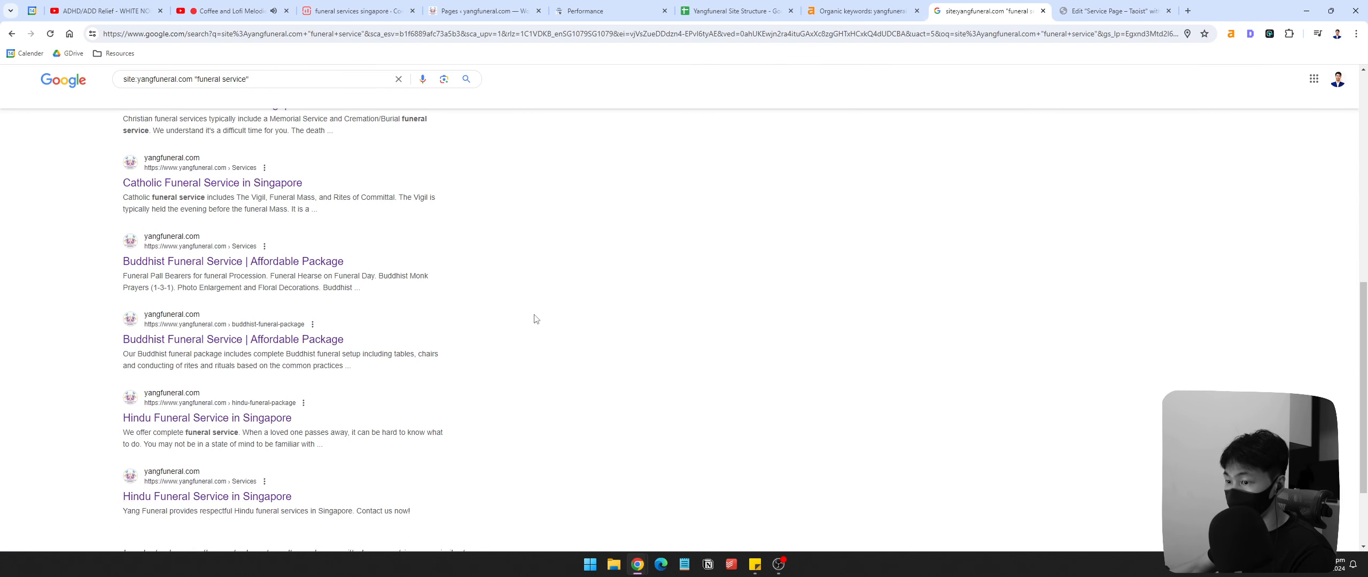
Step: Open the Hindu funeral services page in a new browser tab and check its text for "funeral service"
{"action": "middle_click", "coordinate": [198, 396]}
{"action": "left_click", "coordinate": [1066, 10]}
{"action": "type", "text": "funeral ser"}
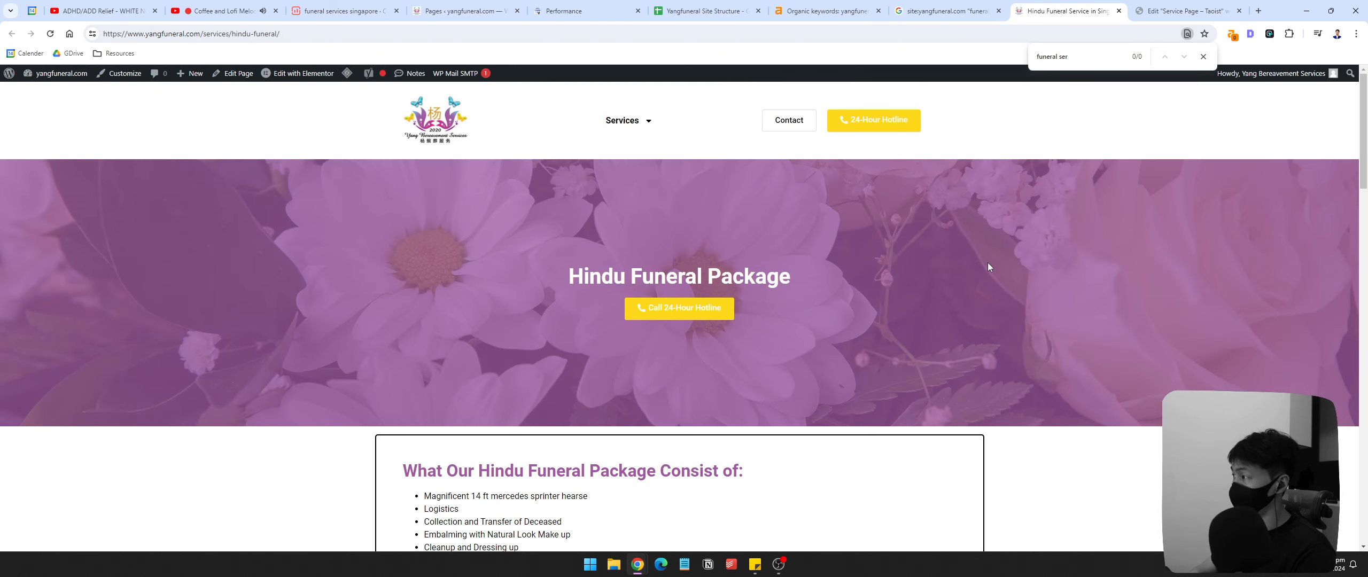
{"action": "key", "text": "Escape"}
{"action": "scroll", "coordinate": [1048, 315], "scroll_direction": "down", "scroll_amount": 12}
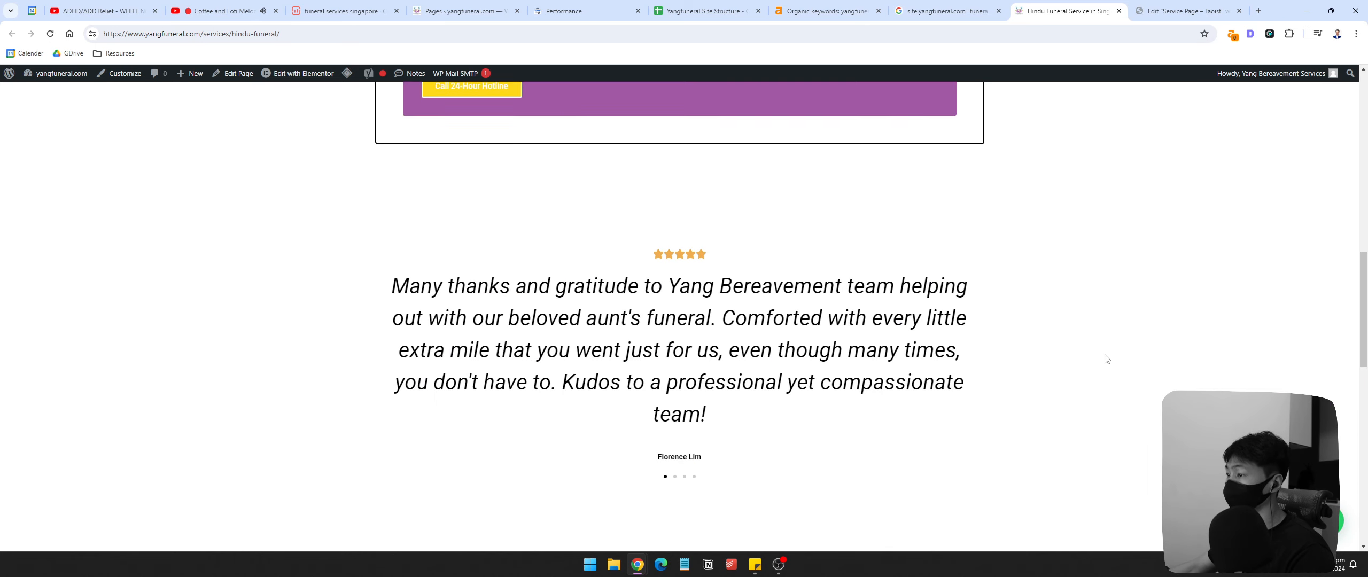
{"action": "scroll", "coordinate": [1106, 359], "scroll_direction": "down", "scroll_amount": 6}
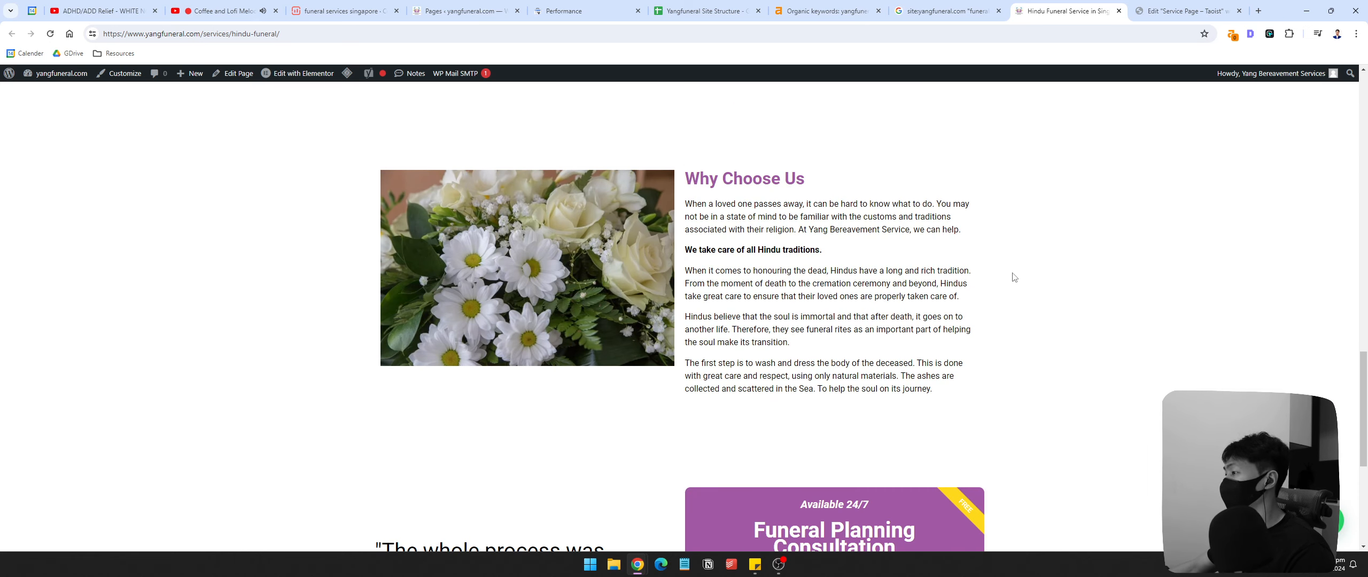
{"action": "left_click_drag", "start_coordinate": [782, 273], "coordinate": [786, 278]}
Step: Close the browser tabs of the Hindu funeral page and the Taoist page editor
{"action": "left_click", "coordinate": [1175, 12]}
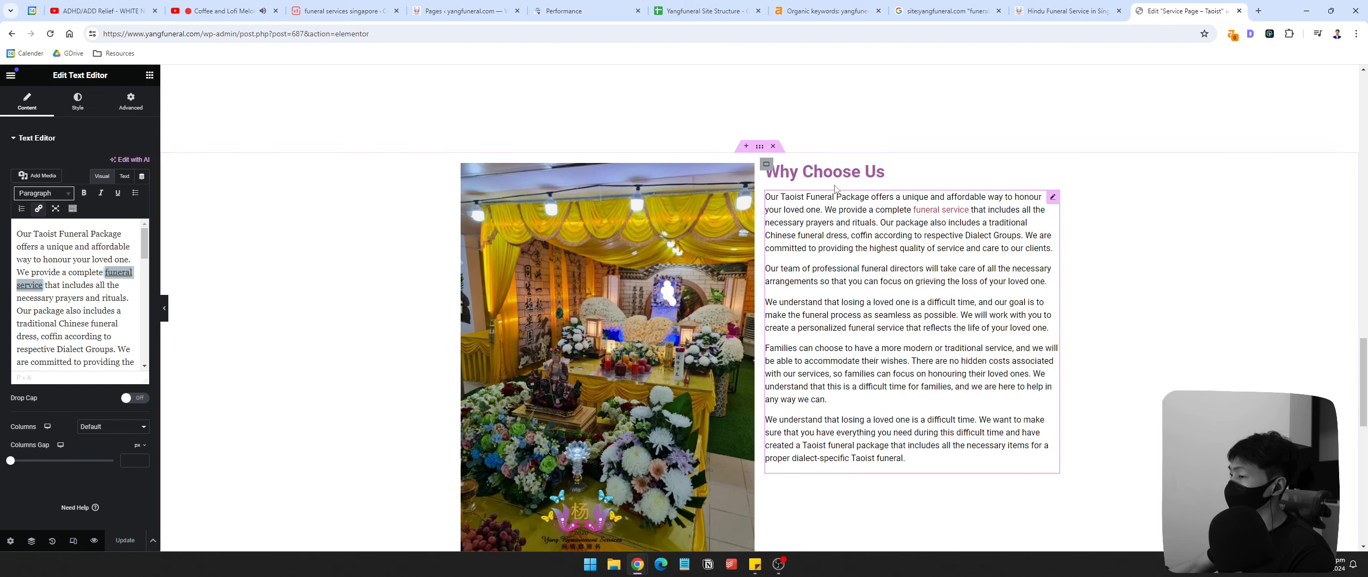
{"action": "left_click", "coordinate": [1063, 12]}
{"action": "left_click", "coordinate": [1166, 16]}
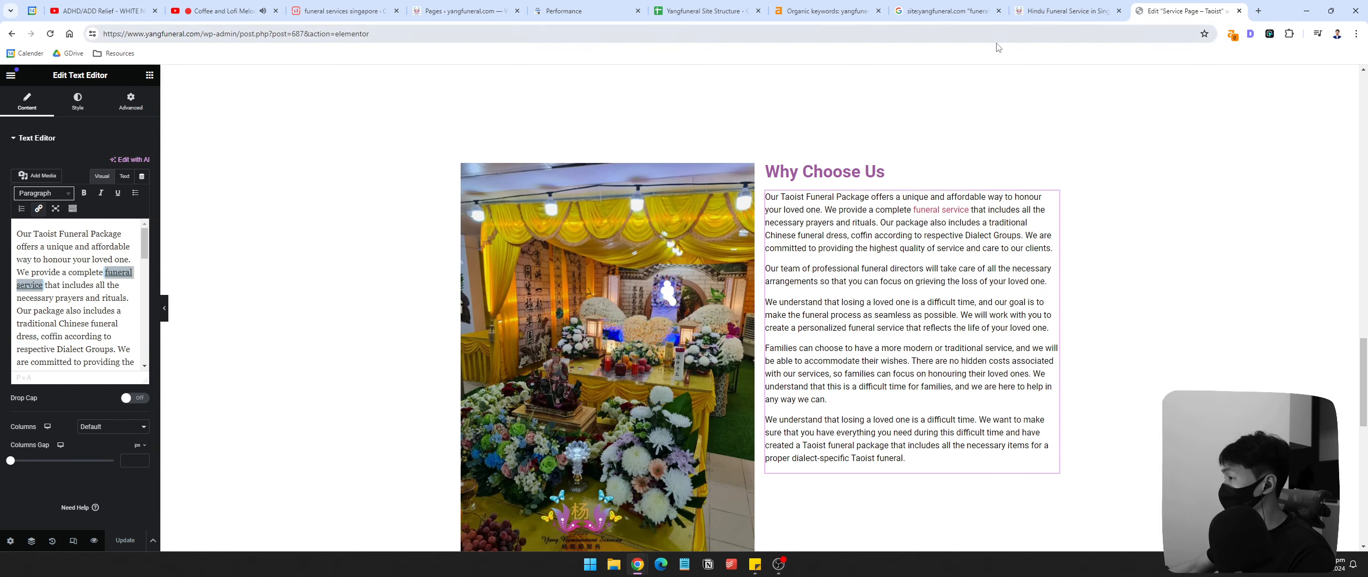
{"action": "left_click", "coordinate": [922, 12]}
{"action": "left_click", "coordinate": [1101, 12]}
{"action": "left_click", "coordinate": [1119, 11]}
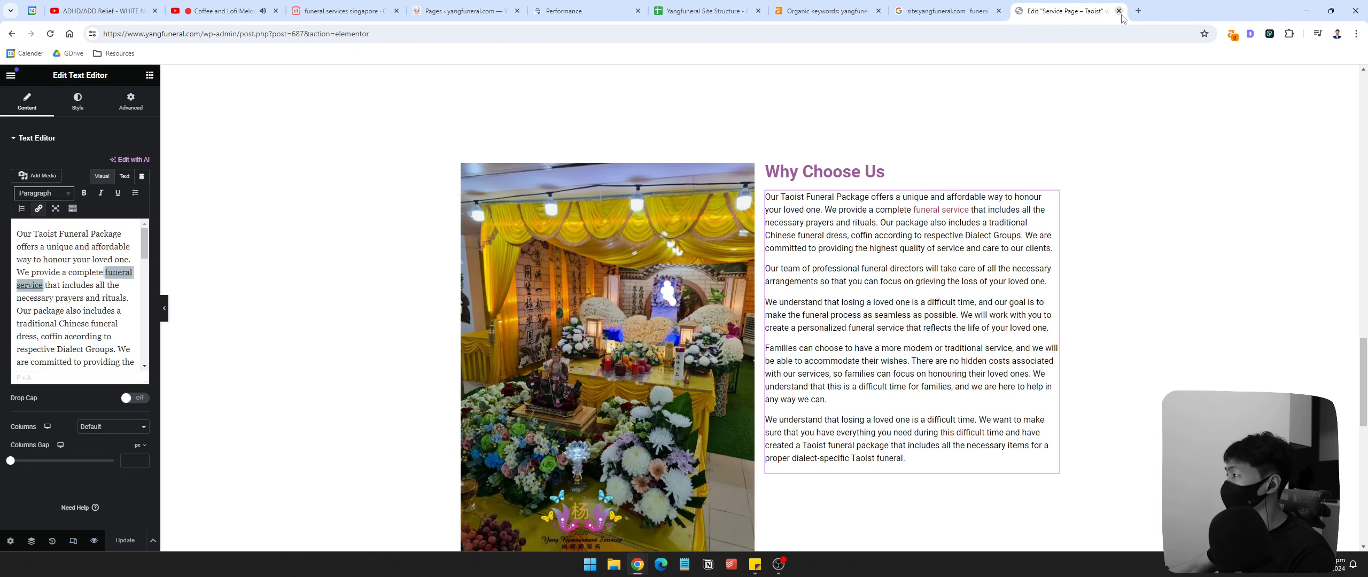
{"action": "left_click", "coordinate": [1119, 11]}
{"action": "left_click", "coordinate": [894, 14]}
Step: Review the keywords and page titles of the service pages in the Yangfuneral Site Structure spreadsheet
{"action": "left_click", "coordinate": [743, 10]}
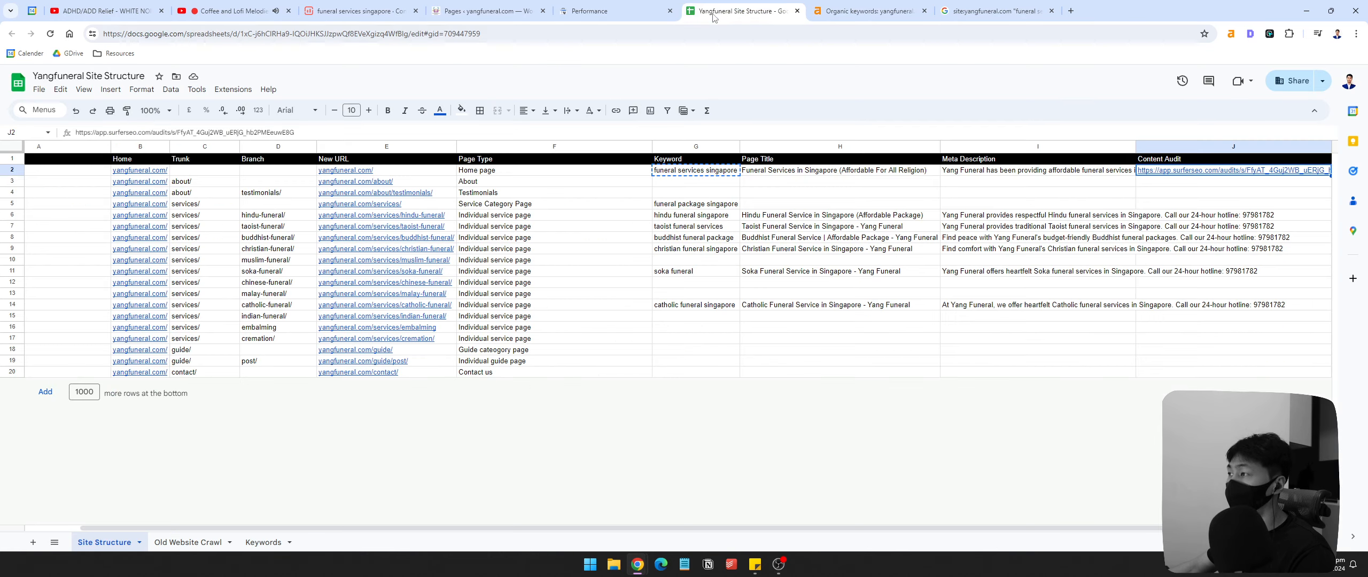
{"action": "left_click_drag", "start_coordinate": [703, 268], "coordinate": [865, 338]}
{"action": "left_click", "coordinate": [1006, 327]}
{"action": "left_click", "coordinate": [1102, 257]}
{"action": "key", "text": "Escape"}
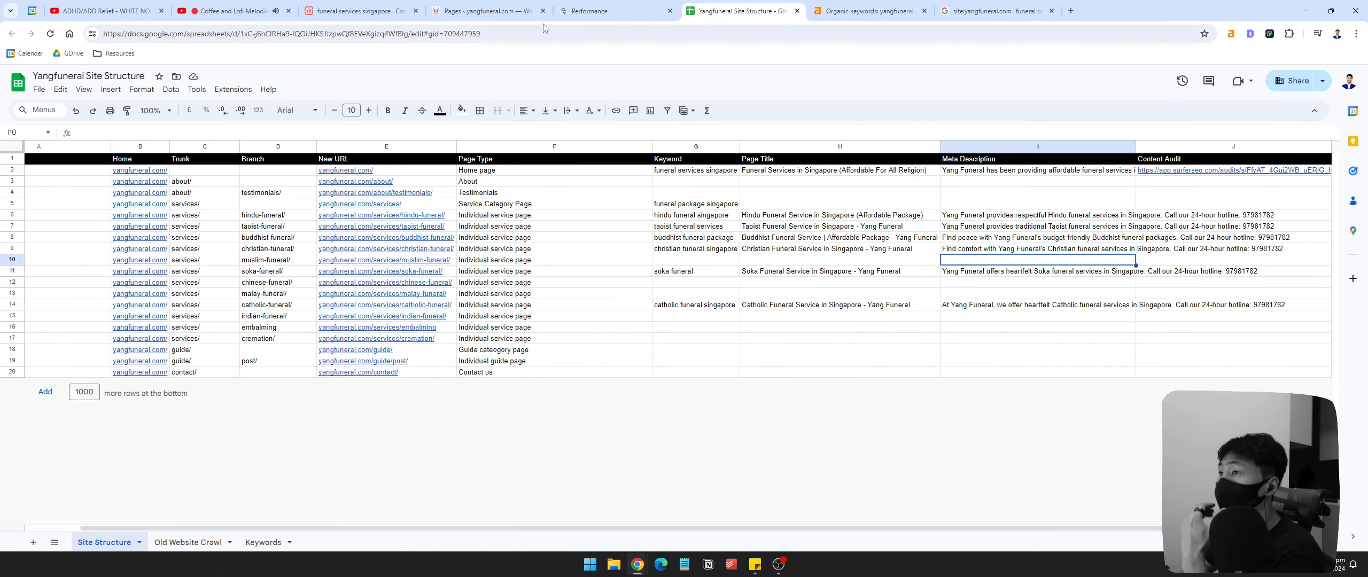
Step: Search Google for site:yangfuneral.com "funeral services" and examine the listed pages
{"action": "left_click", "coordinate": [997, 11]}
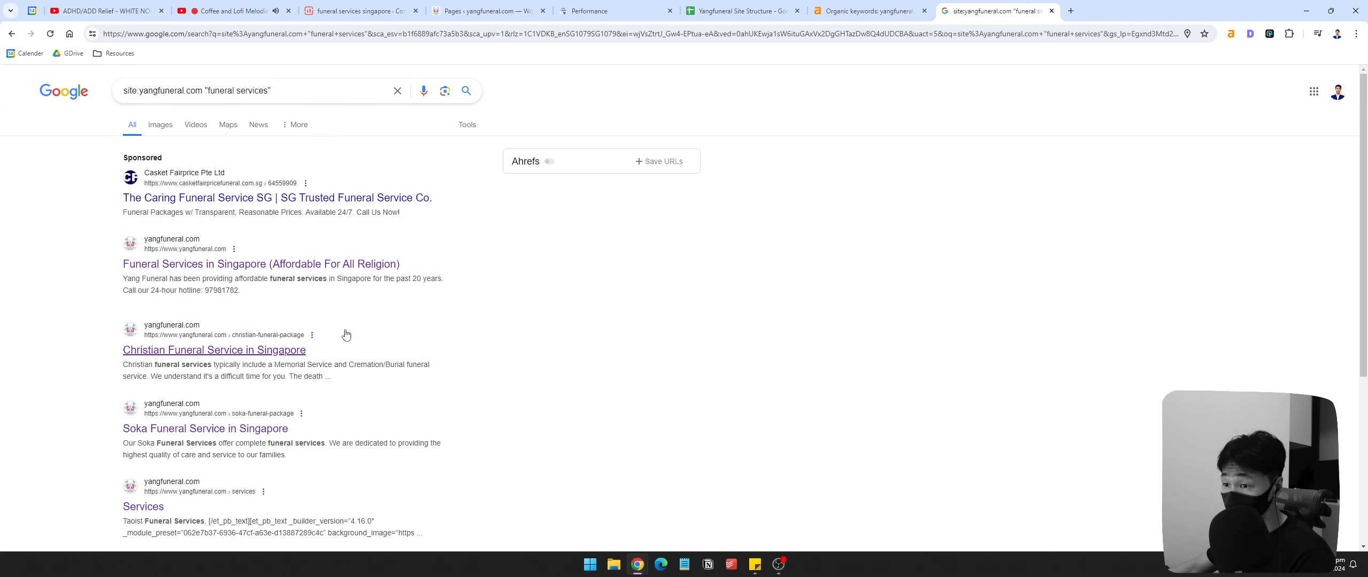
{"action": "scroll", "coordinate": [236, 426], "scroll_direction": "down", "scroll_amount": 4}
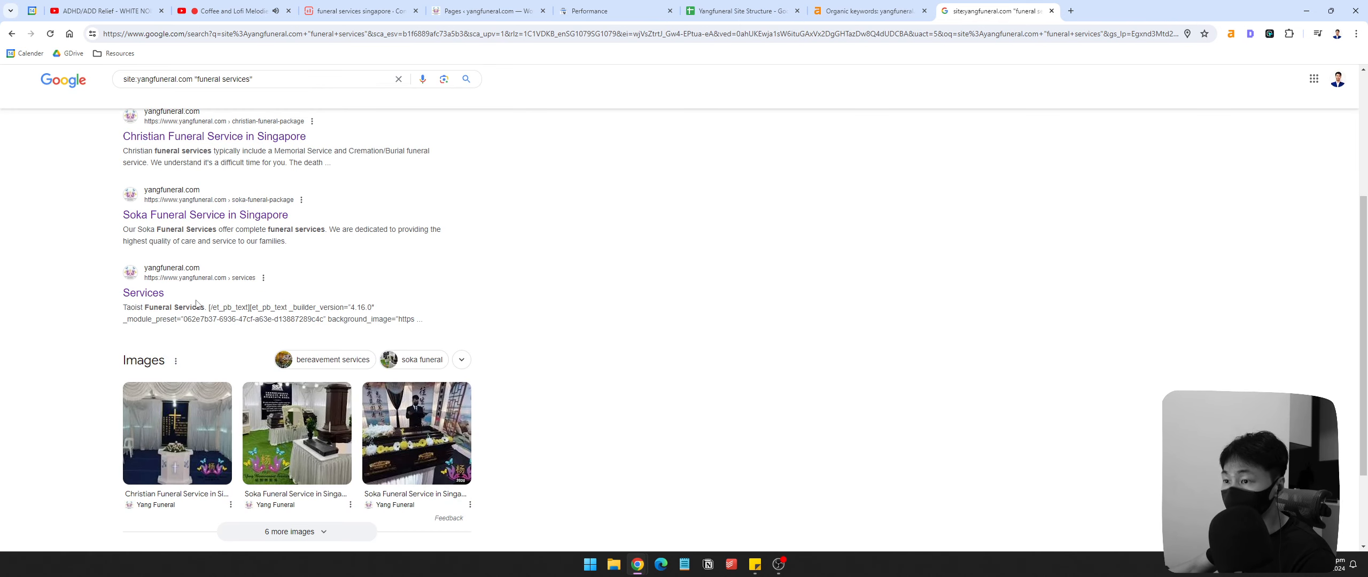
{"action": "scroll", "coordinate": [428, 374], "scroll_direction": "down", "scroll_amount": 2}
{"action": "scroll", "coordinate": [588, 454], "scroll_direction": "up", "scroll_amount": 4}
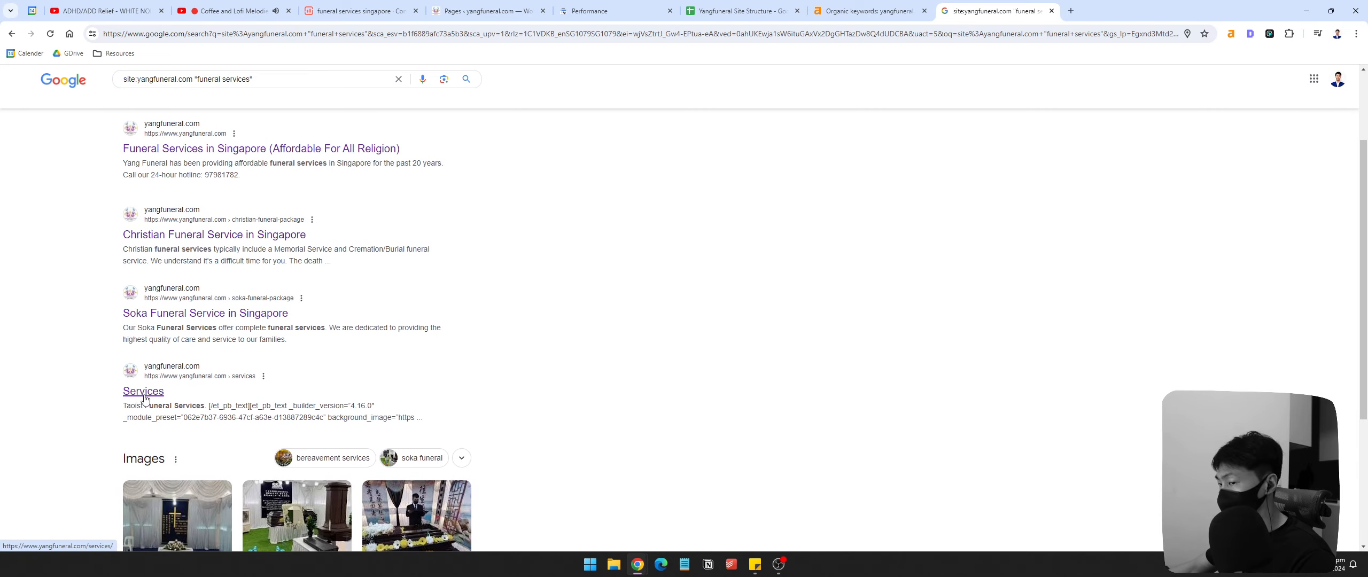
{"action": "scroll", "coordinate": [351, 291], "scroll_direction": "up", "scroll_amount": 3}
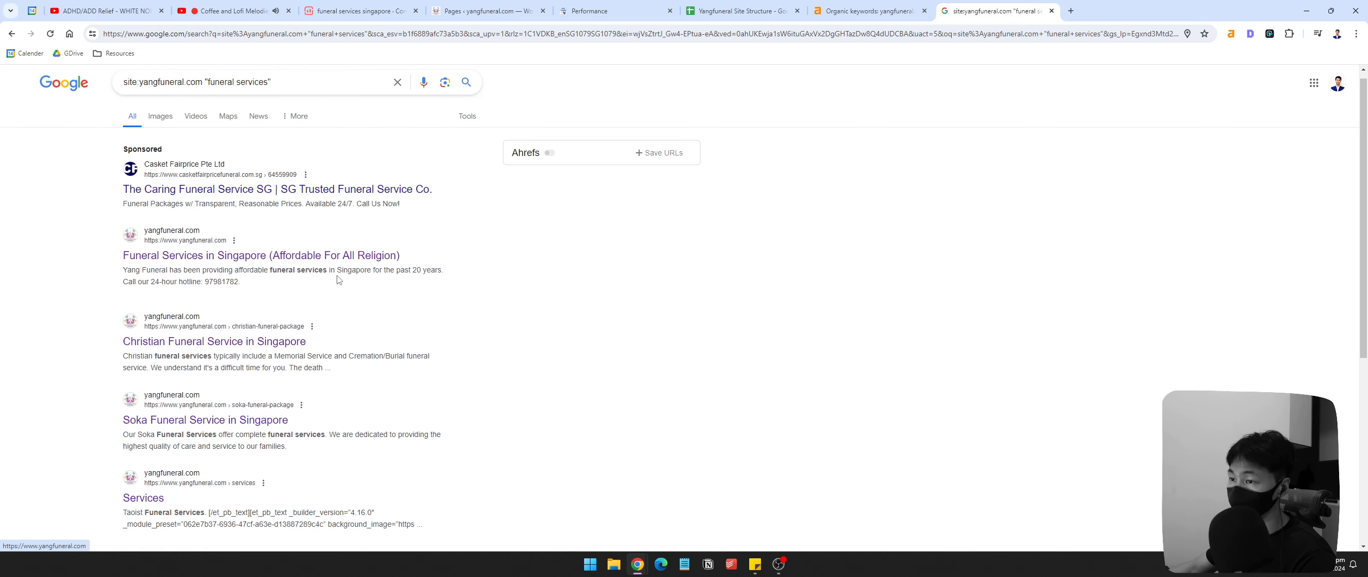
Step: Search Google for site:yangfuneral.com funeral services without the quotation marks and examine the listed service pages
{"action": "left_click", "coordinate": [207, 84]}
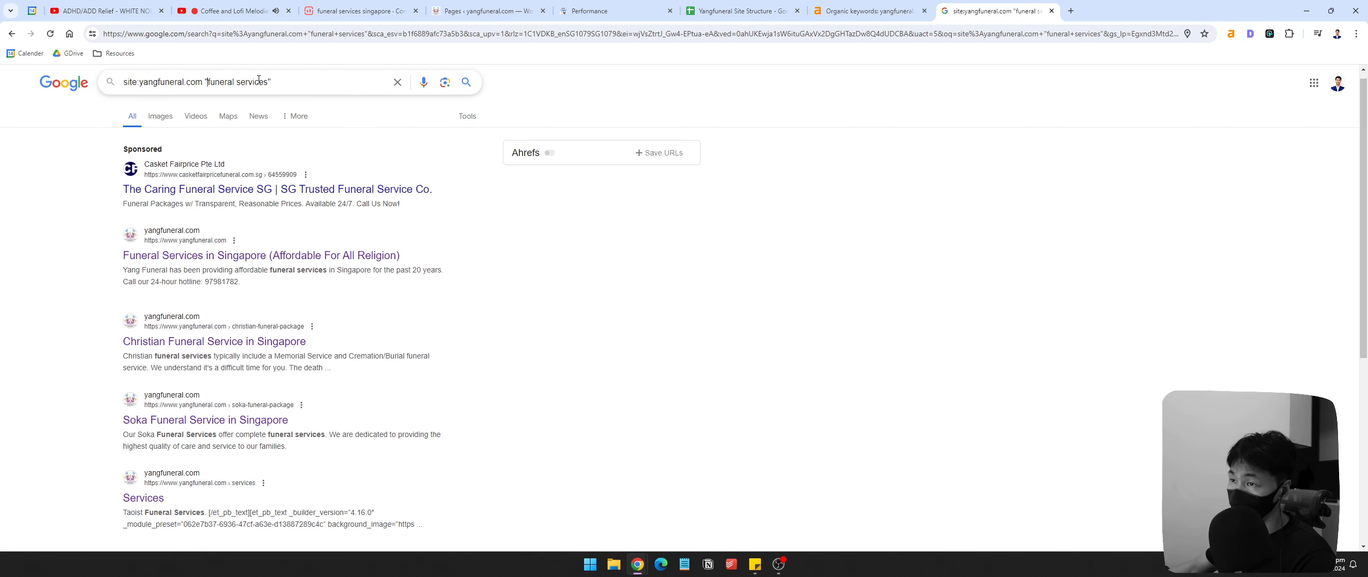
{"action": "key", "text": "BackSpace"}
{"action": "left_click", "coordinate": [303, 77]}
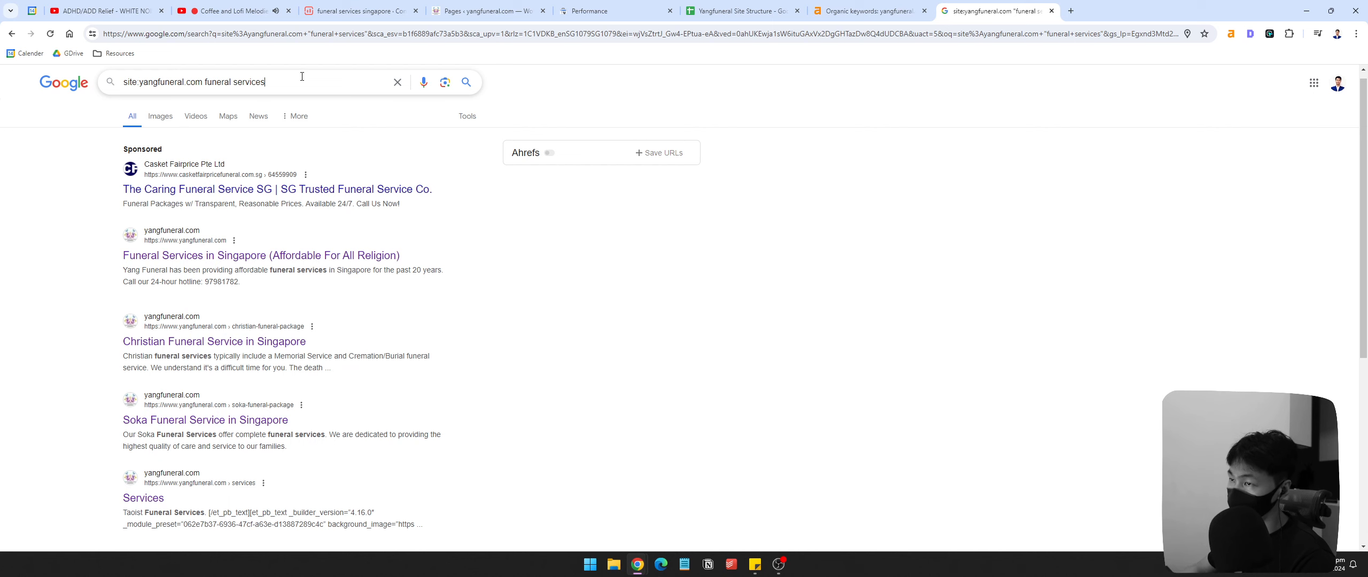
{"action": "key", "text": "Return"}
{"action": "scroll", "coordinate": [611, 303], "scroll_direction": "down", "scroll_amount": 5}
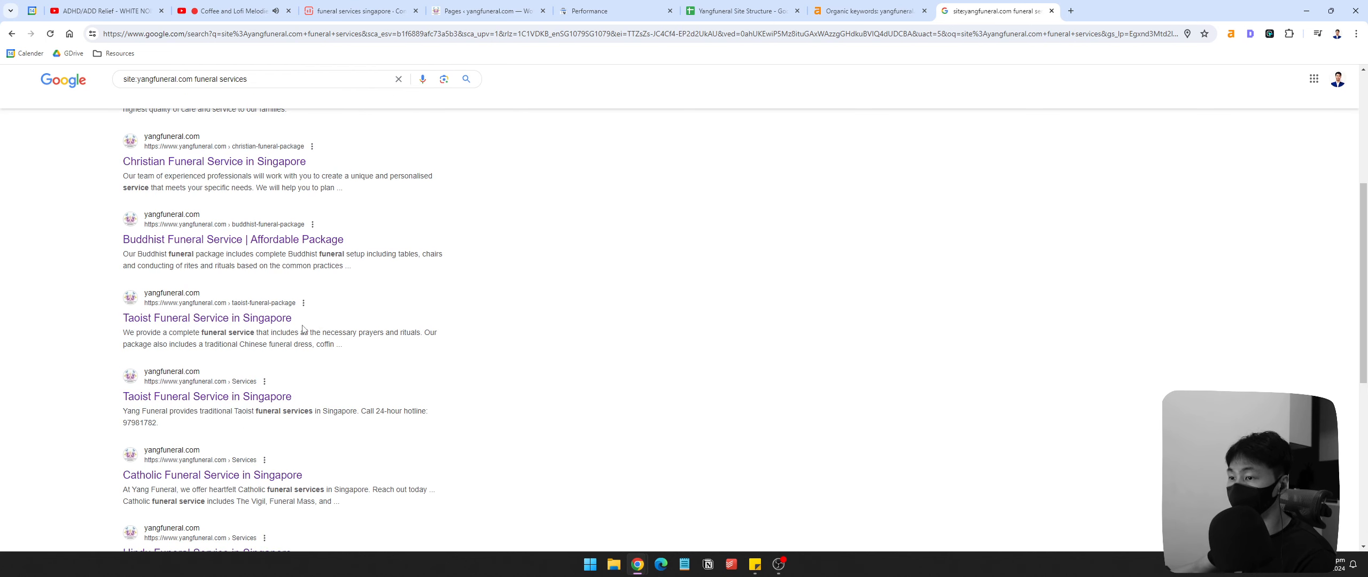
{"action": "left_click_drag", "start_coordinate": [204, 335], "coordinate": [363, 347]}
{"action": "left_click", "coordinate": [362, 347]}
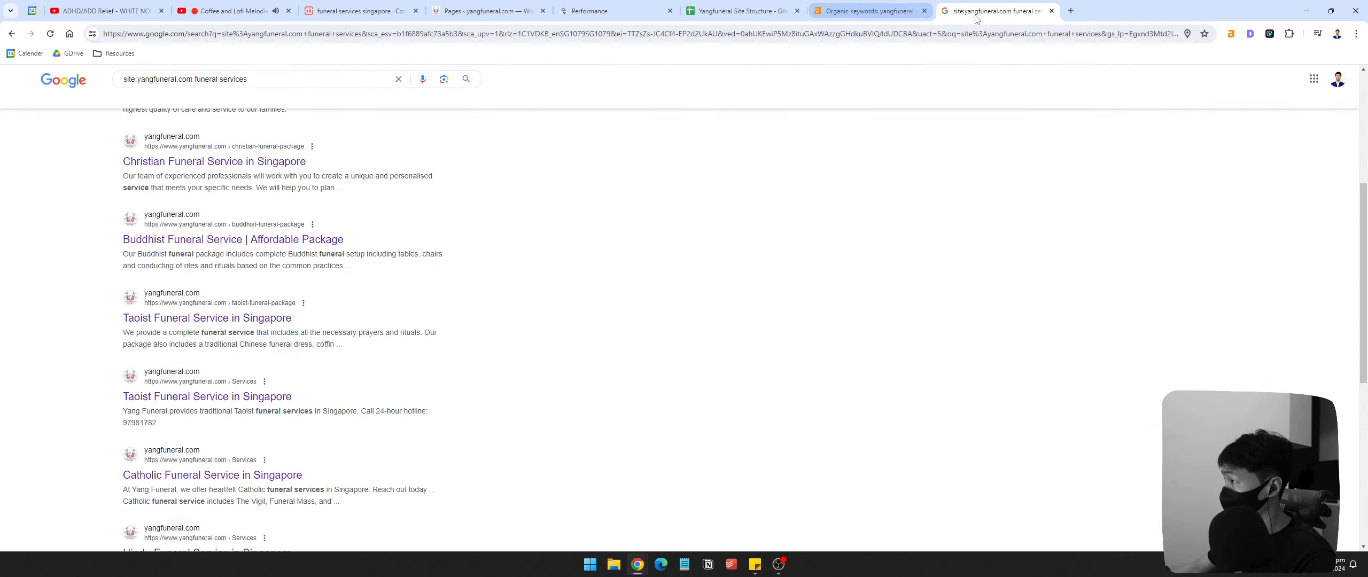
Step: Open the sticky note over the Yangfuneral Site Structure spreadsheet and review its content audit, content optimization and internal linking items
{"action": "left_click", "coordinate": [742, 10]}
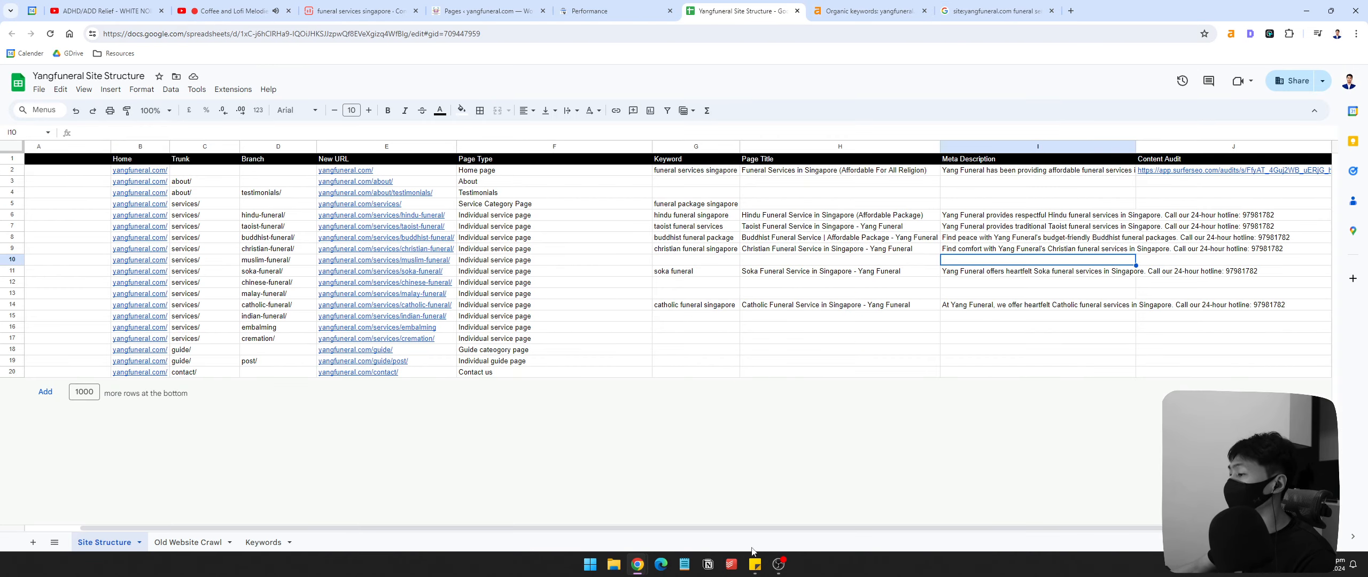
{"action": "left_click", "coordinate": [755, 564]}
{"action": "scroll", "coordinate": [500, 370], "scroll_direction": "down", "scroll_amount": 1}
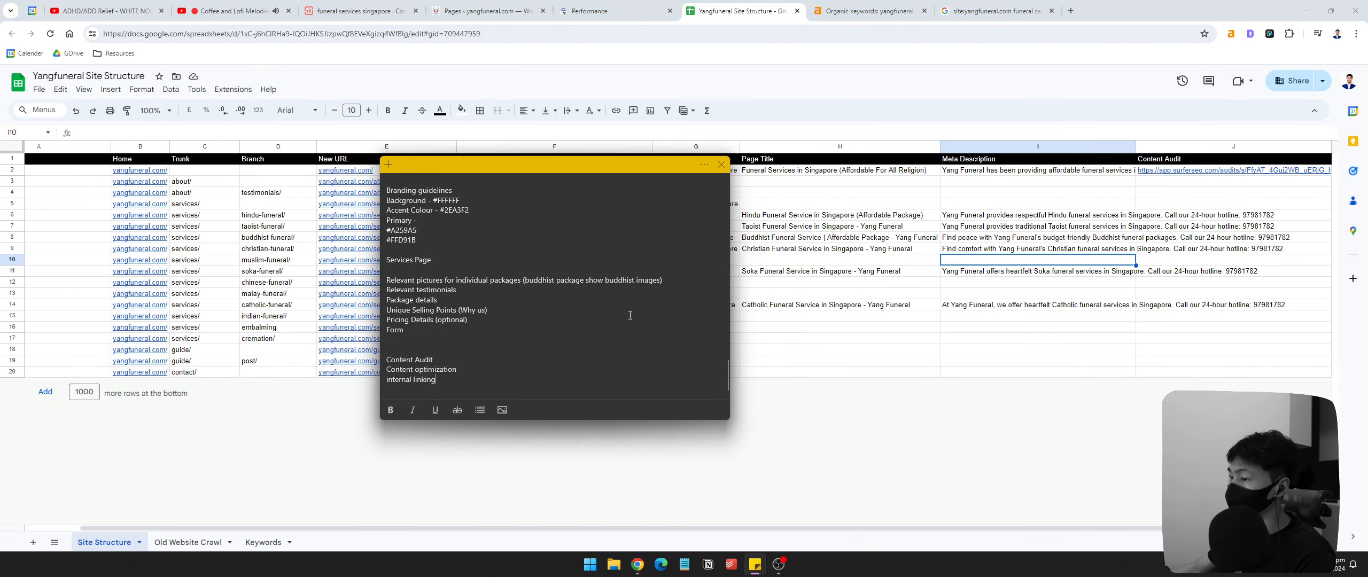
{"action": "left_click_drag", "start_coordinate": [667, 171], "coordinate": [767, 220]}
{"action": "left_click_drag", "start_coordinate": [499, 423], "coordinate": [487, 417]}
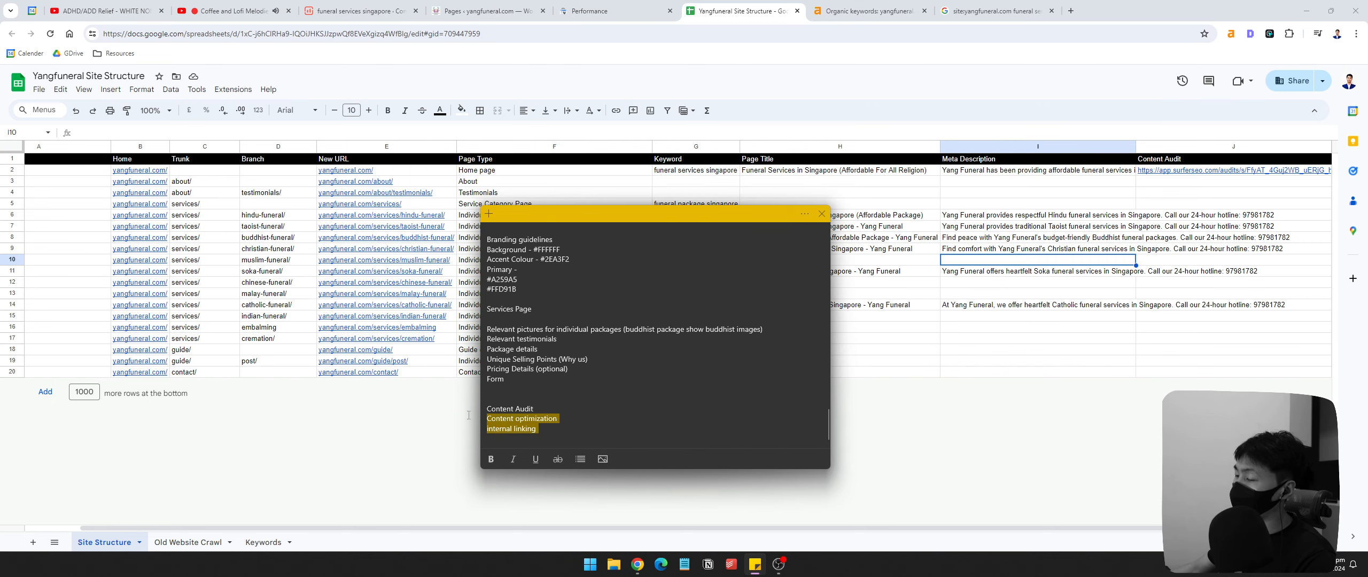
{"action": "left_click", "coordinate": [535, 409]}
{"action": "left_click_drag", "start_coordinate": [586, 428], "coordinate": [487, 402]}
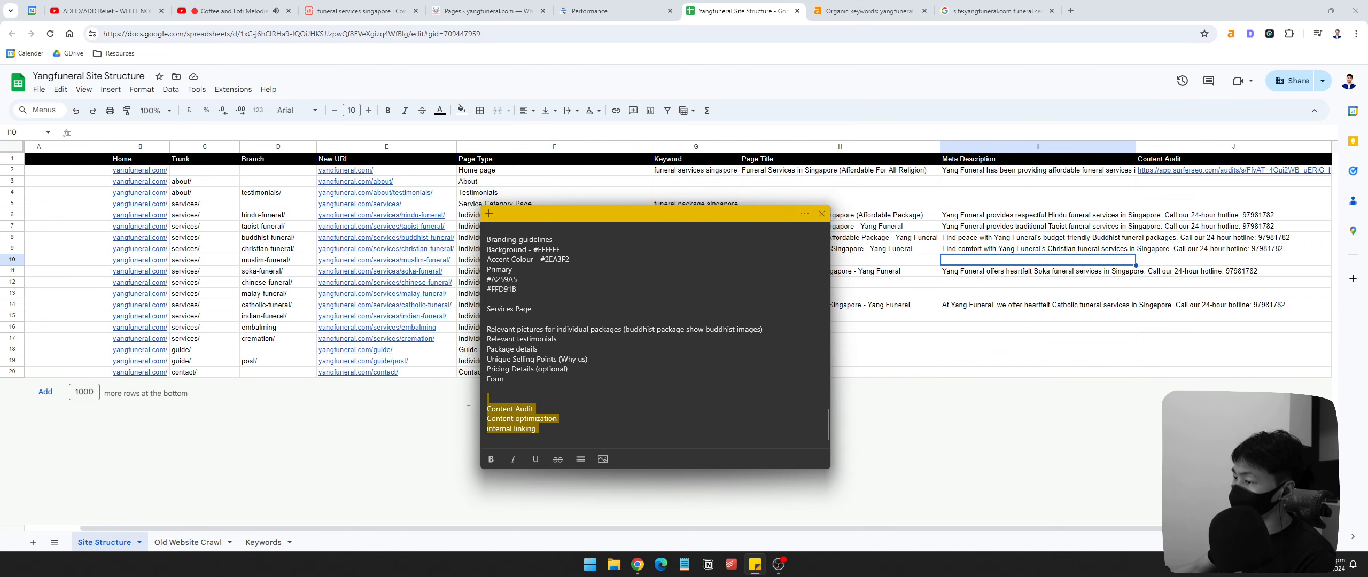
Step: Return to the Yangfuneral Site Structure spreadsheet and review the target keywords of the individual service pages
{"action": "left_click", "coordinate": [914, 235]}
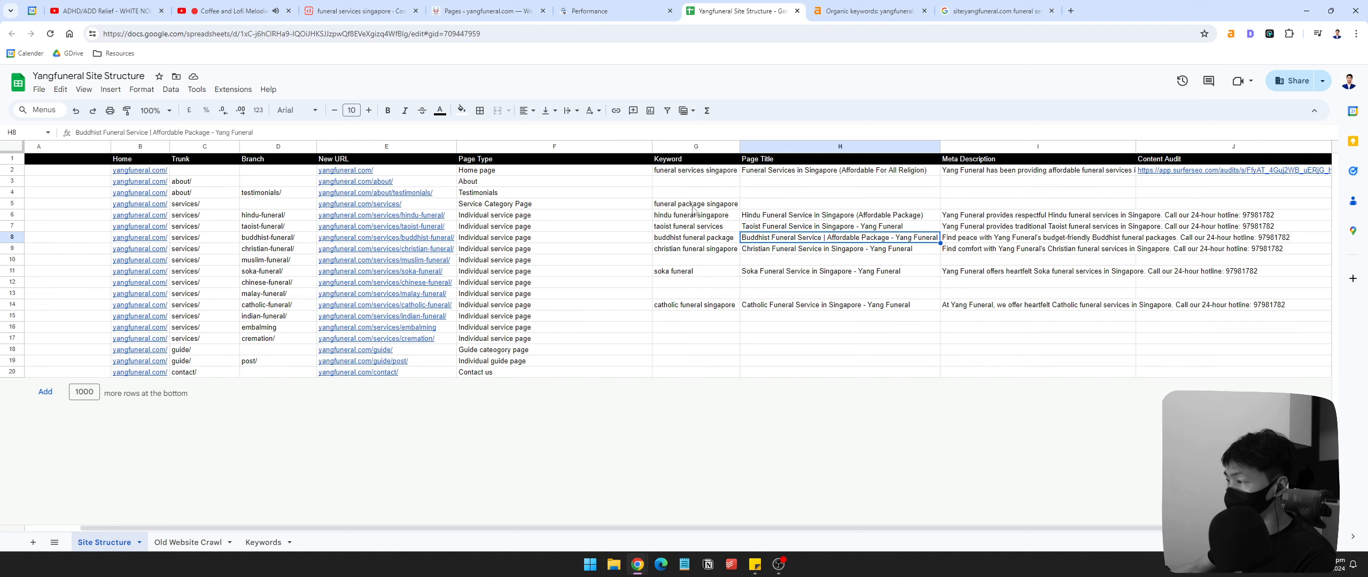
{"action": "left_click_drag", "start_coordinate": [693, 209], "coordinate": [697, 275]}
{"action": "left_click", "coordinate": [697, 275]}
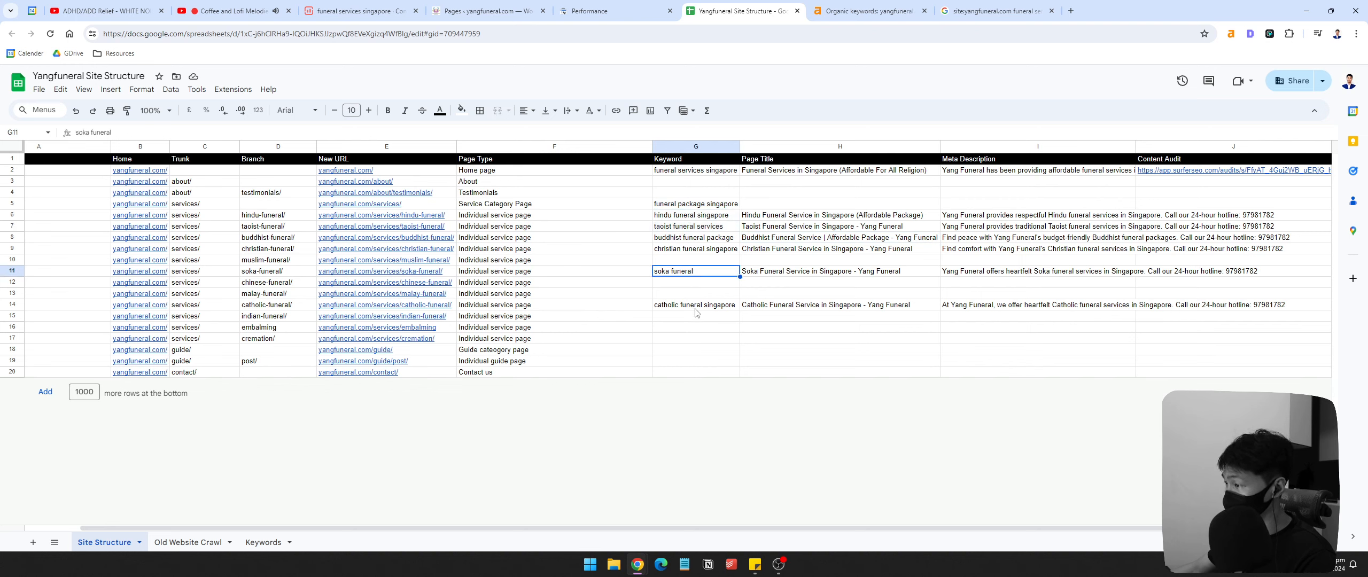
{"action": "left_click_drag", "start_coordinate": [689, 216], "coordinate": [688, 250]}
{"action": "left_click", "coordinate": [688, 272]}
{"action": "left_click", "coordinate": [688, 294]}
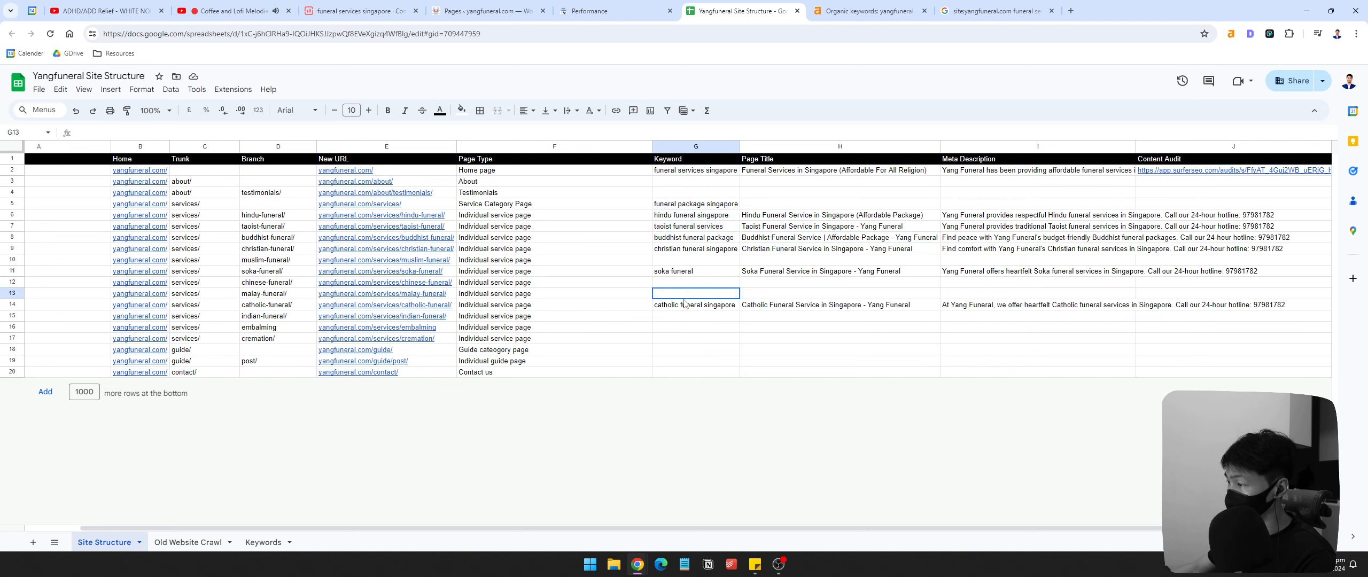
{"action": "left_click", "coordinate": [689, 305]}
{"action": "left_click", "coordinate": [684, 261]}
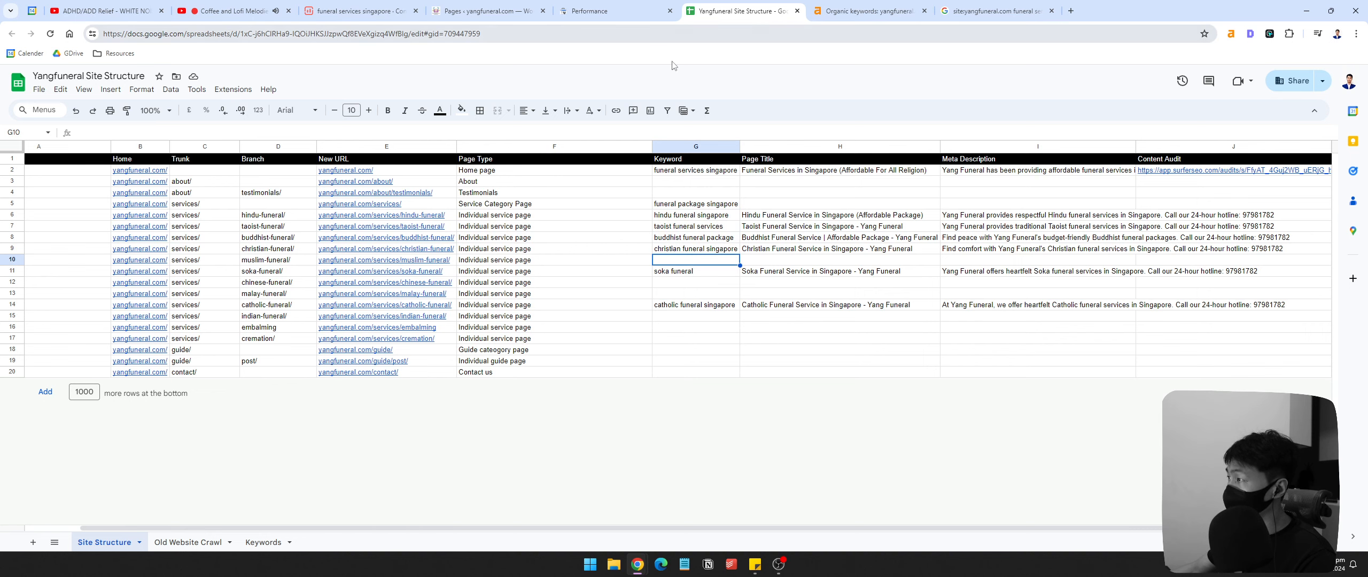
{"action": "left_click", "coordinate": [593, 15]}
{"action": "left_click", "coordinate": [770, 13]}
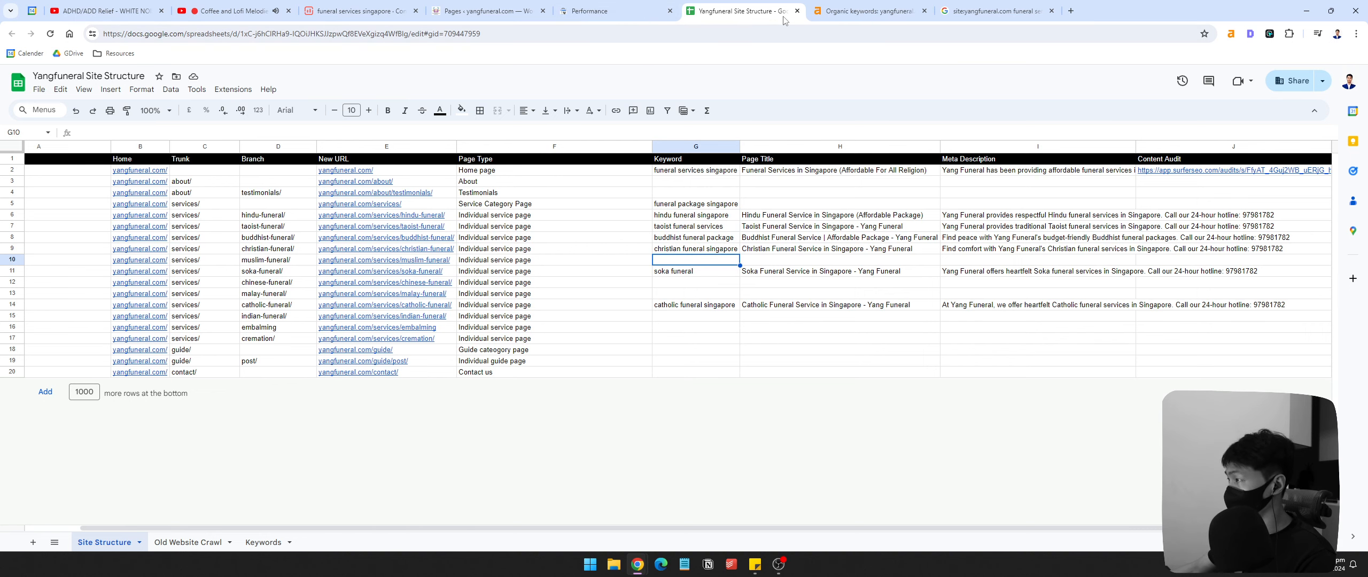
Step: Open the live yangfuneral.com home page from the WordPress admin and copy its URL
{"action": "left_click", "coordinate": [506, 7]}
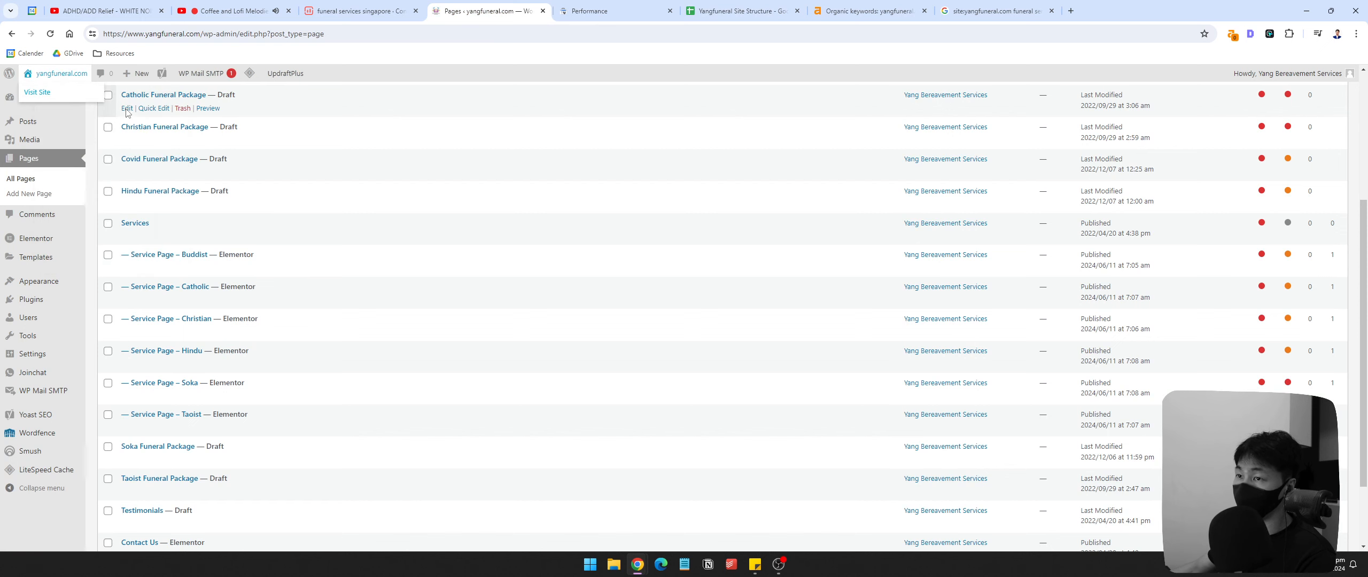
{"action": "left_click", "coordinate": [37, 92]}
{"action": "left_click", "coordinate": [269, 33]}
{"action": "left_click", "coordinate": [269, 34]}
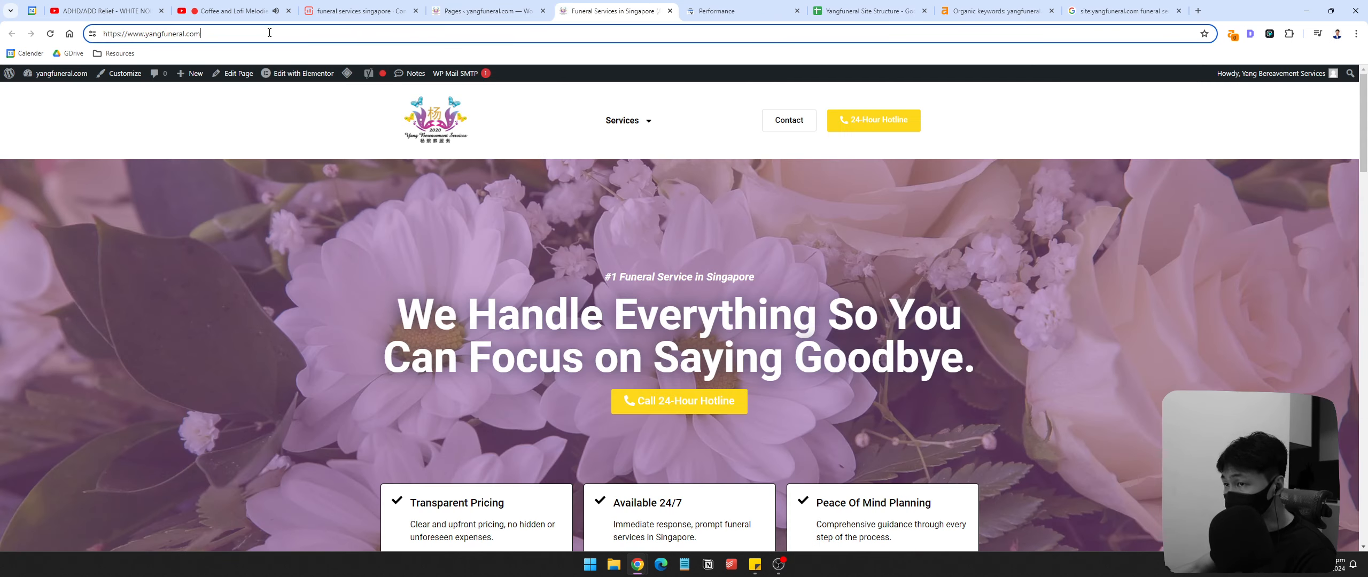
{"action": "key", "text": "ctrl+a"}
{"action": "key", "text": "ctrl+c"}
Step: Inspect the copied home page URL in Google Search Console and request indexing for it
{"action": "left_click", "coordinate": [722, 12]}
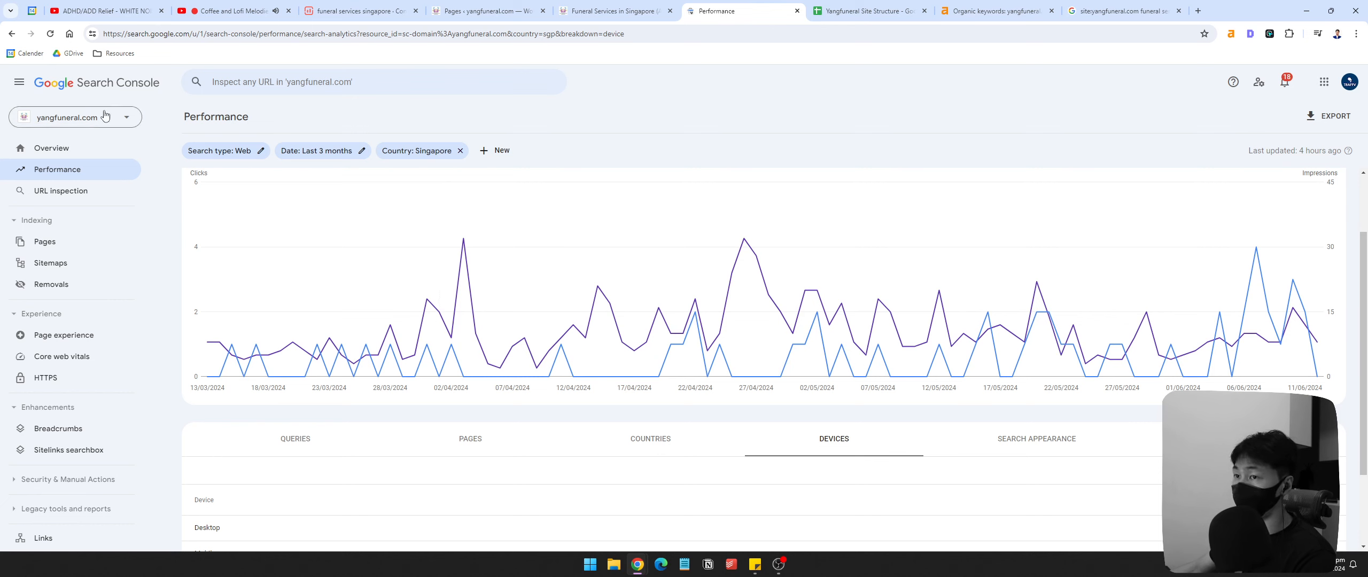
{"action": "left_click", "coordinate": [512, 82]}
{"action": "key", "text": "ctrl+v"}
{"action": "left_click", "coordinate": [512, 120]}
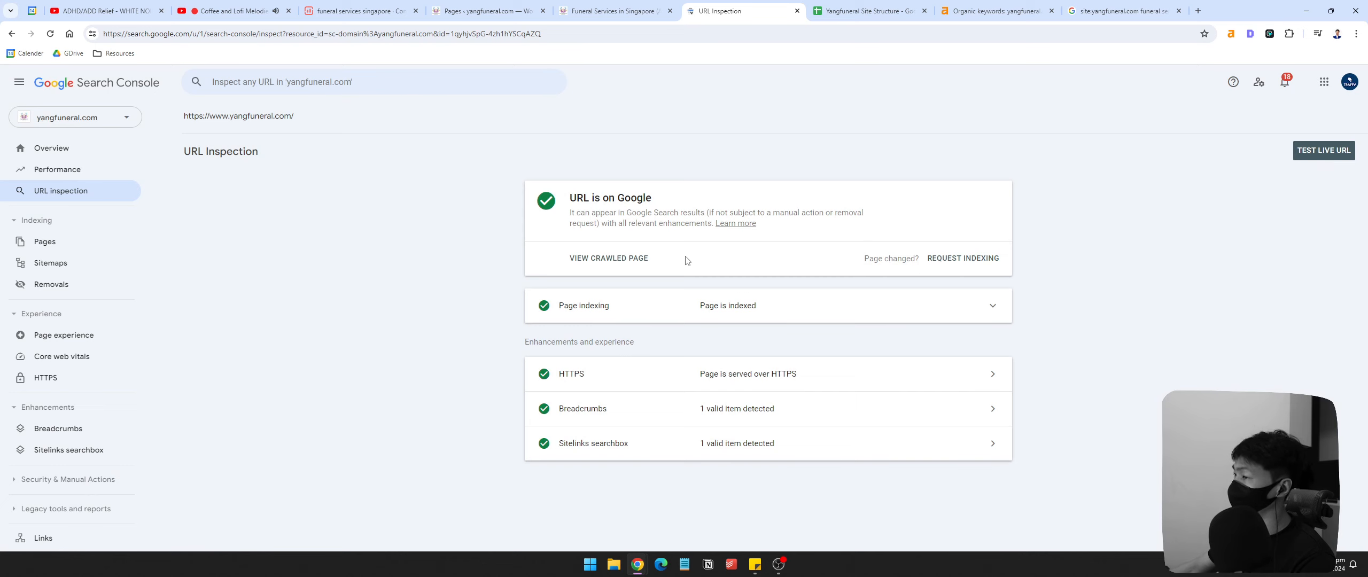
{"action": "left_click", "coordinate": [987, 259]}
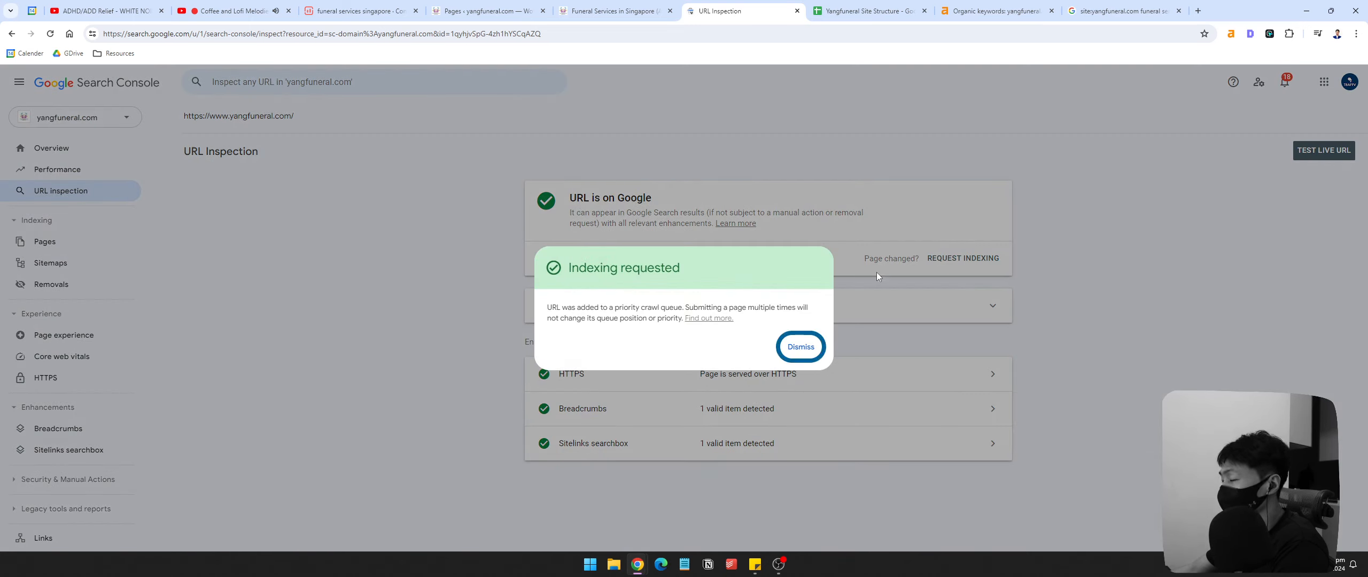
{"action": "left_click", "coordinate": [802, 347]}
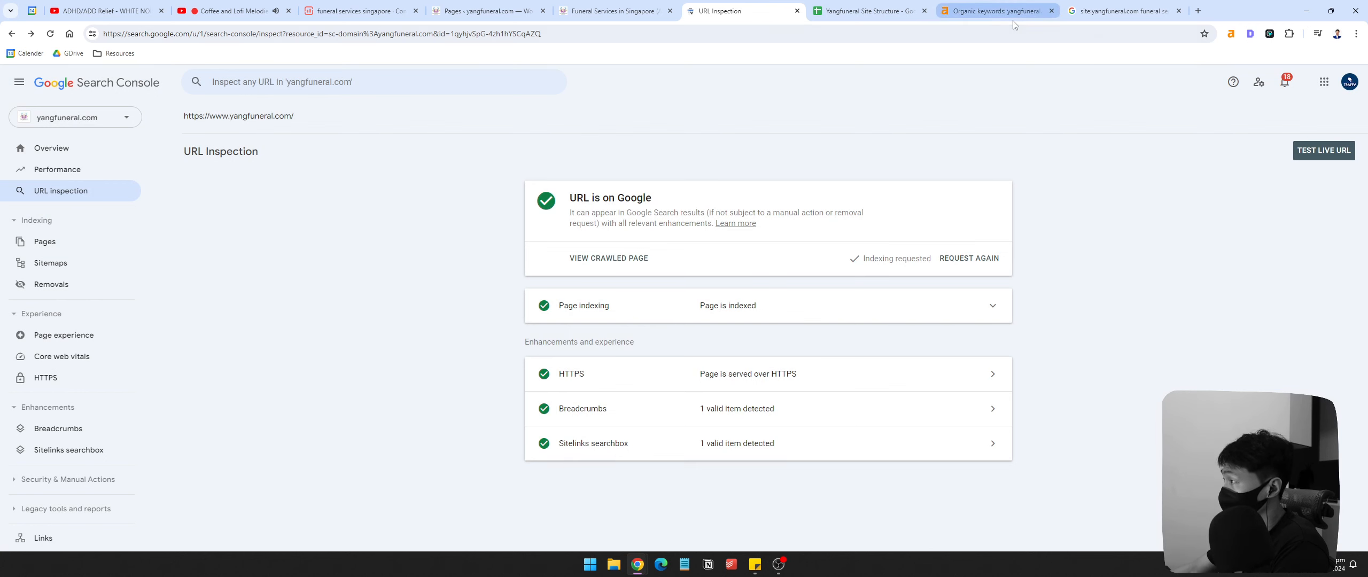
Step: Examine yangfuneral.com's organic keywords for Singapore in Ahrefs, including the entry for "buddhist funeral package"
{"action": "left_click", "coordinate": [999, 11]}
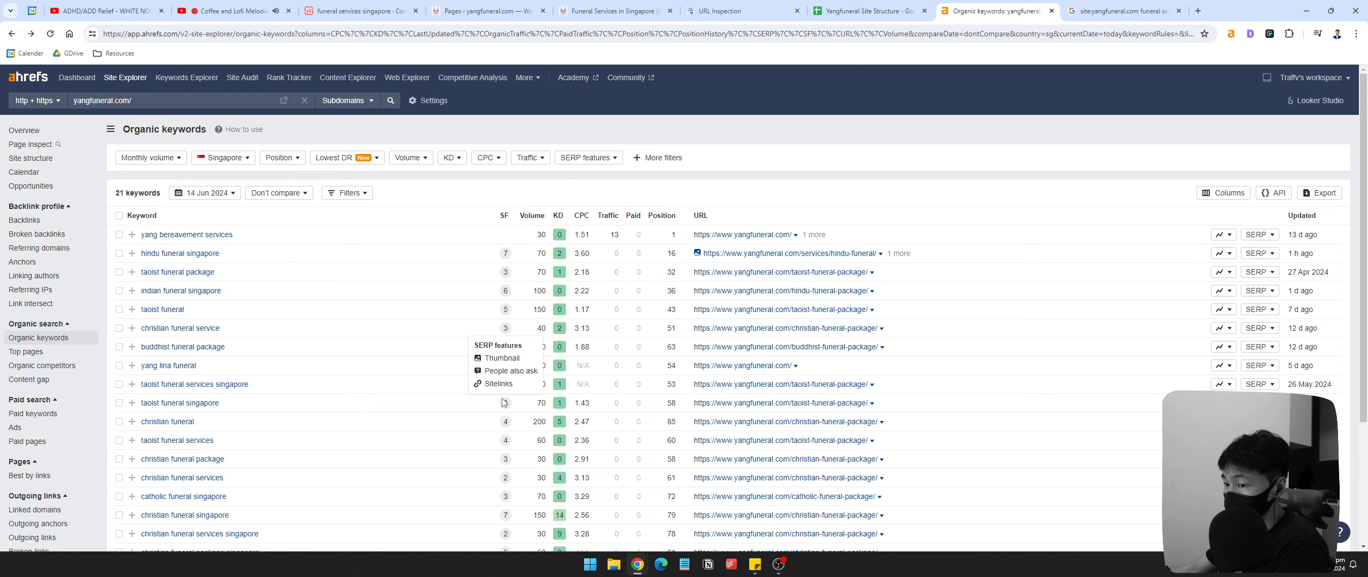
{"action": "scroll", "coordinate": [503, 347], "scroll_direction": "down", "scroll_amount": 5}
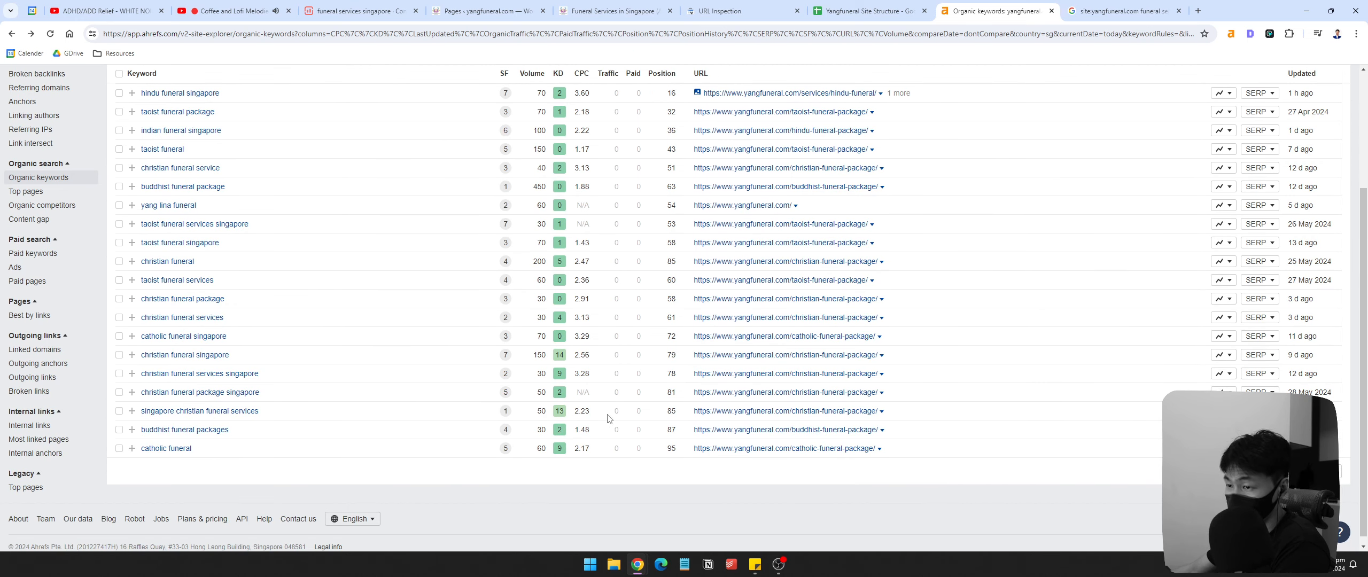
{"action": "scroll", "coordinate": [190, 246], "scroll_direction": "up", "scroll_amount": 3}
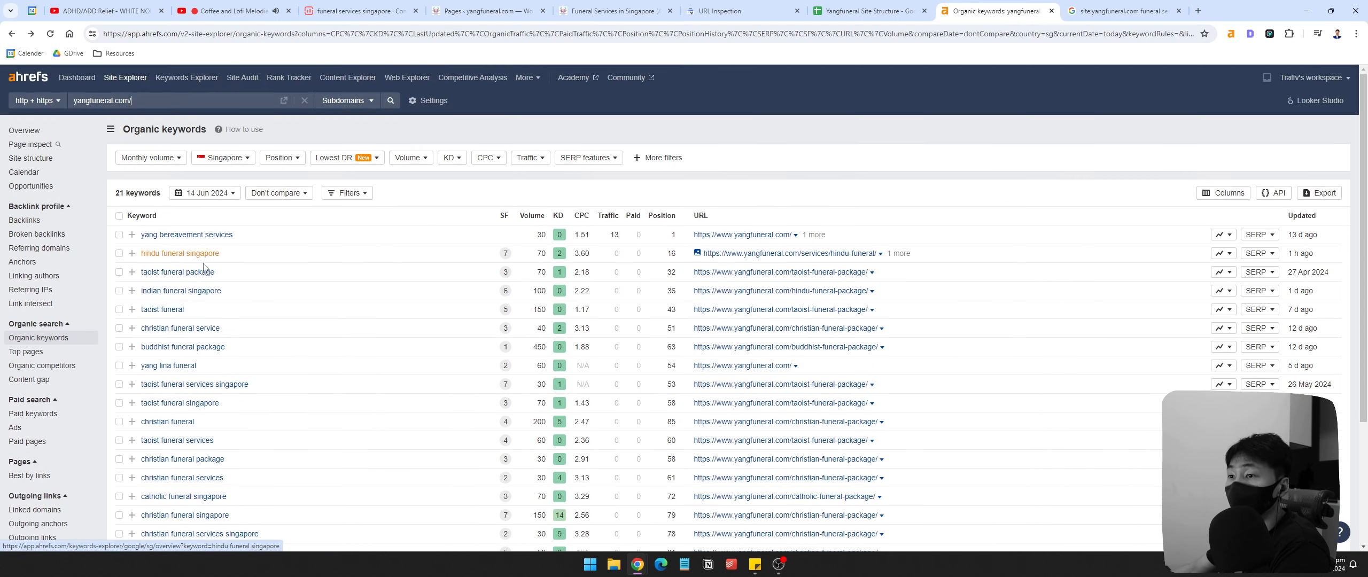
{"action": "left_click", "coordinate": [223, 160]}
{"action": "left_click", "coordinate": [1103, 134]}
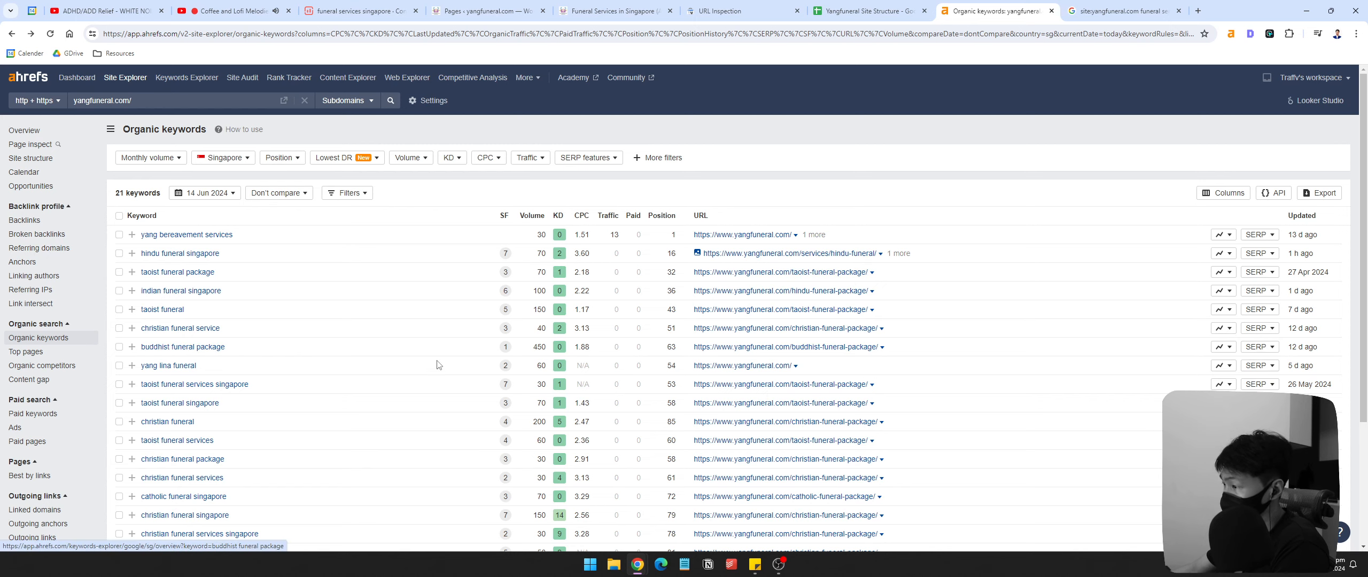
{"action": "left_click_drag", "start_coordinate": [227, 347], "coordinate": [136, 348]}
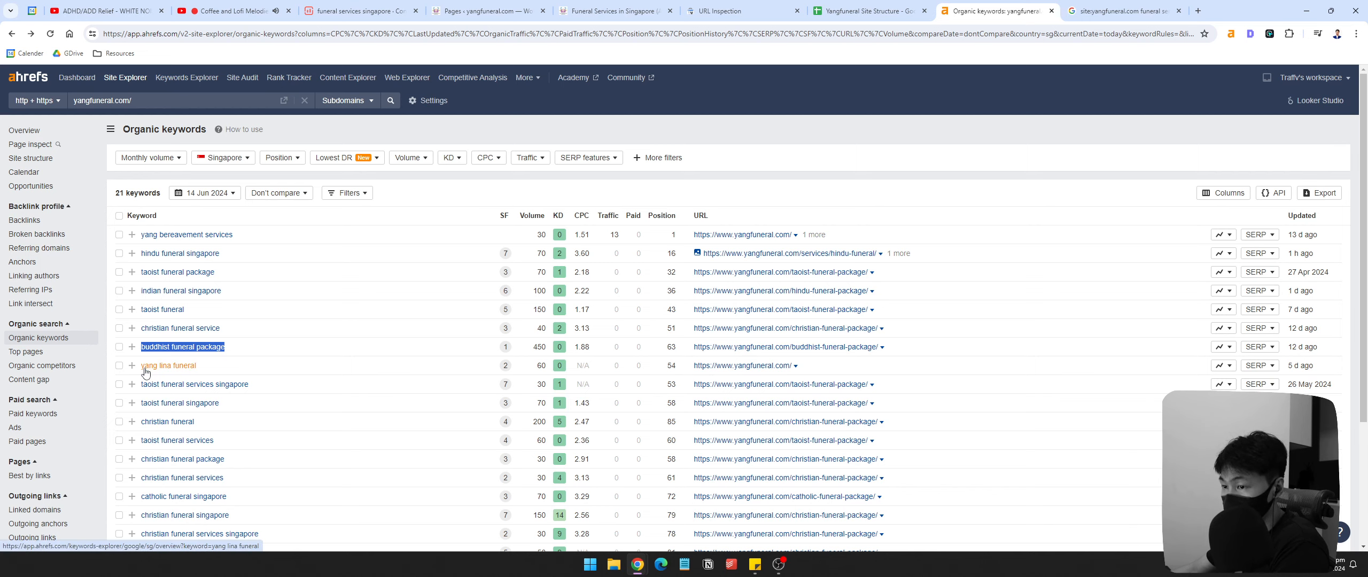
{"action": "scroll", "coordinate": [743, 372], "scroll_direction": "down", "scroll_amount": 3}
{"action": "scroll", "coordinate": [1211, 276], "scroll_direction": "up", "scroll_amount": 3}
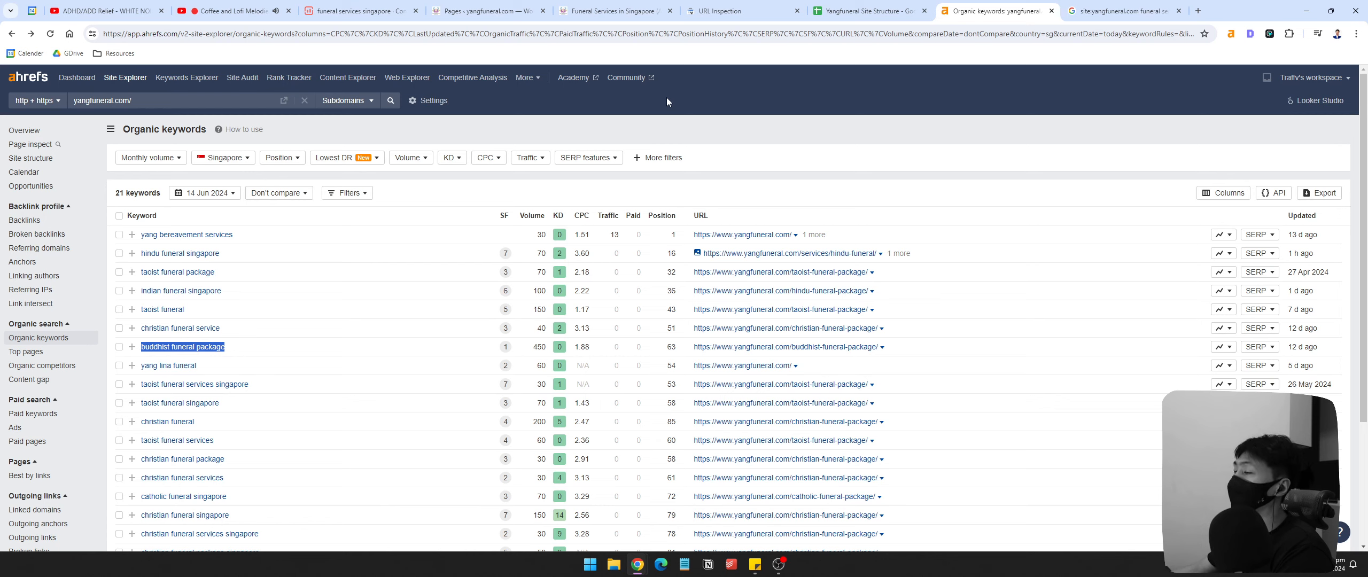
{"action": "left_click", "coordinate": [786, 570]}
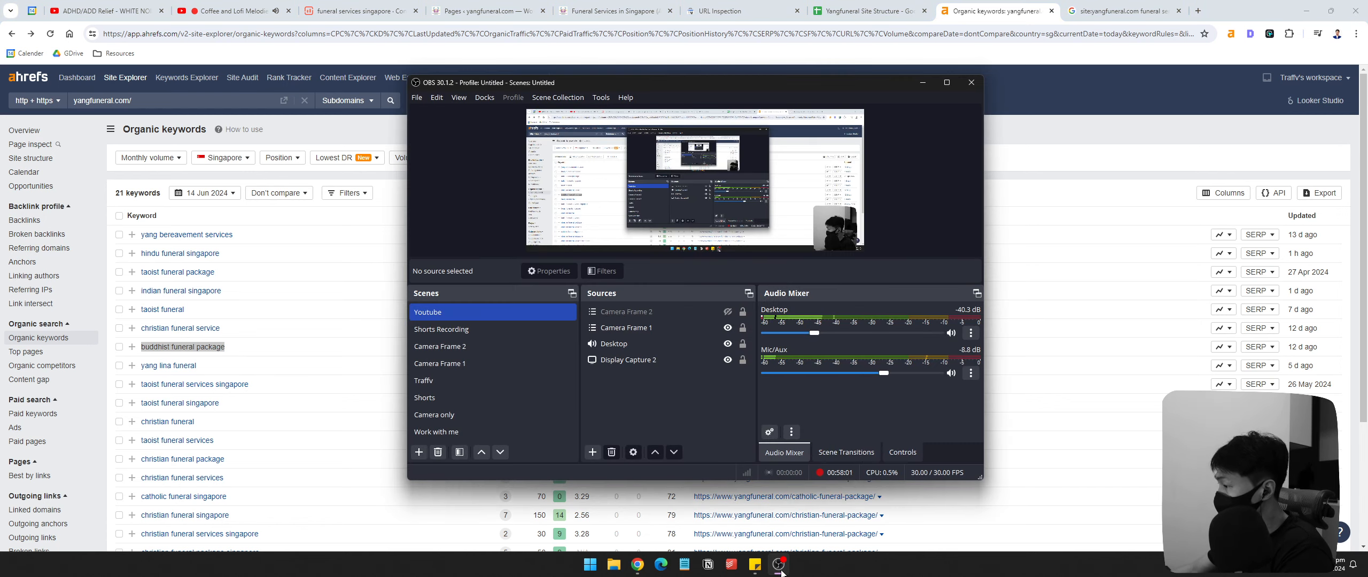
{"action": "left_click", "coordinate": [780, 569]}
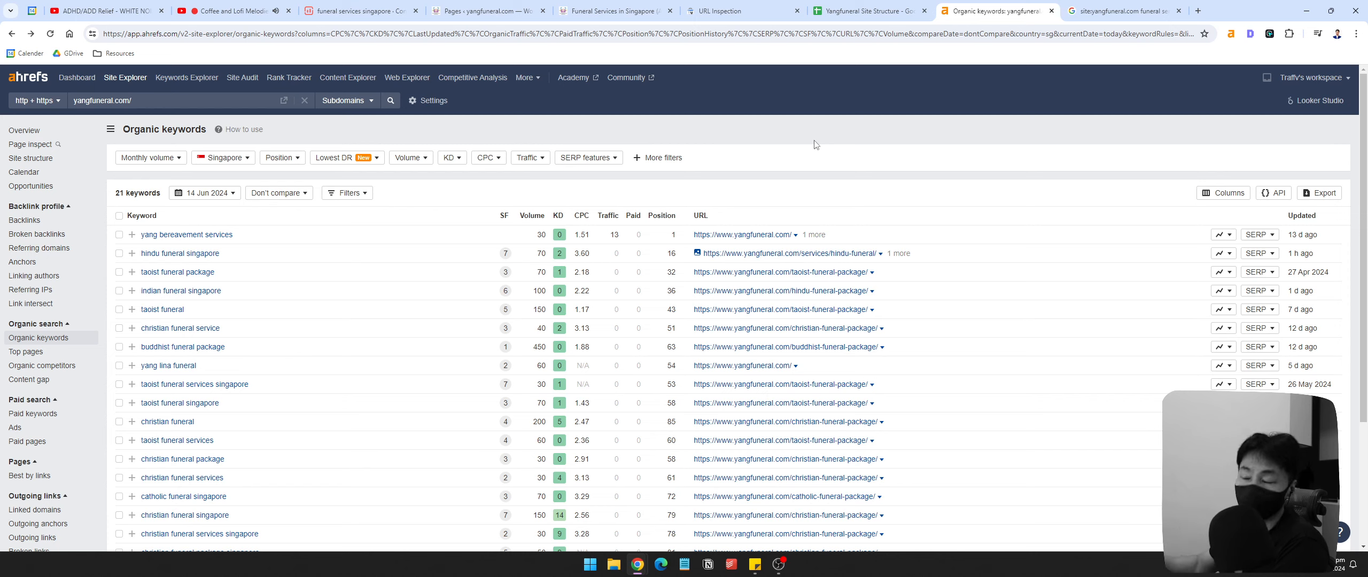
{"action": "left_click", "coordinate": [778, 564]}
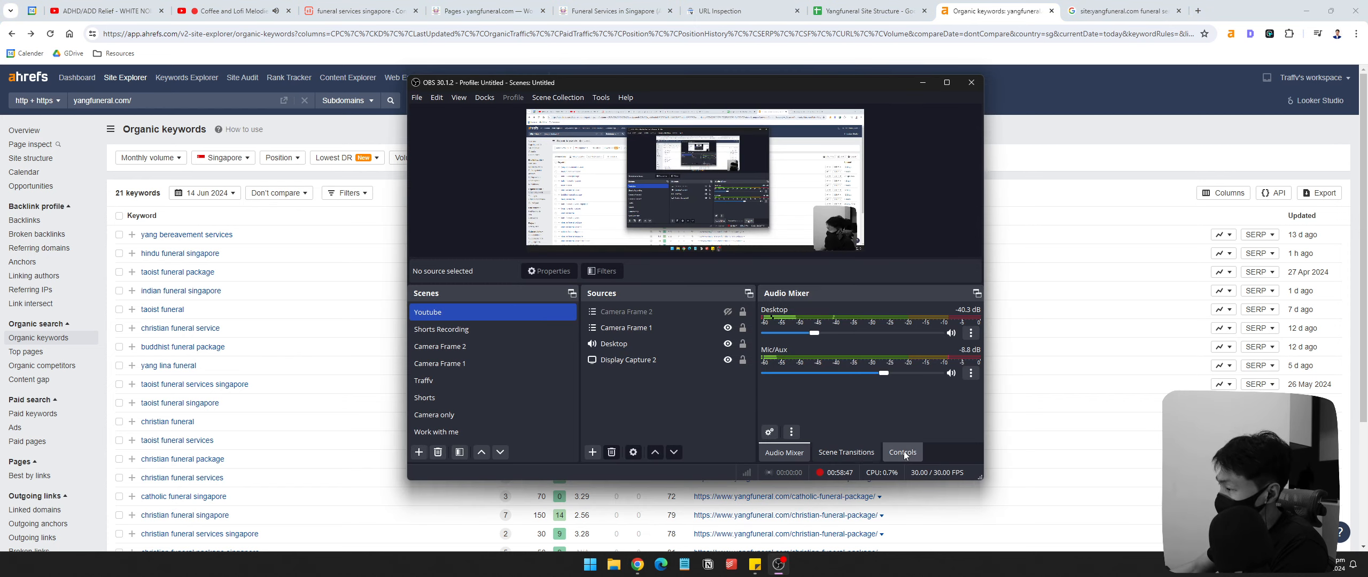